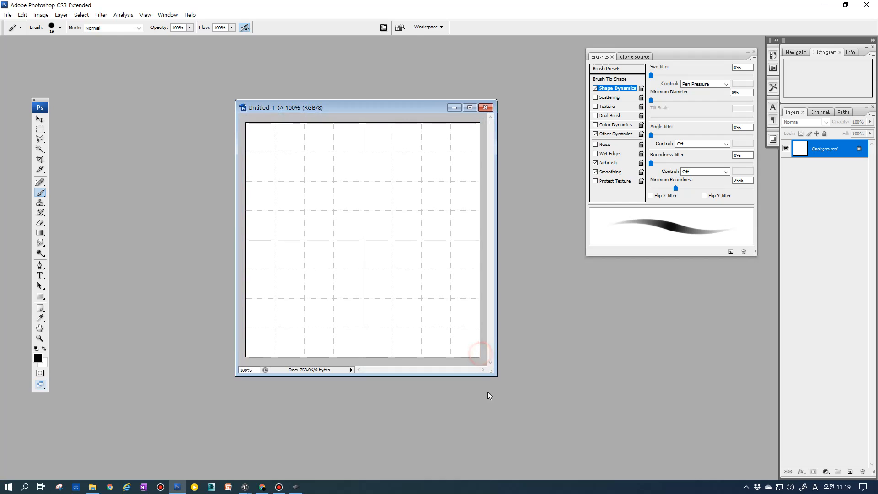
Step: Review the grid spacing and subdivision settings in the Guides, Grid, Slices & Count preferences and accept them
{"action": "left_click", "coordinate": [7, 14]}
{"action": "mouse_move", "coordinate": [22, 15]}
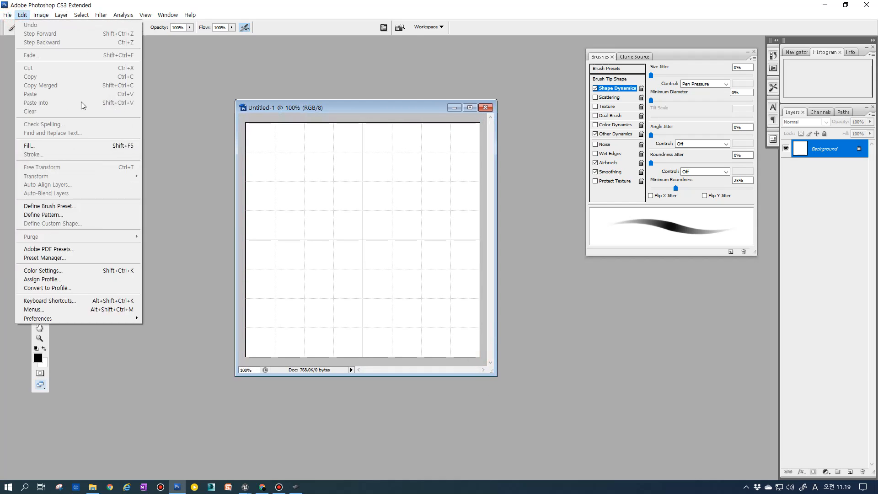
{"action": "mouse_move", "coordinate": [89, 315]}
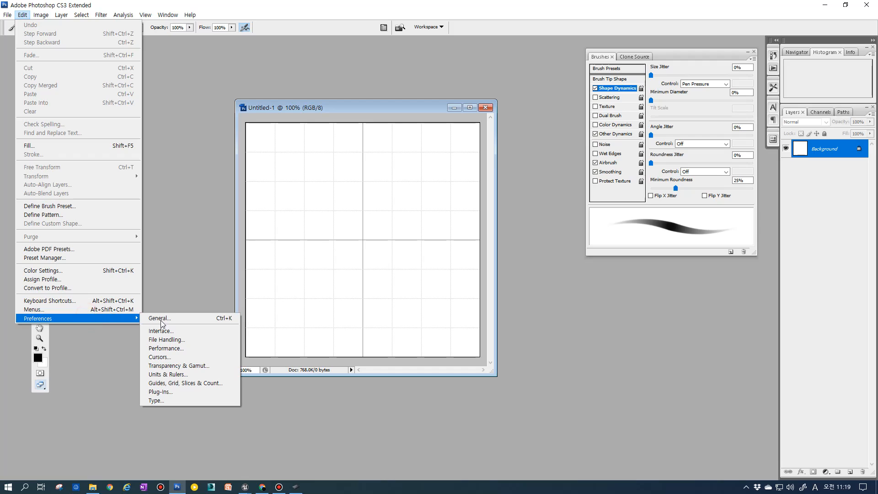
{"action": "left_click", "coordinate": [171, 385]}
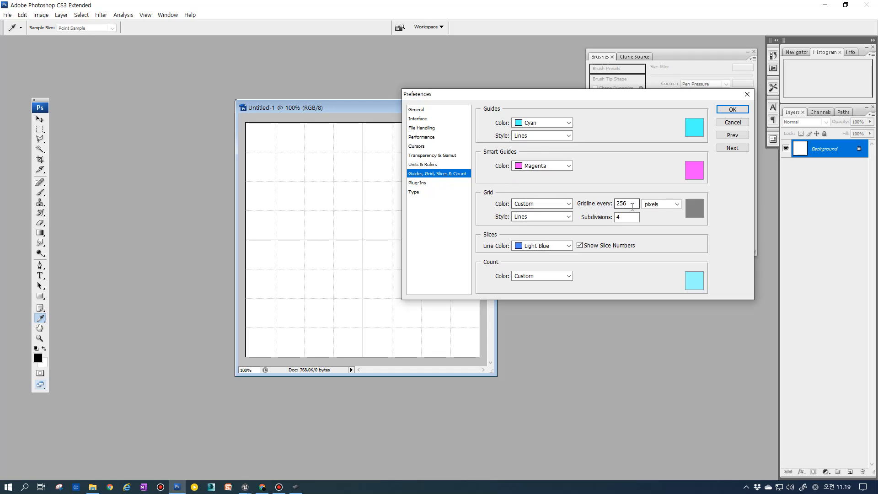
{"action": "left_click", "coordinate": [732, 109]}
{"action": "key", "text": "b"}
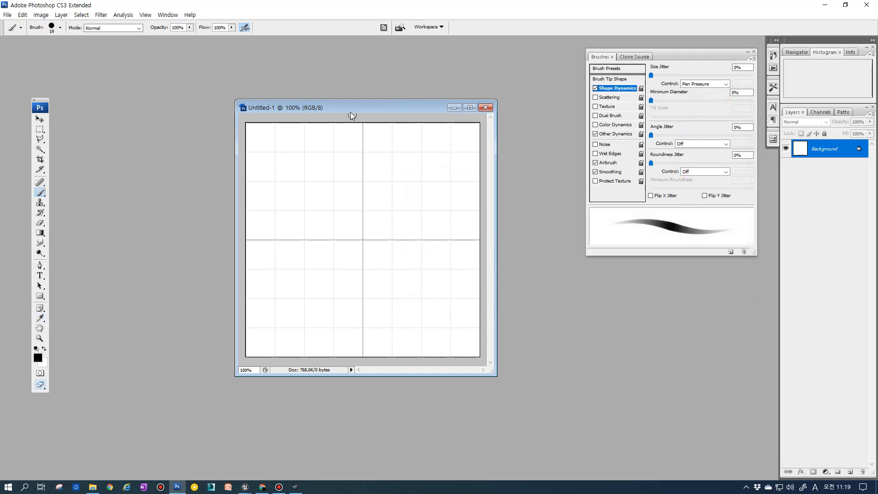
Step: Fill the Background layer with black and enlarge the document window to leave empty space around the canvas
{"action": "left_click_drag", "start_coordinate": [350, 110], "coordinate": [347, 133]}
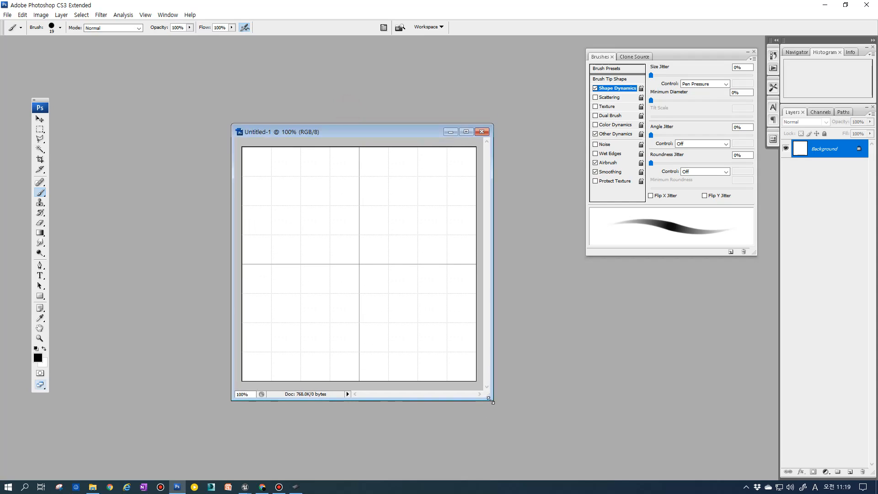
{"action": "left_click_drag", "start_coordinate": [493, 401], "coordinate": [524, 427]}
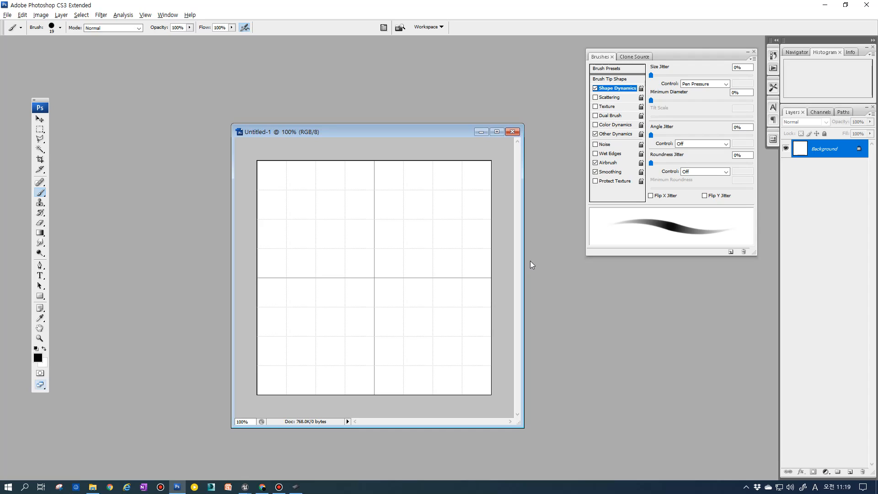
{"action": "key", "text": "alt+BackSpace"}
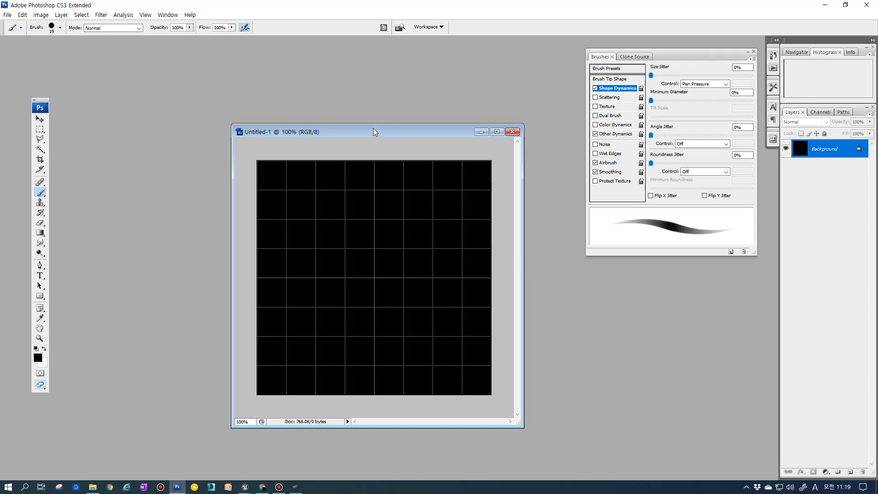
{"action": "left_click_drag", "start_coordinate": [373, 132], "coordinate": [385, 101]}
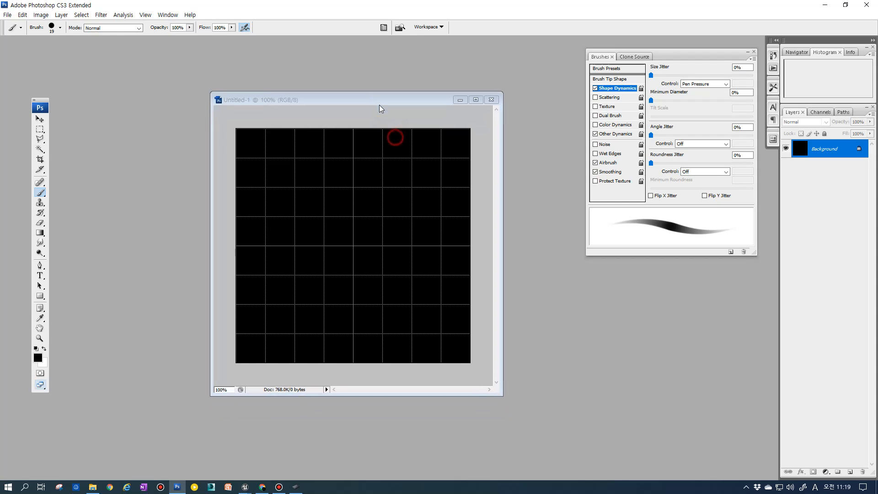
{"action": "left_click_drag", "start_coordinate": [501, 395], "coordinate": [560, 425]}
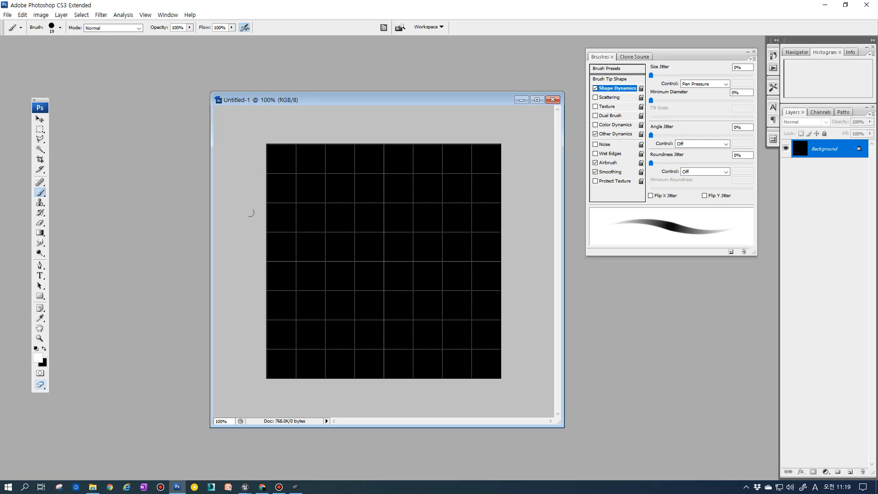
Step: Select the soft round 300 px tip in the Brush Tip Shape settings
{"action": "left_click", "coordinate": [634, 56]}
{"action": "left_click", "coordinate": [603, 57]}
{"action": "left_click", "coordinate": [603, 80]}
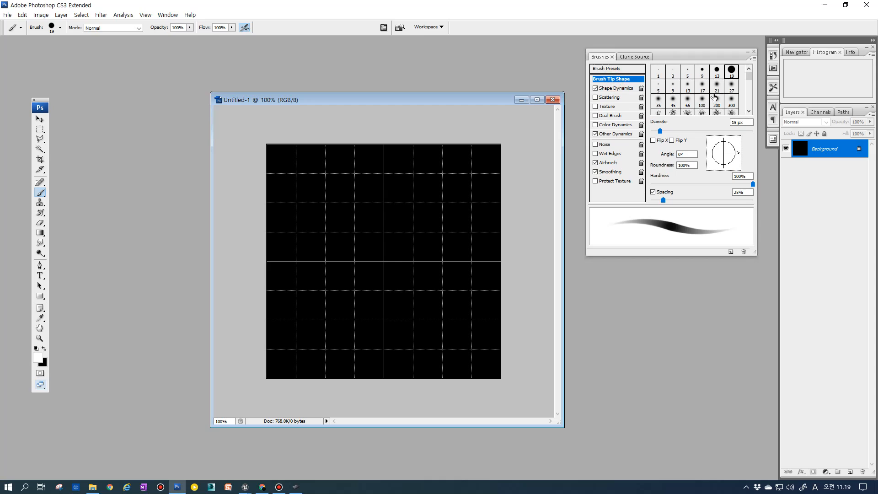
{"action": "left_click", "coordinate": [731, 101]}
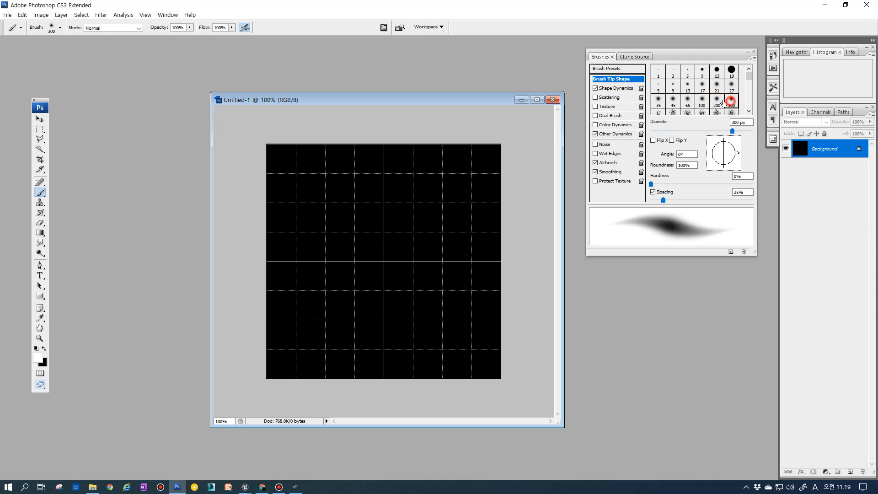
{"action": "left_click", "coordinate": [730, 100]}
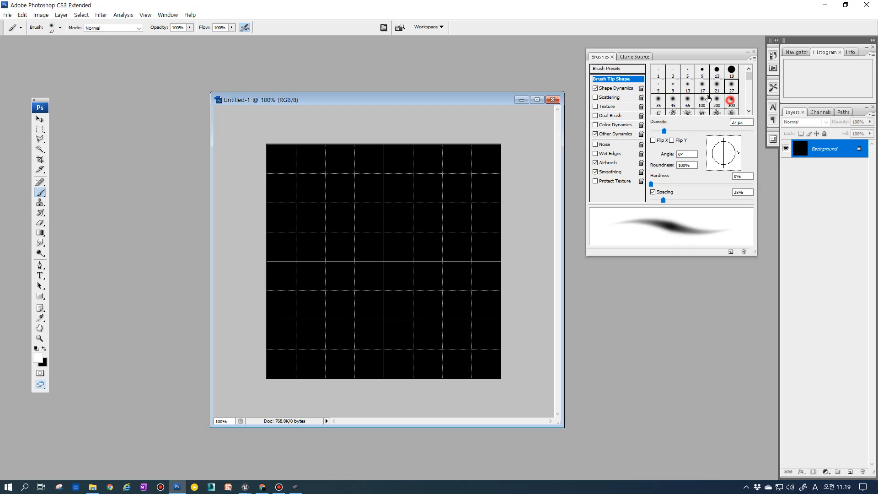
Step: Examine the brush's Shape Dynamics and Other Dynamics control settings, and return to the Brush Tip Shape options
{"action": "left_click", "coordinate": [620, 89]}
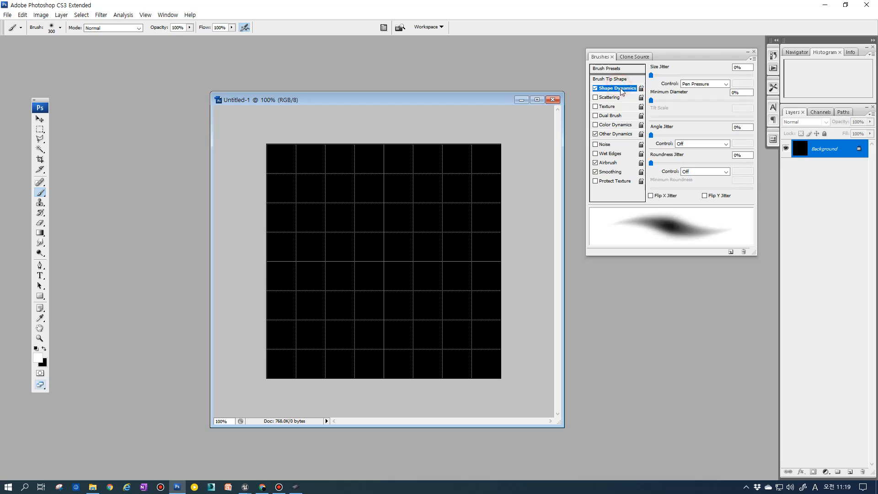
{"action": "left_click", "coordinate": [622, 134]}
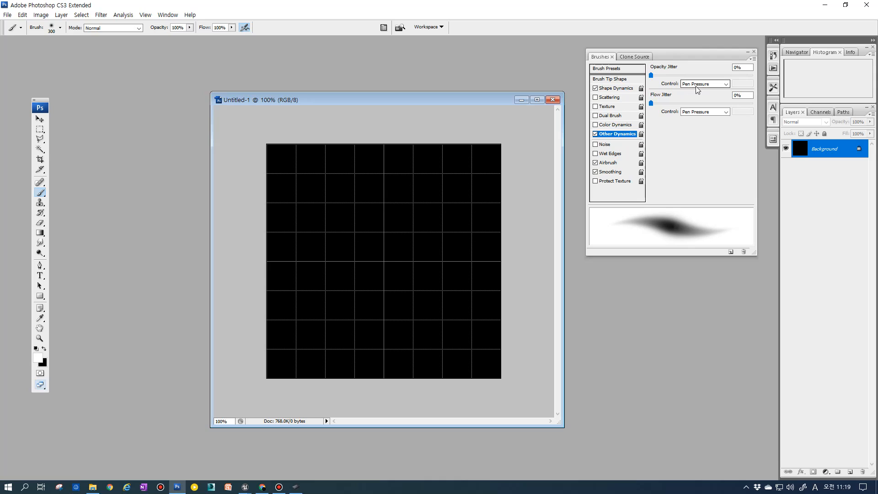
{"action": "left_click", "coordinate": [629, 89]}
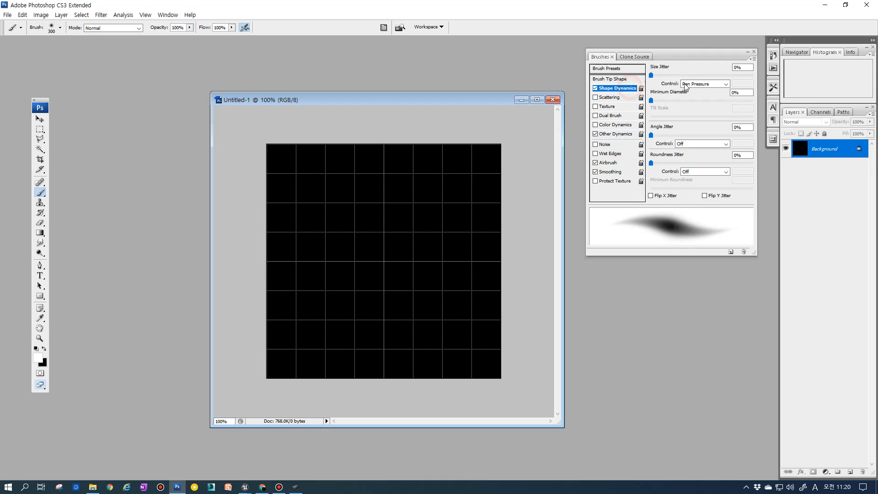
{"action": "left_click", "coordinate": [622, 80]}
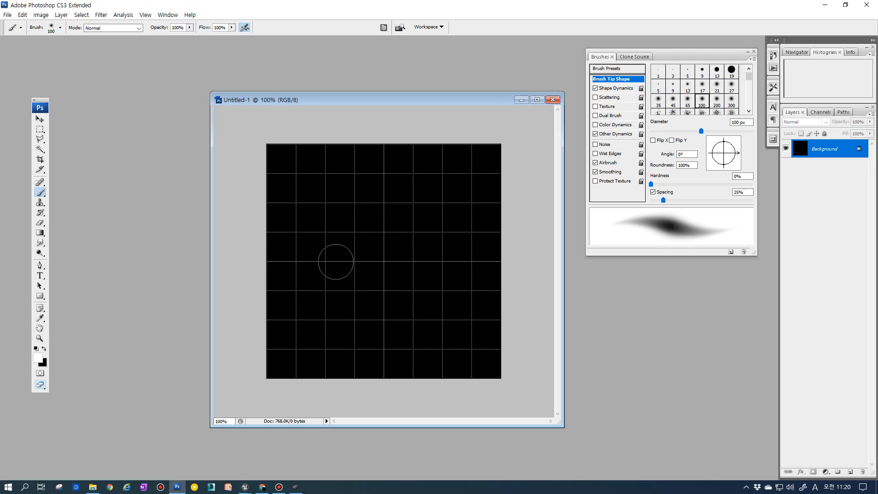
Step: Enlarge the soft brush to 175 px, paint a cloudy white horizontal band across the canvas's middle, and hide the grid
{"action": "key", "text": "bracketright"}
{"action": "key", "text": "bracketright"}
{"action": "key", "text": "bracketright"}
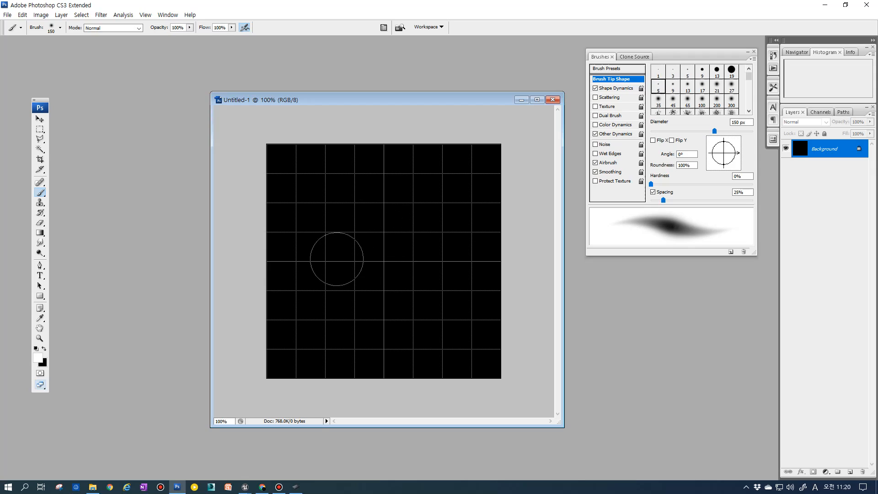
{"action": "left_click", "coordinate": [329, 261]}
{"action": "left_click", "coordinate": [327, 261]}
{"action": "left_click", "coordinate": [327, 260]}
{"action": "mouse_move", "coordinate": [310, 251]}
{"action": "left_mouse_down"}
{"action": "mouse_move", "coordinate": [270, 257]}
{"action": "mouse_move", "coordinate": [288, 268]}
{"action": "mouse_move", "coordinate": [345, 272]}
{"action": "mouse_move", "coordinate": [352, 257]}
{"action": "mouse_move", "coordinate": [382, 249]}
{"action": "mouse_move", "coordinate": [398, 269]}
{"action": "mouse_move", "coordinate": [451, 234]}
{"action": "mouse_move", "coordinate": [425, 268]}
{"action": "mouse_move", "coordinate": [449, 251]}
{"action": "mouse_move", "coordinate": [437, 261]}
{"action": "mouse_move", "coordinate": [472, 268]}
{"action": "mouse_move", "coordinate": [466, 259]}
{"action": "mouse_move", "coordinate": [485, 249]}
{"action": "mouse_move", "coordinate": [495, 272]}
{"action": "mouse_move", "coordinate": [500, 245]}
{"action": "mouse_move", "coordinate": [386, 270]}
{"action": "mouse_move", "coordinate": [363, 261]}
{"action": "mouse_move", "coordinate": [303, 295]}
{"action": "mouse_move", "coordinate": [277, 298]}
{"action": "mouse_move", "coordinate": [293, 287]}
{"action": "mouse_move", "coordinate": [265, 270]}
{"action": "mouse_move", "coordinate": [278, 242]}
{"action": "mouse_move", "coordinate": [304, 257]}
{"action": "mouse_move", "coordinate": [323, 241]}
{"action": "mouse_move", "coordinate": [337, 245]}
{"action": "mouse_move", "coordinate": [348, 220]}
{"action": "mouse_move", "coordinate": [349, 265]}
{"action": "mouse_move", "coordinate": [482, 231]}
{"action": "mouse_move", "coordinate": [427, 252]}
{"action": "mouse_move", "coordinate": [369, 251]}
{"action": "mouse_move", "coordinate": [484, 266]}
{"action": "mouse_move", "coordinate": [474, 252]}
{"action": "left_mouse_up"}
{"action": "key", "text": "ctrl+h"}
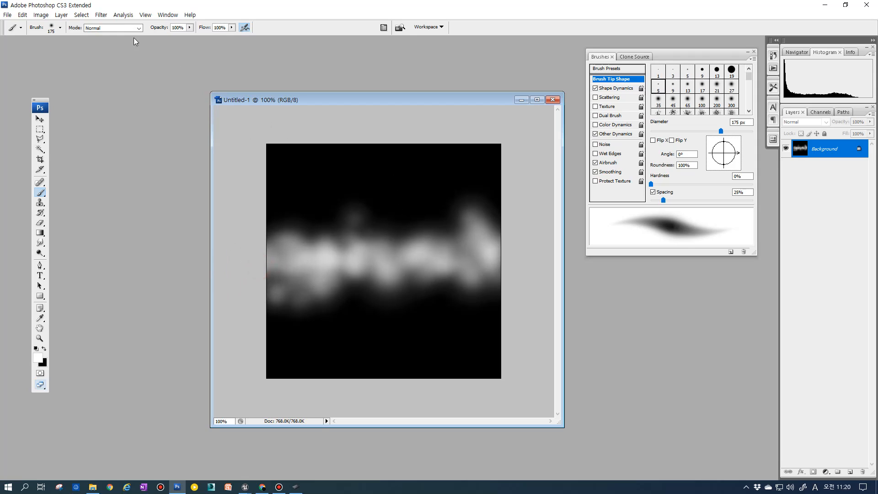
Step: Try brushing over the left part of the white band in Color Dodge mode, and undo the stroke
{"action": "left_click", "coordinate": [102, 15]}
{"action": "left_click", "coordinate": [125, 6]}
{"action": "left_click", "coordinate": [139, 29]}
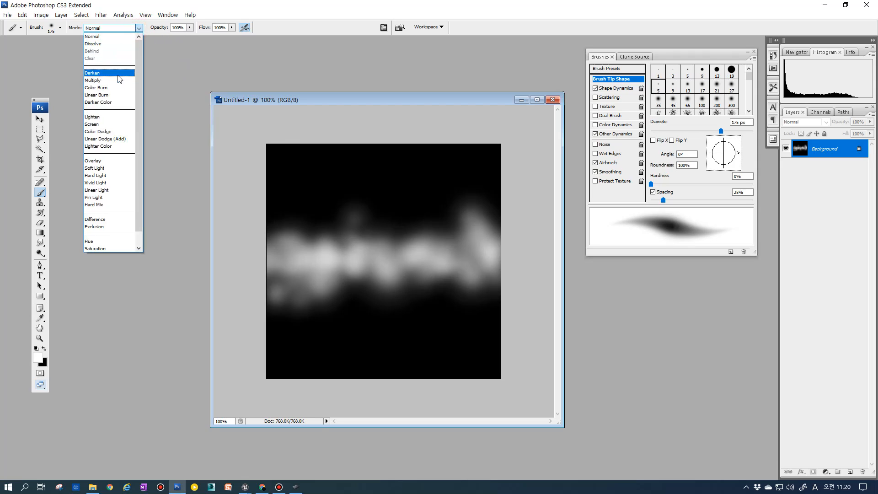
{"action": "left_click", "coordinate": [114, 132]}
{"action": "left_click", "coordinate": [318, 266]}
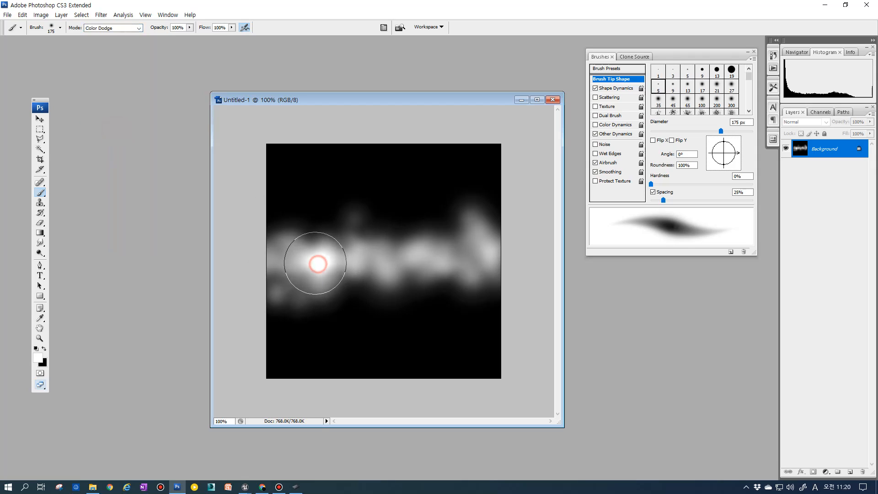
{"action": "left_click_drag", "start_coordinate": [315, 263], "coordinate": [305, 257]}
{"action": "key", "text": "ctrl+z"}
Step: Set the brush's blending mode to Screen and its opacity to 51%
{"action": "left_click", "coordinate": [122, 28]}
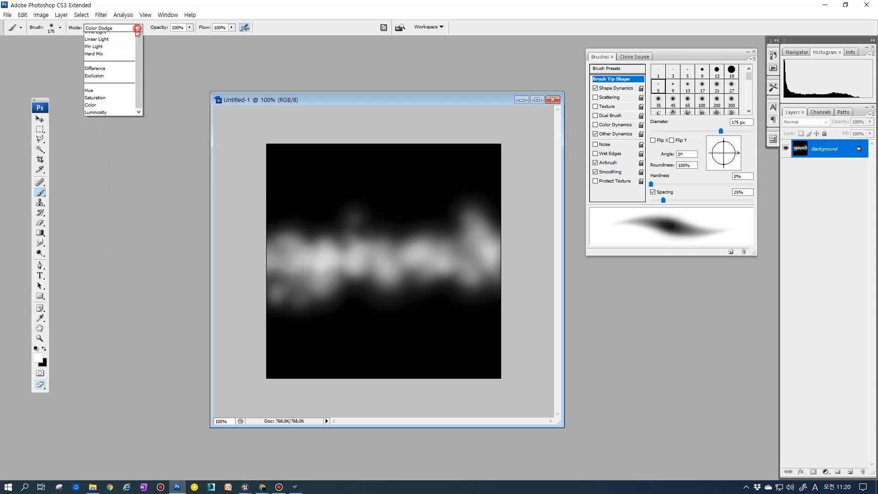
{"action": "left_click", "coordinate": [122, 101]}
{"action": "left_click", "coordinate": [133, 29]}
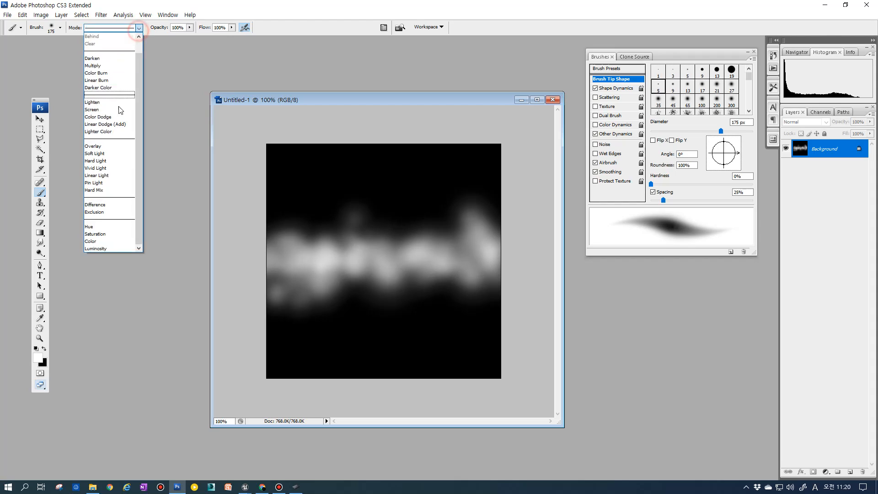
{"action": "left_click", "coordinate": [120, 108]}
{"action": "left_click", "coordinate": [189, 28]}
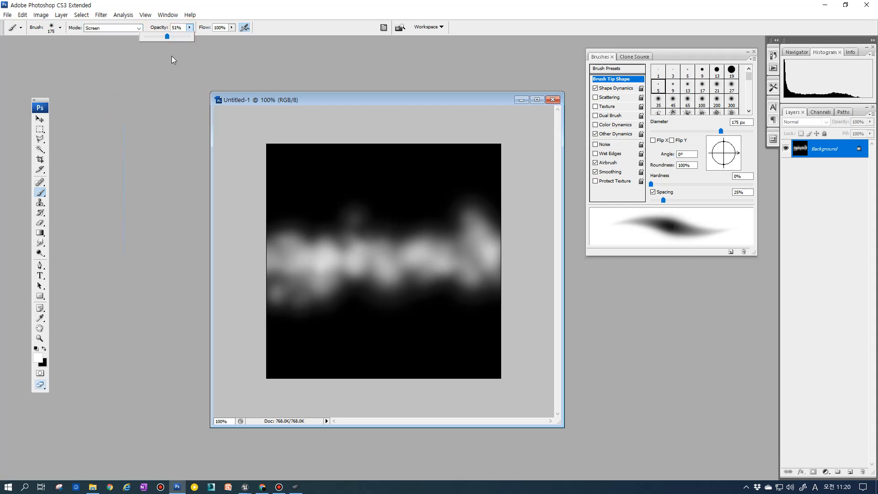
Step: Brush more white over the cloudy band from its left part to its right part to brighten and thicken it
{"action": "left_click", "coordinate": [323, 273]}
{"action": "mouse_move", "coordinate": [306, 247]}
{"action": "left_mouse_down"}
{"action": "mouse_move", "coordinate": [286, 266]}
{"action": "mouse_move", "coordinate": [296, 251]}
{"action": "mouse_move", "coordinate": [296, 265]}
{"action": "mouse_move", "coordinate": [353, 251]}
{"action": "mouse_move", "coordinate": [431, 259]}
{"action": "mouse_move", "coordinate": [427, 264]}
{"action": "mouse_move", "coordinate": [449, 255]}
{"action": "mouse_move", "coordinate": [492, 261]}
{"action": "mouse_move", "coordinate": [480, 238]}
{"action": "left_mouse_up"}
{"action": "mouse_move", "coordinate": [363, 235]}
{"action": "left_mouse_down"}
{"action": "mouse_move", "coordinate": [364, 228]}
{"action": "mouse_move", "coordinate": [337, 235]}
{"action": "mouse_move", "coordinate": [388, 235]}
{"action": "mouse_move", "coordinate": [378, 241]}
{"action": "mouse_move", "coordinate": [493, 272]}
{"action": "mouse_move", "coordinate": [456, 255]}
{"action": "left_mouse_up"}
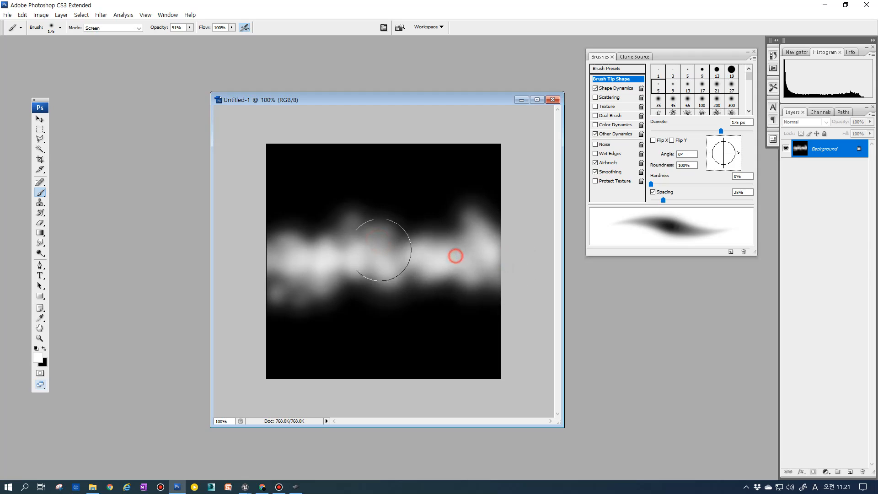
Step: Show the grid and apply the Offset filter with +256 pixels right, +256 pixels down and Wrap Around
{"action": "key", "text": "ctrl+apostrophe"}
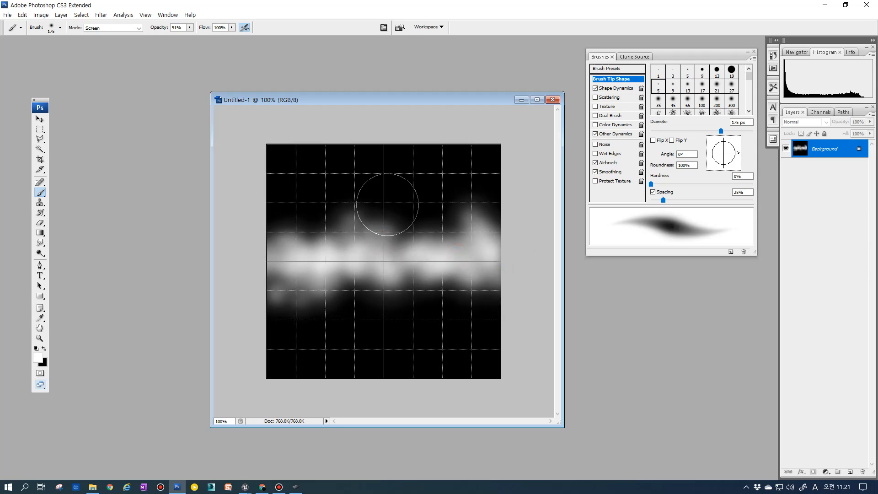
{"action": "left_click", "coordinate": [130, 15]}
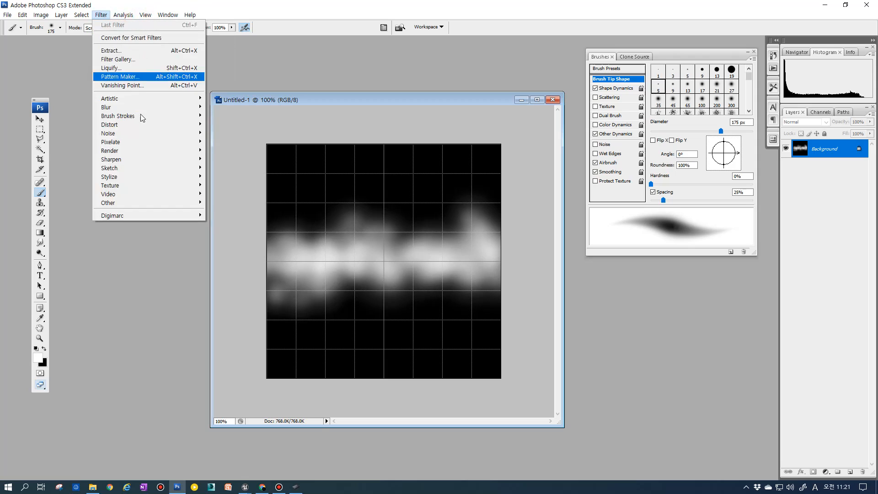
{"action": "mouse_move", "coordinate": [172, 202]}
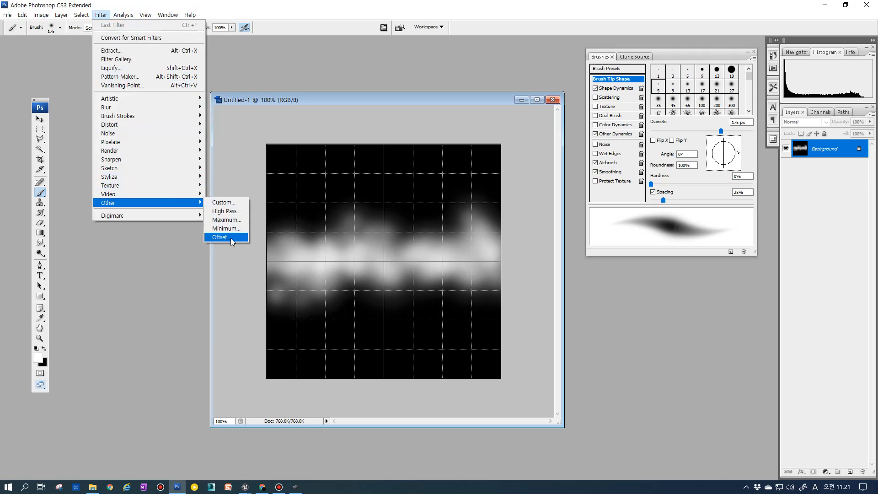
{"action": "left_click", "coordinate": [234, 239]}
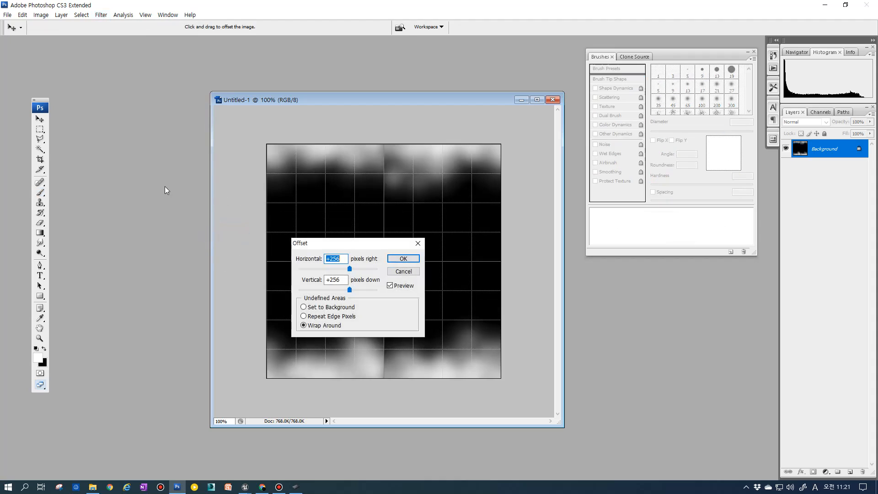
{"action": "left_click_drag", "start_coordinate": [371, 251], "coordinate": [185, 203]}
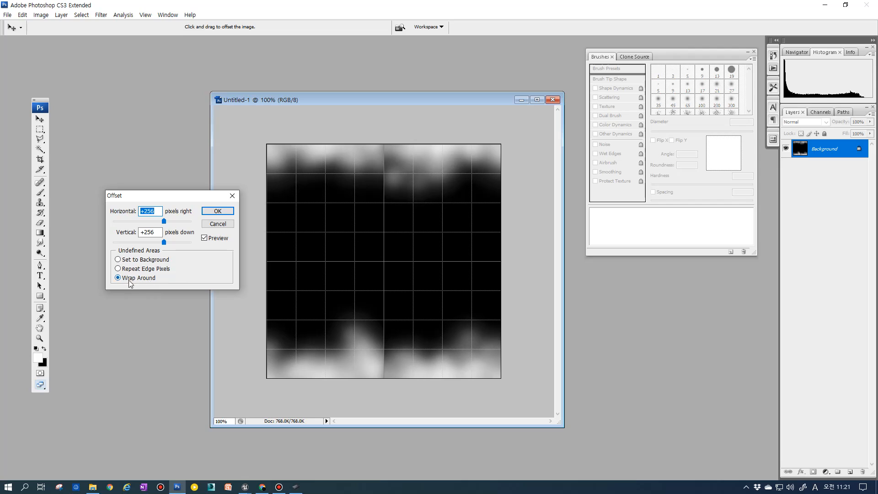
{"action": "left_click", "coordinate": [218, 211]}
{"action": "key", "text": "b"}
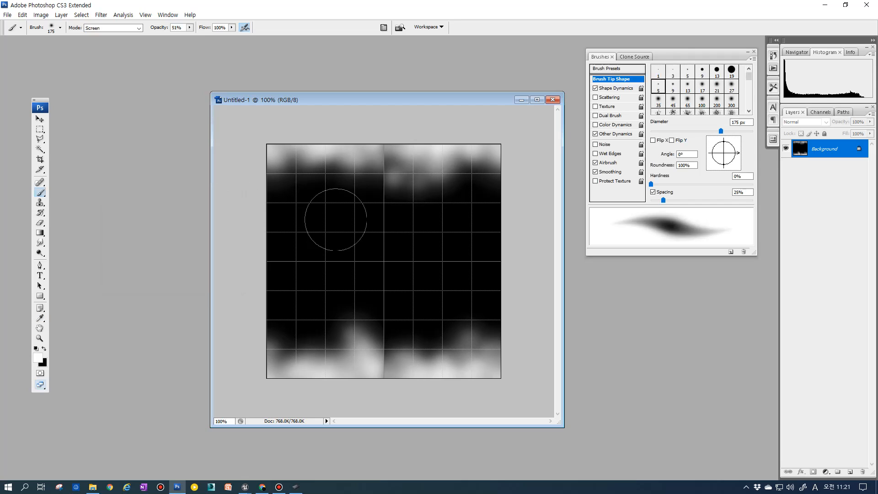
Step: Hide the grid, brush white over the lower part of the central vertical seam, and blend the seam with the Smudge tool
{"action": "key", "text": "ctrl+apostrophe"}
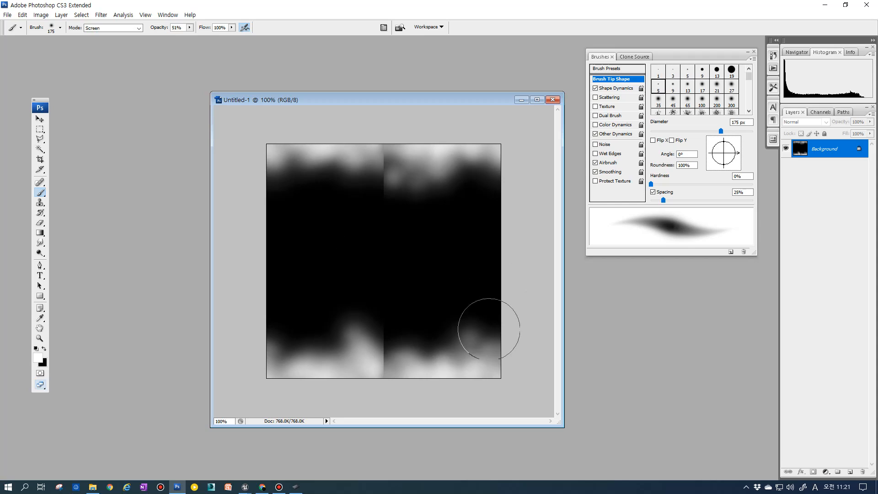
{"action": "left_click_drag", "start_coordinate": [379, 370], "coordinate": [378, 363]}
{"action": "key", "text": "r"}
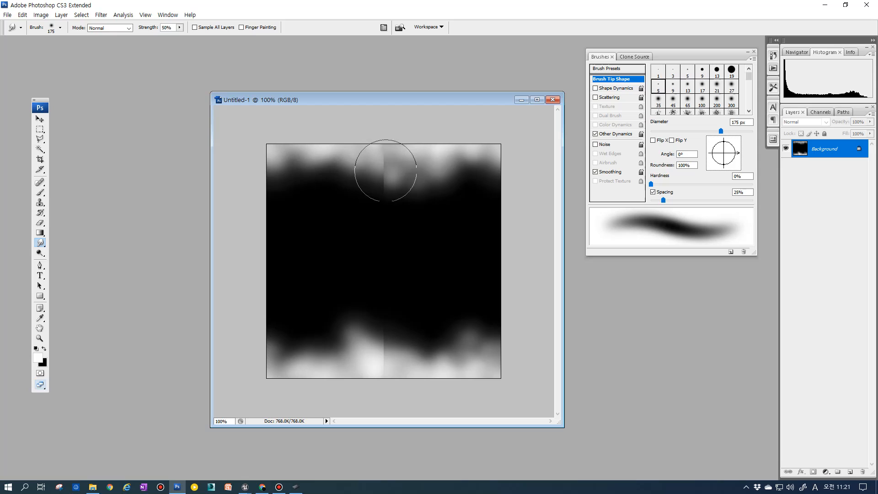
{"action": "left_click_drag", "start_coordinate": [387, 170], "coordinate": [382, 185]}
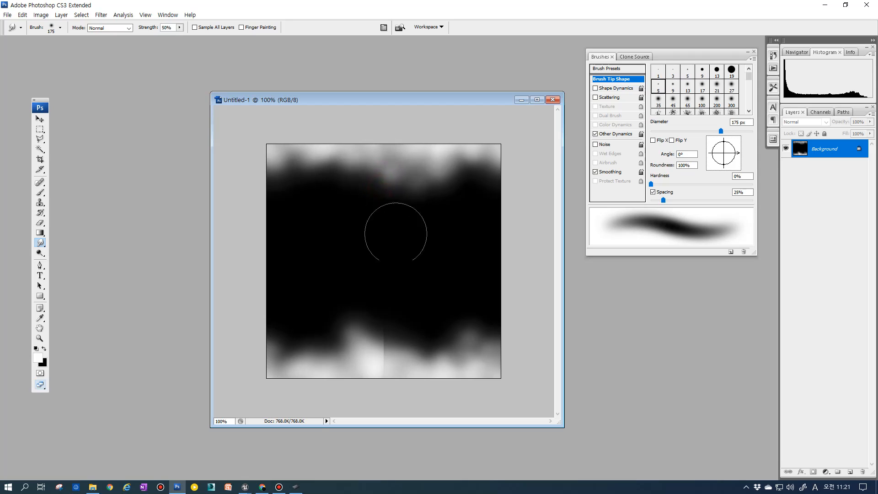
{"action": "mouse_move", "coordinate": [384, 357]}
{"action": "left_mouse_down"}
{"action": "mouse_move", "coordinate": [388, 337]}
{"action": "mouse_move", "coordinate": [378, 352]}
{"action": "mouse_move", "coordinate": [360, 328]}
{"action": "mouse_move", "coordinate": [386, 333]}
{"action": "mouse_move", "coordinate": [372, 314]}
{"action": "left_mouse_up"}
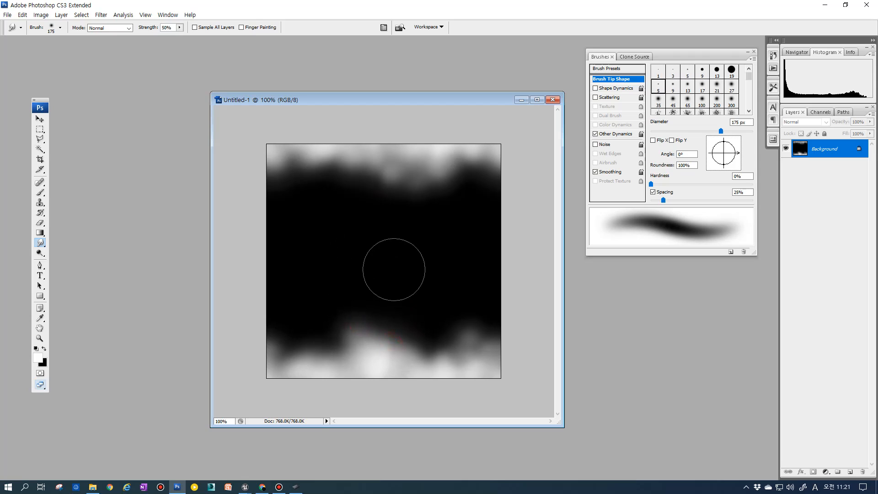
{"action": "mouse_move", "coordinate": [401, 346]}
{"action": "left_mouse_down"}
{"action": "mouse_move", "coordinate": [398, 358]}
{"action": "mouse_move", "coordinate": [386, 326]}
{"action": "left_mouse_up"}
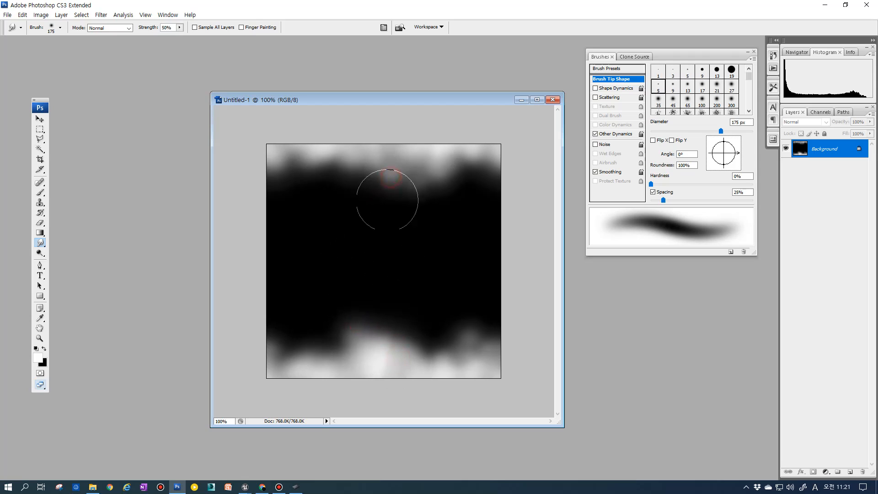
Step: Erase the bright bulge above the centre of the lower cloud band and the faint haze in the black middle area
{"action": "key", "text": "e"}
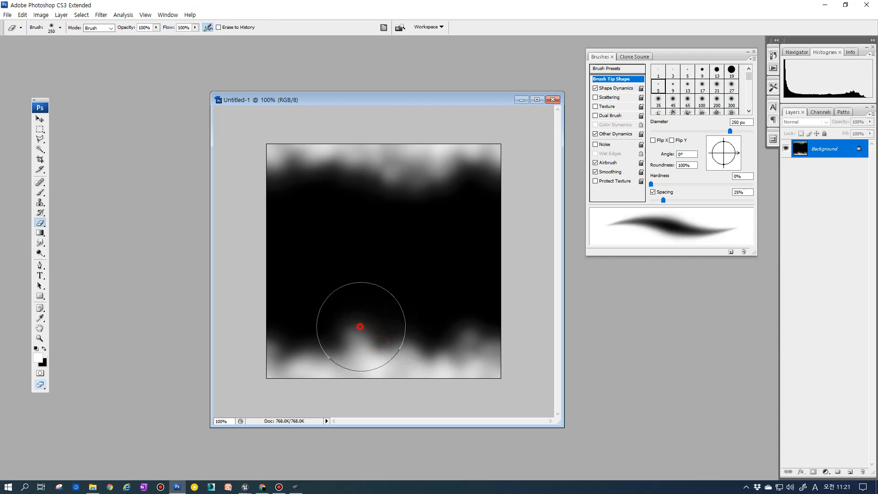
{"action": "mouse_move", "coordinate": [362, 337]}
{"action": "left_mouse_down"}
{"action": "mouse_move", "coordinate": [357, 343]}
{"action": "mouse_move", "coordinate": [404, 337]}
{"action": "mouse_move", "coordinate": [349, 337]}
{"action": "mouse_move", "coordinate": [409, 336]}
{"action": "left_mouse_up"}
{"action": "left_click_drag", "start_coordinate": [367, 224], "coordinate": [391, 227]}
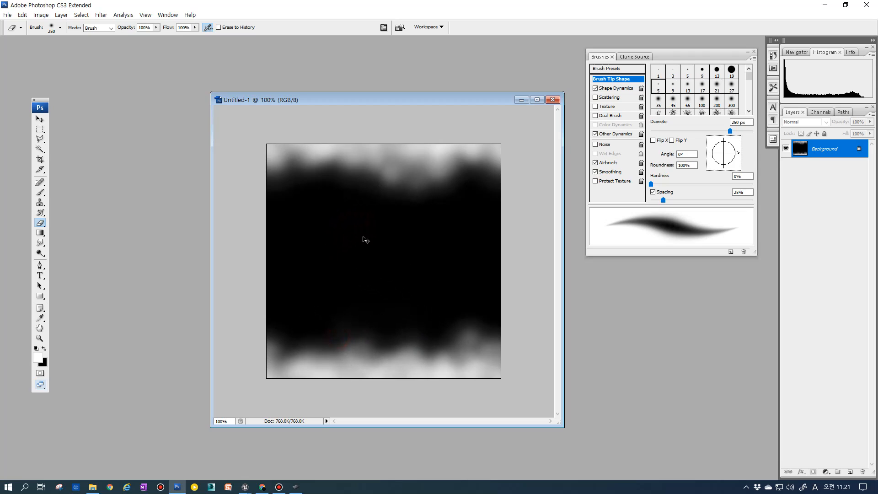
Step: Reapply the Offset filter and smudge the horizontal seam at the right and left ends of the centred band
{"action": "key", "text": "ctrl+f"}
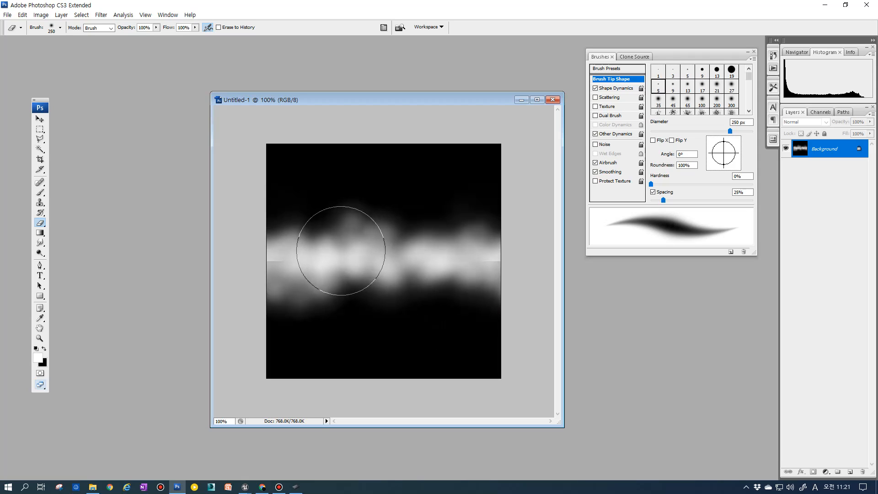
{"action": "key", "text": "r"}
{"action": "left_click_drag", "start_coordinate": [483, 261], "coordinate": [489, 262]}
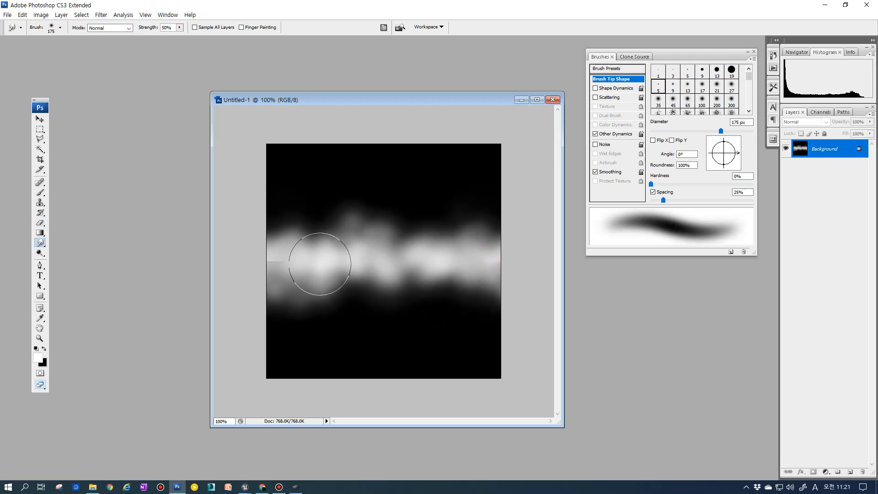
{"action": "left_click_drag", "start_coordinate": [280, 263], "coordinate": [280, 261]}
Step: Smudge the underside of the offset upper band near its centre, and after offsetting back, smudge the centred band from its left part to its middle
{"action": "key", "text": "ctrl+f"}
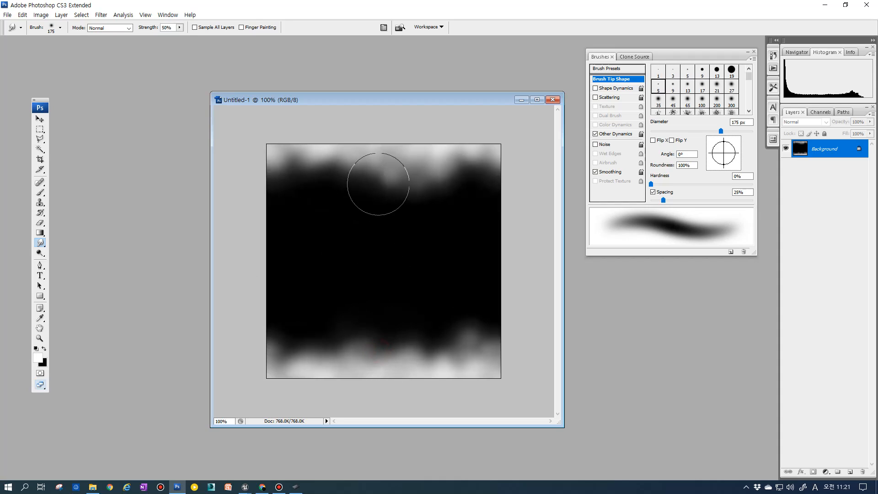
{"action": "left_click_drag", "start_coordinate": [382, 183], "coordinate": [380, 170]}
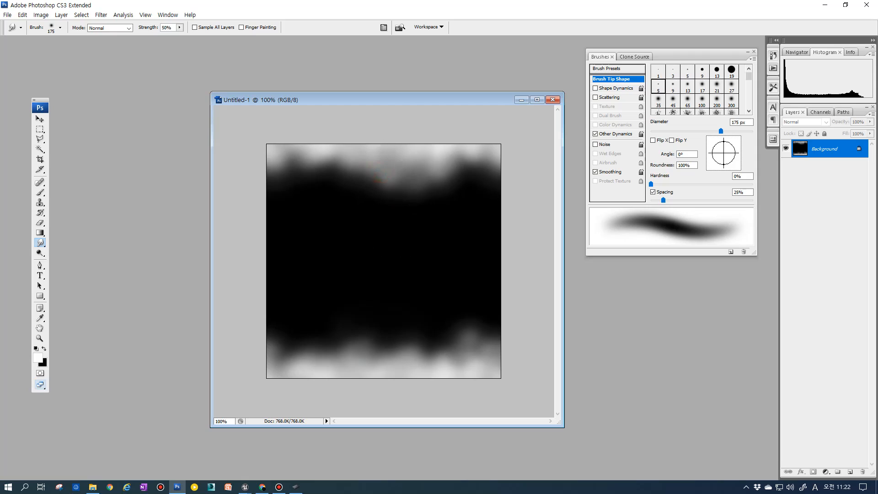
{"action": "key", "text": "ctrl+f"}
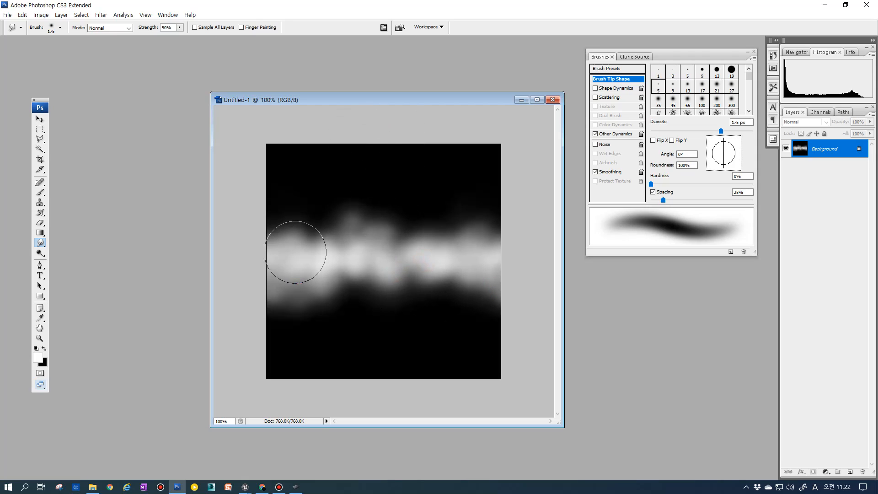
{"action": "mouse_move", "coordinate": [296, 252]}
{"action": "left_mouse_down"}
{"action": "mouse_move", "coordinate": [349, 251]}
{"action": "mouse_move", "coordinate": [399, 283]}
{"action": "left_mouse_up"}
Step: Soften the cloud edges near the middle with the band offset to the canvas edges, and smudge the right part after offsetting back
{"action": "key", "text": "ctrl+f"}
{"action": "left_click_drag", "start_coordinate": [390, 353], "coordinate": [390, 348]}
{"action": "left_click_drag", "start_coordinate": [417, 173], "coordinate": [411, 203]}
{"action": "key", "text": "ctrl+f"}
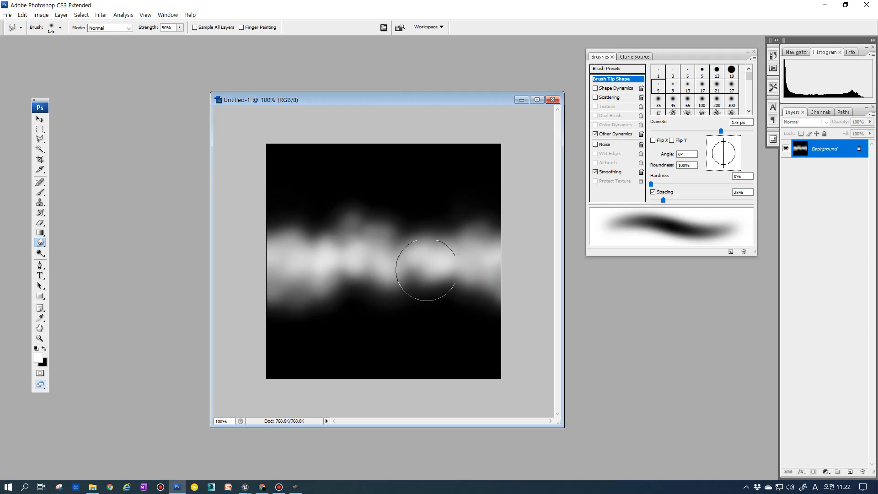
{"action": "left_click_drag", "start_coordinate": [479, 253], "coordinate": [458, 258]}
{"action": "left_click_drag", "start_coordinate": [436, 228], "coordinate": [419, 227]}
Step: Alternate the Offset filter to compare the seams, smudge the central bumps of the lower and upper bands, and return the band to the centre
{"action": "key", "text": "ctrl+f"}
{"action": "key", "text": "ctrl+f"}
{"action": "key", "text": "ctrl+f"}
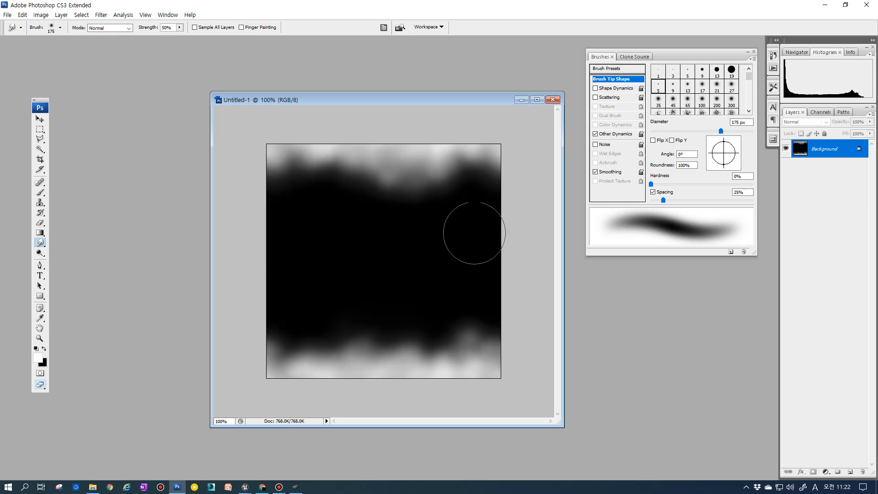
{"action": "left_click_drag", "start_coordinate": [369, 348], "coordinate": [364, 340]}
{"action": "left_click", "coordinate": [392, 181]}
{"action": "key", "text": "ctrl+f"}
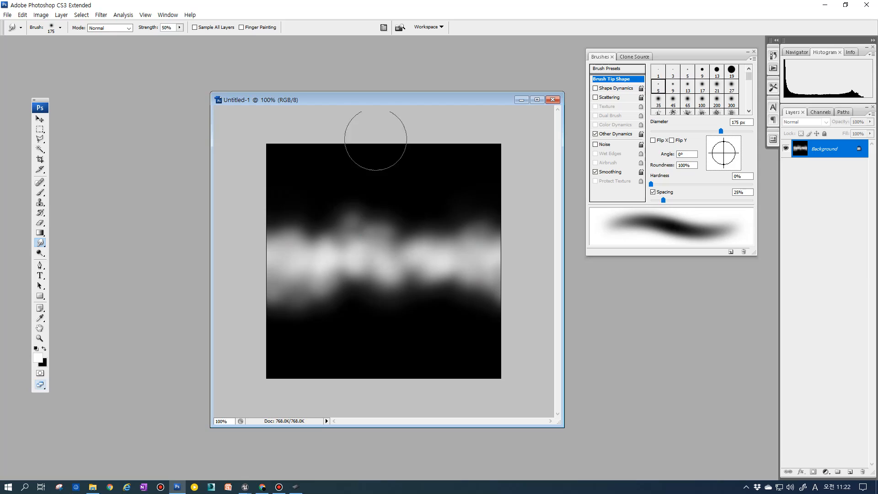
Step: Apply a Brightness/Contrast adjustment to the cloud band with brightness +23 and contrast -13
{"action": "left_click", "coordinate": [113, 17]}
{"action": "mouse_move", "coordinate": [59, 39]}
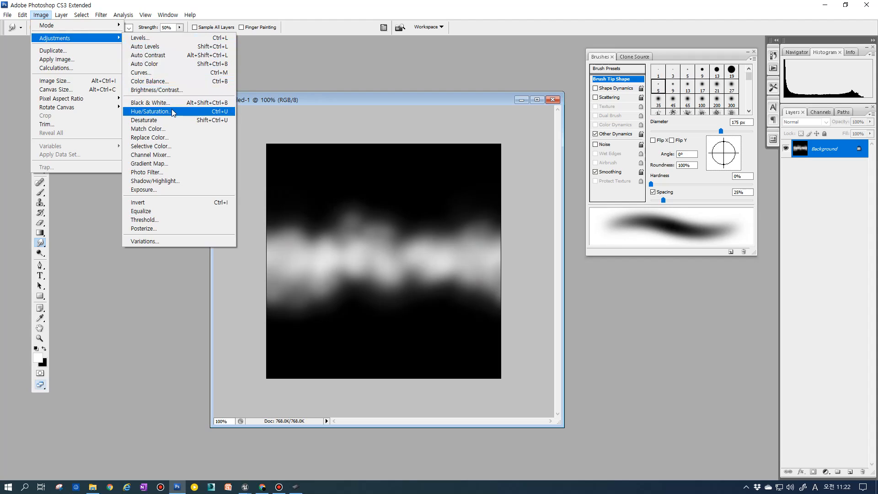
{"action": "left_click", "coordinate": [155, 89]}
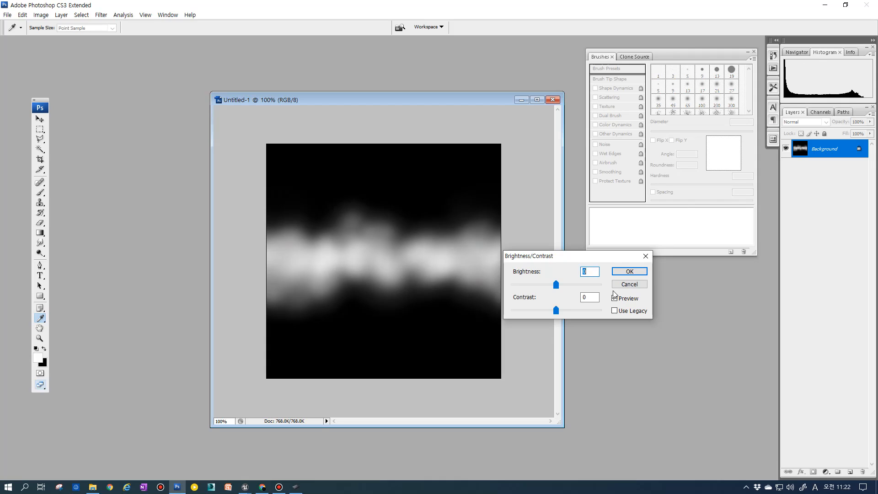
{"action": "mouse_move", "coordinate": [552, 286]}
{"action": "left_mouse_down"}
{"action": "mouse_move", "coordinate": [526, 287]}
{"action": "mouse_move", "coordinate": [555, 284]}
{"action": "left_mouse_up"}
{"action": "left_click_drag", "start_coordinate": [570, 315], "coordinate": [570, 312]}
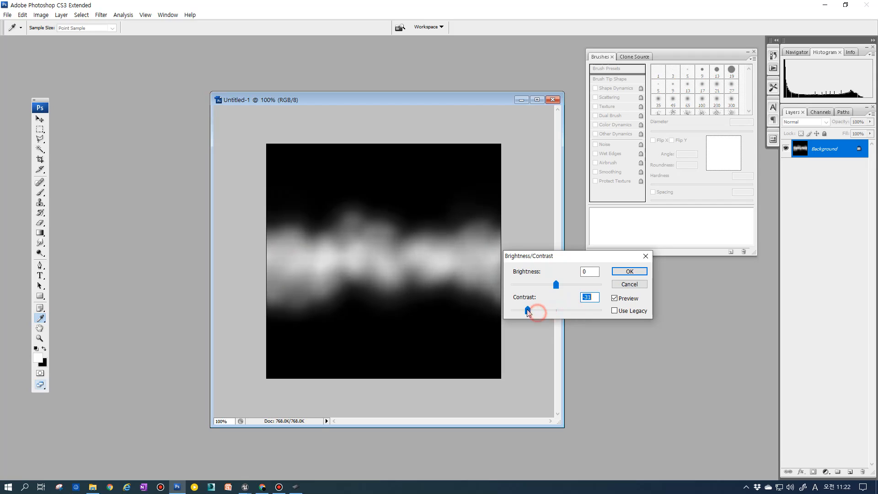
{"action": "left_click_drag", "start_coordinate": [545, 312], "coordinate": [611, 312]}
{"action": "left_click", "coordinate": [586, 311]}
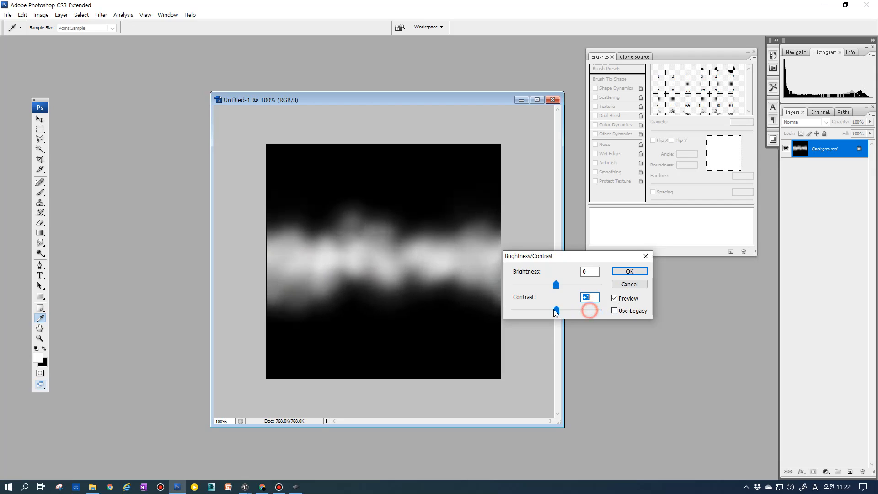
{"action": "mouse_move", "coordinate": [555, 285]}
{"action": "left_mouse_down"}
{"action": "mouse_move", "coordinate": [530, 292]}
{"action": "mouse_move", "coordinate": [574, 286]}
{"action": "mouse_move", "coordinate": [556, 285]}
{"action": "left_mouse_up"}
{"action": "left_click_drag", "start_coordinate": [556, 311], "coordinate": [560, 289]}
{"action": "left_click", "coordinate": [561, 311]}
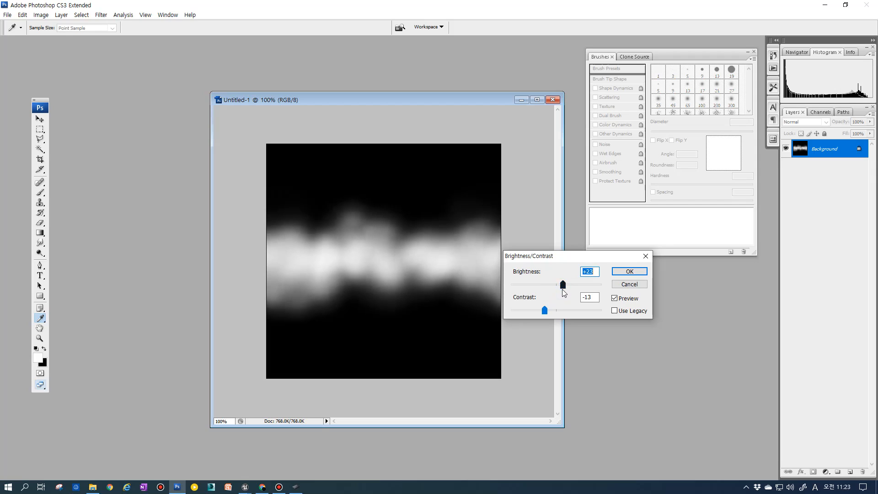
{"action": "left_click", "coordinate": [615, 271]}
Step: Apply the Offset filter twice with the Smudge tool ready to check the brightened band for visible seams
{"action": "key", "text": "r"}
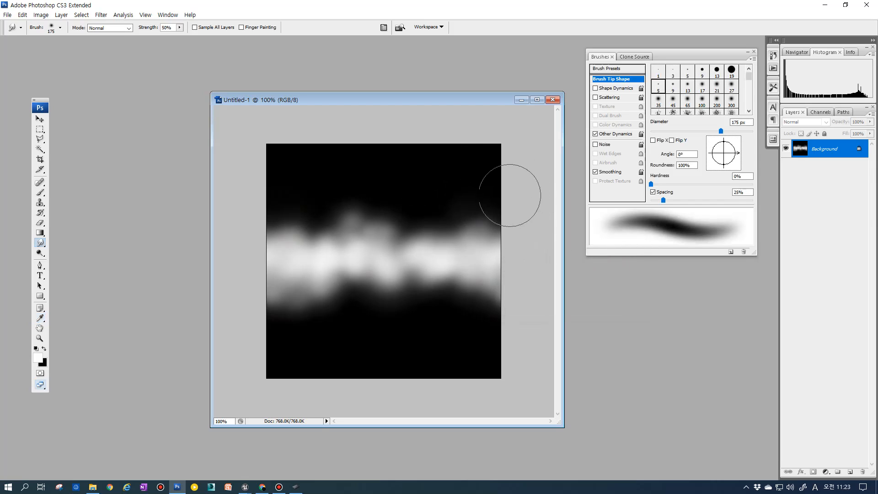
{"action": "key", "text": "ctrl+f"}
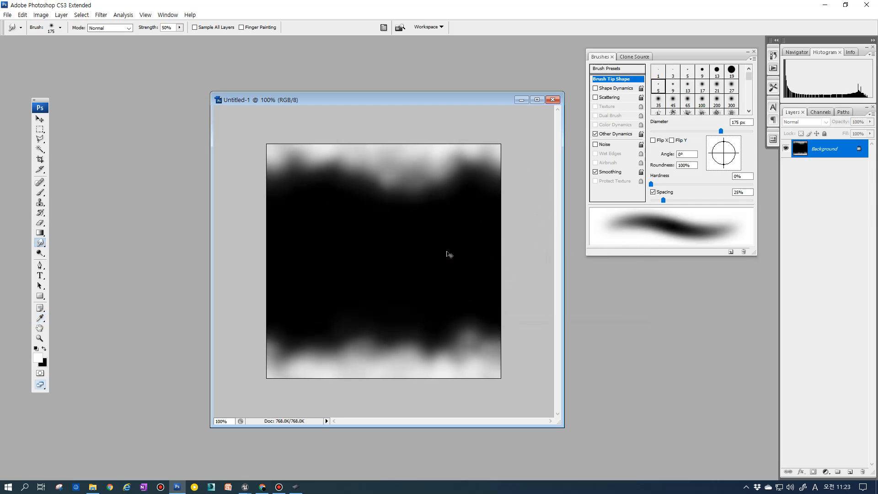
{"action": "key", "text": "ctrl+f"}
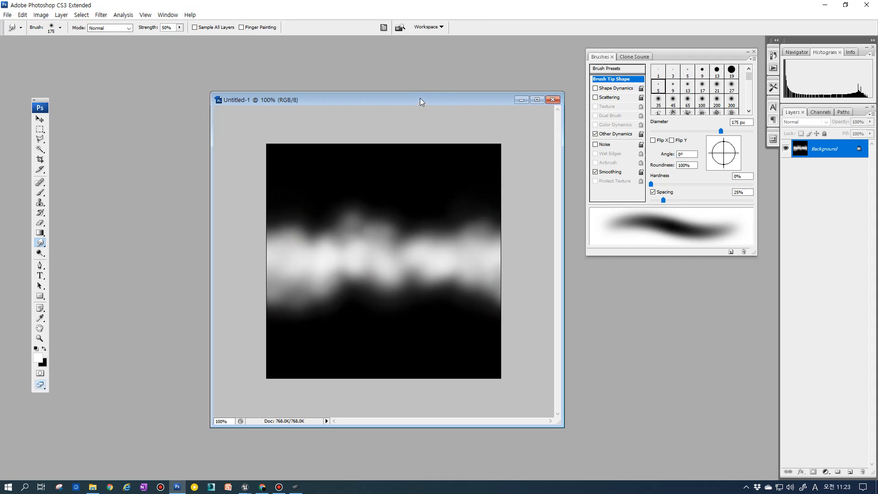
{"action": "left_click_drag", "start_coordinate": [421, 101], "coordinate": [398, 102]}
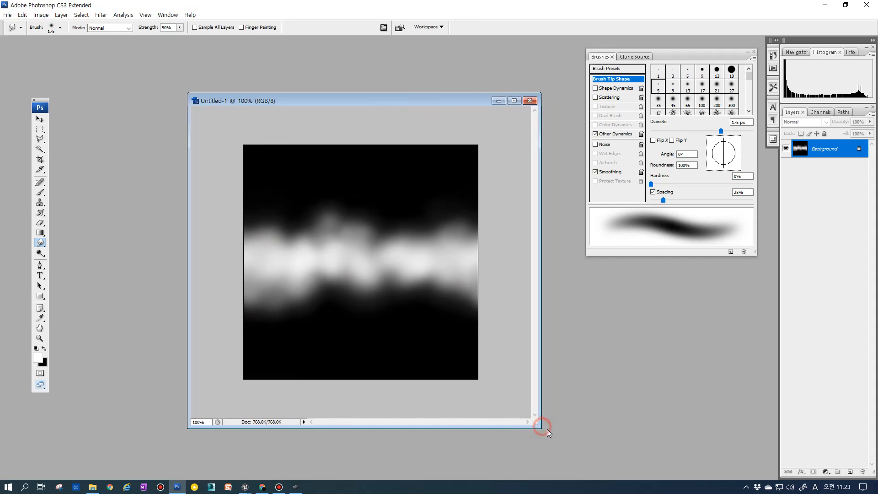
{"action": "left_click_drag", "start_coordinate": [548, 432], "coordinate": [554, 435]}
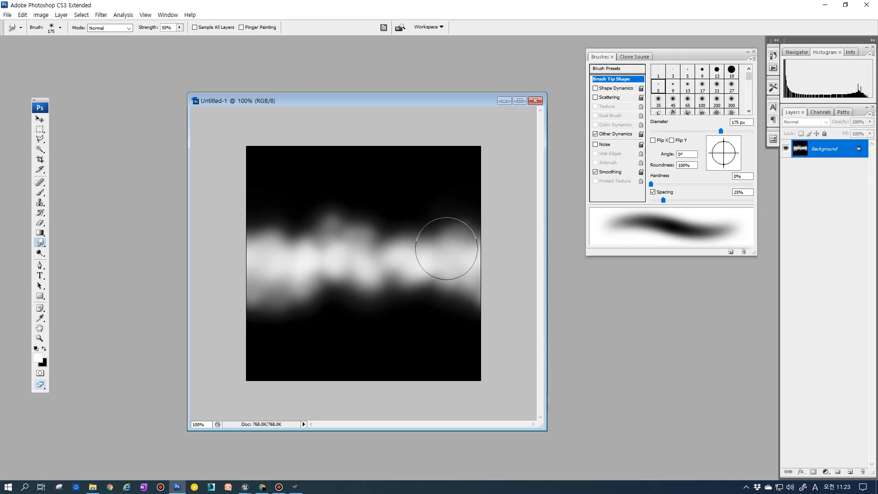
{"action": "left_click_drag", "start_coordinate": [405, 101], "coordinate": [399, 84]}
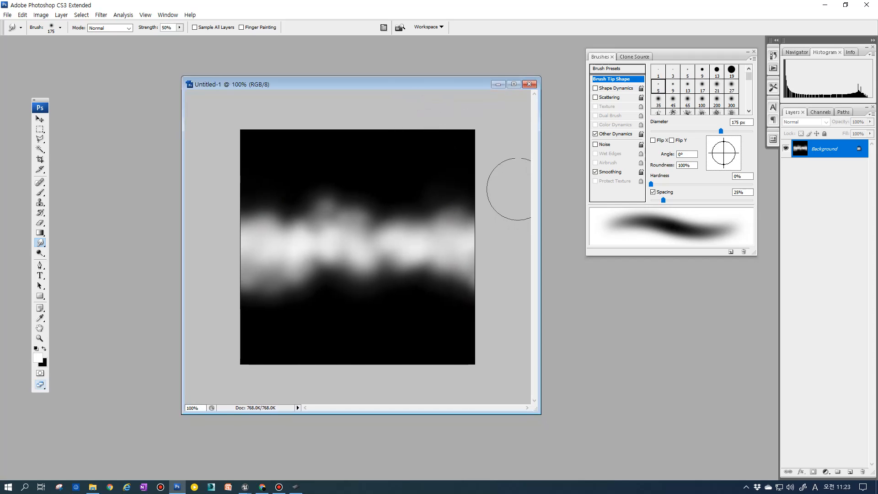
Step: Save the texture as a non-interlaced PNG named TX_DustLine_01 in the SmokeTrail folder
{"action": "key", "text": "ctrl+shift+s"}
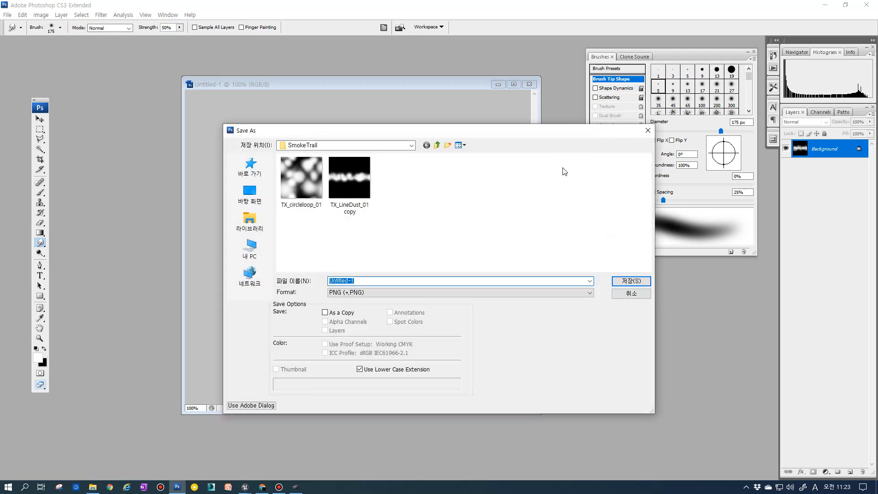
{"action": "left_click", "coordinate": [353, 188]}
{"action": "left_click", "coordinate": [368, 281]}
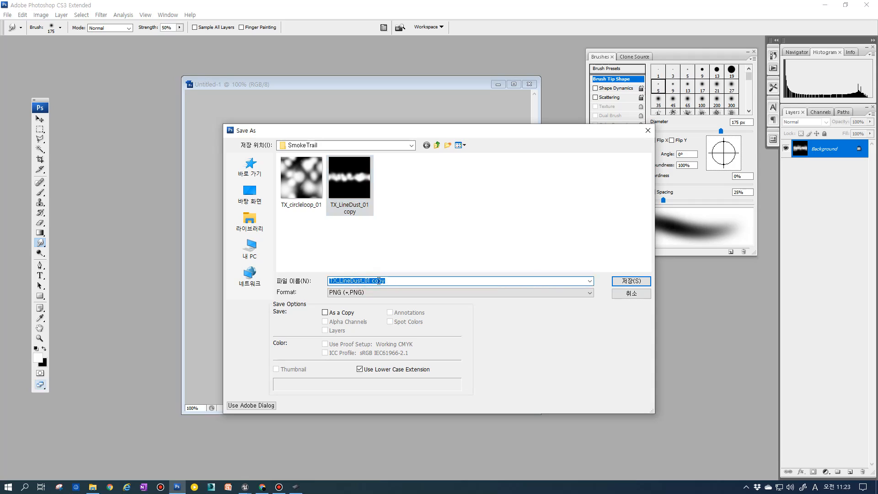
{"action": "key", "text": "BackSpace"}
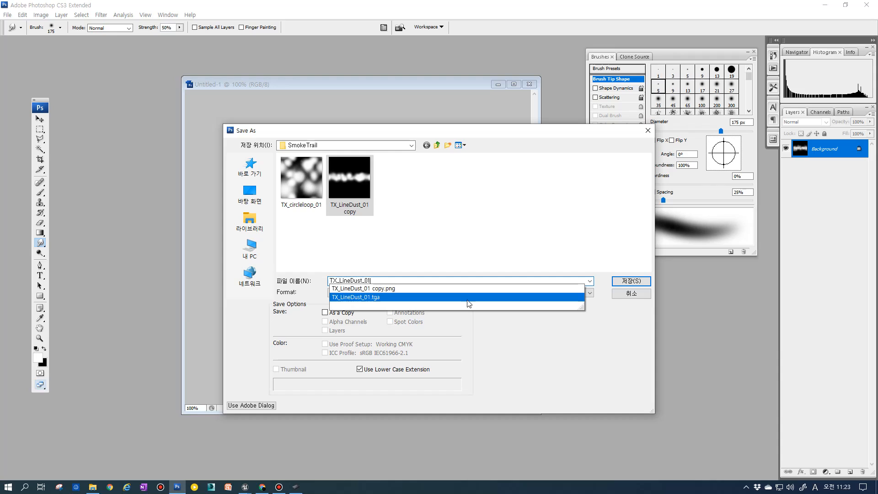
{"action": "left_click", "coordinate": [347, 281]}
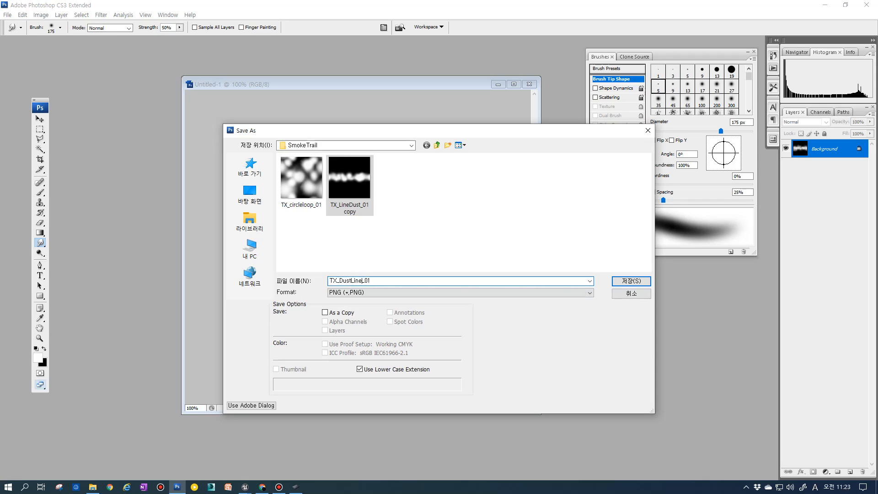
{"action": "key", "text": "Return"}
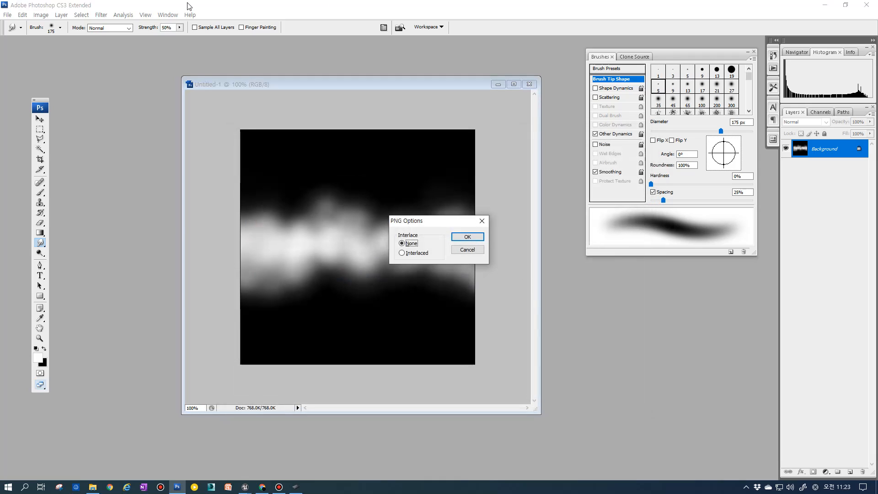
{"action": "left_click", "coordinate": [467, 236]}
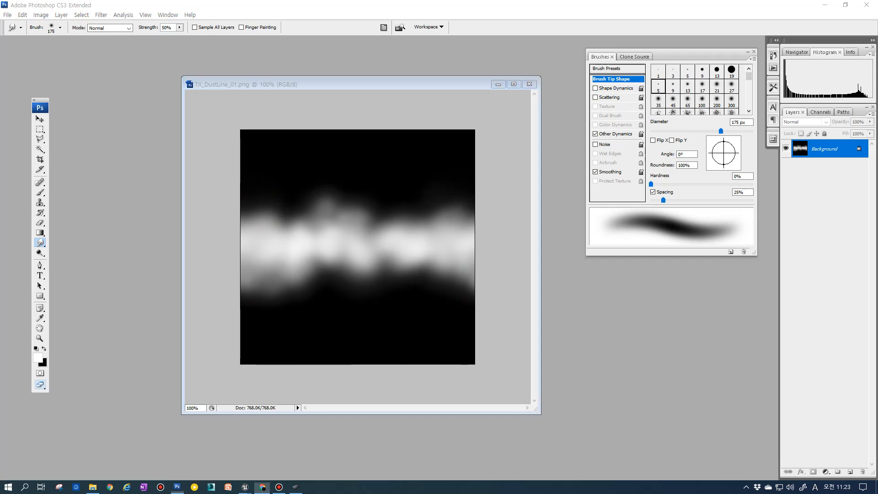
Step: Switch to NormalMap Online in the browser and load TX_DustLine_01 from the SmokeTrail folder as its height map
{"action": "left_click_drag", "start_coordinate": [877, 46], "coordinate": [540, 59]}
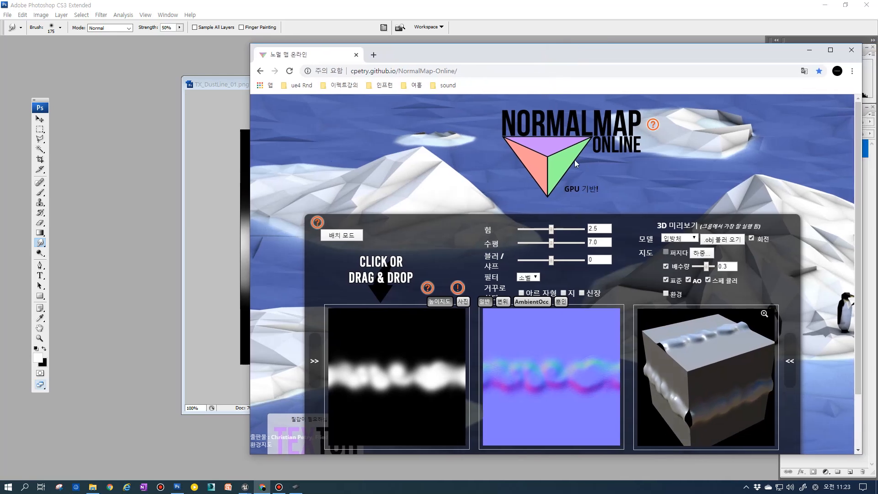
{"action": "left_click_drag", "start_coordinate": [475, 454], "coordinate": [477, 473]}
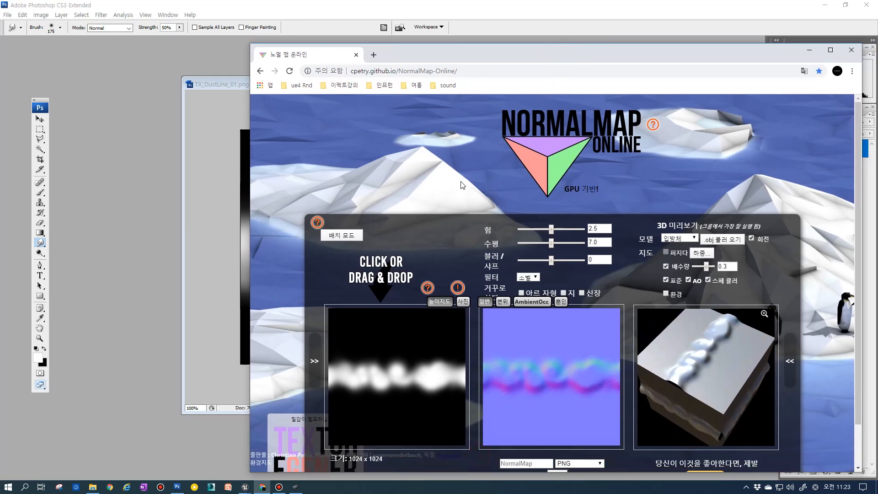
{"action": "left_click", "coordinate": [92, 486]}
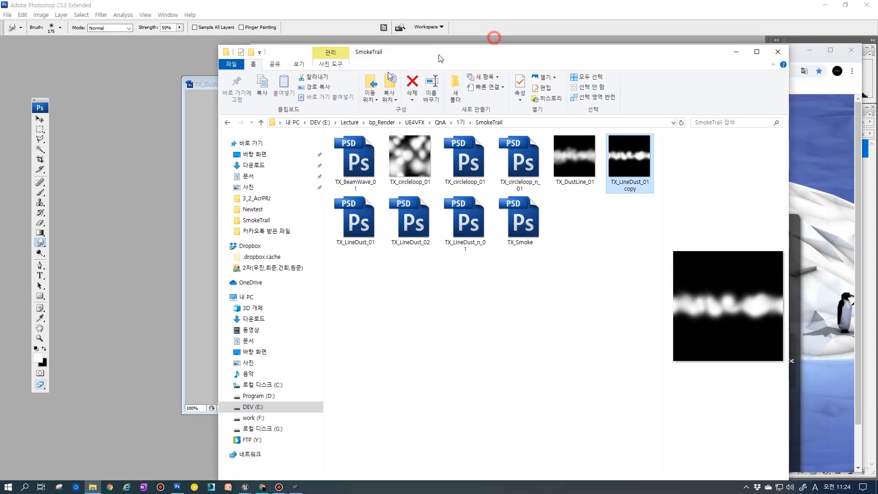
{"action": "left_click_drag", "start_coordinate": [491, 40], "coordinate": [20, 280]}
{"action": "left_click_drag", "start_coordinate": [204, 285], "coordinate": [124, 292]}
{"action": "left_click_drag", "start_coordinate": [77, 386], "coordinate": [411, 391]}
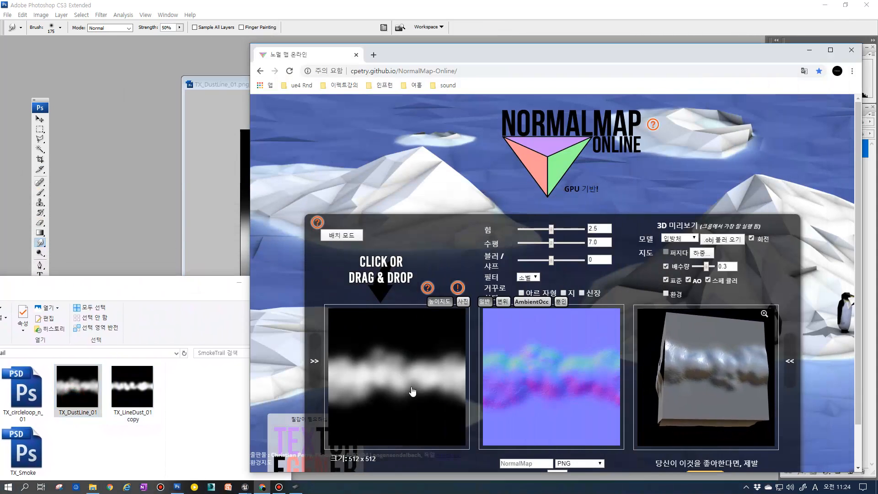
Step: Maximize the browser window and set the normal map's Blur/Sharp value to -31
{"action": "double_click", "coordinate": [534, 55]}
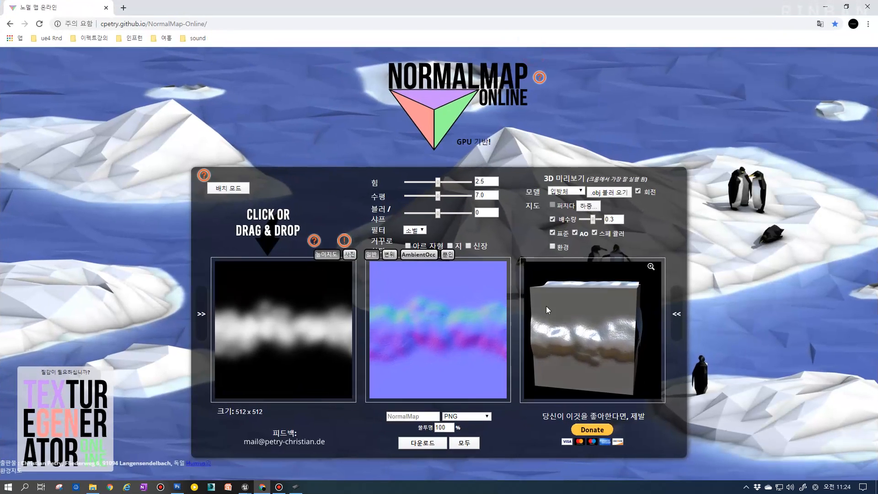
{"action": "left_click_drag", "start_coordinate": [437, 213], "coordinate": [399, 209]}
{"action": "left_click", "coordinate": [408, 213]}
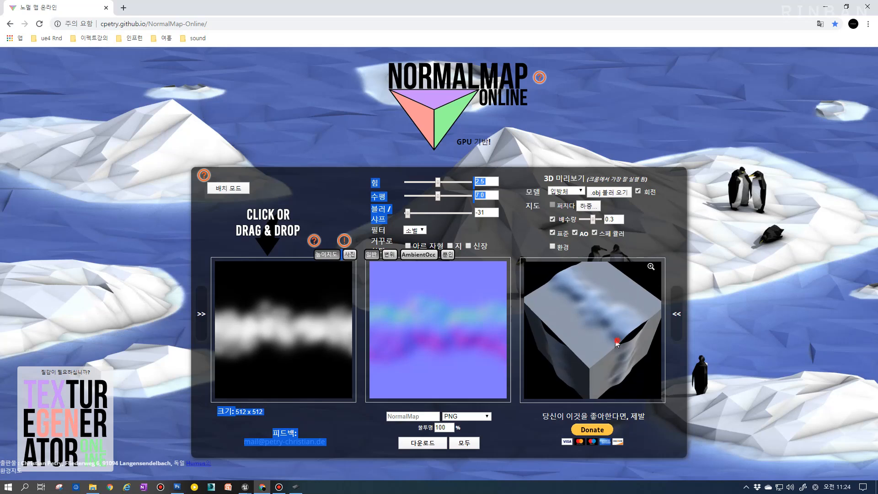
Step: Set the normal map's strength to 2.88 and its level to 5
{"action": "mouse_move", "coordinate": [437, 196]}
{"action": "left_mouse_down"}
{"action": "mouse_move", "coordinate": [421, 197]}
{"action": "mouse_move", "coordinate": [449, 198]}
{"action": "mouse_move", "coordinate": [408, 196]}
{"action": "mouse_move", "coordinate": [471, 201]}
{"action": "mouse_move", "coordinate": [438, 202]}
{"action": "mouse_move", "coordinate": [428, 190]}
{"action": "mouse_move", "coordinate": [446, 190]}
{"action": "mouse_move", "coordinate": [440, 198]}
{"action": "left_mouse_up"}
{"action": "left_click", "coordinate": [480, 198]}
{"action": "double_click", "coordinate": [480, 197]}
{"action": "type", "text": "5"}
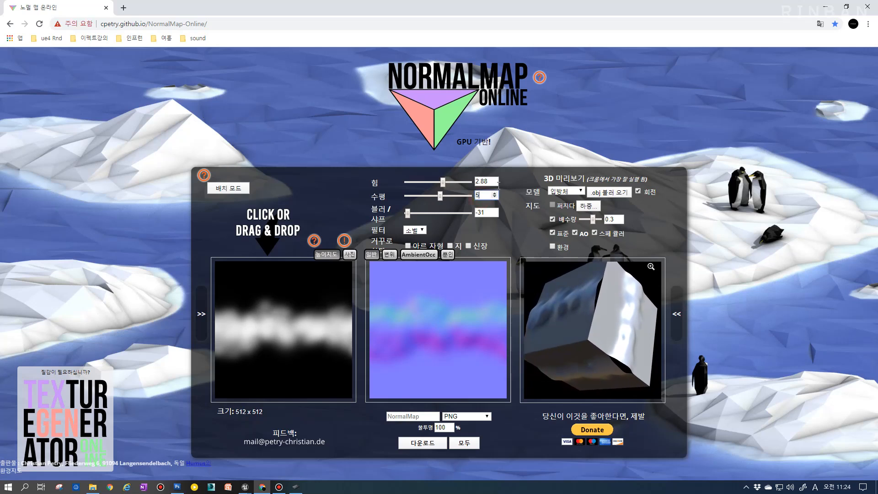
{"action": "double_click", "coordinate": [482, 181]}
{"action": "key", "text": "Tab"}
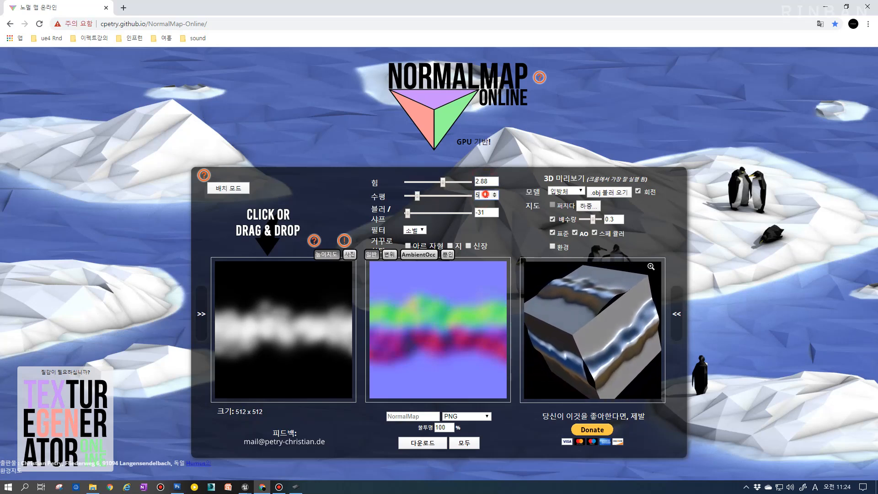
Step: Set the normal map's level to 7 and its strength to 2
{"action": "type", "text": "7"}
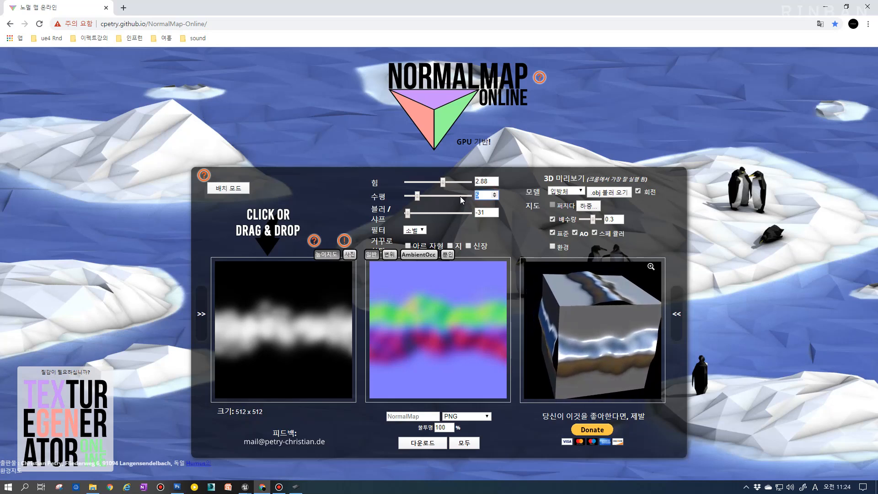
{"action": "left_click", "coordinate": [492, 182]}
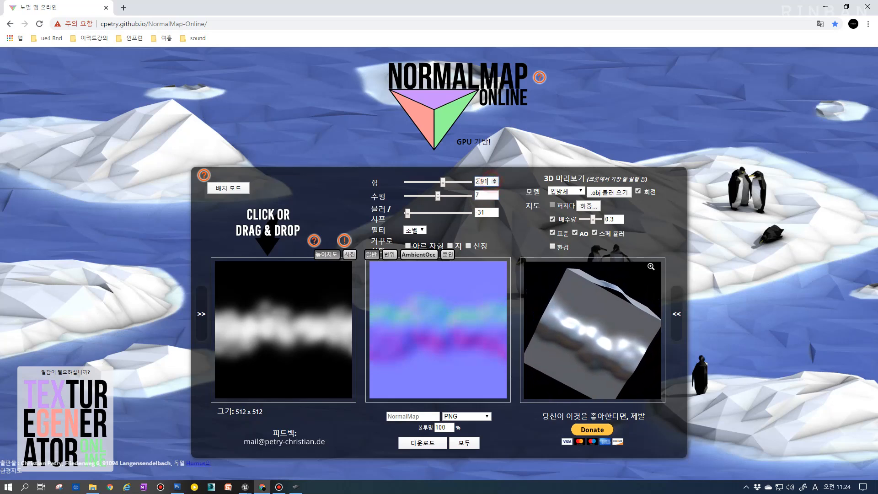
{"action": "left_click_drag", "start_coordinate": [485, 182], "coordinate": [463, 183]}
{"action": "type", "text": "3"}
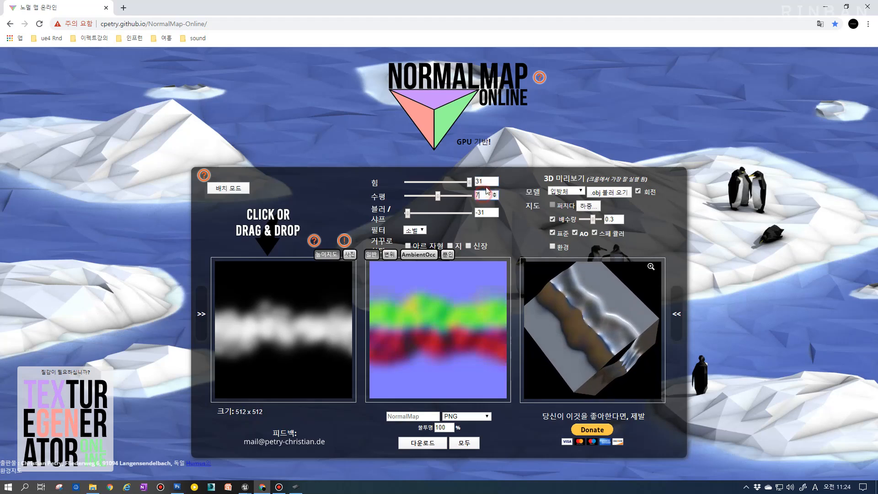
{"action": "key", "text": "Delete"}
{"action": "left_click", "coordinate": [484, 193]}
{"action": "double_click", "coordinate": [484, 182]}
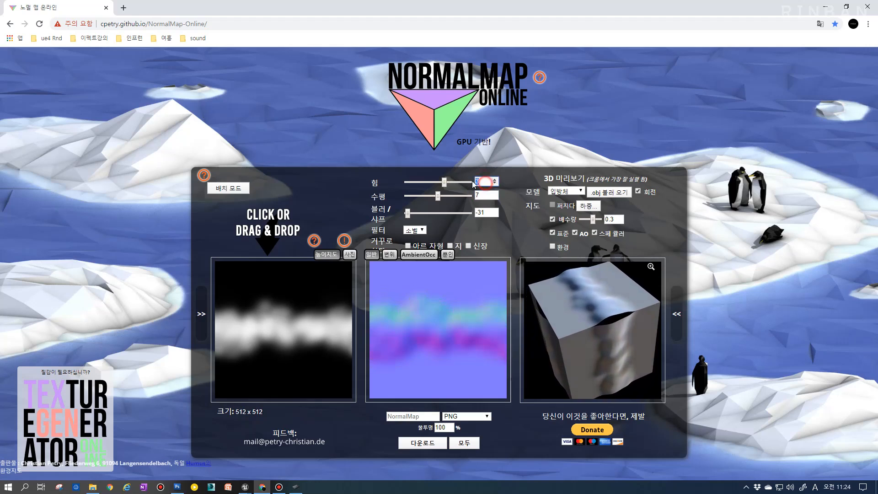
{"action": "type", "text": "2"}
{"action": "left_click", "coordinate": [484, 195]}
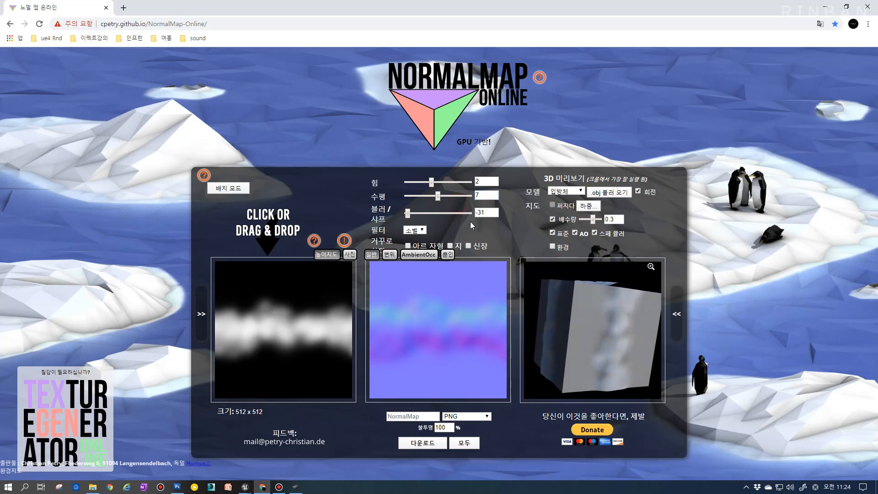
Step: Adjust the normal map's strength to 2.5
{"action": "left_click_drag", "start_coordinate": [431, 182], "coordinate": [439, 182]}
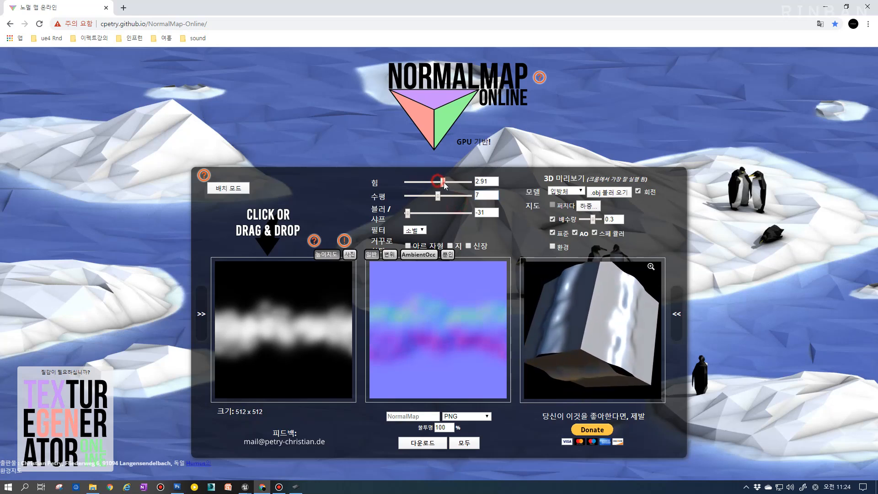
{"action": "left_click", "coordinate": [483, 183]}
{"action": "double_click", "coordinate": [483, 184]}
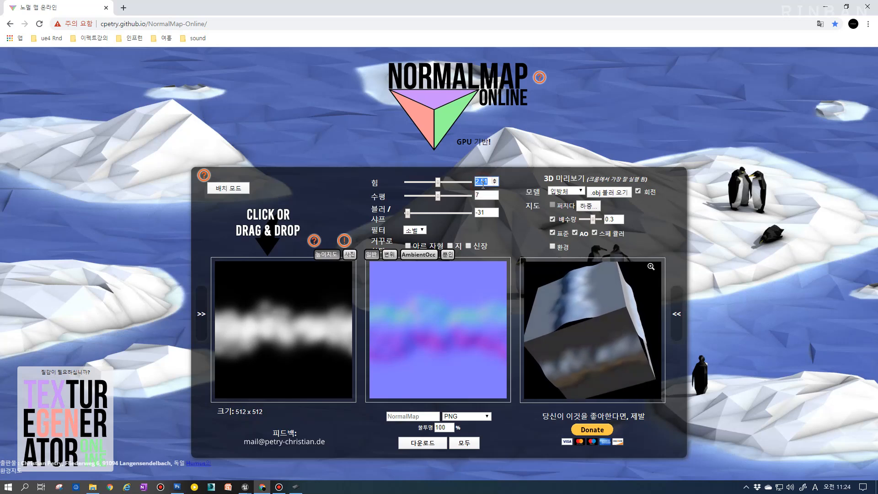
{"action": "type", "text": "2.5"}
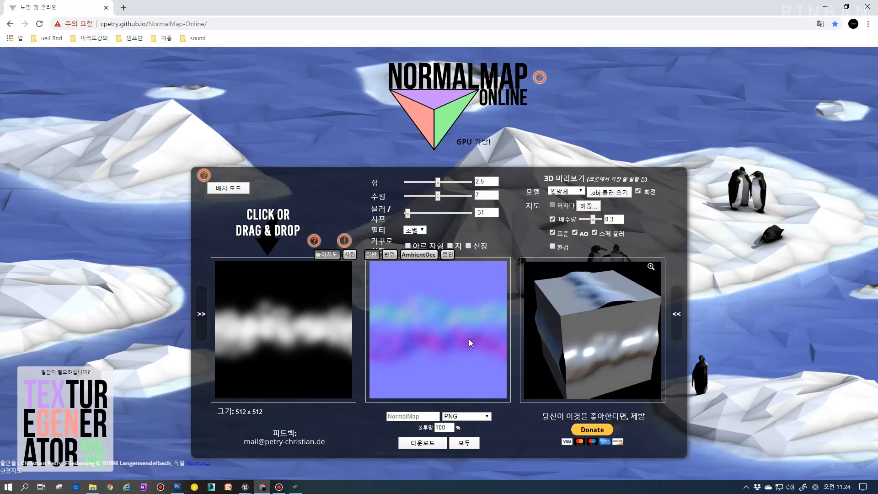
Step: Download the normal map as a PNG, open NormalMap (51) in Photoshop and enlarge its document window
{"action": "left_click", "coordinate": [426, 440]}
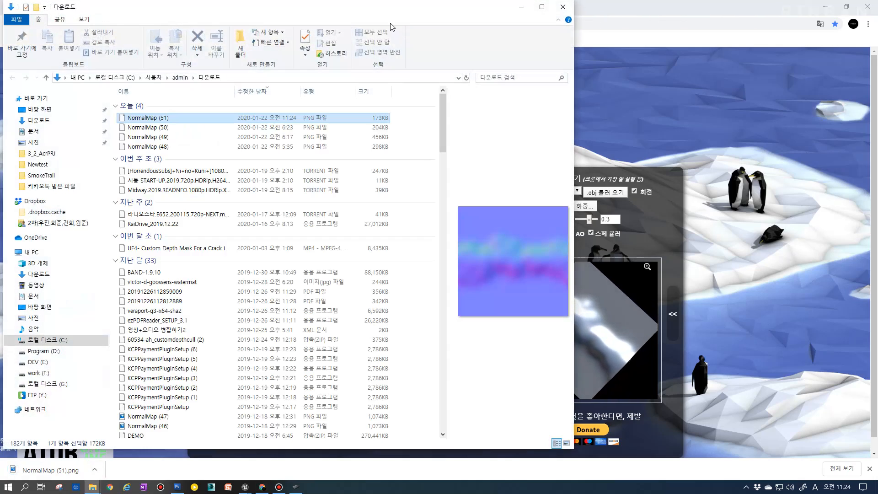
{"action": "left_click", "coordinate": [386, 18]}
{"action": "left_click_drag", "start_coordinate": [411, 9], "coordinate": [414, 13]}
{"action": "left_click", "coordinate": [663, 7]}
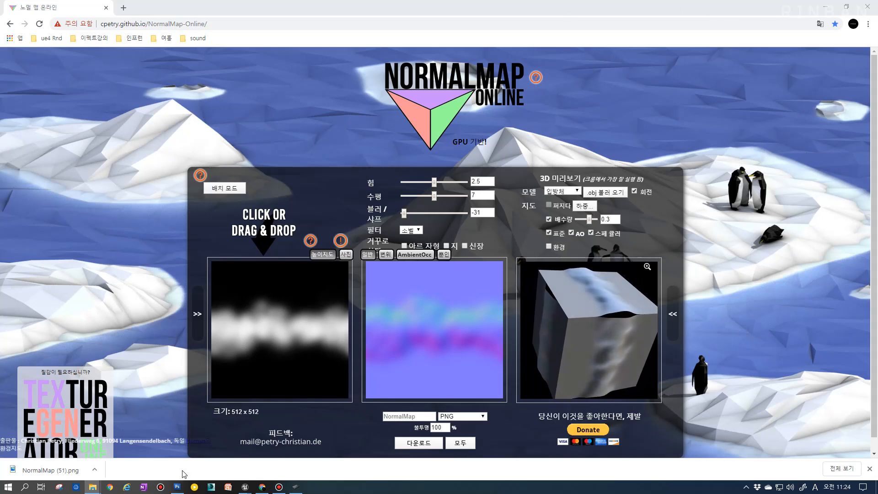
{"action": "left_click", "coordinate": [178, 486]}
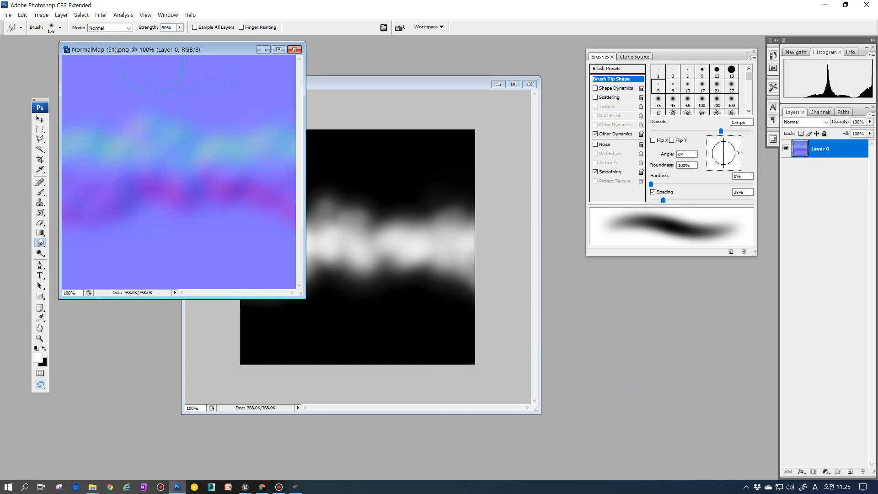
{"action": "left_click_drag", "start_coordinate": [304, 297], "coordinate": [399, 385]}
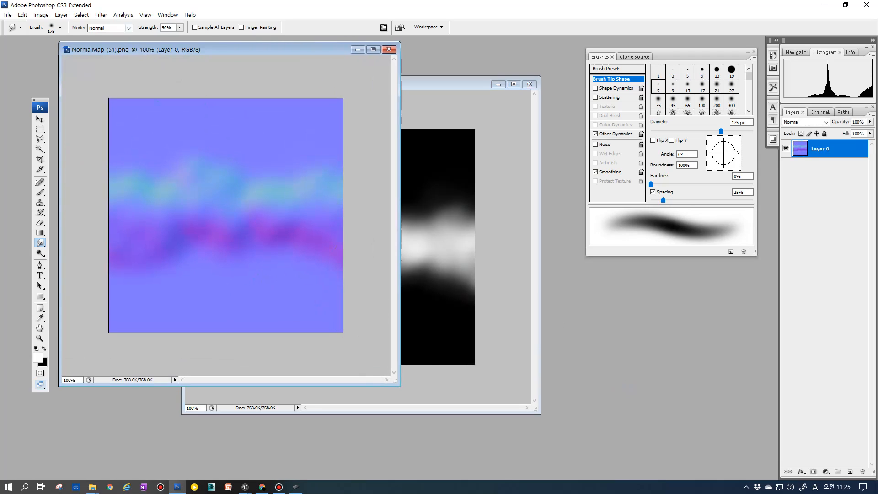
Step: Inspect the normal map's colour transitions up close and apply a light Gaussian Blur to Layer 0
{"action": "left_click", "coordinate": [312, 191], "text": "ctrl"}
{"action": "left_click", "coordinate": [310, 191], "text": "ctrl"}
{"action": "left_click", "coordinate": [308, 191], "text": "ctrl"}
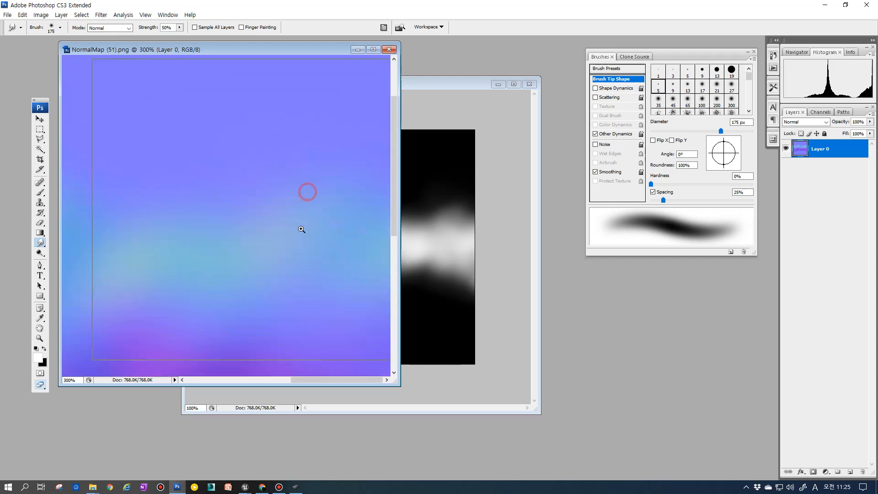
{"action": "left_click", "coordinate": [249, 258], "text": "ctrl+alt"}
{"action": "left_click", "coordinate": [249, 259], "text": "ctrl+alt"}
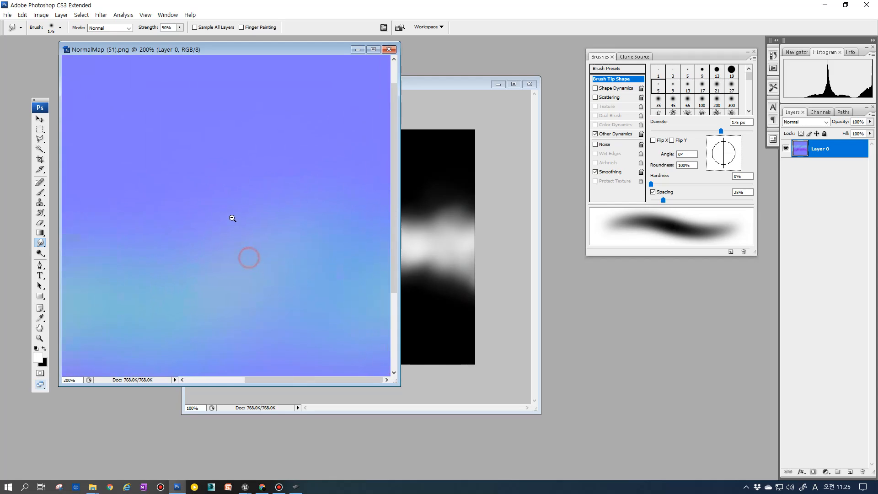
{"action": "left_click", "coordinate": [232, 218], "text": "ctrl+alt"}
{"action": "left_click", "coordinate": [123, 15]}
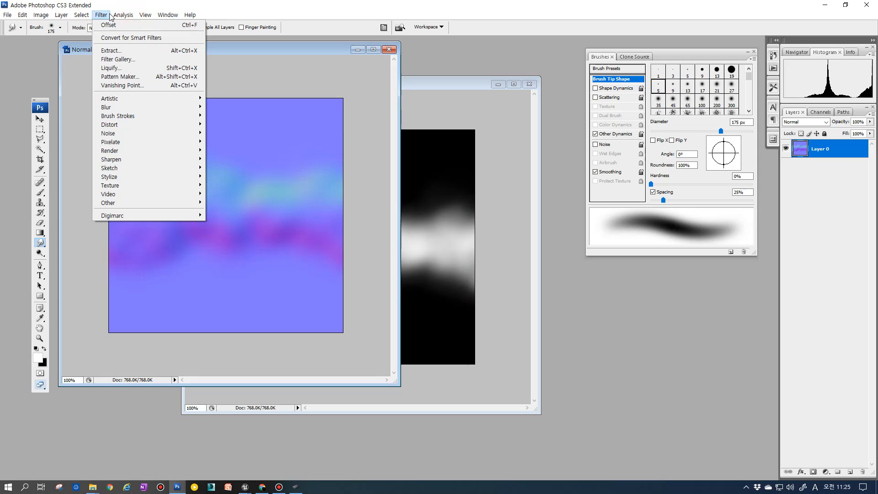
{"action": "mouse_move", "coordinate": [124, 106]}
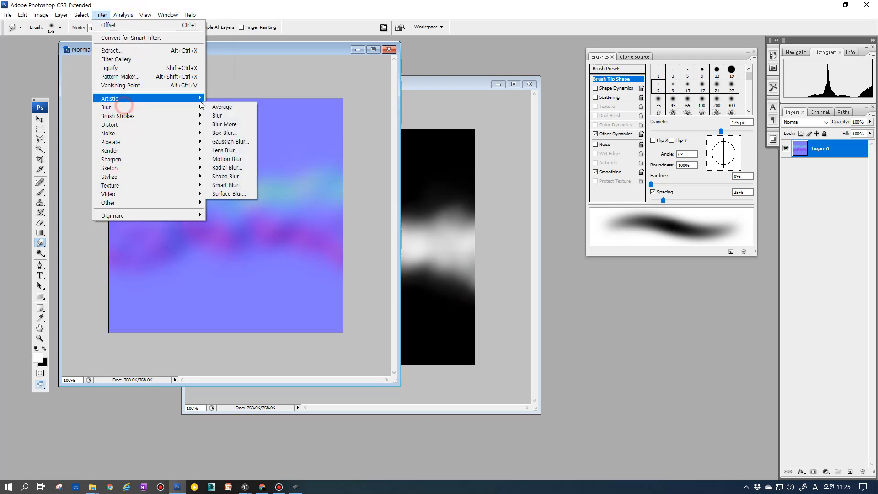
{"action": "left_click", "coordinate": [249, 141]}
{"action": "left_click", "coordinate": [307, 245], "text": "ctrl"}
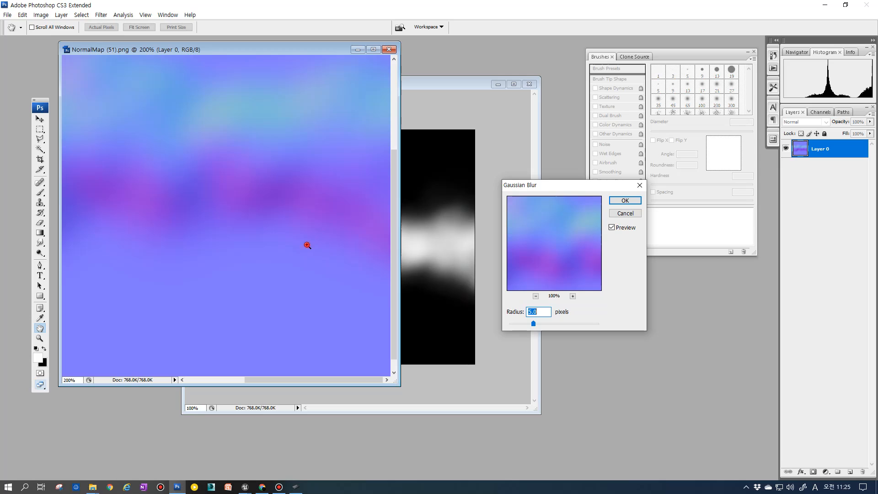
{"action": "left_click", "coordinate": [306, 244], "text": "ctrl"}
{"action": "left_click_drag", "start_coordinate": [281, 171], "coordinate": [274, 268]}
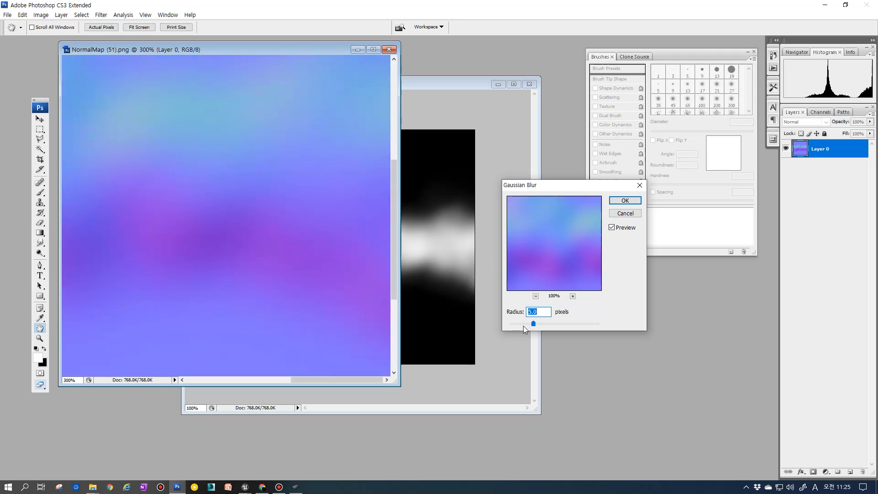
{"action": "left_click_drag", "start_coordinate": [530, 324], "coordinate": [468, 319]}
{"action": "left_click_drag", "start_coordinate": [587, 323], "coordinate": [587, 324]}
{"action": "left_click_drag", "start_coordinate": [518, 327], "coordinate": [512, 323]}
{"action": "left_click", "coordinate": [624, 200]}
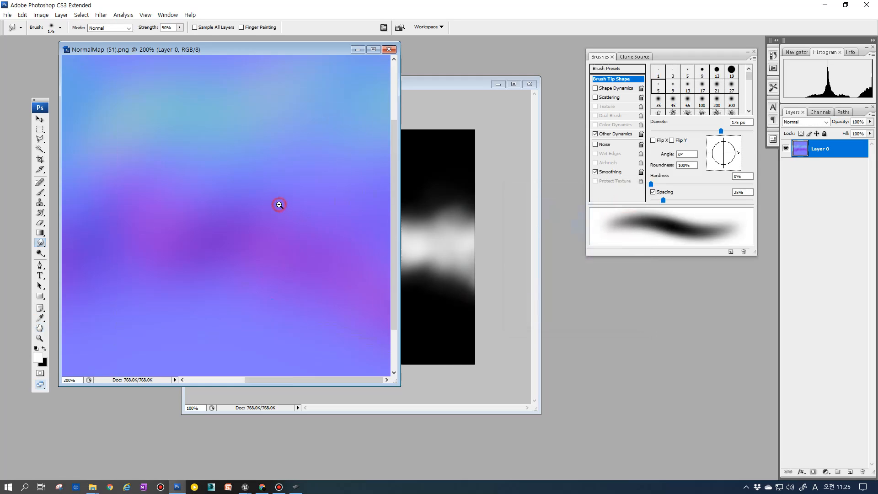
Step: Preview a wrap-around Offset of +256 pixels horizontally and vertically on the normal map to check its seams, and cancel it
{"action": "key", "text": "ctrl+alt+0"}
{"action": "left_click", "coordinate": [98, 15]}
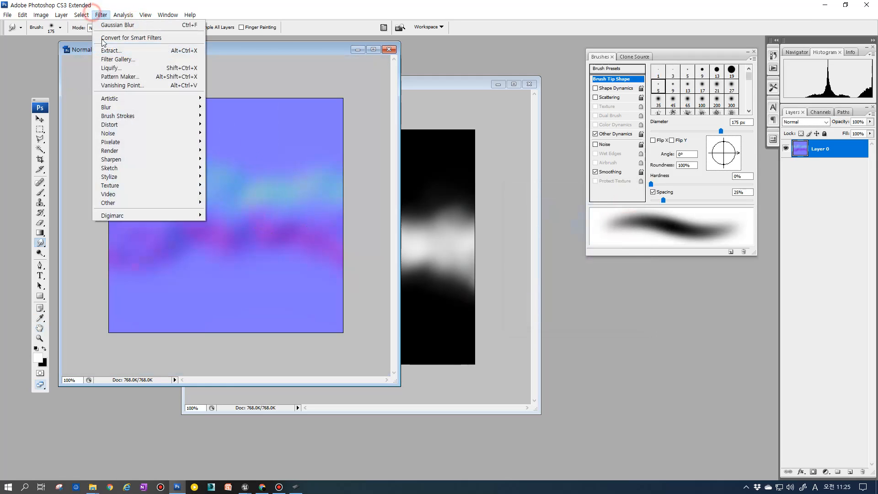
{"action": "mouse_move", "coordinate": [120, 198]}
{"action": "left_click", "coordinate": [229, 237]}
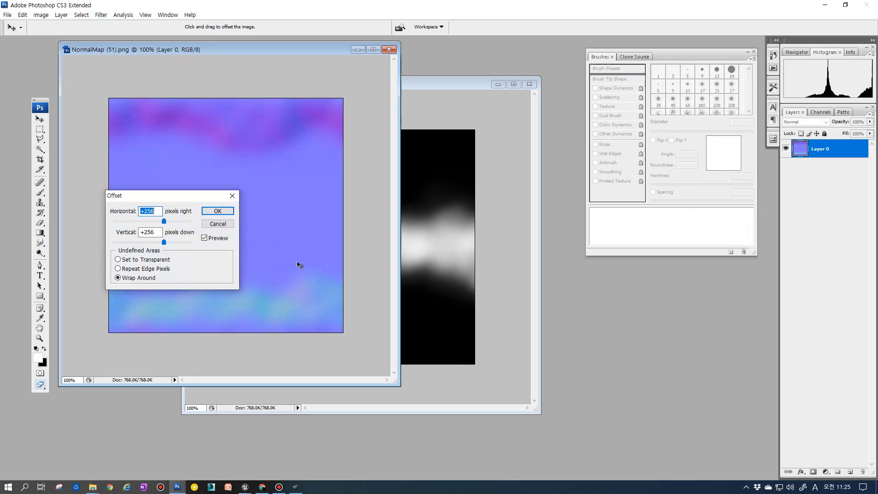
{"action": "left_click_drag", "start_coordinate": [188, 199], "coordinate": [422, 227]}
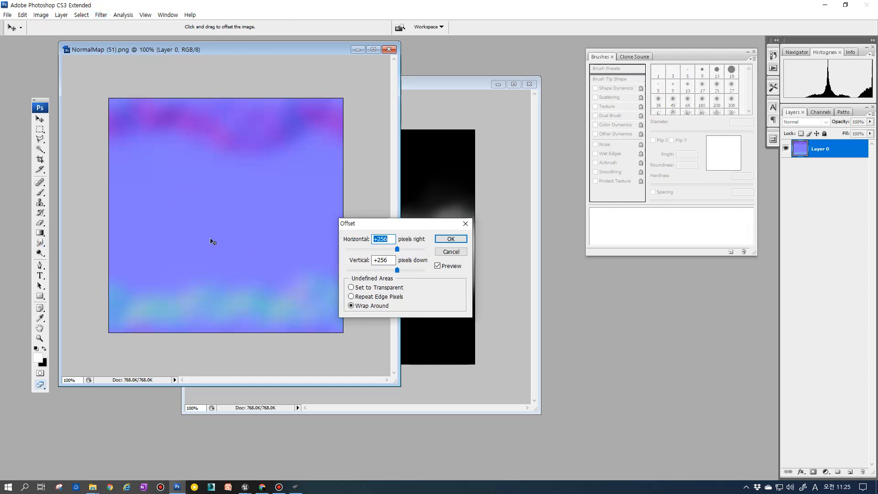
{"action": "left_click", "coordinate": [455, 253]}
{"action": "key", "text": "r"}
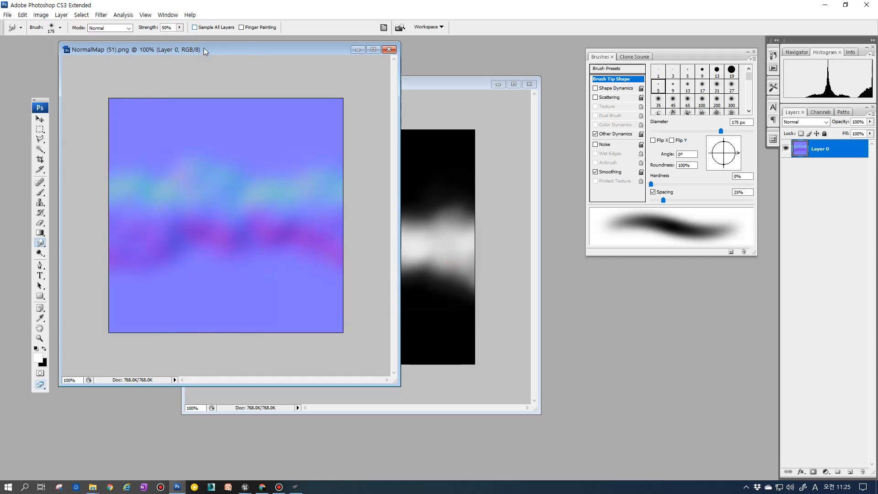
{"action": "left_click_drag", "start_coordinate": [204, 49], "coordinate": [311, 93]}
{"action": "key", "text": "ctrl+shift+s"}
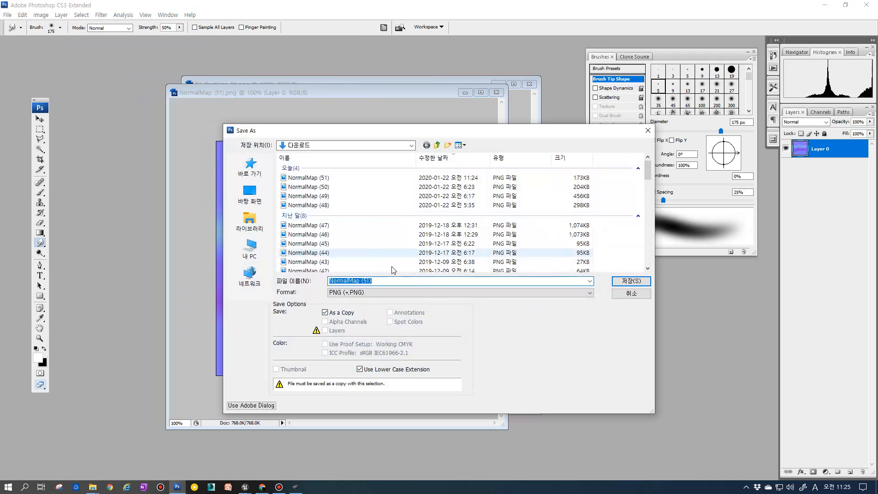
{"action": "left_click", "coordinate": [378, 293]}
{"action": "left_click", "coordinate": [366, 394]}
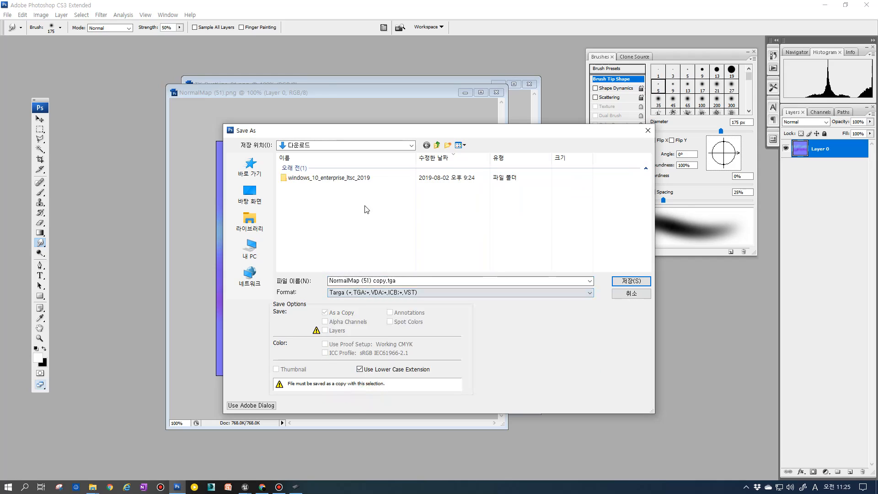
{"action": "double_click", "coordinate": [397, 210]}
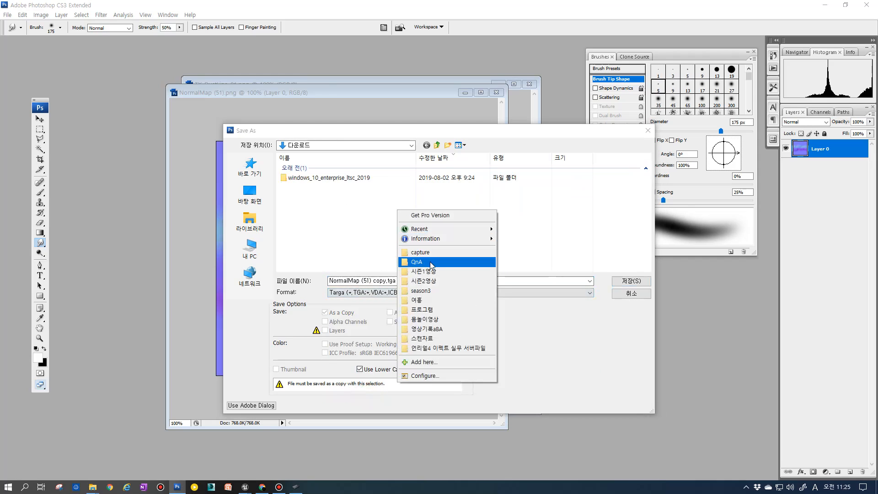
{"action": "left_click", "coordinate": [417, 262]}
{"action": "double_click", "coordinate": [292, 168]}
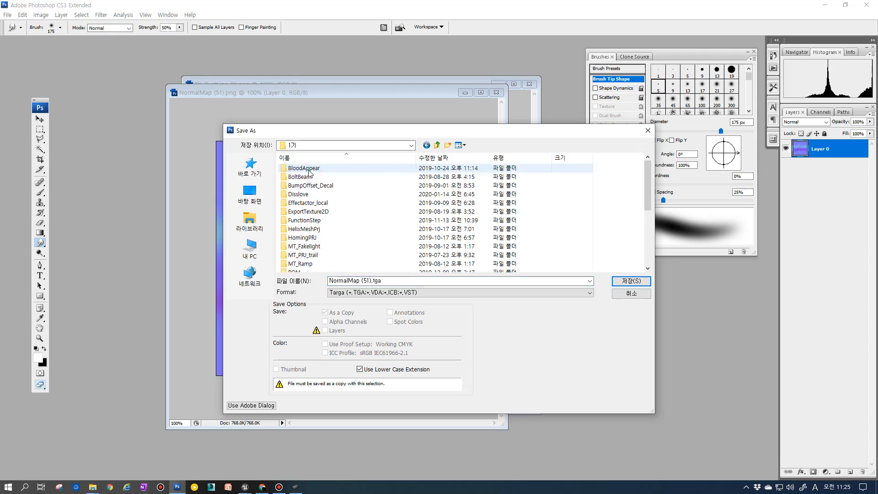
{"action": "scroll", "coordinate": [306, 224], "scroll_direction": "down", "scroll_amount": 5}
{"action": "double_click", "coordinate": [301, 202]}
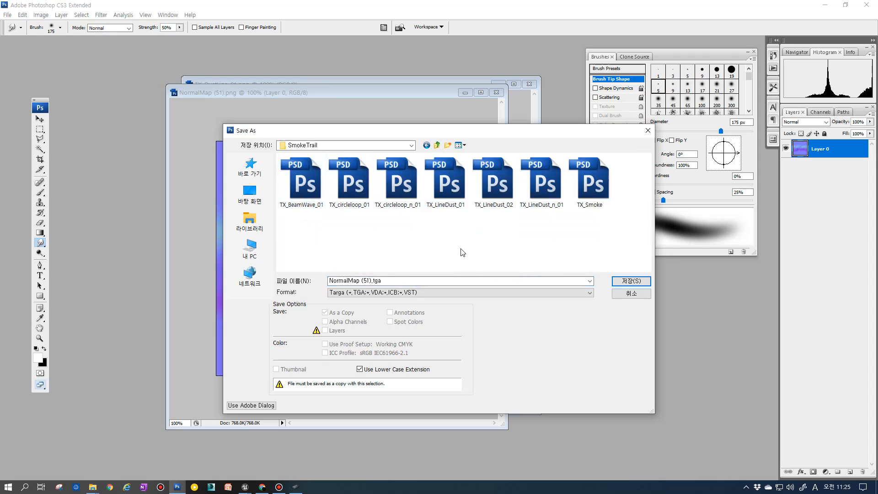
{"action": "left_click", "coordinate": [391, 281]}
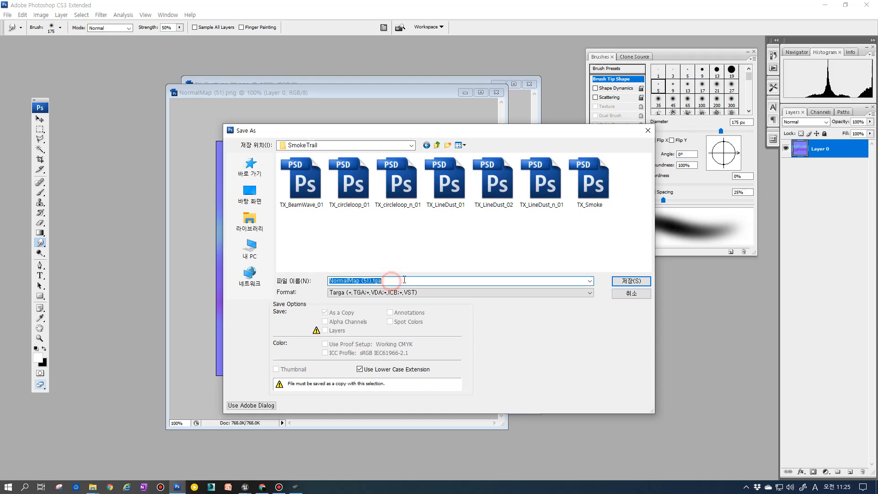
{"action": "left_click", "coordinate": [444, 200]}
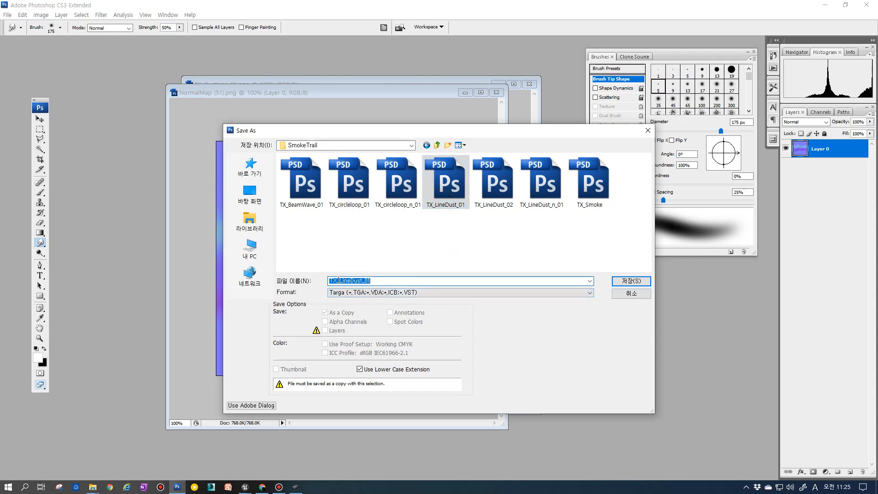
{"action": "left_click_drag", "start_coordinate": [339, 280], "coordinate": [404, 281]}
{"action": "type", "text": "Dus"}
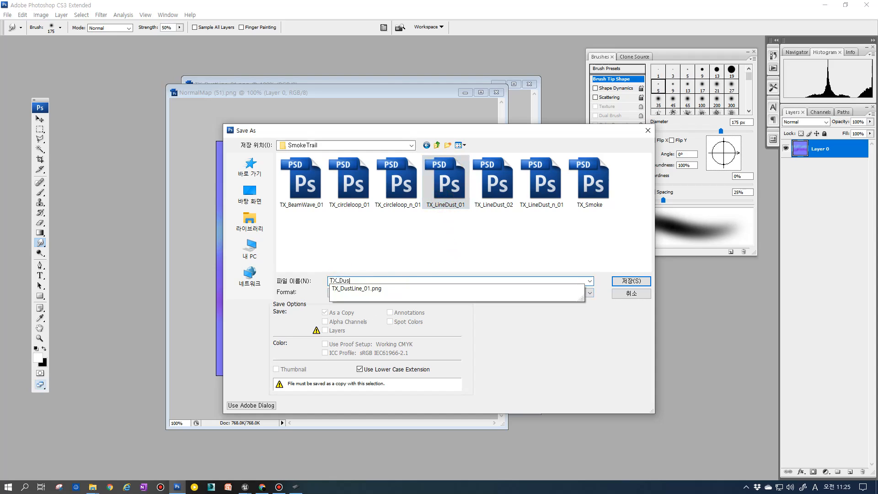
{"action": "type", "text": "tLine_01.p"}
{"action": "key", "text": "Return"}
{"action": "left_click", "coordinate": [470, 250]}
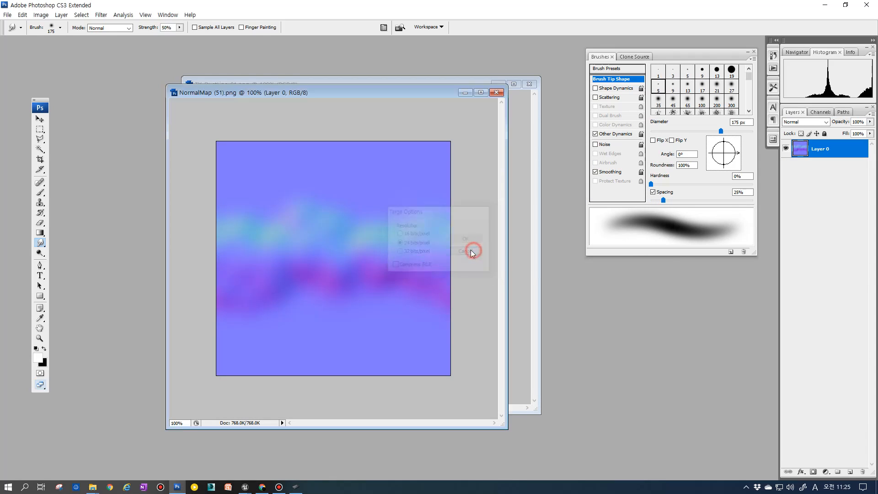
Step: Start saving the normal map under a new name in the SmokeTrail folder with the format set to Targa
{"action": "key", "text": "ctrl+shift+s"}
{"action": "double_click", "coordinate": [399, 182]}
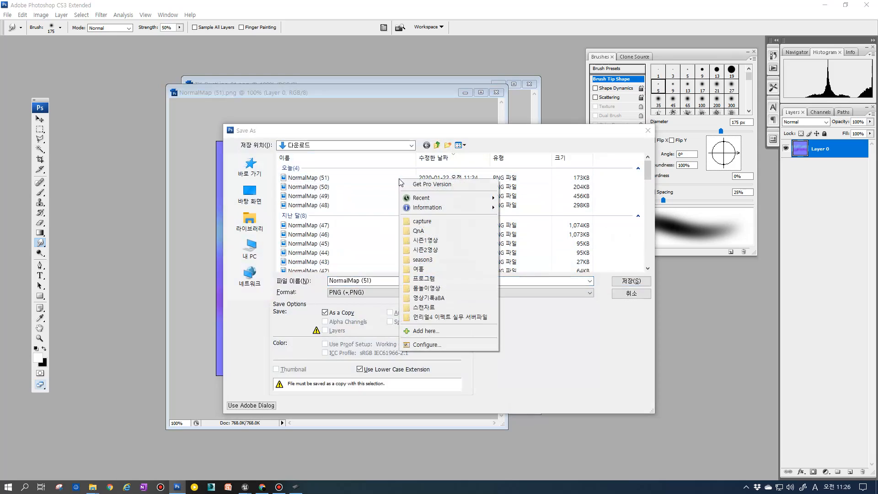
{"action": "left_click", "coordinate": [423, 222]}
{"action": "double_click", "coordinate": [298, 170]}
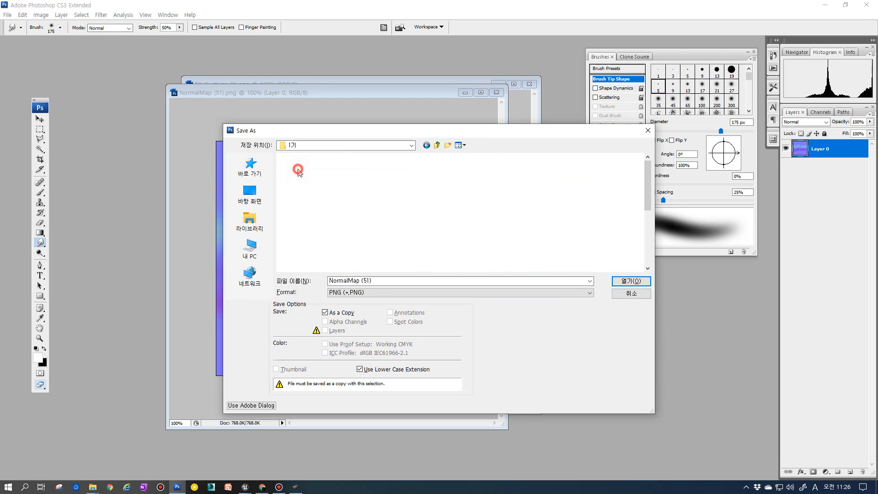
{"action": "double_click", "coordinate": [294, 177]}
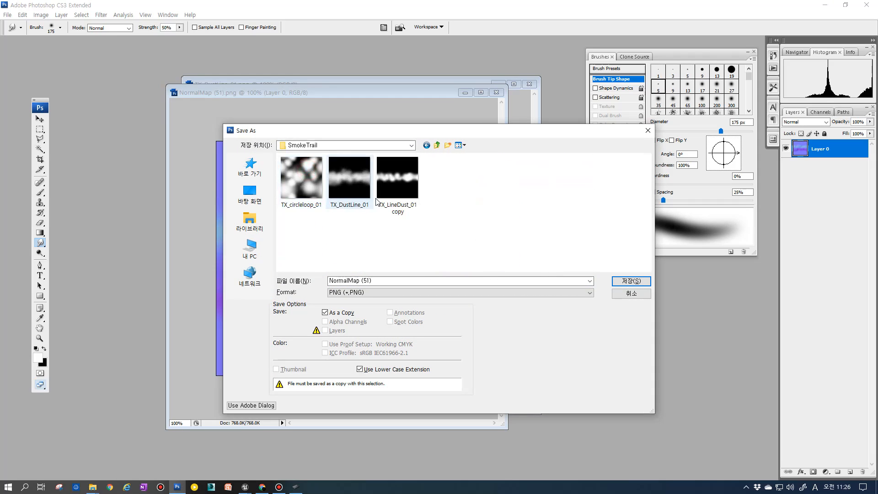
{"action": "left_click", "coordinate": [378, 292]}
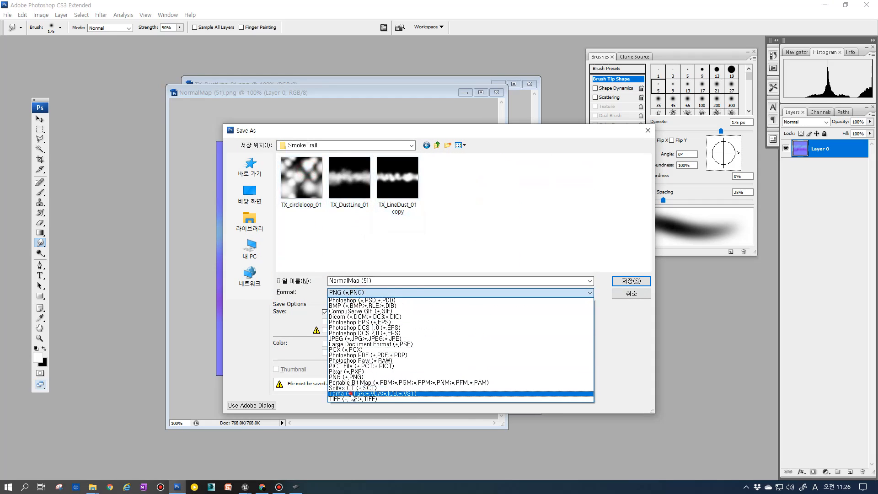
{"action": "left_click", "coordinate": [351, 394]}
Step: Name the normal map TX_DustLine_n_01, based on the existing TX_LineDust_n_01 file name, and save it with the default Targa options
{"action": "left_click", "coordinate": [397, 187]}
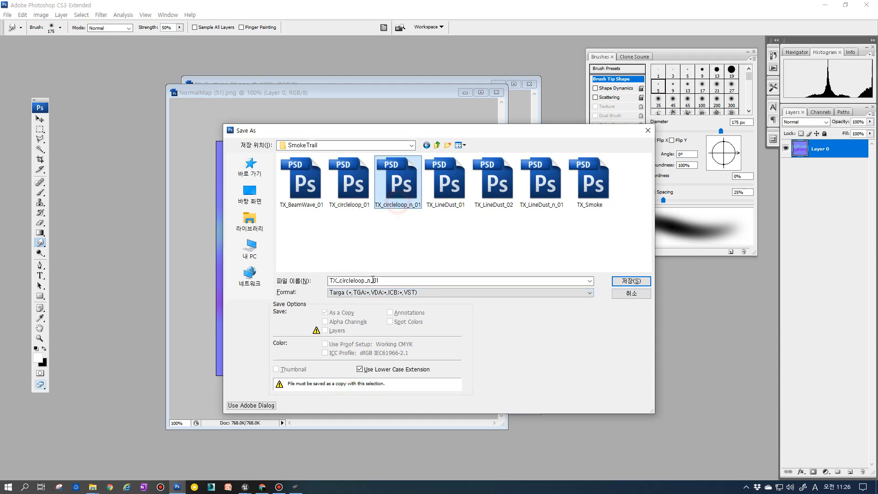
{"action": "left_click", "coordinate": [443, 206]}
{"action": "left_click", "coordinate": [531, 198]}
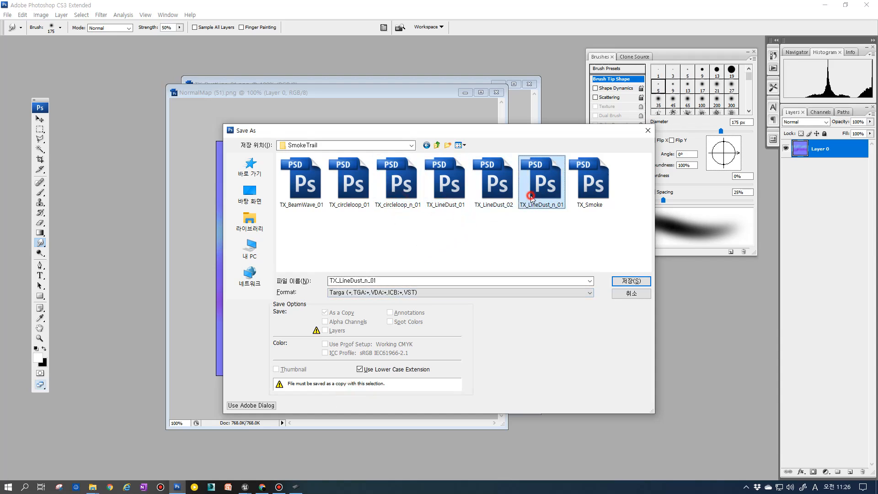
{"action": "left_click", "coordinate": [349, 280]}
{"action": "left_click_drag", "start_coordinate": [350, 280], "coordinate": [341, 282]}
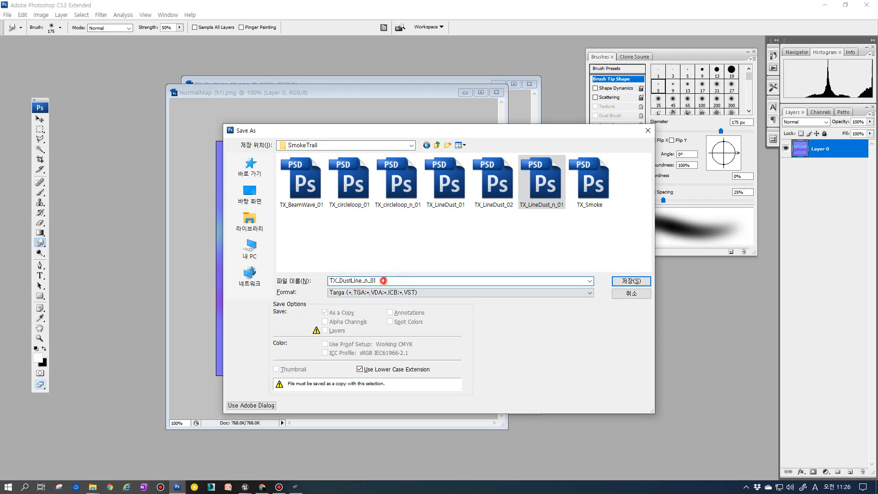
{"action": "key", "text": "Return"}
{"action": "left_click", "coordinate": [465, 239]}
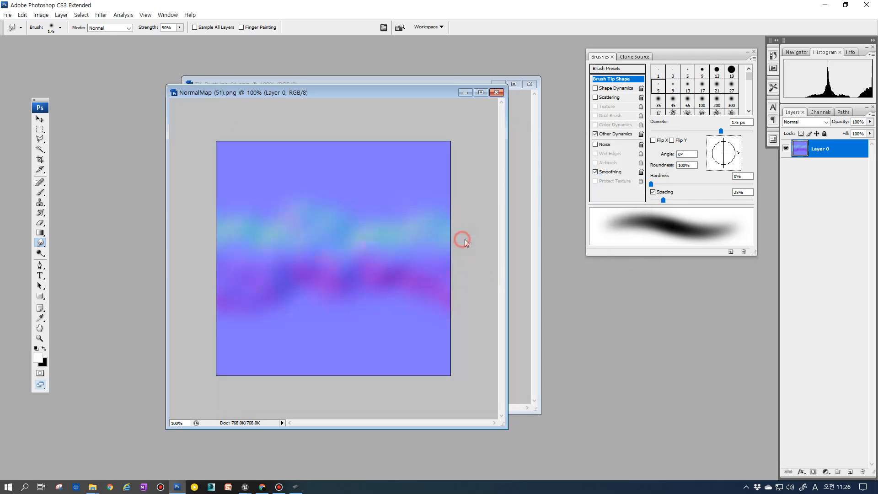
Step: Save the TX_DustLine_01 document in Targa format under the same name in SmokeTrail
{"action": "left_click", "coordinate": [432, 84]}
{"action": "key", "text": "ctrl+shift+s"}
{"action": "left_click", "coordinate": [374, 293]}
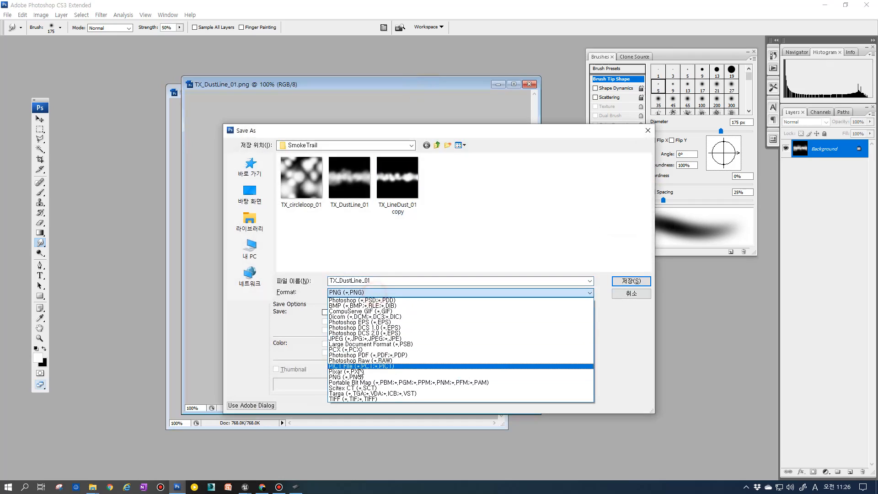
{"action": "left_click", "coordinate": [354, 394]}
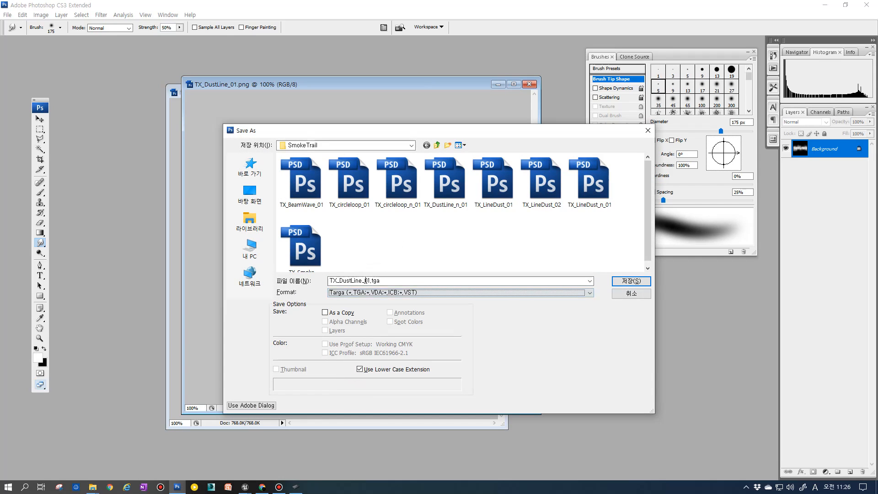
{"action": "left_click", "coordinate": [630, 281]}
{"action": "left_click", "coordinate": [468, 238]}
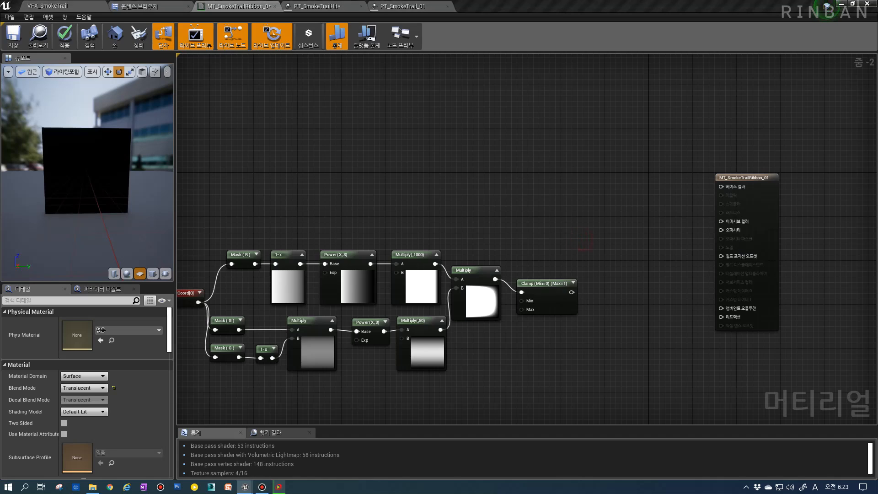
Step: Switch to Unreal Editor and open the VFX/1_QnA/Texture folder in the Content Browser
{"action": "mouse_move", "coordinate": [877, 492]}
{"action": "left_click", "coordinate": [138, 6]}
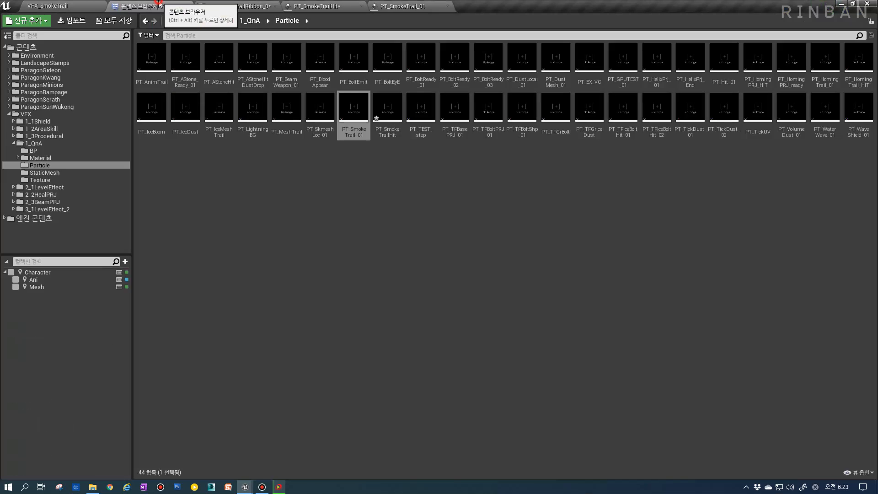
{"action": "left_click", "coordinate": [44, 180]}
{"action": "left_click", "coordinate": [285, 245]}
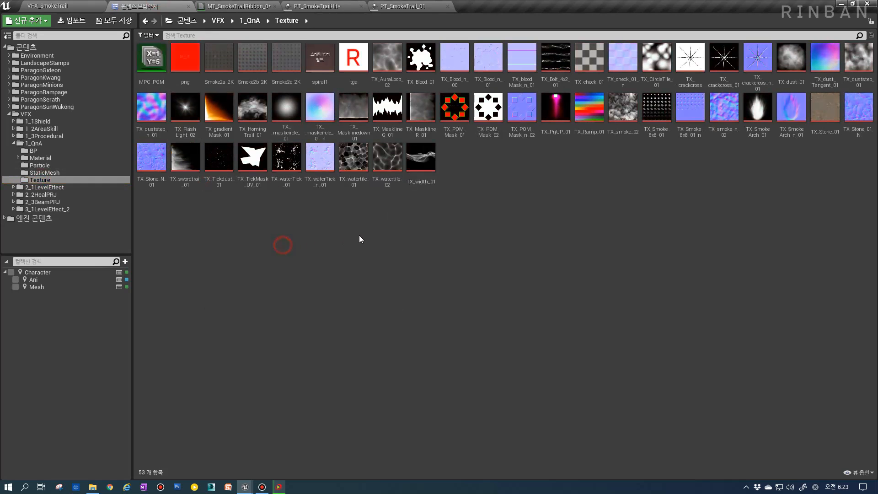
{"action": "left_click", "coordinate": [363, 234]}
Step: Import the Targa files TX_DustLine_01 and TX_DustLine_n_01 from SmokeTrail into the Texture folder
{"action": "left_click", "coordinate": [71, 21]}
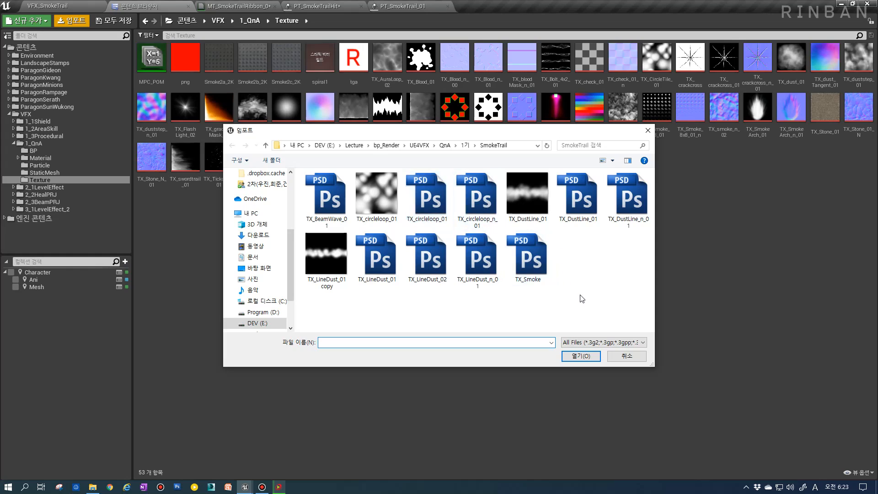
{"action": "left_click", "coordinate": [382, 269]}
{"action": "left_click", "coordinate": [526, 260]}
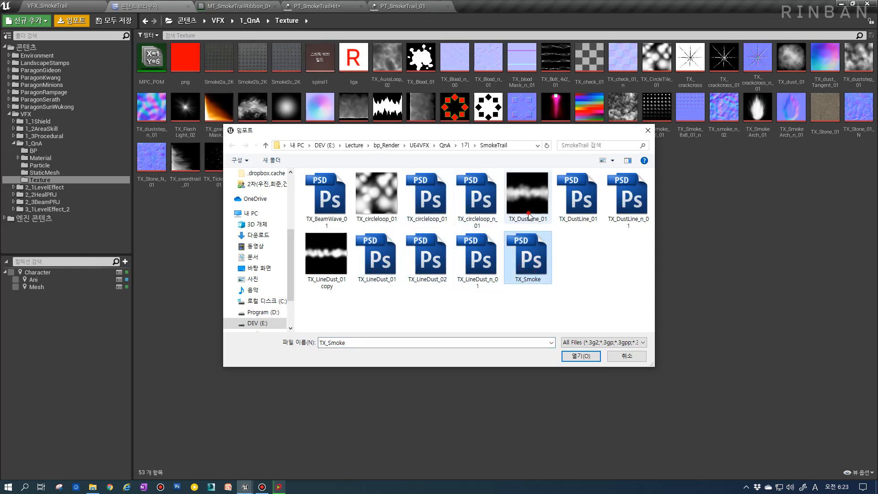
{"action": "left_click", "coordinate": [528, 201]}
{"action": "left_click", "coordinate": [574, 208]}
{"action": "left_click", "coordinate": [625, 210], "text": "ctrl"}
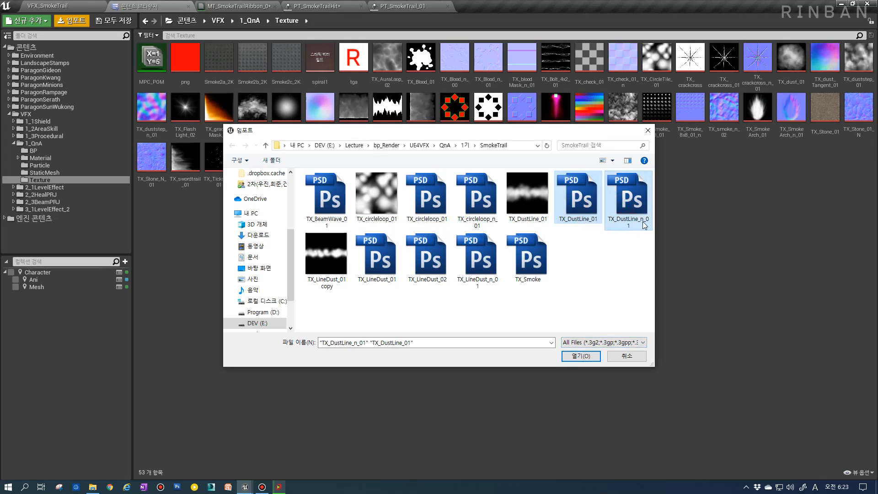
{"action": "left_click", "coordinate": [580, 356]}
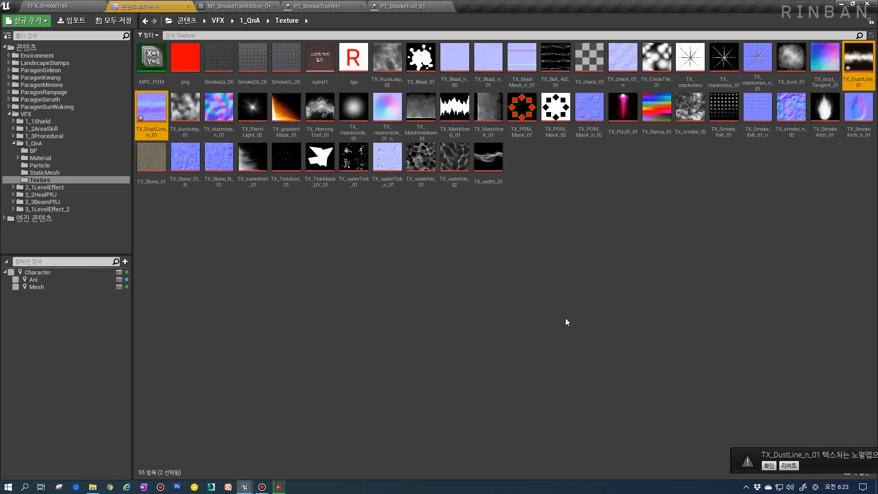
Step: Inspect the imported TX_DustLine_01 and TX_DustLine_n_01 textures in the texture editor and close both
{"action": "left_click", "coordinate": [798, 177]}
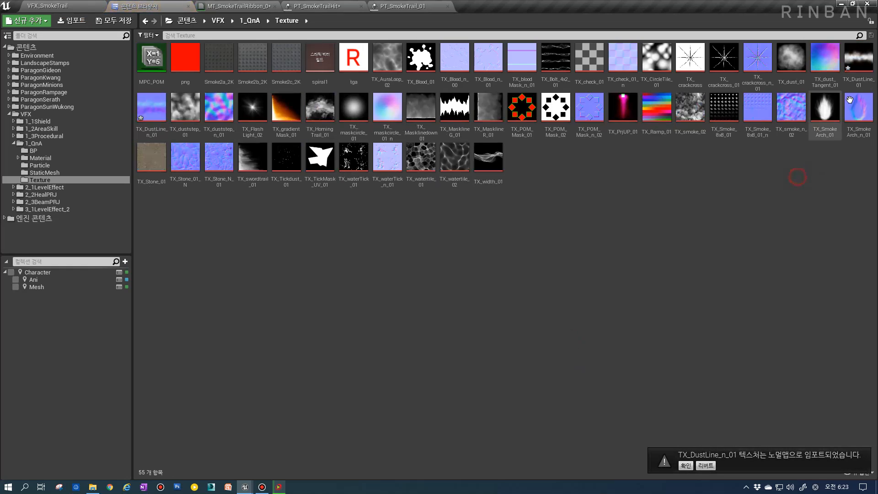
{"action": "double_click", "coordinate": [858, 57]}
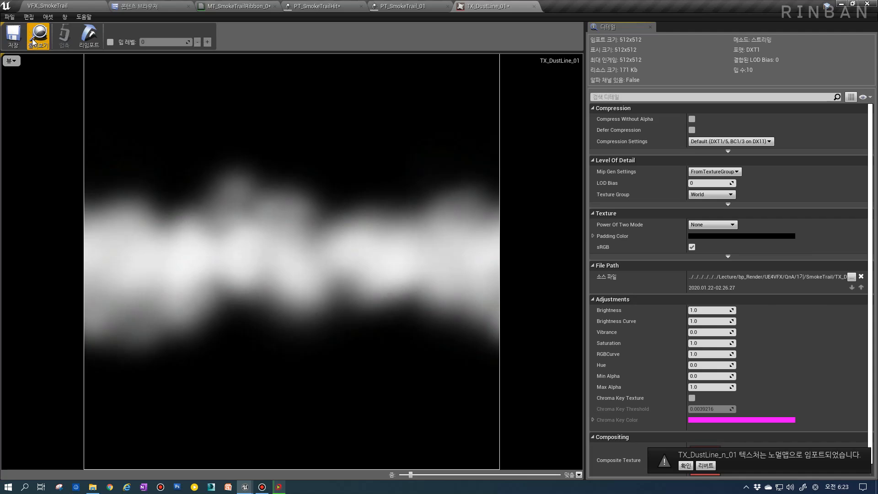
{"action": "left_click", "coordinate": [33, 42]}
{"action": "double_click", "coordinate": [147, 117]}
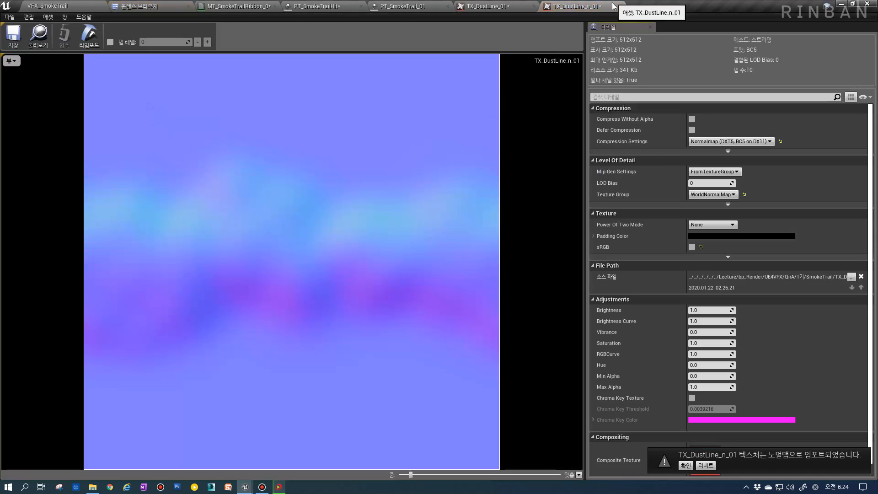
{"action": "left_click", "coordinate": [613, 6]}
{"action": "left_click", "coordinate": [532, 5]}
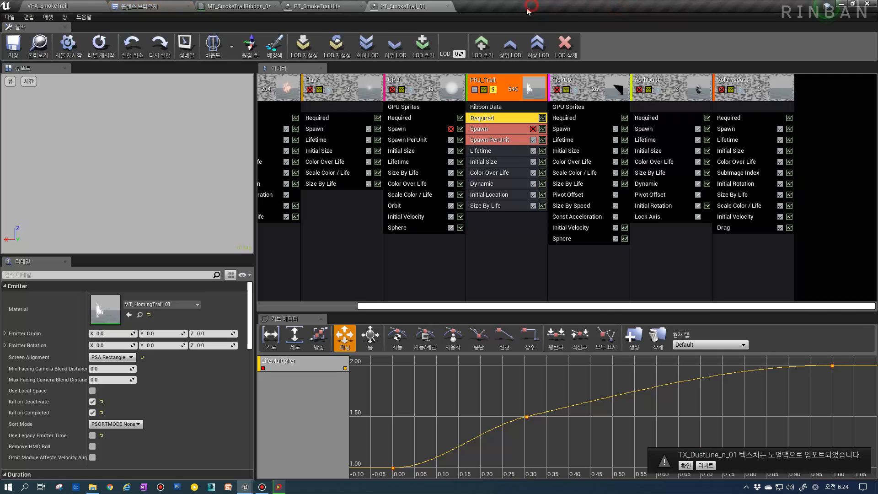
Step: Add a Texture Sample node using TX_DustLine_01 above the mask nodes in the MT_SmokeTrailRibbon_01 material graph
{"action": "left_click", "coordinate": [169, 5]}
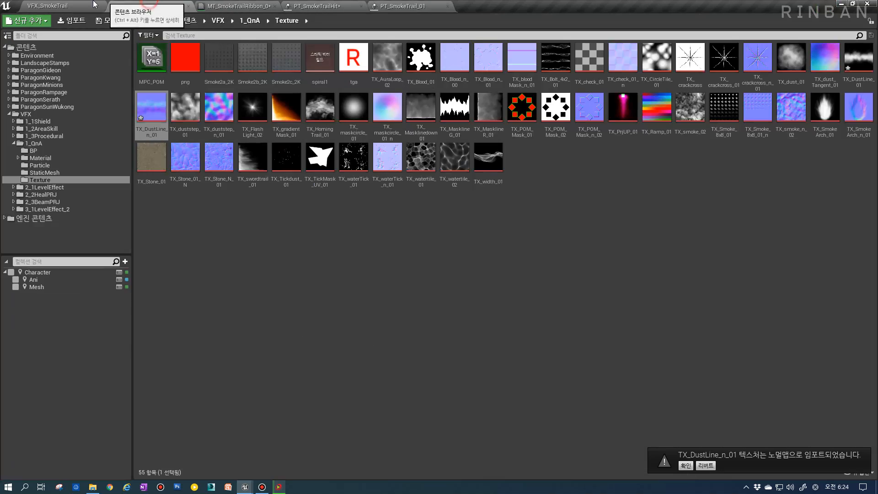
{"action": "left_click", "coordinate": [351, 5]}
{"action": "left_click", "coordinate": [238, 6]}
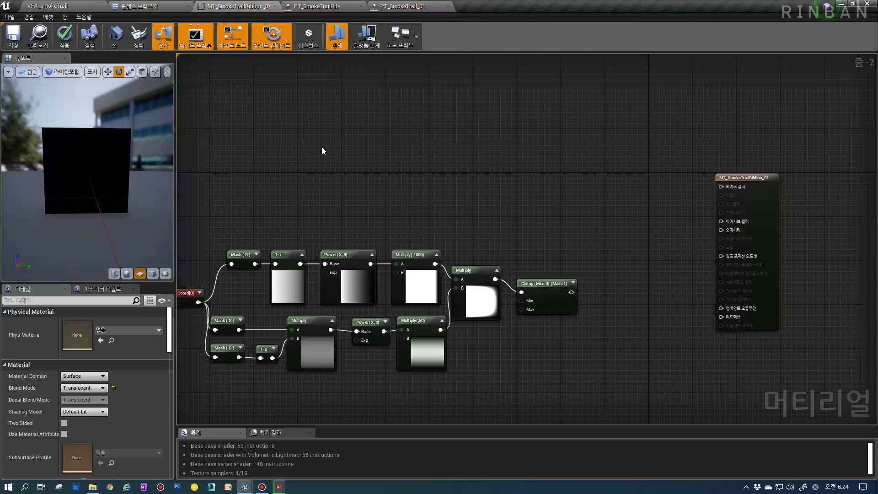
{"action": "left_click", "coordinate": [321, 5]}
{"action": "left_click", "coordinate": [232, 5]}
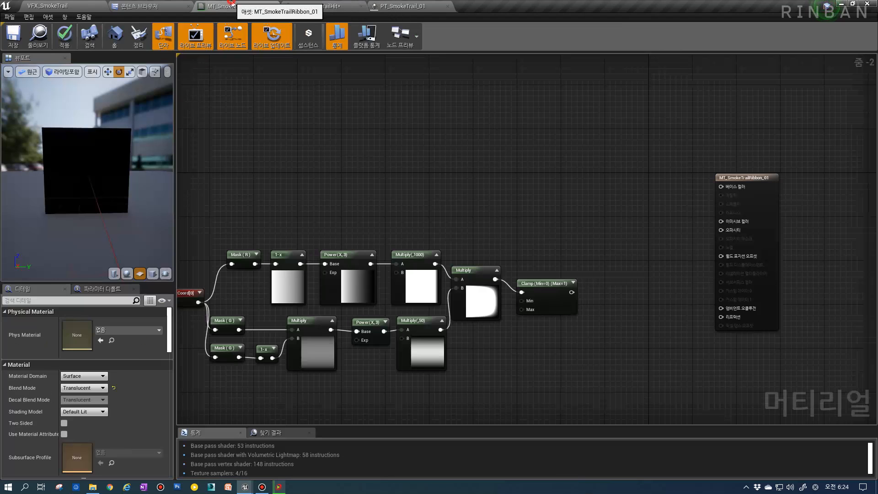
{"action": "right_click_drag", "start_coordinate": [474, 181], "coordinate": [474, 227]}
{"action": "left_click", "coordinate": [440, 215]}
{"action": "left_click_drag", "start_coordinate": [465, 228], "coordinate": [489, 231]}
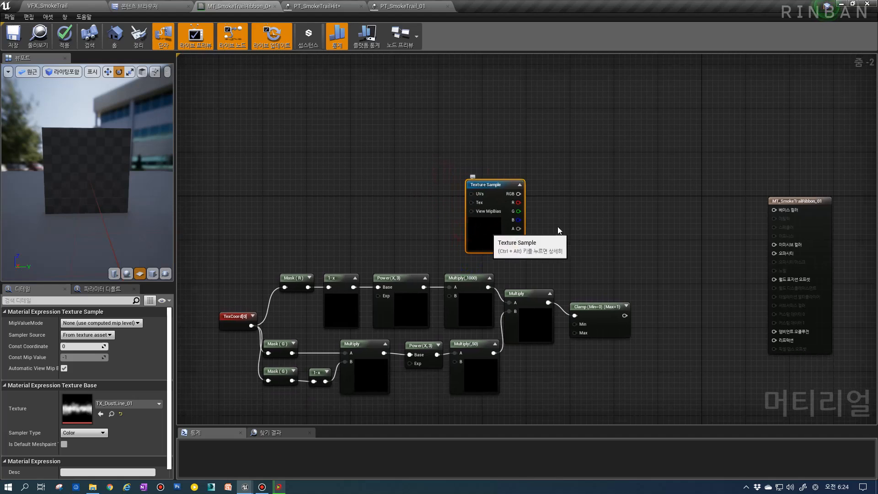
Step: Add a Particle Color node and multiply its alpha by the TX_DustLine_01 sample's RGB output
{"action": "right_click_drag", "start_coordinate": [492, 201], "coordinate": [522, 165]}
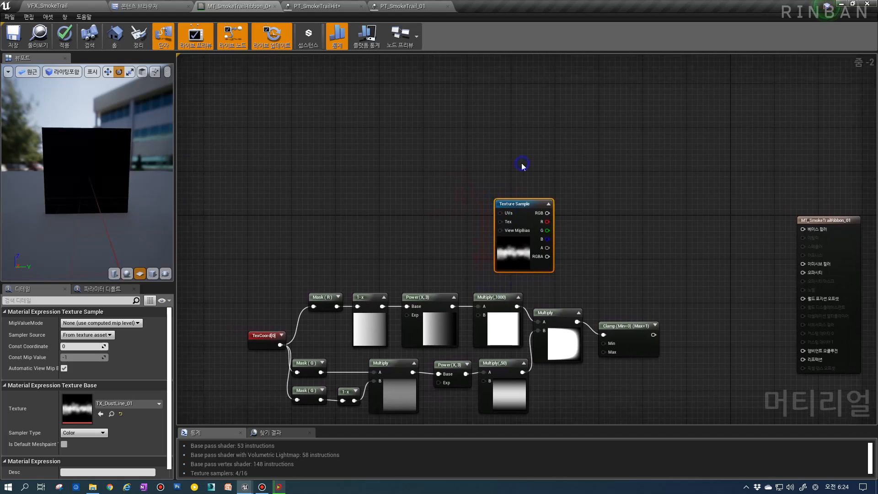
{"action": "right_click", "coordinate": [475, 144]}
{"action": "type", "text": "spart"}
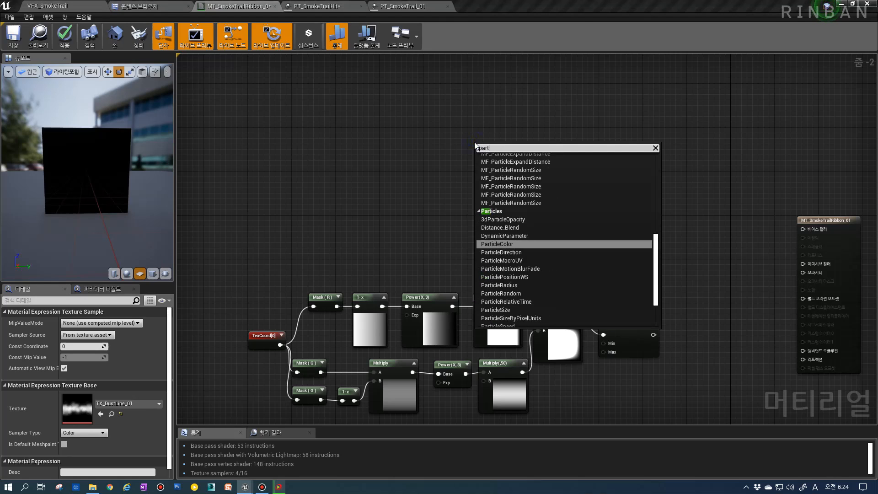
{"action": "type", "text": "icle co"}
{"action": "key", "text": "Return"}
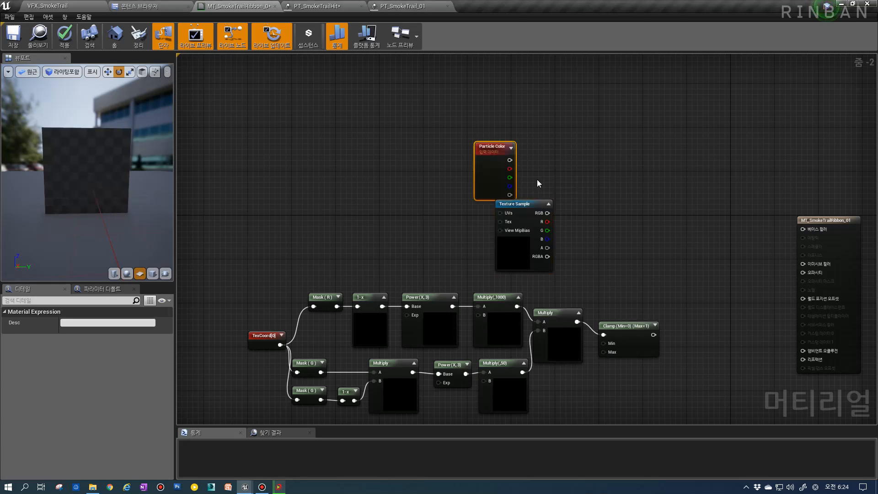
{"action": "key", "text": "m"}
{"action": "left_click", "coordinate": [608, 178]}
{"action": "left_click_drag", "start_coordinate": [507, 197], "coordinate": [513, 234]}
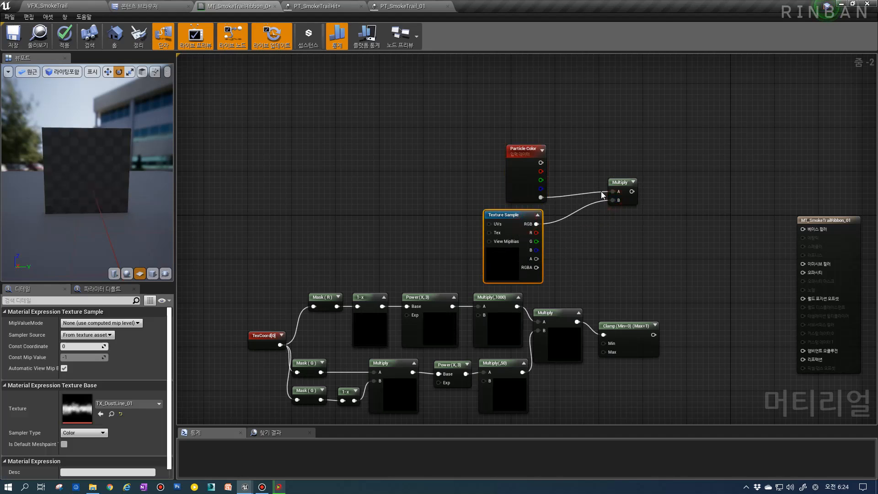
Step: Multiply the particle-alpha and texture product by the Clamp output in a new Multiply node, and connect the result to the material's Opacity
{"action": "left_click_drag", "start_coordinate": [622, 182], "coordinate": [583, 214]}
{"action": "key", "text": "m"}
{"action": "left_click", "coordinate": [653, 261]}
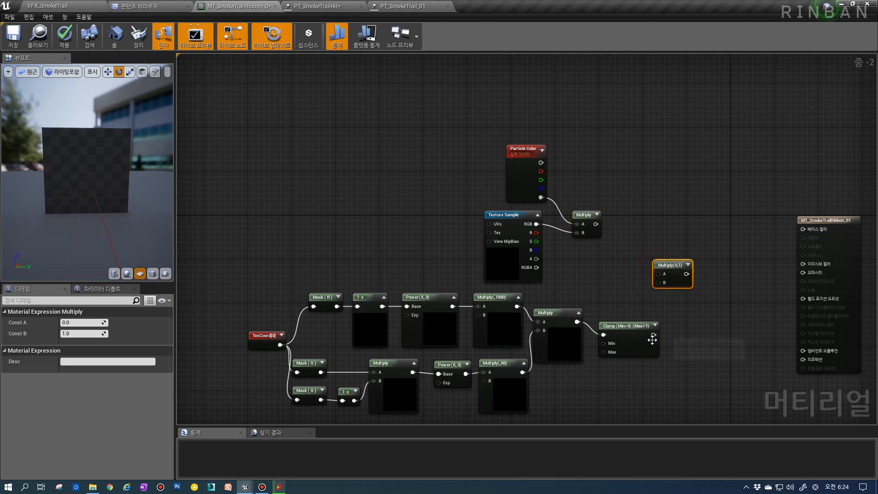
{"action": "left_click_drag", "start_coordinate": [653, 344], "coordinate": [657, 282]}
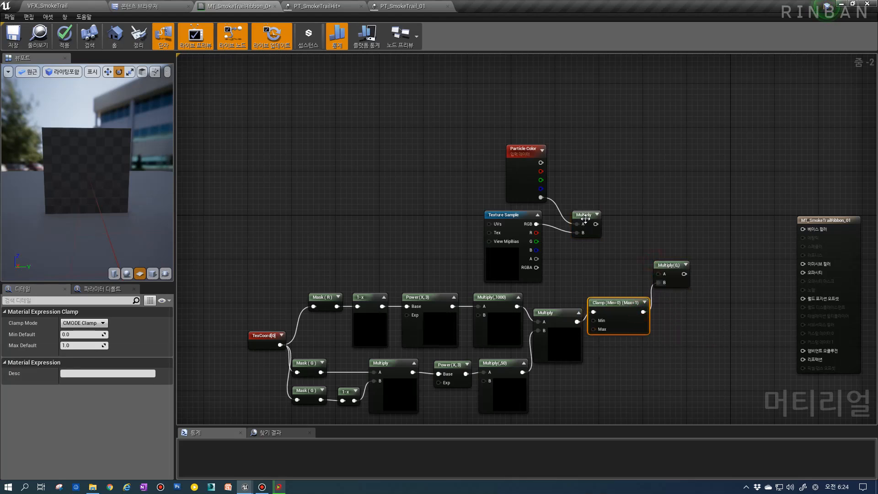
{"action": "left_click_drag", "start_coordinate": [595, 223], "coordinate": [801, 273]}
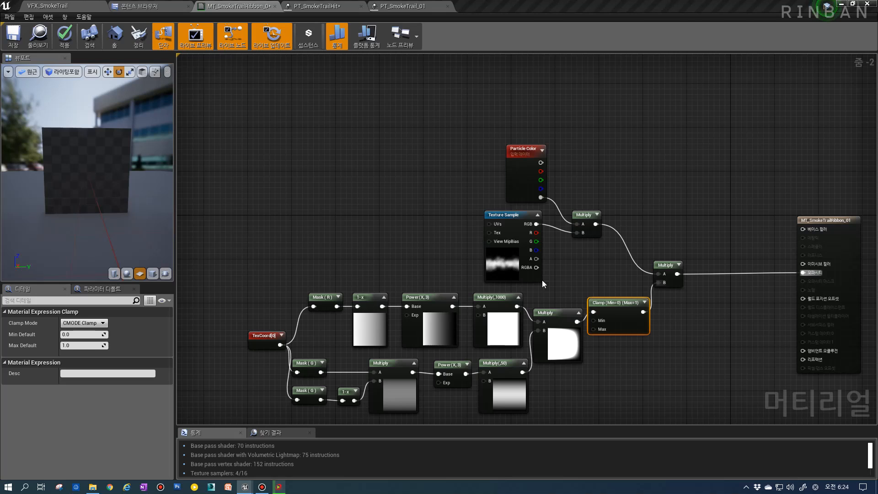
Step: Tidy the graph by rearranging the UV mask chain, Texture Sample, Particle Color and both new Multiply nodes
{"action": "right_click_drag", "start_coordinate": [488, 280], "coordinate": [514, 220]}
{"action": "left_click_drag", "start_coordinate": [256, 366], "coordinate": [630, 246]}
{"action": "left_click_drag", "start_coordinate": [661, 248], "coordinate": [661, 288]}
{"action": "left_click_drag", "start_coordinate": [513, 214], "coordinate": [535, 240]}
{"action": "left_click_drag", "start_coordinate": [606, 153], "coordinate": [623, 176]}
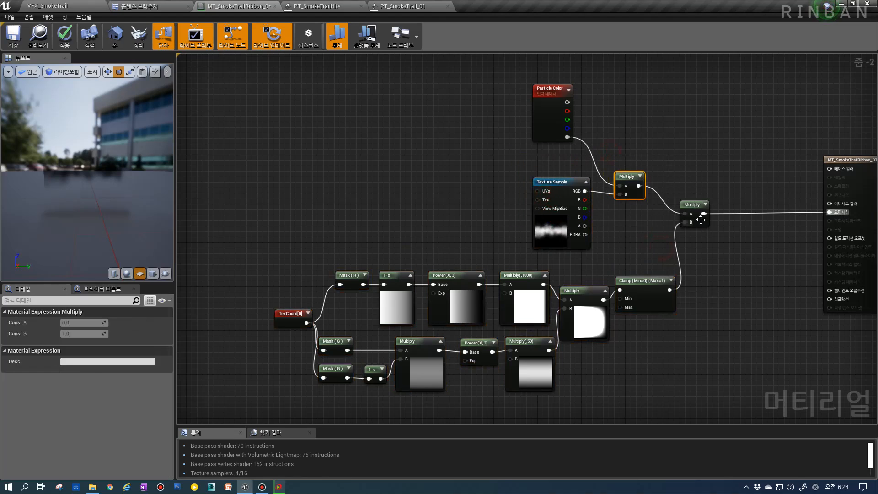
{"action": "left_click_drag", "start_coordinate": [695, 206], "coordinate": [712, 227]}
{"action": "left_click_drag", "start_coordinate": [626, 177], "coordinate": [649, 177]}
{"action": "left_click_drag", "start_coordinate": [553, 182], "coordinate": [564, 187]}
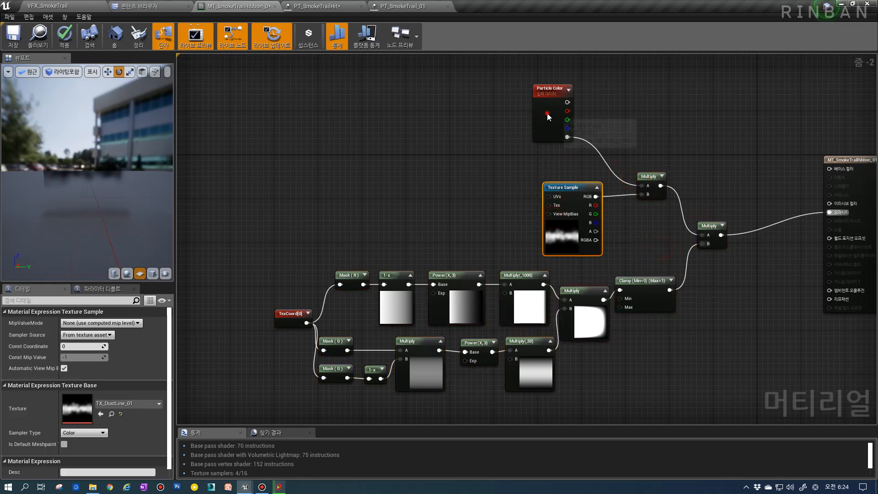
{"action": "left_click_drag", "start_coordinate": [543, 116], "coordinate": [565, 143]}
{"action": "scroll", "coordinate": [555, 146], "scroll_direction": "up", "scroll_amount": 2}
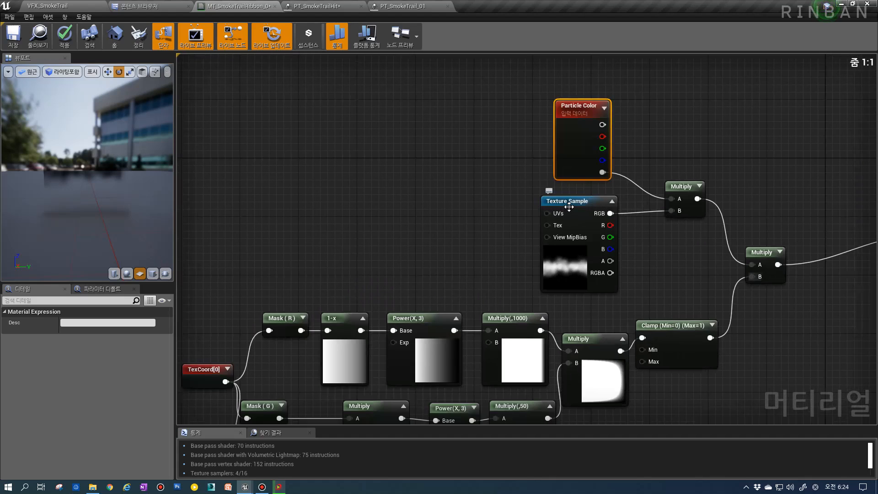
Step: Convert the TX_DustLine_01 Texture Sample node to a parameter named TX_Line
{"action": "right_click", "coordinate": [577, 194]}
{"action": "left_click", "coordinate": [596, 235]}
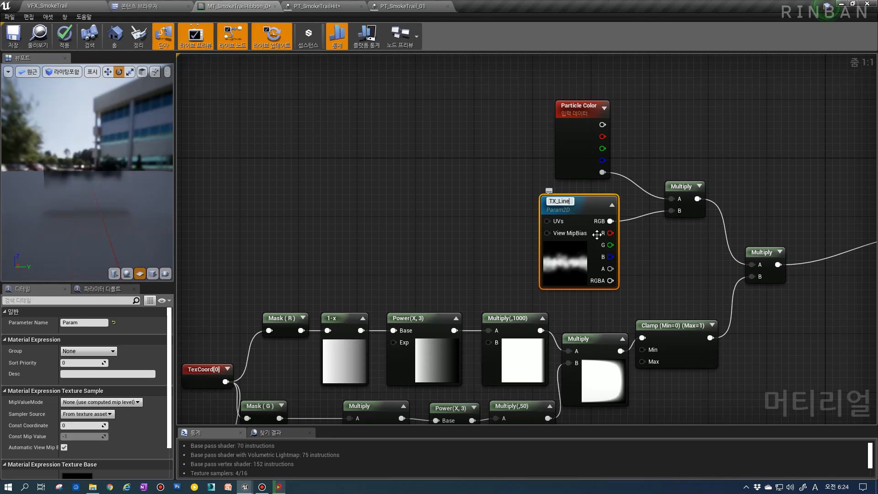
{"action": "type", "text": "_Line"}
{"action": "key", "text": "Return"}
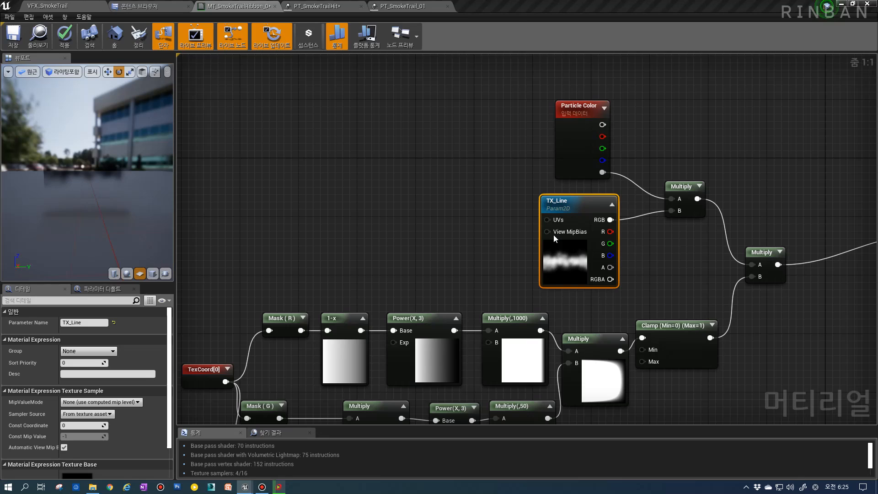
Step: Tidy the opacity branch by repositioning the TX_Line node and the two Multiply nodes that follow it
{"action": "right_click_drag", "start_coordinate": [553, 234], "coordinate": [480, 236]}
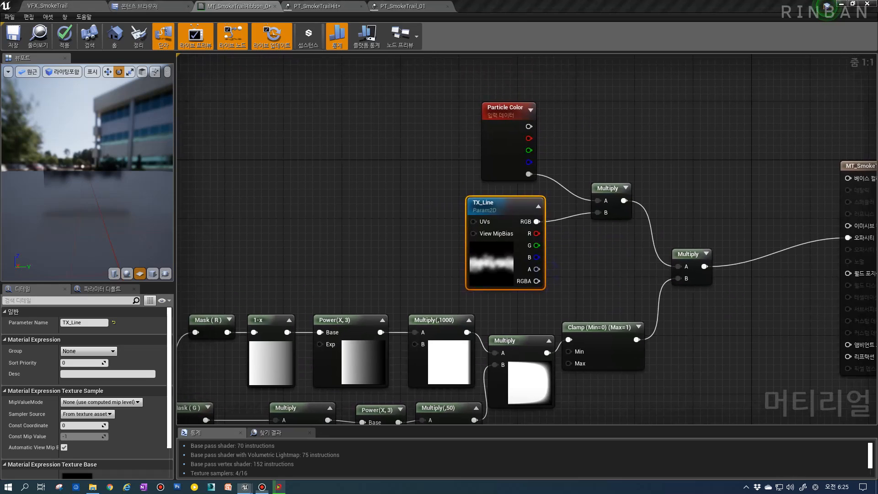
{"action": "right_click_drag", "start_coordinate": [585, 313], "coordinate": [599, 262]}
{"action": "scroll", "coordinate": [607, 225], "scroll_direction": "down", "scroll_amount": 1}
{"action": "right_click_drag", "start_coordinate": [537, 244], "coordinate": [579, 298]}
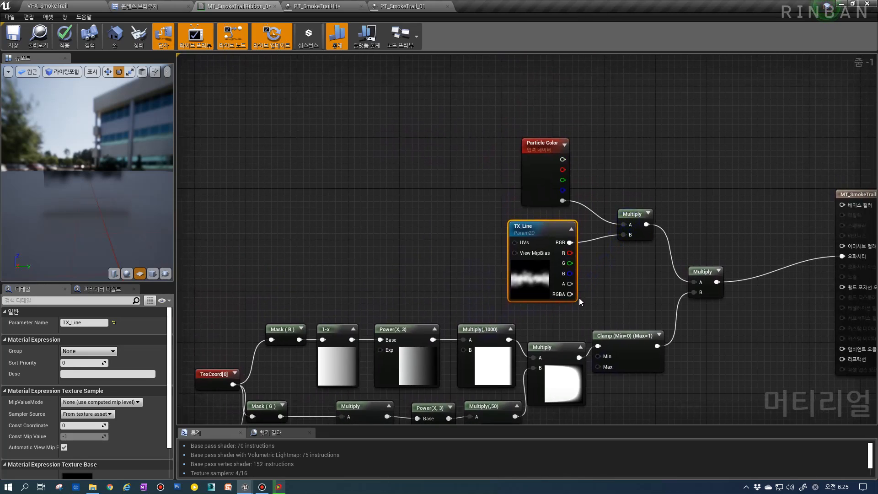
{"action": "left_click", "coordinate": [633, 213]}
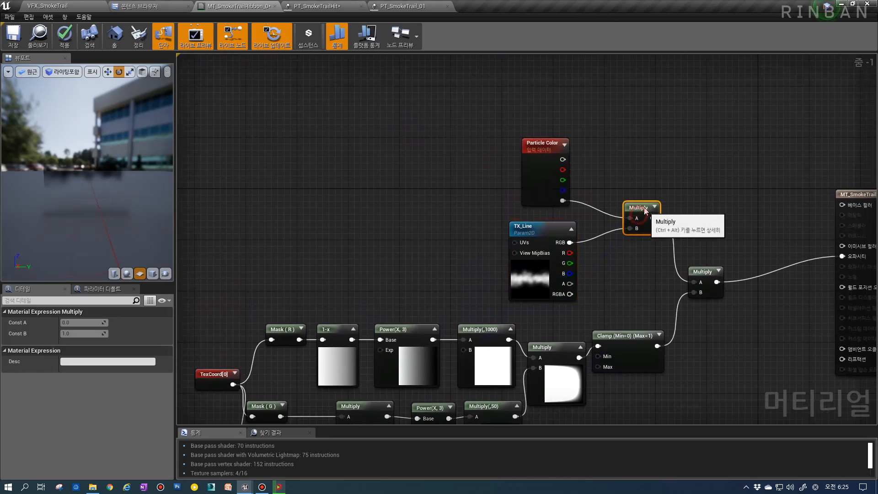
{"action": "left_click_drag", "start_coordinate": [633, 214], "coordinate": [640, 195]}
{"action": "left_click_drag", "start_coordinate": [531, 274], "coordinate": [537, 275]}
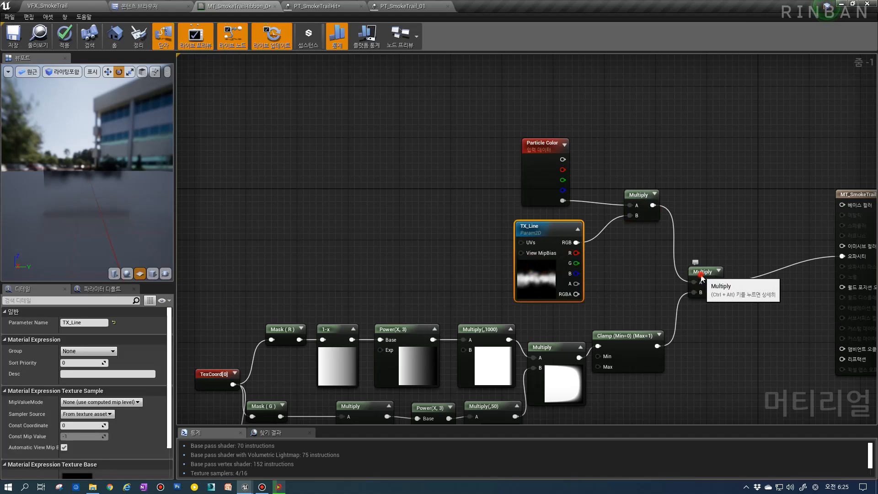
{"action": "left_click_drag", "start_coordinate": [695, 277], "coordinate": [695, 270]}
{"action": "right_click_drag", "start_coordinate": [650, 237], "coordinate": [517, 235]}
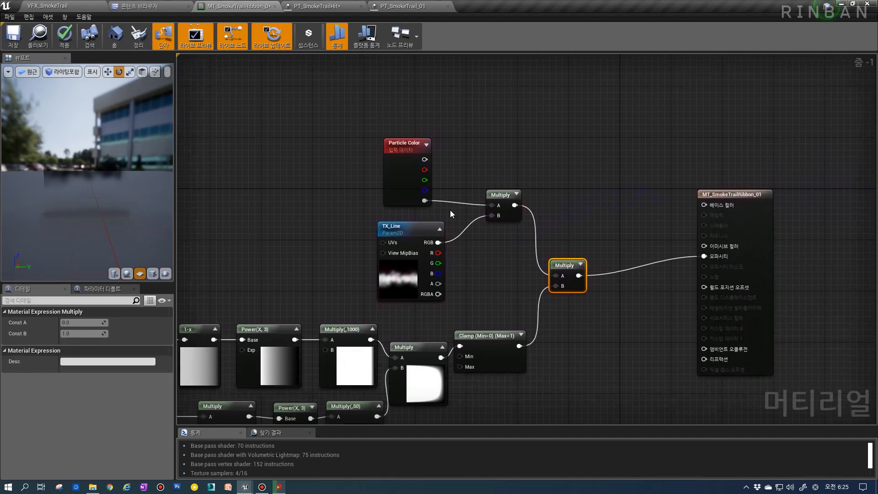
Step: Examine the material's blend mode, shading model and translucency Lighting Mode options against the opacity nodes in the graph
{"action": "left_click", "coordinate": [623, 351]}
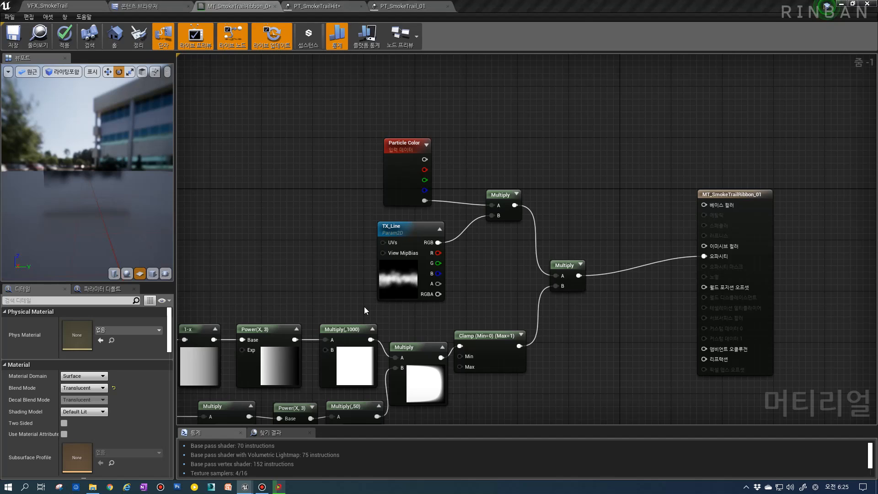
{"action": "scroll", "coordinate": [441, 258], "scroll_direction": "down", "scroll_amount": 3}
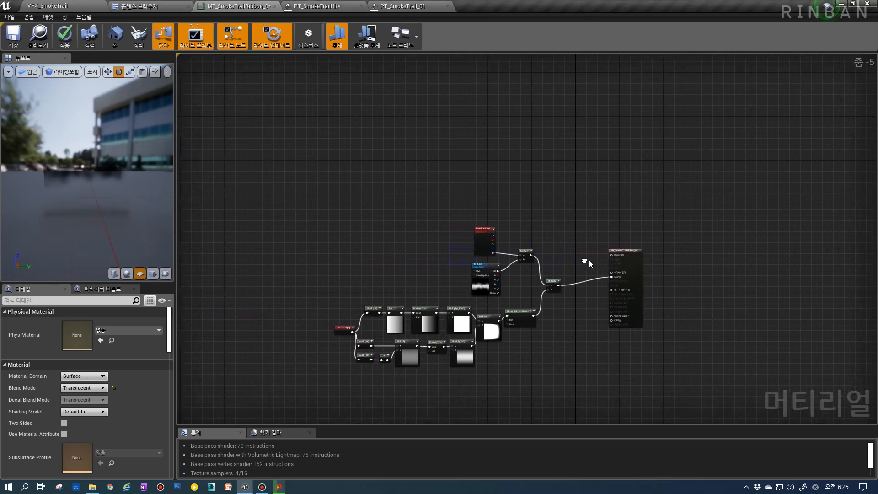
{"action": "scroll", "coordinate": [562, 266], "scroll_direction": "up", "scroll_amount": 2}
{"action": "scroll", "coordinate": [524, 283], "scroll_direction": "up", "scroll_amount": 3}
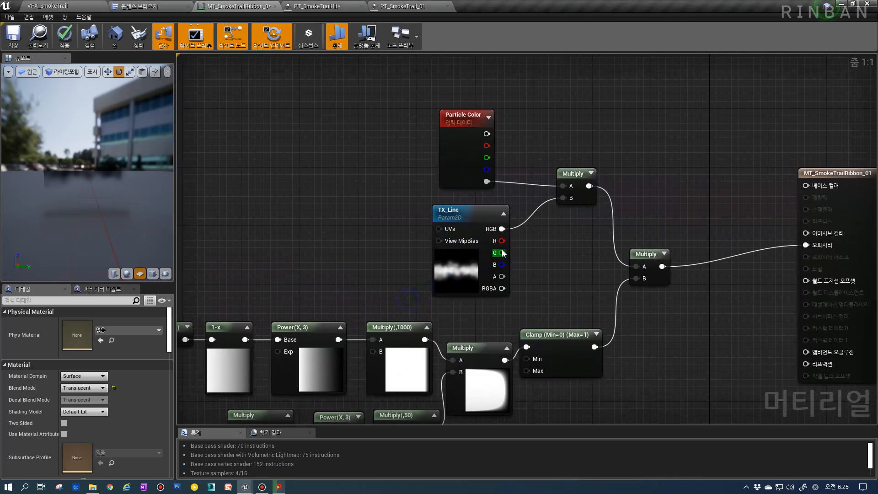
{"action": "right_click_drag", "start_coordinate": [478, 181], "coordinate": [447, 224]}
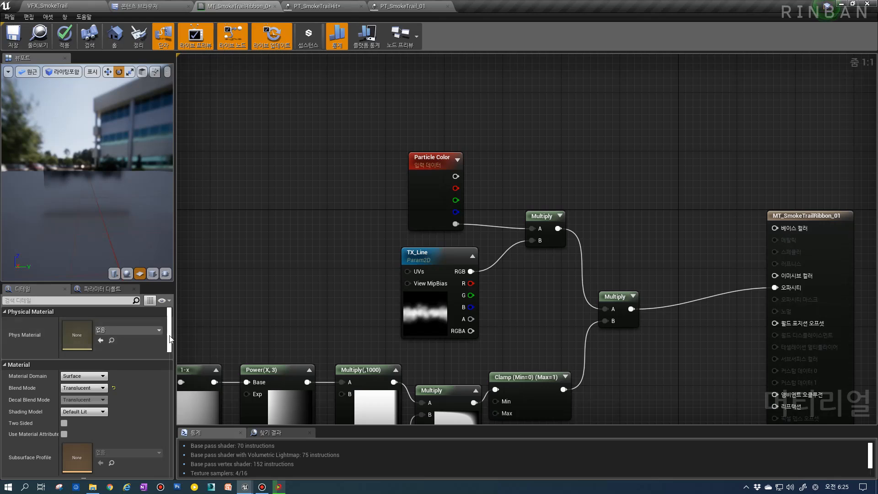
{"action": "left_click_drag", "start_coordinate": [169, 336], "coordinate": [169, 364]}
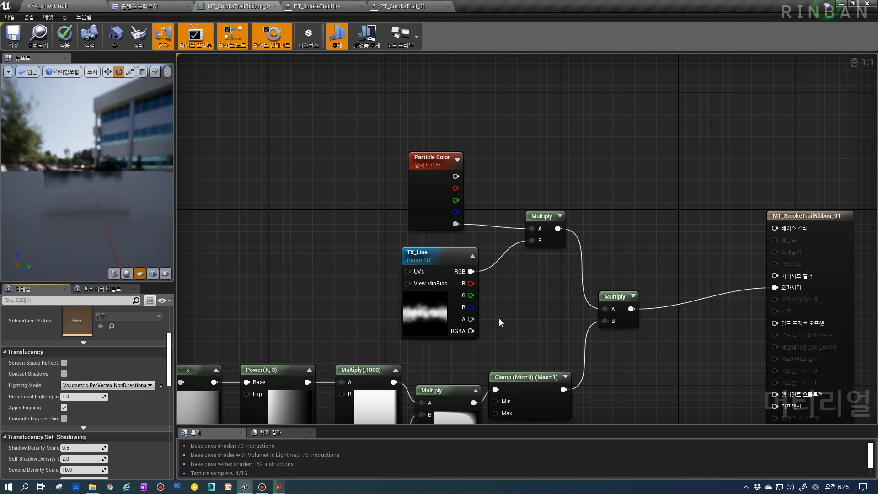
{"action": "left_click_drag", "start_coordinate": [361, 296], "coordinate": [534, 202]}
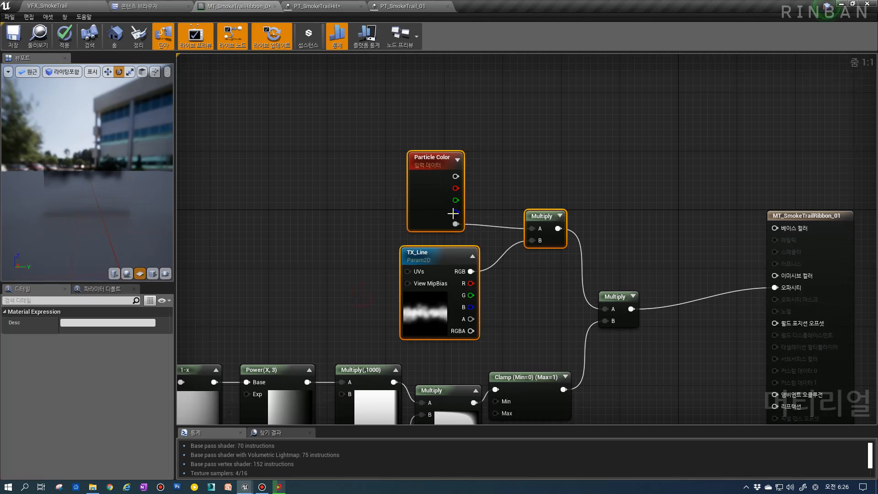
{"action": "left_click", "coordinate": [250, 297]}
{"action": "scroll", "coordinate": [116, 381], "scroll_direction": "down", "scroll_amount": 5}
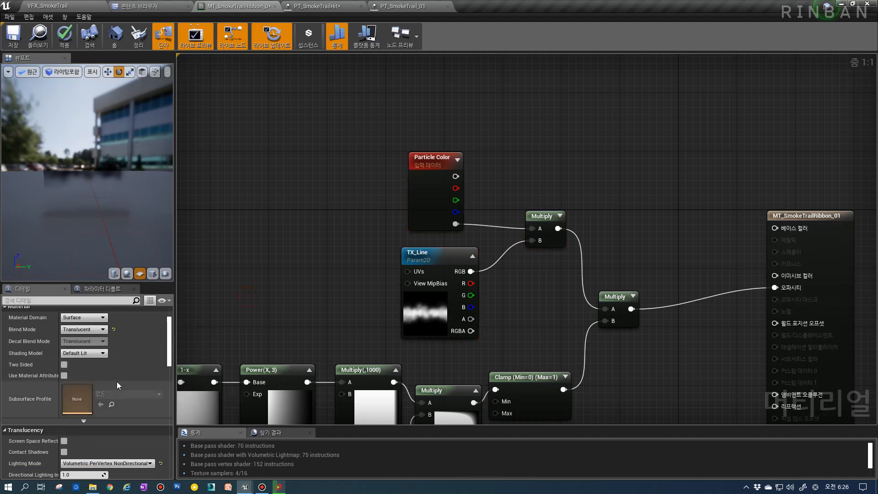
{"action": "left_click", "coordinate": [102, 404]}
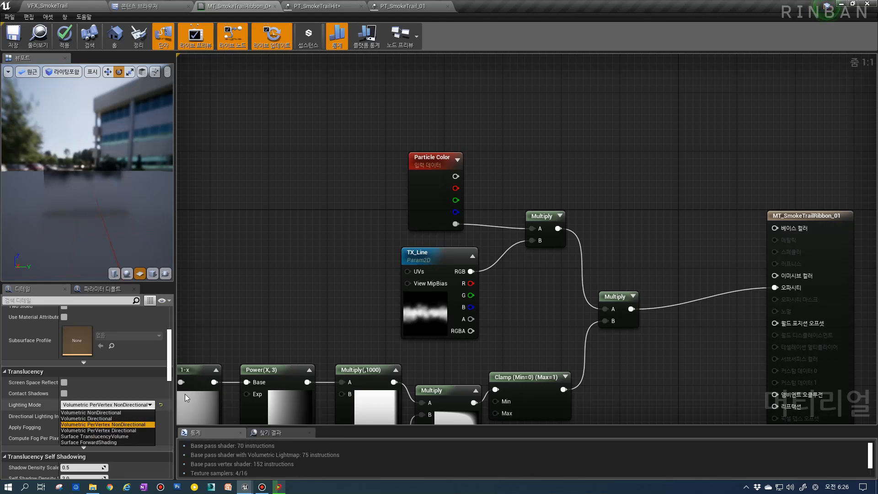
{"action": "left_click", "coordinate": [508, 280]}
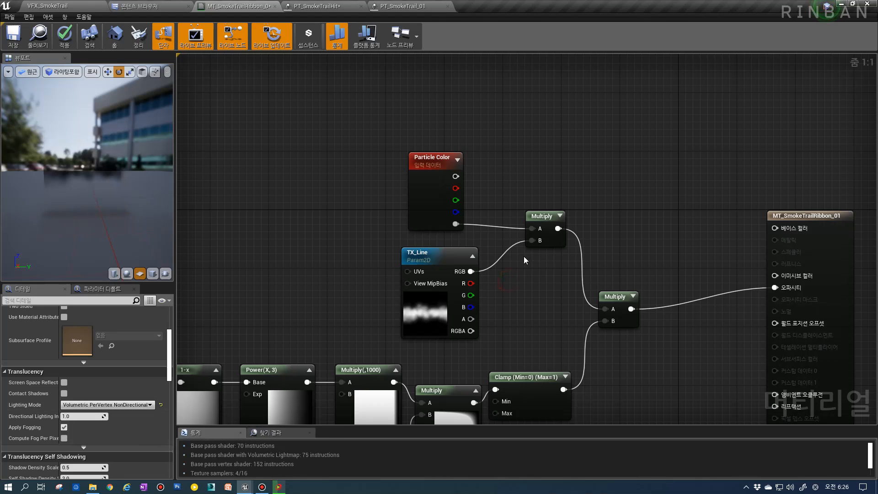
Step: Connect the Particle Color node's RGB output to the material's Emissive Color input
{"action": "right_click_drag", "start_coordinate": [524, 257], "coordinate": [549, 234]}
{"action": "left_click_drag", "start_coordinate": [587, 275], "coordinate": [490, 208]}
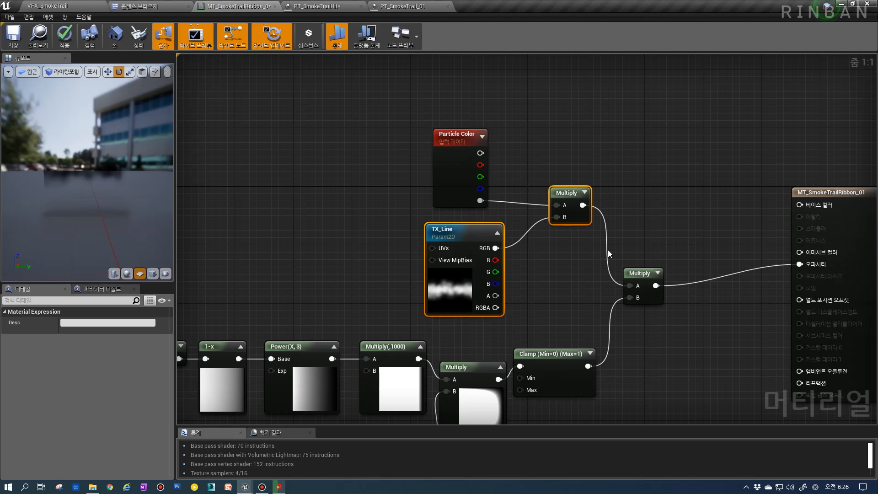
{"action": "left_click_drag", "start_coordinate": [486, 154], "coordinate": [799, 254]}
Step: Rearrange the UV mask chain, TX_Line and both opacity Multiply nodes for clearer spacing, and save the MT_SmokeTrailRibbon_01 material
{"action": "right_click_drag", "start_coordinate": [347, 221], "coordinate": [407, 204]}
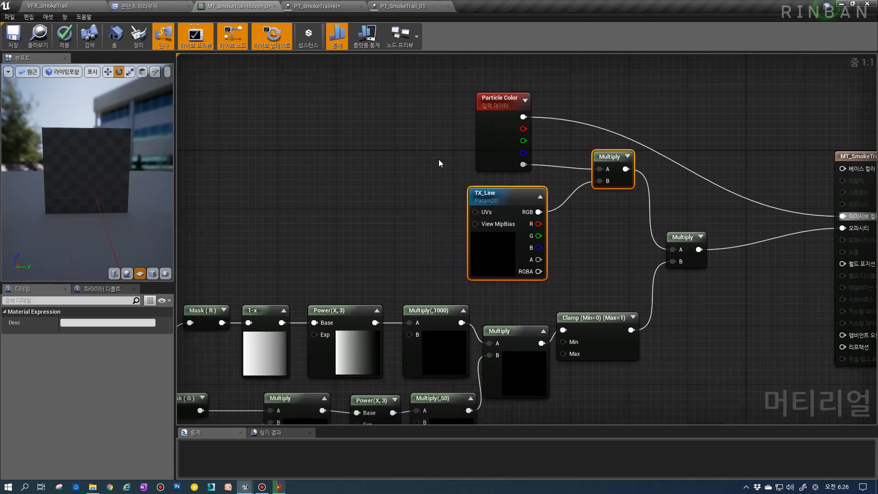
{"action": "right_click_drag", "start_coordinate": [422, 239], "coordinate": [437, 212]}
{"action": "left_click_drag", "start_coordinate": [222, 335], "coordinate": [541, 285]}
{"action": "scroll", "coordinate": [519, 262], "scroll_direction": "up", "scroll_amount": 2}
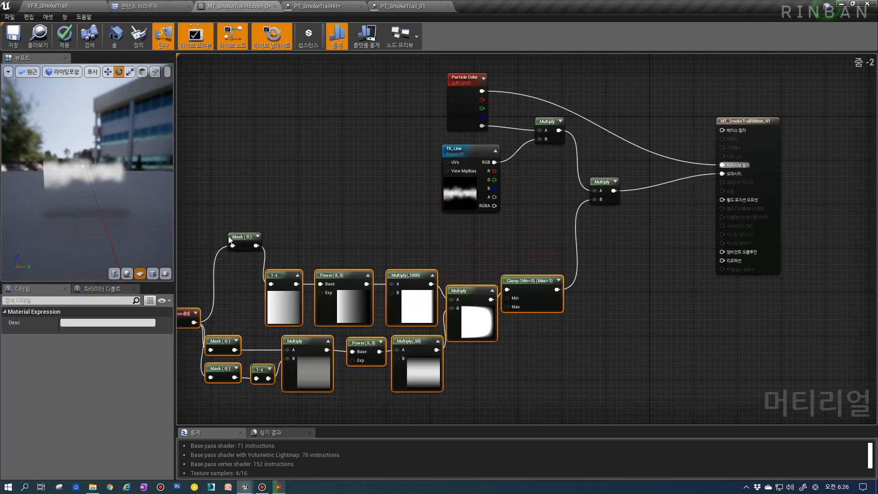
{"action": "left_click_drag", "start_coordinate": [230, 240], "coordinate": [208, 283]}
{"action": "left_click_drag", "start_coordinate": [451, 202], "coordinate": [422, 239]}
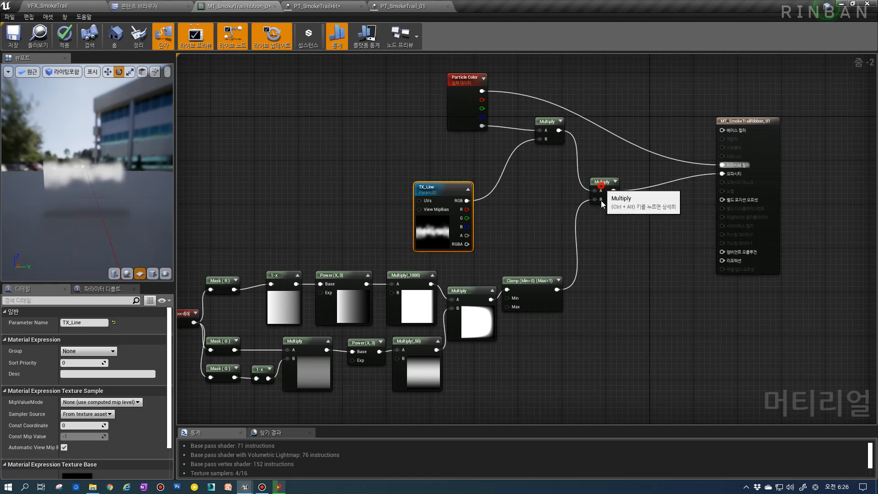
{"action": "left_click_drag", "start_coordinate": [602, 204], "coordinate": [607, 253]}
{"action": "left_click_drag", "start_coordinate": [551, 139], "coordinate": [540, 173]}
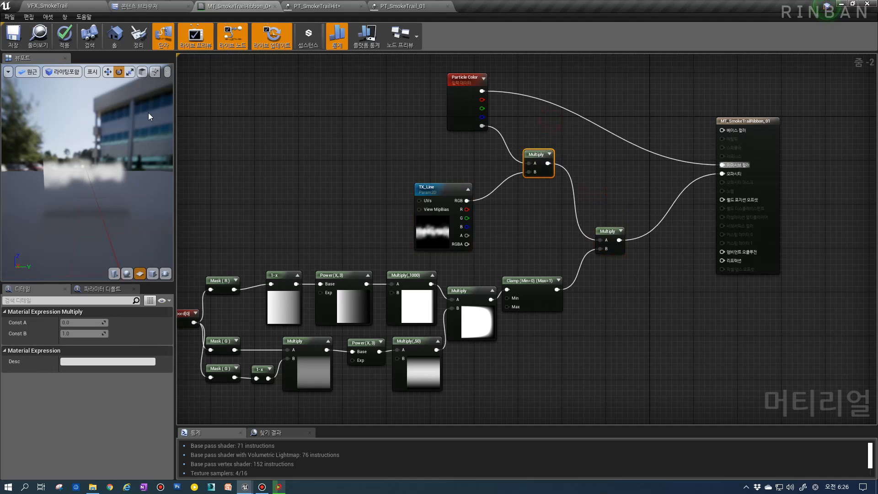
{"action": "left_click", "coordinate": [13, 37]}
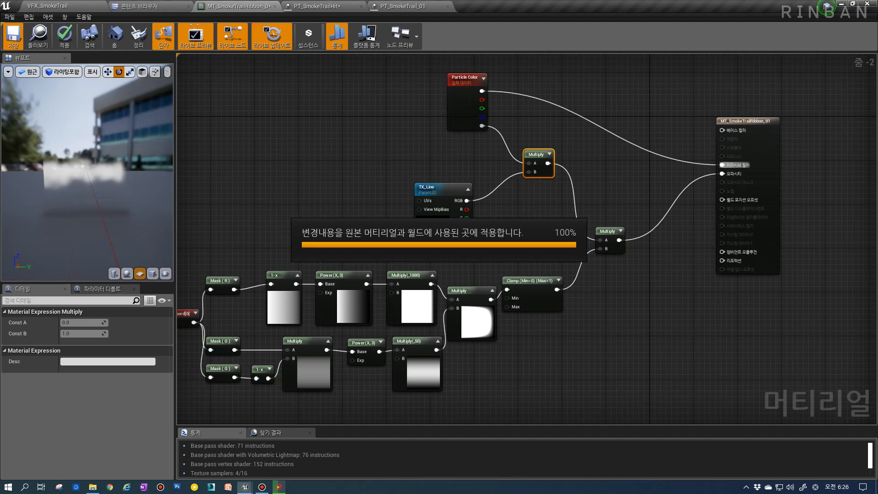
{"action": "left_click", "coordinate": [284, 140]}
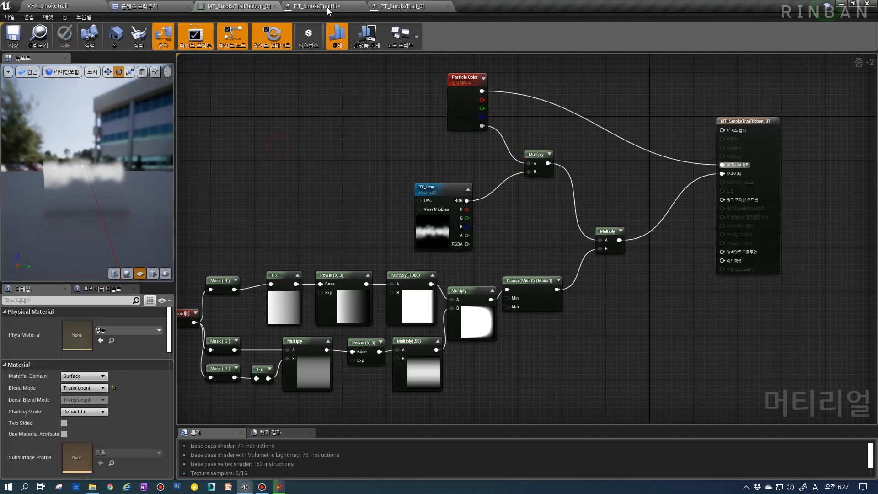
Step: In the PT_SmokeTrail_01 particle system, turn off solo on the PRJ_Trail emitter and disable the SmokeGPU emitter
{"action": "left_click", "coordinate": [423, 4]}
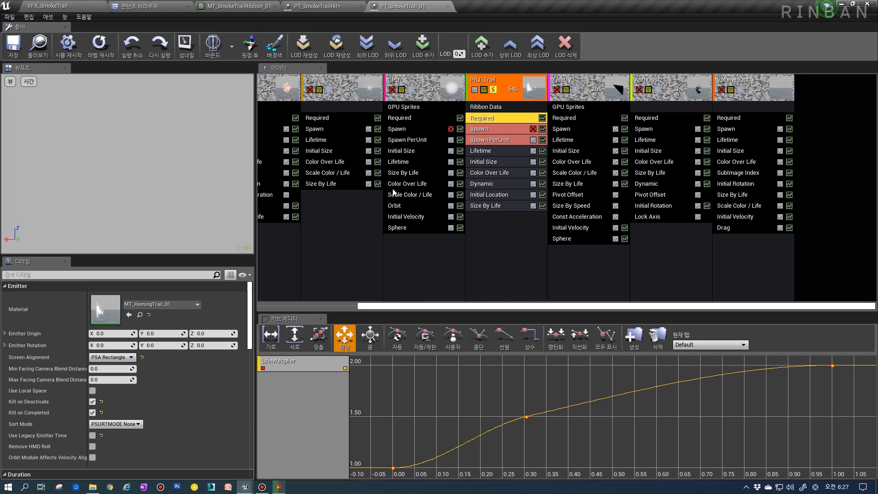
{"action": "left_click", "coordinate": [494, 90]}
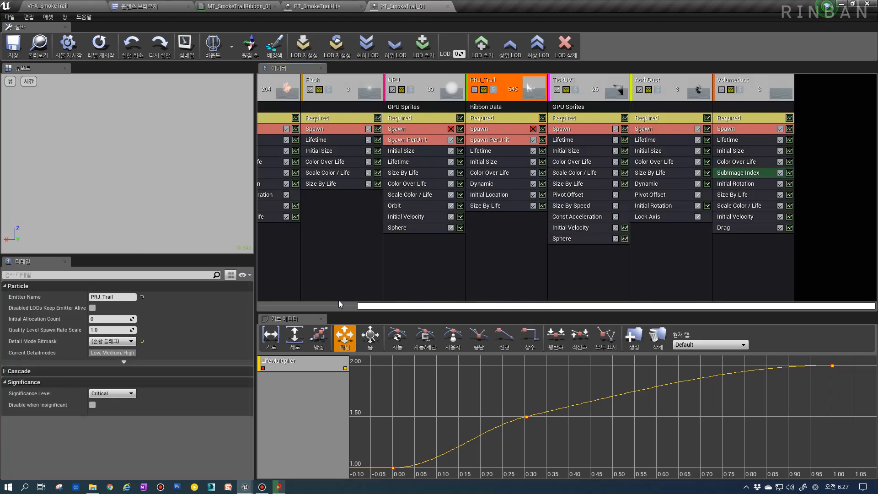
{"action": "left_click", "coordinate": [331, 305]}
{"action": "left_click", "coordinate": [99, 44]}
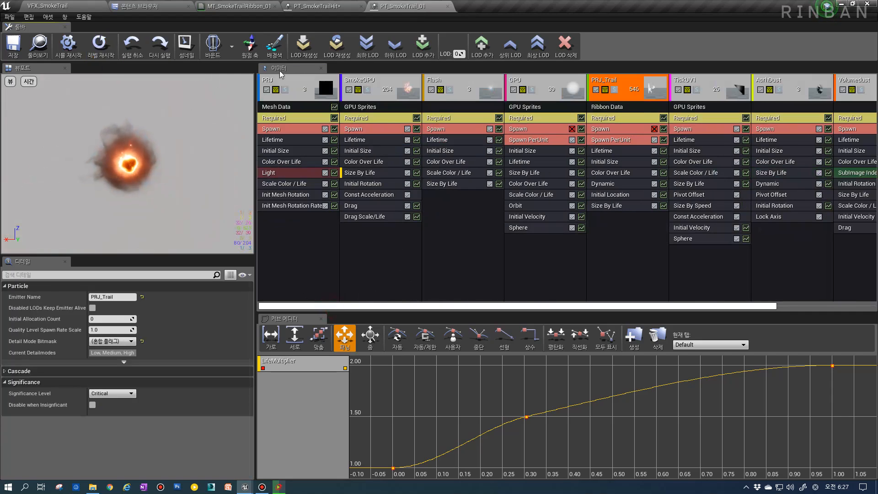
{"action": "left_click", "coordinate": [349, 90]}
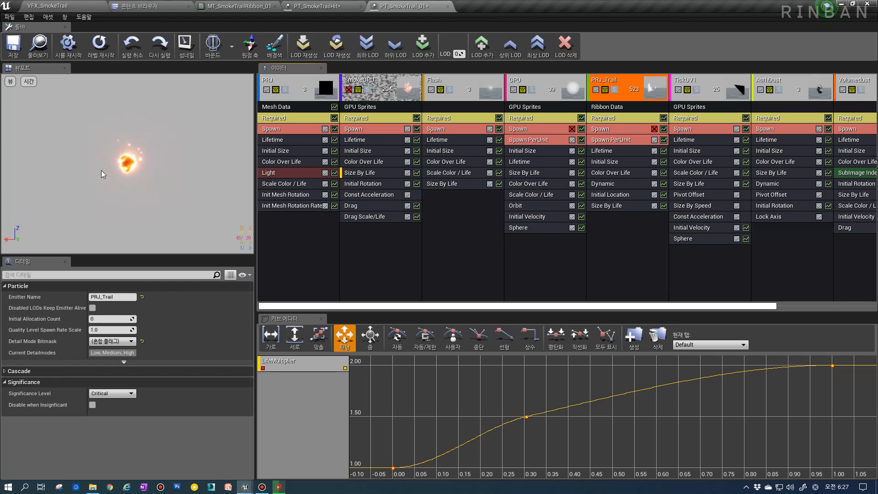
Step: Duplicate the PRJ_Trail emitter and move one of the two so it sits directly after SmokeGPU
{"action": "right_click", "coordinate": [631, 88]}
{"action": "mouse_move", "coordinate": [659, 92]}
{"action": "left_click", "coordinate": [704, 110]}
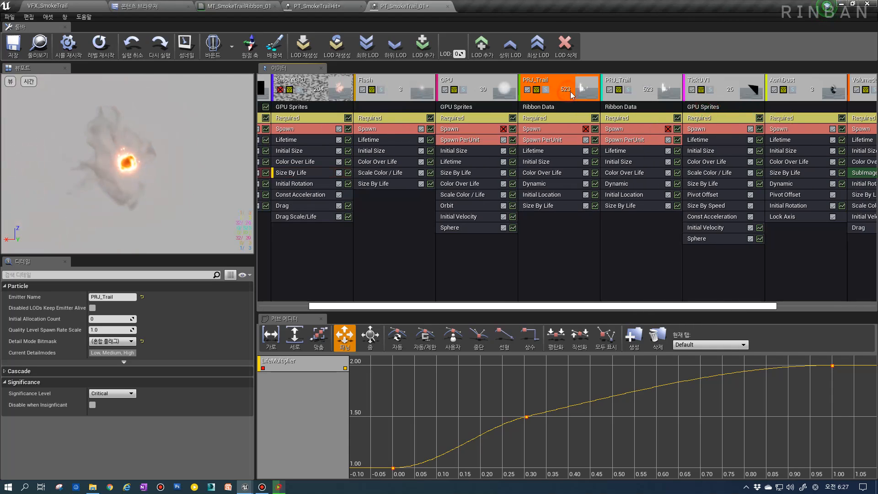
{"action": "key", "text": "Left"}
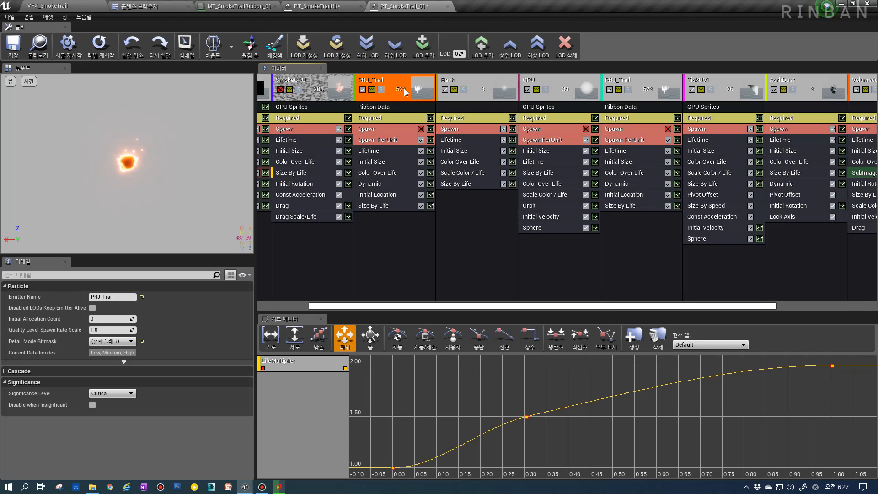
{"action": "key", "text": "Right"}
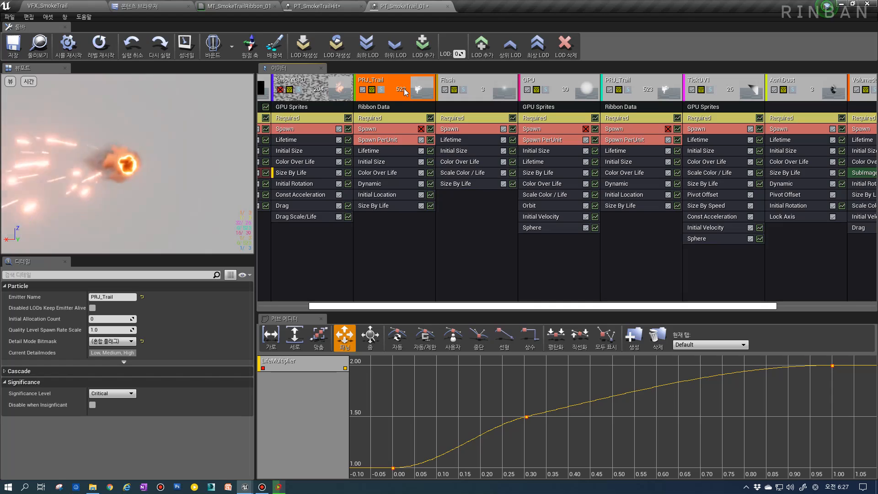
{"action": "key", "text": "Left"}
{"action": "key", "text": "Left"}
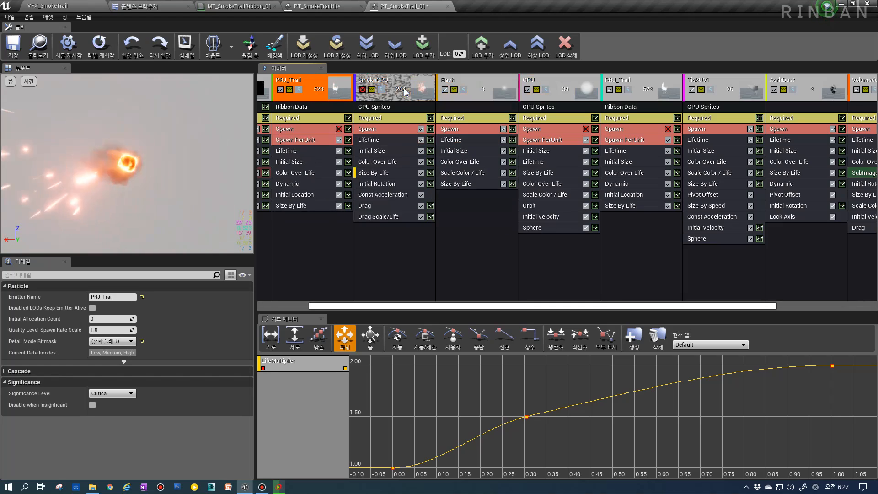
{"action": "key", "text": "Right"}
{"action": "scroll", "coordinate": [361, 304], "scroll_direction": "left", "scroll_amount": 3}
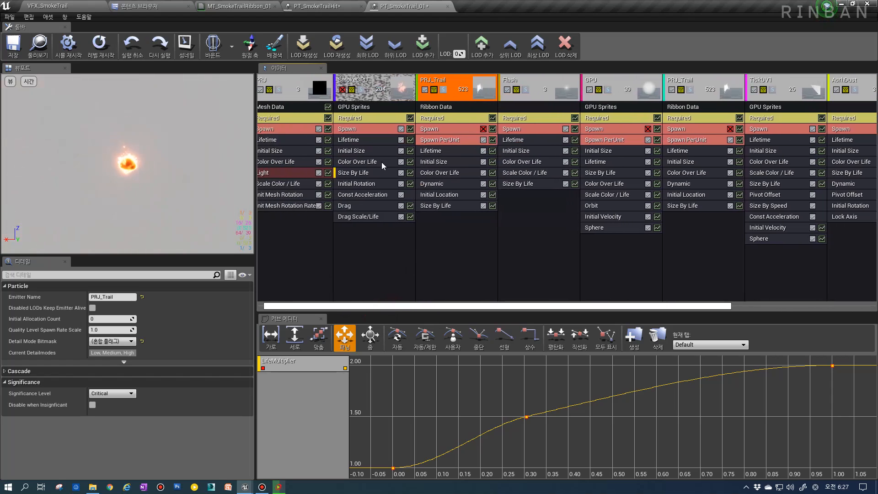
Step: Assign the MT_SmokeTrailRibbon_01 material in the Required module of the PRJ_Trail emitter directly after SmokeGPU
{"action": "left_click", "coordinate": [439, 118]}
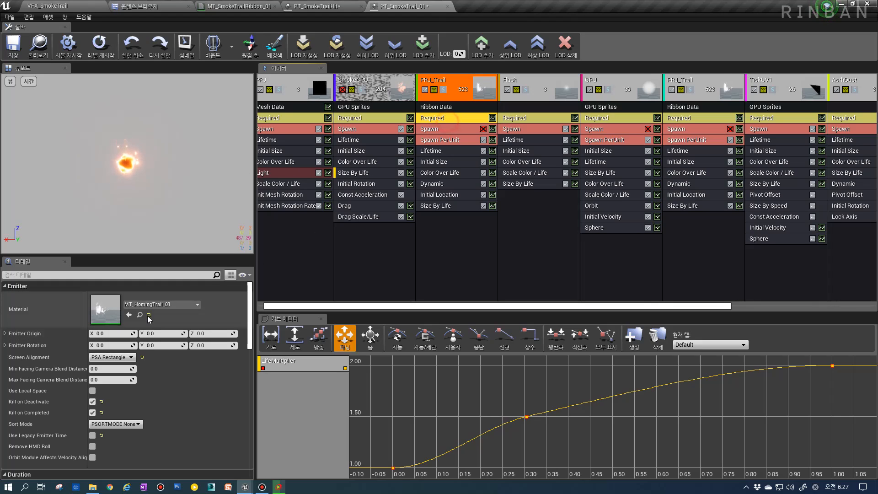
{"action": "left_click", "coordinate": [315, 6]}
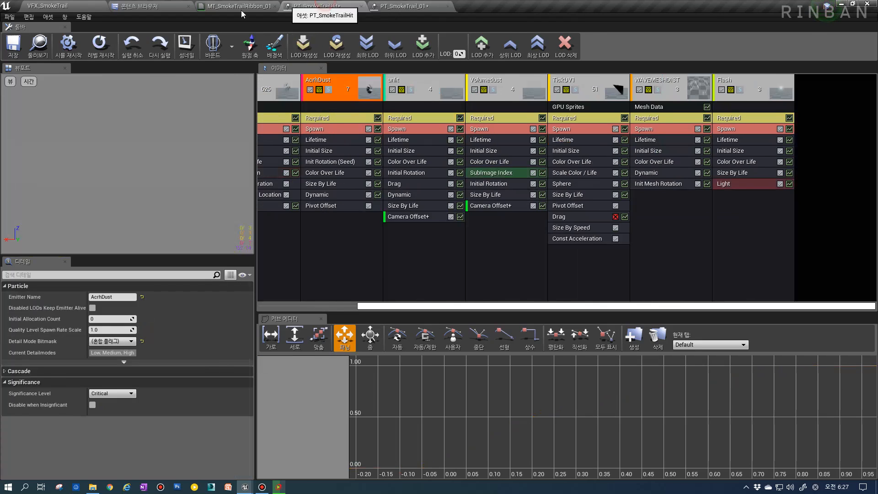
{"action": "left_click", "coordinate": [238, 6]}
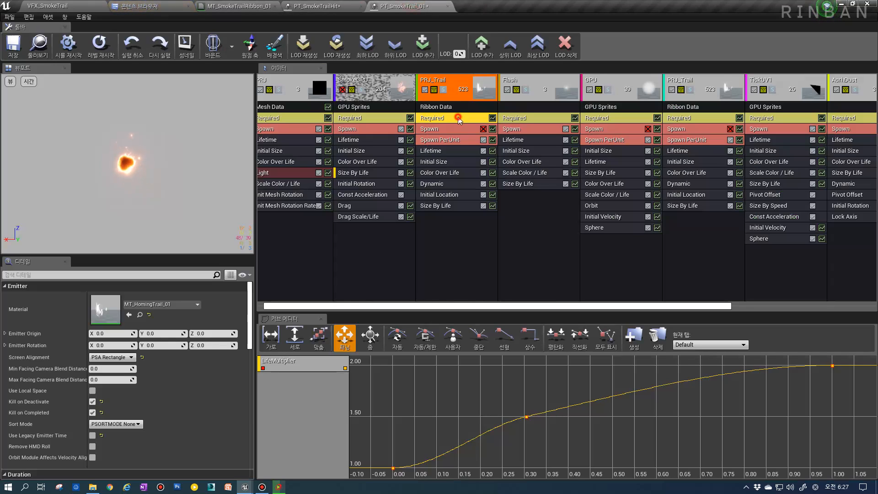
{"action": "left_click", "coordinate": [130, 315]}
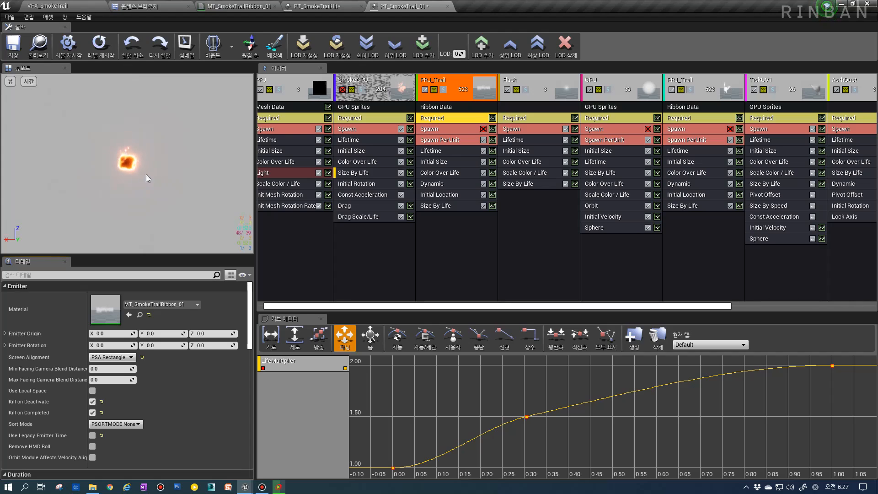
Step: In that emitter's Ribbon Data, set Max Particle in Trail Count to 1000 and enable Spawn Initial Particle
{"action": "left_click", "coordinate": [438, 107]}
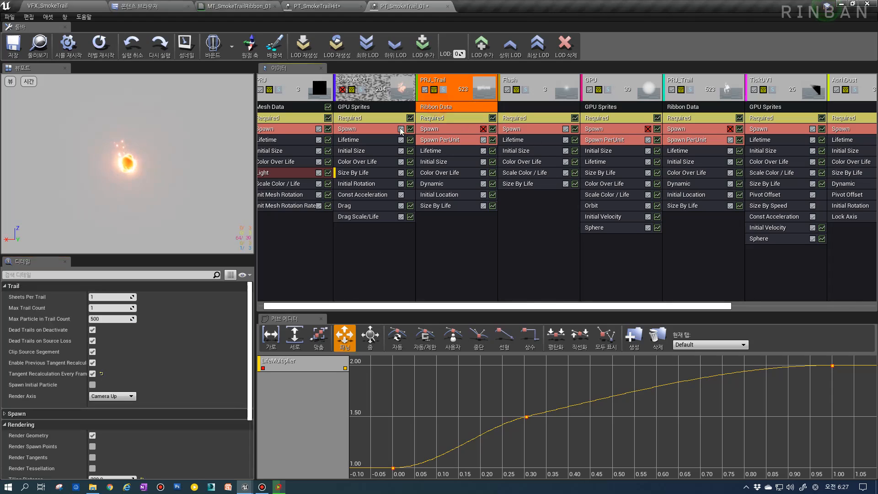
{"action": "left_click", "coordinate": [98, 320]}
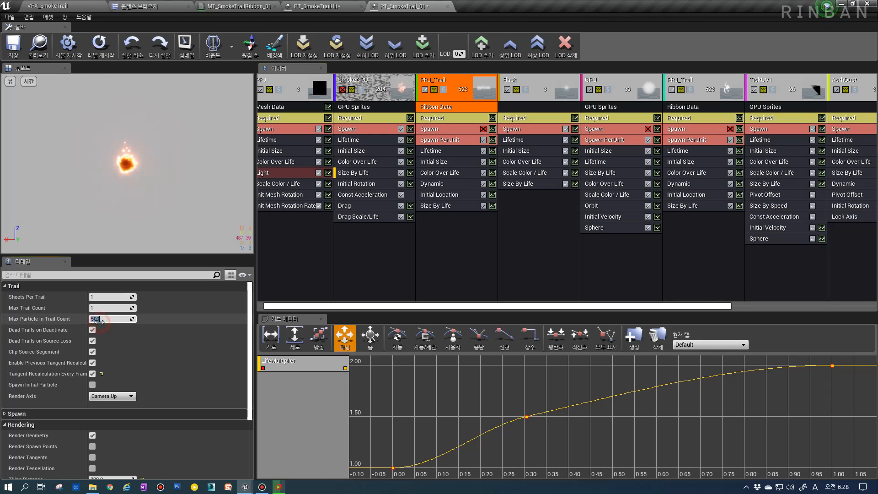
{"action": "type", "text": "1000"}
{"action": "key", "text": "Return"}
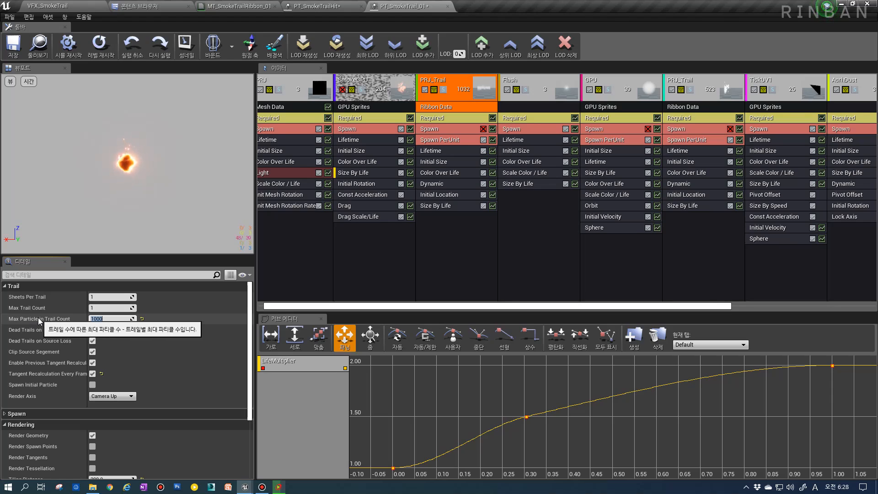
{"action": "scroll", "coordinate": [73, 351], "scroll_direction": "down", "scroll_amount": 2}
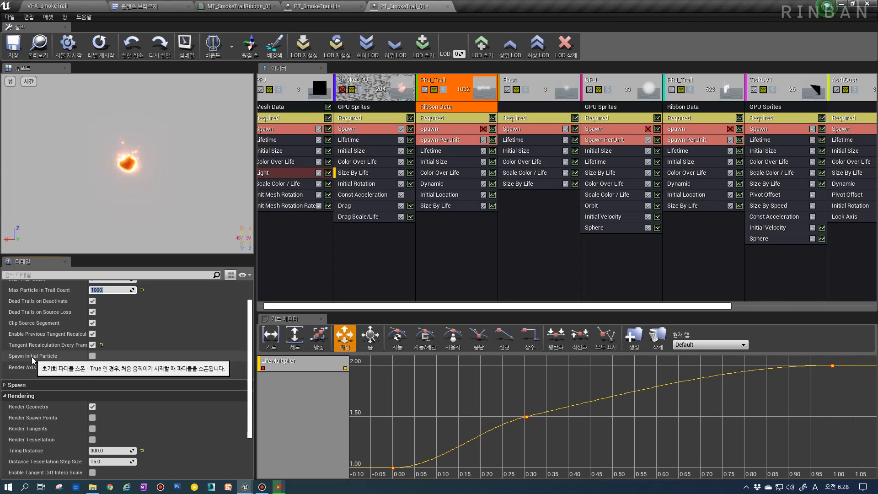
{"action": "scroll", "coordinate": [75, 359], "scroll_direction": "down", "scroll_amount": 3}
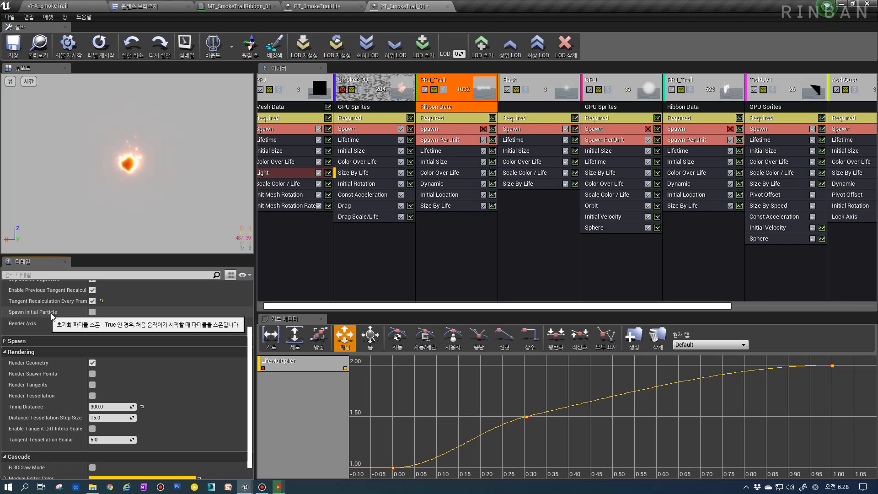
{"action": "left_click", "coordinate": [92, 311]}
Step: Set the Ribbon Data's Tiling Distance and Distance Tessellation Step Size both to 1.0, and expand its Spawn settings
{"action": "scroll", "coordinate": [86, 389], "scroll_direction": "down", "scroll_amount": 1}
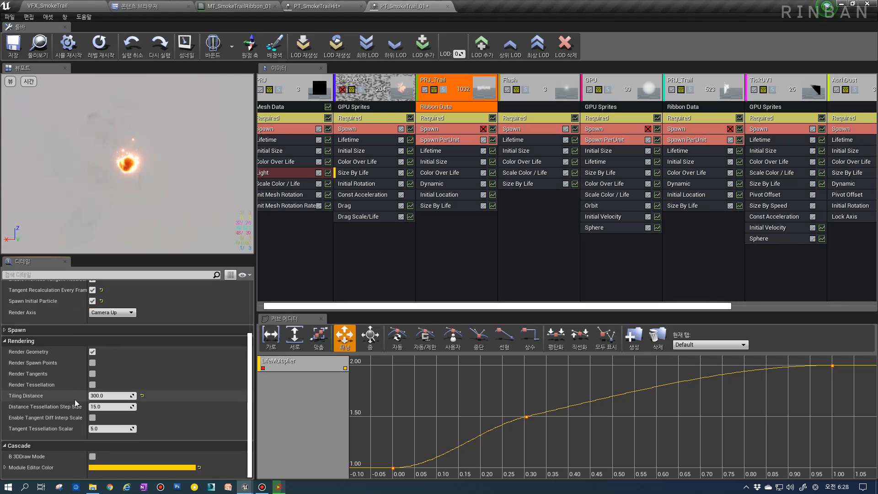
{"action": "left_click", "coordinate": [111, 396]}
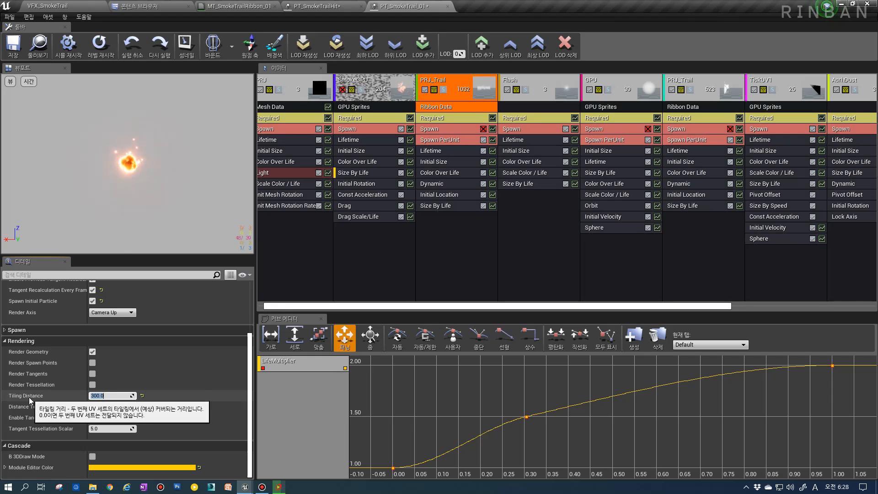
{"action": "type", "text": "1"}
{"action": "left_click", "coordinate": [106, 406]}
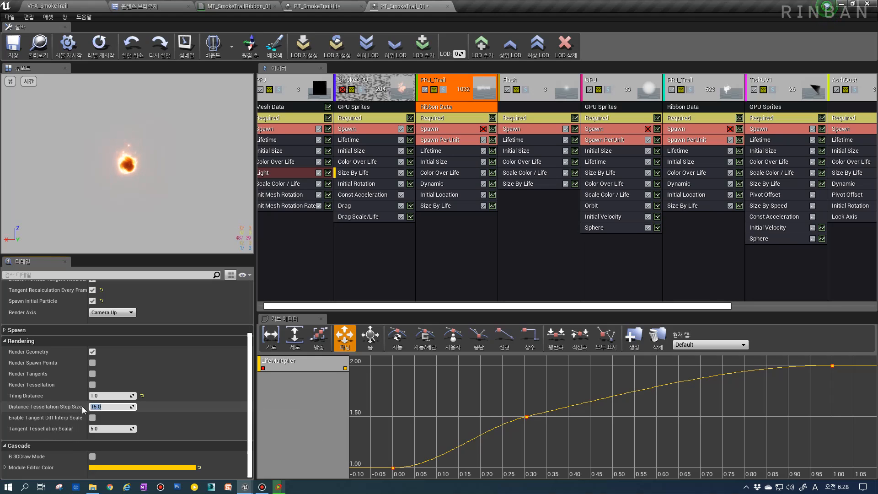
{"action": "type", "text": "1"}
{"action": "key", "text": "Return"}
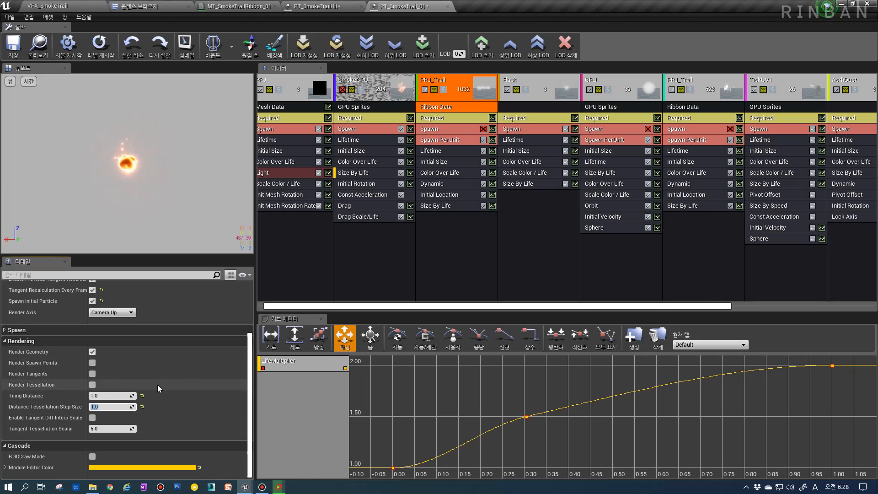
{"action": "scroll", "coordinate": [118, 412], "scroll_direction": "up", "scroll_amount": 3}
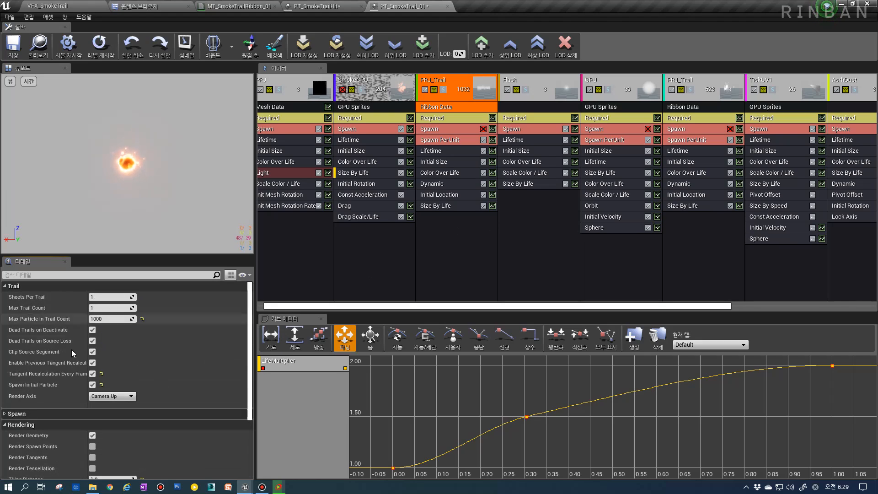
{"action": "left_click", "coordinate": [69, 388]}
{"action": "scroll", "coordinate": [70, 387], "scroll_direction": "down", "scroll_amount": 1}
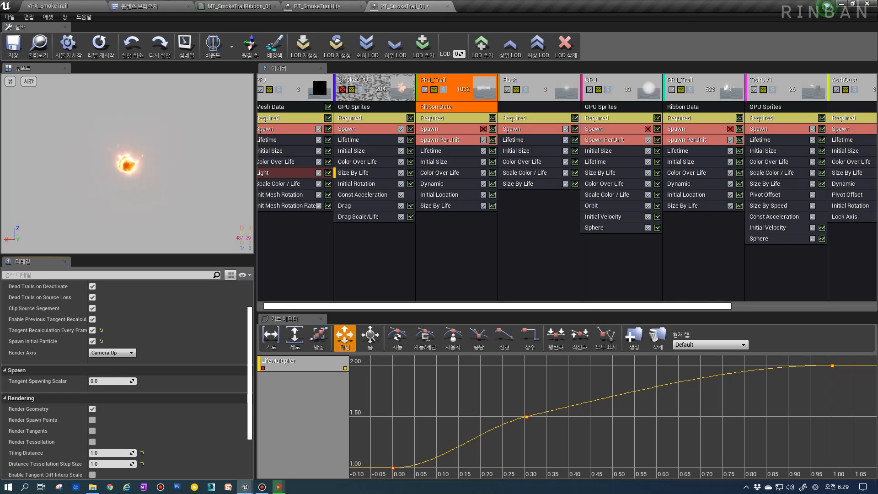
Step: In the ribbon emitter's Required module, turn off Kill on Deactivate, leave Kill on Completed on, and enable Use Local Space
{"action": "left_click", "coordinate": [454, 117]}
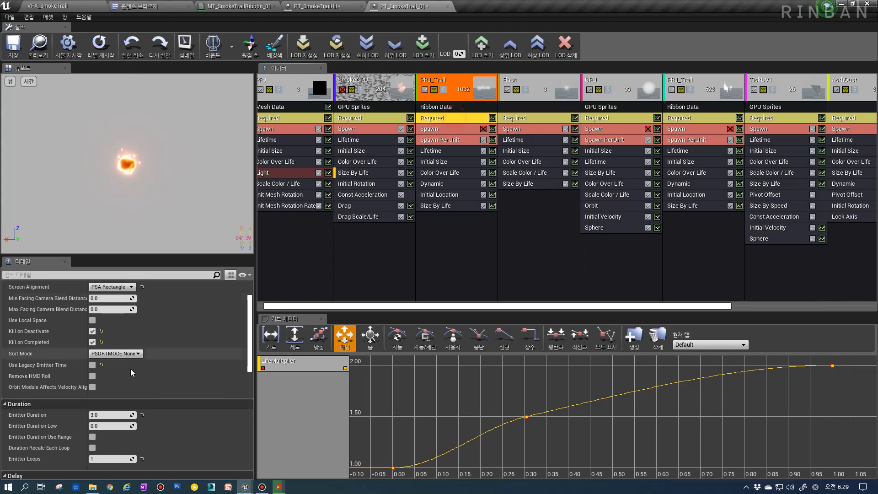
{"action": "scroll", "coordinate": [131, 370], "scroll_direction": "up", "scroll_amount": 5}
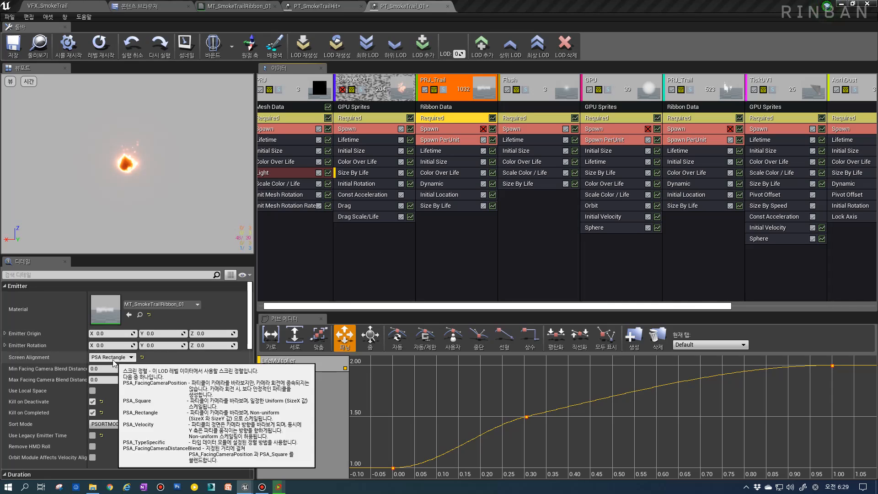
{"action": "scroll", "coordinate": [145, 368], "scroll_direction": "down", "scroll_amount": 1}
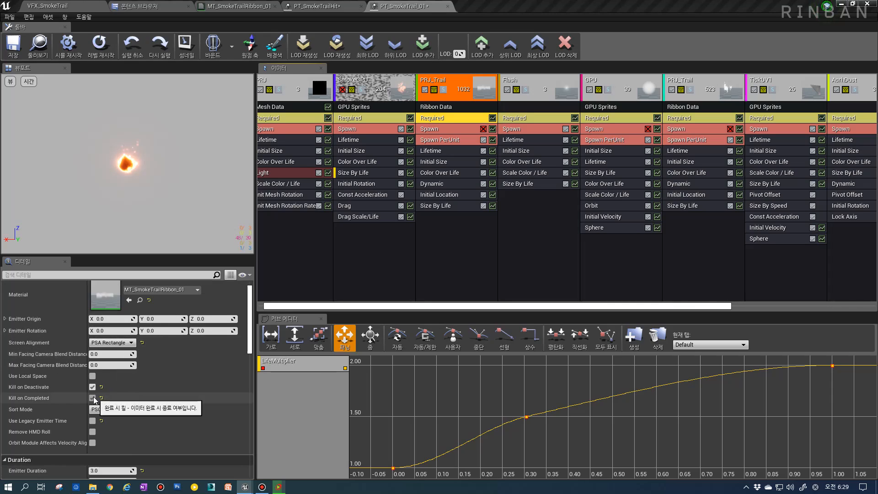
{"action": "left_click", "coordinate": [92, 397]}
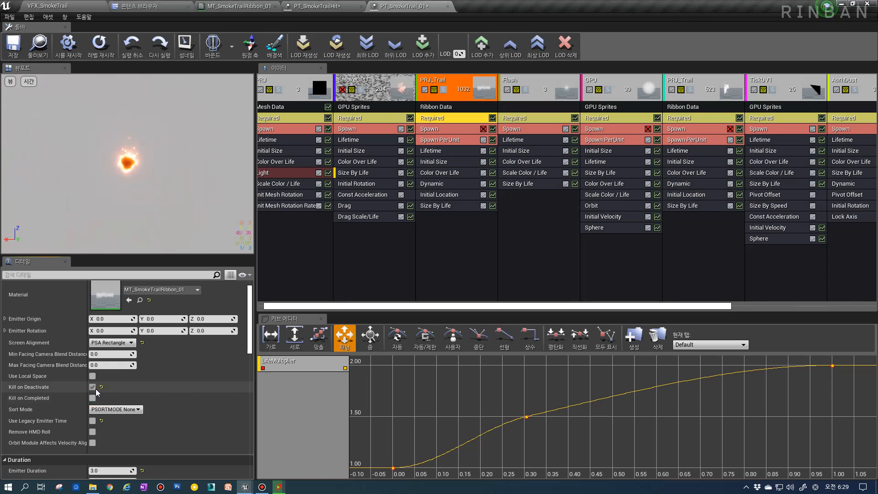
{"action": "left_click", "coordinate": [92, 387]}
{"action": "left_click", "coordinate": [93, 398]}
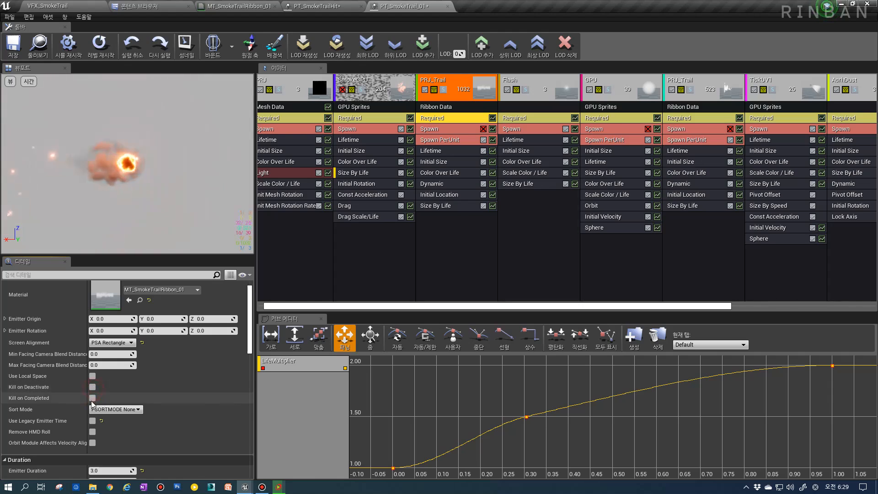
{"action": "left_click", "coordinate": [92, 377]}
Step: Set the Emitter Duration in the ribbon emitter's Required module to 5.0
{"action": "scroll", "coordinate": [129, 366], "scroll_direction": "down", "scroll_amount": 3}
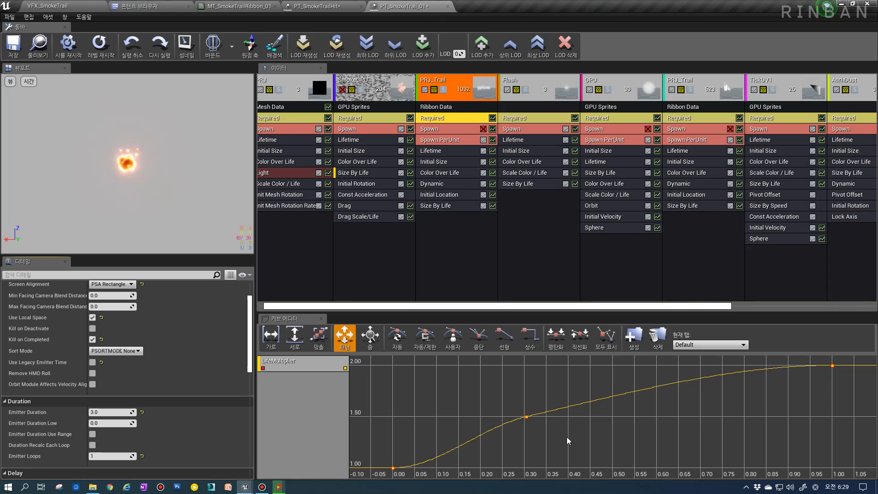
{"action": "scroll", "coordinate": [180, 397], "scroll_direction": "down", "scroll_amount": 3}
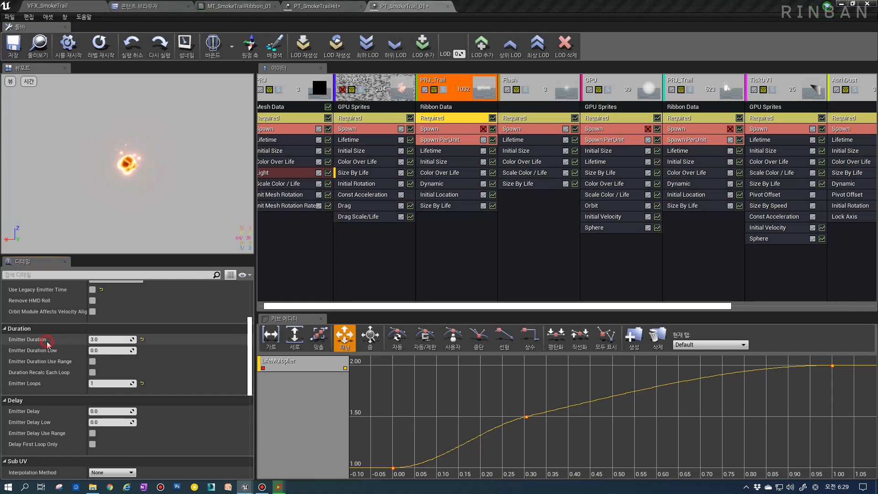
{"action": "left_click", "coordinate": [105, 340]}
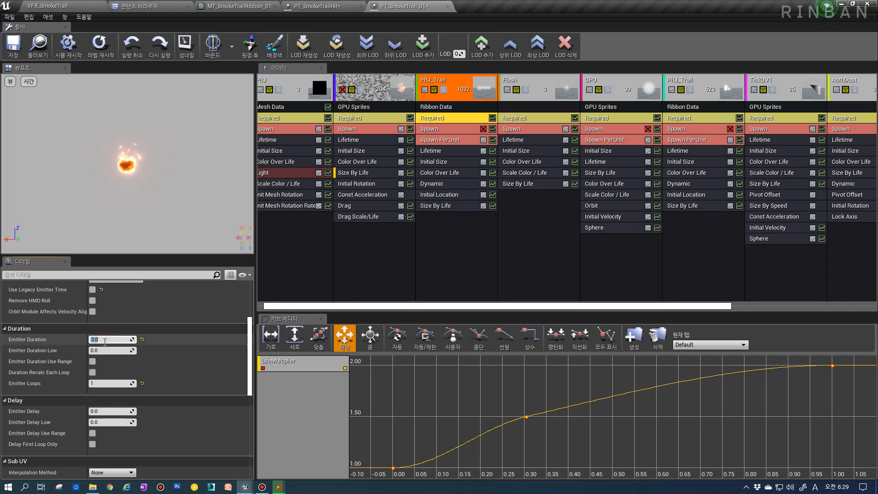
{"action": "type", "text": "5"}
{"action": "key", "text": "Return"}
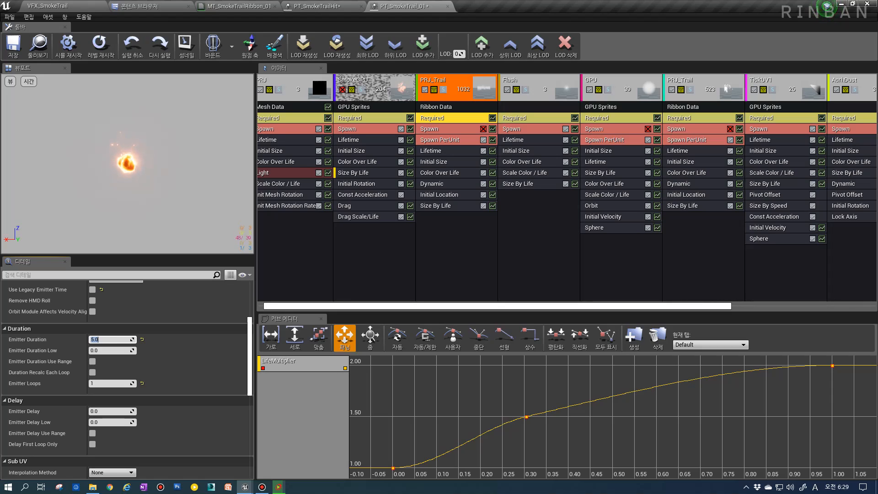
Step: In the ribbon emitter's Spawn PerUnit module, set Unit Scalar to 50 and Max Frame Distance to 1000
{"action": "left_click", "coordinate": [449, 141]}
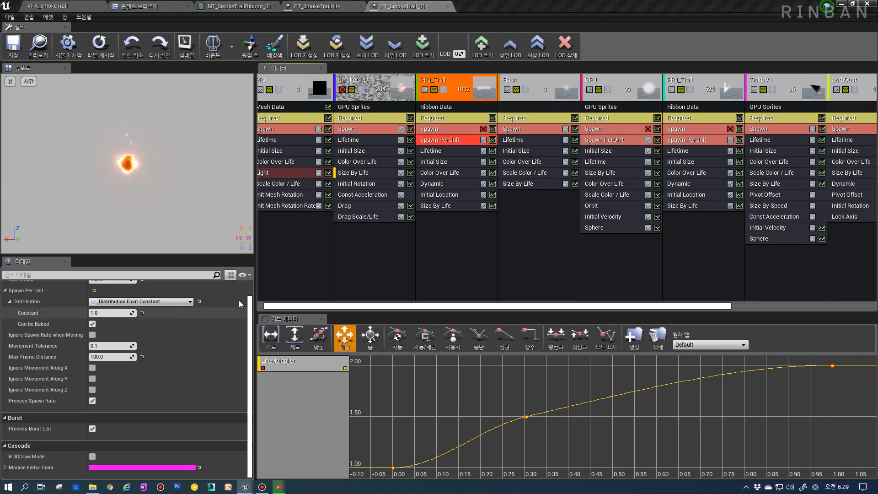
{"action": "left_click_drag", "start_coordinate": [252, 299], "coordinate": [252, 291]}
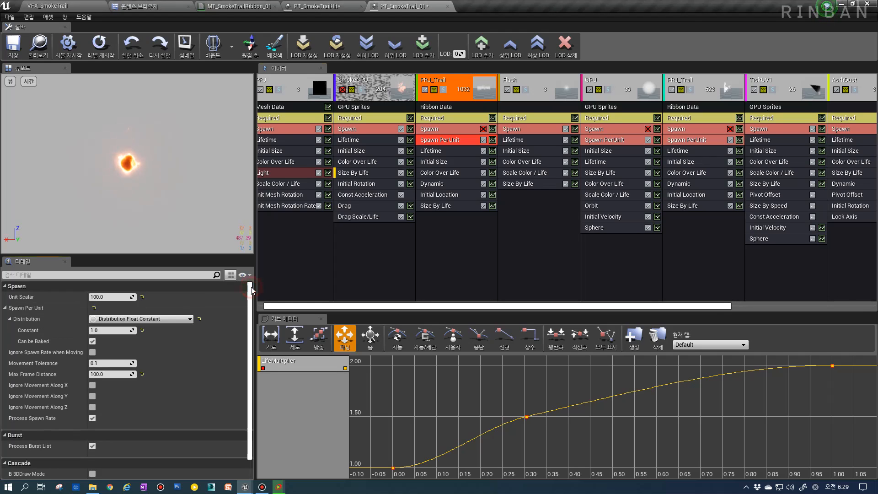
{"action": "left_click", "coordinate": [110, 297]}
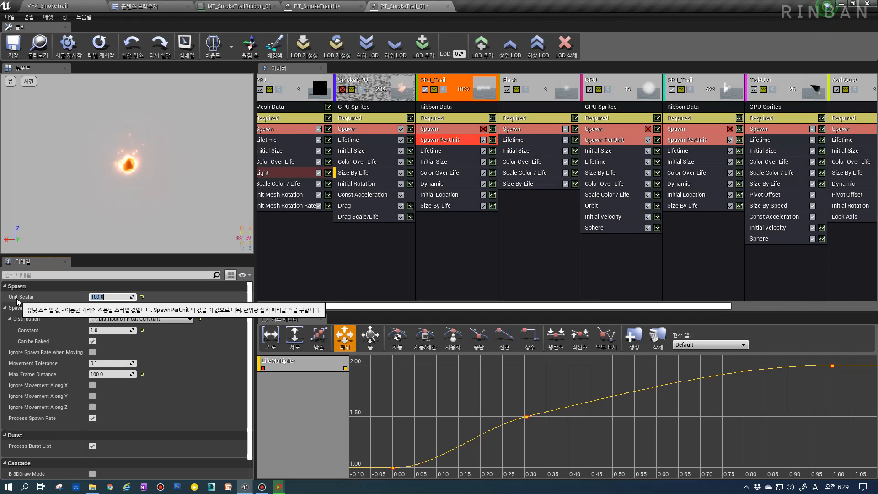
{"action": "type", "text": "50"}
{"action": "key", "text": "Return"}
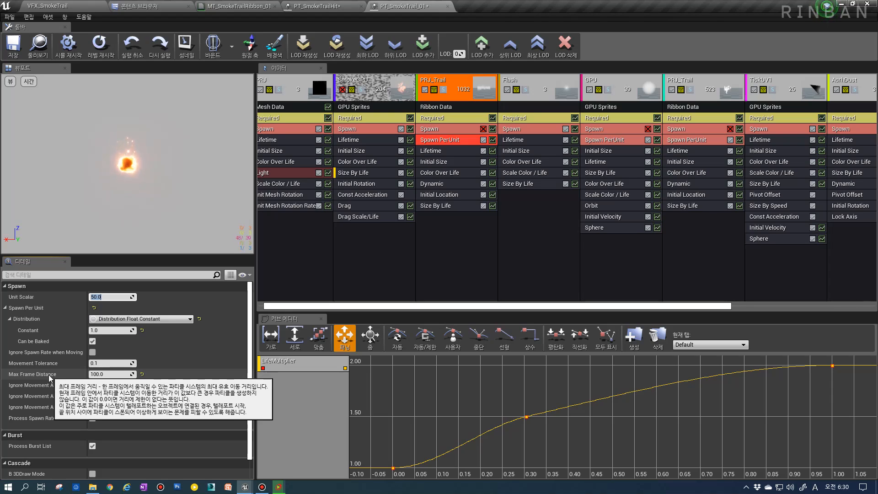
{"action": "left_click", "coordinate": [109, 374]}
{"action": "type", "text": "1000"}
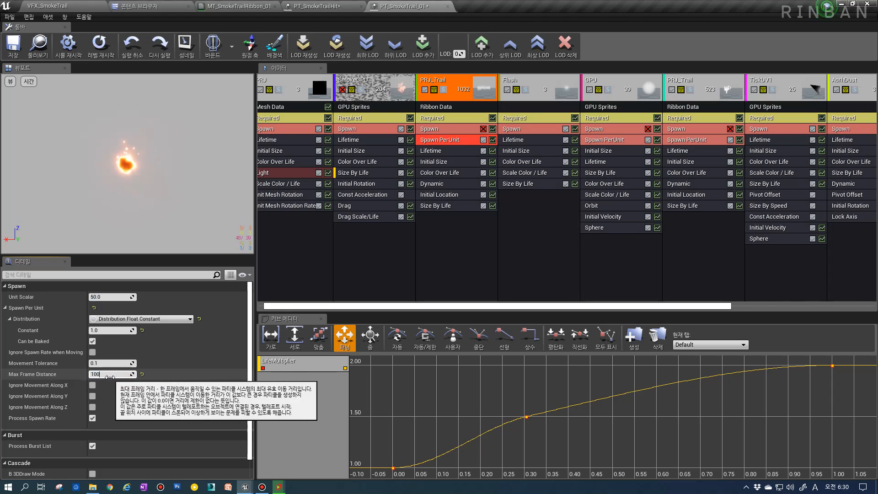
{"action": "key", "text": "Return"}
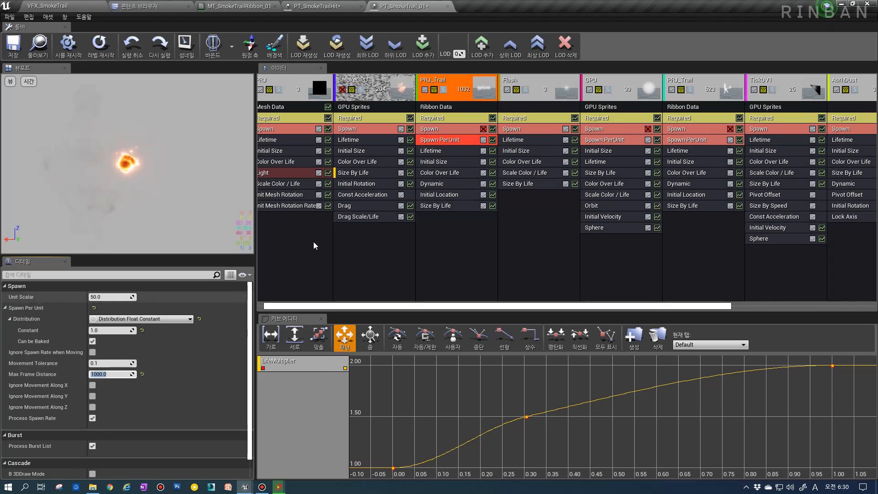
Step: Change the ribbon emitter's Lifetime to a Distribution Float Constant with a value of 4.0
{"action": "left_click", "coordinate": [445, 153]}
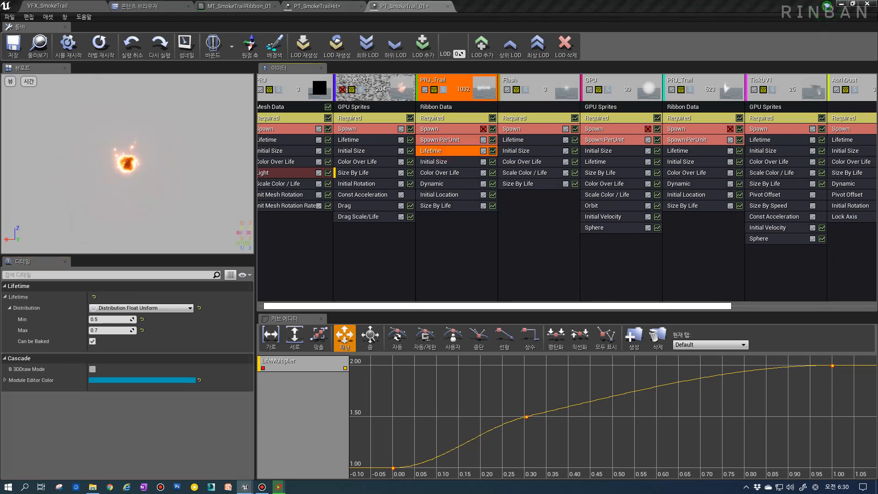
{"action": "left_click", "coordinate": [142, 308]}
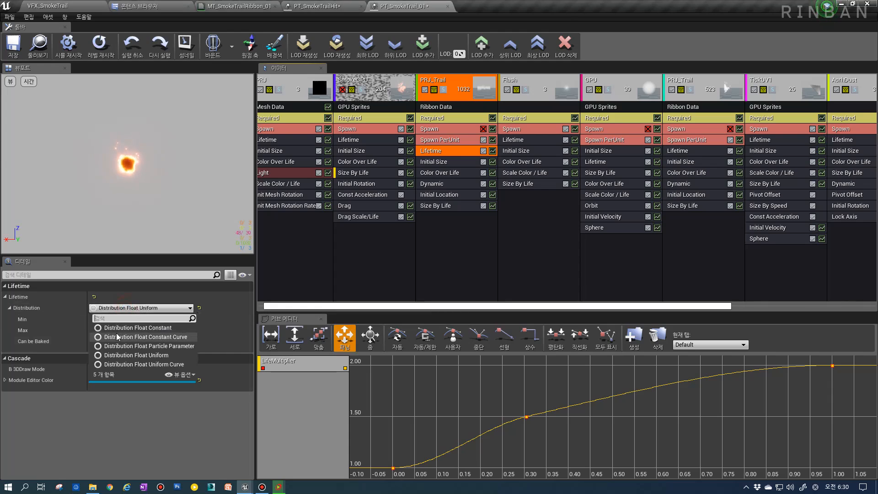
{"action": "left_click", "coordinate": [116, 326]}
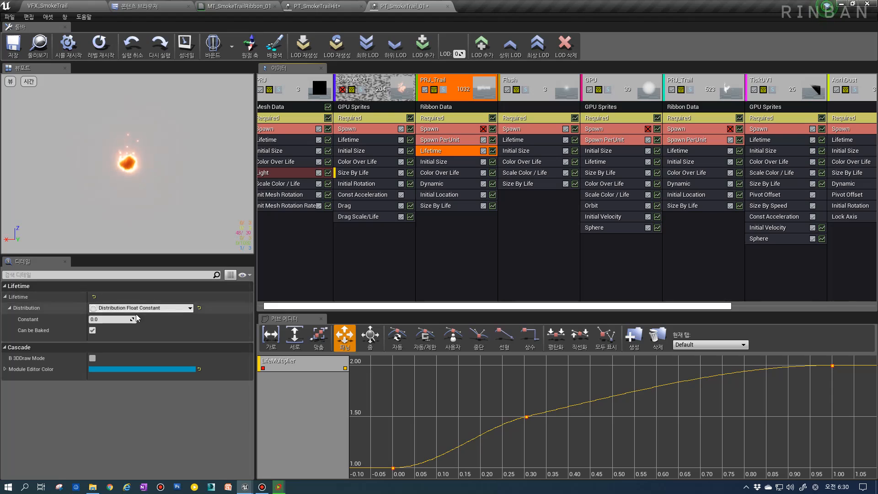
{"action": "left_click", "coordinate": [111, 320]}
{"action": "type", "text": "4"}
{"action": "key", "text": "Return"}
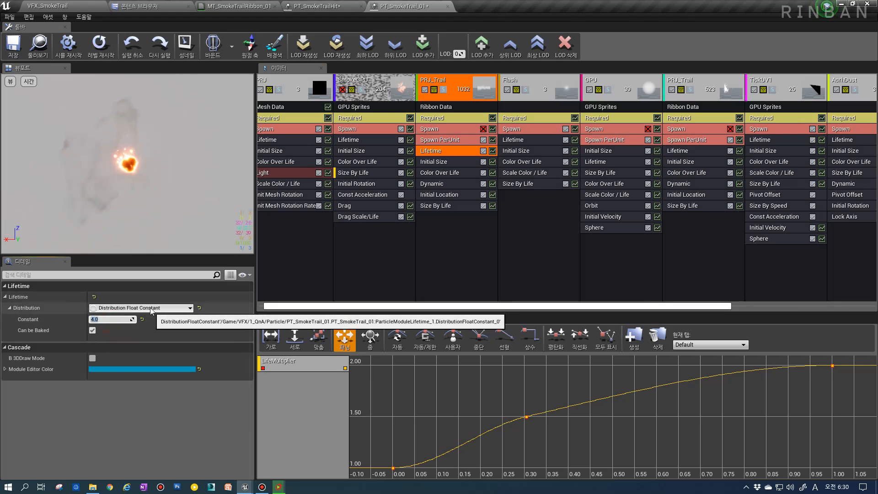
Step: Set the X value of Start Size in the ribbon emitter's Initial Size module to 100
{"action": "left_click", "coordinate": [437, 162]}
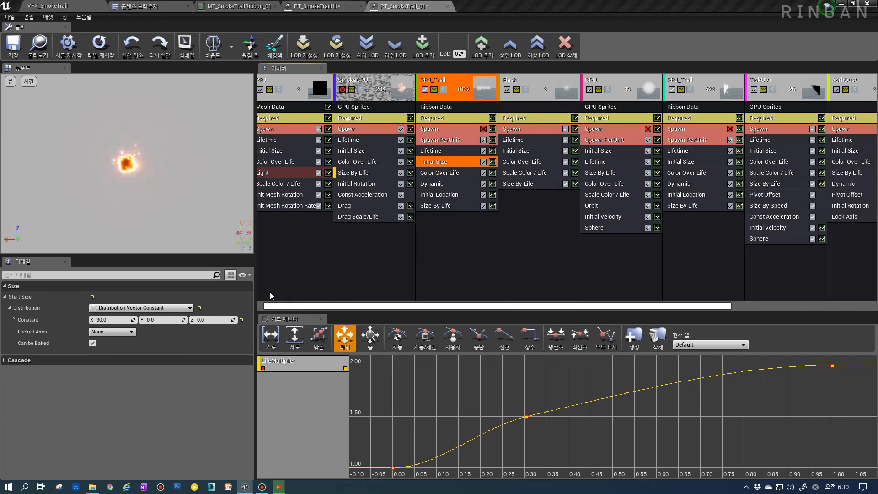
{"action": "left_click", "coordinate": [118, 320]}
{"action": "type", "text": "10"}
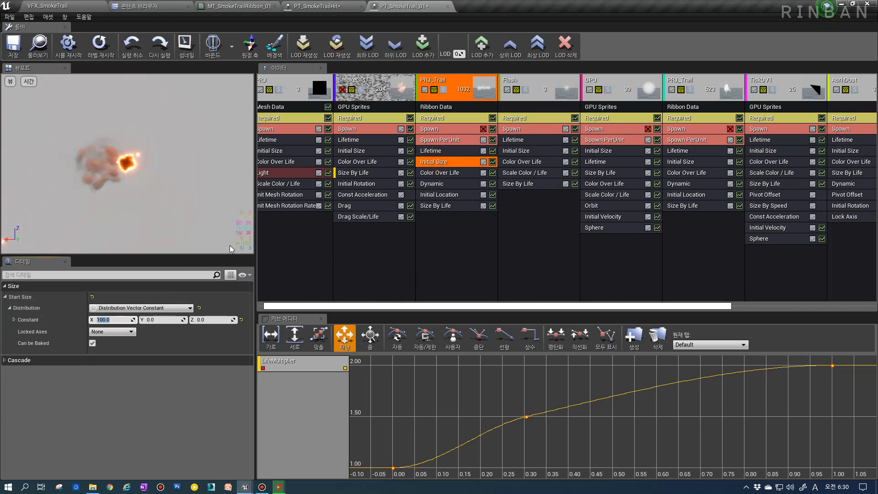
Step: Check the ribbon emitter's Color Over Life module and move the Particle Color node closer to TX_Line in the MT_SmokeTrailRibbon_01 material graph
{"action": "left_click", "coordinate": [449, 174]}
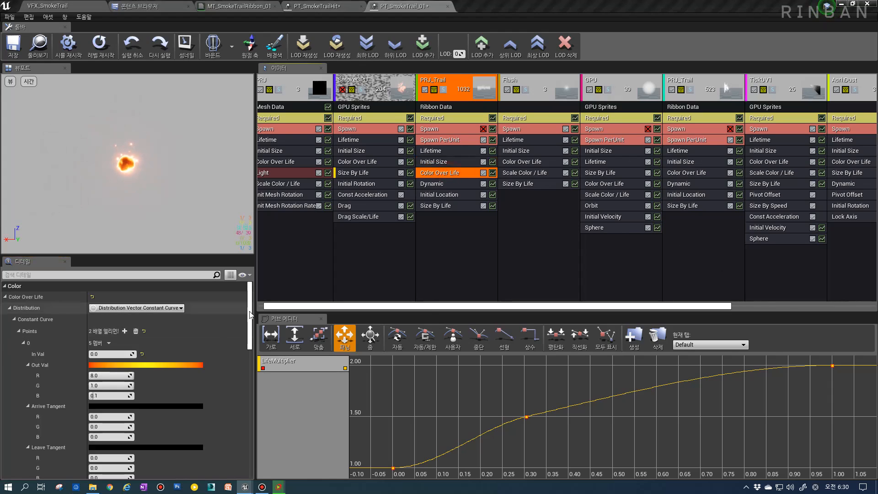
{"action": "left_click_drag", "start_coordinate": [249, 315], "coordinate": [241, 295]}
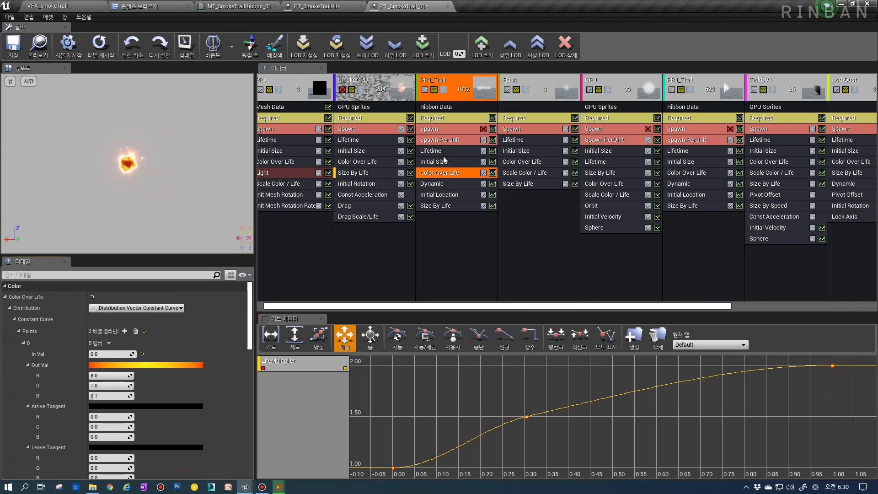
{"action": "left_click", "coordinate": [340, 4]}
{"action": "left_click_drag", "start_coordinate": [230, 5], "coordinate": [308, 4]}
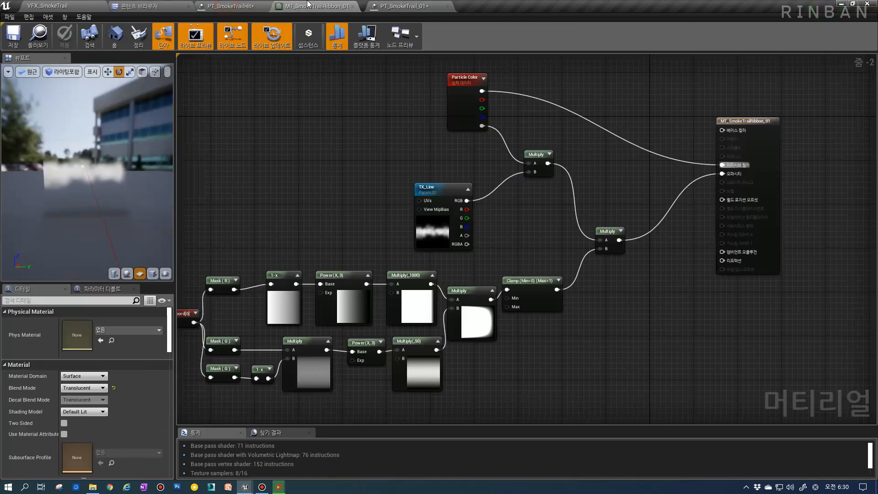
{"action": "left_click", "coordinate": [479, 115]}
{"action": "right_click_drag", "start_coordinate": [478, 115], "coordinate": [459, 229]}
{"action": "left_click_drag", "start_coordinate": [459, 228], "coordinate": [437, 251]}
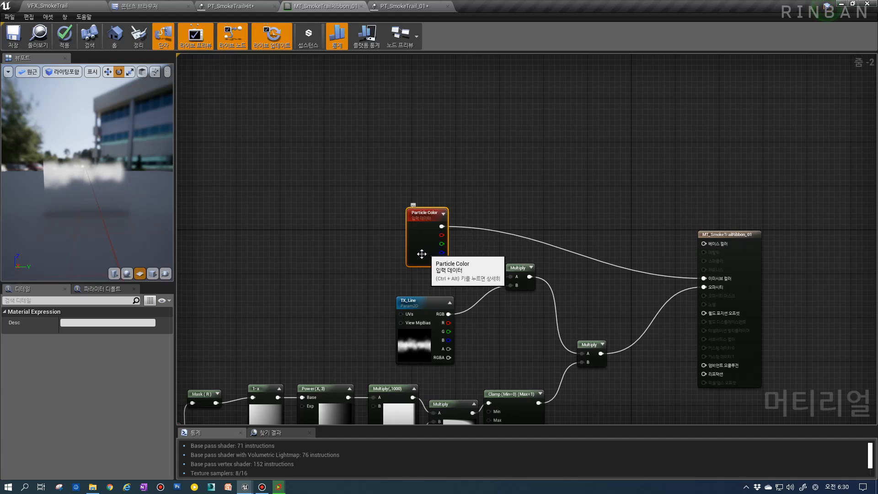
{"action": "right_click_drag", "start_coordinate": [369, 270], "coordinate": [538, 250]}
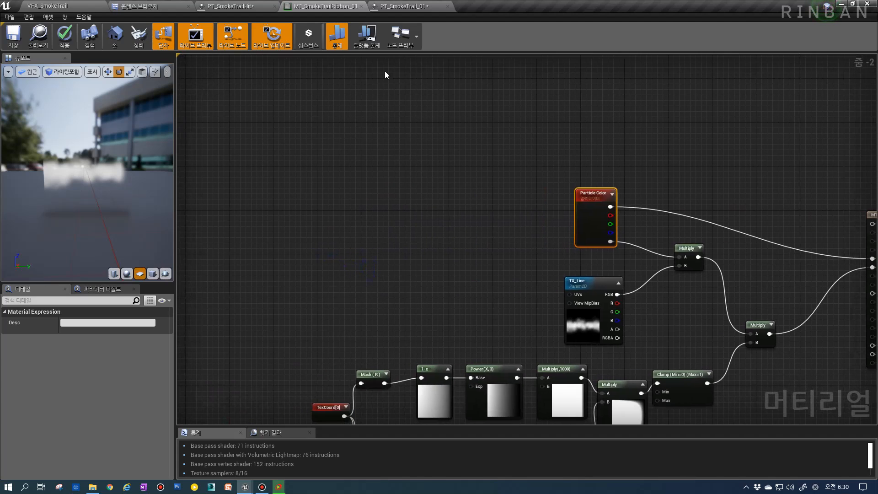
Step: In the ribbon emitter's Size By Life module, set the Out Val of curve point 1 to 2.0 for X, Y and Z
{"action": "left_click", "coordinate": [421, 5]}
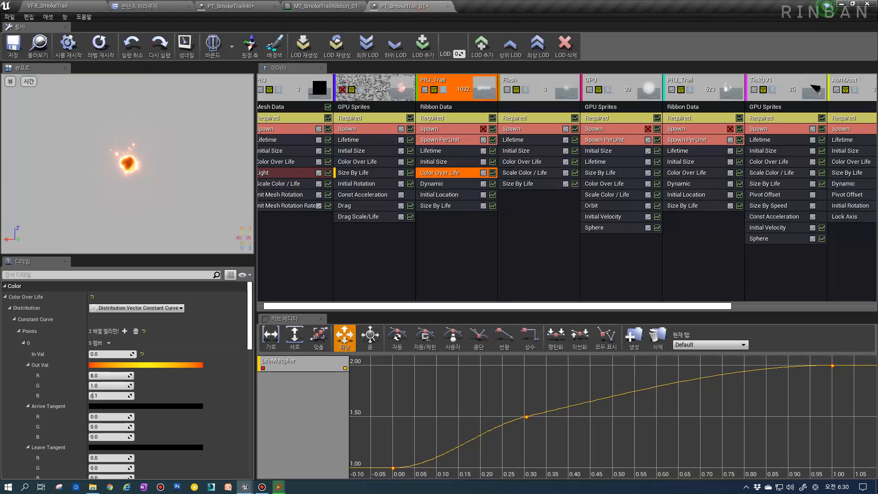
{"action": "left_click", "coordinate": [427, 205]}
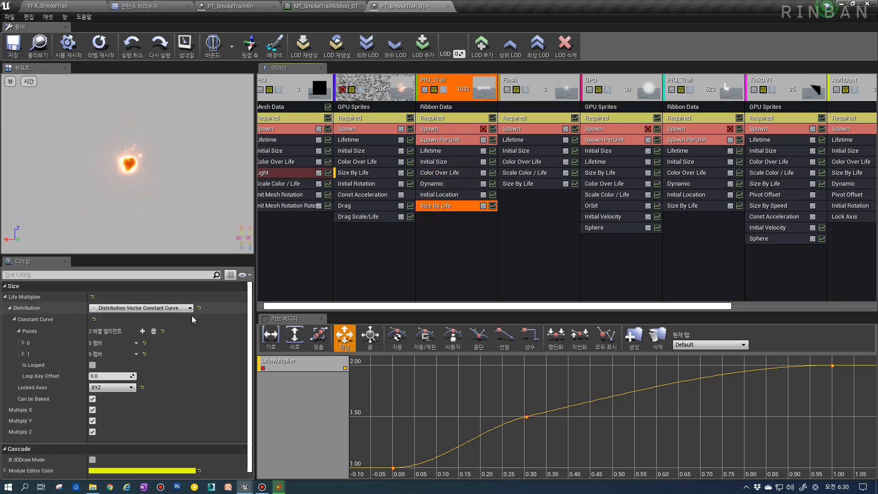
{"action": "right_click", "coordinate": [46, 332]}
{"action": "left_click", "coordinate": [60, 359]}
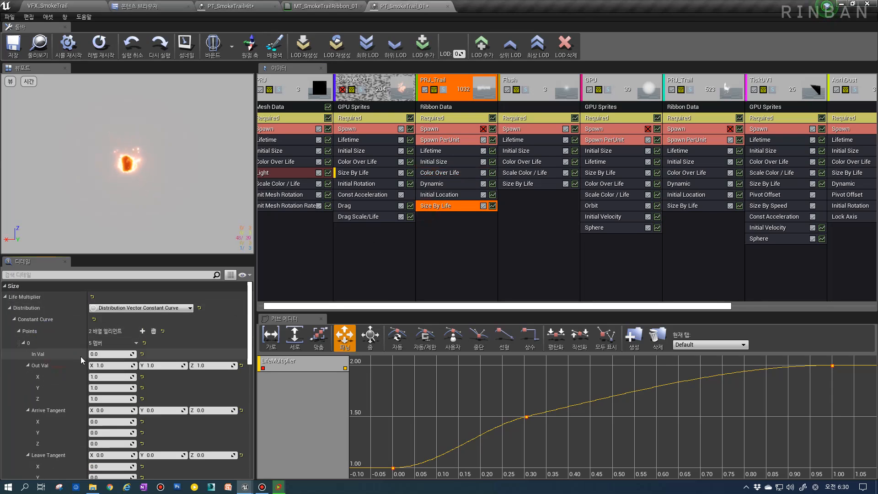
{"action": "scroll", "coordinate": [172, 356], "scroll_direction": "down", "scroll_amount": 8}
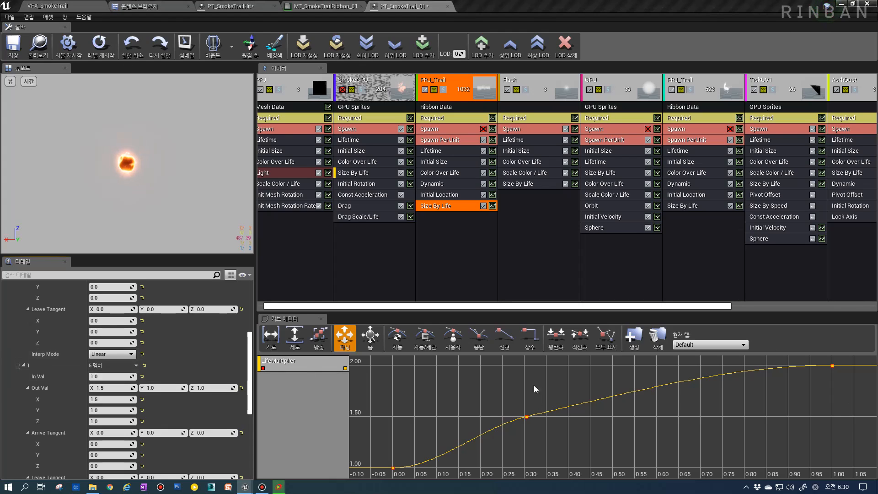
{"action": "left_click", "coordinate": [118, 388]}
{"action": "type", "text": "2"}
{"action": "left_click", "coordinate": [165, 387]}
{"action": "type", "text": "2"}
{"action": "left_click", "coordinate": [223, 387]}
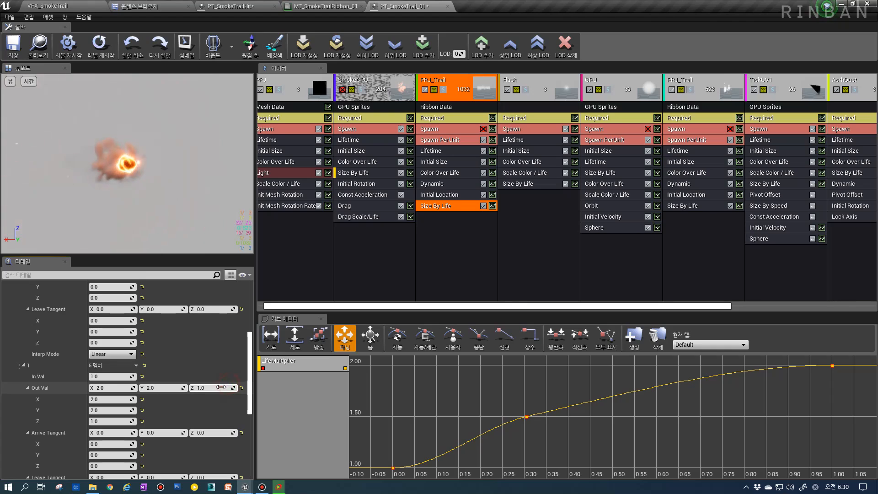
{"action": "type", "text": "2"}
{"action": "key", "text": "Return"}
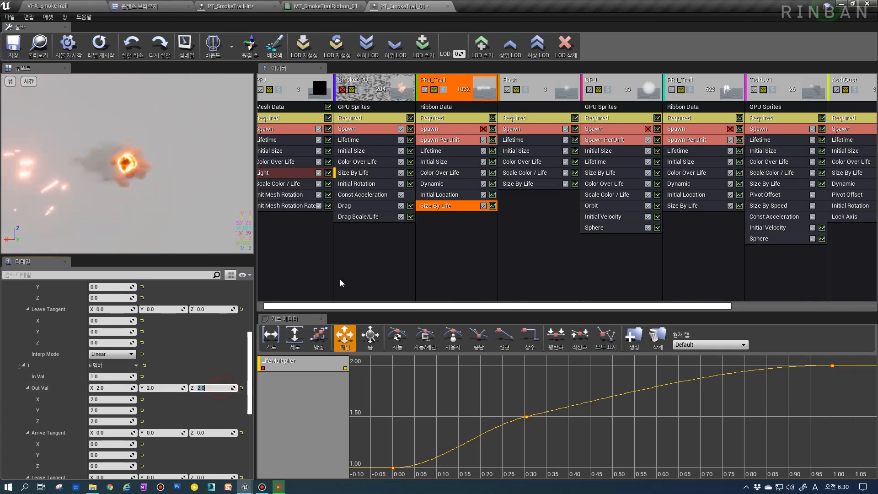
Step: Delete the Initial Location and Dynamic modules from the PRJ_Trail ribbon emitter
{"action": "left_click", "coordinate": [448, 196]}
{"action": "key", "text": "Delete"}
{"action": "left_click", "coordinate": [445, 183]}
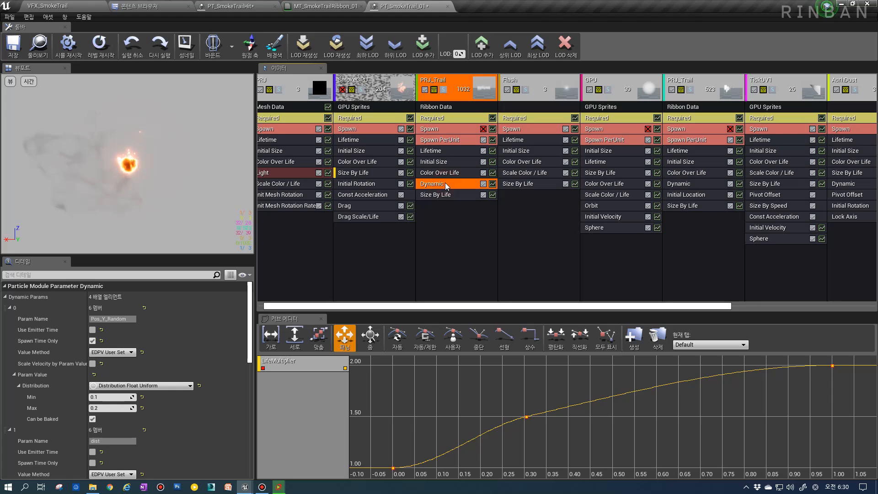
{"action": "key", "text": "Delete"}
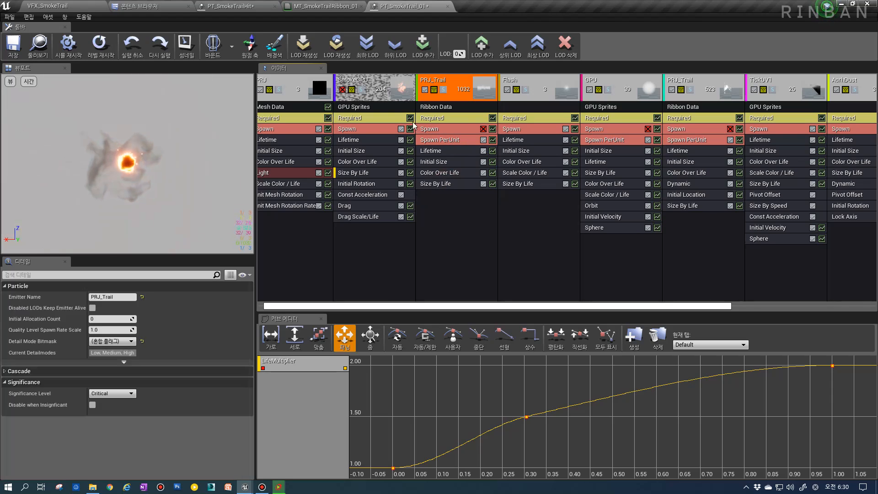
Step: Solo the PRJ_Trail emitter and play the VFX_SmokeTrail level, firing the projectile to examine the ribbon trail
{"action": "left_click", "coordinate": [443, 89]}
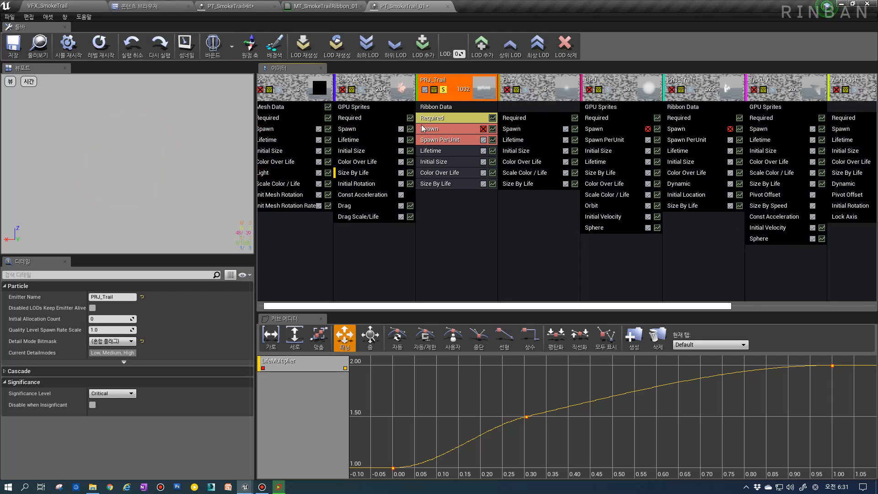
{"action": "left_click", "coordinate": [46, 6]}
{"action": "left_click", "coordinate": [436, 41]}
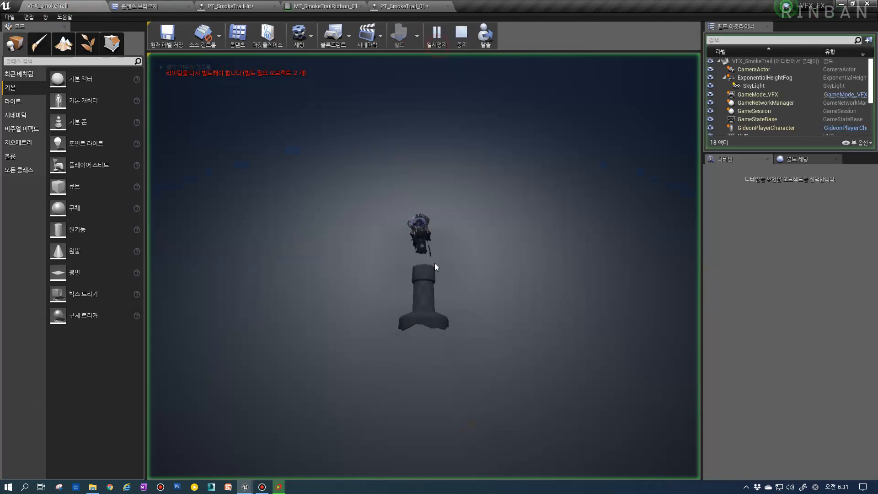
{"action": "left_click", "coordinate": [453, 270]}
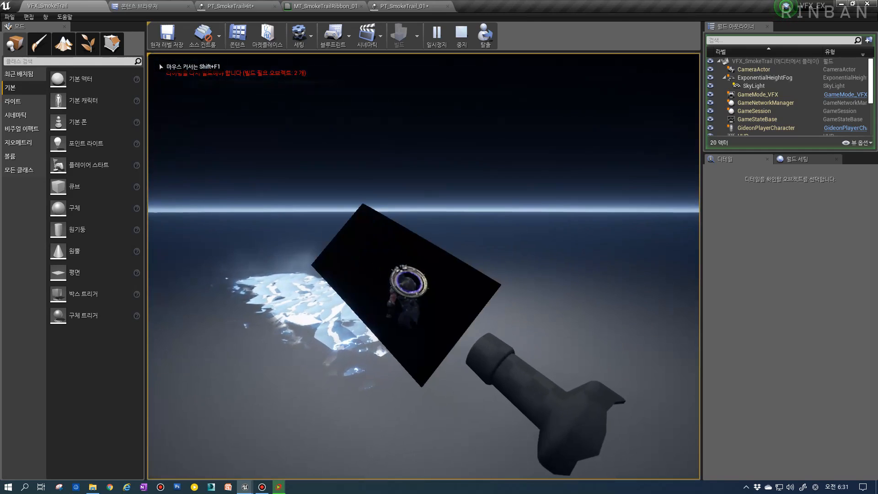
{"action": "key", "text": "a"}
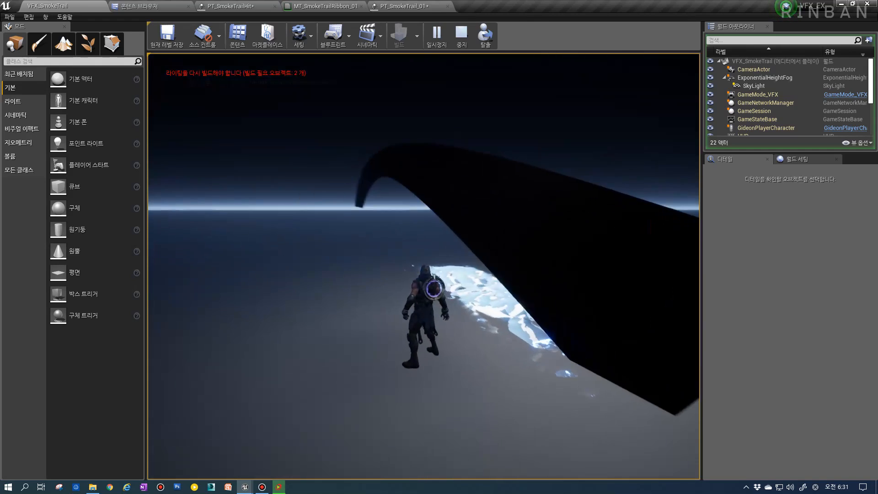
Step: Review the color and alpha curve points in the ribbon emitter's Color Over Life module in PT_SmokeTrail_01
{"action": "left_click", "coordinate": [403, 6]}
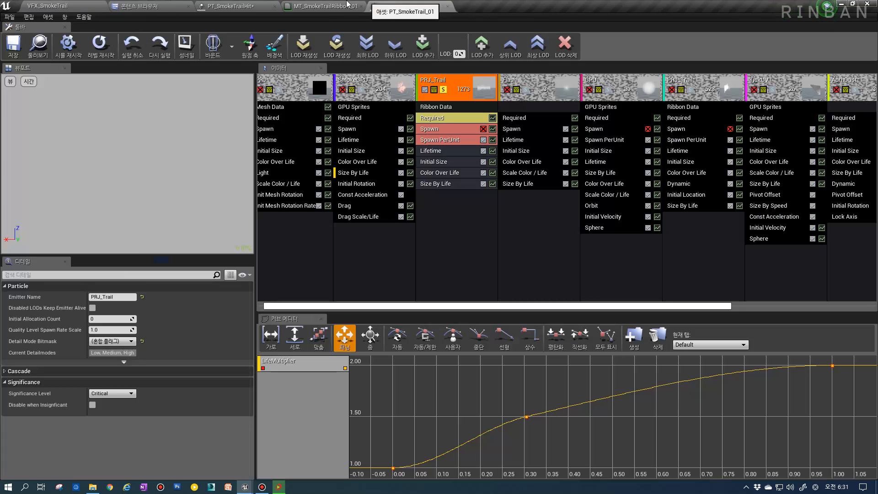
{"action": "left_click", "coordinate": [453, 172]}
{"action": "scroll", "coordinate": [137, 350], "scroll_direction": "down", "scroll_amount": 8}
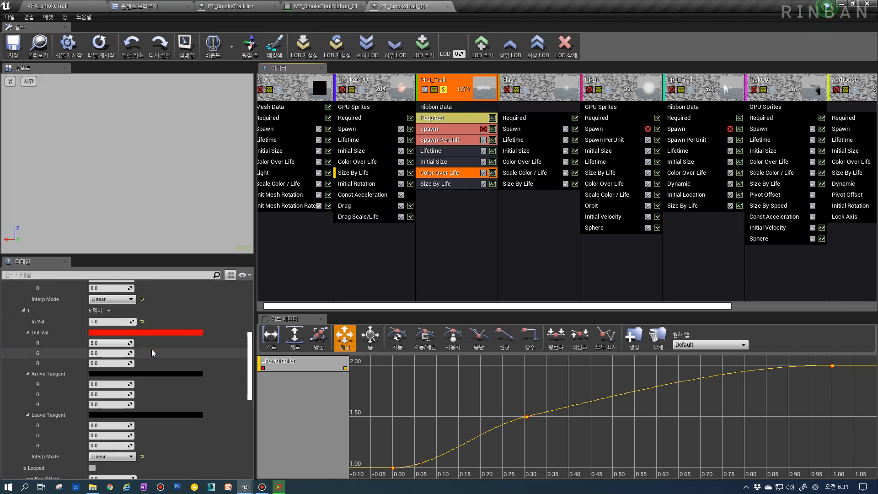
{"action": "scroll", "coordinate": [148, 343], "scroll_direction": "down", "scroll_amount": 7}
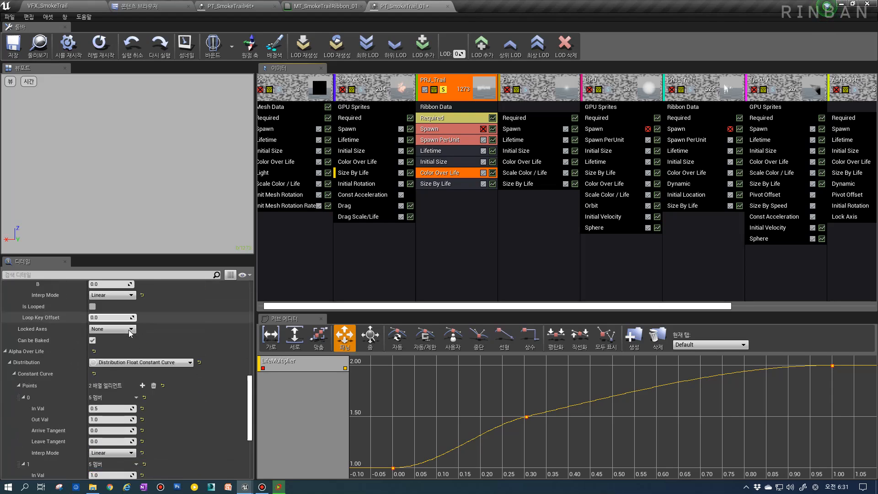
{"action": "scroll", "coordinate": [128, 329], "scroll_direction": "up", "scroll_amount": 3}
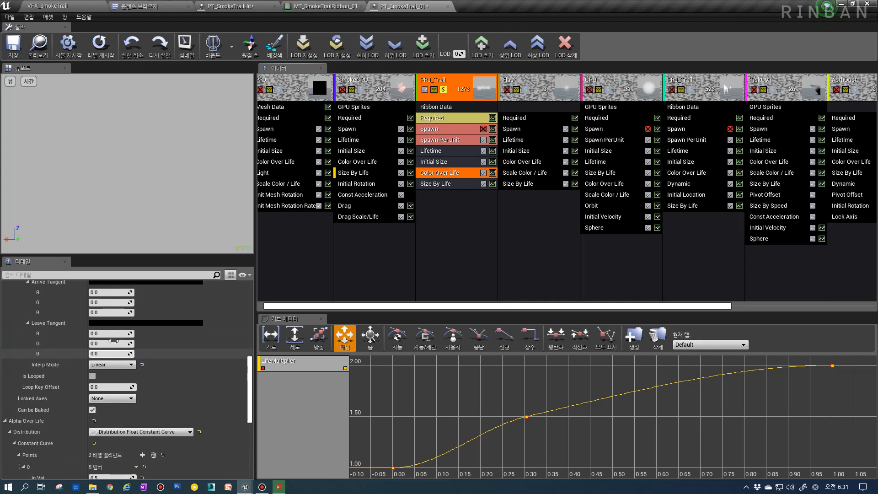
{"action": "scroll", "coordinate": [114, 338], "scroll_direction": "up", "scroll_amount": 5}
Step: Locate the ribbon emitter's assigned material, open MT_SmokeTrailRibbon_01, and expand the preview of the Multiply node feeding Opacity
{"action": "left_click", "coordinate": [438, 118]}
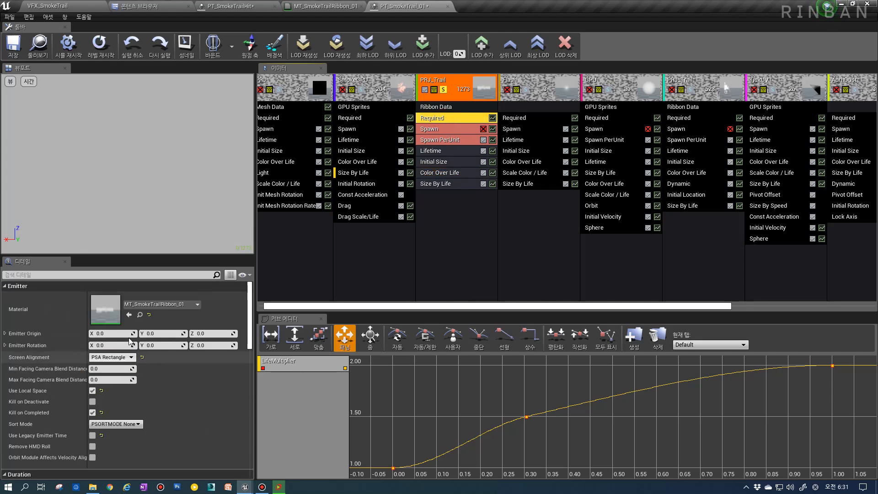
{"action": "left_click", "coordinate": [140, 315]}
{"action": "double_click", "coordinate": [654, 215]}
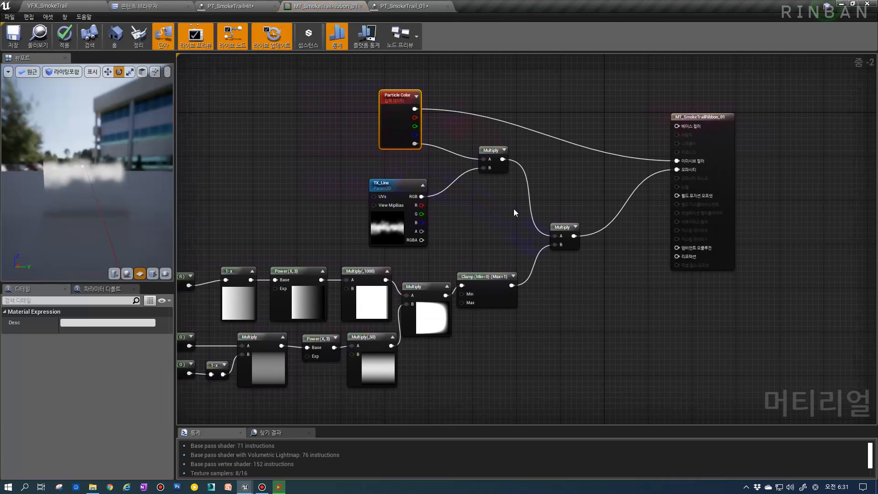
{"action": "left_click", "coordinate": [575, 227]}
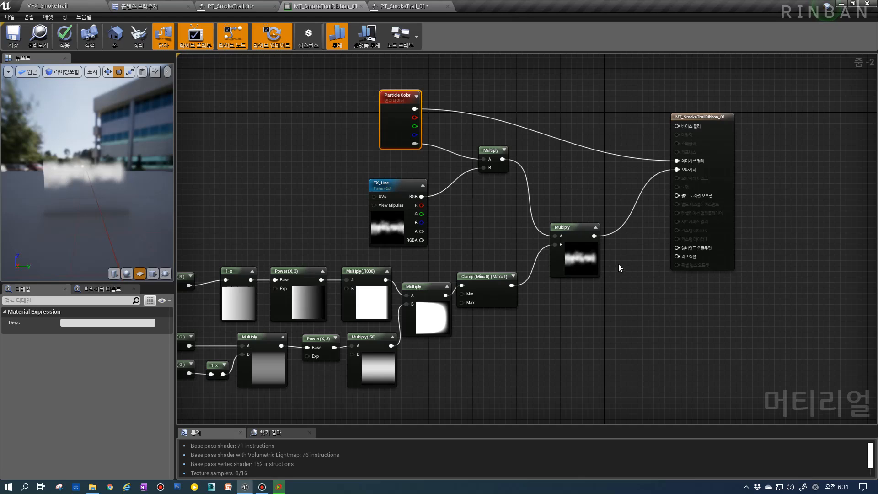
{"action": "right_click_drag", "start_coordinate": [478, 262], "coordinate": [568, 277]}
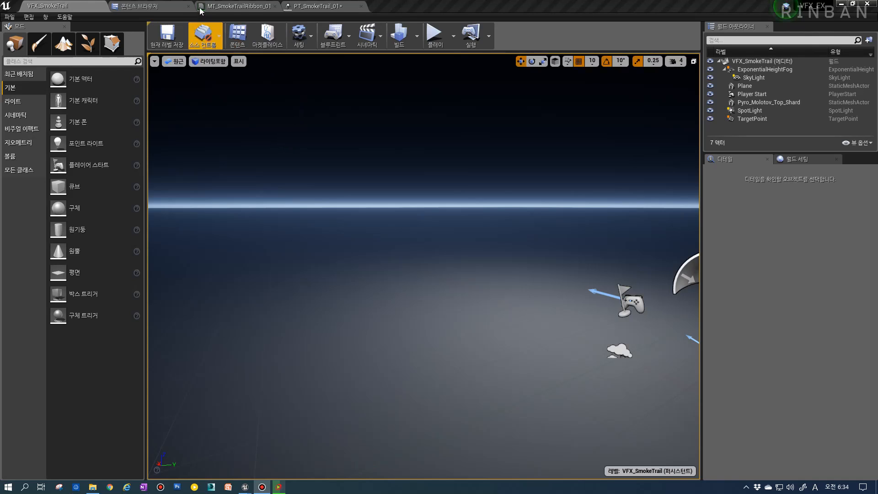
Step: Enable Used with Beam Trails in the Usage settings of the MT_SmokeTrailRibbon_01 material
{"action": "left_click_drag", "start_coordinate": [316, 6], "coordinate": [227, 4]}
{"action": "left_click", "coordinate": [300, 6]}
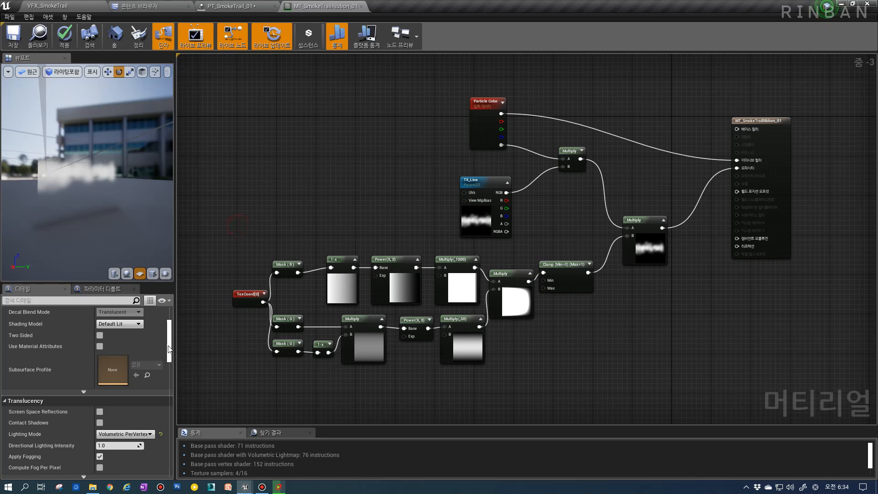
{"action": "scroll", "coordinate": [132, 311], "scroll_direction": "up", "scroll_amount": 4}
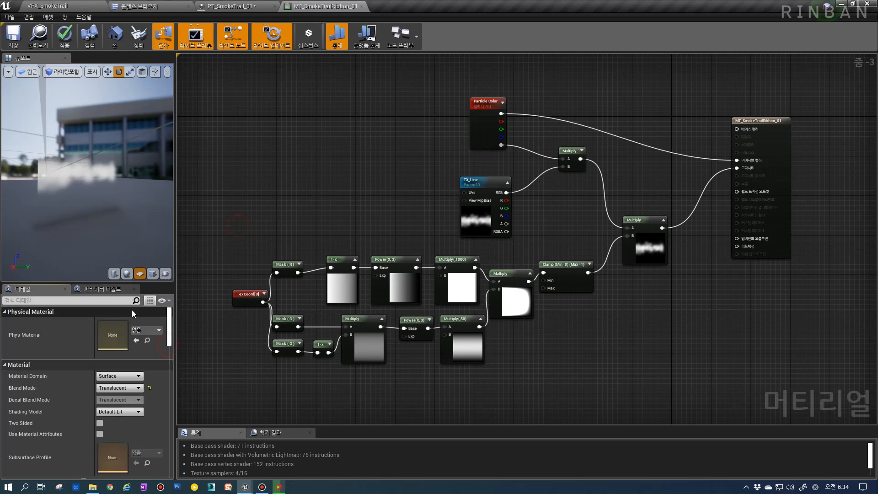
{"action": "left_click", "coordinate": [54, 314]}
{"action": "left_click", "coordinate": [52, 323]}
{"action": "left_click", "coordinate": [45, 334]}
{"action": "left_click", "coordinate": [43, 345]}
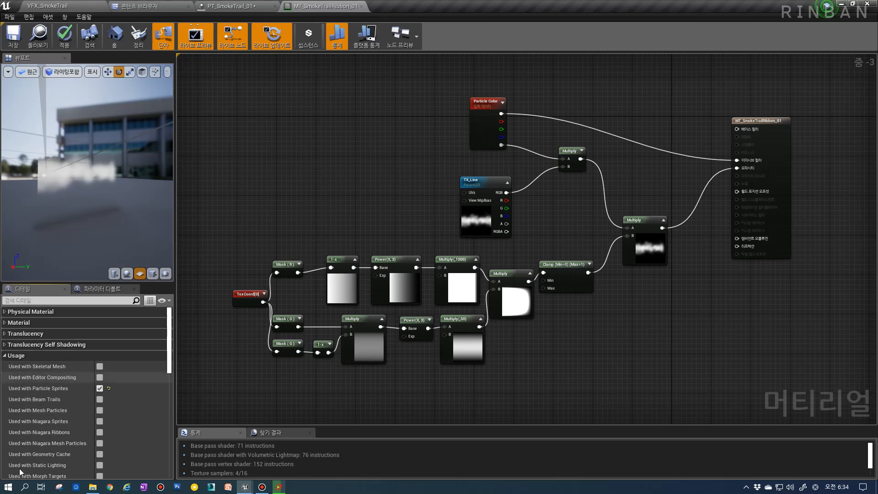
{"action": "scroll", "coordinate": [63, 402], "scroll_direction": "down", "scroll_amount": 1}
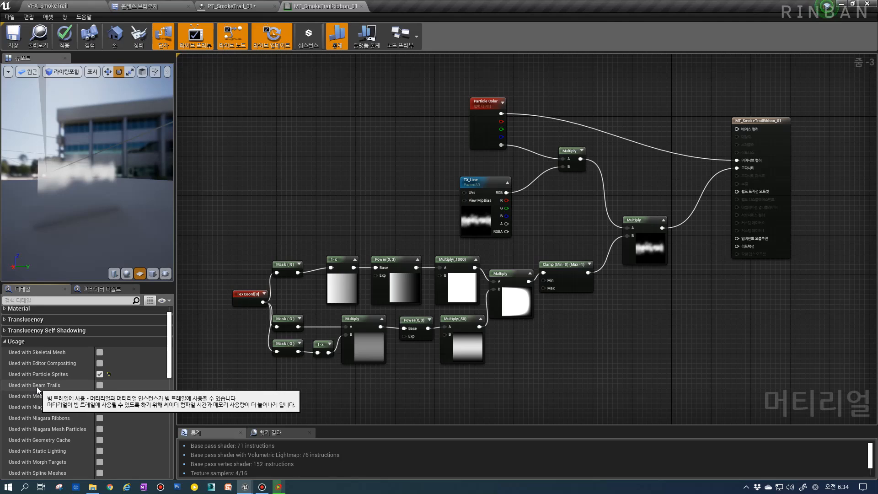
{"action": "left_click", "coordinate": [99, 388]}
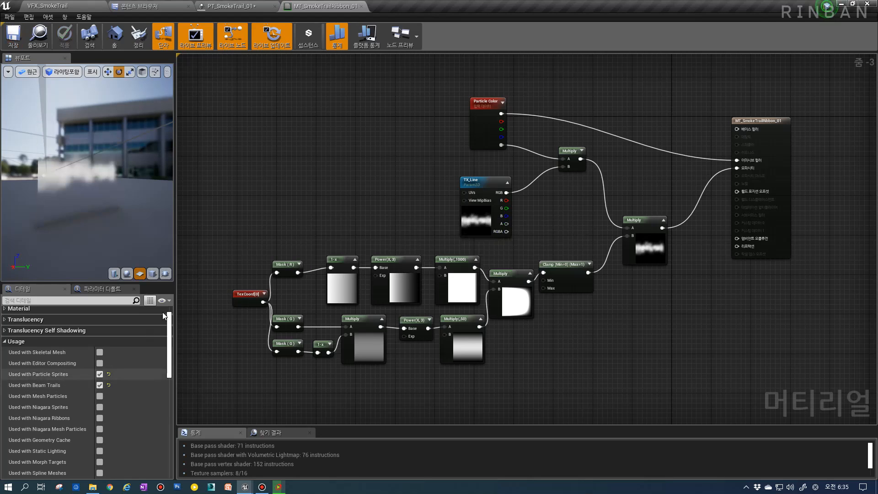
Step: Enable Motion in the PT_SmokeTrail_01 preview viewport and restart the simulation to preview the moving trail
{"action": "left_click", "coordinate": [226, 5]}
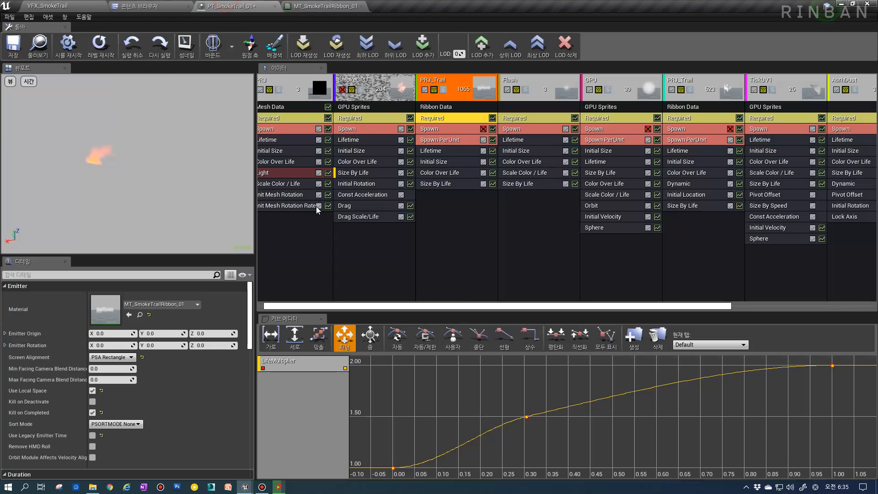
{"action": "left_click", "coordinate": [102, 52]}
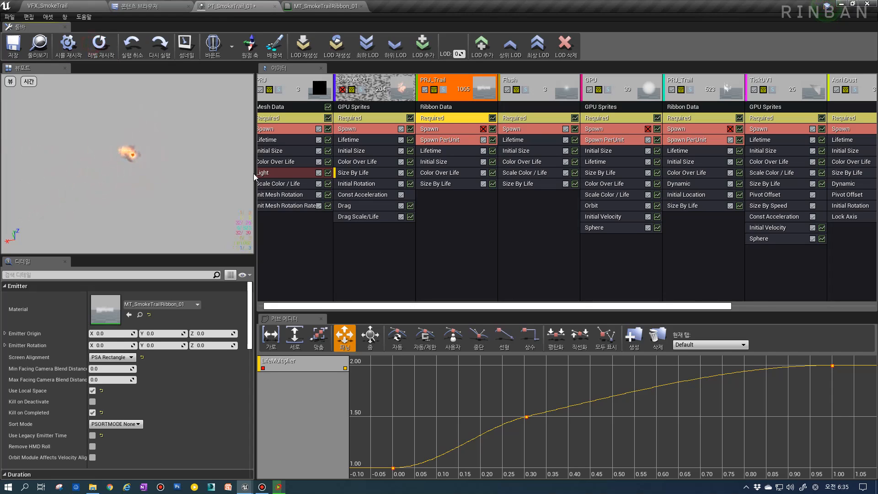
{"action": "left_click", "coordinate": [10, 81]}
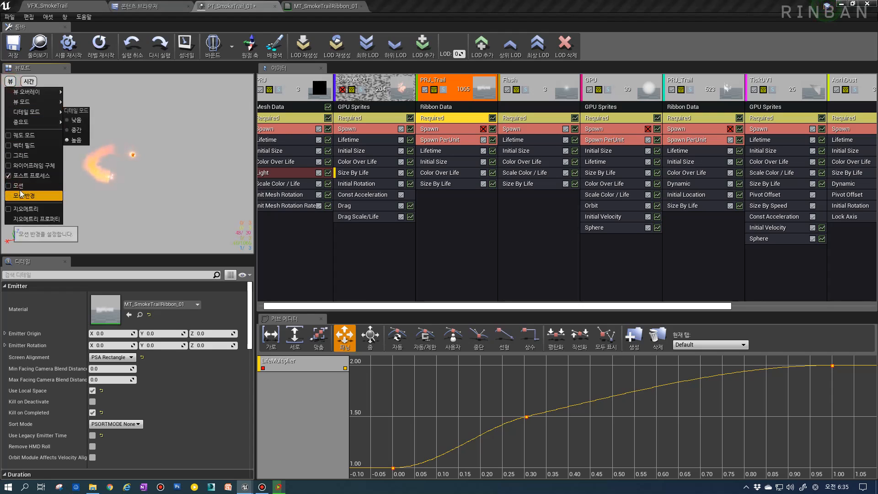
{"action": "left_click", "coordinate": [102, 170]}
{"action": "left_click", "coordinate": [99, 45]}
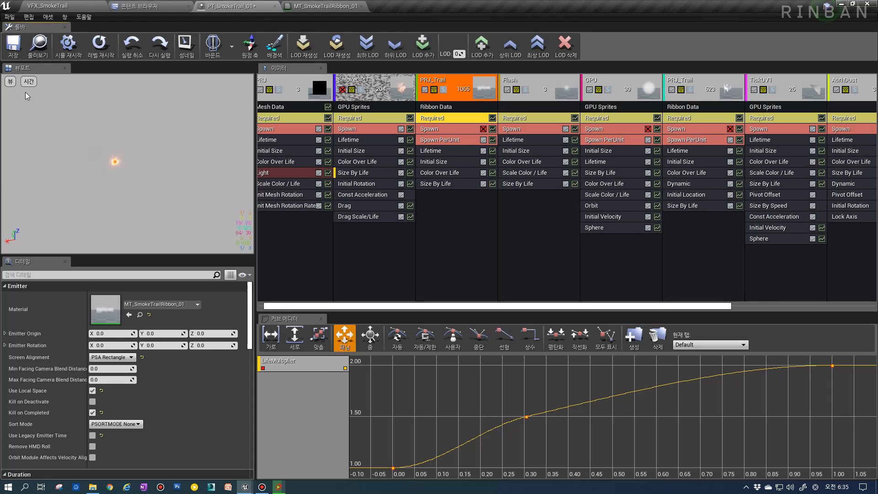
{"action": "left_click", "coordinate": [10, 81]}
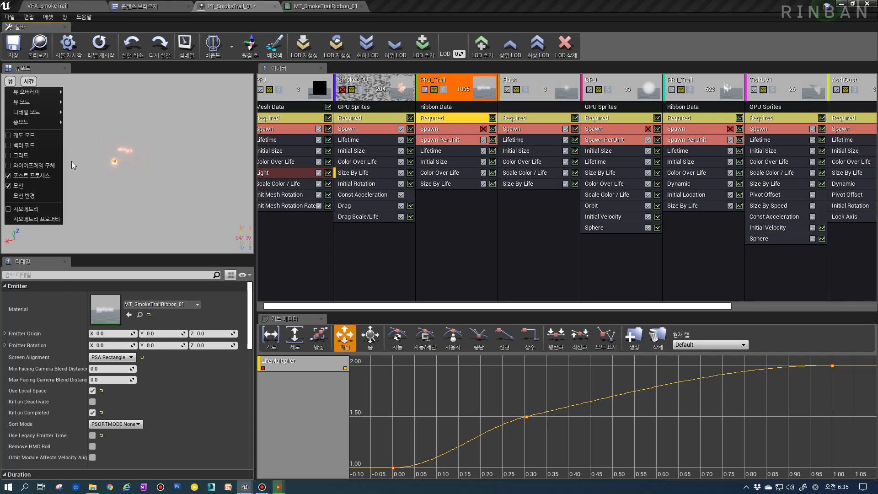
{"action": "left_click", "coordinate": [89, 198]}
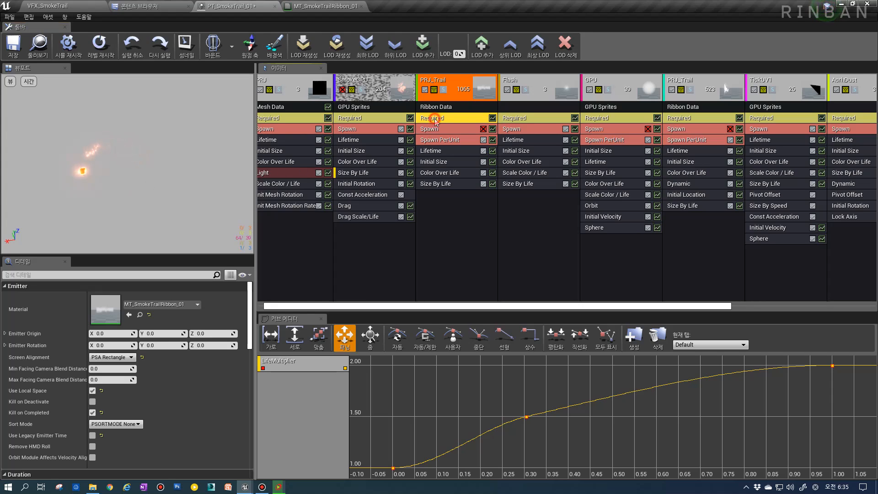
Step: Check the ribbon emitter's Duration and Lifetime settings and play the VFX_SmokeTrail level, moving the character around to examine the trail
{"action": "scroll", "coordinate": [152, 327], "scroll_direction": "down", "scroll_amount": 6}
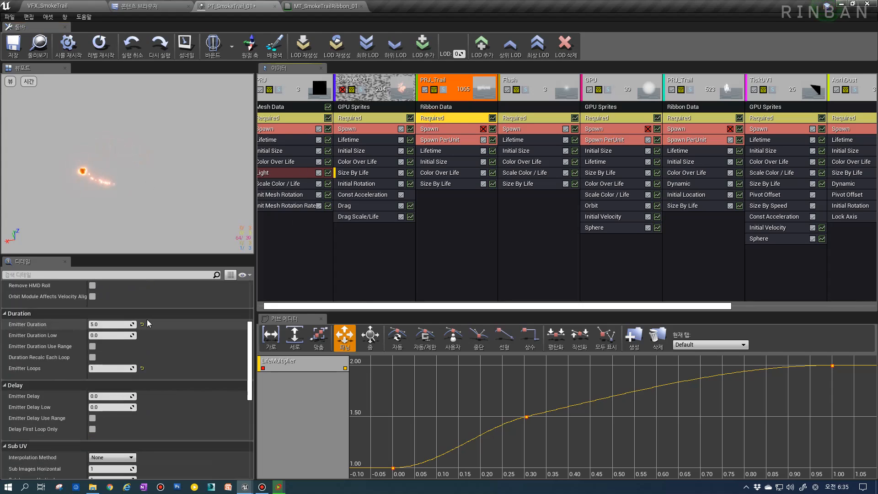
{"action": "left_click", "coordinate": [437, 151]}
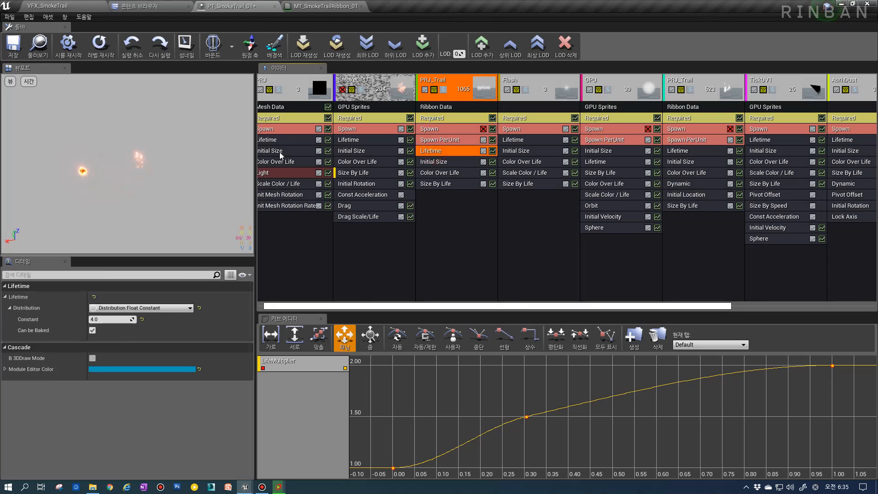
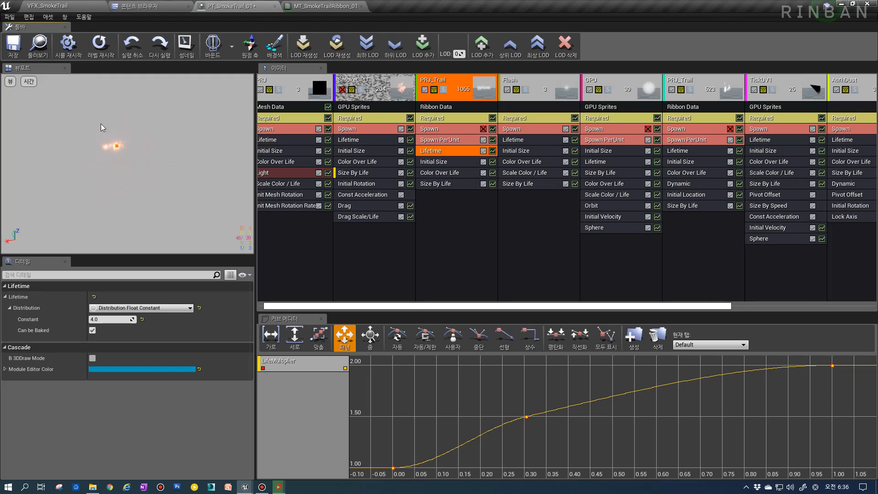
{"action": "left_click", "coordinate": [63, 4]}
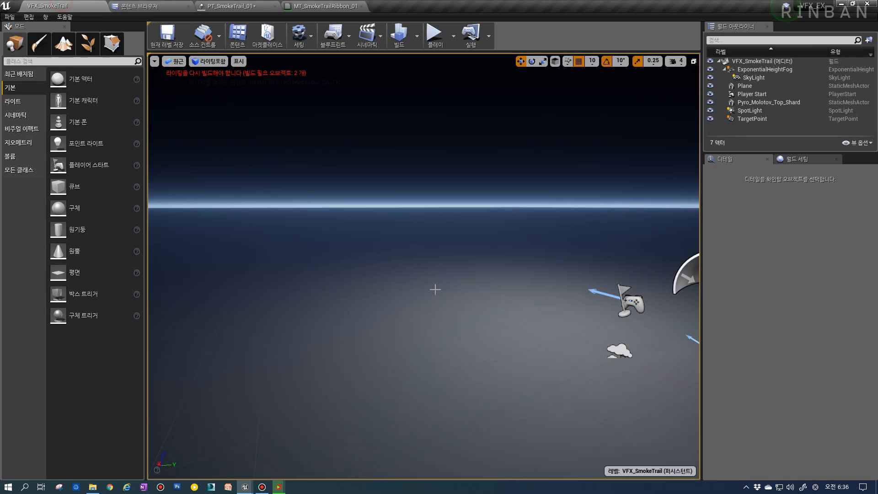
{"action": "left_click", "coordinate": [442, 40]}
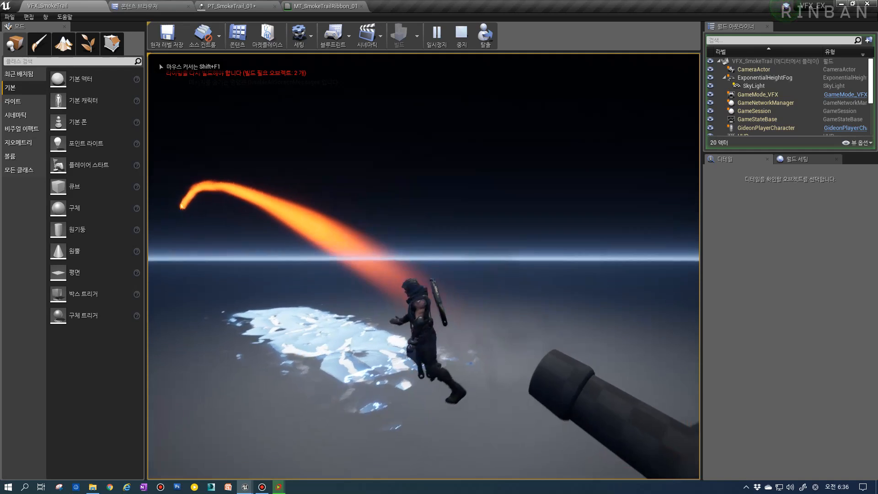
{"action": "key", "text": "d"}
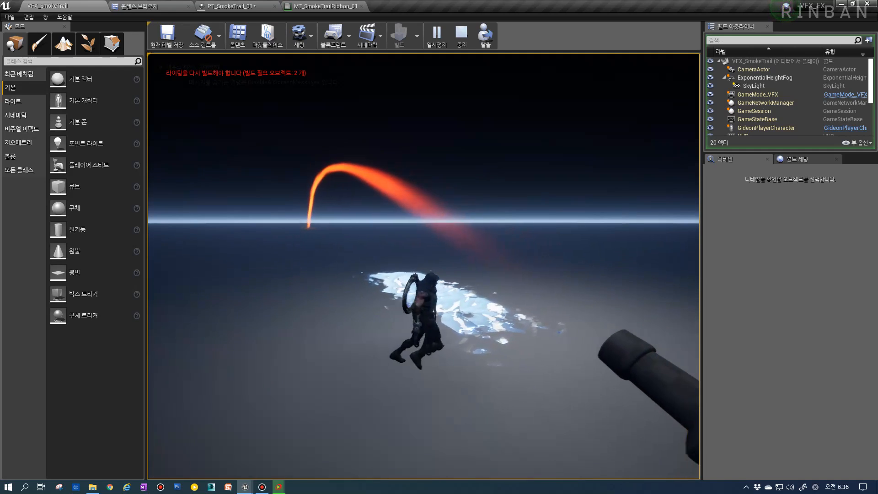
{"action": "key", "text": "d"}
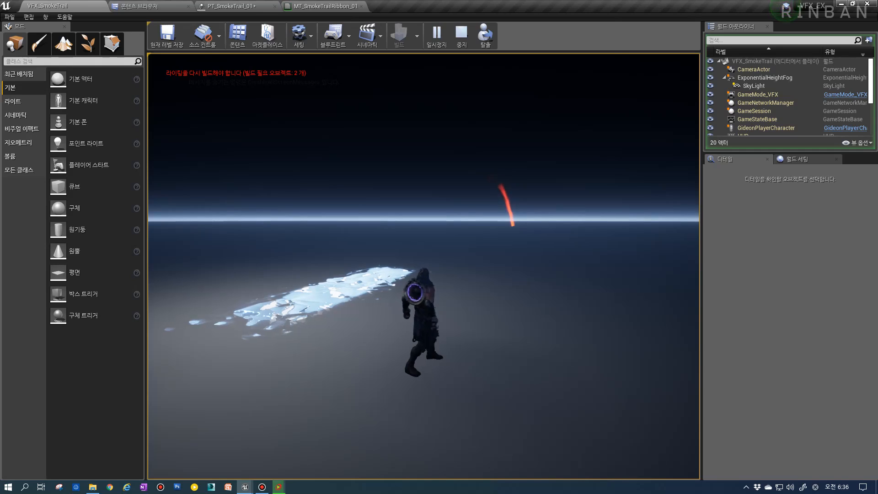
{"action": "key", "text": "s"}
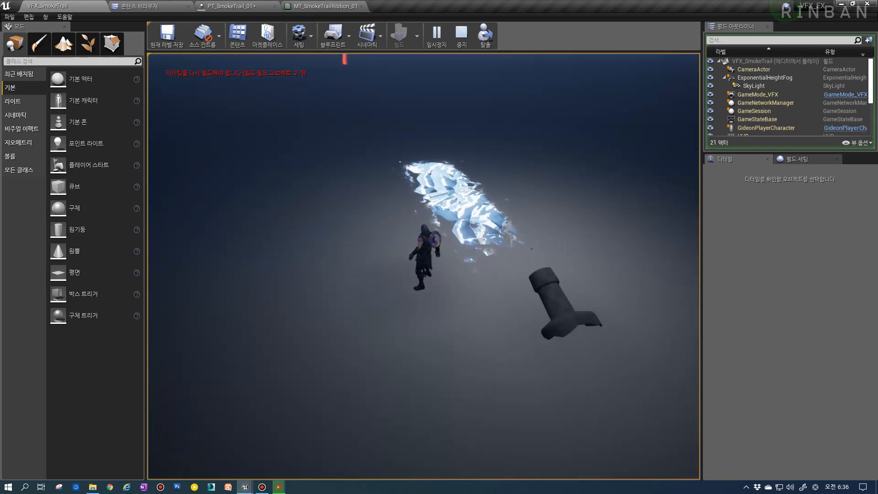
{"action": "key", "text": "Escape"}
Step: Set the Out Val of alpha curve point 1 to -1.0 in the PRJ_Trail ribbon emitter's Color Over Life module
{"action": "left_click", "coordinate": [230, 6]}
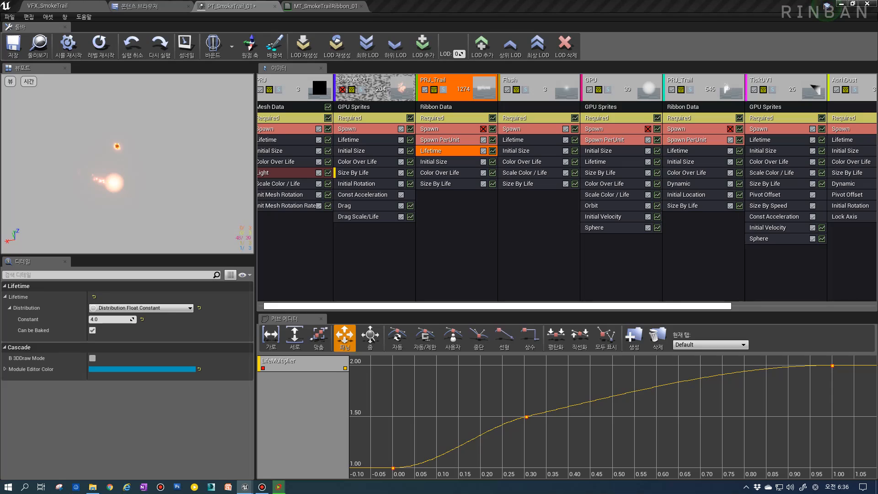
{"action": "left_click", "coordinate": [458, 175]}
{"action": "scroll", "coordinate": [196, 355], "scroll_direction": "down", "scroll_amount": 10}
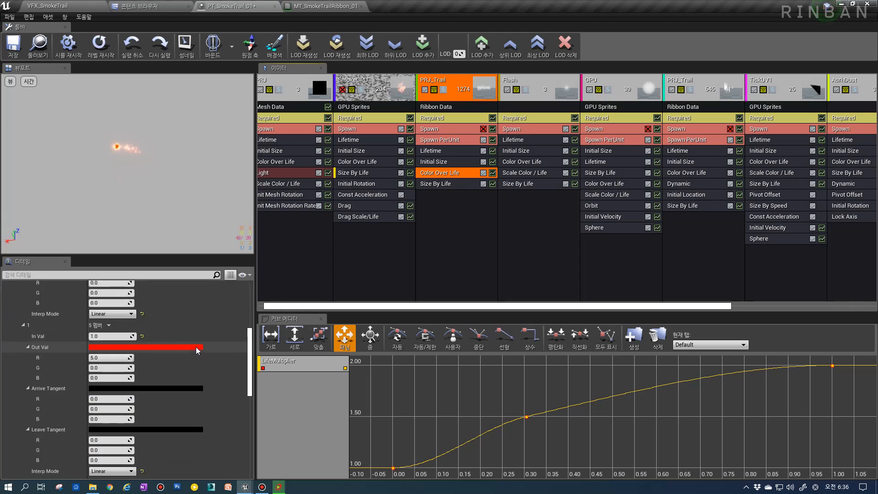
{"action": "scroll", "coordinate": [193, 338], "scroll_direction": "down", "scroll_amount": 4}
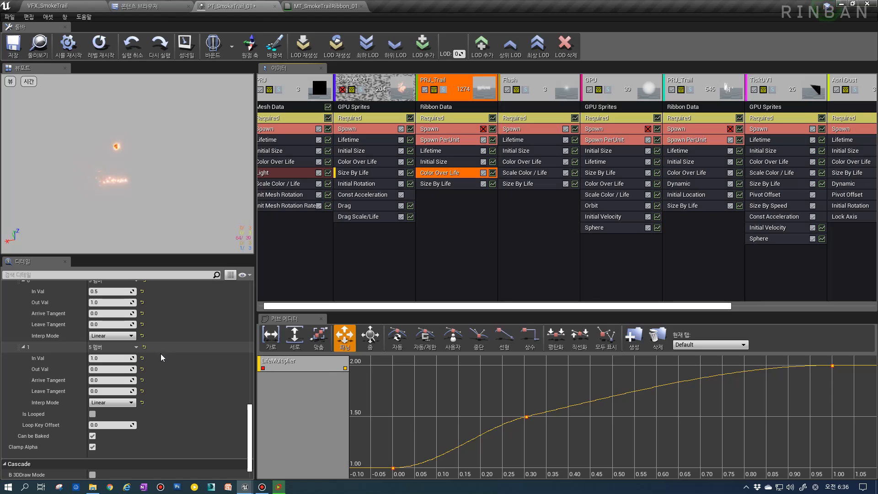
{"action": "left_click", "coordinate": [104, 291]}
{"action": "scroll", "coordinate": [108, 302], "scroll_direction": "up", "scroll_amount": 1}
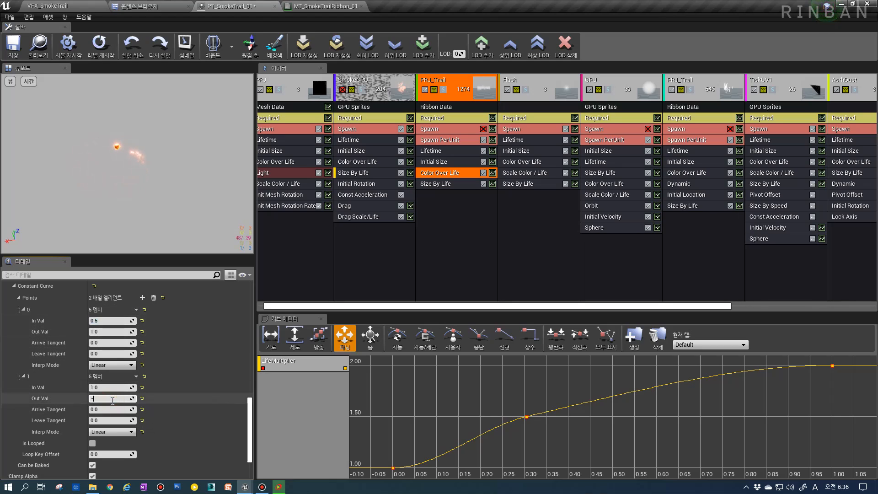
Step: Play the VFX_SmokeTrail level to examine how the ribbon trail fades with the negative end alpha
{"action": "left_click", "coordinate": [69, 5]}
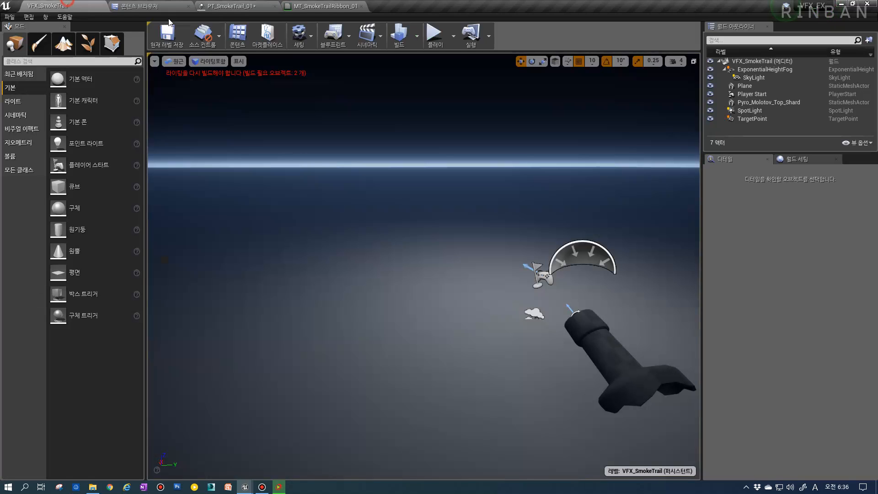
{"action": "left_click", "coordinate": [434, 33]}
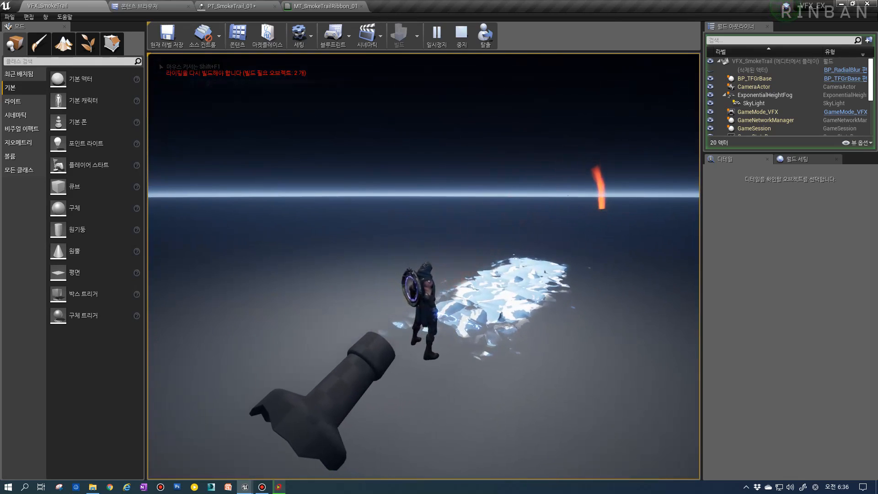
{"action": "key", "text": "Escape"}
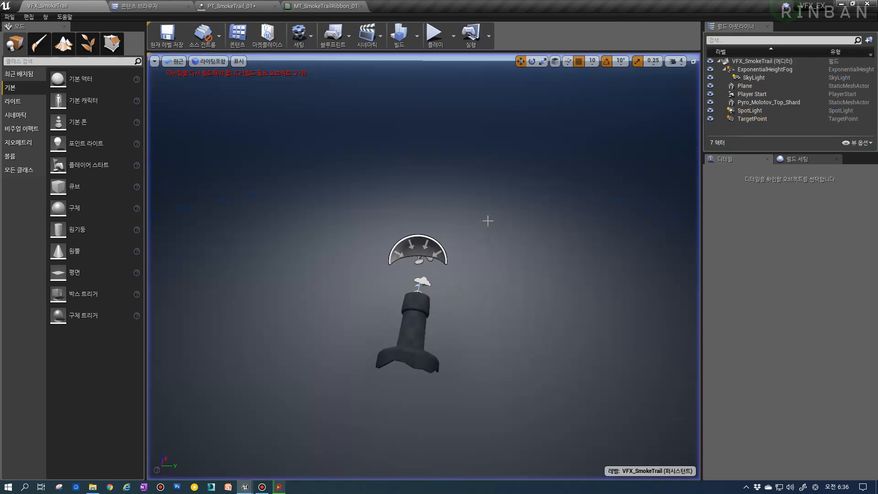
Step: Set the In Val of alpha curve point 0 to 0.0 and of point 1 to 0.5 in the ribbon emitter's Color Over Life
{"action": "left_click", "coordinate": [332, 6]}
{"action": "left_click", "coordinate": [254, 6]}
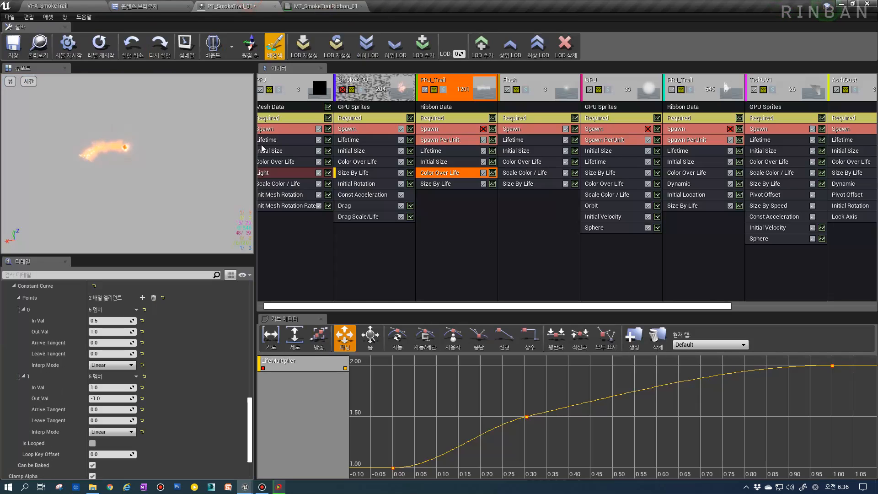
{"action": "left_click", "coordinate": [110, 320]}
{"action": "type", "text": "0"}
{"action": "key", "text": "Return"}
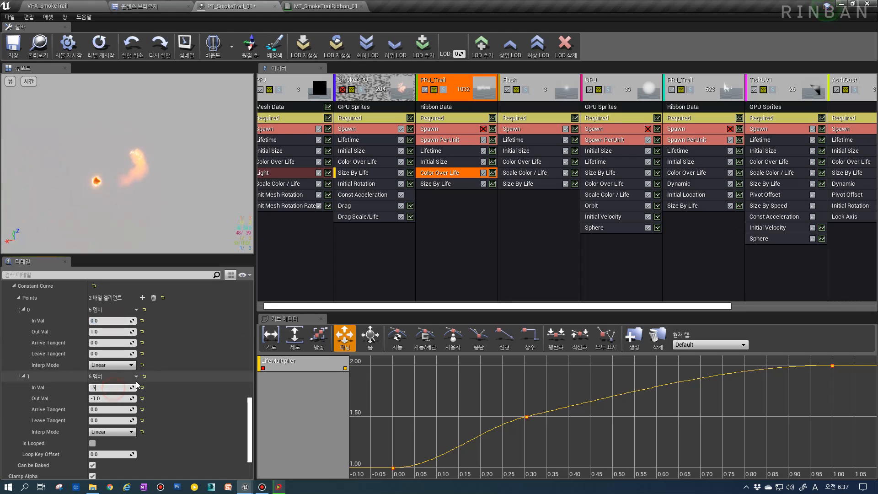
Step: Play the VFX_SmokeTrail level and fire the projectile to examine the ribbon's fade with the shortened alpha curve
{"action": "left_click", "coordinate": [127, 6]}
{"action": "left_click", "coordinate": [90, 5]}
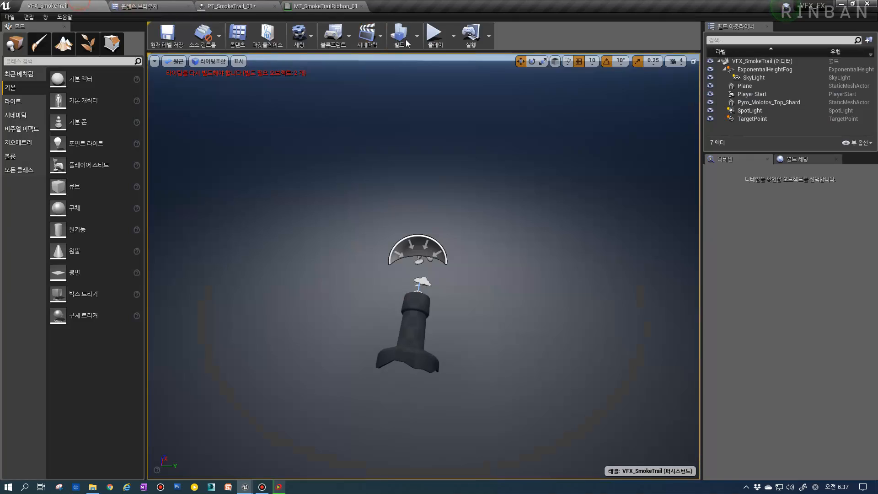
{"action": "left_click", "coordinate": [435, 30]}
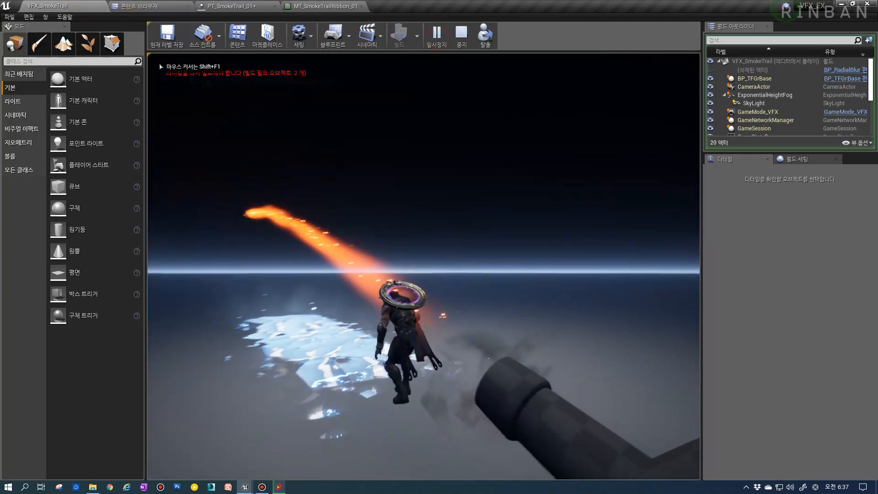
{"action": "left_click", "coordinate": [423, 266]}
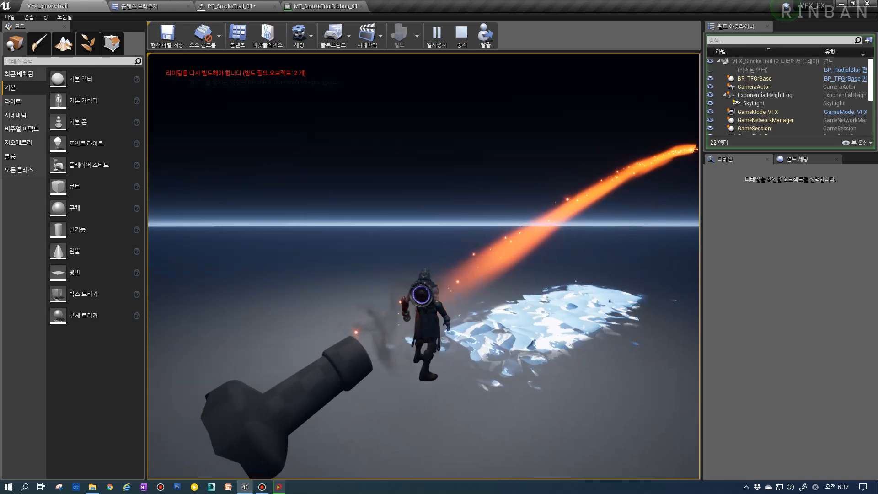
{"action": "key", "text": "Escape"}
Step: Set the In Val of alpha curve point 1 to 1.0 in PT_SmokeTrail_01 and restart the particle preview
{"action": "left_click", "coordinate": [311, 6]}
{"action": "left_click", "coordinate": [229, 6]}
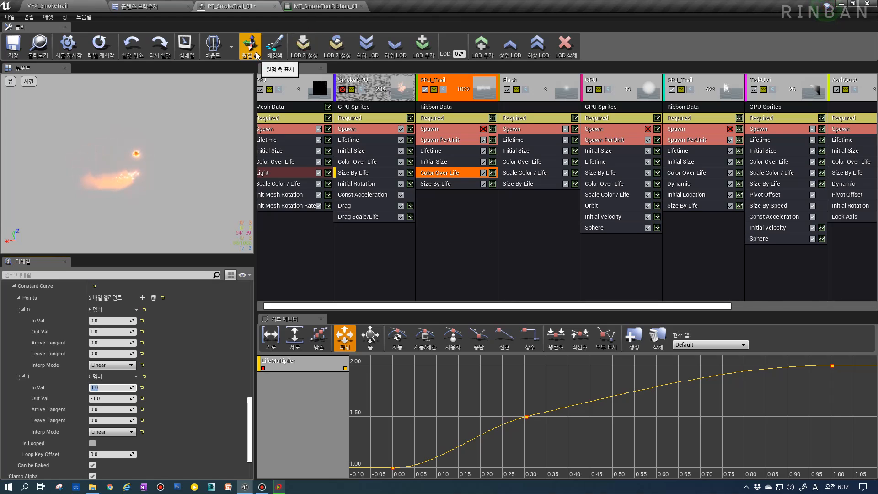
{"action": "left_click", "coordinate": [100, 43]}
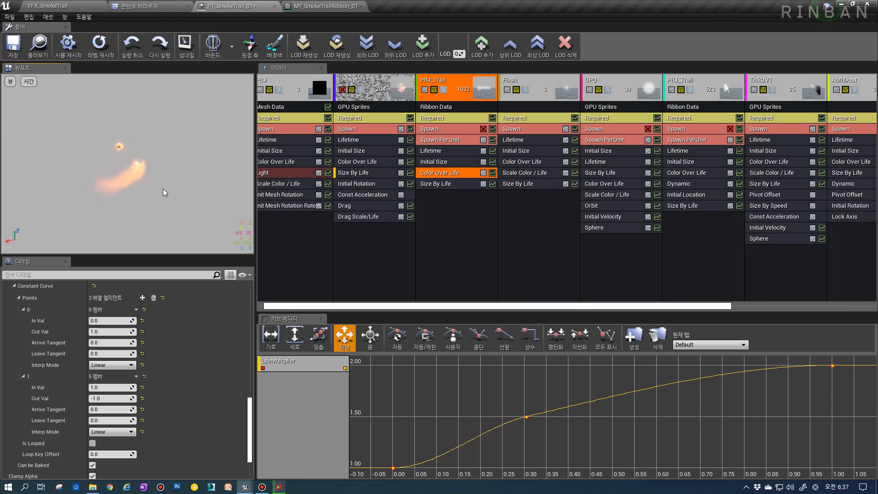
Step: Play the VFX_SmokeTrail level again and move the character to examine the ribbon with the full-length alpha fade
{"action": "left_click", "coordinate": [48, 5]}
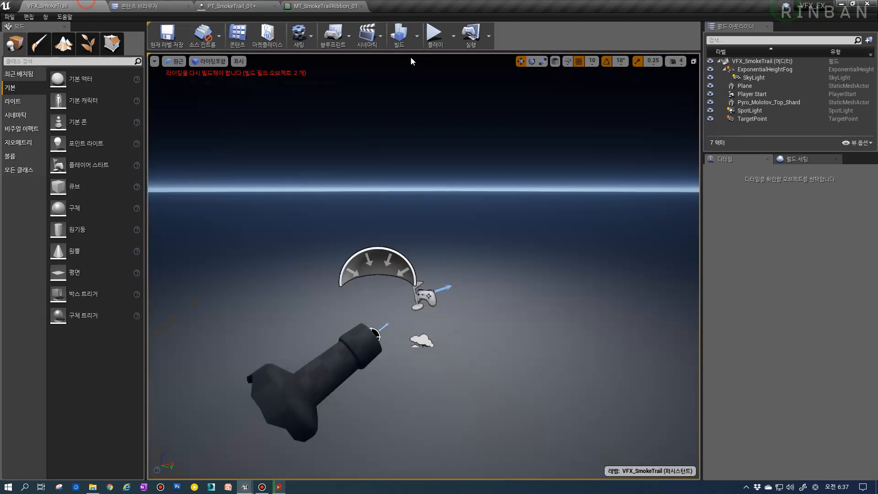
{"action": "left_click", "coordinate": [428, 41]}
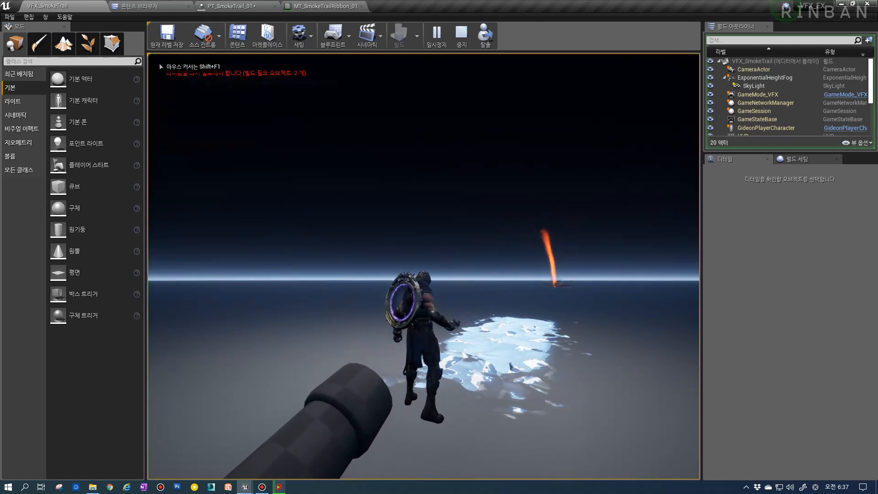
{"action": "key", "text": "a"}
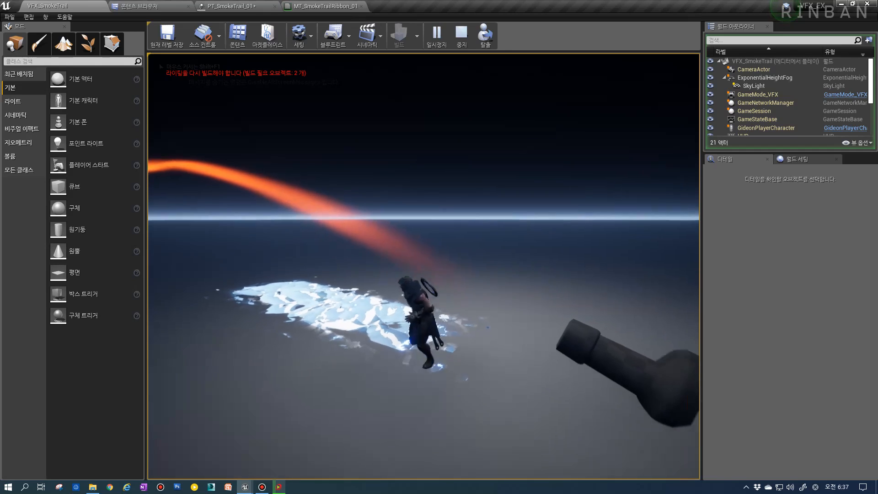
{"action": "key", "text": "Escape"}
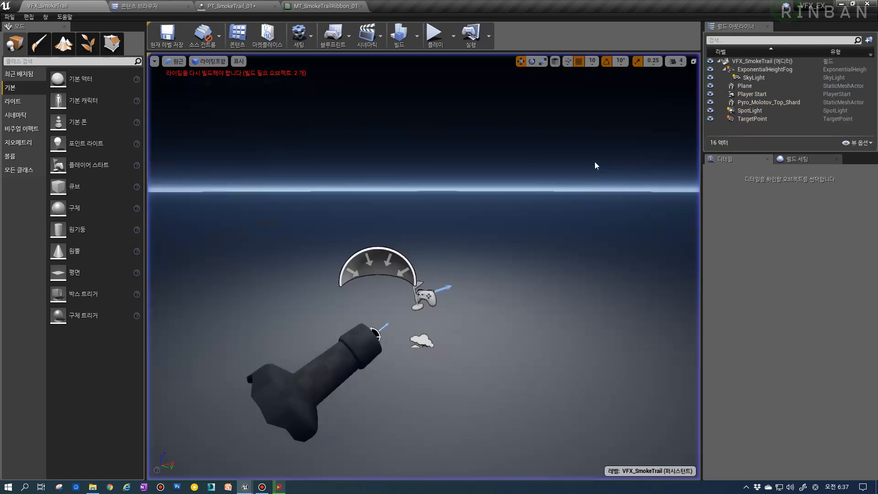
Step: Collapse the Usage and Tessellation settings of MT_SmokeTrailRibbon_01 and review its material settings and node graph
{"action": "left_click", "coordinate": [326, 6]}
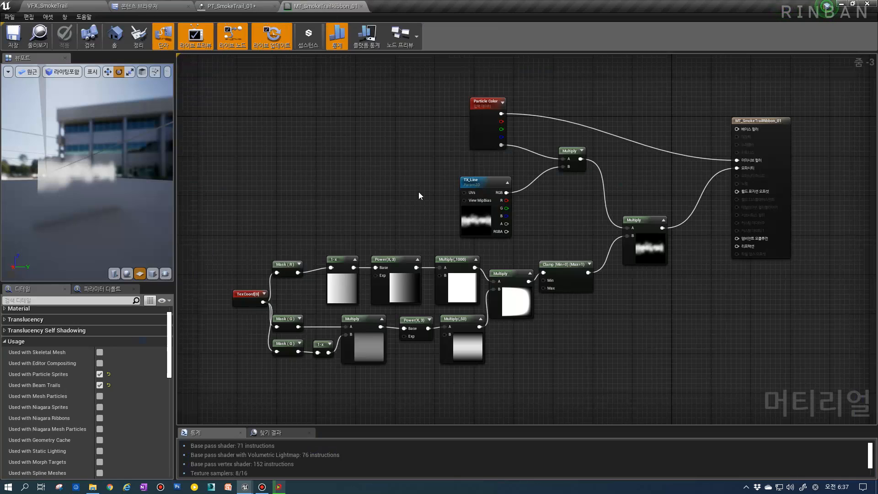
{"action": "left_click", "coordinate": [121, 341]}
{"action": "left_click_drag", "start_coordinate": [243, 188], "coordinate": [652, 349]}
{"action": "left_click", "coordinate": [337, 249]}
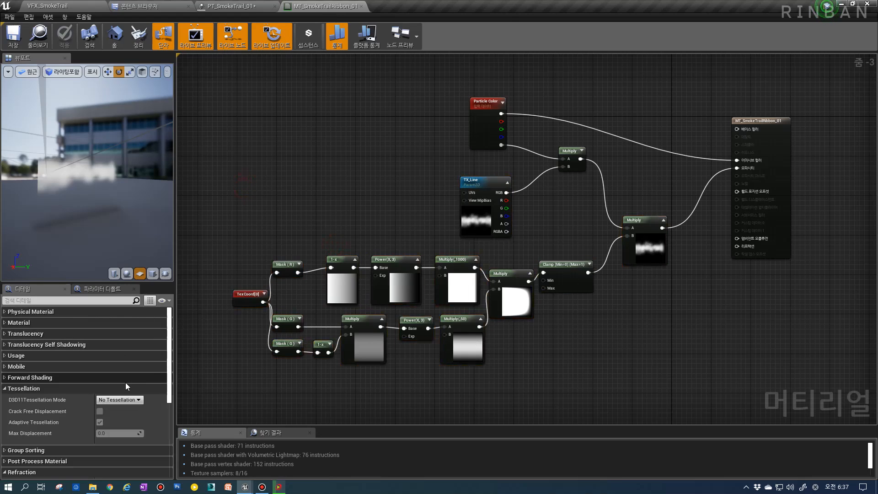
{"action": "right_click_drag", "start_coordinate": [456, 183], "coordinate": [449, 191]}
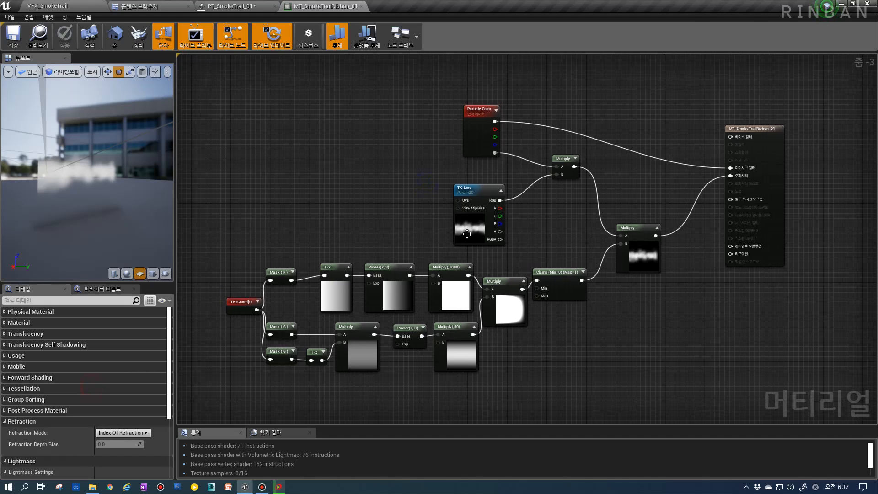
{"action": "left_click_drag", "start_coordinate": [81, 179], "coordinate": [84, 187]}
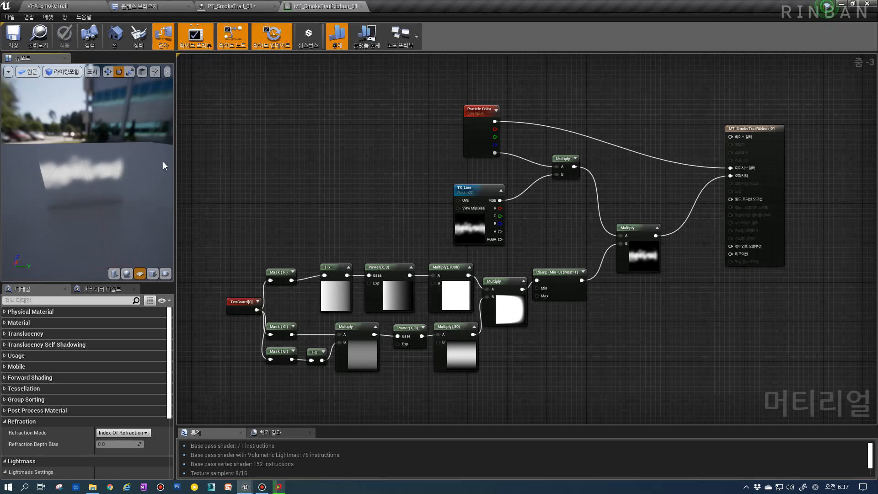
{"action": "right_click_drag", "start_coordinate": [337, 248], "coordinate": [354, 251]}
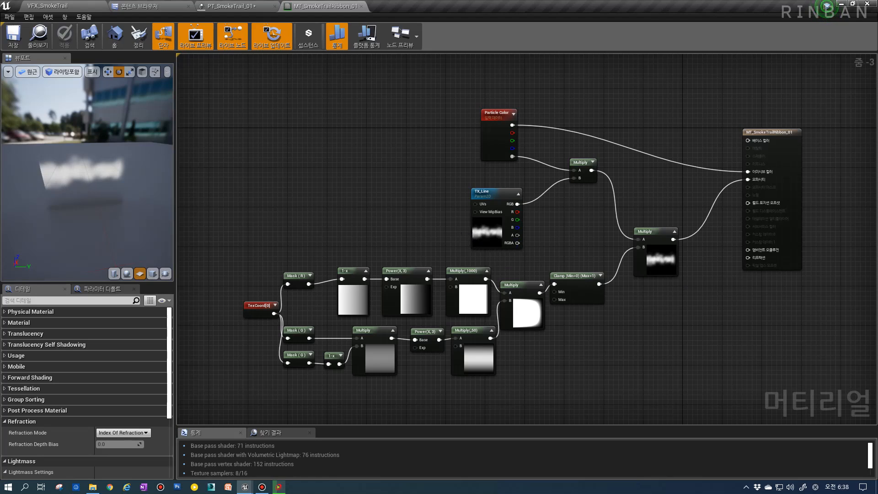
{"action": "left_click_drag", "start_coordinate": [40, 169], "coordinate": [40, 170]}
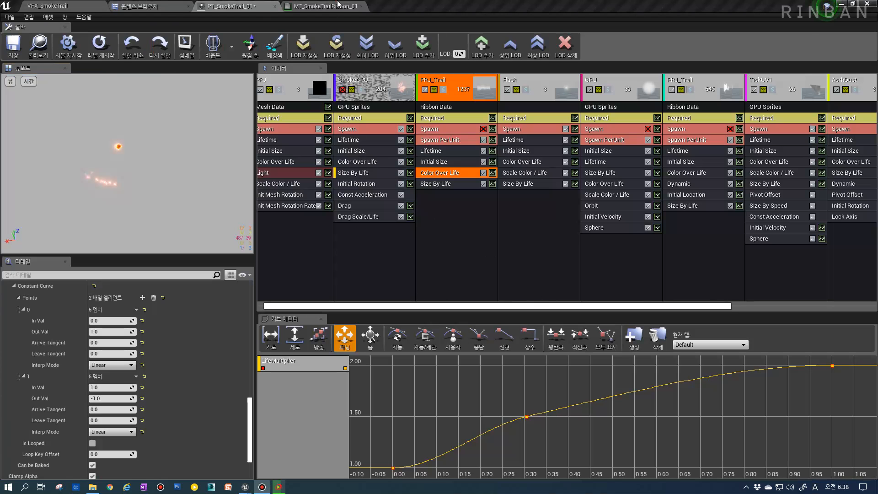
Step: Add a WorldPosition node in an empty area of the MT_SmokeTrailRibbon_01 material graph
{"action": "left_click", "coordinate": [339, 6]}
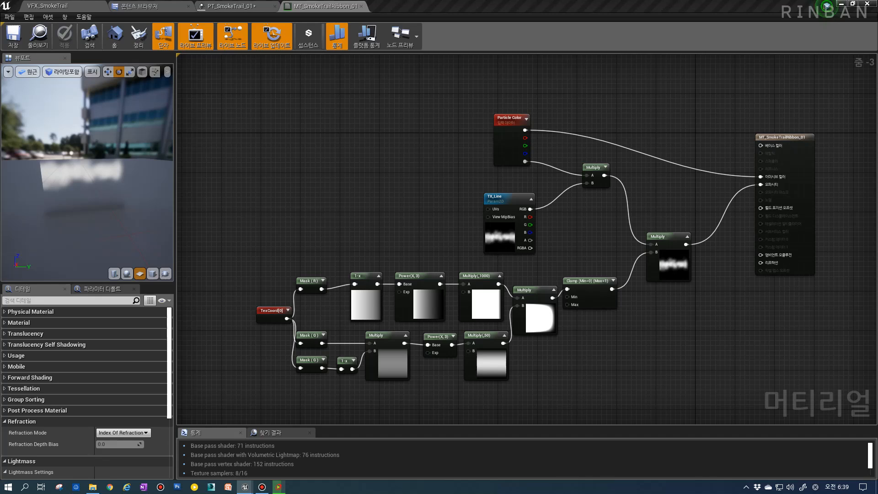
{"action": "right_click_drag", "start_coordinate": [362, 230], "coordinate": [475, 266]}
{"action": "scroll", "coordinate": [391, 217], "scroll_direction": "up", "scroll_amount": 3}
{"action": "right_click", "coordinate": [311, 170]}
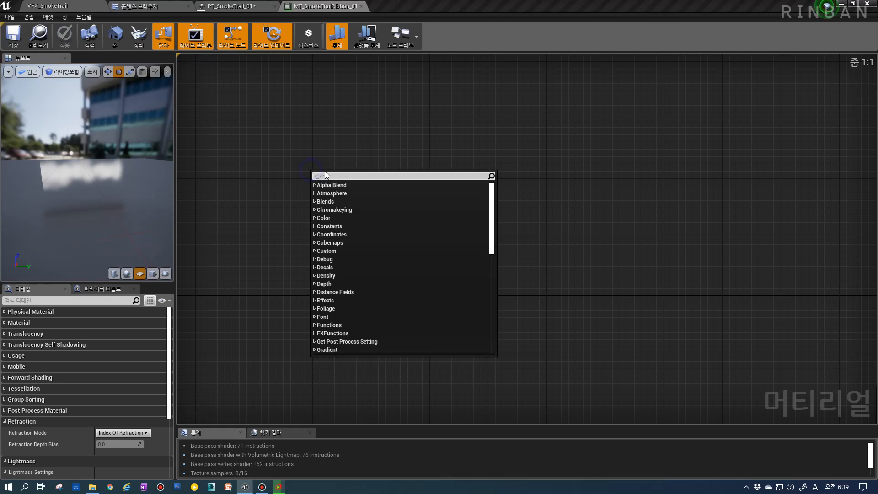
{"action": "type", "text": "POS"}
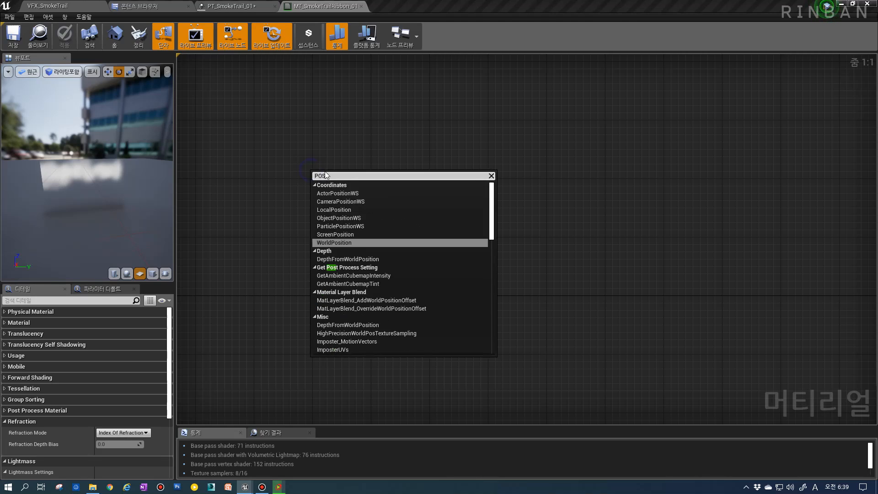
{"action": "key", "text": "Return"}
Step: Feed the absolute world position output into input A of a new Divide node
{"action": "right_click_drag", "start_coordinate": [378, 205], "coordinate": [385, 223]}
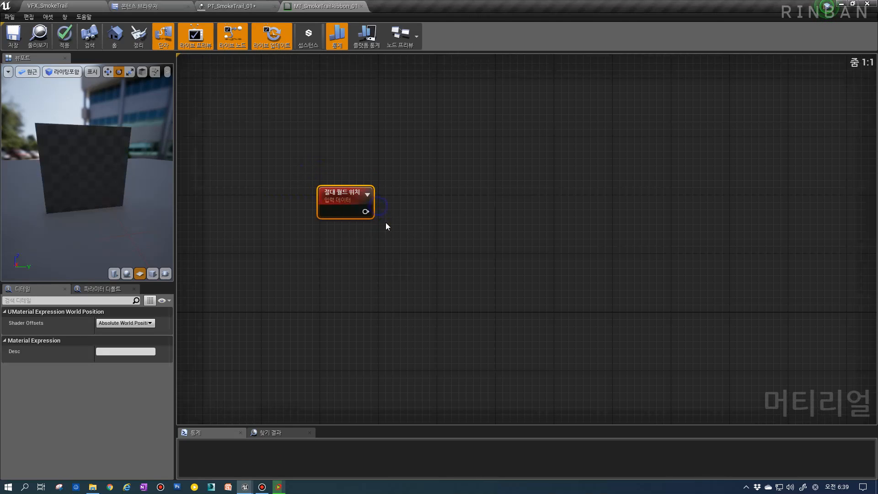
{"action": "left_click_drag", "start_coordinate": [367, 214], "coordinate": [420, 229]}
{"action": "type", "text": "divb"}
{"action": "key", "text": "Return"}
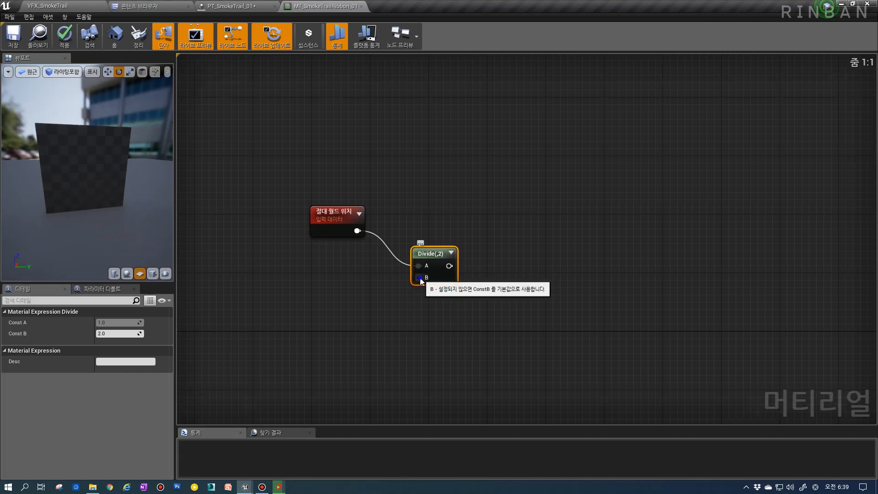
Step: Promote the Divide node's B input to a scalar parameter named Tile with a default value of 512
{"action": "right_click", "coordinate": [419, 277]}
{"action": "left_click", "coordinate": [440, 287]}
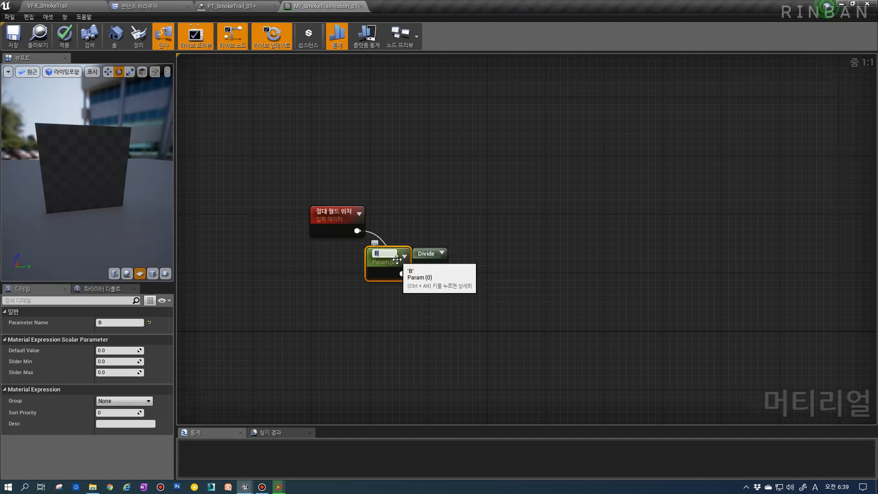
{"action": "key", "text": "BackSpace"}
{"action": "key", "text": "BackSpace"}
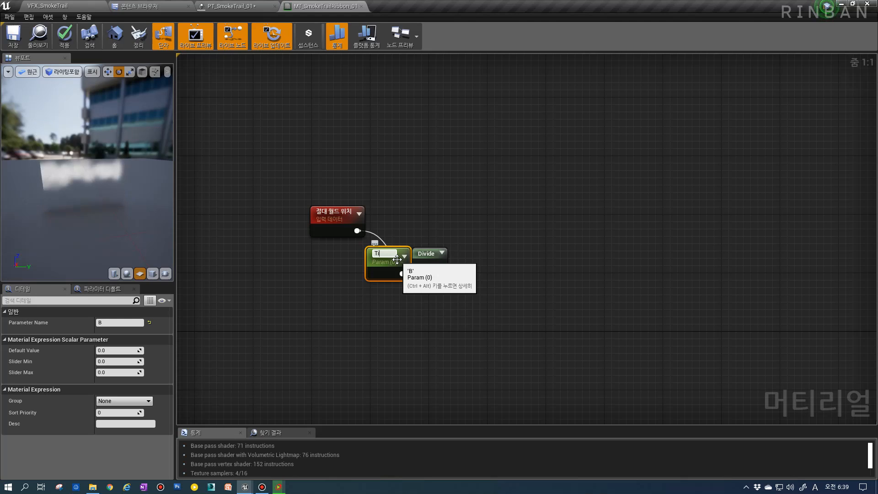
{"action": "left_click_drag", "start_coordinate": [397, 259], "coordinate": [365, 270]}
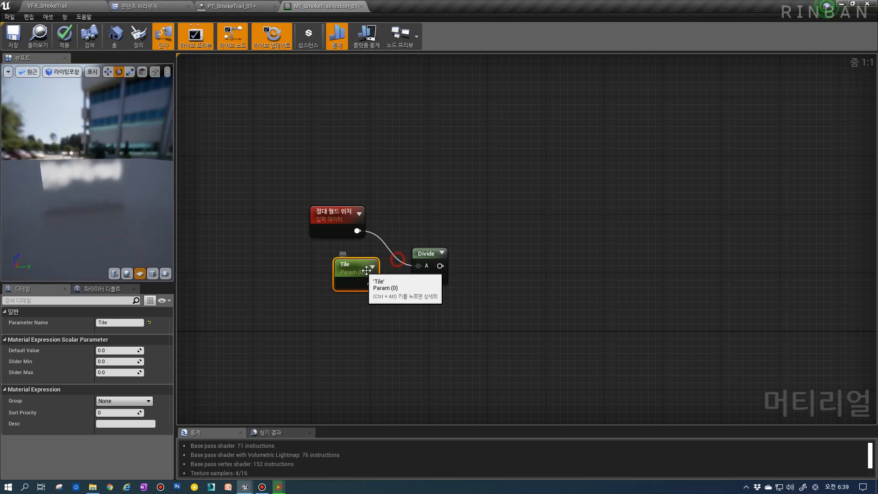
{"action": "left_click", "coordinate": [118, 351]}
{"action": "type", "text": "512"}
{"action": "key", "text": "Return"}
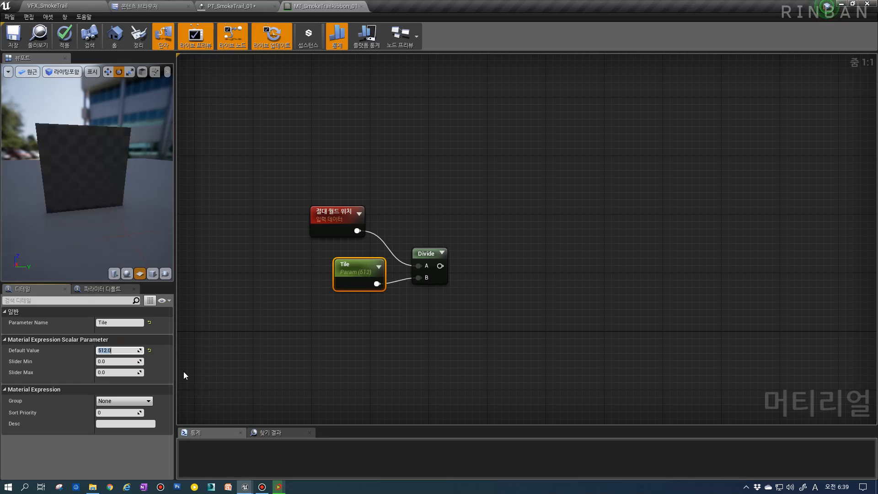
Step: Connect the Divide output to a new ComponentMask node with R and G enabled and place it above the Divide node
{"action": "right_click_drag", "start_coordinate": [493, 237], "coordinate": [455, 205]}
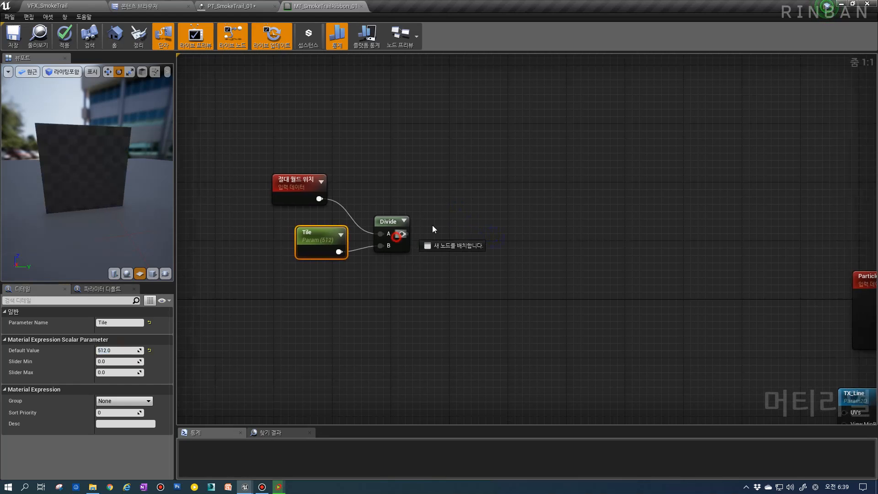
{"action": "left_click_drag", "start_coordinate": [433, 226], "coordinate": [438, 225]}
{"action": "type", "text": "com"}
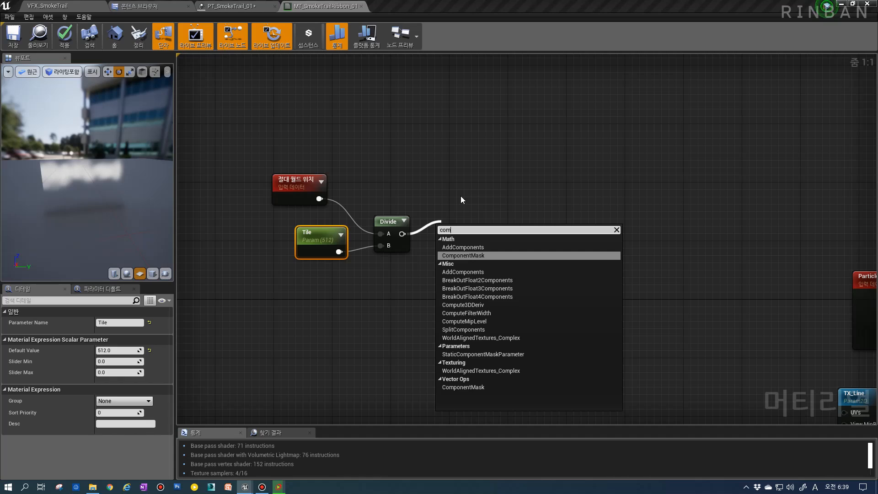
{"action": "key", "text": "Return"}
{"action": "left_click_drag", "start_coordinate": [462, 231], "coordinate": [457, 154]}
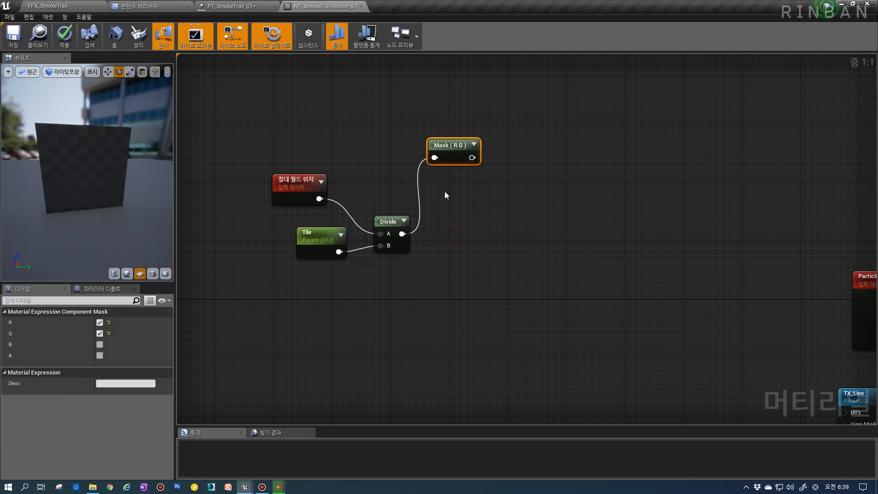
Step: Duplicate the R G component mask twice and place the copies below the original
{"action": "key", "text": "ctrl+c"}
{"action": "left_click", "coordinate": [441, 196]}
{"action": "key", "text": "ctrl+v"}
{"action": "left_click", "coordinate": [428, 261]}
{"action": "key", "text": "ctrl+v"}
Step: Set the middle mask to the R and B channels and the lowest mask to G and B
{"action": "left_click", "coordinate": [445, 234]}
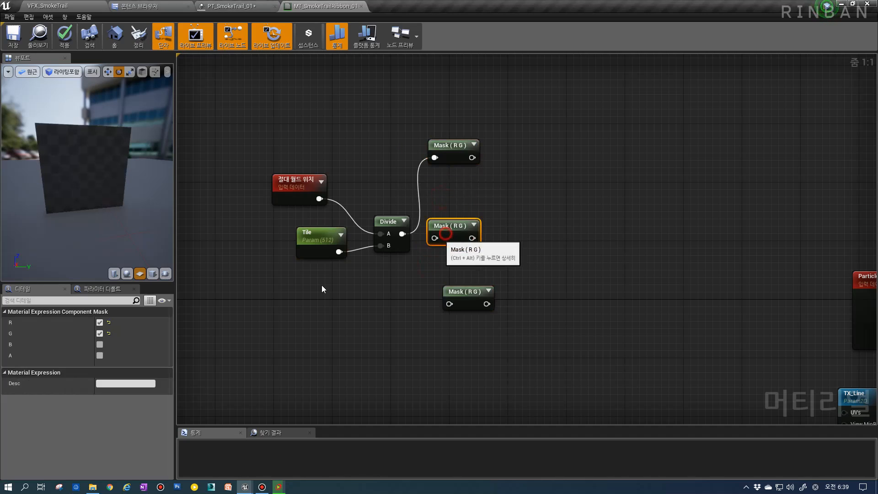
{"action": "left_click", "coordinate": [100, 333]}
{"action": "left_click", "coordinate": [100, 344]}
{"action": "left_click_drag", "start_coordinate": [480, 288], "coordinate": [473, 288]}
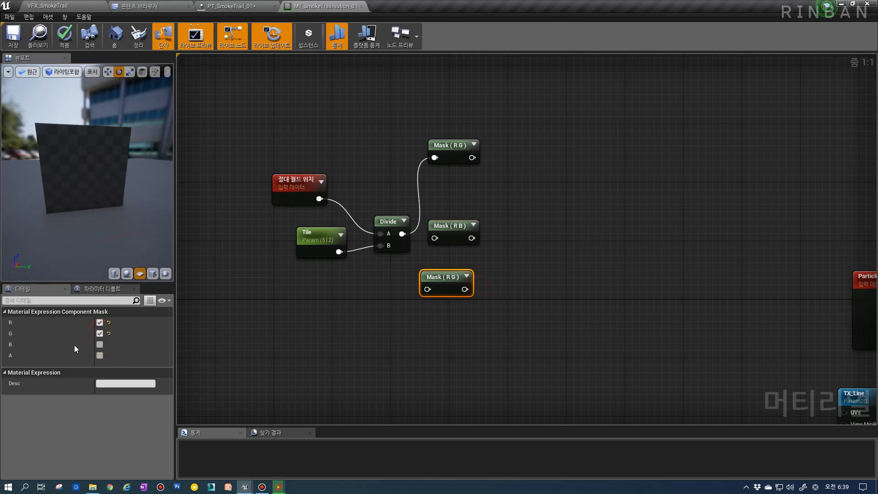
{"action": "left_click", "coordinate": [99, 322]}
{"action": "left_click", "coordinate": [99, 344]}
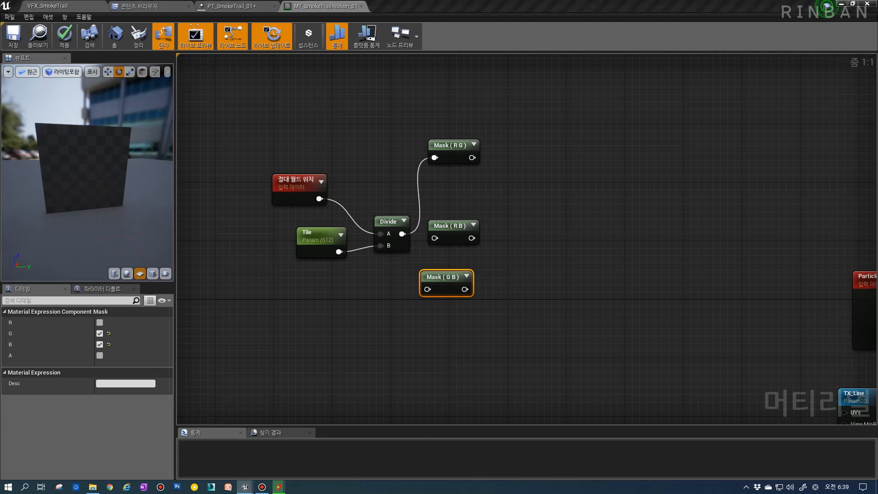
Step: Connect the Divide output to the R B and G B masks and align the G B mask beneath the others
{"action": "left_click_drag", "start_coordinate": [402, 234], "coordinate": [437, 239]}
{"action": "left_click_drag", "start_coordinate": [402, 234], "coordinate": [430, 290]}
{"action": "left_click_drag", "start_coordinate": [443, 275], "coordinate": [457, 282]}
Step: Select TX_duststep_n_01 in the 1_QnA Texture folder and add it as a Texture Sample beside the masks in MT_SmokeTrailRibbon_01
{"action": "right_click_drag", "start_coordinate": [522, 213], "coordinate": [487, 271]}
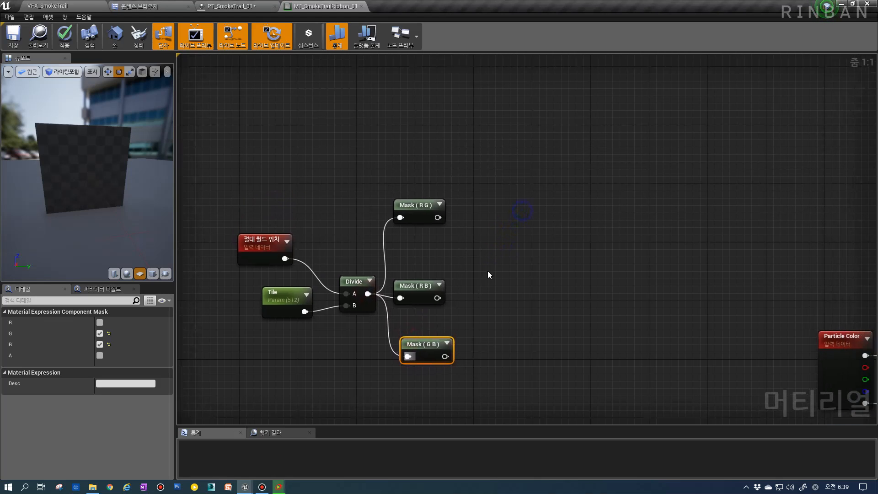
{"action": "scroll", "coordinate": [503, 230], "scroll_direction": "down", "scroll_amount": 1}
{"action": "right_click_drag", "start_coordinate": [522, 354], "coordinate": [415, 71]}
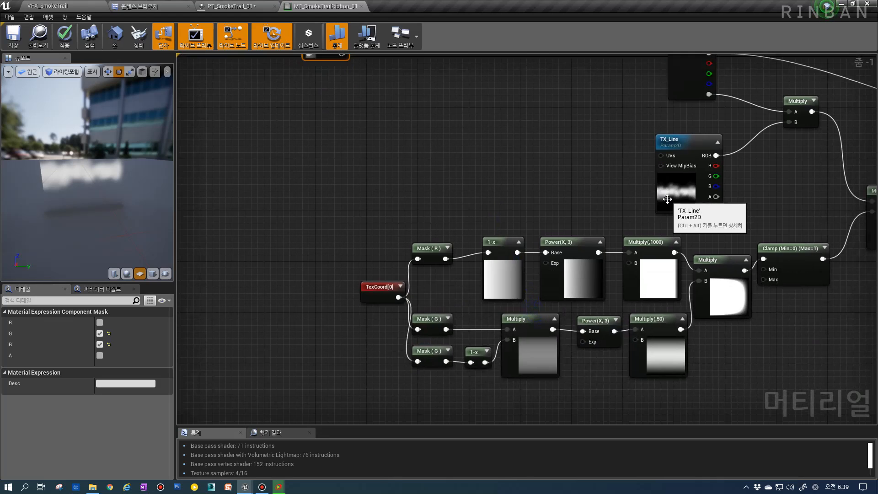
{"action": "right_click_drag", "start_coordinate": [650, 195], "coordinate": [506, 282]}
{"action": "double_click", "coordinate": [536, 280]}
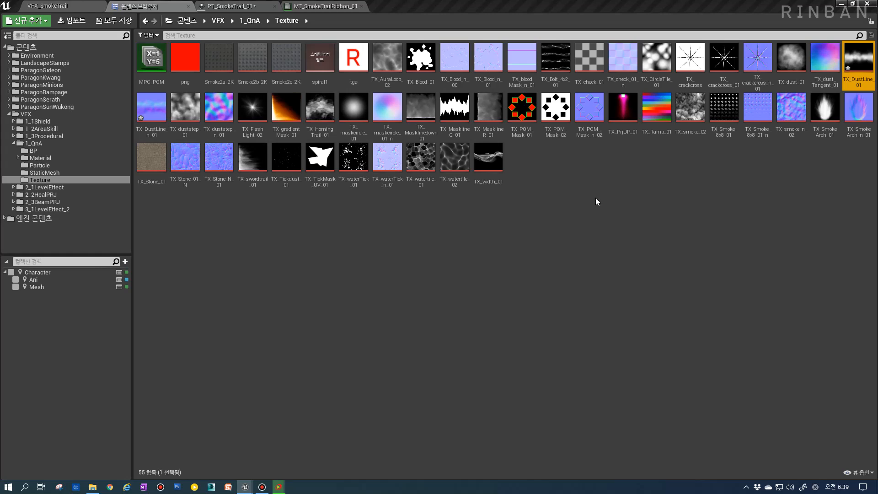
{"action": "left_click", "coordinate": [226, 112]}
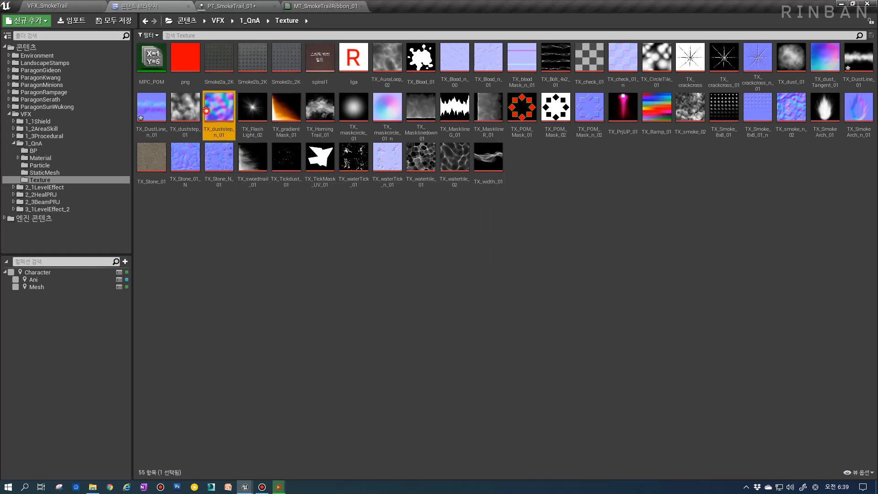
{"action": "left_click", "coordinate": [320, 6]}
{"action": "right_click_drag", "start_coordinate": [355, 173], "coordinate": [435, 249]}
{"action": "scroll", "coordinate": [432, 247], "scroll_direction": "down", "scroll_amount": 3}
{"action": "left_click", "coordinate": [354, 202]}
{"action": "scroll", "coordinate": [380, 214], "scroll_direction": "up", "scroll_amount": 4}
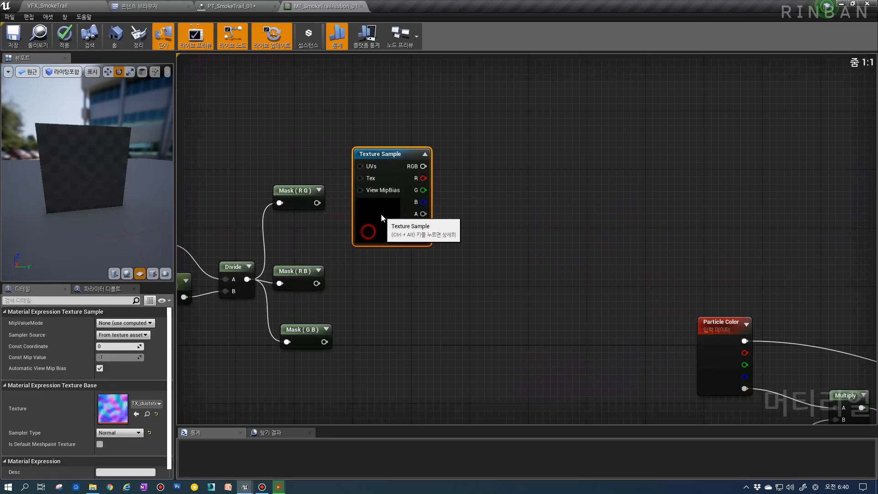
Step: Duplicate the TX_duststep_n_01 Texture Sample twice and arrange the three samples in a column beside the masks
{"action": "left_click_drag", "start_coordinate": [381, 211], "coordinate": [383, 187]}
{"action": "key", "text": "ctrl+c"}
{"action": "key", "text": "ctrl+v"}
{"action": "key", "text": "ctrl+v"}
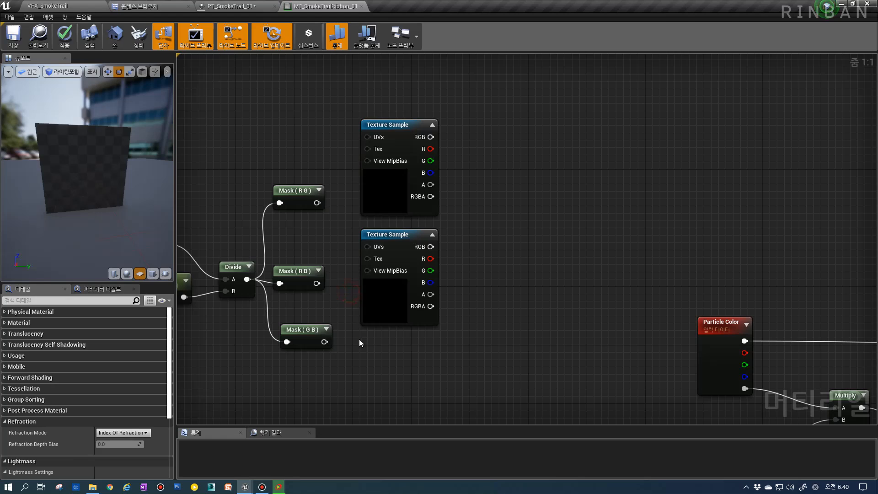
{"action": "left_click_drag", "start_coordinate": [346, 362], "coordinate": [374, 271]}
Step: Connect the R G, R B and G B masks to the UVs of the upper, middle and lower Texture Samples respectively
{"action": "left_click_drag", "start_coordinate": [317, 202], "coordinate": [367, 137]}
{"action": "left_click_drag", "start_coordinate": [316, 283], "coordinate": [368, 247]}
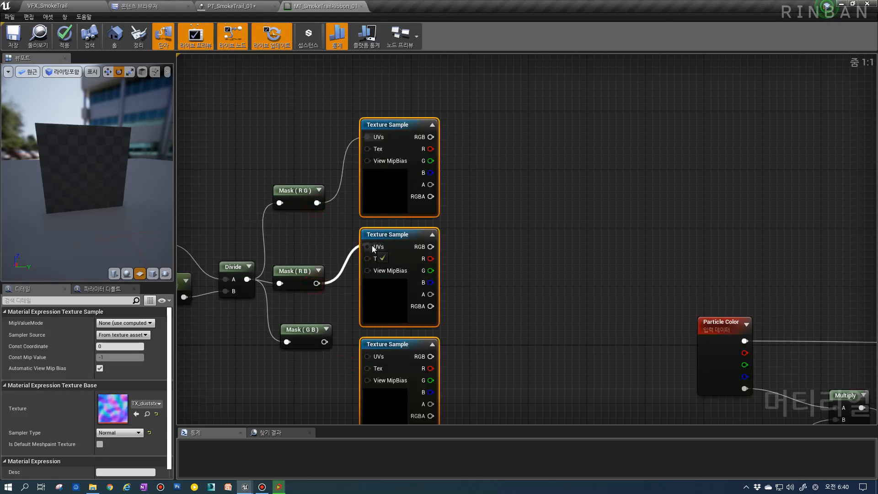
{"action": "left_click_drag", "start_coordinate": [324, 341], "coordinate": [368, 357]}
Step: Add an Add node that sums the RGB outputs of the upper and middle Texture Samples
{"action": "right_click_drag", "start_coordinate": [505, 330], "coordinate": [471, 282]}
{"action": "left_click", "coordinate": [441, 135]}
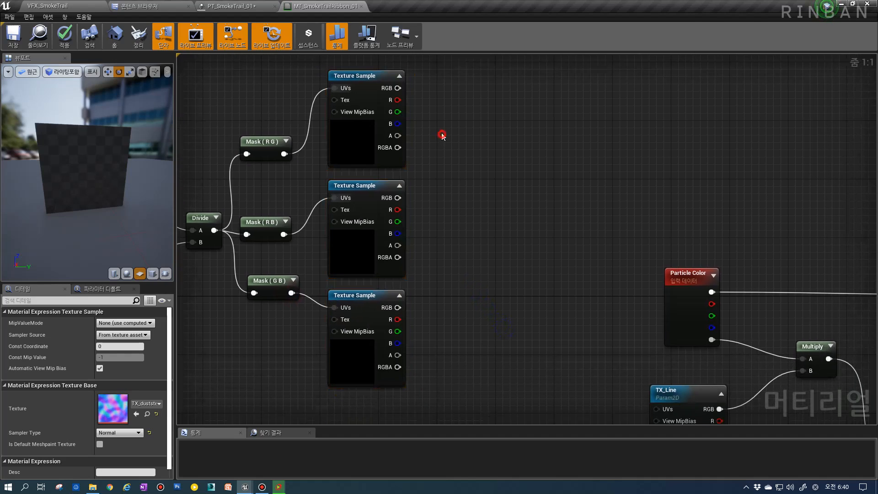
{"action": "key", "text": "a"}
{"action": "left_click", "coordinate": [426, 113]}
{"action": "left_click_drag", "start_coordinate": [398, 88], "coordinate": [434, 133]}
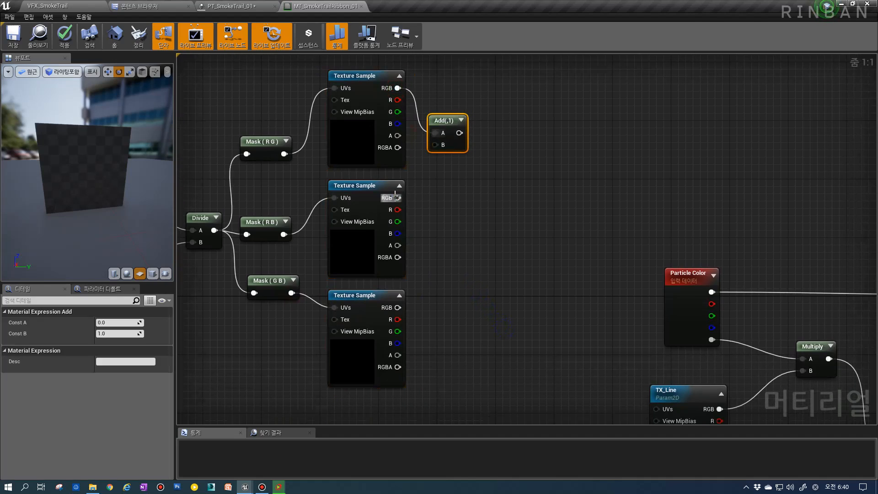
{"action": "left_click_drag", "start_coordinate": [397, 197], "coordinate": [503, 243]}
Step: Add a second Add node that sums the first Add result and the lower Texture Sample's RGB output
{"action": "left_click", "coordinate": [491, 215]}
{"action": "key", "text": "a"}
{"action": "left_click", "coordinate": [496, 225]}
{"action": "left_click_drag", "start_coordinate": [397, 307], "coordinate": [503, 256]}
Step: Connect the second Add output to a new TransformVector node from Tangent Space to World Space and move it slightly up
{"action": "right_click_drag", "start_coordinate": [511, 257], "coordinate": [385, 286]}
{"action": "left_click_drag", "start_coordinate": [399, 274], "coordinate": [479, 229]}
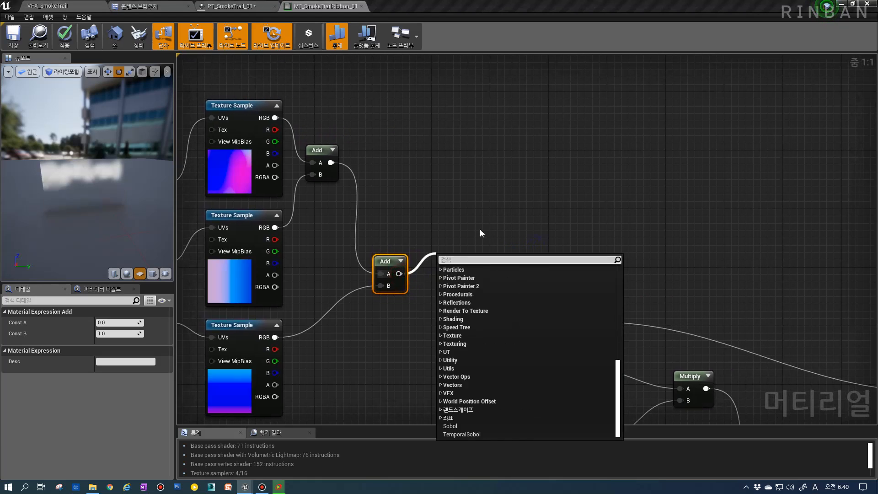
{"action": "type", "text": "trans"}
{"action": "key", "text": "Return"}
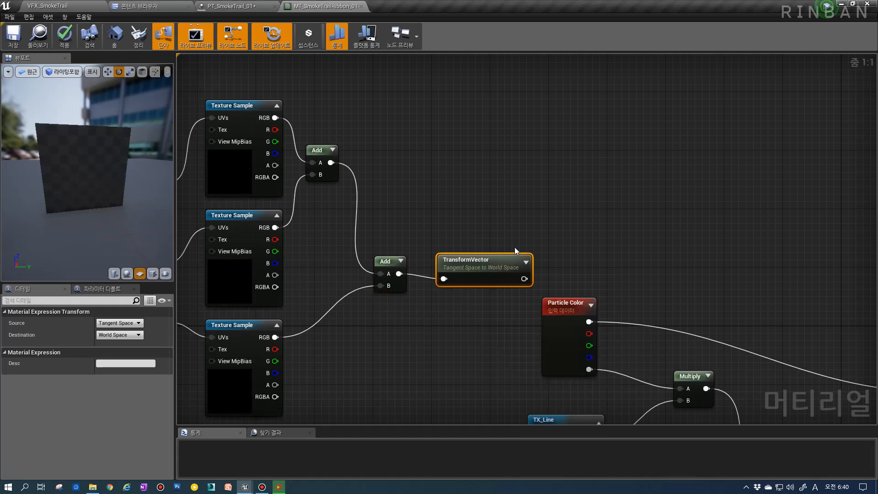
{"action": "left_click_drag", "start_coordinate": [481, 259], "coordinate": [476, 223]}
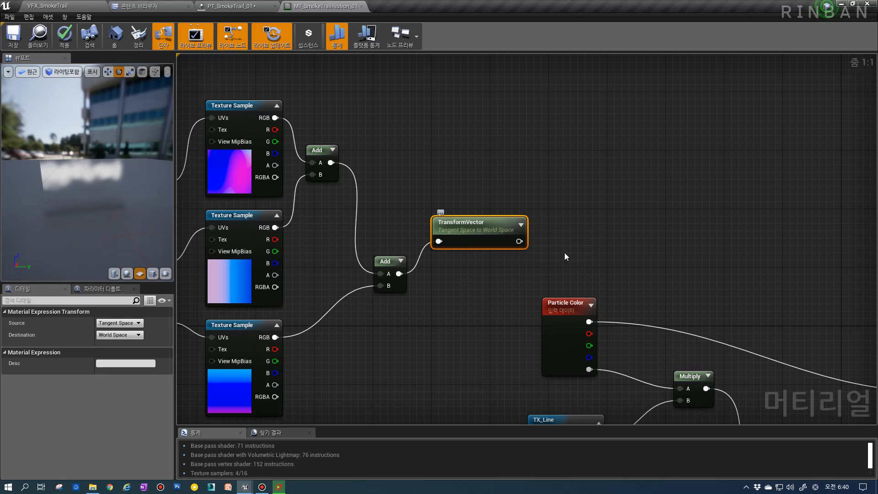
Step: Connect the TransformVector output to a new Normalize node
{"action": "right_click_drag", "start_coordinate": [565, 252], "coordinate": [514, 252]}
{"action": "left_click_drag", "start_coordinate": [468, 241], "coordinate": [561, 247]}
{"action": "type", "text": "norl"}
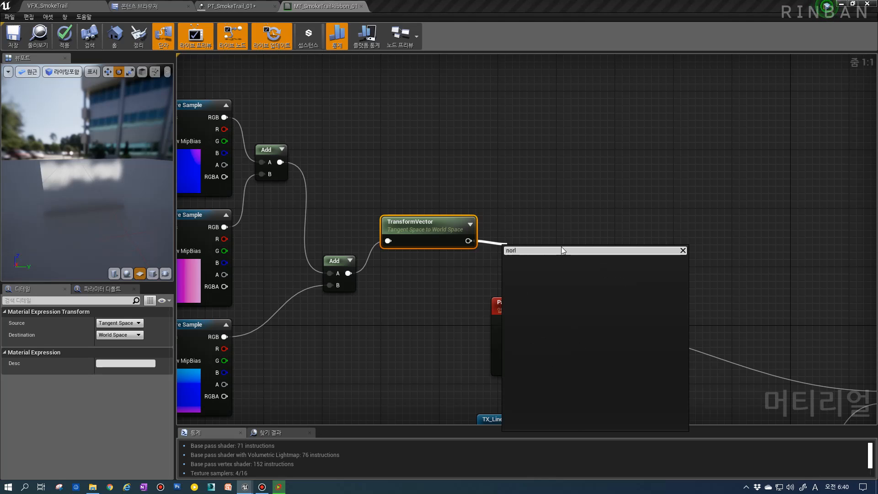
{"action": "key", "text": "BackSpace"}
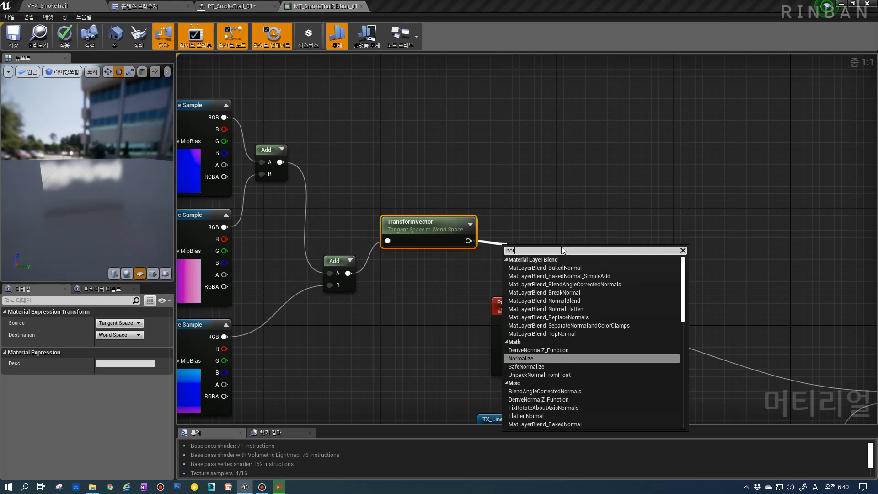
{"action": "type", "text": "mali"}
{"action": "key", "text": "Return"}
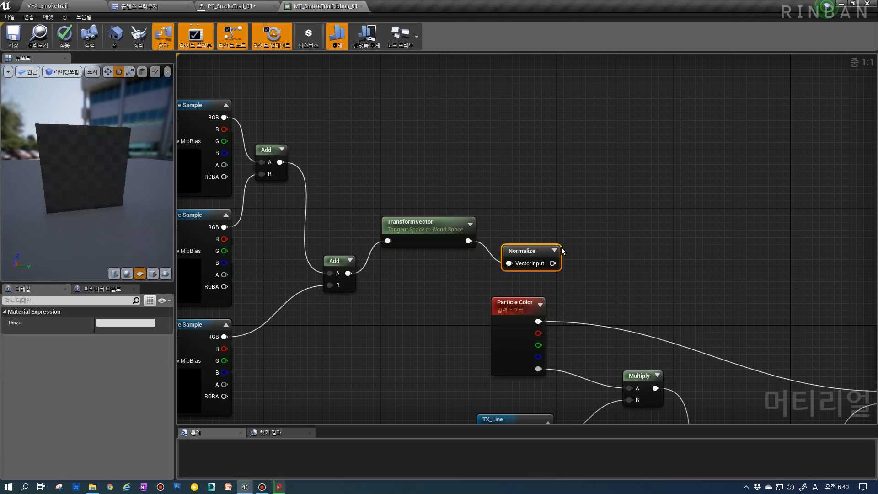
Step: Select the new world-position texture nodes together and move them up and away from the existing opacity nodes
{"action": "scroll", "coordinate": [406, 234], "scroll_direction": "down", "scroll_amount": 5}
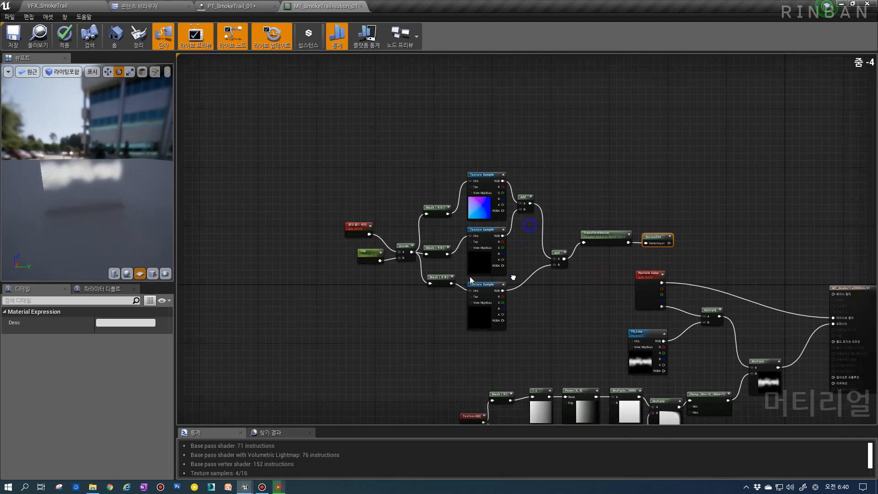
{"action": "left_click", "coordinate": [266, 147]}
{"action": "left_click_drag", "start_coordinate": [307, 173], "coordinate": [510, 291]}
{"action": "left_click_drag", "start_coordinate": [502, 218], "coordinate": [461, 196]}
{"action": "left_click_drag", "start_coordinate": [565, 224], "coordinate": [548, 213]}
{"action": "scroll", "coordinate": [500, 205], "scroll_direction": "up", "scroll_amount": 4}
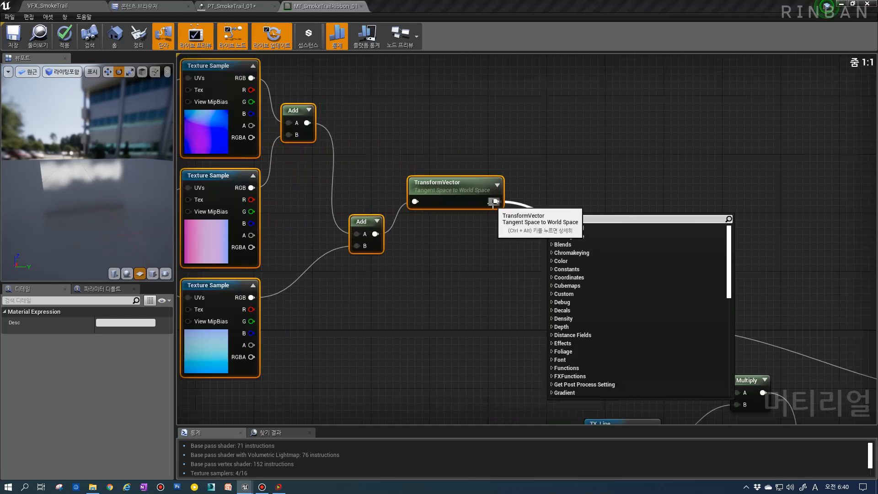
Step: Add a Normalize node fed by TransformVector, and line up the TransformVector, Normalize and second Add nodes
{"action": "left_click", "coordinate": [548, 196]}
{"action": "left_click_drag", "start_coordinate": [634, 230], "coordinate": [551, 191]}
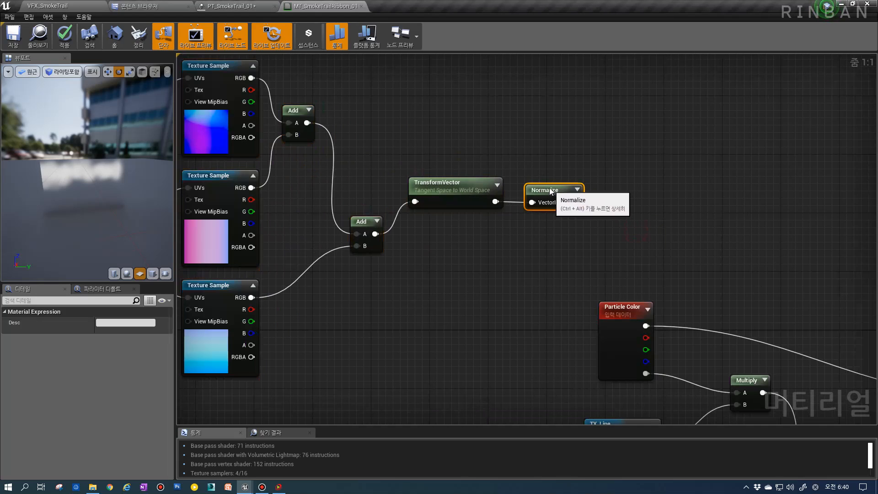
{"action": "left_click_drag", "start_coordinate": [433, 184], "coordinate": [418, 155]}
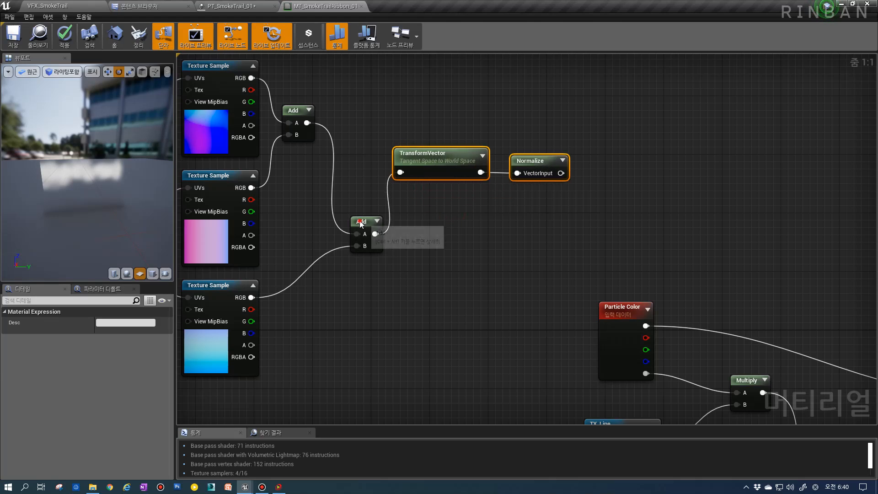
{"action": "left_click_drag", "start_coordinate": [359, 222], "coordinate": [337, 182]}
{"action": "left_click", "coordinate": [541, 204]}
Step: Connect the Normalize output to the A input of a new Dot node
{"action": "right_click_drag", "start_coordinate": [543, 204], "coordinate": [463, 235]}
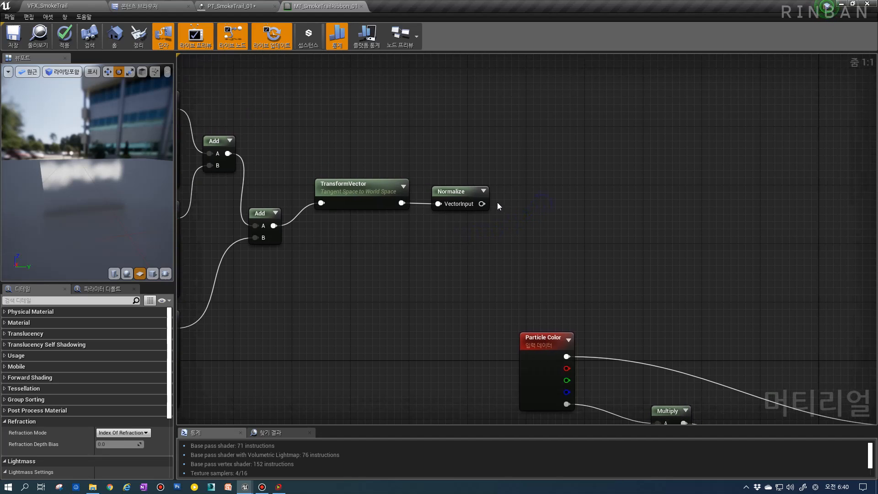
{"action": "left_click_drag", "start_coordinate": [481, 204], "coordinate": [502, 222]}
{"action": "type", "text": "dot"}
{"action": "key", "text": "Return"}
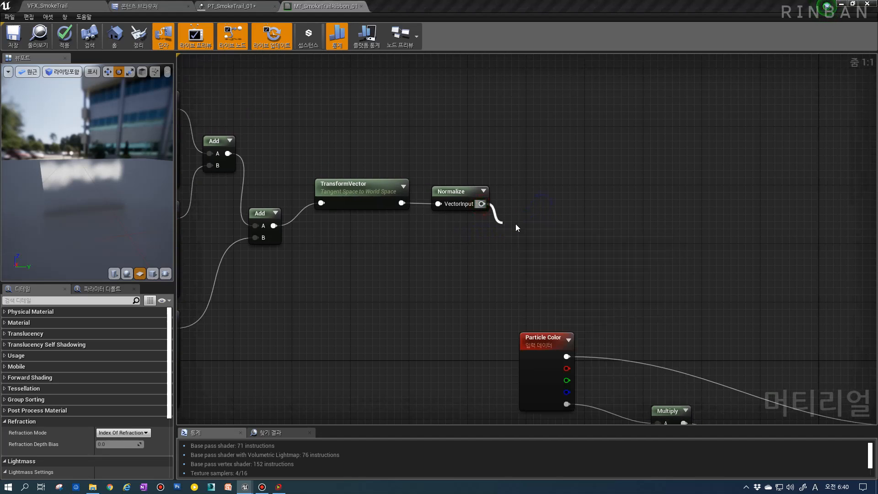
Step: Connect a new Constant3Vector to the Dot node's B input and set its value to 0,0,1
{"action": "right_click_drag", "start_coordinate": [458, 250], "coordinate": [466, 260]}
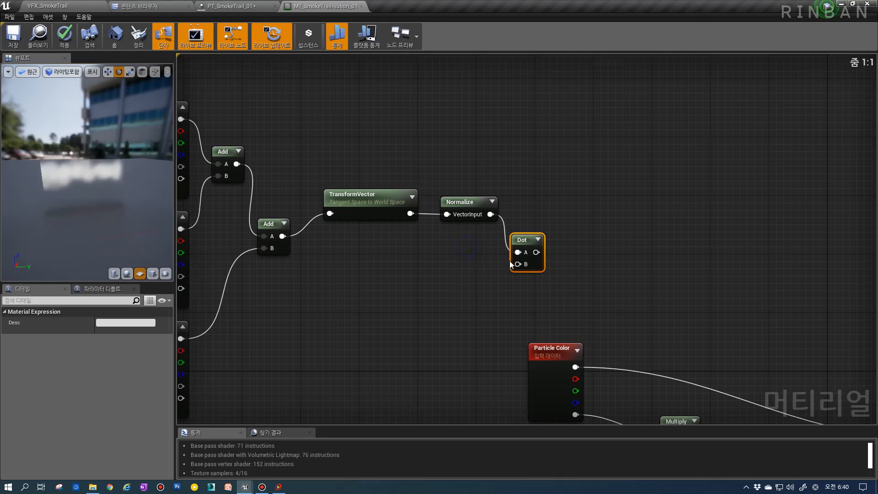
{"action": "key", "text": "3"}
{"action": "left_click", "coordinate": [447, 254]}
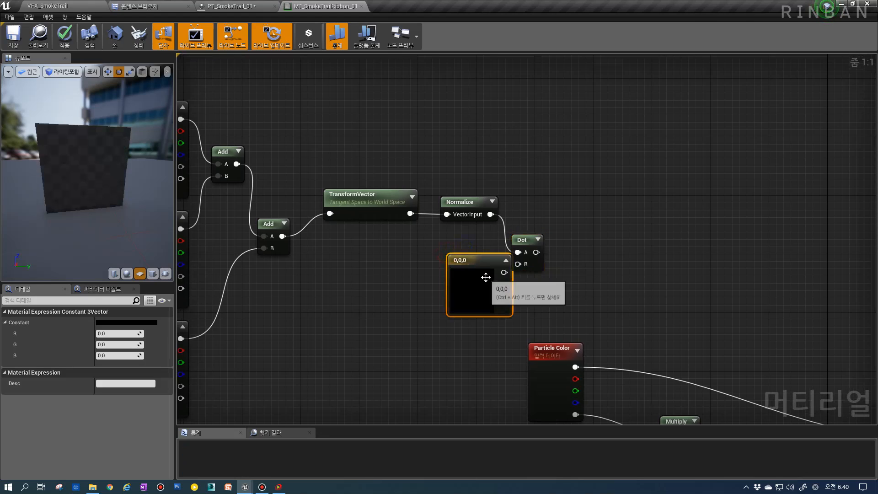
{"action": "left_click_drag", "start_coordinate": [504, 272], "coordinate": [517, 264]}
{"action": "left_click_drag", "start_coordinate": [479, 288], "coordinate": [449, 281]}
{"action": "left_click", "coordinate": [118, 361]}
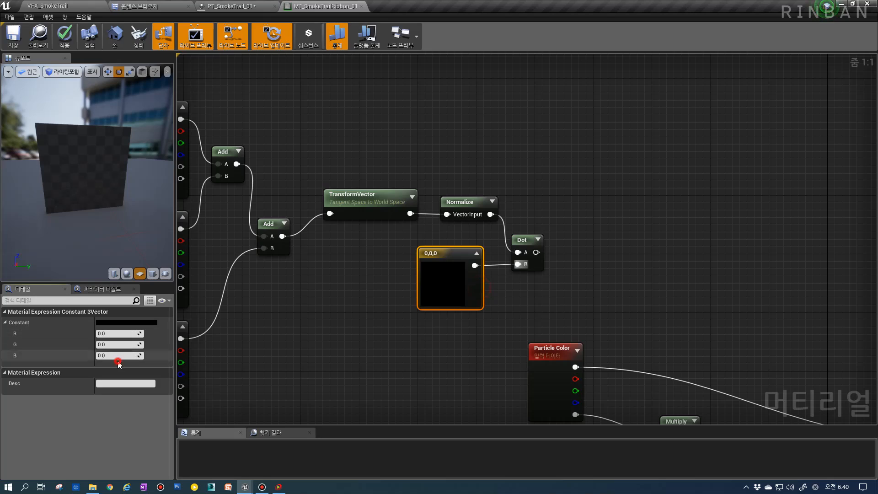
{"action": "type", "text": "1"}
{"action": "key", "text": "Return"}
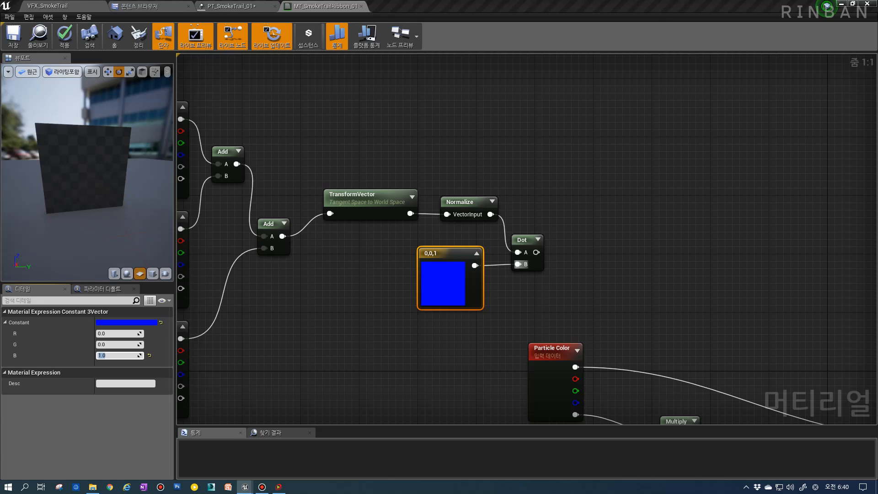
Step: Connect the Dot output to the A input of a new Divide node
{"action": "right_click_drag", "start_coordinate": [544, 233], "coordinate": [578, 253]}
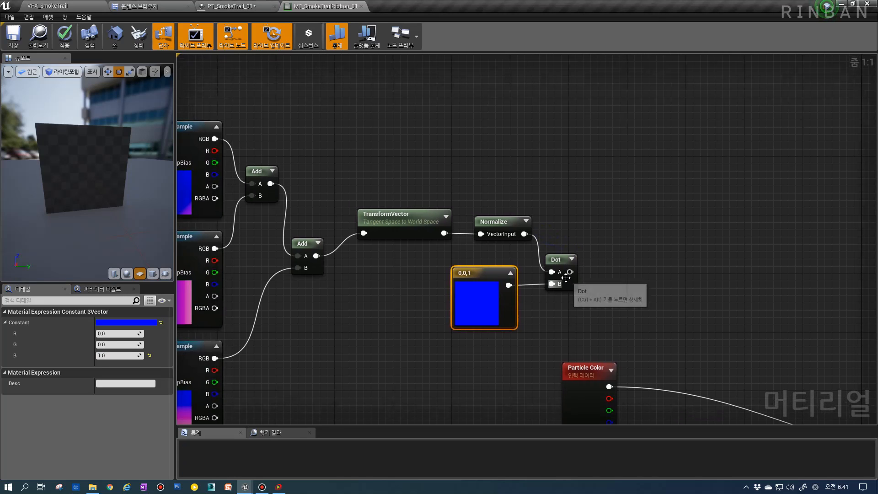
{"action": "left_click_drag", "start_coordinate": [570, 272], "coordinate": [604, 273]}
{"action": "type", "text": "div"}
{"action": "key", "text": "Return"}
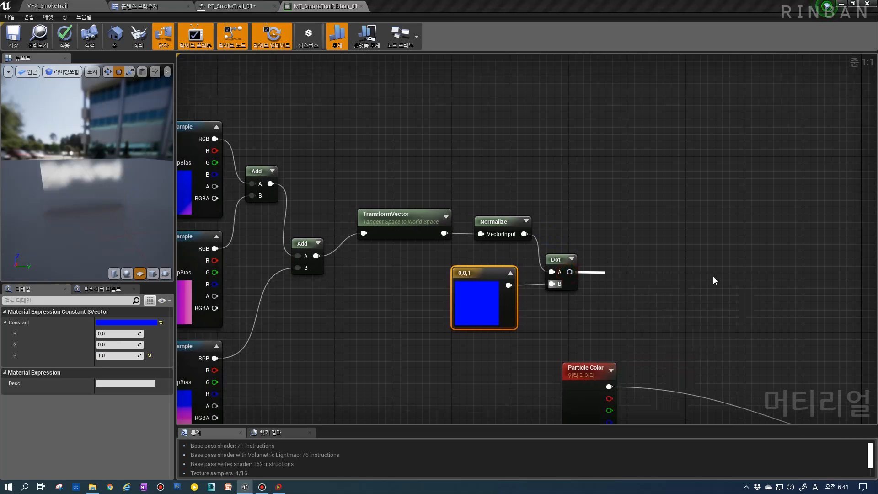
Step: Promote the Divide node's B input to a scalar parameter named Div with a default value of 1
{"action": "right_click", "coordinate": [611, 303]}
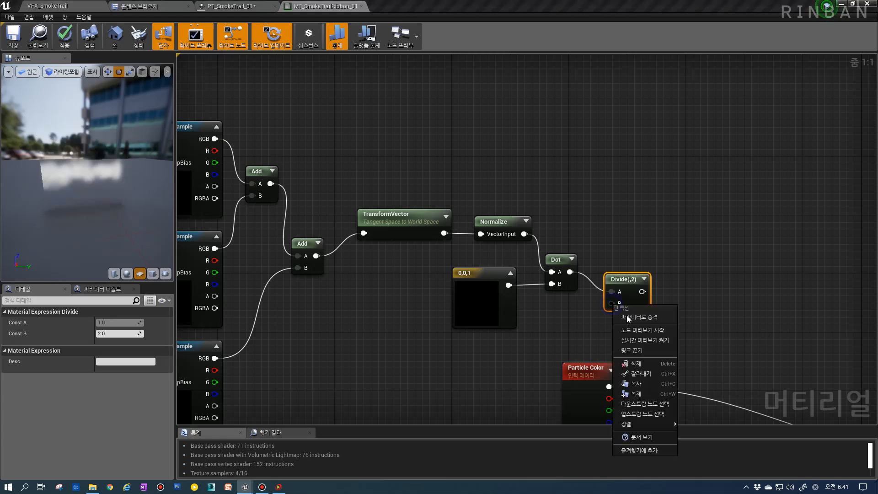
{"action": "left_click", "coordinate": [647, 315]}
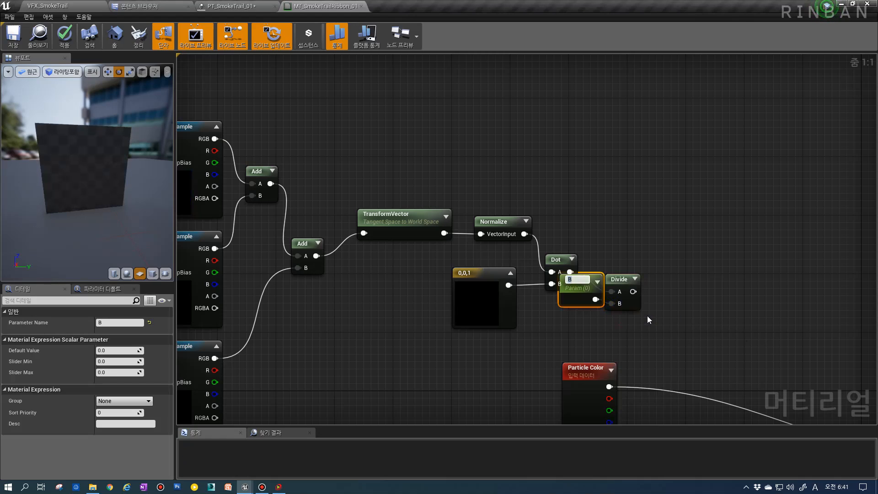
{"action": "type", "text": "Div"}
{"action": "key", "text": "Return"}
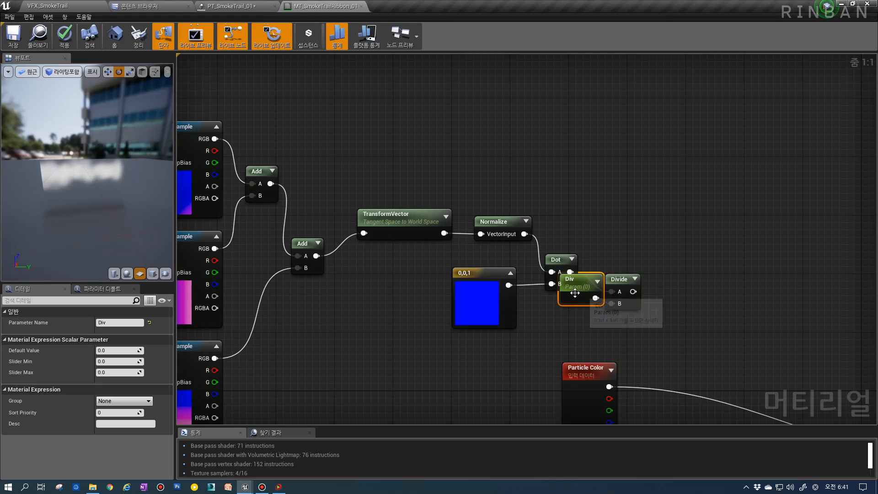
{"action": "left_click_drag", "start_coordinate": [574, 293], "coordinate": [548, 330]}
{"action": "left_click", "coordinate": [116, 350]}
{"action": "type", "text": "1"}
{"action": "key", "text": "Return"}
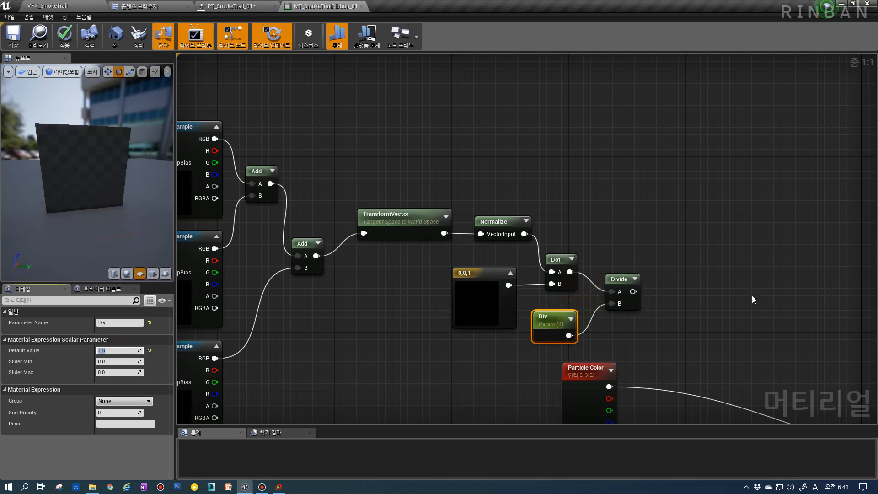
Step: Add a Lerp node with the Divide output as its Alpha and set its Const A to 0.4
{"action": "right_click_drag", "start_coordinate": [651, 283], "coordinate": [600, 272]}
{"action": "left_click", "coordinate": [605, 244]}
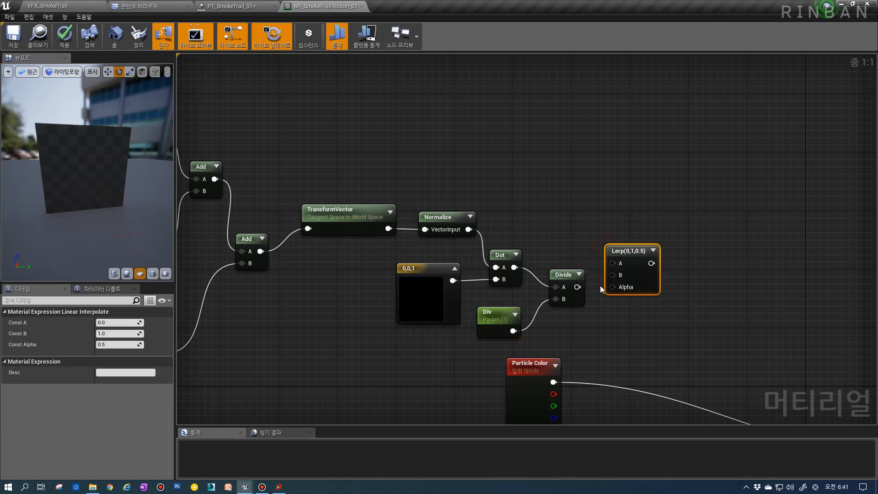
{"action": "left_click_drag", "start_coordinate": [620, 288], "coordinate": [620, 286]}
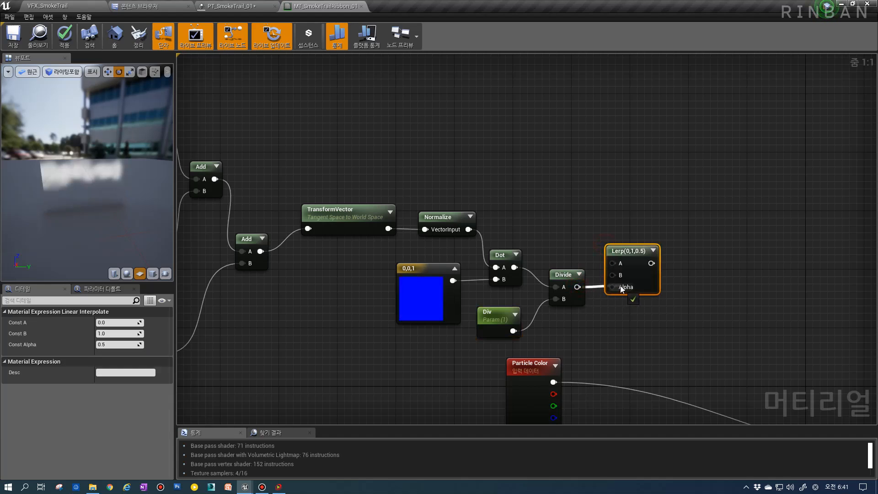
{"action": "left_click_drag", "start_coordinate": [627, 250], "coordinate": [652, 252]}
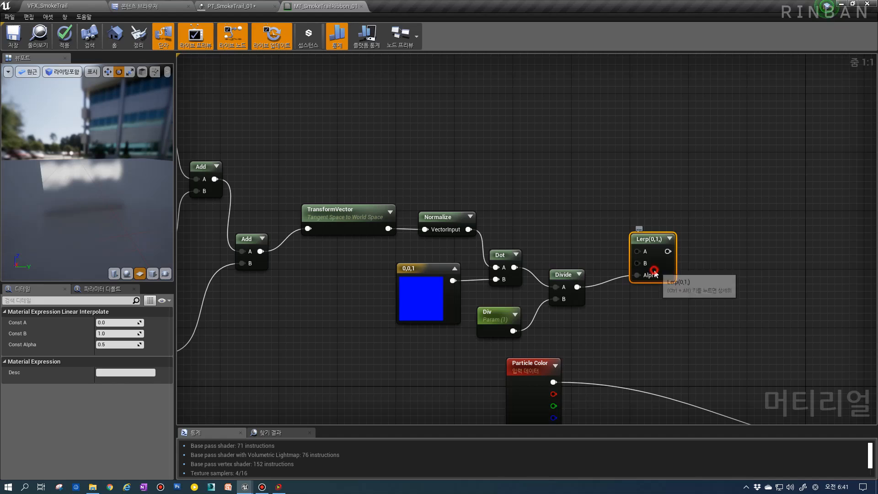
{"action": "left_click", "coordinate": [643, 239]}
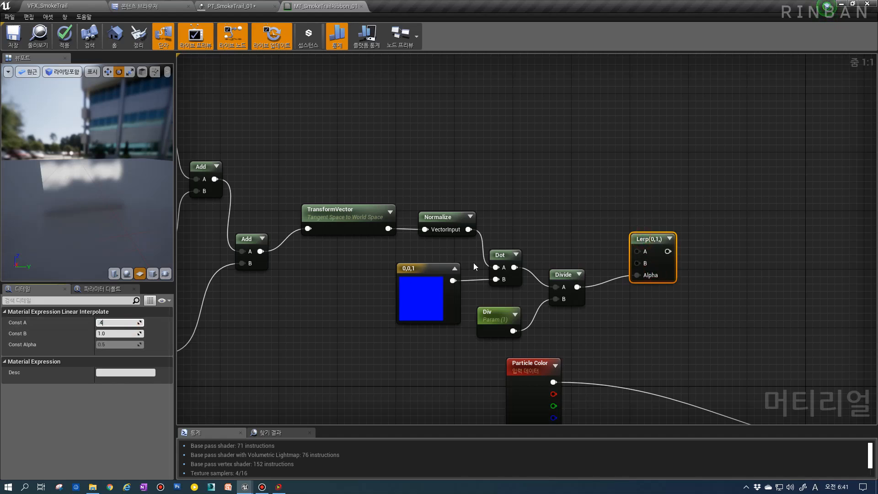
{"action": "key", "text": "Return"}
Step: Connect the Lerp output to a new Clamp node
{"action": "right_click_drag", "start_coordinate": [660, 264], "coordinate": [574, 241]}
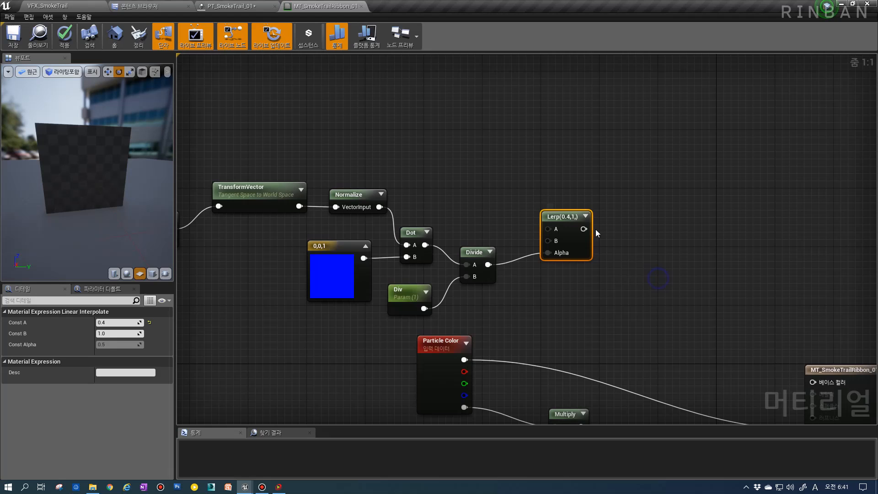
{"action": "left_click_drag", "start_coordinate": [585, 229], "coordinate": [640, 267]}
{"action": "type", "text": "cla"}
{"action": "key", "text": "Return"}
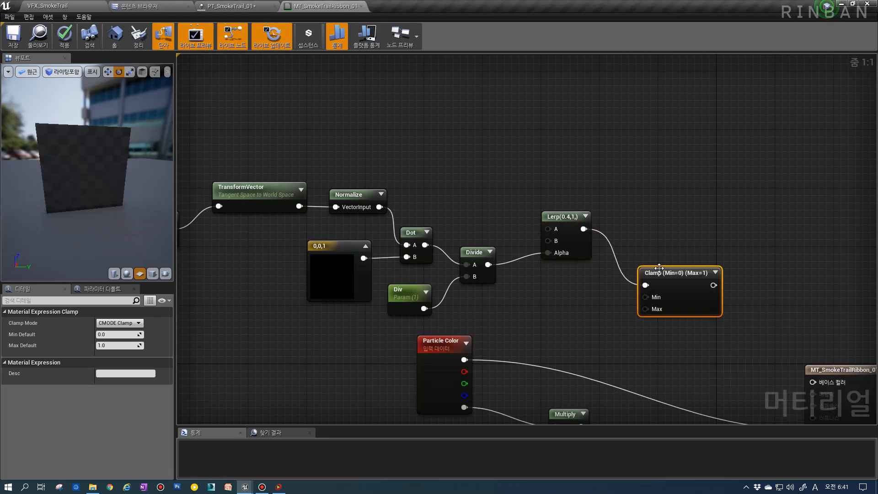
Step: Multiply the Clamp output by the Particle Color RGB in a new Multiply node that feeds Base Color instead of Emissive Color
{"action": "right_click_drag", "start_coordinate": [701, 318], "coordinate": [621, 235]}
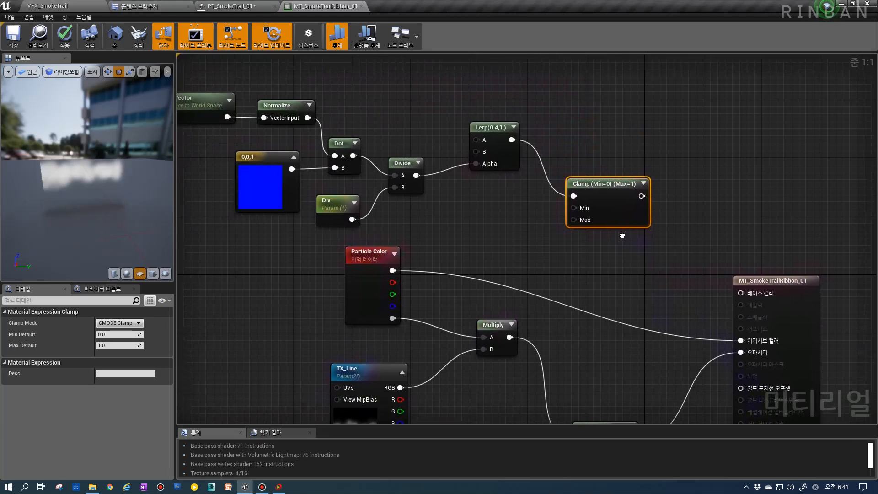
{"action": "left_click", "coordinate": [629, 238]}
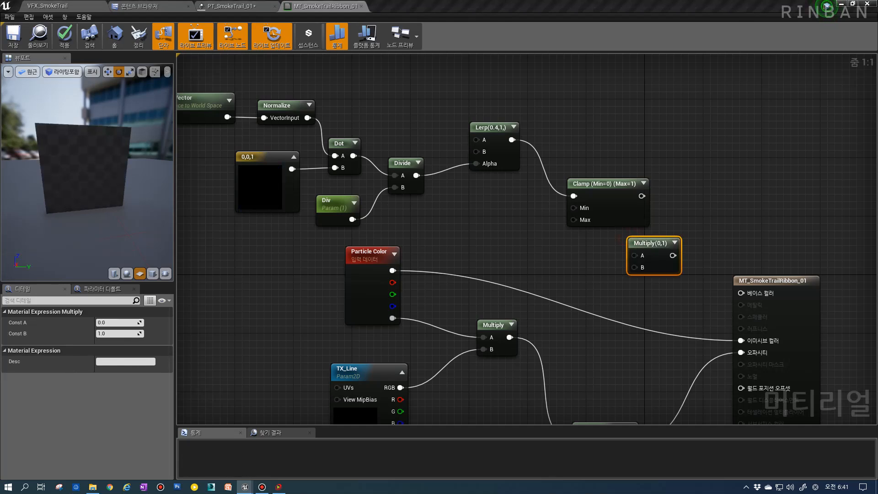
{"action": "left_click_drag", "start_coordinate": [397, 271], "coordinate": [638, 270]}
{"action": "left_click", "coordinate": [741, 340], "text": "alt"}
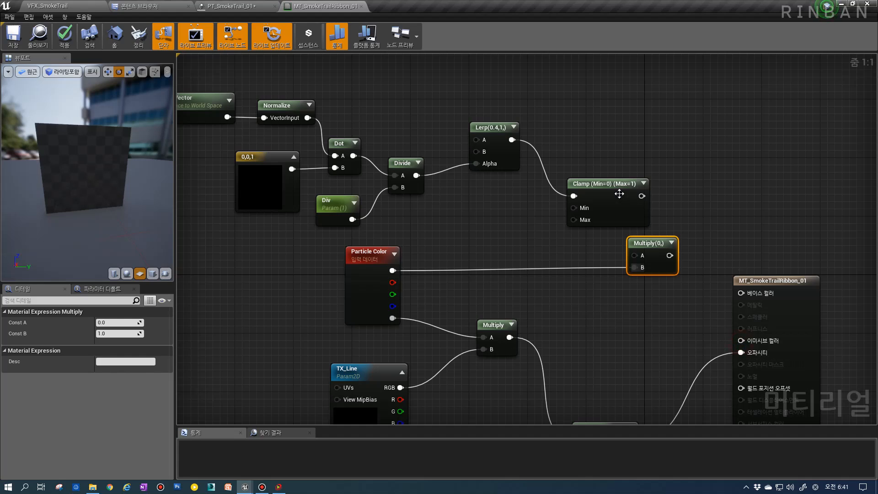
{"action": "left_click_drag", "start_coordinate": [641, 196], "coordinate": [741, 293]}
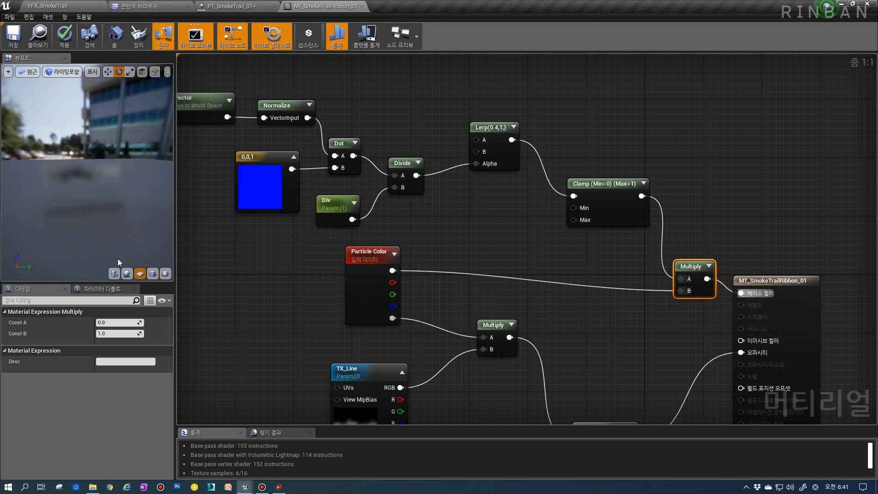
Step: Preview the material on a sphere and check its shading along with the texture and vector nodes
{"action": "left_click", "coordinate": [128, 274]}
{"action": "left_click_drag", "start_coordinate": [125, 235], "coordinate": [87, 232]}
{"action": "left_click_drag", "start_coordinate": [155, 208], "coordinate": [110, 213]}
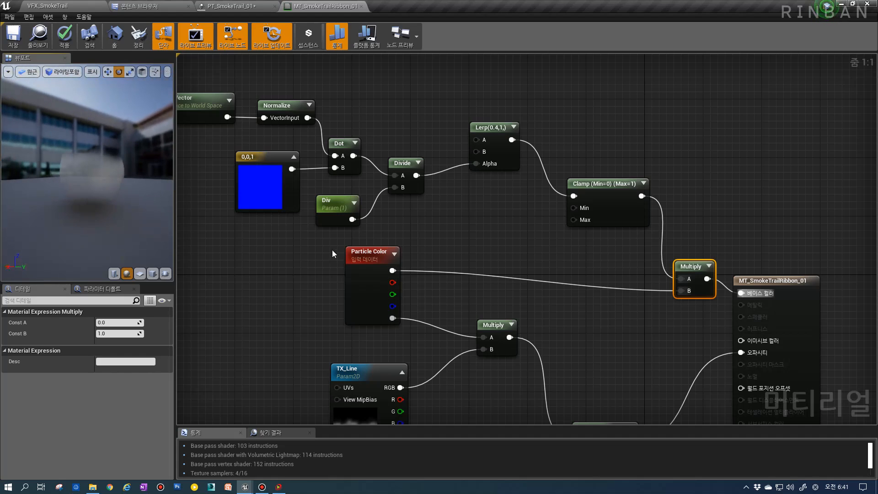
{"action": "scroll", "coordinate": [324, 280], "scroll_direction": "down", "scroll_amount": 1}
{"action": "right_click_drag", "start_coordinate": [324, 280], "coordinate": [423, 276]}
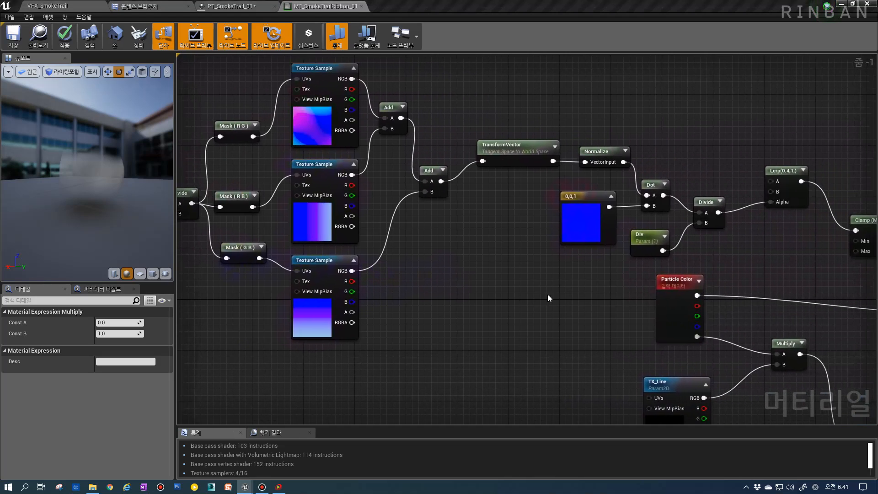
Step: Promote the Lerp node's A input to a scalar parameter named fake_shadow and place it above the Divide node
{"action": "right_click_drag", "start_coordinate": [726, 219], "coordinate": [506, 255]}
{"action": "scroll", "coordinate": [505, 256], "scroll_direction": "up", "scroll_amount": 1}
{"action": "left_click", "coordinate": [567, 199]}
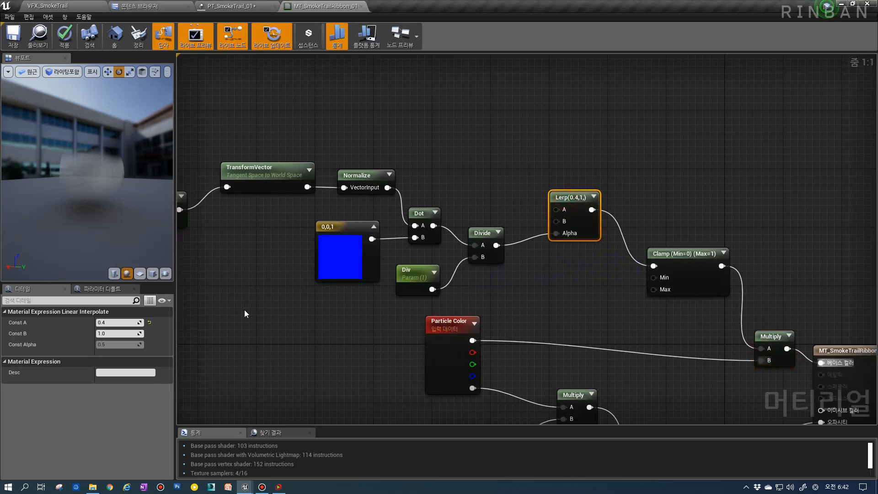
{"action": "right_click", "coordinate": [556, 209]}
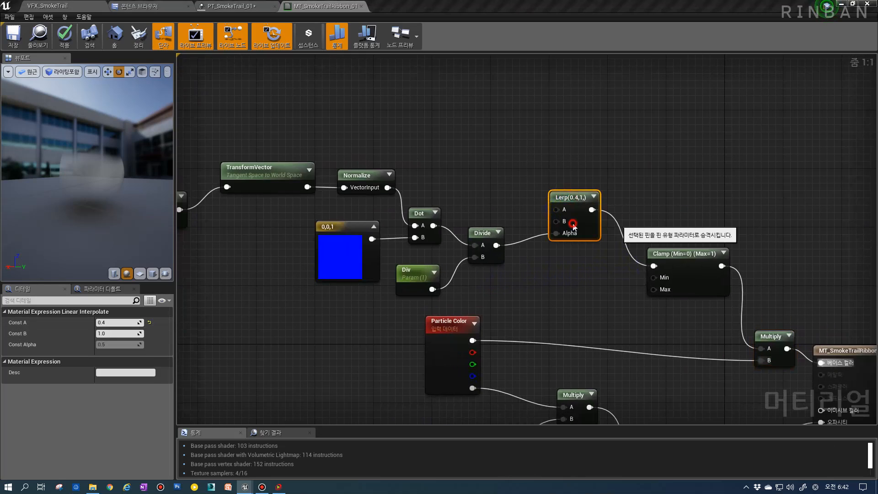
{"action": "left_click", "coordinate": [575, 223]}
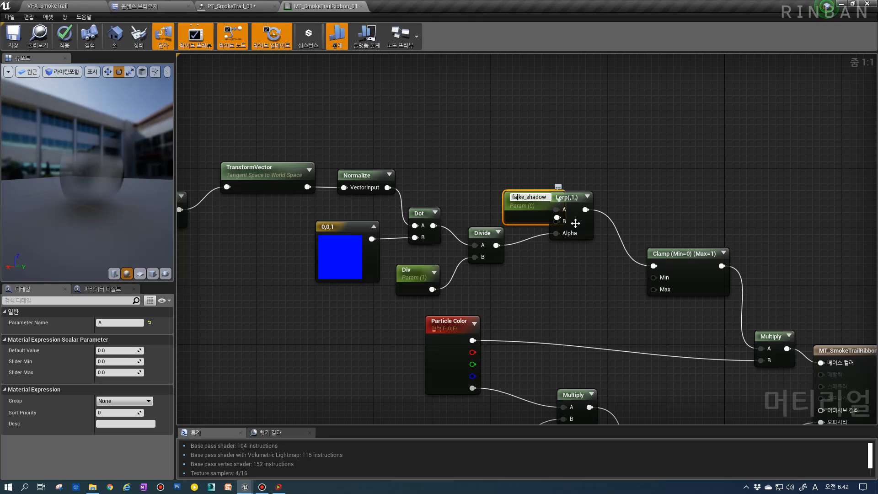
{"action": "left_click_drag", "start_coordinate": [526, 198], "coordinate": [477, 124]}
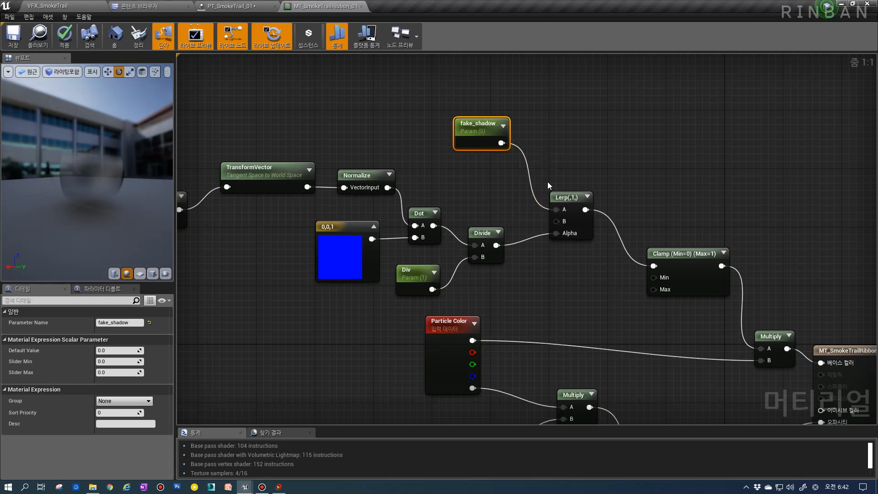
Step: Promote the Lerp node's B input to a scalar parameter named fake_Light and place it below fake_shadow
{"action": "left_click_drag", "start_coordinate": [556, 196], "coordinate": [578, 189]}
{"action": "right_click", "coordinate": [578, 213]}
{"action": "left_click", "coordinate": [590, 227]}
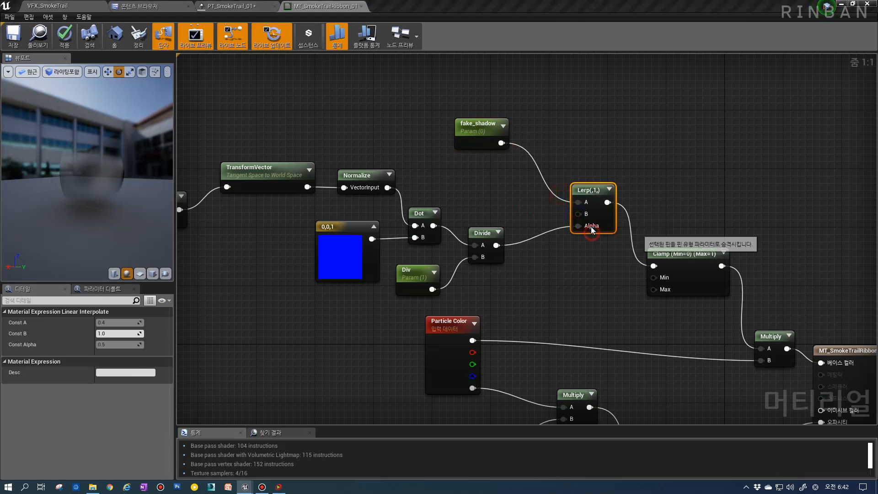
{"action": "type", "text": "fake_"}
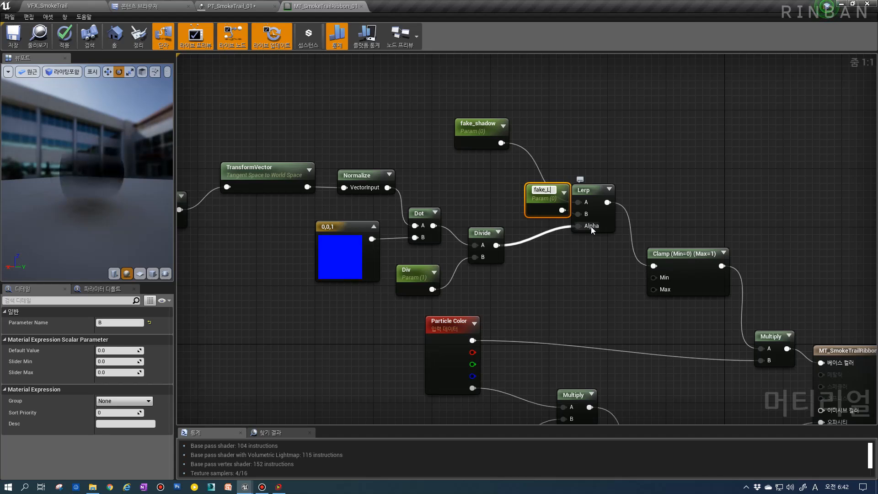
{"action": "type", "text": "Light"}
{"action": "key", "text": "Return"}
{"action": "left_click_drag", "start_coordinate": [542, 202], "coordinate": [479, 171]}
Step: Set the default value of fake_Light to 1 and fake_shadow to 0, and check the shading on the preview sphere
{"action": "left_click", "coordinate": [123, 348]}
{"action": "type", "text": "1"}
{"action": "left_click", "coordinate": [473, 124]}
{"action": "left_click", "coordinate": [116, 353]}
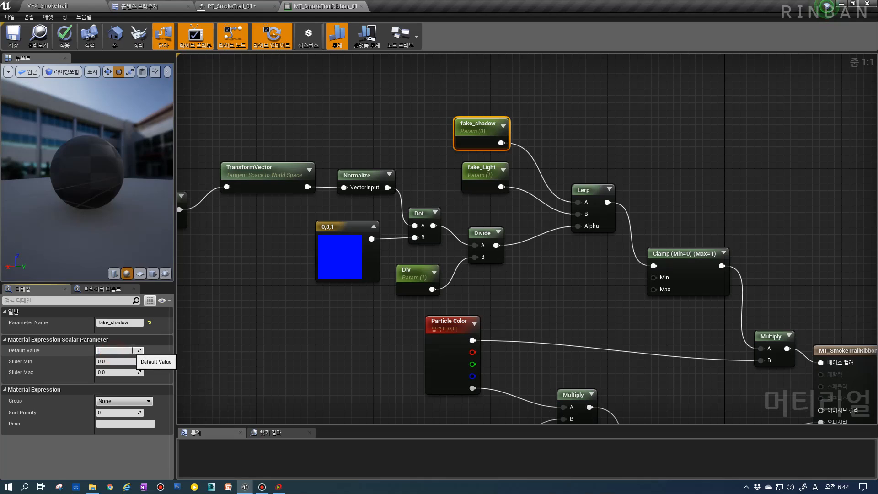
{"action": "type", "text": "0"}
{"action": "key", "text": "Return"}
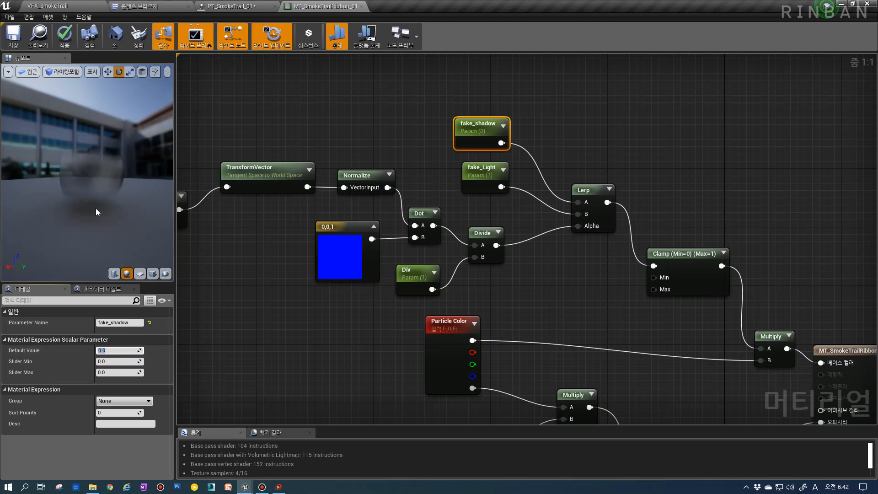
{"action": "left_click_drag", "start_coordinate": [93, 206], "coordinate": [214, 237]}
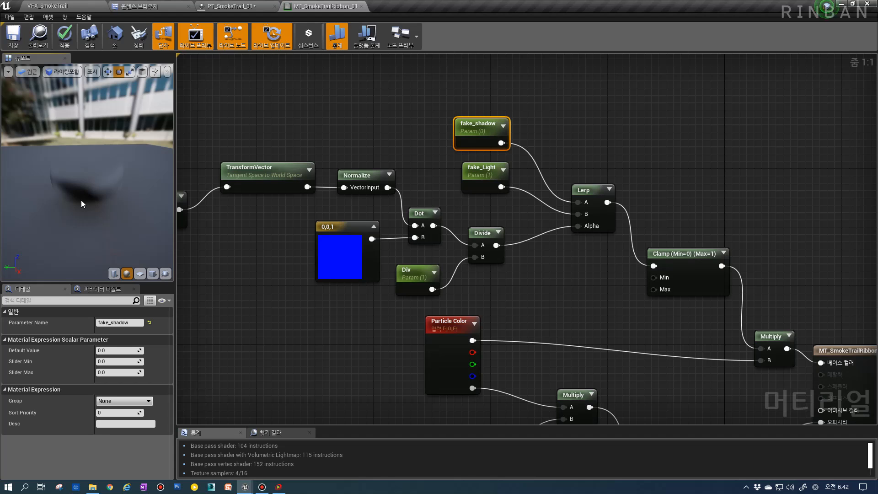
Step: Examine the material's shading from several angles on the preview sphere, plane and cube
{"action": "left_click_drag", "start_coordinate": [81, 199], "coordinate": [213, 146]}
{"action": "left_click_drag", "start_coordinate": [87, 174], "coordinate": [126, 252]}
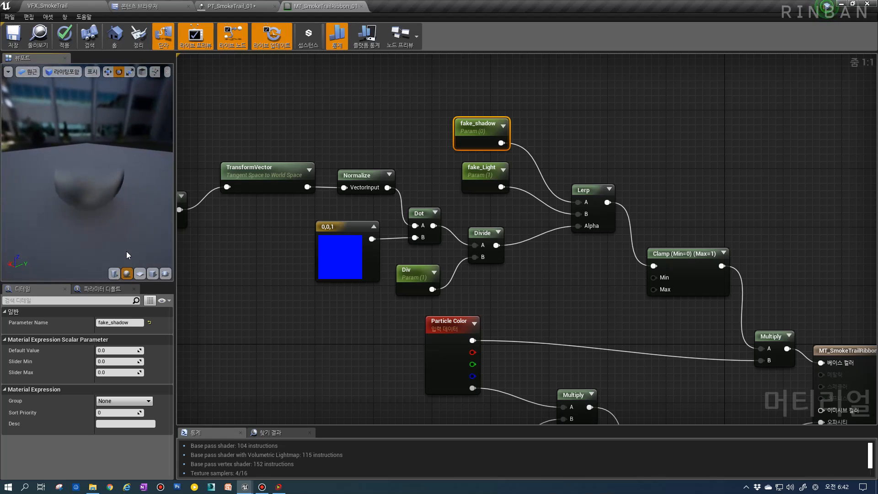
{"action": "right_click_drag", "start_coordinate": [228, 220], "coordinate": [468, 259]}
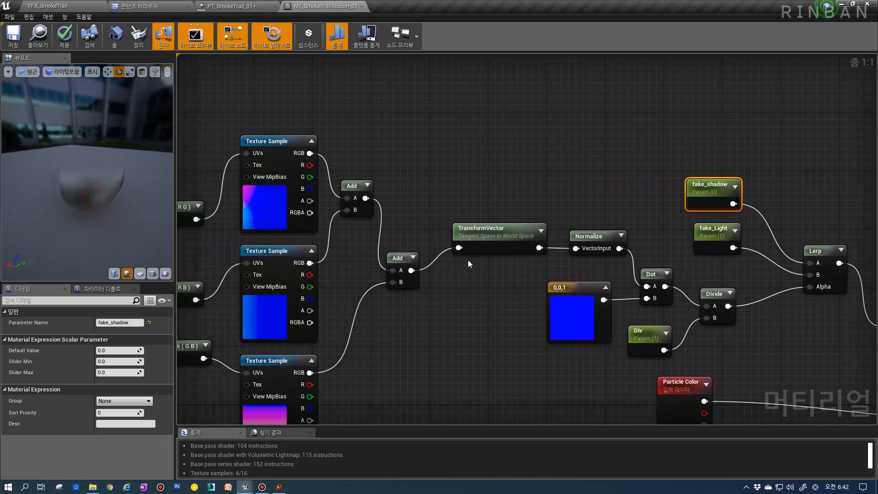
{"action": "left_click", "coordinate": [140, 273]}
{"action": "left_click_drag", "start_coordinate": [101, 192], "coordinate": [119, 243]}
{"action": "left_click", "coordinate": [152, 273]}
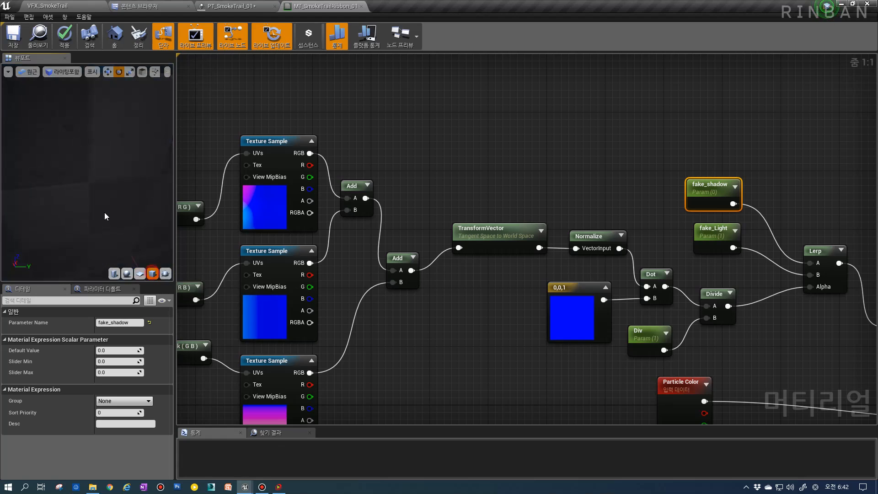
{"action": "left_click_drag", "start_coordinate": [89, 208], "coordinate": [78, 73]}
{"action": "left_click_drag", "start_coordinate": [94, 228], "coordinate": [99, 103]}
Step: Inspect the 0,0,1 constant and compare the shading direction on the cube, sphere and cylinder previews
{"action": "right_click_drag", "start_coordinate": [573, 325], "coordinate": [548, 307]}
{"action": "left_click", "coordinate": [551, 295]}
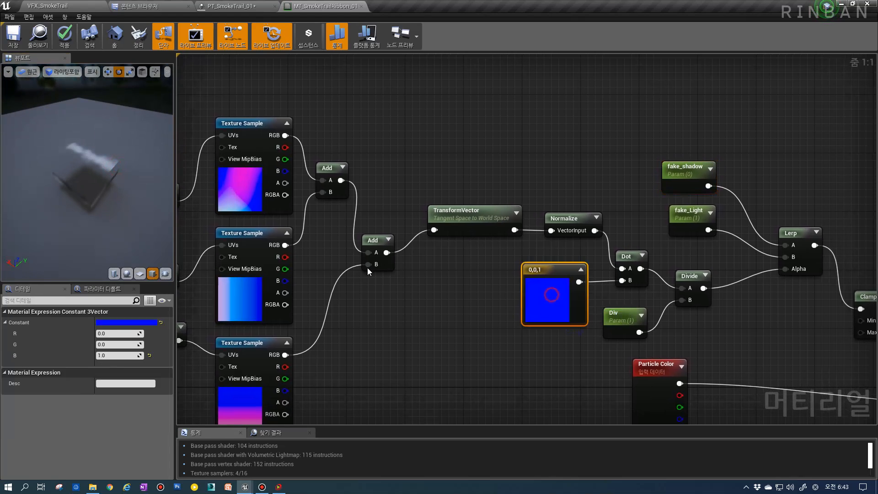
{"action": "left_click_drag", "start_coordinate": [118, 224], "coordinate": [114, 259]}
{"action": "left_click", "coordinate": [126, 274]}
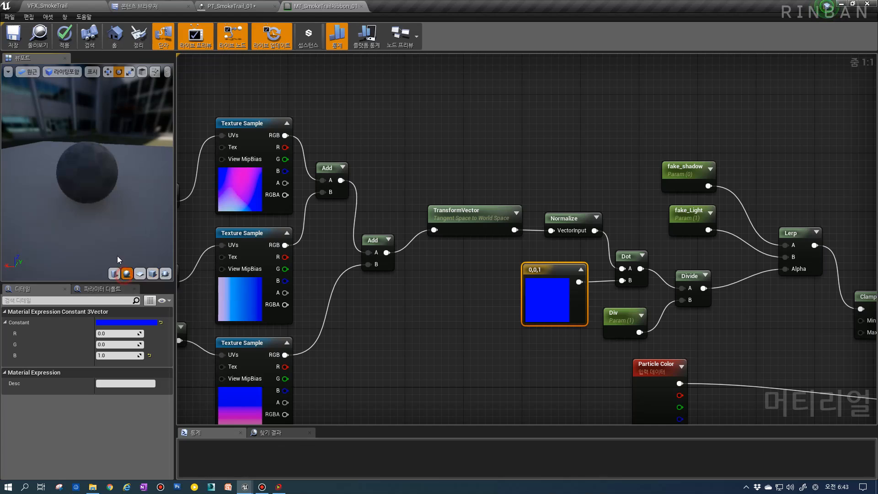
{"action": "left_click_drag", "start_coordinate": [98, 227], "coordinate": [62, 173]}
{"action": "mouse_move", "coordinate": [102, 211]}
{"action": "left_mouse_down"}
{"action": "mouse_move", "coordinate": [80, 219]}
{"action": "mouse_move", "coordinate": [108, 208]}
{"action": "left_mouse_up"}
{"action": "left_click", "coordinate": [114, 273]}
{"action": "mouse_move", "coordinate": [29, 204]}
{"action": "left_mouse_down"}
{"action": "mouse_move", "coordinate": [50, 221]}
{"action": "mouse_move", "coordinate": [42, 194]}
{"action": "mouse_move", "coordinate": [35, 198]}
{"action": "left_mouse_up"}
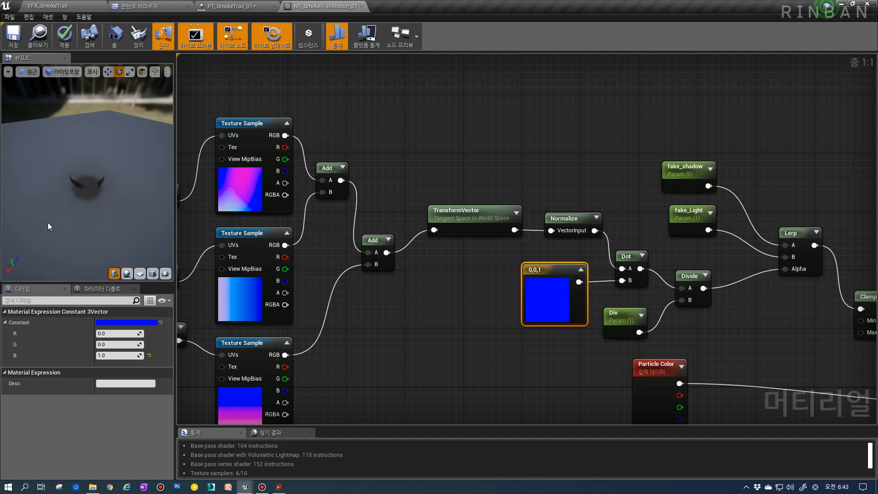
{"action": "left_click_drag", "start_coordinate": [47, 222], "coordinate": [87, 240]}
Step: Save the material and play the VFX_SmokeTrail level, moving the character around to check the smoke trail
{"action": "scroll", "coordinate": [424, 256], "scroll_direction": "down", "scroll_amount": 3}
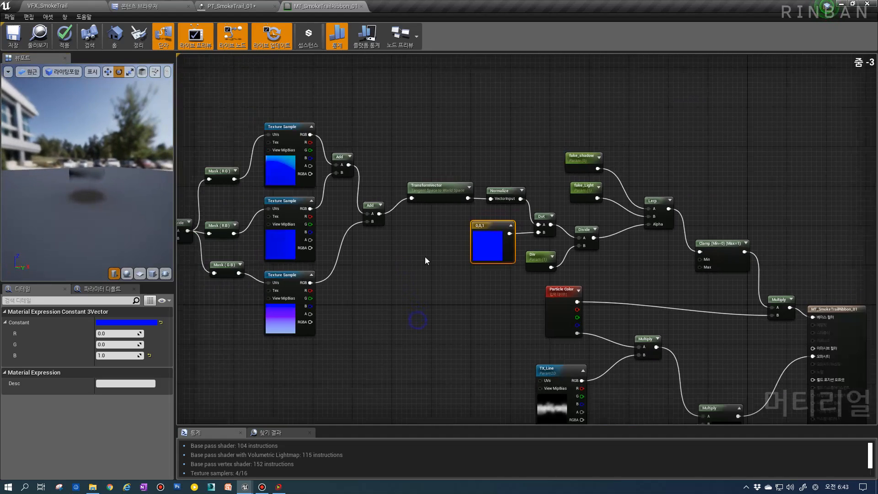
{"action": "right_click_drag", "start_coordinate": [424, 257], "coordinate": [346, 206]}
{"action": "left_click", "coordinate": [12, 36]}
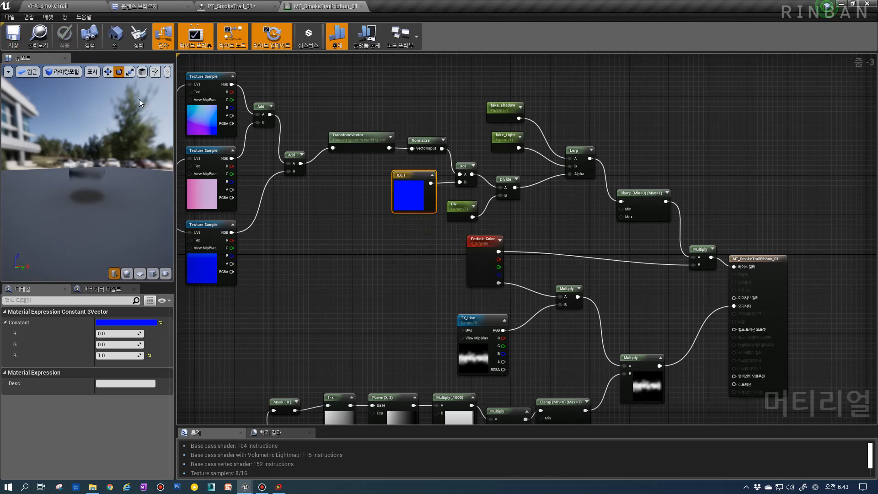
{"action": "left_click", "coordinate": [47, 5]}
{"action": "left_click", "coordinate": [436, 34]}
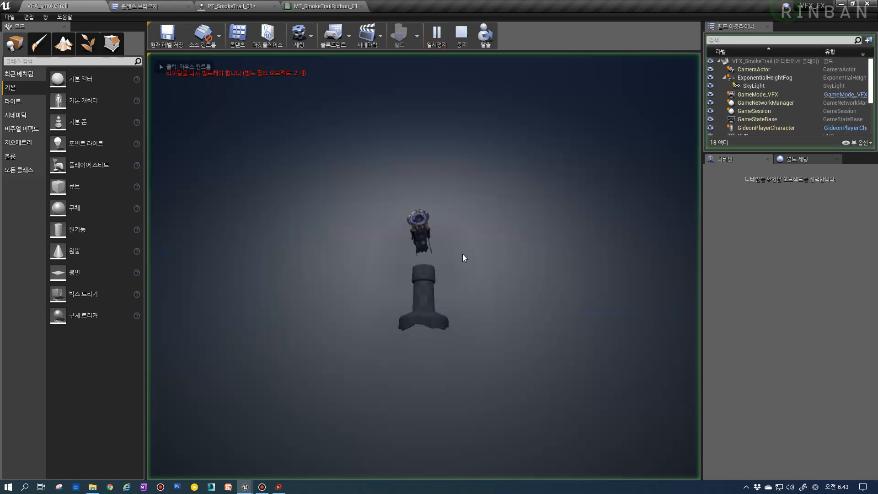
{"action": "left_click", "coordinate": [462, 257]}
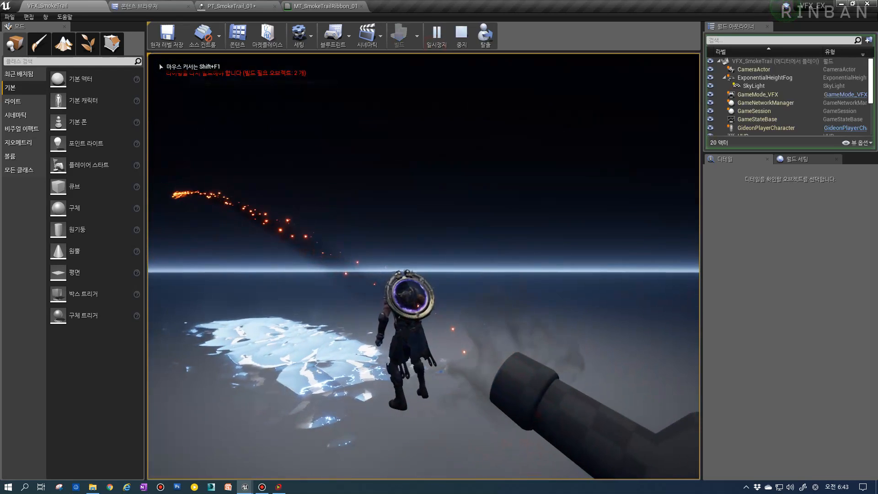
{"action": "key", "text": "a"}
{"action": "key", "text": "d"}
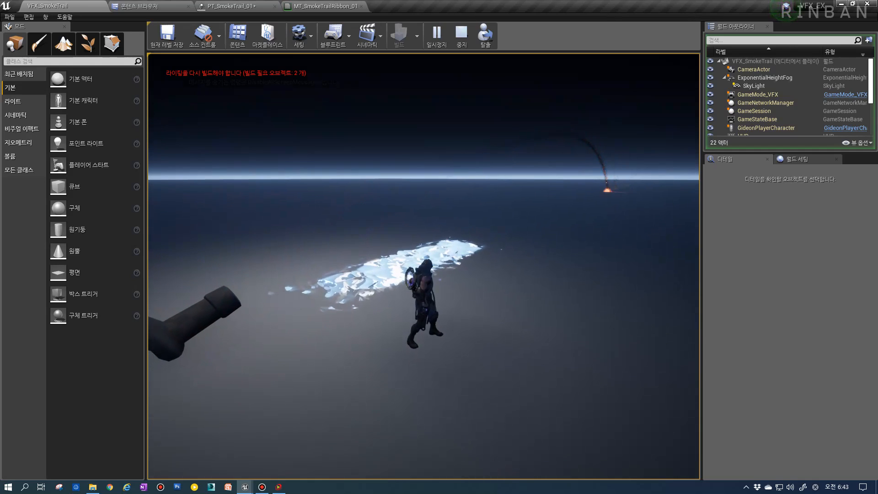
{"action": "key", "text": "Escape"}
Step: Connect the output of the Multiply node feeding Base Color to Emissive Color as well in MT_SmokeTrailRibbon_01
{"action": "left_click", "coordinate": [317, 5]}
{"action": "right_click_drag", "start_coordinate": [306, 287], "coordinate": [297, 268]}
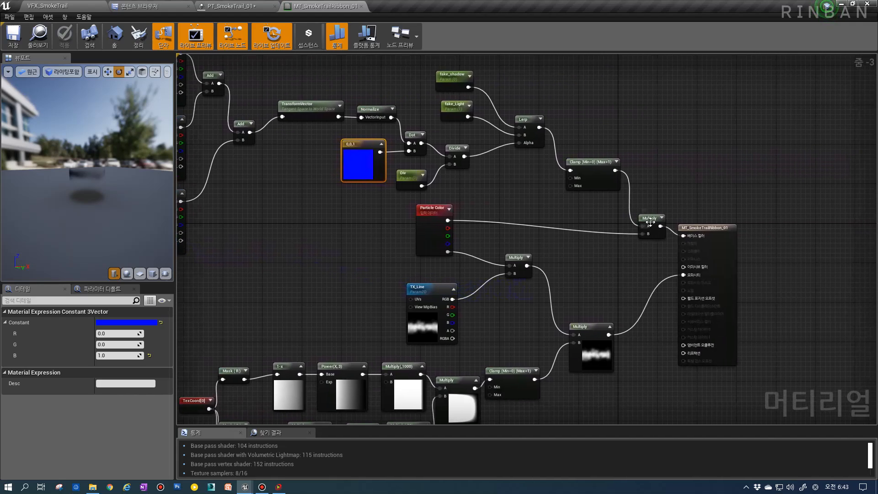
{"action": "left_click_drag", "start_coordinate": [649, 221], "coordinate": [682, 267]}
Step: Set the Tile parameter's default value to 1024 and save the material
{"action": "right_click_drag", "start_coordinate": [414, 264], "coordinate": [834, 341]}
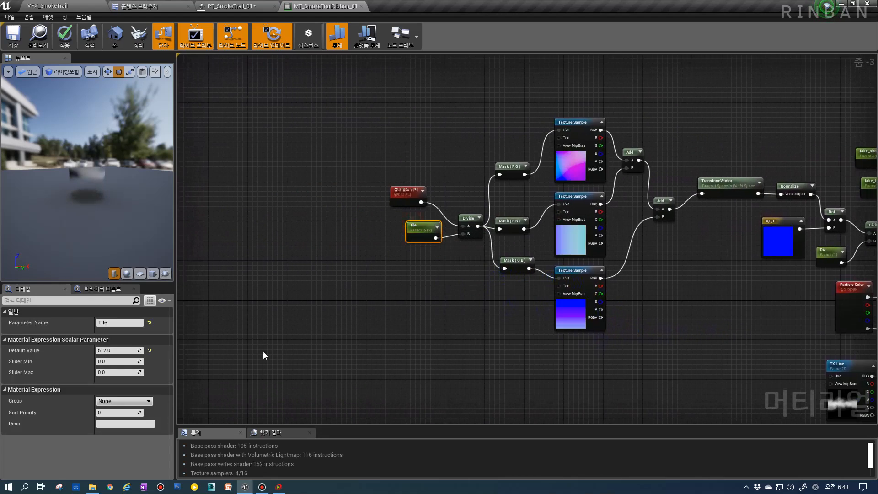
{"action": "key", "text": "Return"}
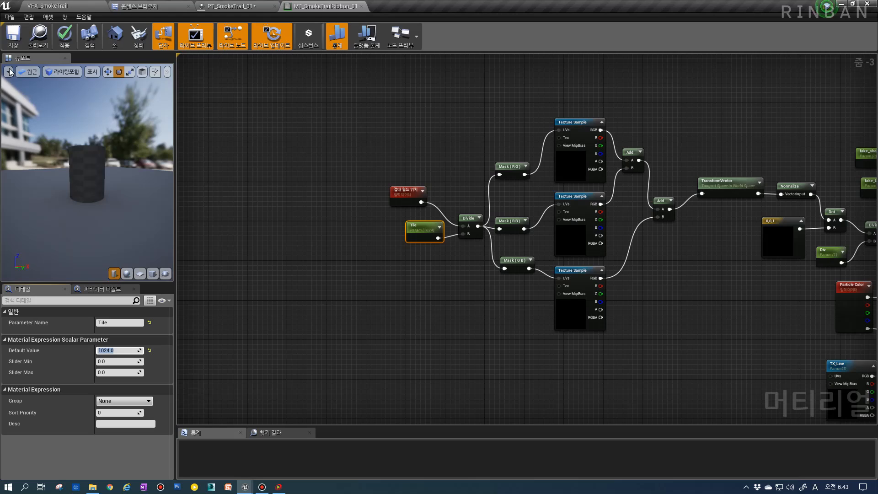
{"action": "key", "text": "ctrl+s"}
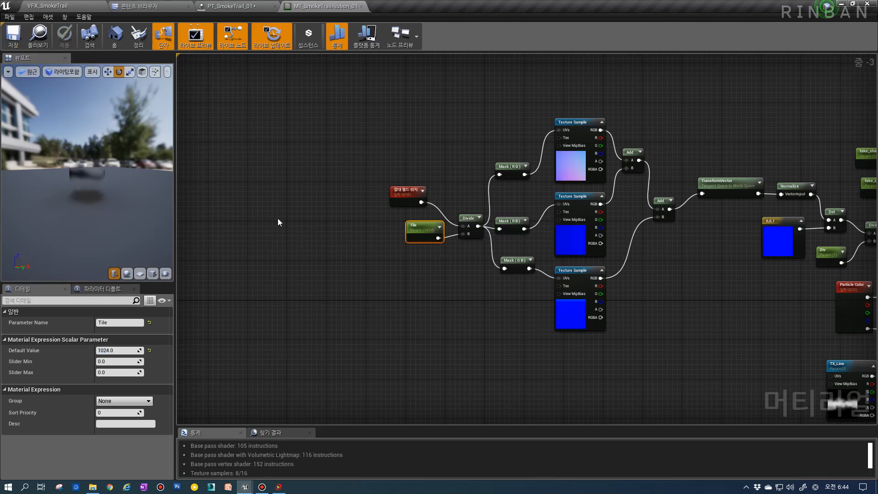
Step: Play the VFX_SmokeTrail level again and check how the smoke trail looks in flight
{"action": "left_click", "coordinate": [72, 4]}
{"action": "left_click", "coordinate": [434, 34]}
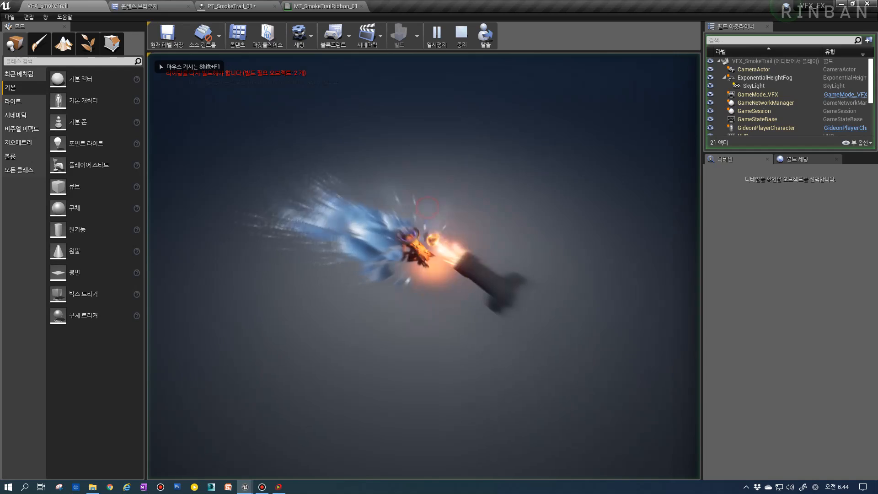
{"action": "key", "text": "d"}
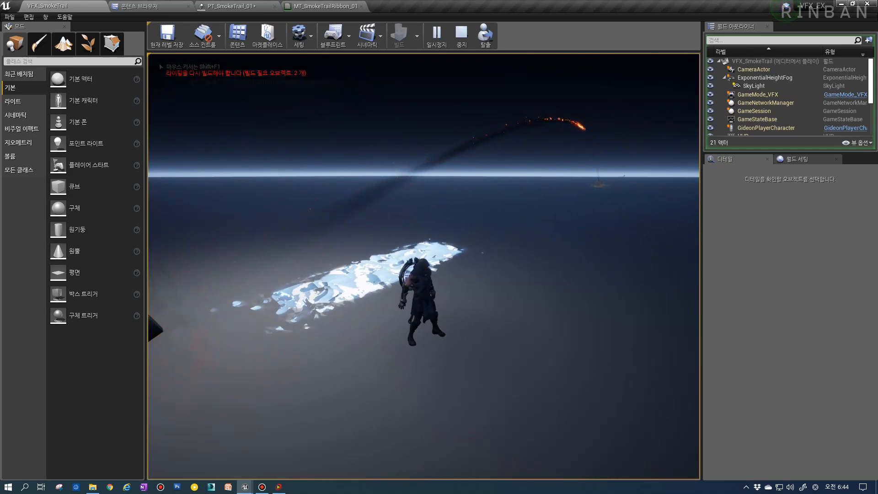
{"action": "key", "text": "shift+F1"}
Step: Switch to the PT_SmokeTrail_01 particle system and solo the PRJ_Trail emitter
{"action": "left_click", "coordinate": [309, 4]}
{"action": "left_click", "coordinate": [230, 6]}
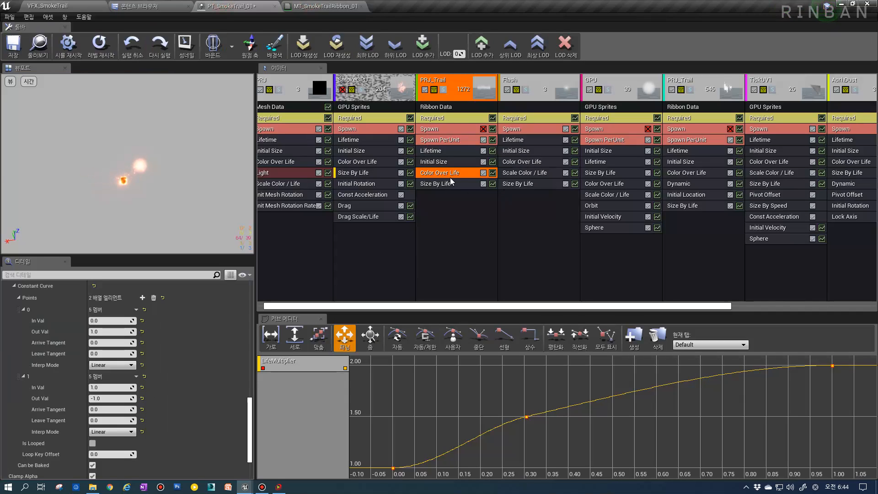
{"action": "left_click", "coordinate": [442, 90]}
Step: Set the Out Val of the first Color Over Life point in PRJ_Trail to 55 for R, G and B
{"action": "left_click", "coordinate": [438, 174]}
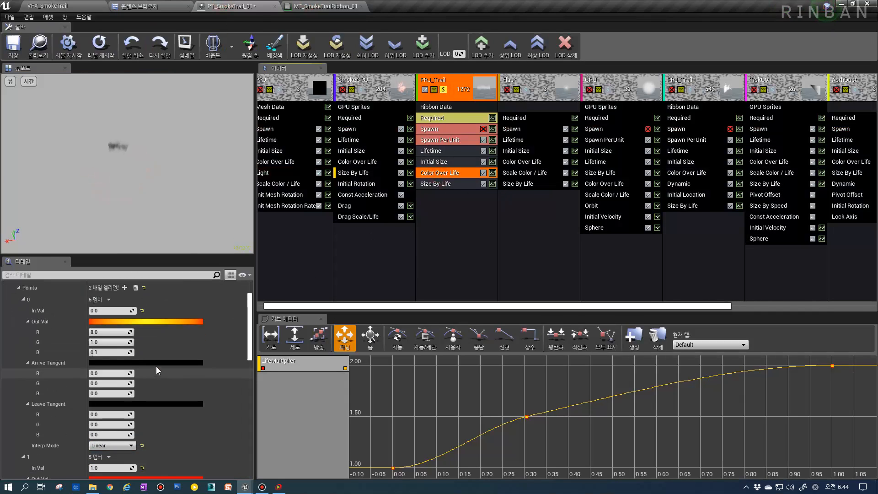
{"action": "left_click", "coordinate": [111, 334]}
{"action": "type", "text": "55"}
{"action": "left_click", "coordinate": [103, 342]}
{"action": "type", "text": "5"}
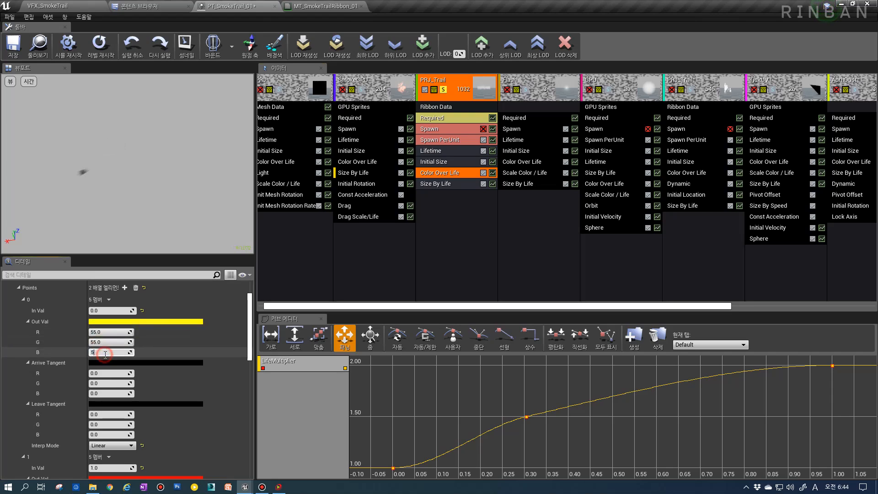
{"action": "scroll", "coordinate": [144, 345], "scroll_direction": "down", "scroll_amount": 8}
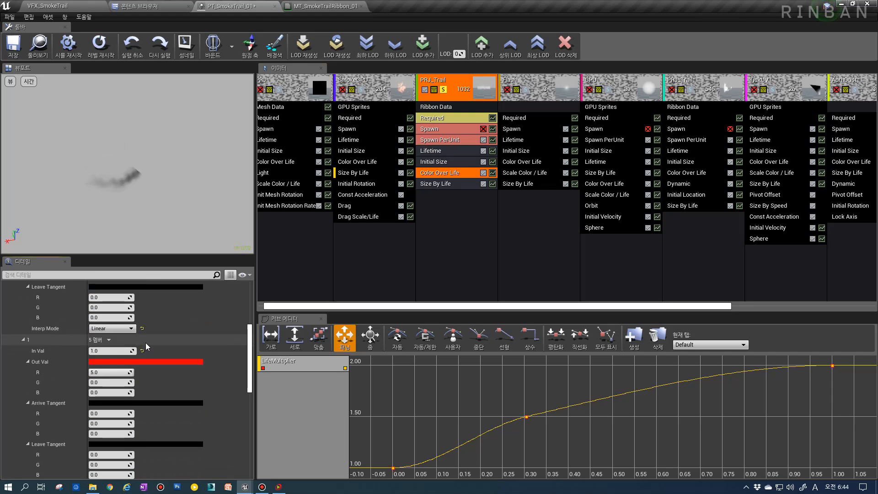
{"action": "scroll", "coordinate": [134, 364], "scroll_direction": "up", "scroll_amount": 7}
{"action": "scroll", "coordinate": [135, 364], "scroll_direction": "up", "scroll_amount": 2}
{"action": "scroll", "coordinate": [139, 358], "scroll_direction": "down", "scroll_amount": 6}
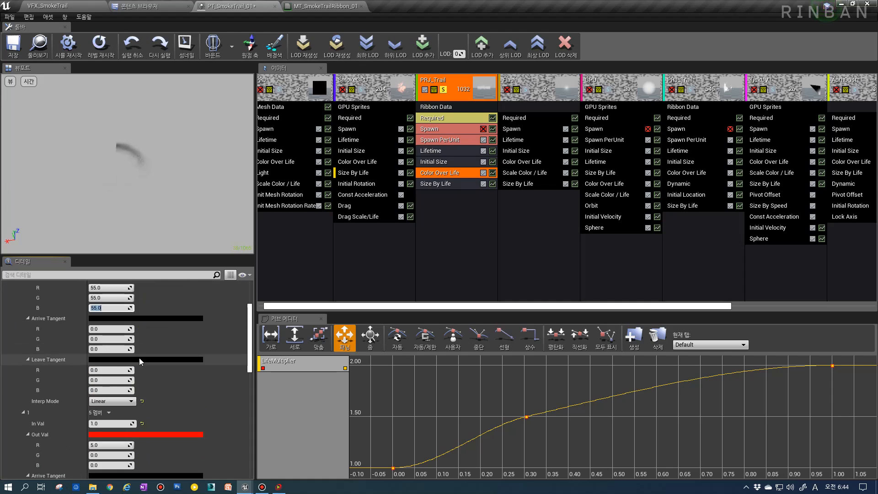
{"action": "scroll", "coordinate": [142, 357], "scroll_direction": "up", "scroll_amount": 3}
{"action": "scroll", "coordinate": [143, 356], "scroll_direction": "up", "scroll_amount": 3}
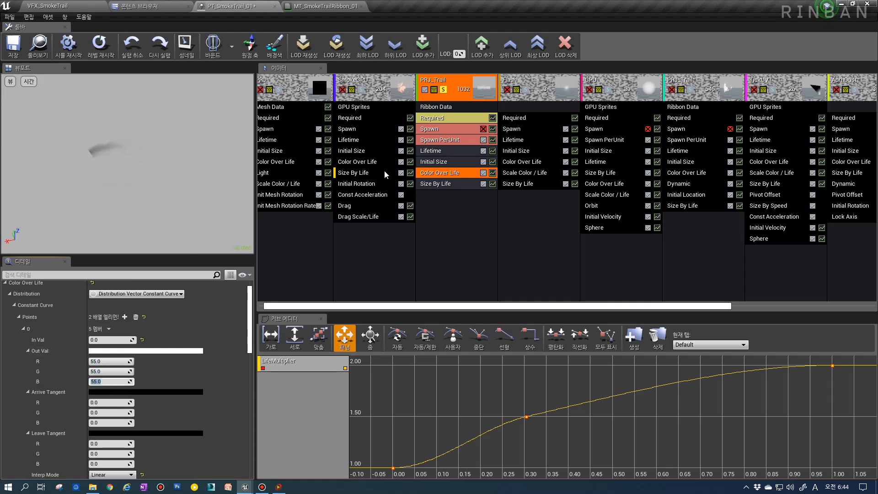
Step: Open the PRJ_Trail emitter's ribbon material and add a vector parameter named color next to the Particle Color node
{"action": "left_click", "coordinate": [446, 120]}
{"action": "double_click", "coordinate": [116, 309]}
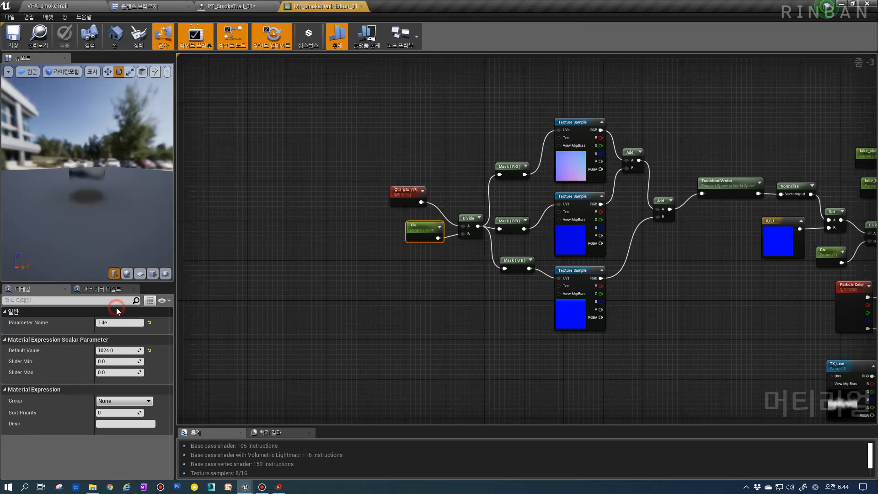
{"action": "right_click_drag", "start_coordinate": [553, 297], "coordinate": [206, 241]}
{"action": "right_click_drag", "start_coordinate": [424, 239], "coordinate": [294, 175]}
{"action": "right_click_drag", "start_coordinate": [476, 183], "coordinate": [478, 215]}
{"action": "scroll", "coordinate": [504, 221], "scroll_direction": "up", "scroll_amount": 2}
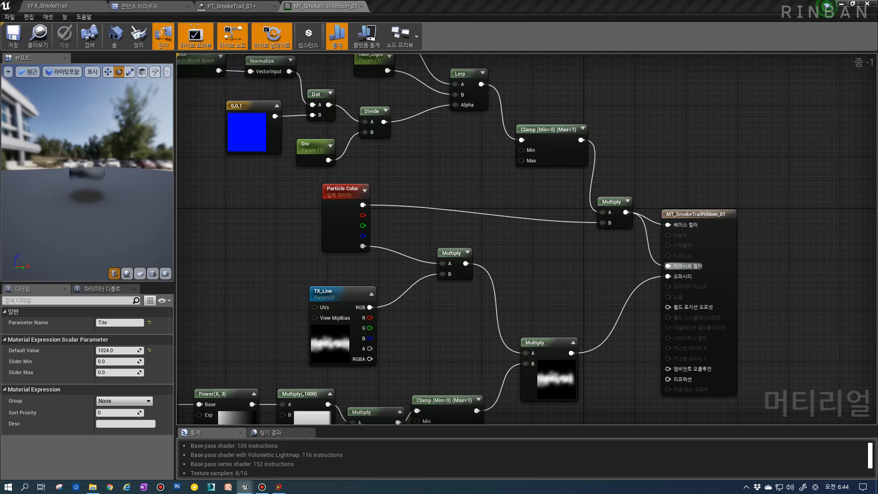
{"action": "right_click_drag", "start_coordinate": [535, 209], "coordinate": [557, 207]}
{"action": "left_click", "coordinate": [535, 196]}
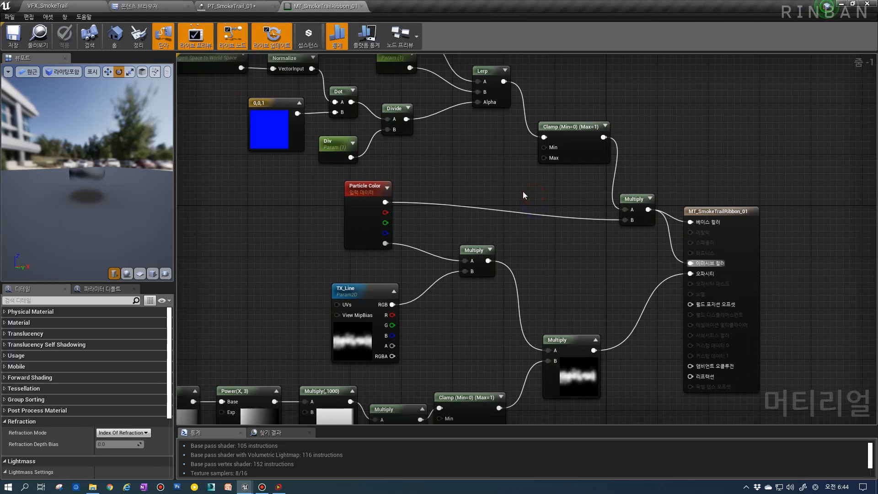
{"action": "left_click", "coordinate": [517, 191]}
{"action": "left_click", "coordinate": [539, 206]}
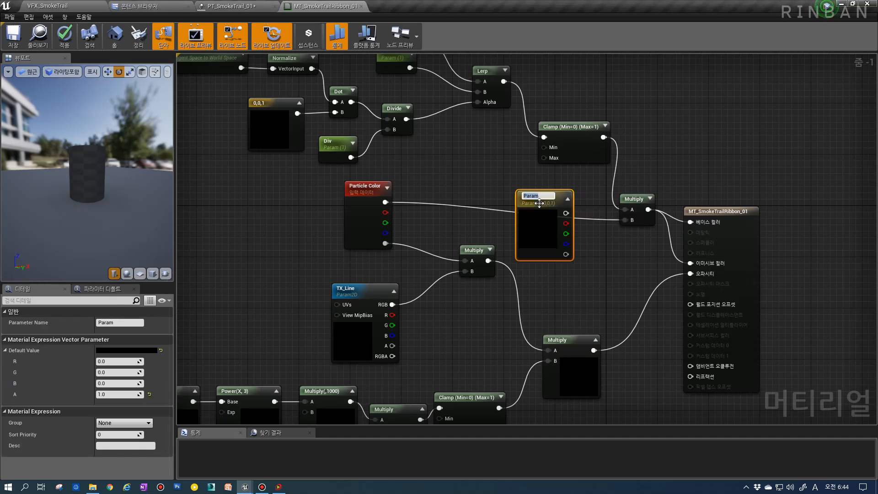
{"action": "type", "text": "color"}
{"action": "key", "text": "Return"}
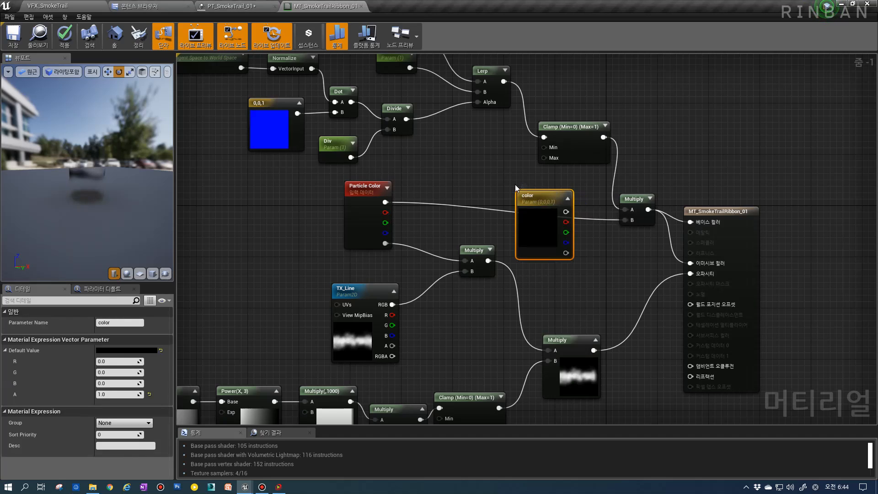
Step: Set the color parameter's default R, G and B values to 1
{"action": "left_click", "coordinate": [122, 361]}
{"action": "type", "text": "1"}
{"action": "left_click", "coordinate": [121, 372]}
{"action": "type", "text": "1"}
{"action": "left_click", "coordinate": [119, 383]}
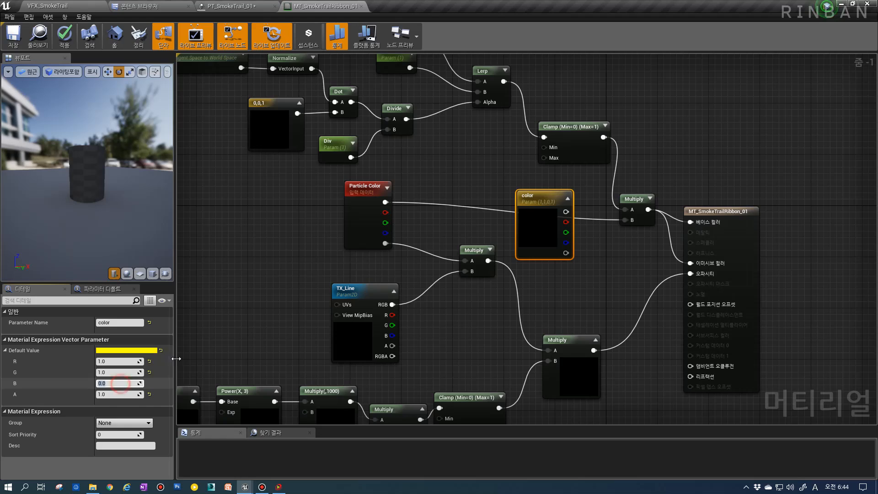
{"action": "type", "text": "1"}
{"action": "key", "text": "Return"}
Step: Connect the color parameter to the Multiply node's B input in place of Particle Color, and move both nodes up
{"action": "left_click_drag", "start_coordinate": [567, 212], "coordinate": [627, 220]}
{"action": "left_click_drag", "start_coordinate": [647, 200], "coordinate": [645, 175]}
{"action": "left_click_drag", "start_coordinate": [542, 233], "coordinate": [549, 210]}
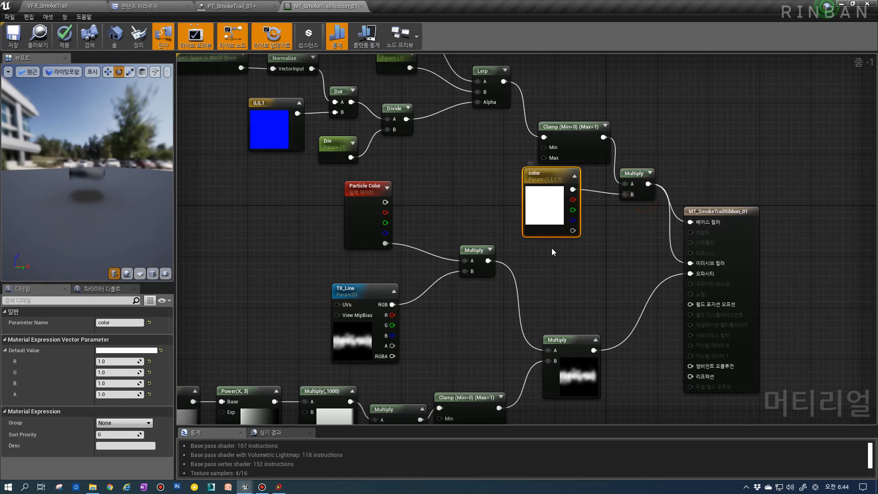
Step: Connect Particle Color's RGB output to Emissive Color and save the material
{"action": "left_click_drag", "start_coordinate": [385, 202], "coordinate": [684, 273]}
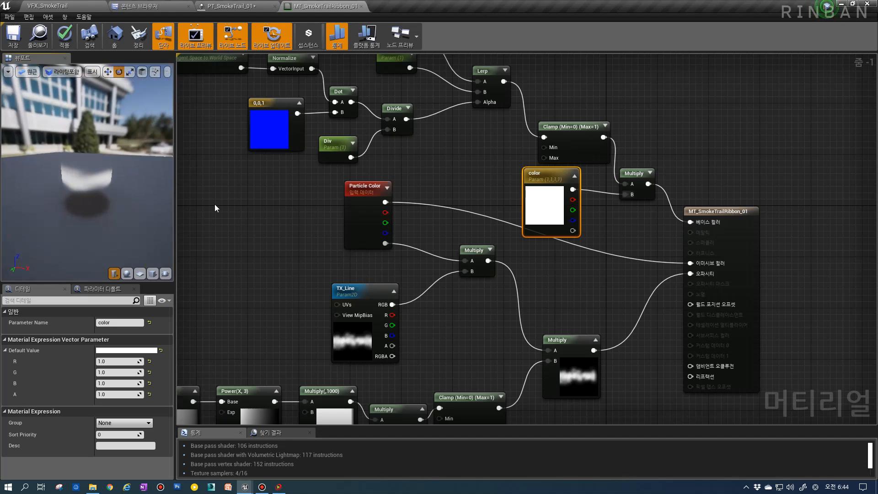
{"action": "left_click", "coordinate": [12, 41]}
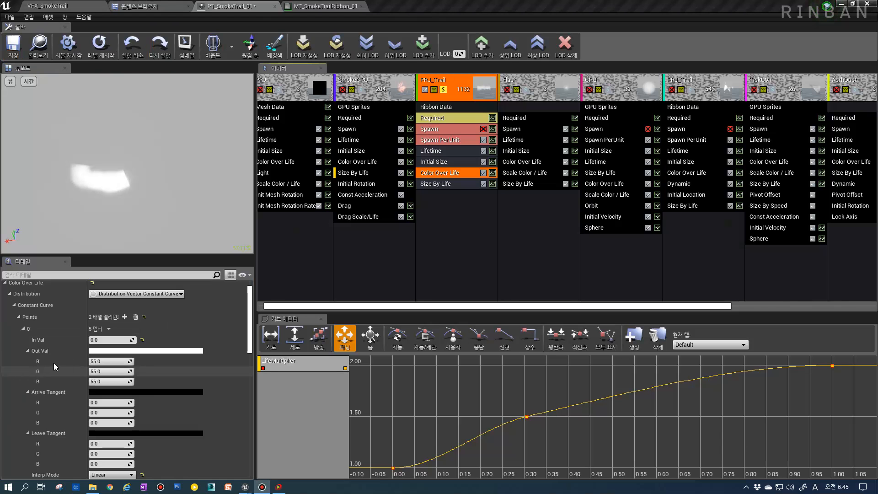
Step: Change the Color Over Life distribution of PRJ_Trail to Distribution Vector Constant
{"action": "left_click", "coordinate": [101, 361]}
{"action": "scroll", "coordinate": [119, 347], "scroll_direction": "down", "scroll_amount": 5}
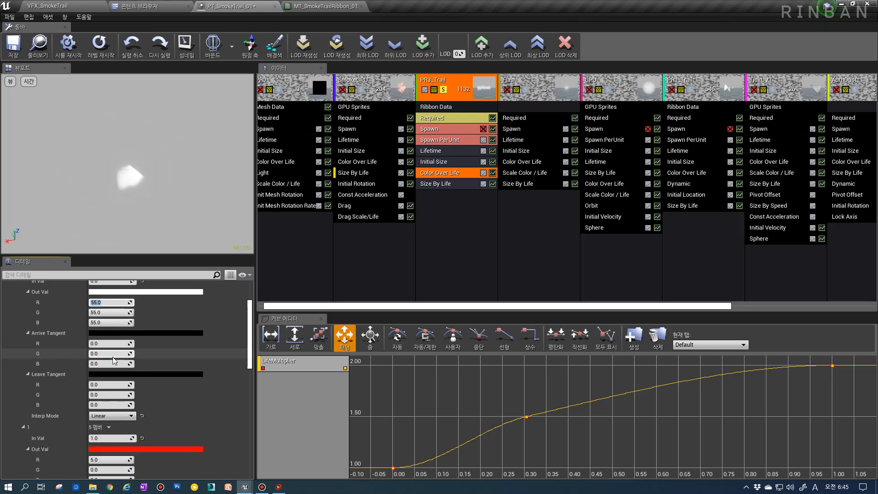
{"action": "scroll", "coordinate": [124, 324], "scroll_direction": "up", "scroll_amount": 5}
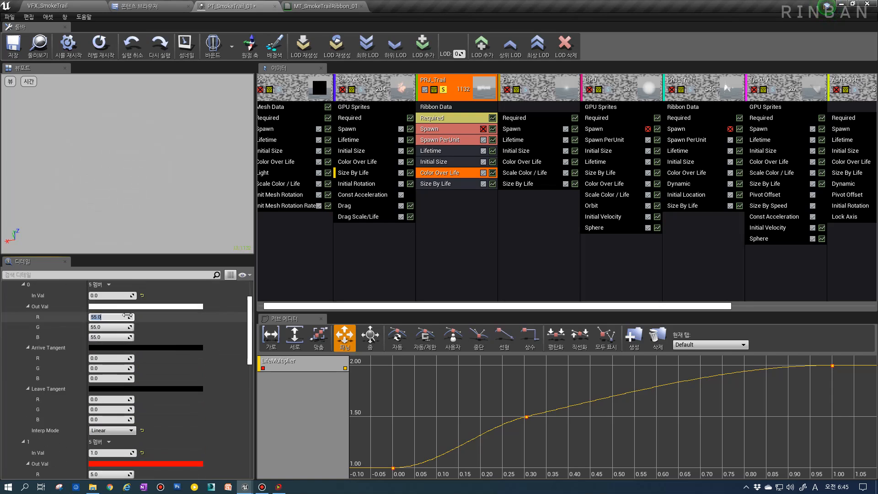
{"action": "left_click", "coordinate": [129, 308]}
{"action": "left_click", "coordinate": [122, 328]}
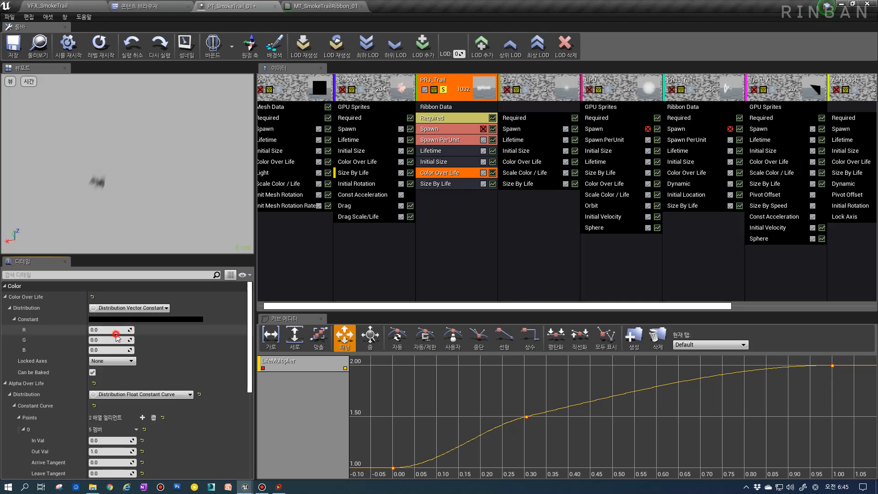
Step: Set the constant R, G and B values of PRJ_Trail's Color Over Life to 1
{"action": "left_click", "coordinate": [106, 330]}
{"action": "type", "text": "1"}
{"action": "left_click", "coordinate": [107, 340]}
{"action": "type", "text": "1"}
{"action": "left_click", "coordinate": [107, 351]}
{"action": "type", "text": "1"}
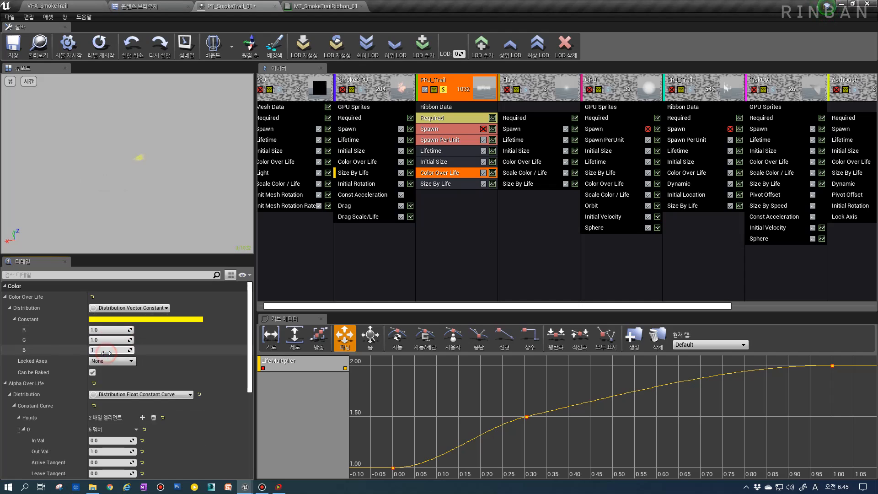
Step: Return PRJ_Trail's Color Over Life constant R, G and B values to 0
{"action": "left_click", "coordinate": [110, 340]}
{"action": "type", "text": "0"}
{"action": "left_click", "coordinate": [110, 331]}
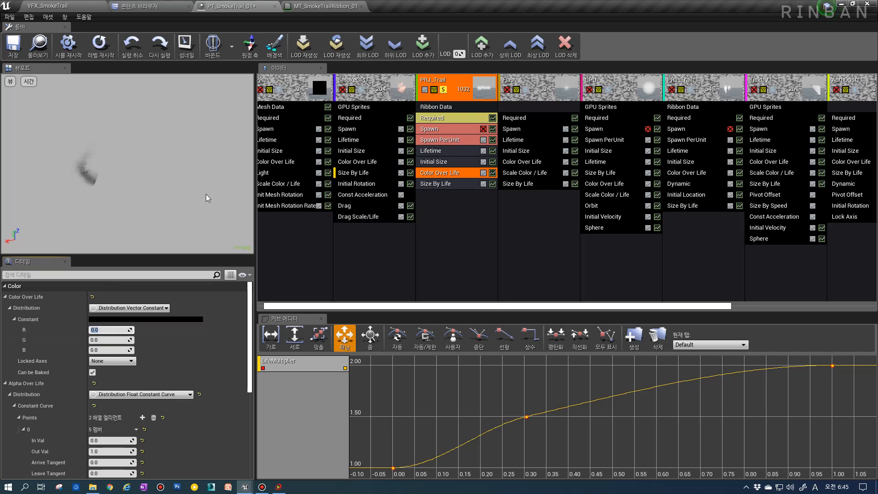
Step: Set the default R, G and B of the color parameter in MT_SmokeTrailRibbon_01 to 5 and save the material
{"action": "left_click", "coordinate": [315, 5]}
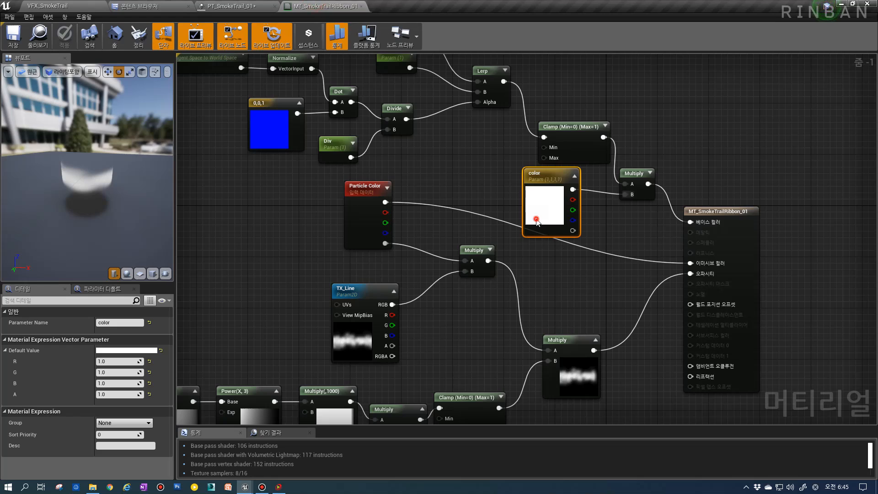
{"action": "left_click", "coordinate": [114, 369]}
{"action": "left_click", "coordinate": [115, 383]}
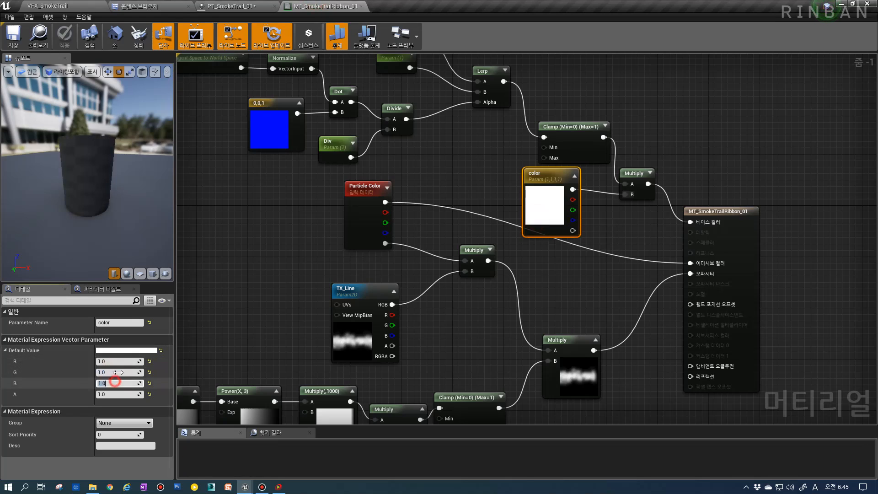
{"action": "type", "text": "5"}
{"action": "left_click", "coordinate": [117, 360]}
{"action": "type", "text": "5"}
{"action": "left_click", "coordinate": [115, 373]}
{"action": "type", "text": "5"}
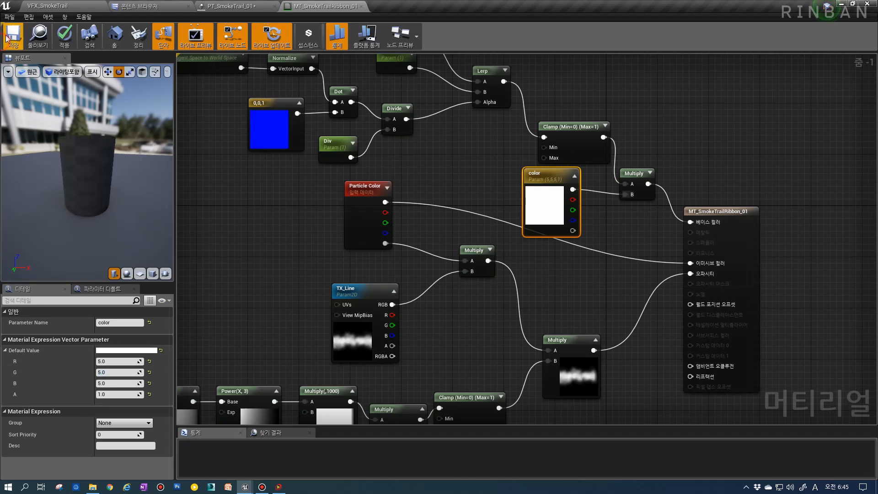
{"action": "key", "text": "ctrl+s"}
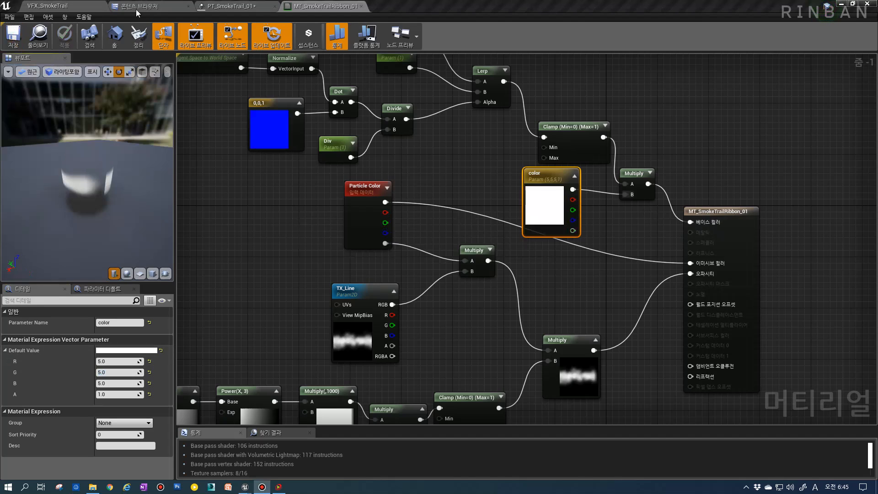
Step: Play the VFX_SmokeTrail level, fire the effect to check the smoke trail's look, and stop the playtest
{"action": "left_click", "coordinate": [45, 5]}
{"action": "left_click", "coordinate": [435, 35]}
{"action": "left_click", "coordinate": [427, 220]}
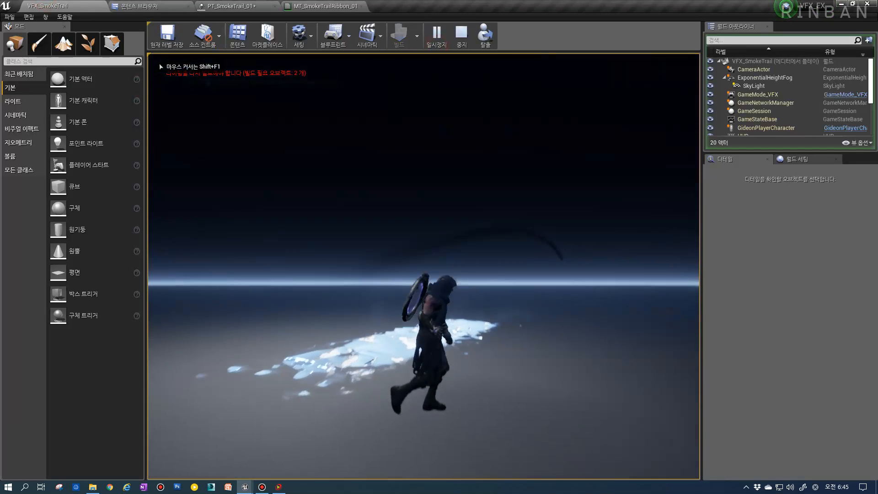
{"action": "left_click", "coordinate": [423, 266]}
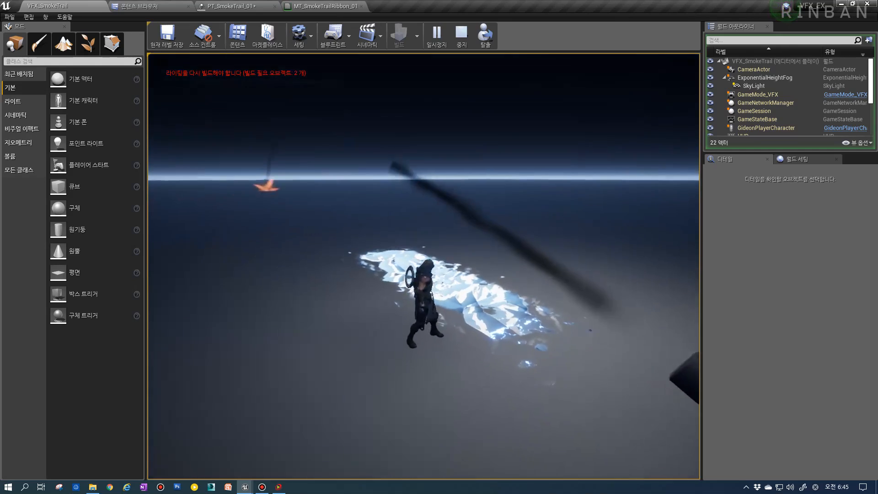
{"action": "left_click", "coordinate": [424, 267]}
{"action": "key", "text": "shift+F1"}
{"action": "key", "text": "Escape"}
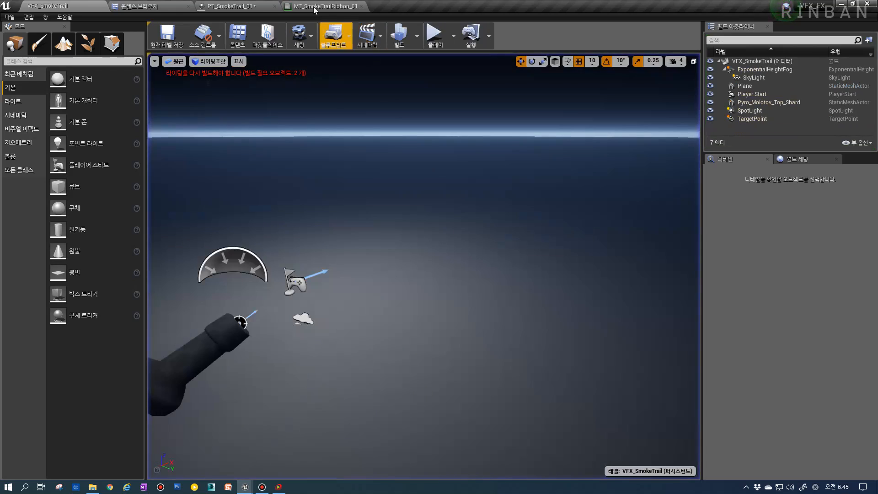
Step: Preview the MT_SmokeTrailRibbon_01 material on a sphere and a plane, checking its shading from different angles
{"action": "left_click", "coordinate": [315, 8]}
{"action": "scroll", "coordinate": [611, 139], "scroll_direction": "down", "scroll_amount": 2}
{"action": "left_click_drag", "start_coordinate": [143, 208], "coordinate": [109, 233]}
{"action": "left_click", "coordinate": [124, 271]}
{"action": "mouse_move", "coordinate": [127, 265]}
{"action": "left_mouse_down"}
{"action": "mouse_move", "coordinate": [115, 230]}
{"action": "mouse_move", "coordinate": [128, 268]}
{"action": "left_mouse_up"}
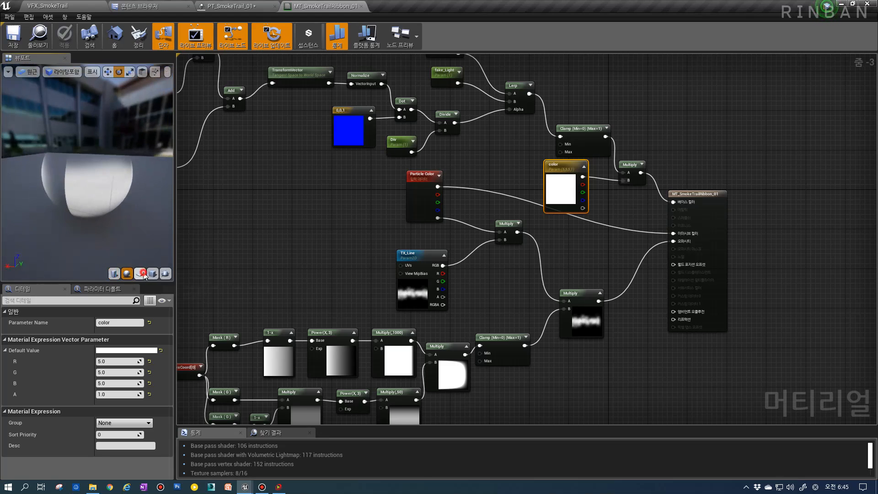
{"action": "left_click", "coordinate": [140, 273]}
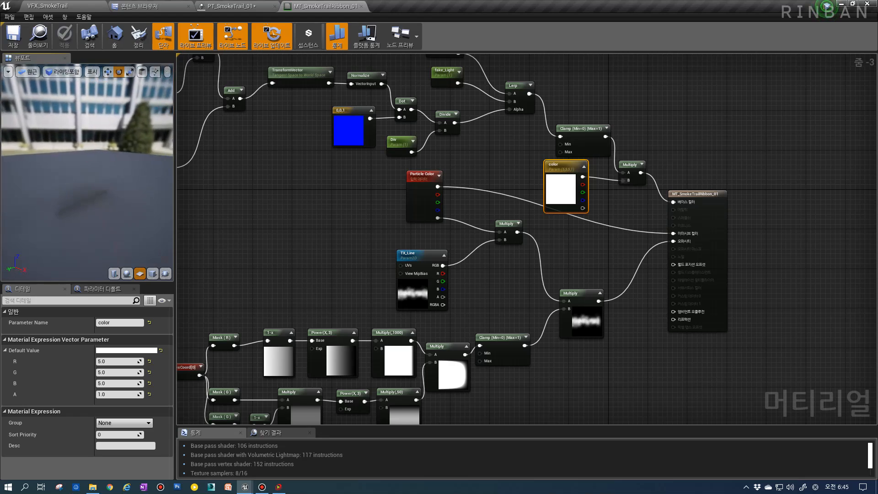
{"action": "left_click_drag", "start_coordinate": [161, 227], "coordinate": [161, 227]}
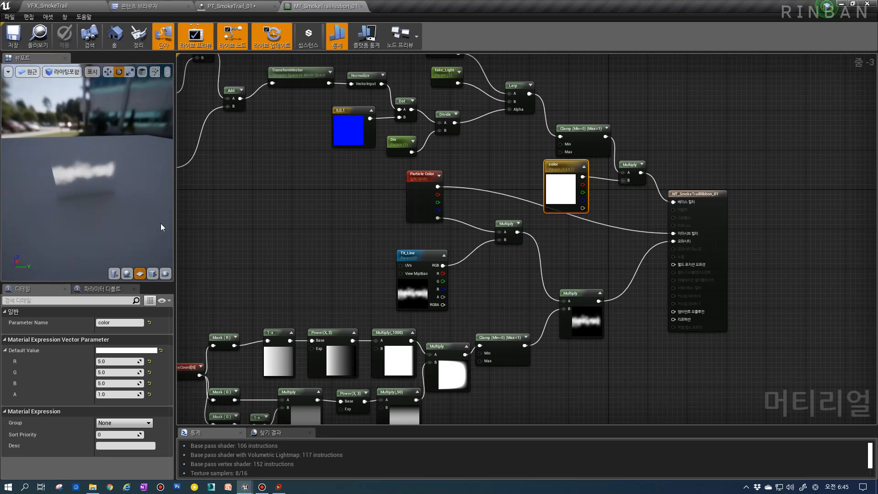
Step: Set the material's translucency Lighting Mode to Volumetric NonDirectional and save the material
{"action": "left_click", "coordinate": [326, 300]}
{"action": "scroll", "coordinate": [141, 338], "scroll_direction": "down", "scroll_amount": 3}
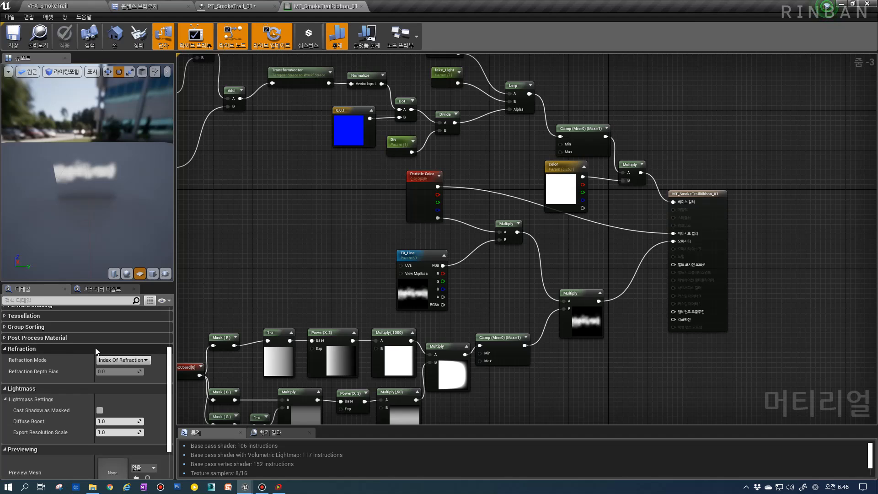
{"action": "scroll", "coordinate": [97, 351], "scroll_direction": "up", "scroll_amount": 5}
{"action": "left_click", "coordinate": [87, 334]}
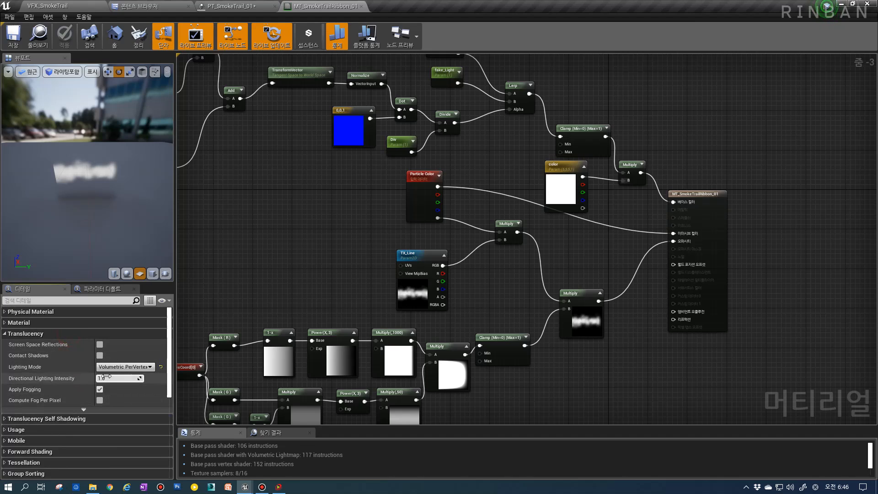
{"action": "left_click", "coordinate": [133, 367]}
{"action": "left_click", "coordinate": [64, 366]}
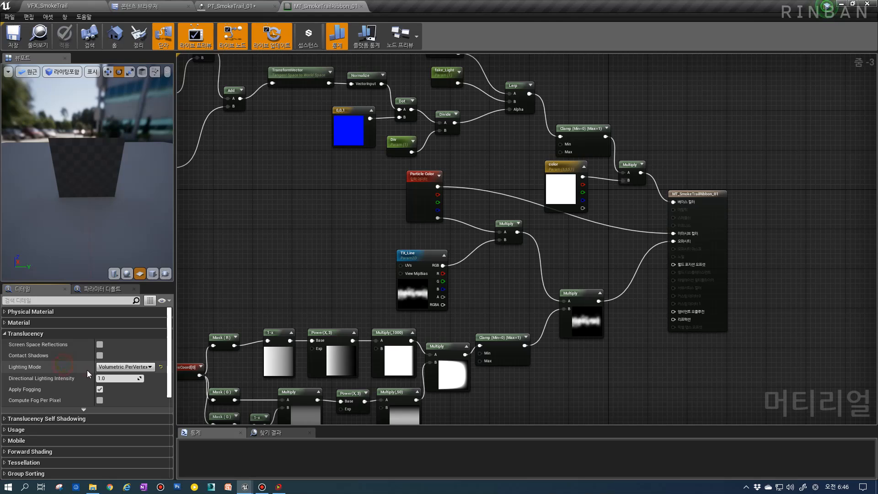
{"action": "left_click_drag", "start_coordinate": [56, 369], "coordinate": [52, 368]}
{"action": "left_click", "coordinate": [104, 366]}
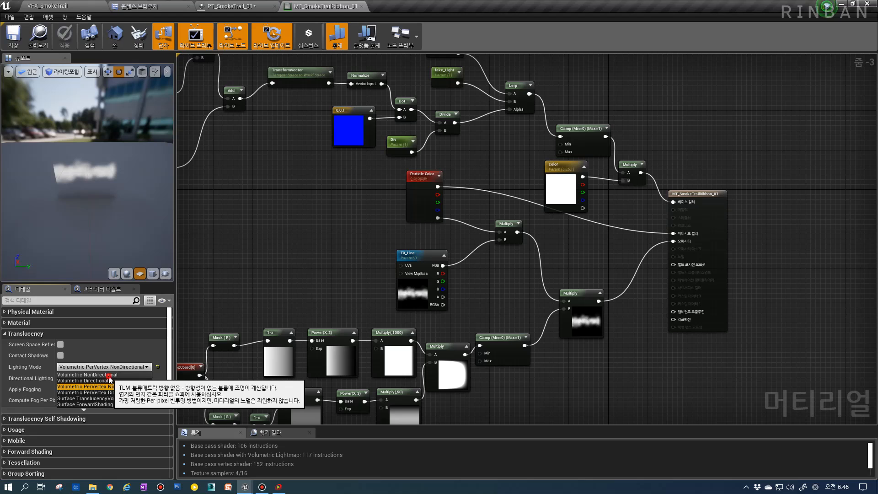
{"action": "left_click", "coordinate": [109, 375]}
{"action": "right_click_drag", "start_coordinate": [378, 279], "coordinate": [416, 277]}
{"action": "right_click_drag", "start_coordinate": [346, 222], "coordinate": [287, 225]}
{"action": "left_click", "coordinate": [13, 37]}
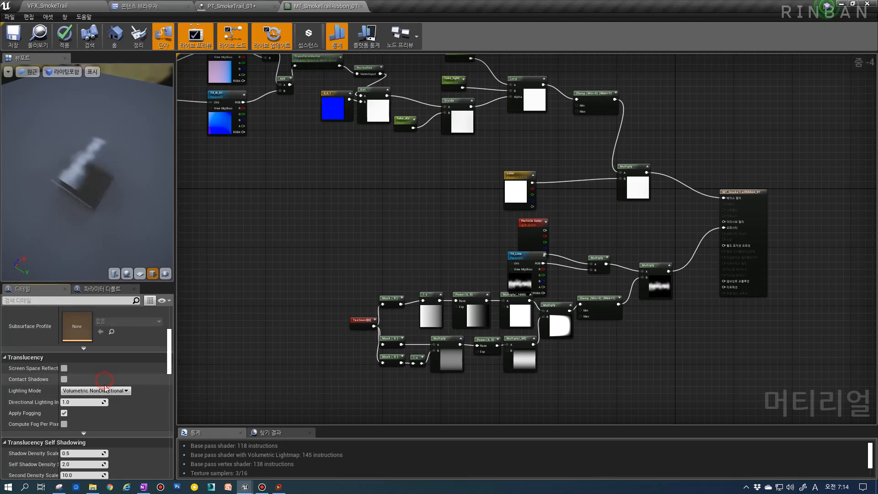
Step: Set the MT_SmokeTrailRibbon_01 material's translucency Lighting Mode to Volumetric PerVertex NonDirectional
{"action": "left_click", "coordinate": [110, 390]}
{"action": "left_click", "coordinate": [103, 410]}
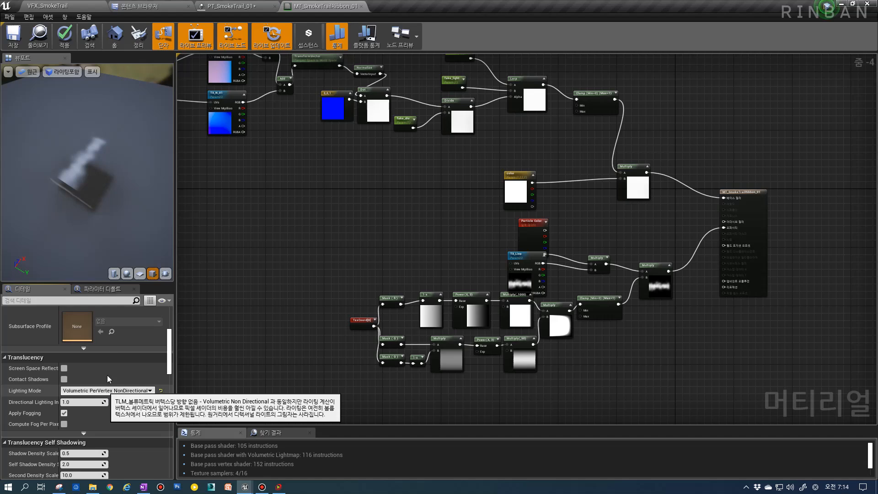
Step: Display the PT_SmokeTrail_01 particle preview in wireframe view mode
{"action": "left_click", "coordinate": [231, 6]}
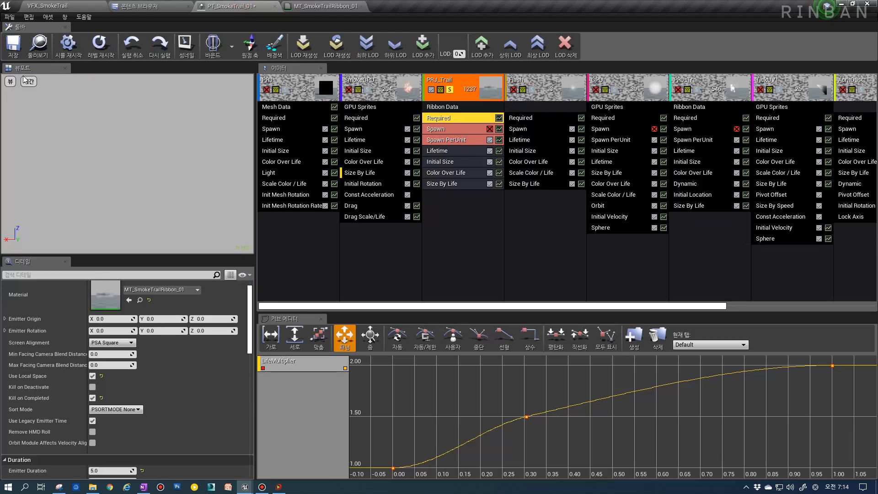
{"action": "left_click", "coordinate": [10, 83]}
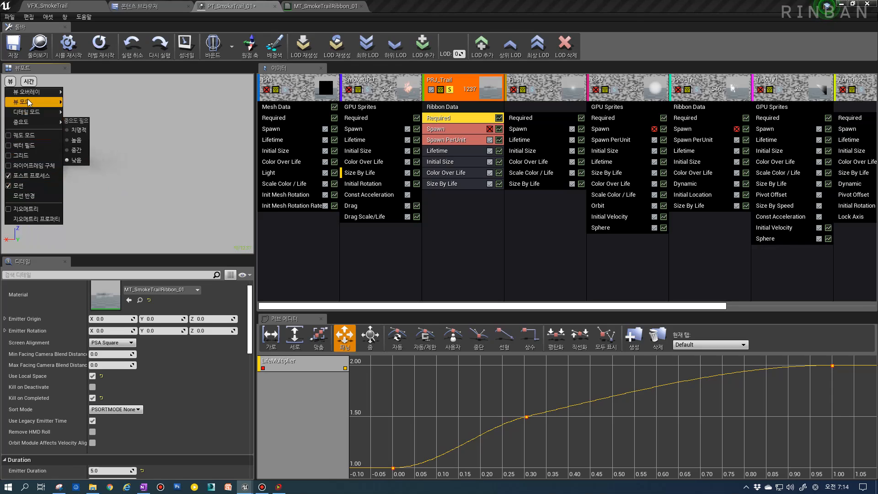
{"action": "mouse_move", "coordinate": [35, 99]}
{"action": "left_click", "coordinate": [84, 119]}
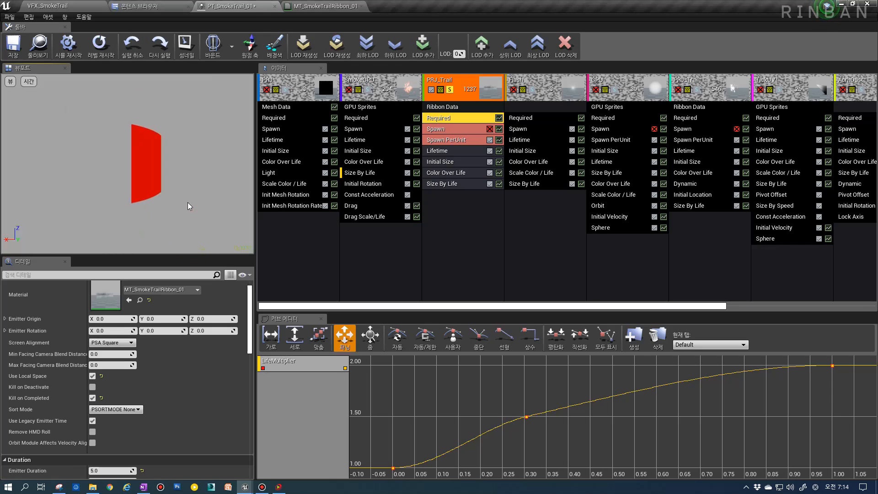
Step: In PRJ_Trail's Ribbon Data, compare Distance Tessellation Step Size values of 1, 10 and 50, and finish with 5
{"action": "left_click", "coordinate": [446, 107]}
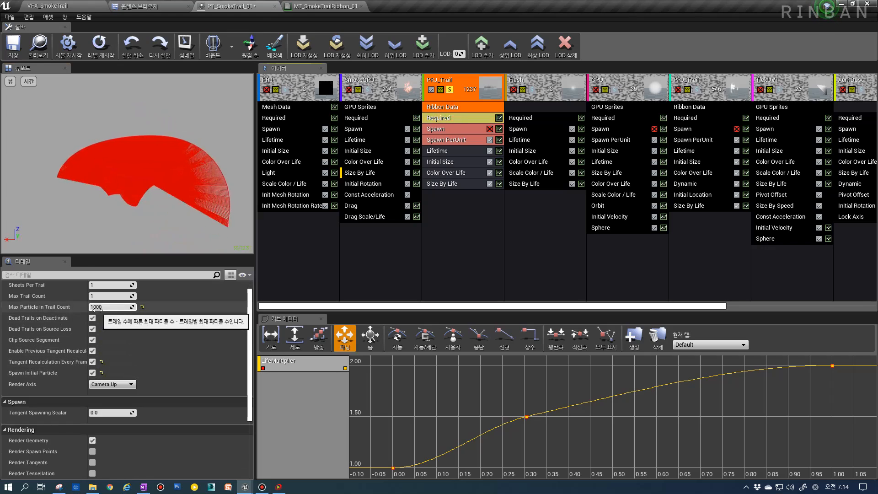
{"action": "scroll", "coordinate": [101, 403], "scroll_direction": "down", "scroll_amount": 4}
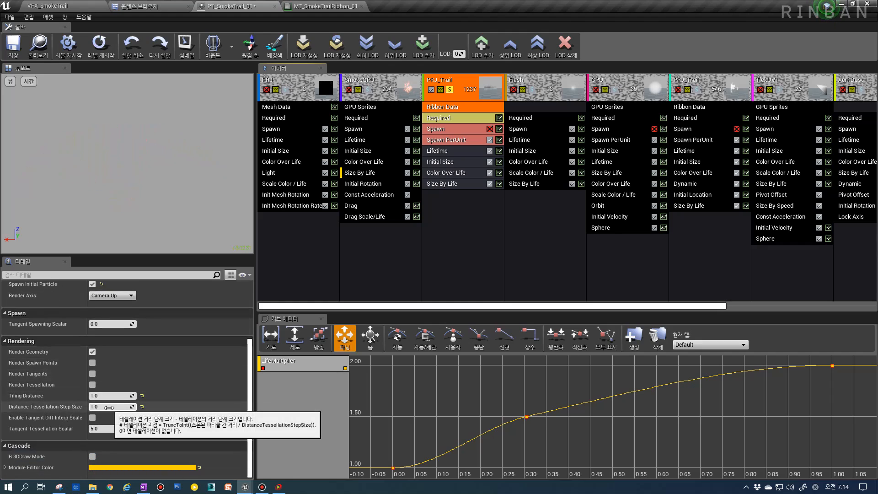
{"action": "left_click", "coordinate": [109, 406]}
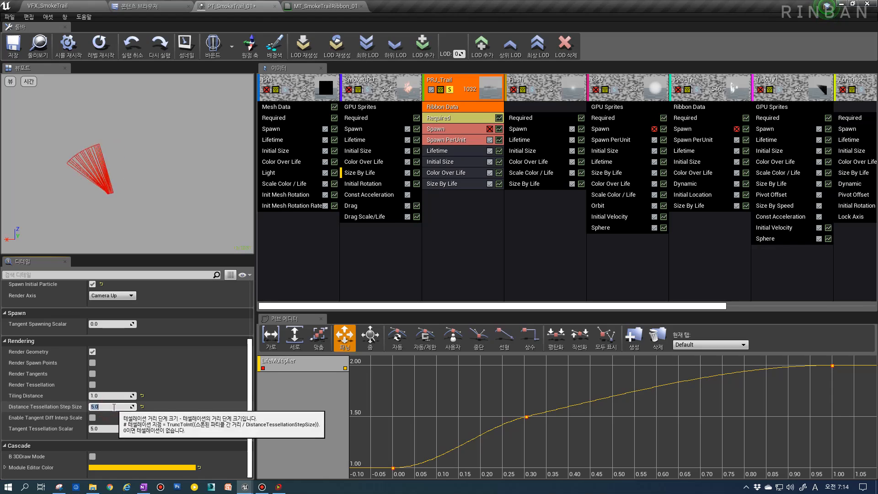
{"action": "type", "text": "1"}
{"action": "key", "text": "Return"}
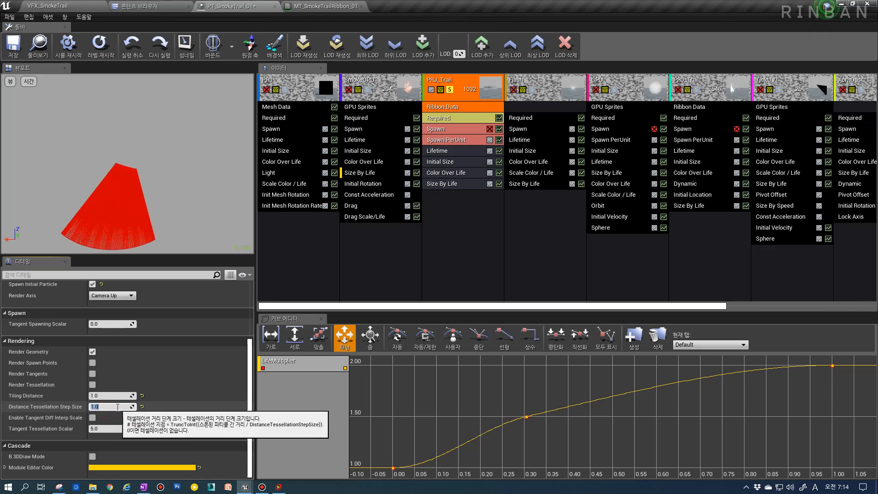
{"action": "type", "text": "5"}
{"action": "key", "text": "Return"}
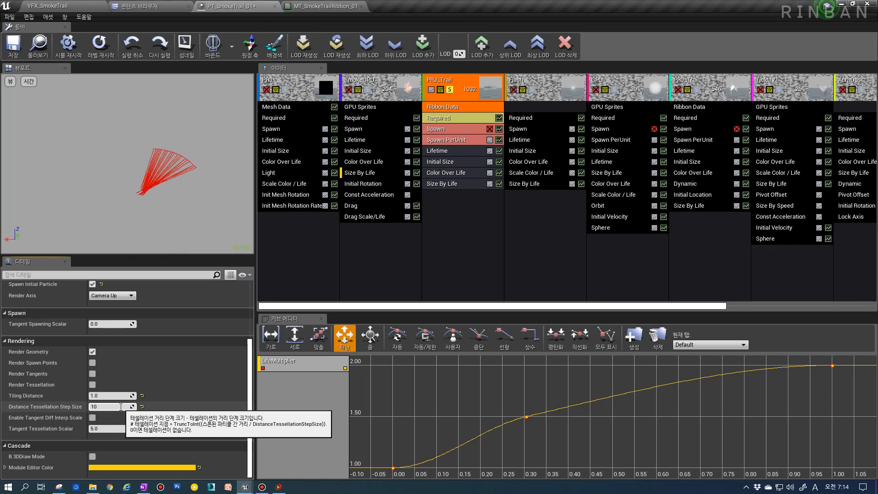
{"action": "key", "text": "Return"}
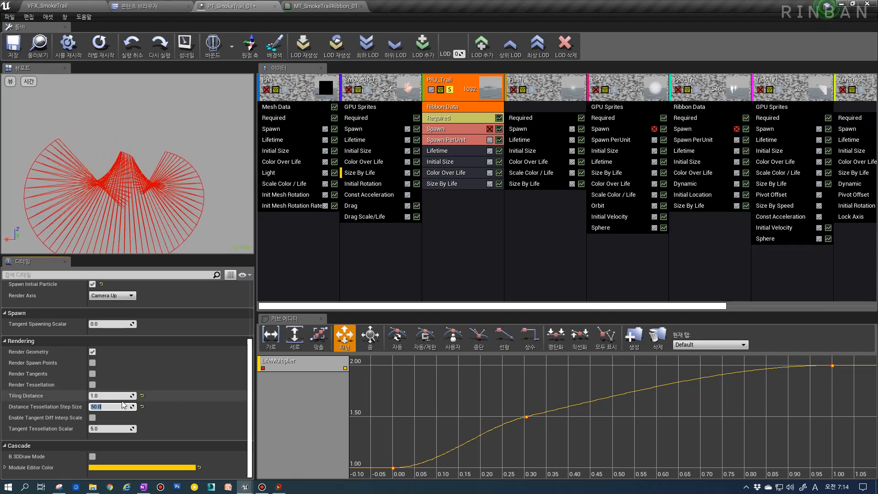
{"action": "type", "text": "5"}
{"action": "key", "text": "Return"}
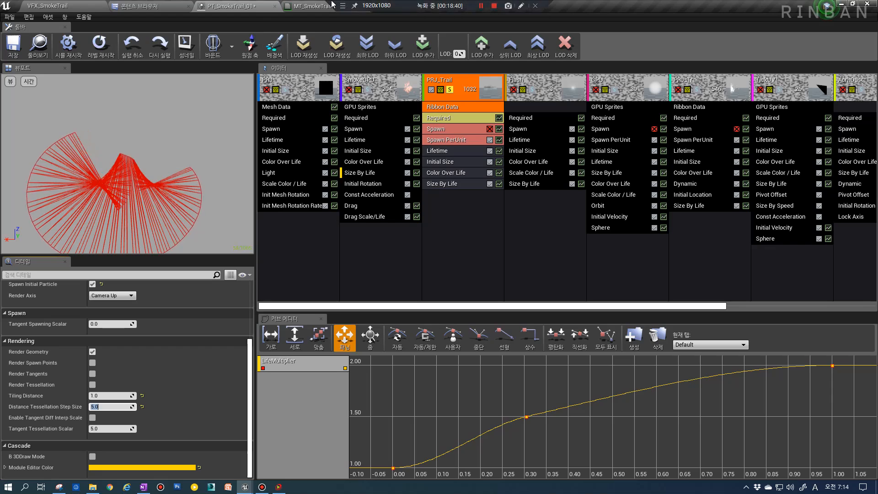
Step: Select PRJ_Trail's Required module in PT_SmokeTrail_01 and return the particle preview from wireframe to shaded display
{"action": "left_click", "coordinate": [303, 5]}
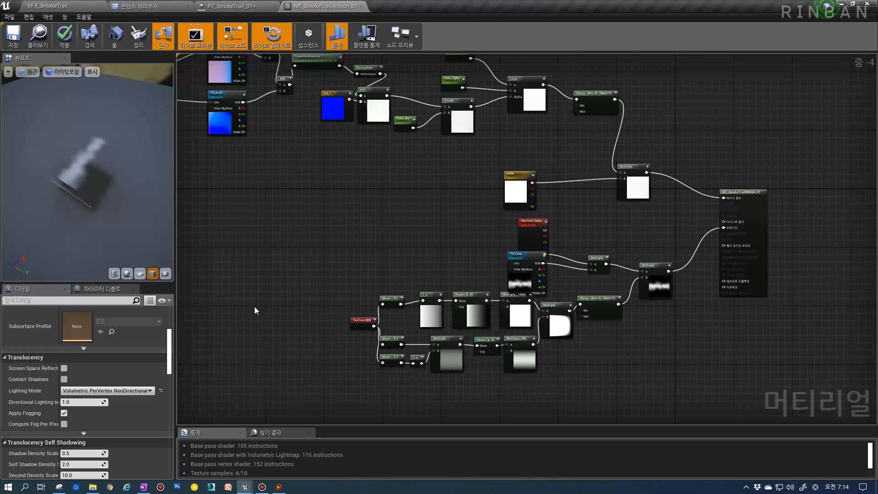
{"action": "right_click_drag", "start_coordinate": [254, 306], "coordinate": [305, 315]}
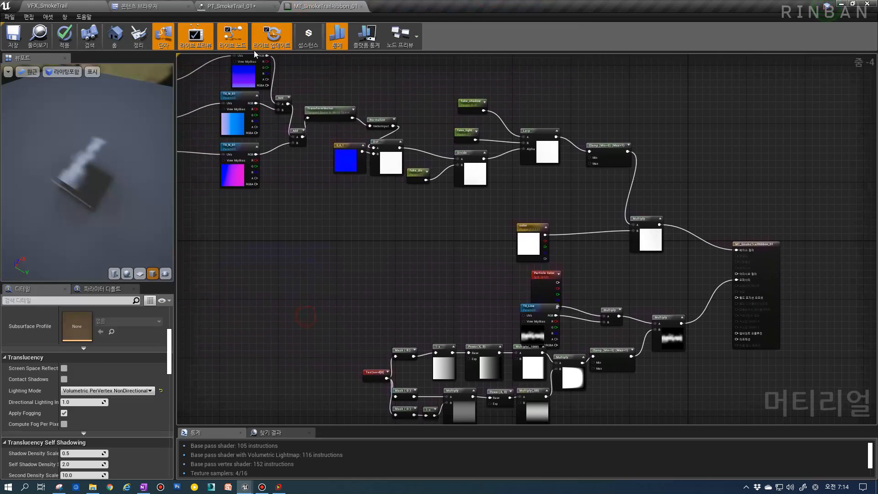
{"action": "left_click", "coordinate": [242, 9]}
{"action": "left_click", "coordinate": [458, 120]}
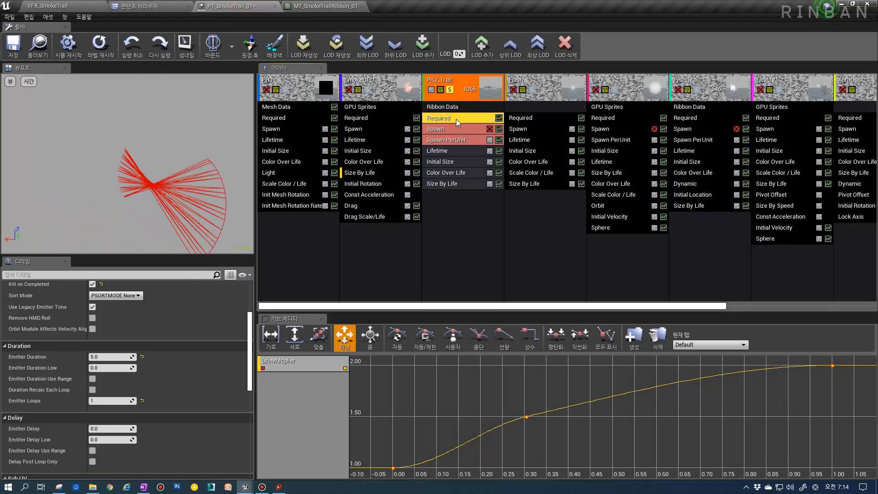
{"action": "left_click", "coordinate": [10, 81]}
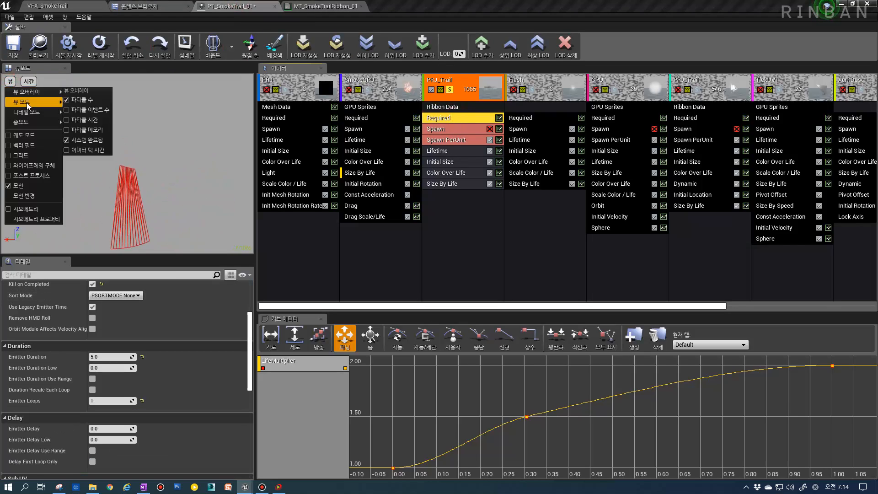
{"action": "left_click", "coordinate": [79, 130]}
Step: Try PSA Rectangle as PRJ_Trail's Screen Alignment, and restore PSA Square
{"action": "scroll", "coordinate": [114, 360], "scroll_direction": "up", "scroll_amount": 5}
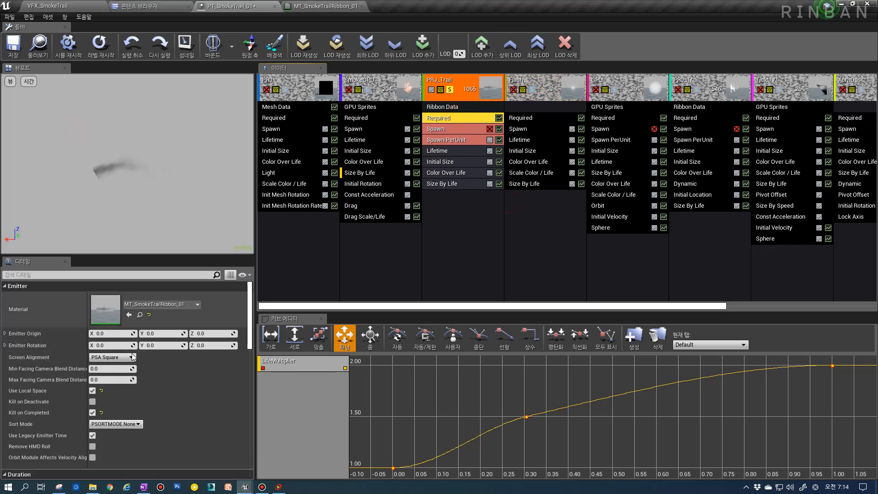
{"action": "left_click", "coordinate": [114, 358]}
{"action": "left_click", "coordinate": [118, 377]}
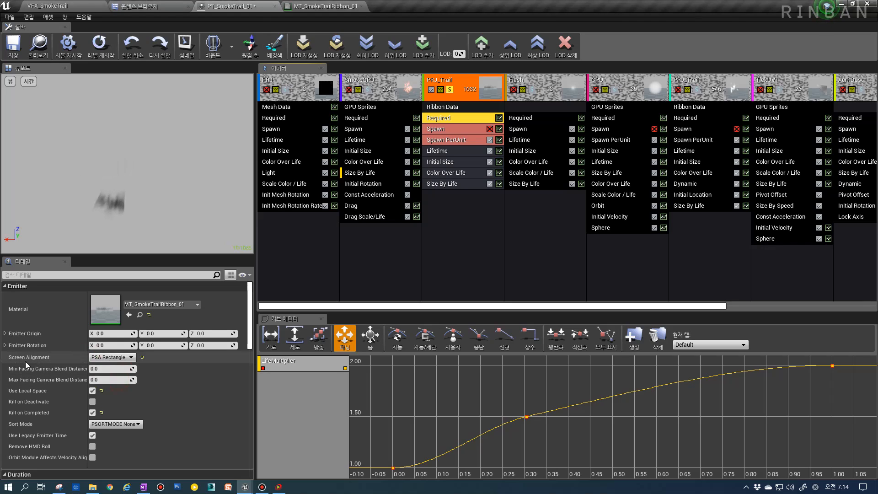
{"action": "left_click", "coordinate": [115, 357]}
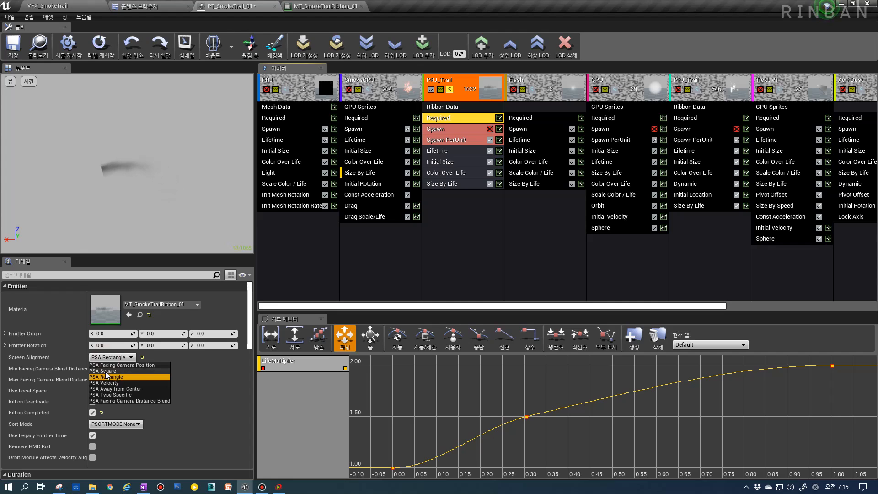
{"action": "left_click", "coordinate": [108, 371]}
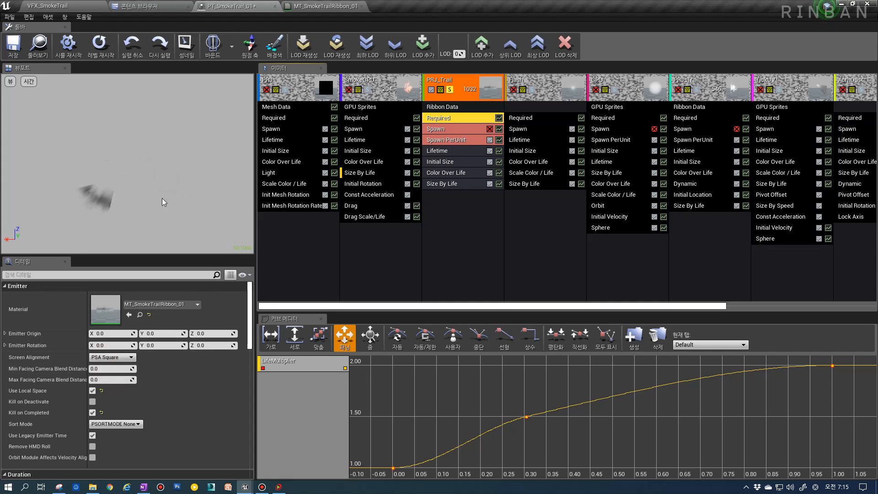
Step: Examine the normal texture nodes and the fake lighting section in the MT_SmokeTrailRibbon_01 material graph
{"action": "left_click", "coordinate": [330, 3]}
{"action": "right_click_drag", "start_coordinate": [305, 202], "coordinate": [376, 261]}
{"action": "right_click_drag", "start_coordinate": [307, 261], "coordinate": [361, 273]}
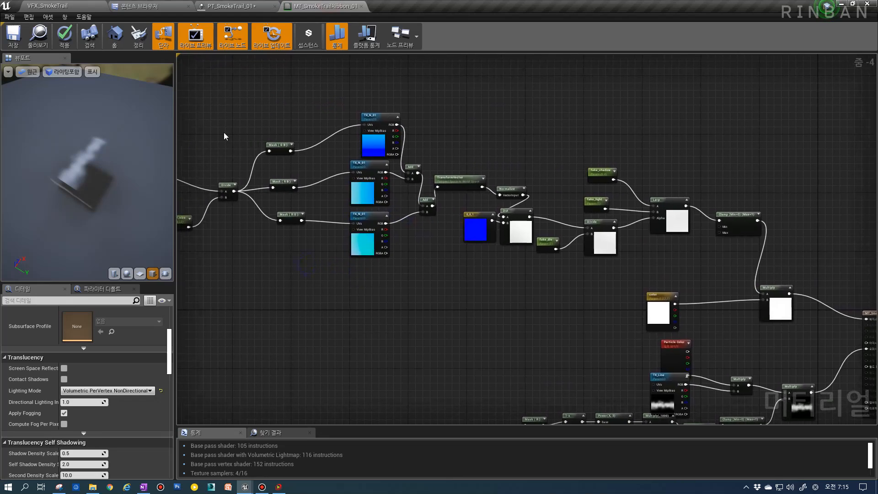
{"action": "right_click_drag", "start_coordinate": [247, 129], "coordinate": [357, 165]}
{"action": "left_click_drag", "start_coordinate": [203, 161], "coordinate": [274, 191]}
{"action": "left_click_drag", "start_coordinate": [411, 238], "coordinate": [506, 284]}
{"action": "right_click_drag", "start_coordinate": [531, 296], "coordinate": [218, 225]}
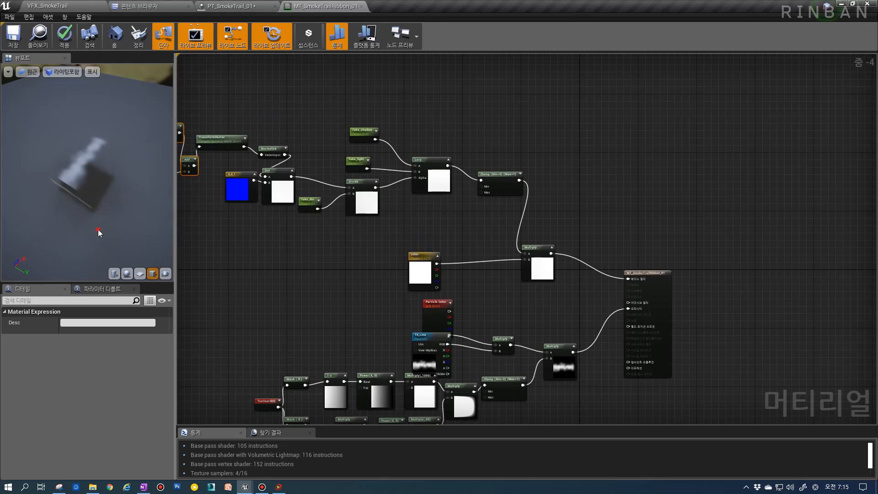
{"action": "left_click", "coordinate": [342, 257]}
Step: Set the R, G and B default values of the color vector parameter to 5 each
{"action": "right_click_drag", "start_coordinate": [289, 232], "coordinate": [473, 252]}
{"action": "scroll", "coordinate": [474, 251], "scroll_direction": "up", "scroll_amount": 2}
{"action": "right_click_drag", "start_coordinate": [568, 262], "coordinate": [397, 229]}
{"action": "scroll", "coordinate": [549, 270], "scroll_direction": "up", "scroll_amount": 2}
{"action": "right_click_drag", "start_coordinate": [605, 292], "coordinate": [385, 227]}
{"action": "left_click_drag", "start_coordinate": [259, 232], "coordinate": [330, 216]}
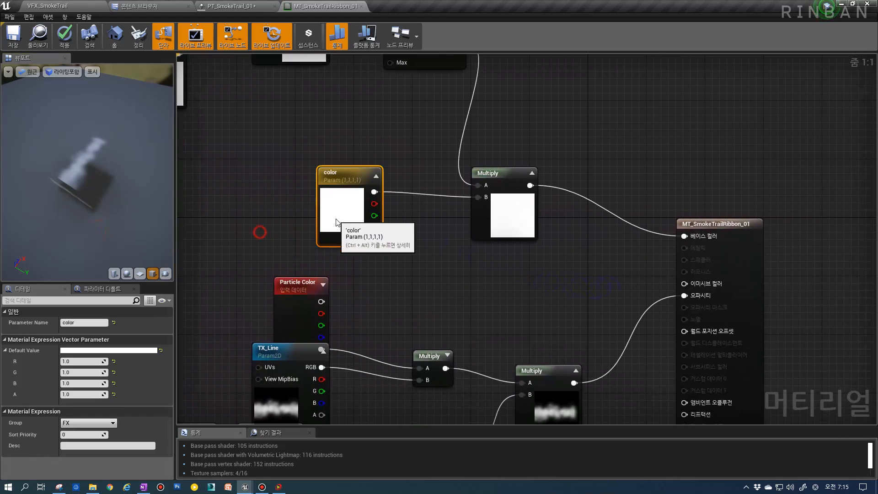
{"action": "left_click_drag", "start_coordinate": [81, 363], "coordinate": [75, 363]}
{"action": "left_click", "coordinate": [85, 362]}
{"action": "type", "text": "5"}
{"action": "left_click", "coordinate": [84, 373]}
{"action": "type", "text": "5"}
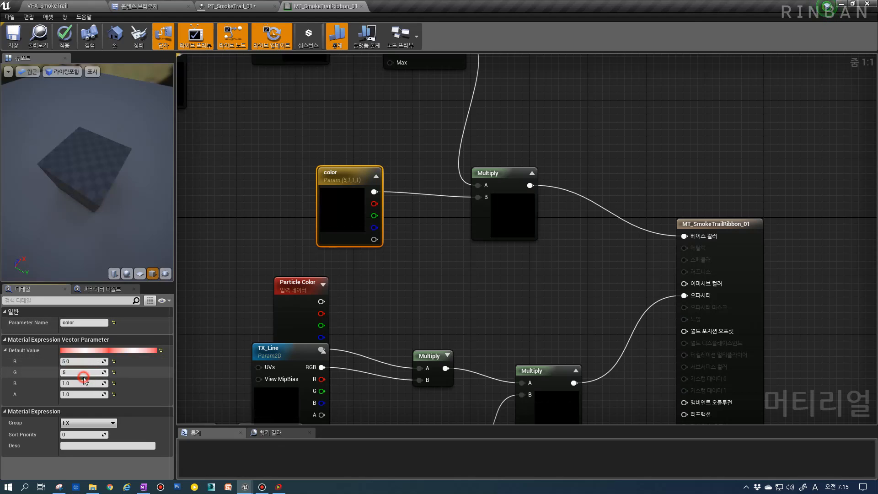
{"action": "left_click", "coordinate": [84, 383]}
{"action": "type", "text": "5"}
{"action": "key", "text": "Return"}
Step: Connect the Particle Color node's color output to the material's Emissive Color input and save the material
{"action": "right_click_drag", "start_coordinate": [362, 303], "coordinate": [359, 301]}
{"action": "left_click_drag", "start_coordinate": [282, 299], "coordinate": [364, 279]}
{"action": "scroll", "coordinate": [477, 293], "scroll_direction": "down", "scroll_amount": 3}
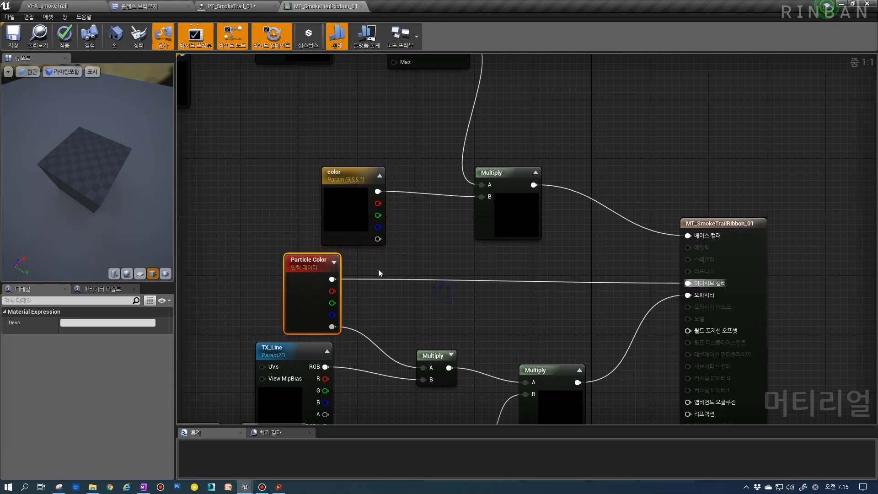
{"action": "right_click_drag", "start_coordinate": [544, 241], "coordinate": [573, 274]}
{"action": "left_click_drag", "start_coordinate": [629, 241], "coordinate": [643, 240]}
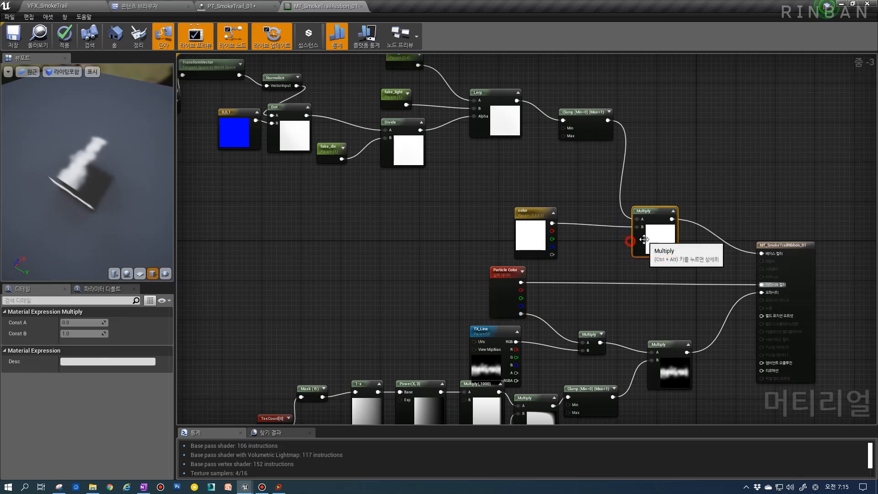
{"action": "right_click_drag", "start_coordinate": [463, 244], "coordinate": [517, 256]}
{"action": "left_click", "coordinate": [19, 44]}
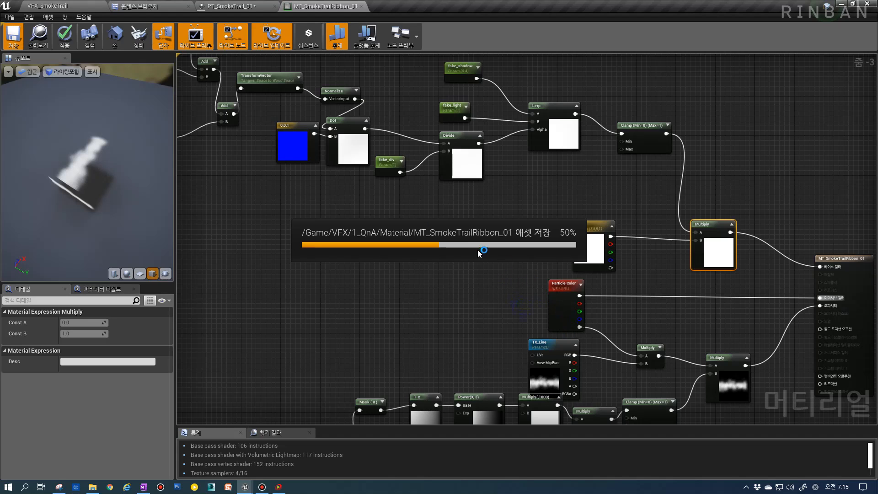
Step: In PT_SmokeTrail_01, set the constant R, G and B of PRJ_Trail's Color Over Life module to 0
{"action": "left_click", "coordinate": [198, 15]}
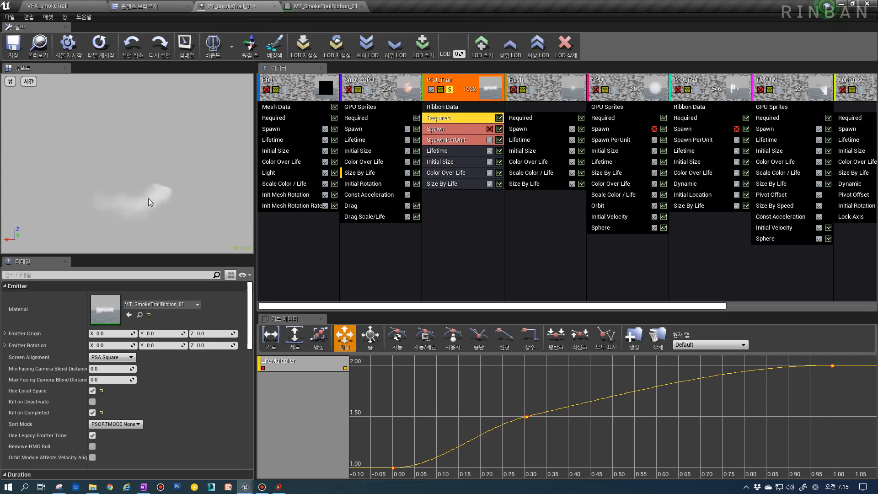
{"action": "left_click", "coordinate": [442, 173]}
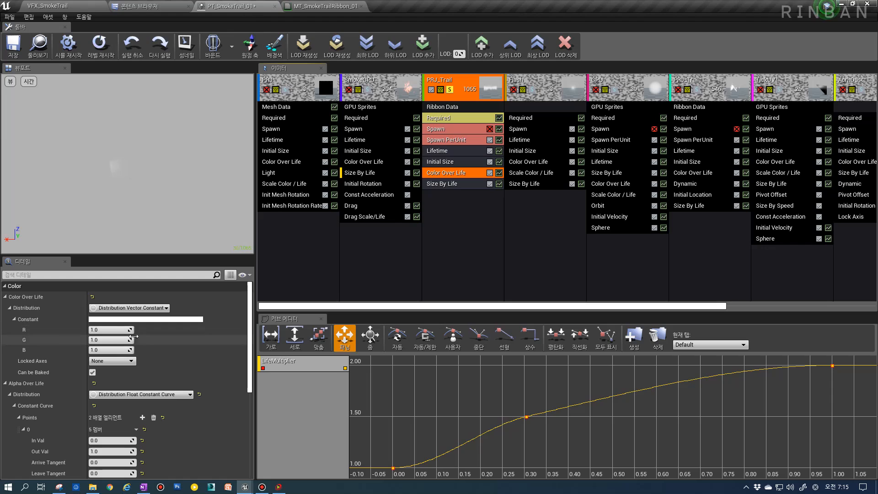
{"action": "left_click", "coordinate": [118, 330]}
{"action": "type", "text": "0"}
{"action": "left_click", "coordinate": [111, 341]}
{"action": "type", "text": "0"}
{"action": "left_click", "coordinate": [104, 350]}
{"action": "type", "text": "0"}
{"action": "key", "text": "Return"}
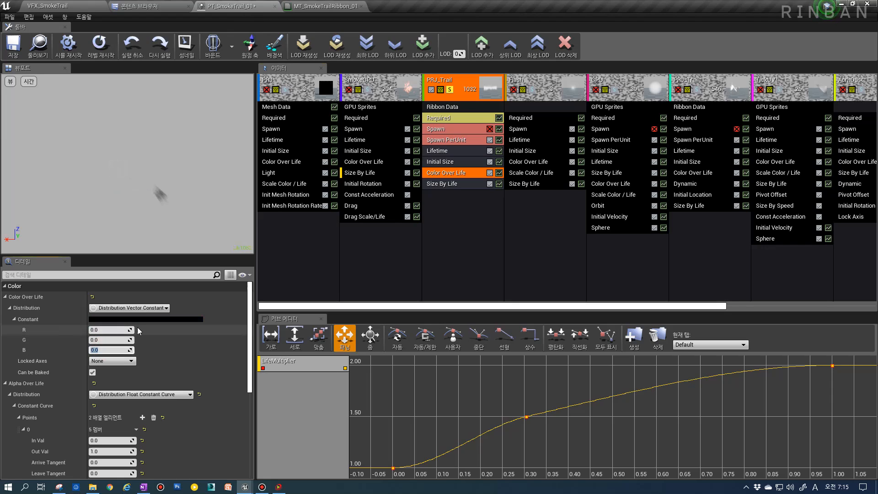
Step: Review the color, lighting and normal nodes of MT_SmokeTrailRibbon_01, and return to the PT_SmokeTrail_01 particle system
{"action": "left_click", "coordinate": [325, 6]}
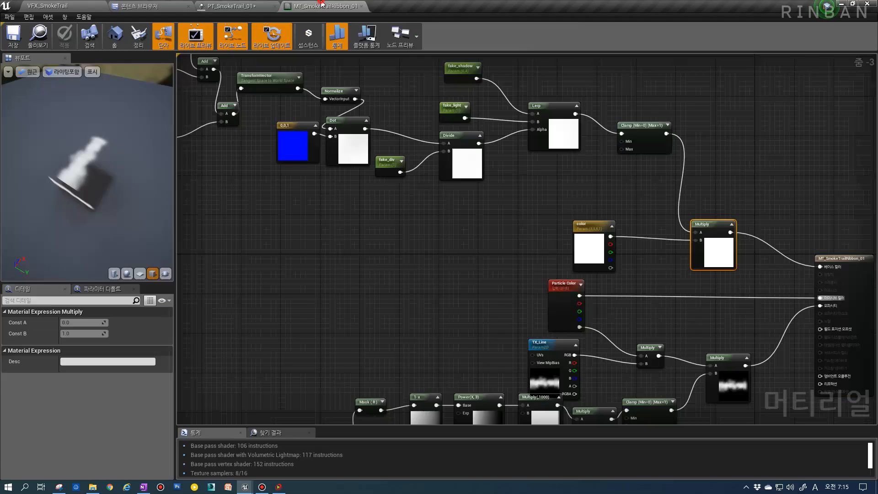
{"action": "scroll", "coordinate": [472, 202], "scroll_direction": "up", "scroll_amount": 3}
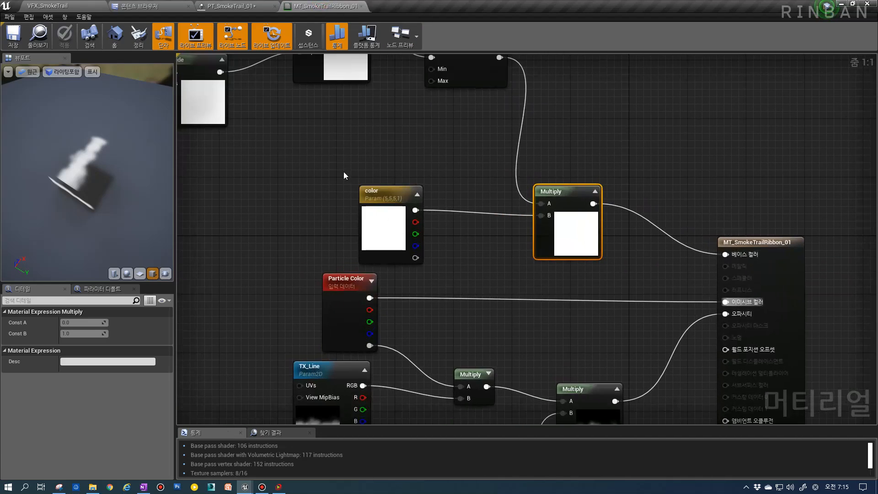
{"action": "scroll", "coordinate": [343, 172], "scroll_direction": "down", "scroll_amount": 3}
{"action": "right_click_drag", "start_coordinate": [350, 160], "coordinate": [609, 258]}
{"action": "right_click_drag", "start_coordinate": [268, 143], "coordinate": [545, 208]}
{"action": "right_click_drag", "start_coordinate": [403, 262], "coordinate": [197, 137]}
{"action": "right_click_drag", "start_coordinate": [545, 204], "coordinate": [529, 216]}
{"action": "left_click", "coordinate": [225, 2]}
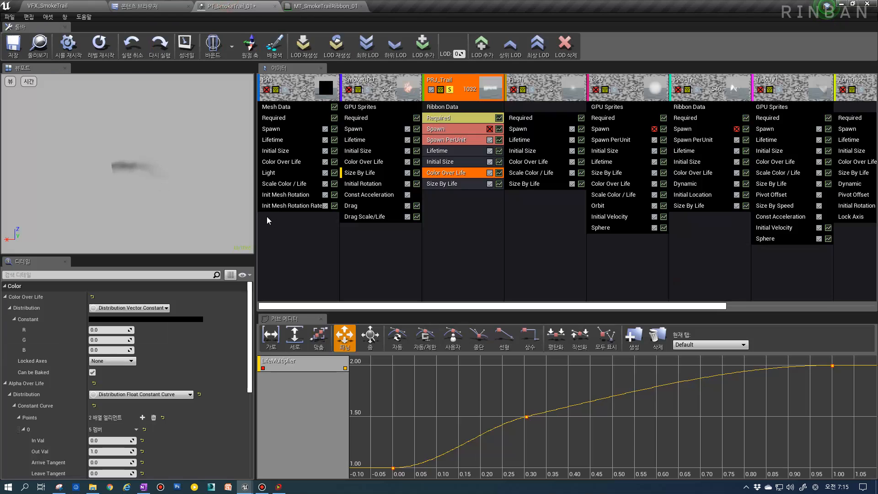
Step: Play the VFX_SmokeTrail level and move the character around to check the smoke trail effect in game
{"action": "left_click", "coordinate": [80, 5]}
{"action": "left_click", "coordinate": [438, 37]}
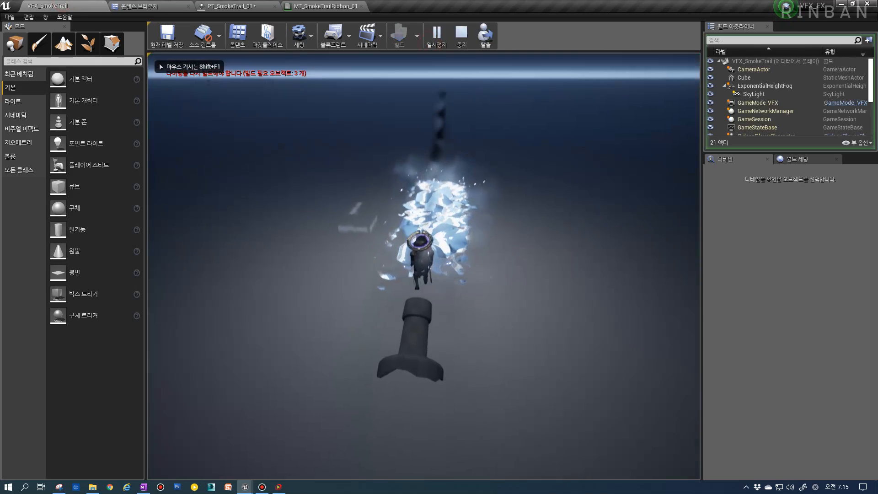
{"action": "key", "text": "a"}
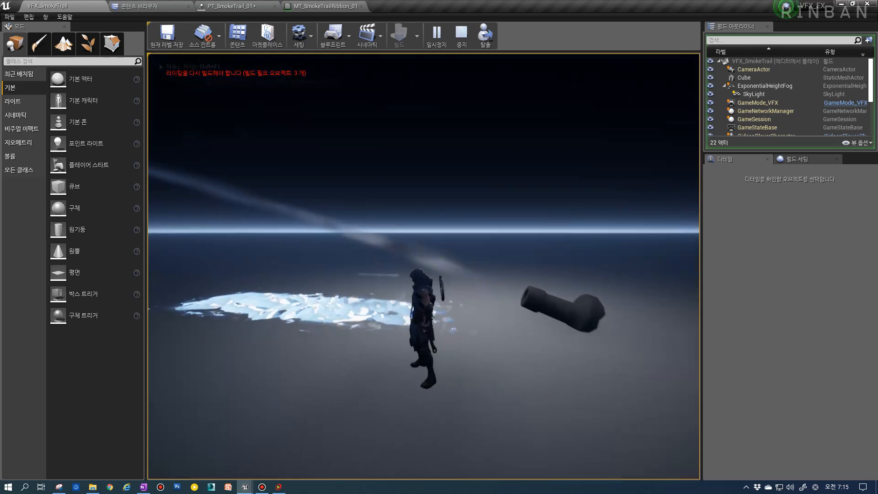
{"action": "key", "text": "w"}
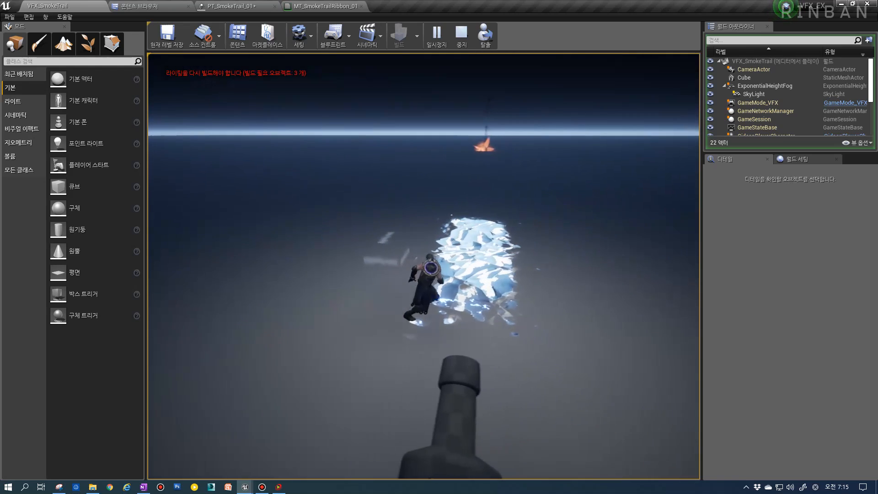
Step: Run the character around the ice effect to view the smoke trail from other sides, and stop the play session
{"action": "key", "text": "d"}
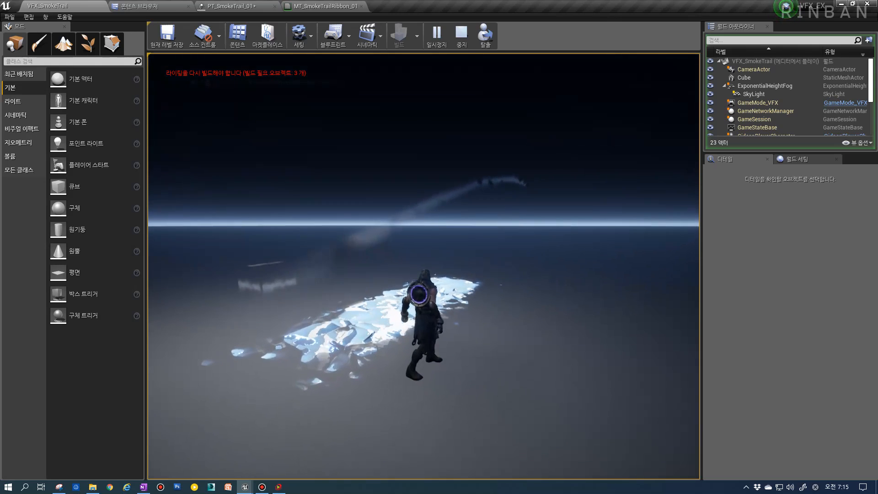
{"action": "key", "text": "w"}
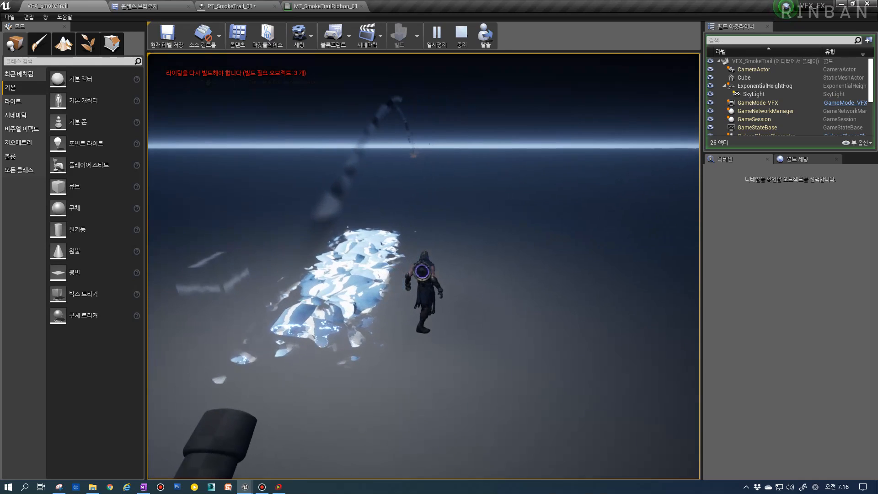
{"action": "key", "text": "Escape"}
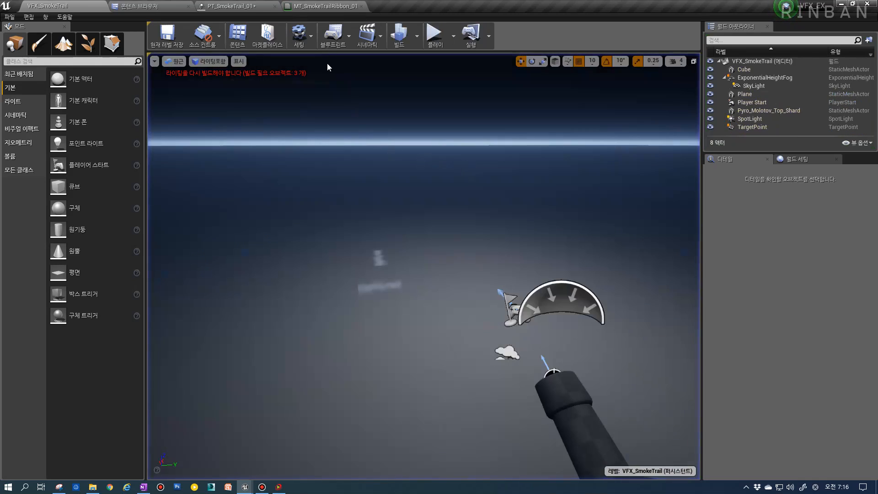
Step: Open MT_SmokeTrailRibbon_01 and review its node network from the absolute world position input to the material output
{"action": "left_click", "coordinate": [257, 4]}
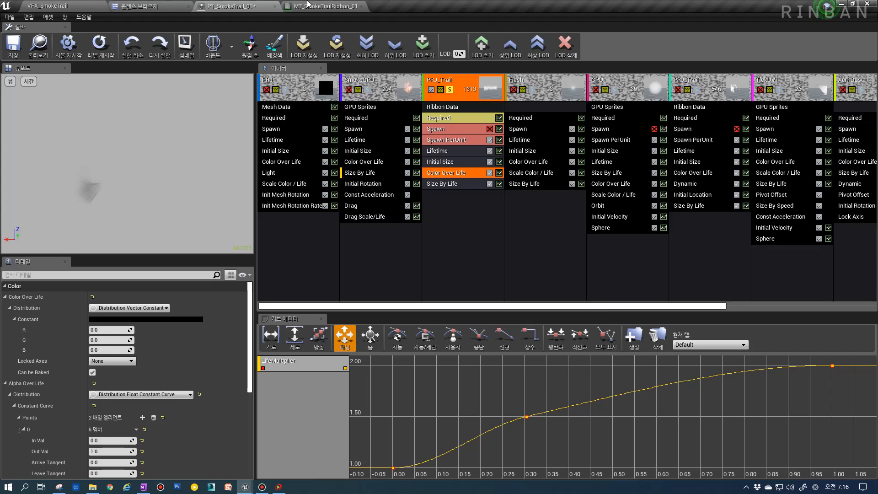
{"action": "left_click", "coordinate": [320, 6]}
{"action": "scroll", "coordinate": [370, 268], "scroll_direction": "down", "scroll_amount": 5}
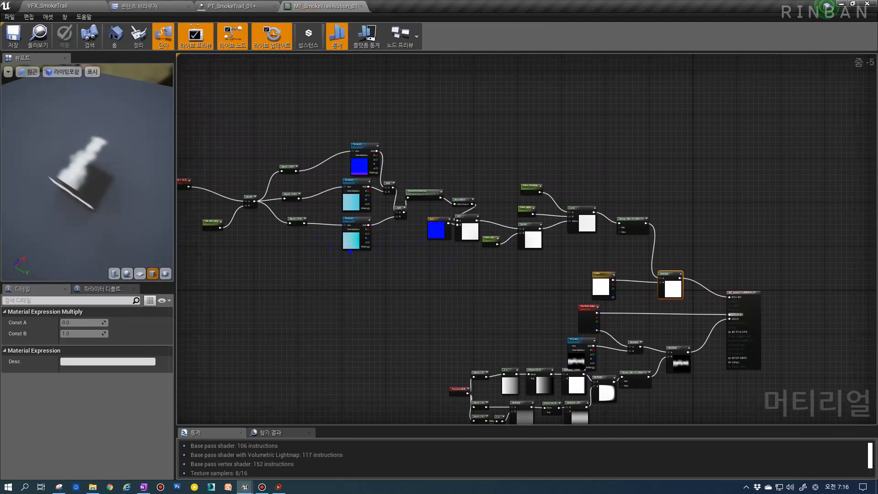
{"action": "right_click_drag", "start_coordinate": [350, 251], "coordinate": [484, 273]}
{"action": "scroll", "coordinate": [331, 214], "scroll_direction": "up", "scroll_amount": 3}
{"action": "left_click_drag", "start_coordinate": [291, 192], "coordinate": [364, 204]}
{"action": "right_click_drag", "start_coordinate": [415, 234], "coordinate": [350, 206]}
{"action": "scroll", "coordinate": [350, 206], "scroll_direction": "down", "scroll_amount": 3}
{"action": "right_click_drag", "start_coordinate": [459, 256], "coordinate": [375, 237]}
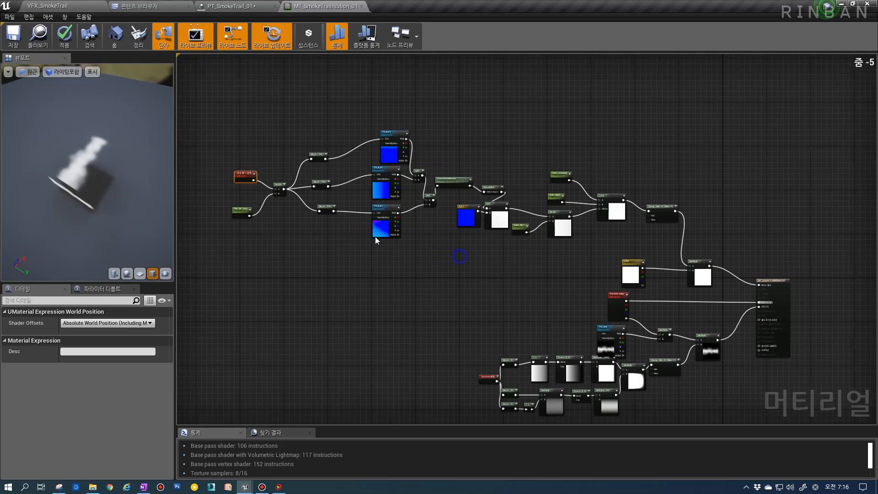
{"action": "right_click_drag", "start_coordinate": [517, 262], "coordinate": [434, 216]}
{"action": "scroll", "coordinate": [435, 215], "scroll_direction": "up", "scroll_amount": 3}
Step: Delete the Cube test mesh from the VFX_SmokeTrail level
{"action": "left_click", "coordinate": [57, 4]}
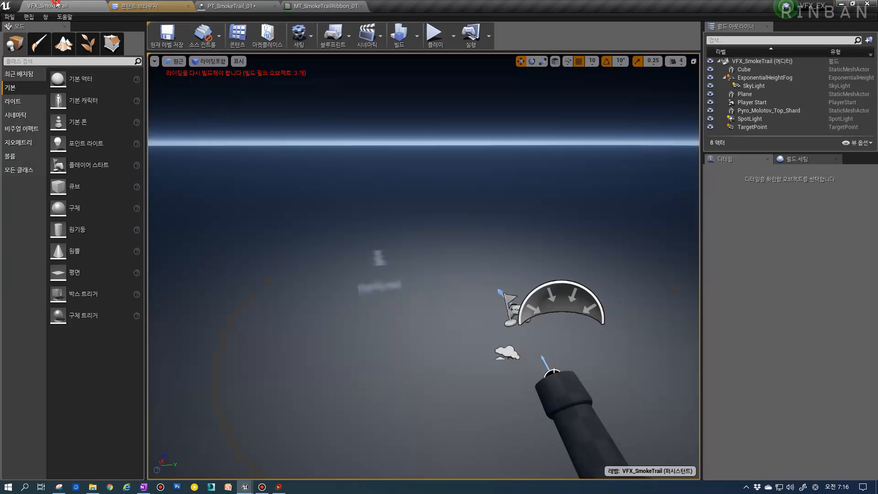
{"action": "left_click", "coordinate": [374, 271]}
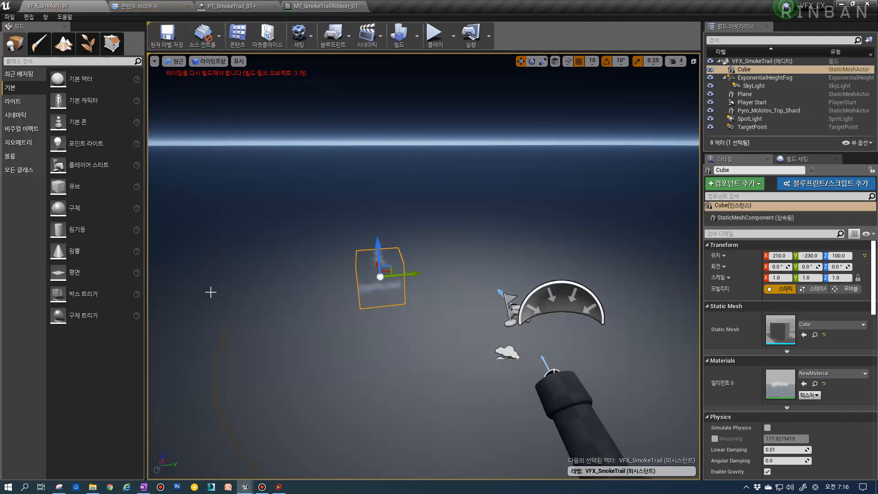
{"action": "key", "text": "Delete"}
{"action": "scroll", "coordinate": [335, 257], "scroll_direction": "down", "scroll_amount": 5}
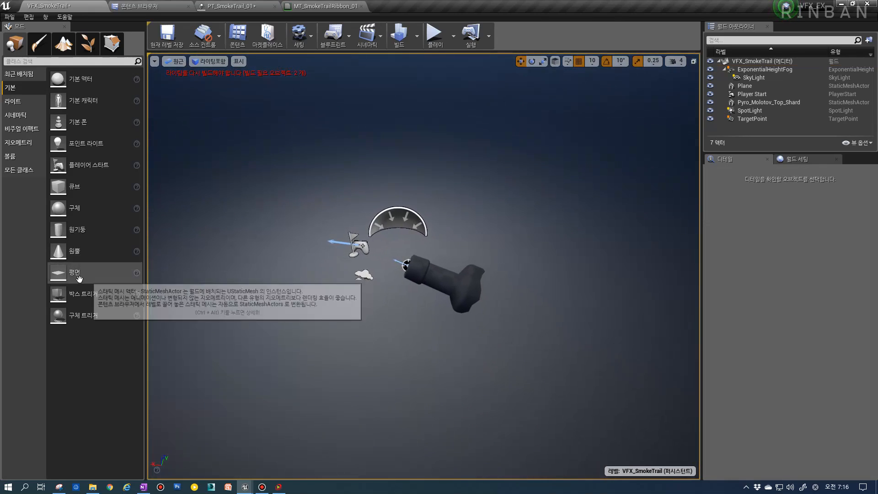
Step: Add a Plane to the level floor, set its scale to 10 on all axes and assign it the MT_SmokeTrailRibbon_01 material
{"action": "left_click_drag", "start_coordinate": [73, 272], "coordinate": [305, 316]}
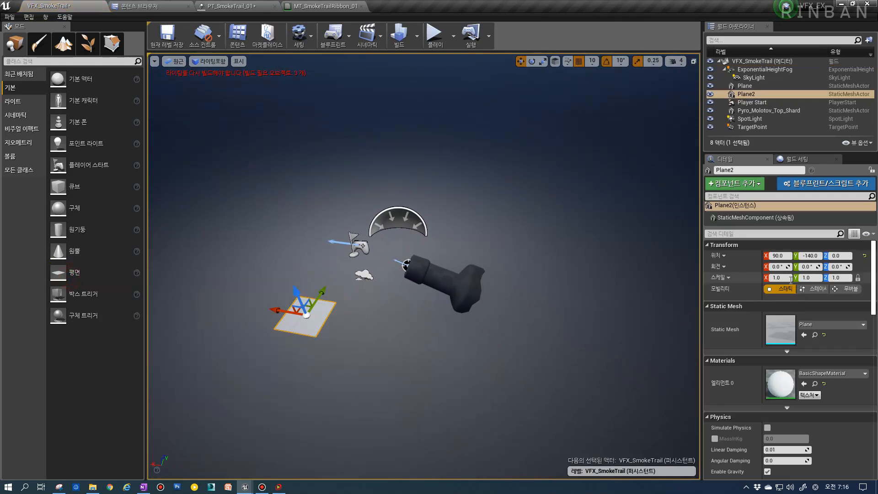
{"action": "type", "text": "10"}
{"action": "key", "text": "Return"}
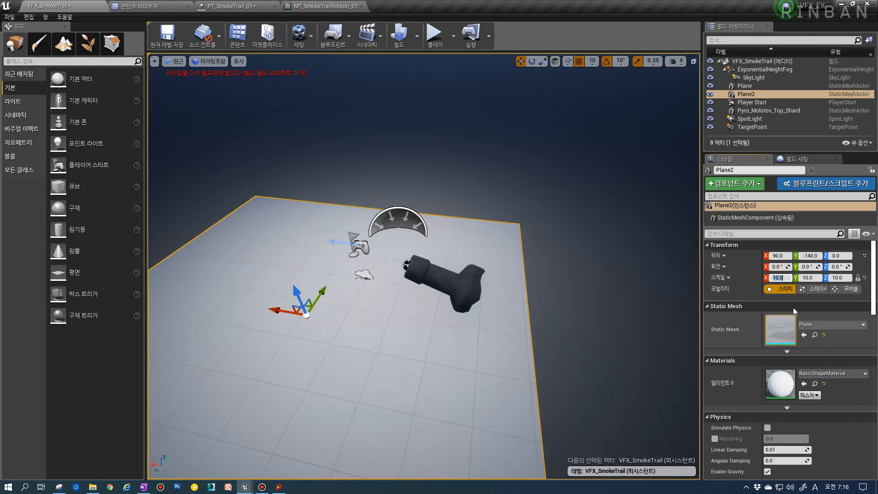
{"action": "left_click", "coordinate": [803, 384]}
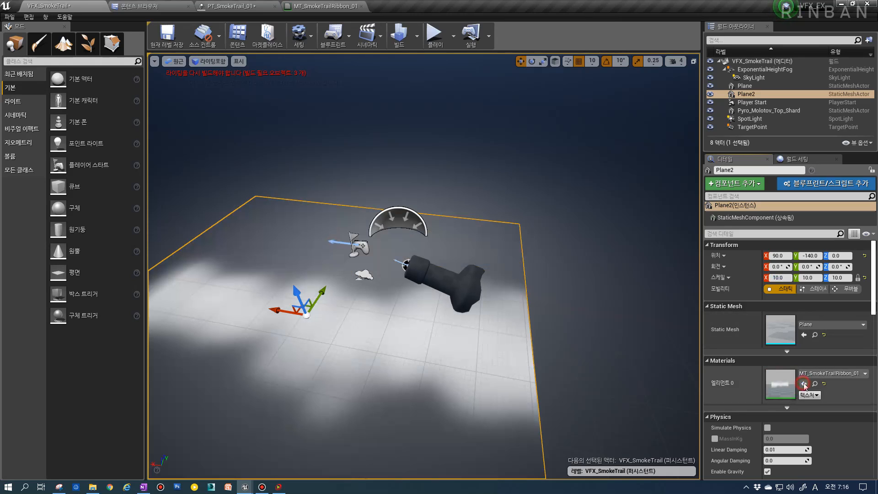
Step: Raise the new plane to Z 220 and tilt it -80° about the X axis
{"action": "right_click_drag", "start_coordinate": [376, 282], "coordinate": [337, 282]}
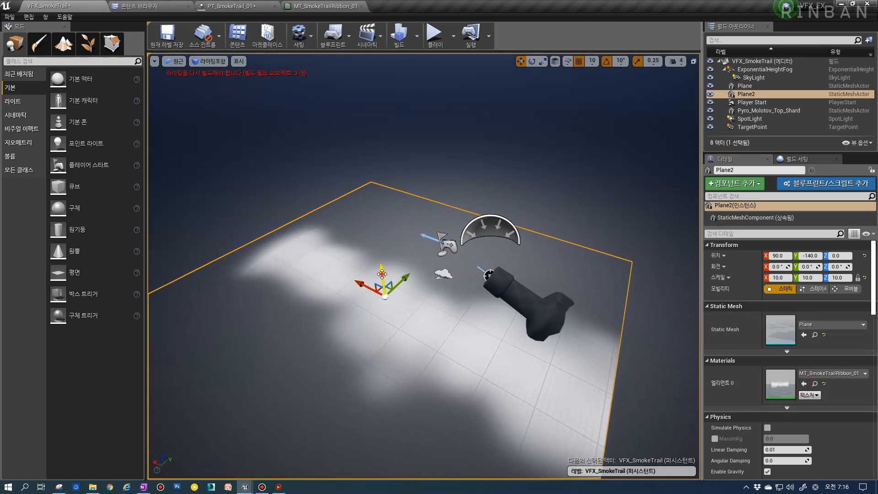
{"action": "left_click_drag", "start_coordinate": [381, 274], "coordinate": [369, 188]}
{"action": "middle_click_drag", "start_coordinate": [388, 263], "coordinate": [423, 262]}
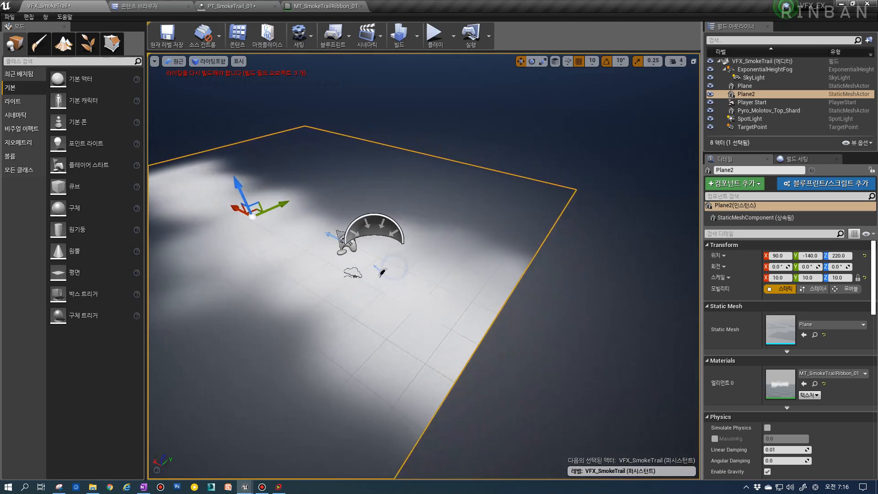
{"action": "mouse_move", "coordinate": [394, 266]}
{"action": "right_mouse_down"}
{"action": "mouse_move", "coordinate": [357, 266]}
{"action": "mouse_move", "coordinate": [411, 263]}
{"action": "mouse_move", "coordinate": [389, 252]}
{"action": "right_mouse_up"}
{"action": "key", "text": "e"}
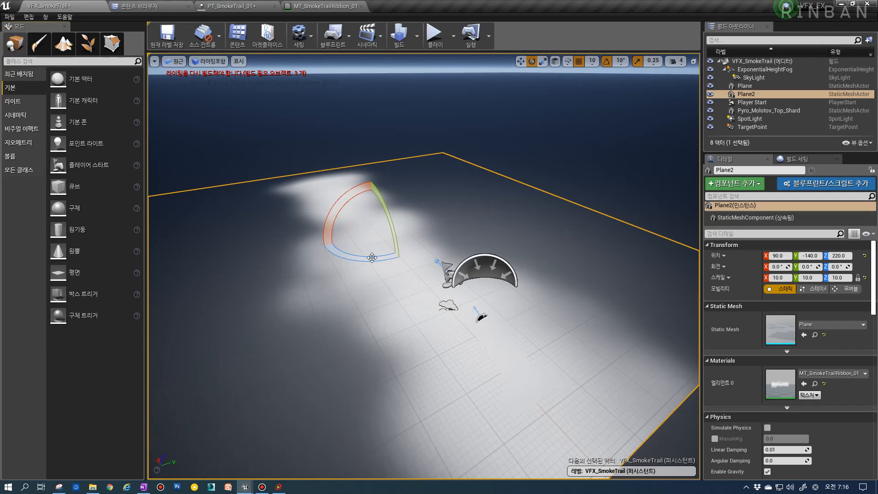
{"action": "left_click_drag", "start_coordinate": [337, 204], "coordinate": [385, 226]}
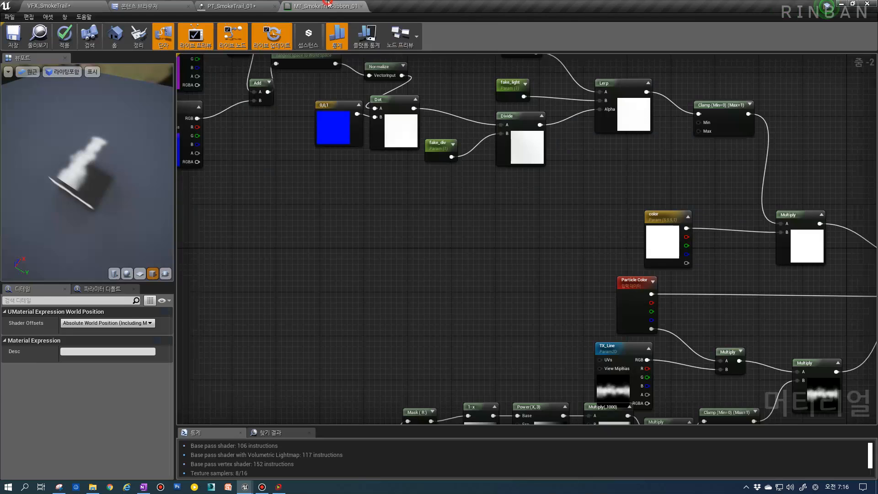
Step: Disconnect Particle Color from the Emissive Color input of MT_SmokeTrailRibbon_01 and save the material
{"action": "scroll", "coordinate": [336, 255], "scroll_direction": "up", "scroll_amount": 3}
{"action": "left_click", "coordinate": [264, 227], "text": "alt"}
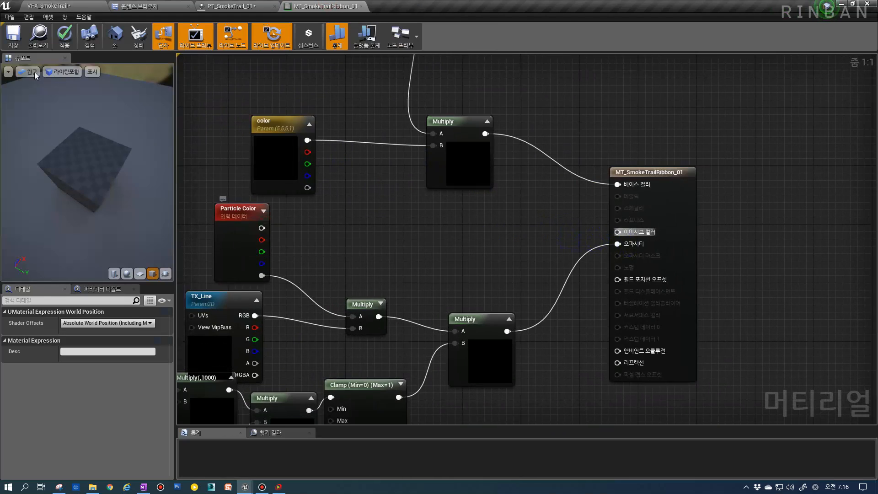
{"action": "key", "text": "ctrl+s"}
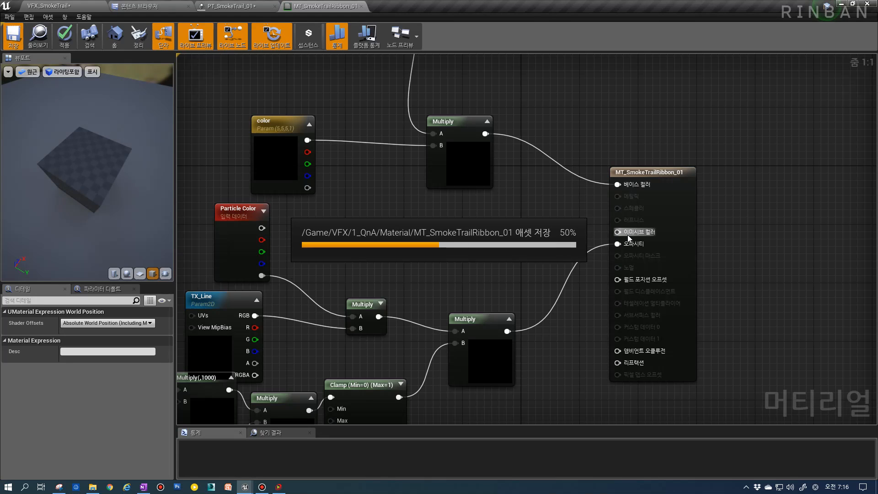
Step: In the level, move the smoke plane to about Y -306, Z 259 and tilt it to -110° about the X axis
{"action": "left_click", "coordinate": [48, 5]}
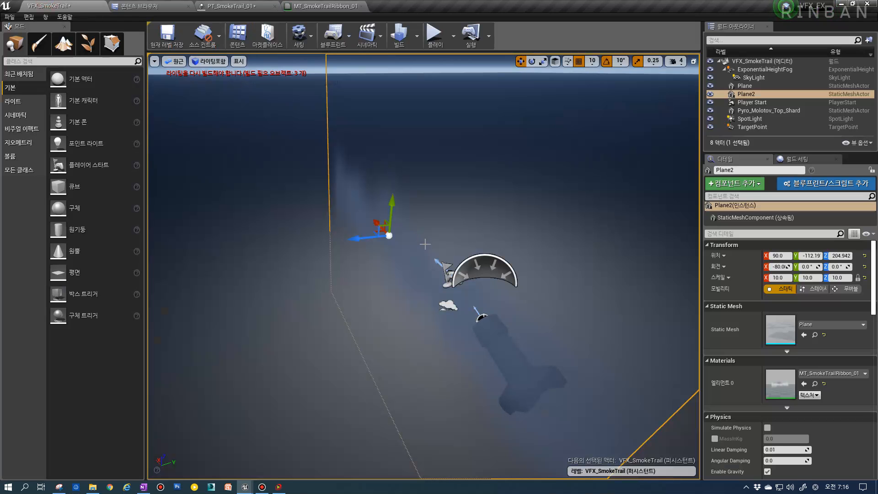
{"action": "mouse_move", "coordinate": [425, 244]}
{"action": "right_mouse_down"}
{"action": "mouse_move", "coordinate": [405, 260]}
{"action": "mouse_move", "coordinate": [423, 242]}
{"action": "right_mouse_up"}
{"action": "left_click_drag", "start_coordinate": [389, 231], "coordinate": [306, 259]}
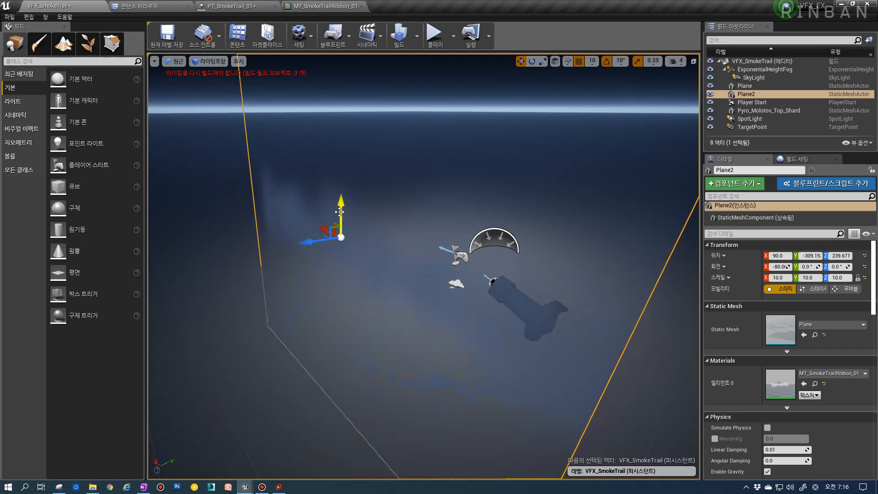
{"action": "left_click_drag", "start_coordinate": [340, 211], "coordinate": [336, 243]}
{"action": "key", "text": "e"}
{"action": "left_click_drag", "start_coordinate": [299, 207], "coordinate": [285, 232]}
Step: Add a Sphere to the level, set its scale to 3 on all axes and assign it the MT_SmokeTrailRibbon_01 material
{"action": "left_click_drag", "start_coordinate": [83, 213], "coordinate": [272, 336]}
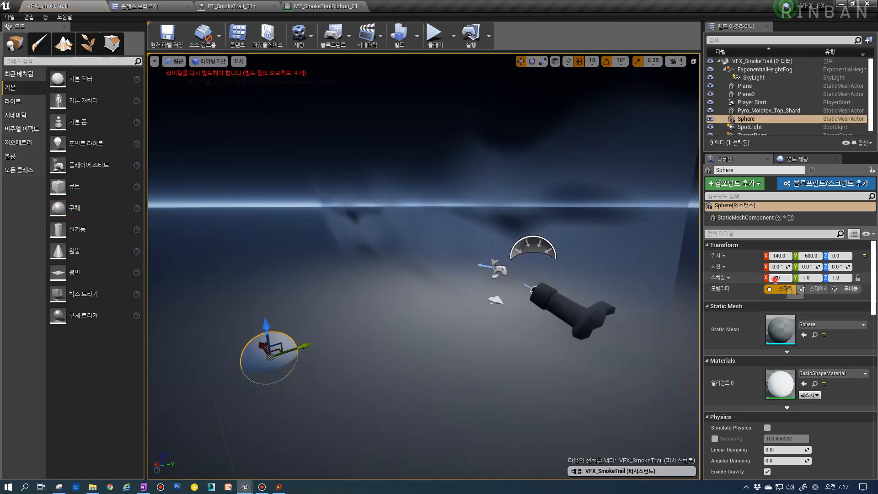
{"action": "type", "text": "3"}
{"action": "key", "text": "Return"}
{"action": "left_click", "coordinate": [803, 384]}
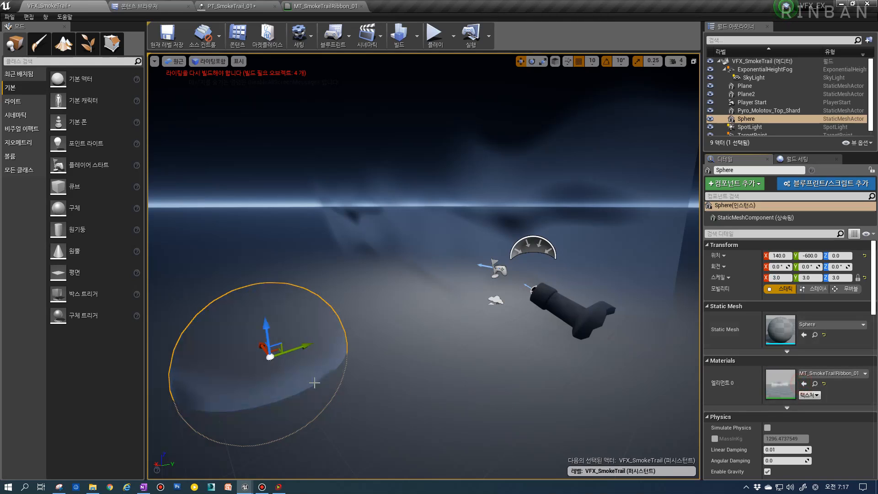
Step: Move the sphere to X 270, Y -600, Z 370, above the floor beside the smoke plane
{"action": "left_click_drag", "start_coordinate": [272, 341], "coordinate": [257, 165]}
{"action": "right_click_drag", "start_coordinate": [379, 246], "coordinate": [313, 229]}
{"action": "left_click_drag", "start_coordinate": [313, 231], "coordinate": [233, 239]}
{"action": "right_click_drag", "start_coordinate": [232, 238], "coordinate": [259, 227]}
{"action": "mouse_move", "coordinate": [343, 212]}
{"action": "left_mouse_down"}
{"action": "mouse_move", "coordinate": [328, 118]}
{"action": "mouse_move", "coordinate": [330, 201]}
{"action": "left_mouse_up"}
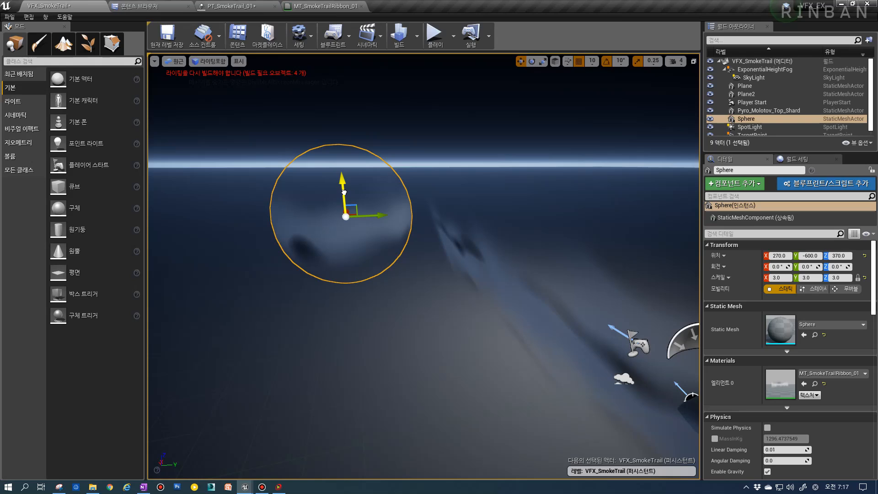
Step: In MT_SmokeTrailRibbon_01, set the default value of the Tile_div_size parameter to 1024
{"action": "left_click", "coordinate": [316, 5]}
{"action": "scroll", "coordinate": [382, 175], "scroll_direction": "down", "scroll_amount": 4}
{"action": "right_click_drag", "start_coordinate": [382, 175], "coordinate": [801, 376]}
{"action": "scroll", "coordinate": [297, 281], "scroll_direction": "up", "scroll_amount": 4}
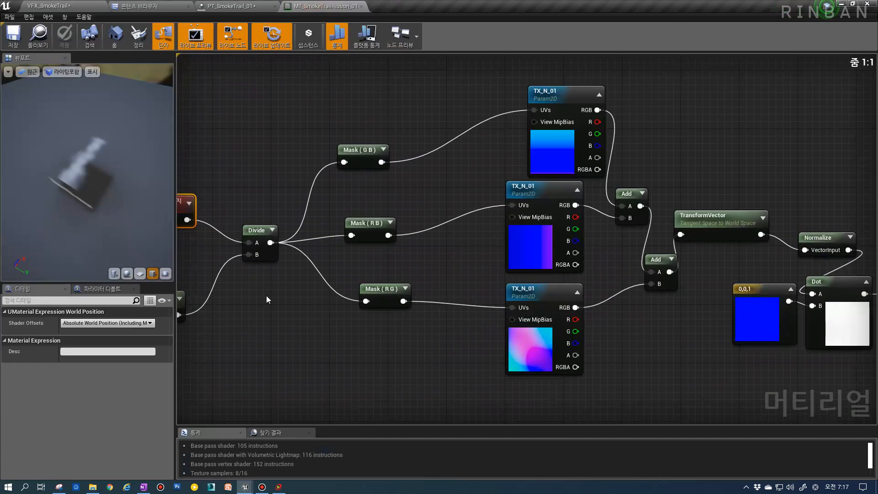
{"action": "right_click_drag", "start_coordinate": [266, 295], "coordinate": [398, 294]}
{"action": "left_click_drag", "start_coordinate": [286, 345], "coordinate": [253, 298]}
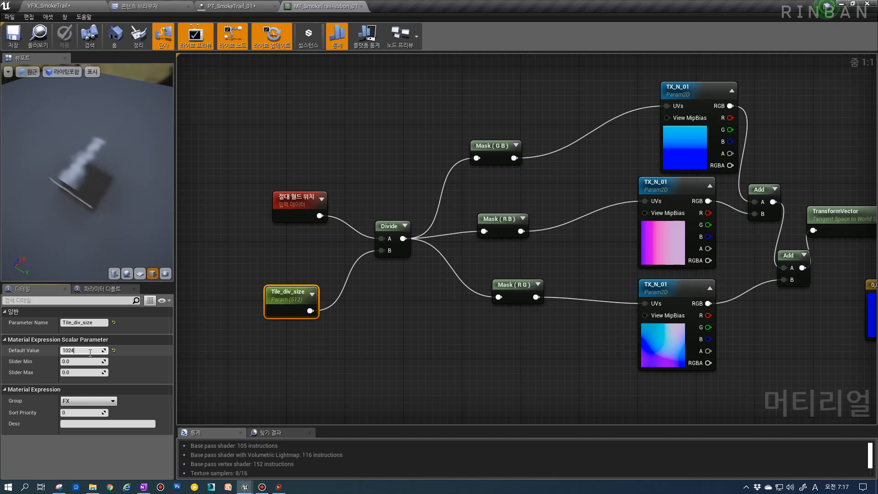
{"action": "key", "text": "Return"}
Step: Examine the TX_N_01 normal textures, the fake_shadow parameter and the nodes leading to the base color
{"action": "right_click_drag", "start_coordinate": [600, 302], "coordinate": [410, 193]}
{"action": "left_click", "coordinate": [480, 227]}
{"action": "right_click_drag", "start_coordinate": [481, 227], "coordinate": [316, 277]}
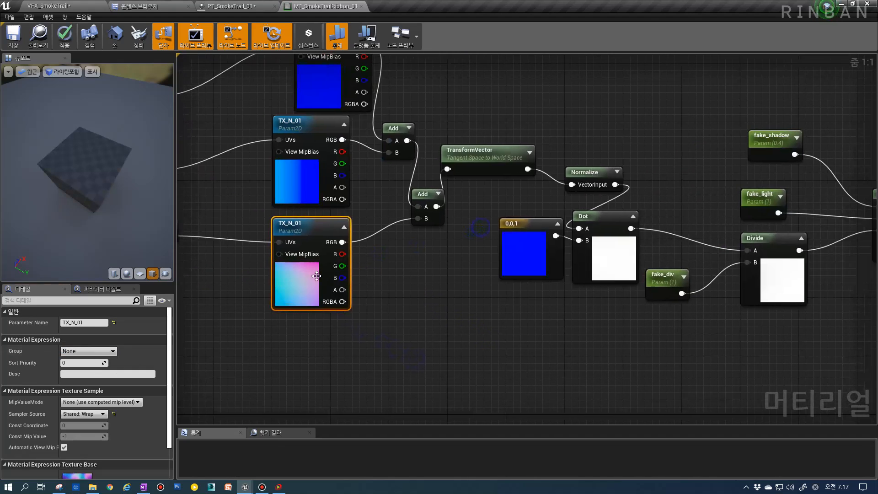
{"action": "scroll", "coordinate": [521, 268], "scroll_direction": "down", "scroll_amount": 2}
{"action": "right_click_drag", "start_coordinate": [717, 226], "coordinate": [516, 182]}
{"action": "scroll", "coordinate": [515, 183], "scroll_direction": "up", "scroll_amount": 2}
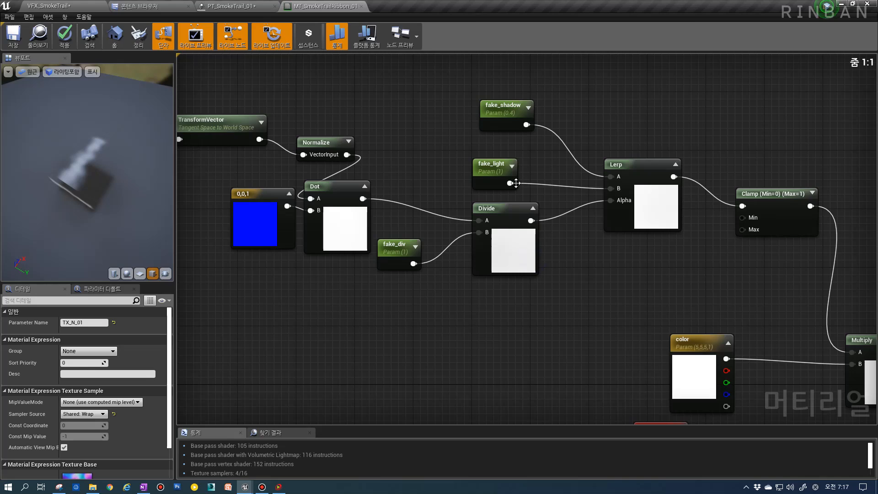
{"action": "left_click", "coordinate": [511, 113]}
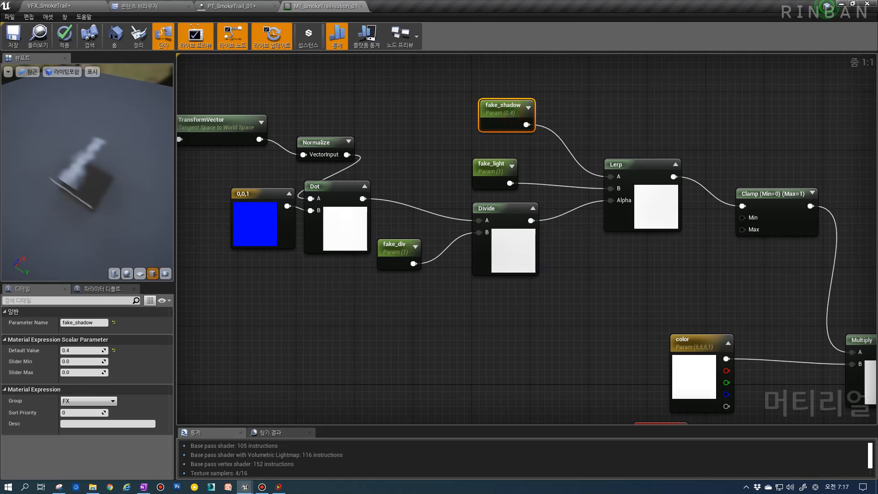
{"action": "right_click_drag", "start_coordinate": [543, 266], "coordinate": [358, 198]}
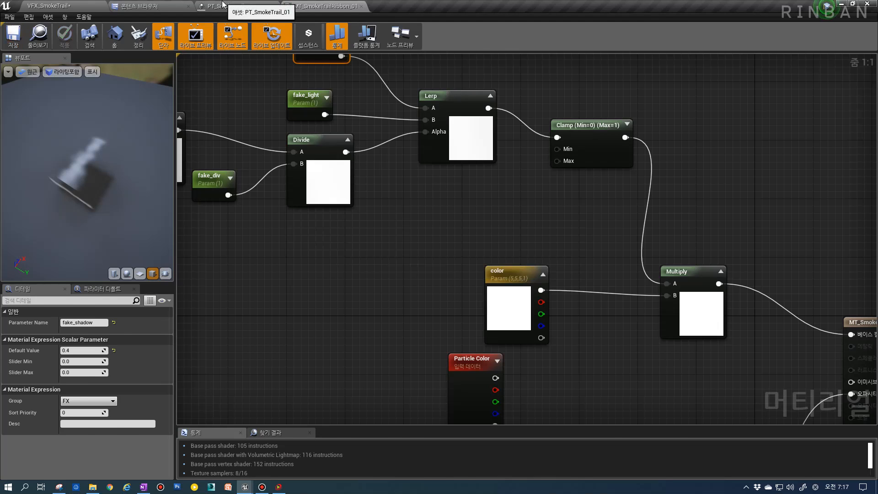
Step: Return to the level and move the sphere around to X 470, Y -490, Z 500 to check its smoke shading
{"action": "left_click", "coordinate": [220, 6]}
{"action": "left_click", "coordinate": [156, 5]}
{"action": "left_click", "coordinate": [48, 5]}
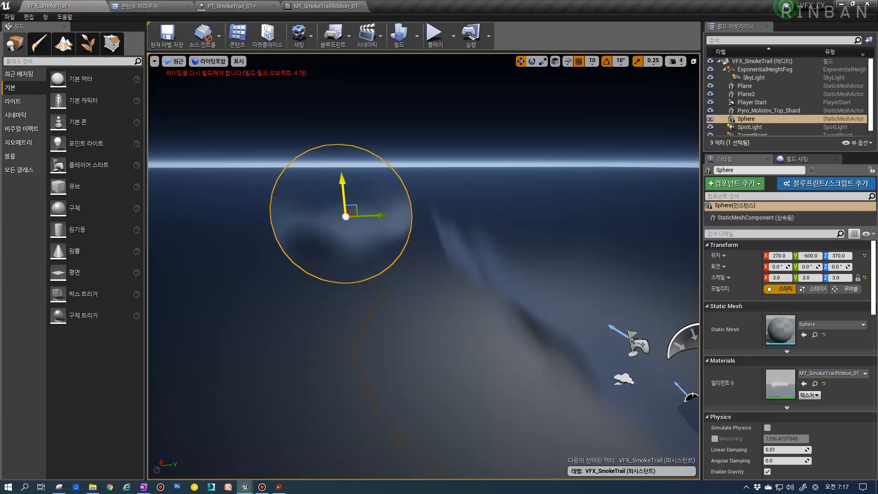
{"action": "mouse_move", "coordinate": [363, 216]}
{"action": "left_mouse_down"}
{"action": "mouse_move", "coordinate": [511, 217]}
{"action": "mouse_move", "coordinate": [353, 212]}
{"action": "mouse_move", "coordinate": [373, 214]}
{"action": "left_mouse_up"}
{"action": "left_click_drag", "start_coordinate": [382, 217], "coordinate": [299, 269], "text": "alt"}
{"action": "left_click", "coordinate": [356, 212]}
{"action": "mouse_move", "coordinate": [327, 284]}
{"action": "right_mouse_down"}
{"action": "mouse_move", "coordinate": [393, 315]}
{"action": "mouse_move", "coordinate": [327, 284]}
{"action": "right_mouse_up"}
{"action": "right_click_drag", "start_coordinate": [421, 255], "coordinate": [456, 255]}
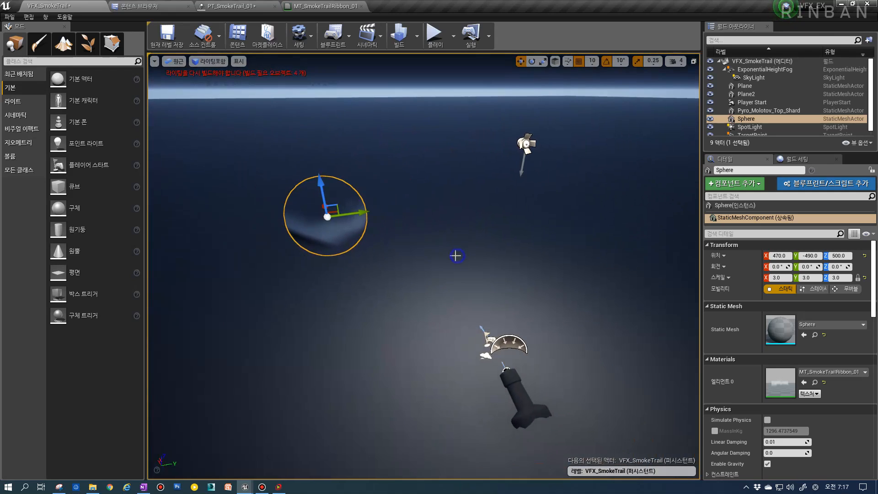
Step: Delete the test sphere from the level
{"action": "right_click_drag", "start_coordinate": [326, 223], "coordinate": [425, 222]}
{"action": "left_click", "coordinate": [353, 241]}
{"action": "left_click", "coordinate": [330, 213]}
{"action": "key", "text": "Delete"}
Step: Tilt the smoke plane further about its X axis, through about -130°, to check how its fake lighting changes
{"action": "left_click", "coordinate": [424, 214]}
{"action": "key", "text": "e"}
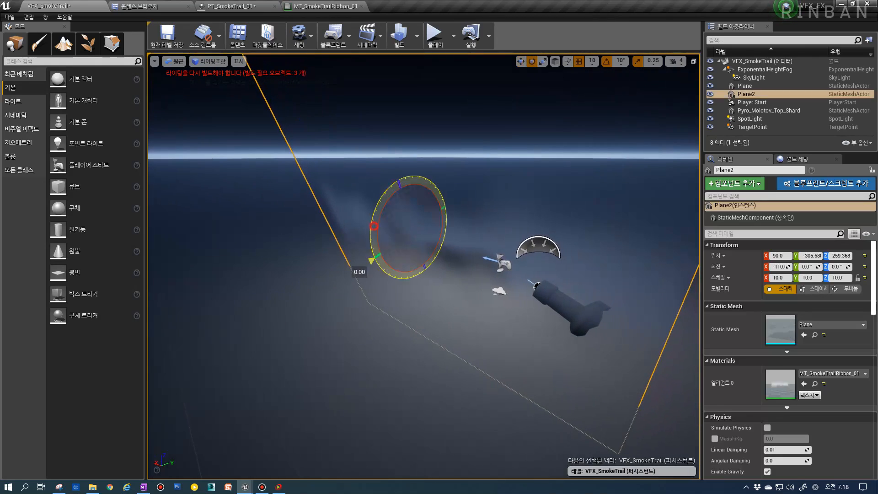
{"action": "left_click_drag", "start_coordinate": [359, 272], "coordinate": [372, 288]}
{"action": "right_click_drag", "start_coordinate": [386, 229], "coordinate": [363, 188]}
{"action": "right_click_drag", "start_coordinate": [352, 269], "coordinate": [366, 256]}
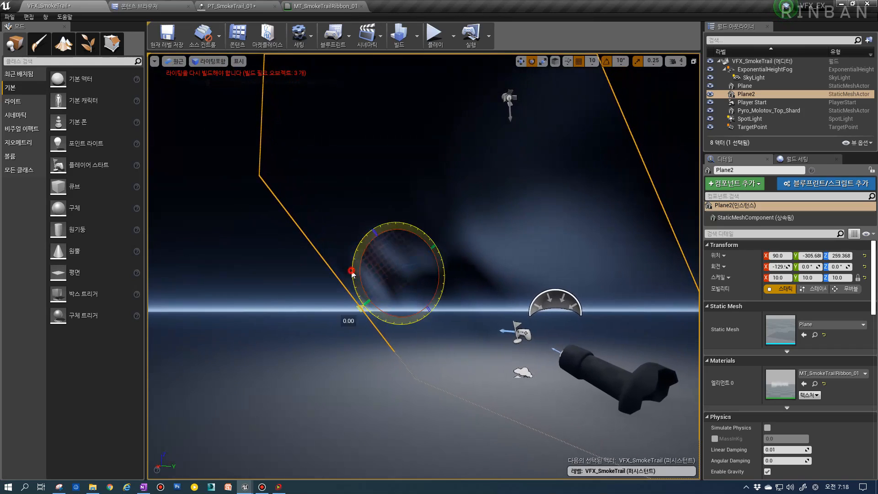
{"action": "mouse_move", "coordinate": [352, 273]}
{"action": "left_mouse_down"}
{"action": "mouse_move", "coordinate": [370, 293]}
{"action": "mouse_move", "coordinate": [355, 221]}
{"action": "mouse_move", "coordinate": [359, 274]}
{"action": "mouse_move", "coordinate": [358, 266]}
{"action": "left_mouse_up"}
{"action": "right_click_drag", "start_coordinate": [362, 268], "coordinate": [415, 300]}
Step: Shift the smoke plane slightly and delete it from the level
{"action": "key", "text": "w"}
{"action": "mouse_move", "coordinate": [358, 300]}
{"action": "left_mouse_down"}
{"action": "mouse_move", "coordinate": [286, 300]}
{"action": "mouse_move", "coordinate": [434, 320]}
{"action": "mouse_move", "coordinate": [351, 315]}
{"action": "left_mouse_up"}
{"action": "right_click_drag", "start_coordinate": [354, 314], "coordinate": [364, 352]}
{"action": "key", "text": "Delete"}
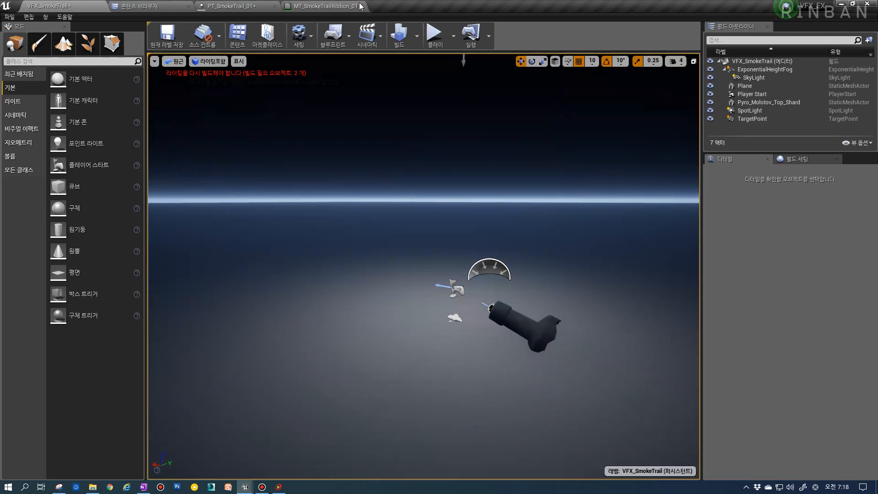
Step: Delete the whole fake-lighting node network feeding the base color from the MT_SmokeTrailRibbon_01 material graph
{"action": "left_click", "coordinate": [359, 5]}
{"action": "scroll", "coordinate": [344, 204], "scroll_direction": "down", "scroll_amount": 4}
{"action": "mouse_move", "coordinate": [315, 225]}
{"action": "right_mouse_down"}
{"action": "mouse_move", "coordinate": [433, 241]}
{"action": "mouse_move", "coordinate": [459, 234]}
{"action": "right_mouse_up"}
{"action": "right_click_drag", "start_coordinate": [296, 207], "coordinate": [418, 223]}
{"action": "scroll", "coordinate": [359, 217], "scroll_direction": "down", "scroll_amount": 1}
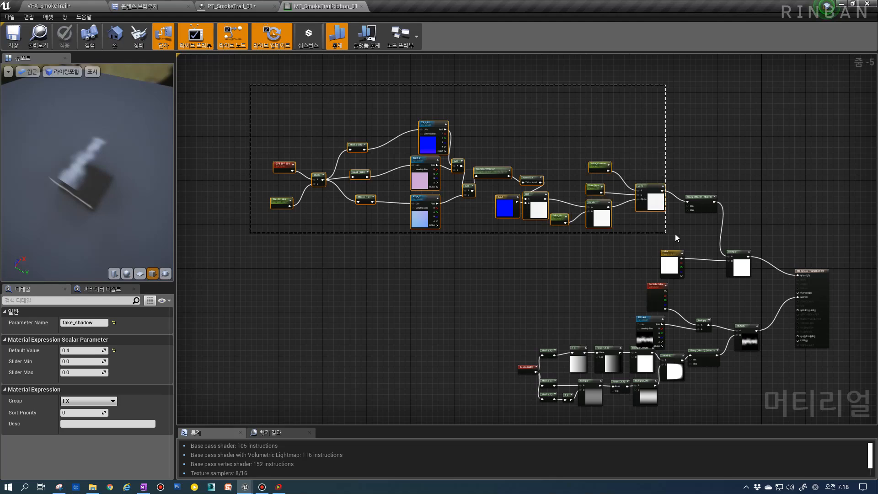
{"action": "left_click_drag", "start_coordinate": [749, 228], "coordinate": [749, 229]}
{"action": "key", "text": "Delete"}
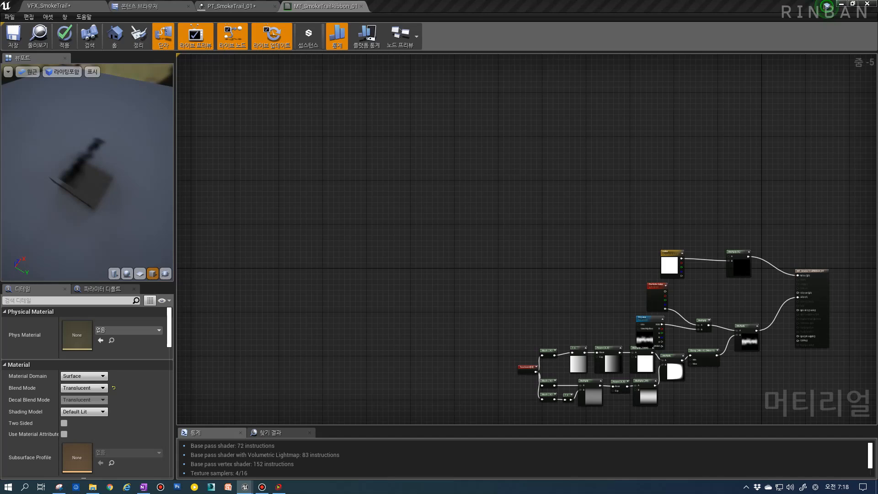
Step: Set Const A to 1 on the Multiply node that takes the color parameter
{"action": "right_click_drag", "start_coordinate": [642, 315], "coordinate": [559, 241]}
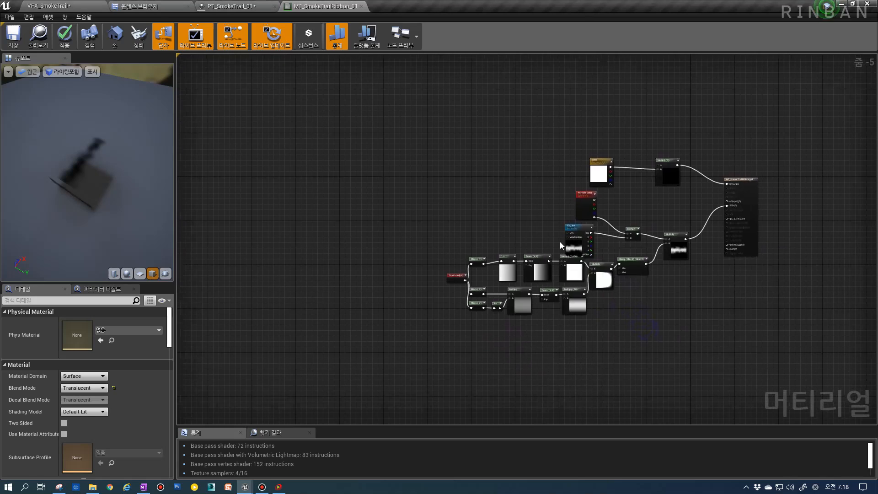
{"action": "scroll", "coordinate": [559, 242], "scroll_direction": "up", "scroll_amount": 2}
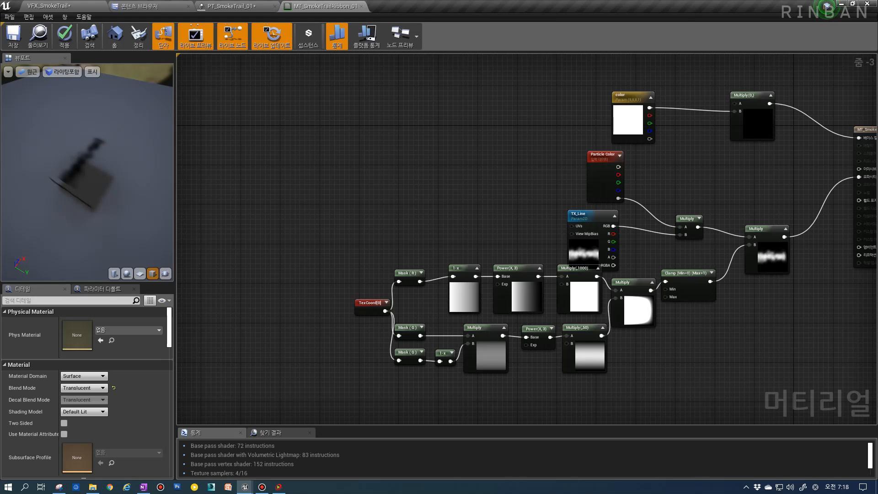
{"action": "scroll", "coordinate": [441, 213], "scroll_direction": "up", "scroll_amount": 4}
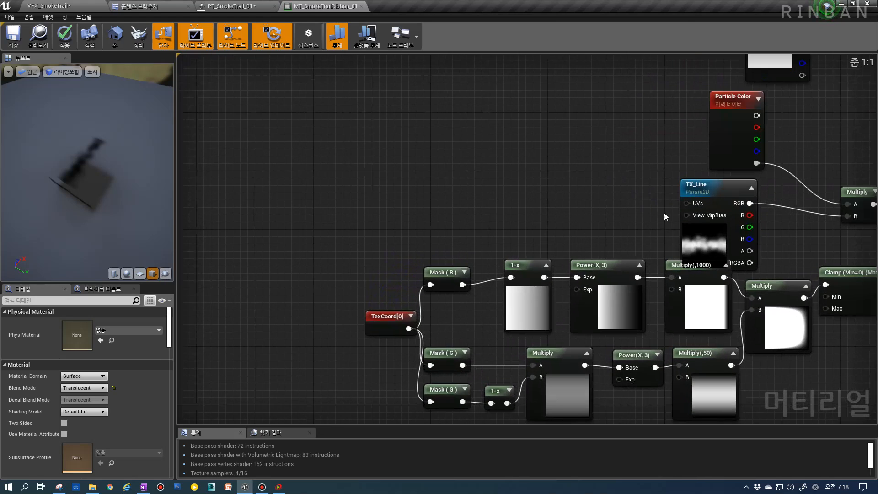
{"action": "left_click", "coordinate": [702, 222]}
{"action": "scroll", "coordinate": [640, 215], "scroll_direction": "down", "scroll_amount": 3}
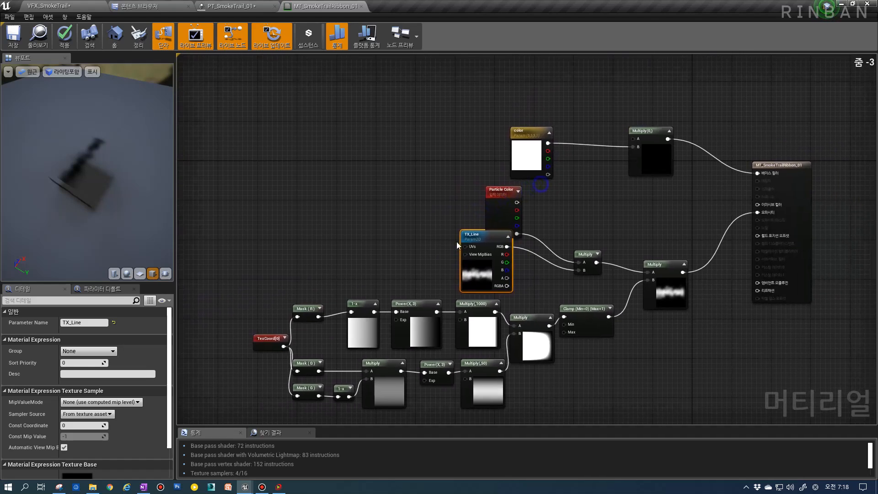
{"action": "left_click_drag", "start_coordinate": [658, 169], "coordinate": [657, 145]}
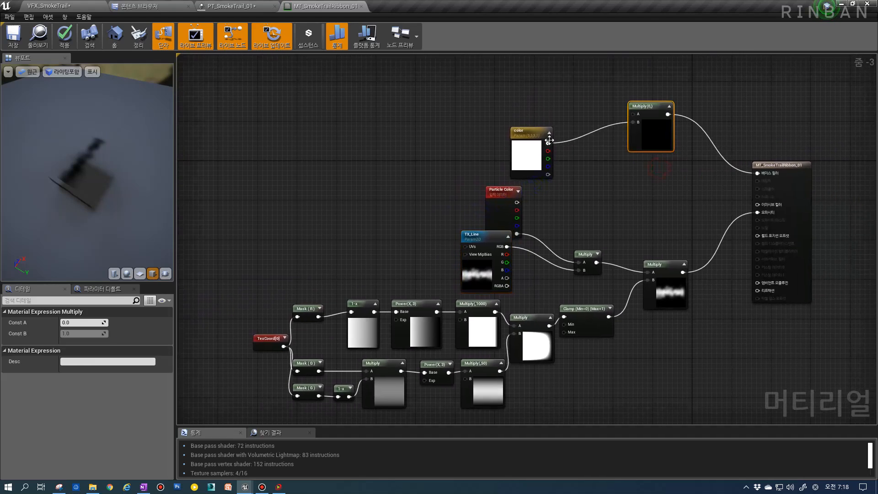
{"action": "left_click", "coordinate": [654, 145]}
{"action": "type", "text": "1"}
{"action": "key", "text": "Return"}
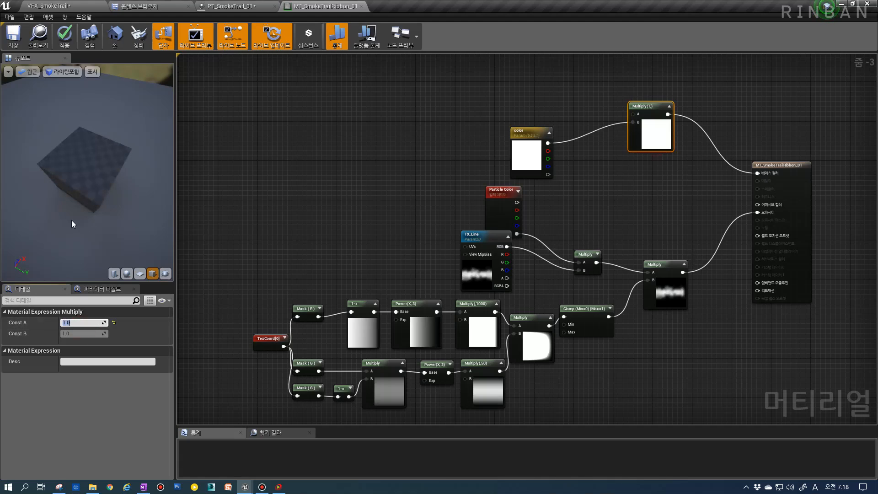
Step: Line up the color parameter and its Multiply node near the base color input, and shift TX_Line slightly down
{"action": "scroll", "coordinate": [551, 166], "scroll_direction": "up", "scroll_amount": 1}
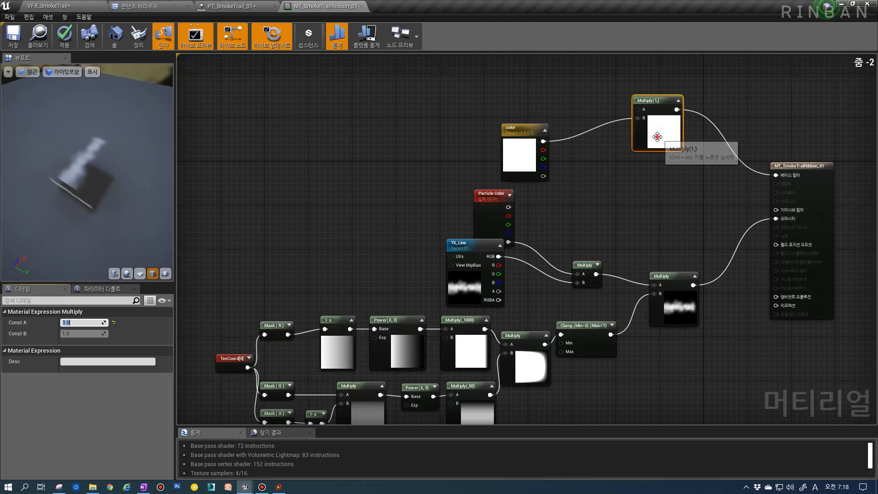
{"action": "left_click_drag", "start_coordinate": [657, 134], "coordinate": [674, 182]}
{"action": "left_click_drag", "start_coordinate": [521, 169], "coordinate": [577, 176]}
{"action": "left_click_drag", "start_coordinate": [673, 183], "coordinate": [673, 166]}
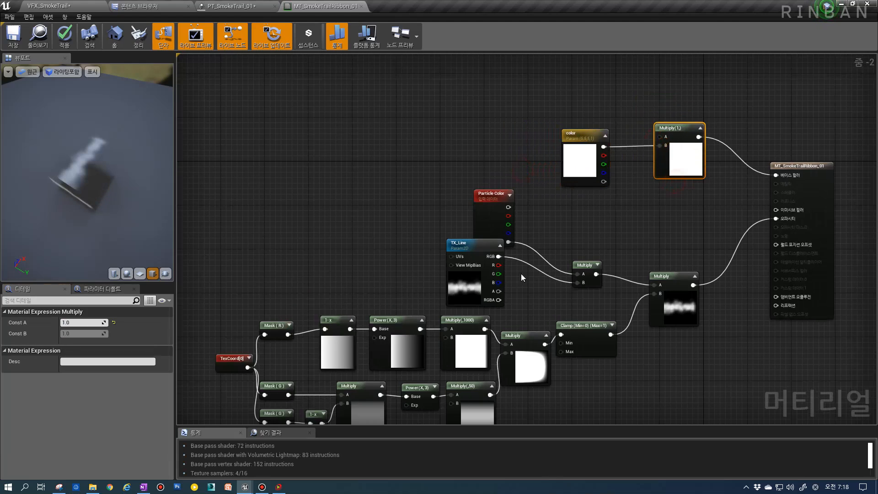
{"action": "left_click_drag", "start_coordinate": [466, 289], "coordinate": [472, 306]}
{"action": "right_click_drag", "start_coordinate": [484, 321], "coordinate": [476, 282]}
Step: Play the VFX_SmokeTrail level to check the simplified smoke trail, and stop the session
{"action": "scroll", "coordinate": [472, 271], "scroll_direction": "up", "scroll_amount": 2}
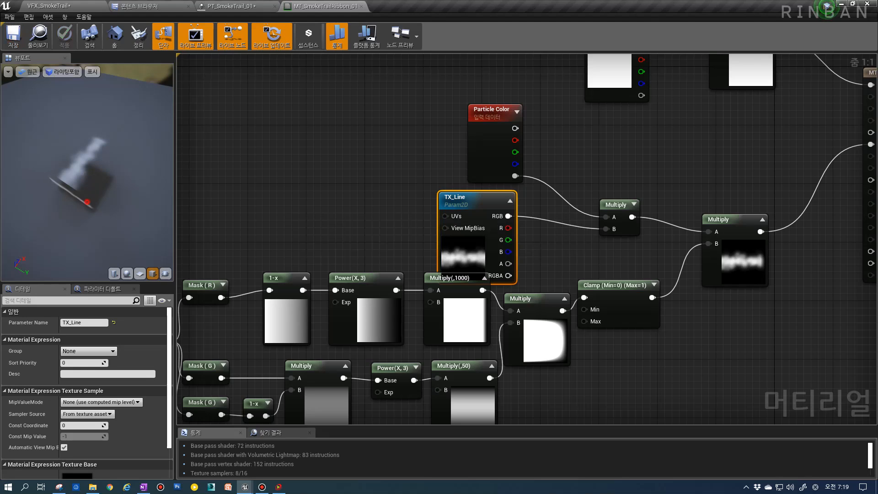
{"action": "left_click", "coordinate": [83, 192]}
{"action": "left_click", "coordinate": [249, 242]}
{"action": "left_click", "coordinate": [48, 5]}
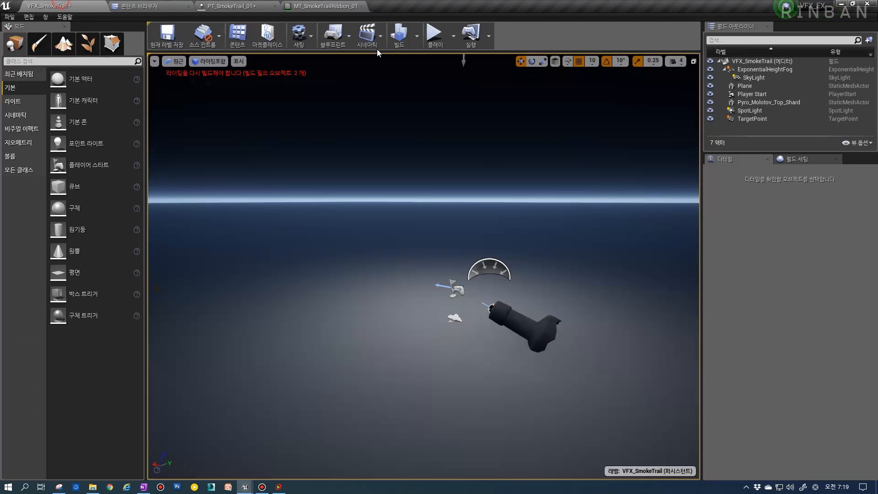
{"action": "left_click", "coordinate": [434, 35]}
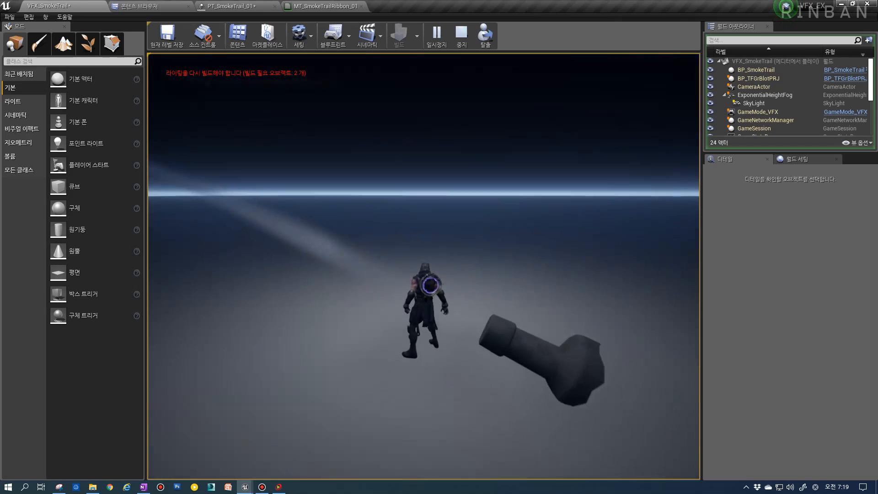
{"action": "key", "text": "Escape"}
Step: Add a WorldPosition node to the ribbon material and connect its output to input A of a new Divide node
{"action": "left_click", "coordinate": [340, 6]}
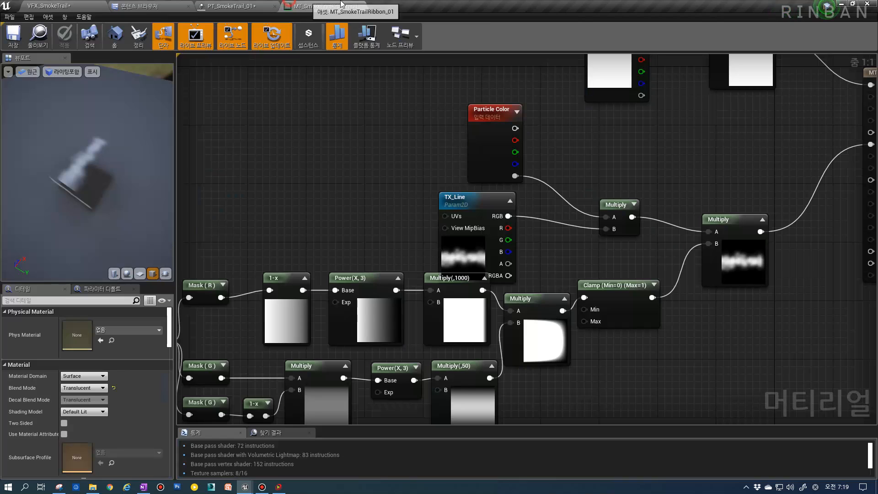
{"action": "right_click_drag", "start_coordinate": [390, 264], "coordinate": [471, 245]}
{"action": "scroll", "coordinate": [496, 237], "scroll_direction": "down", "scroll_amount": 2}
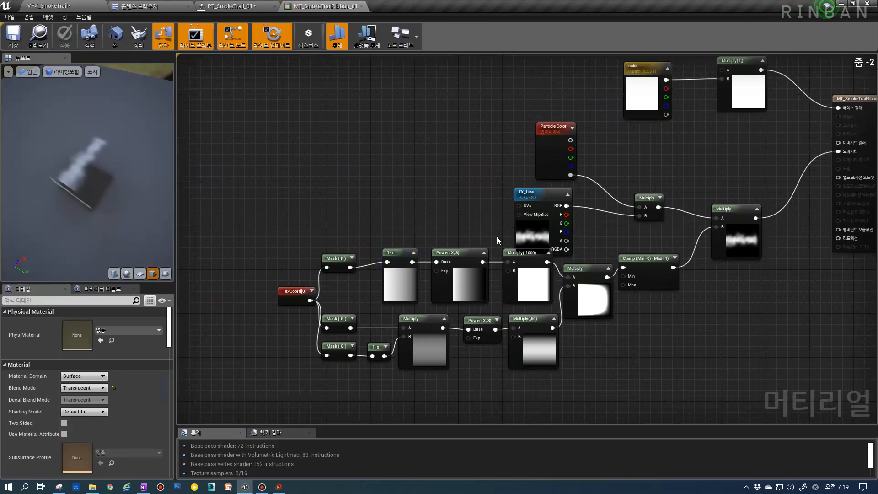
{"action": "scroll", "coordinate": [497, 237], "scroll_direction": "up", "scroll_amount": 2}
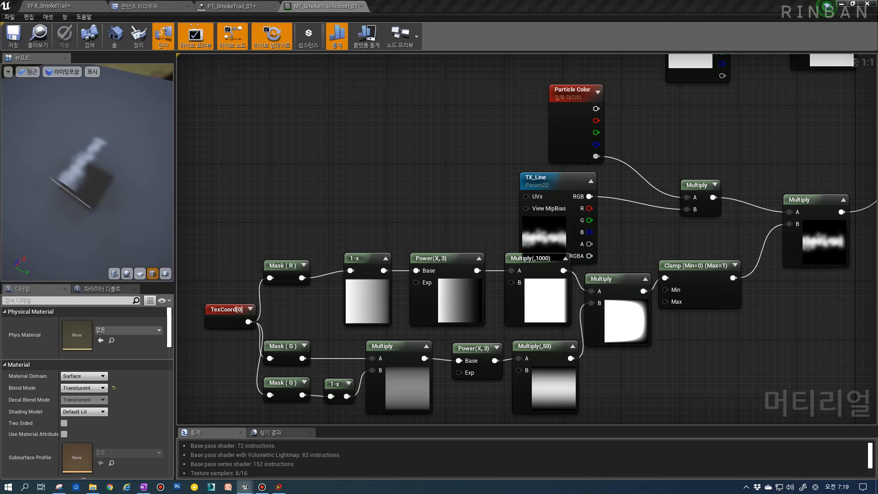
{"action": "right_click_drag", "start_coordinate": [502, 236], "coordinate": [428, 176]}
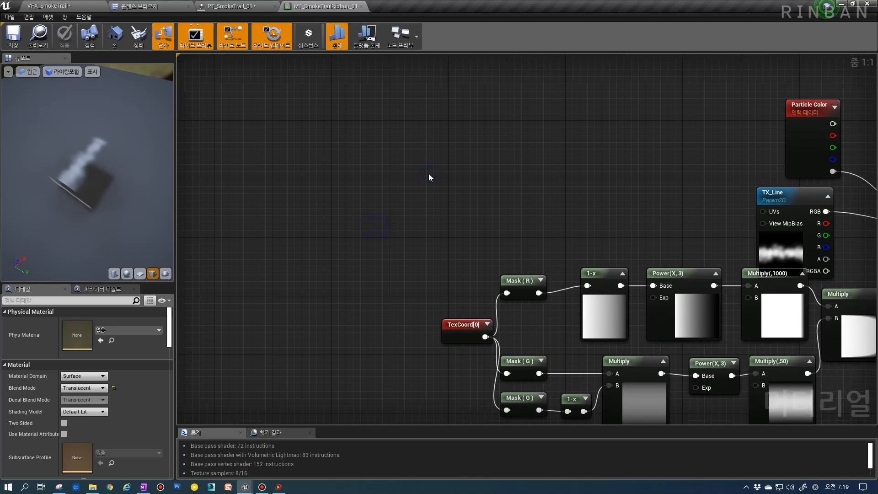
{"action": "right_click", "coordinate": [388, 187]}
{"action": "type", "text": "worldp"}
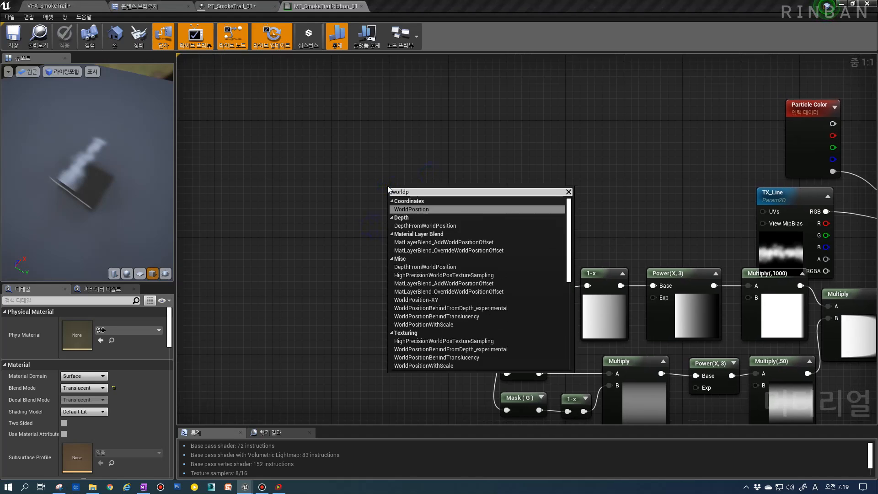
{"action": "key", "text": "Return"}
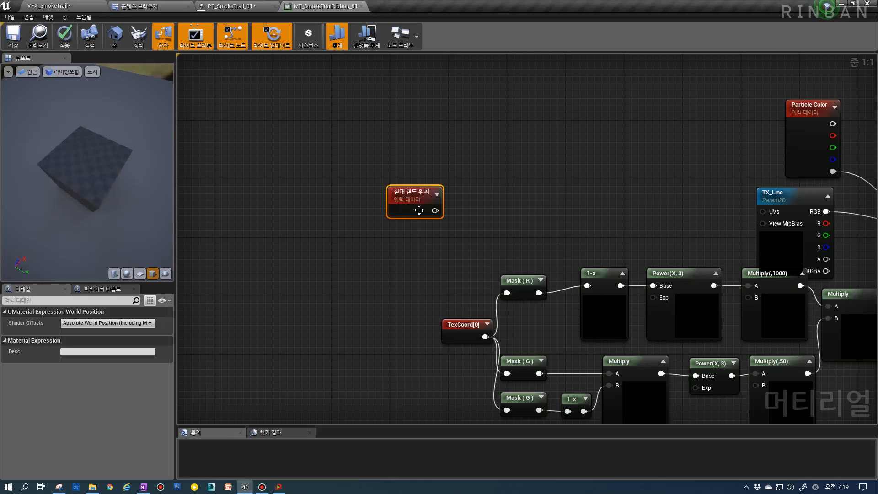
{"action": "left_click_drag", "start_coordinate": [434, 210], "coordinate": [461, 218]}
{"action": "type", "text": "div"}
{"action": "key", "text": "Return"}
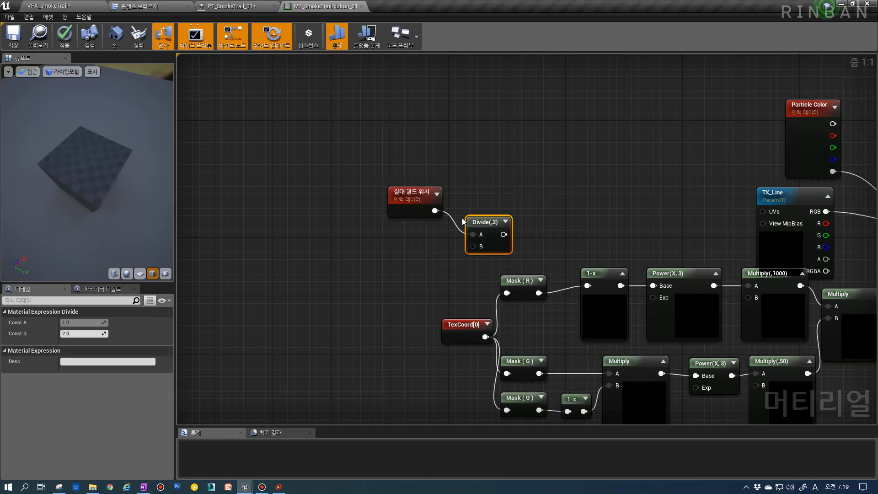
Step: Promote the Divide node's B input to a scalar parameter named Tile_X with a default value of 512
{"action": "right_click", "coordinate": [472, 246]}
{"action": "left_click", "coordinate": [489, 261]}
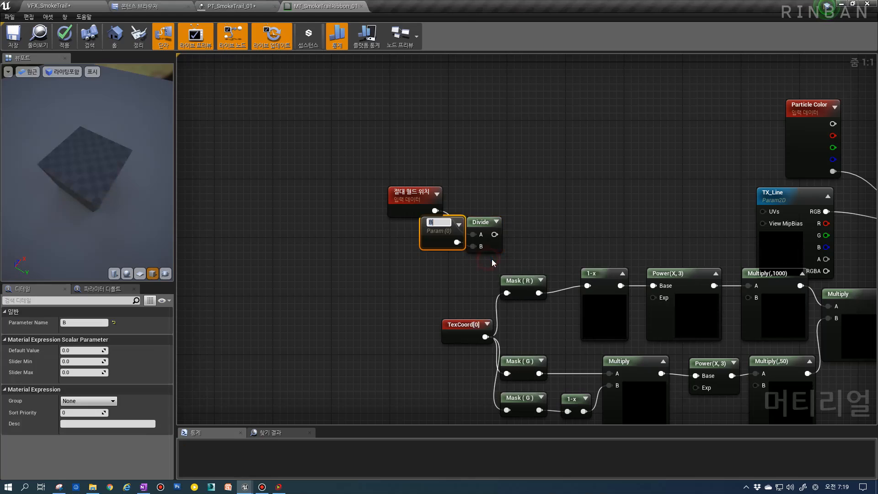
{"action": "type", "text": "Tile_X"}
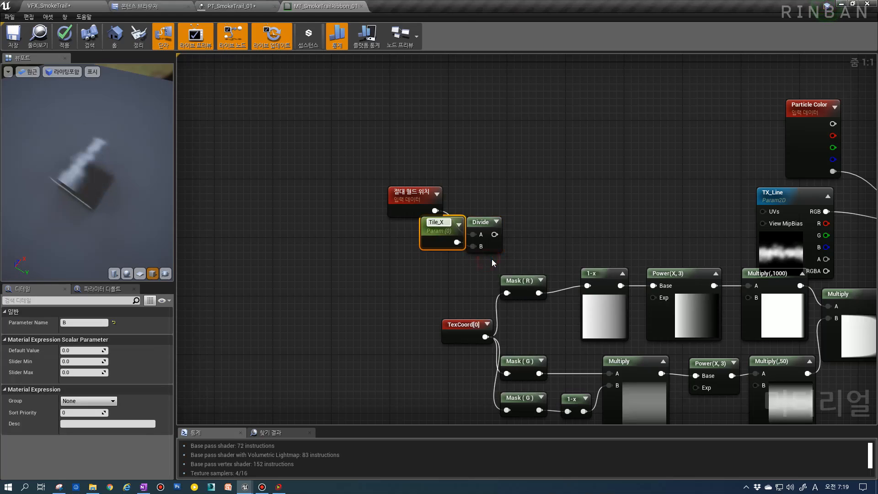
{"action": "key", "text": "Return"}
{"action": "left_click_drag", "start_coordinate": [455, 233], "coordinate": [410, 248]}
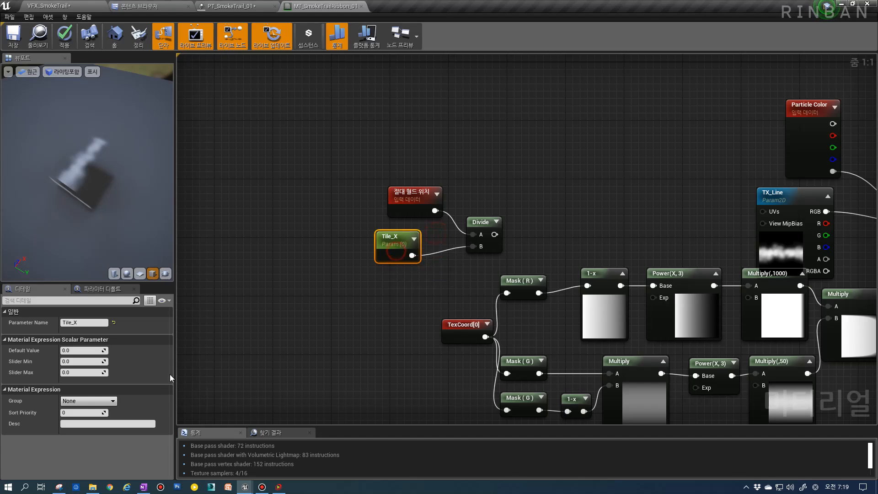
{"action": "left_click", "coordinate": [85, 349]}
{"action": "type", "text": "512"}
{"action": "key", "text": "Return"}
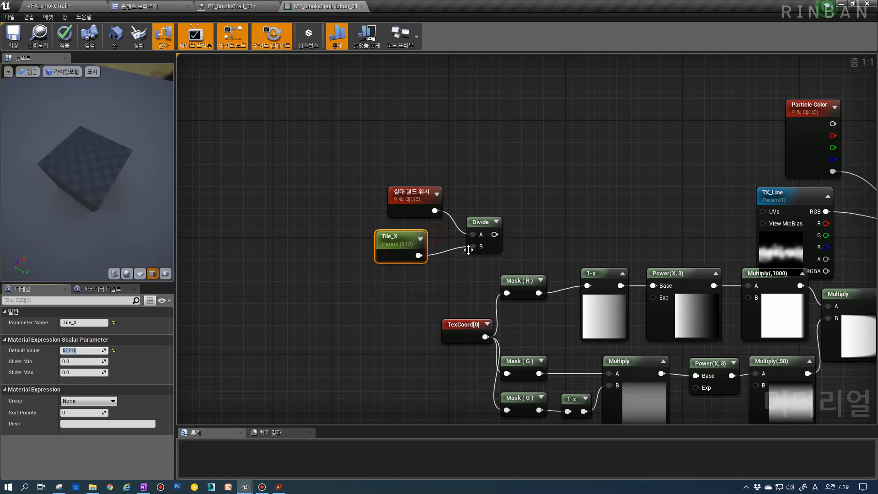
Step: Add a ComponentMask node on the Divide output that keeps only the R channel, and shift the group away from TX_Line
{"action": "left_click_drag", "start_coordinate": [493, 235], "coordinate": [536, 239]}
{"action": "type", "text": "mask"}
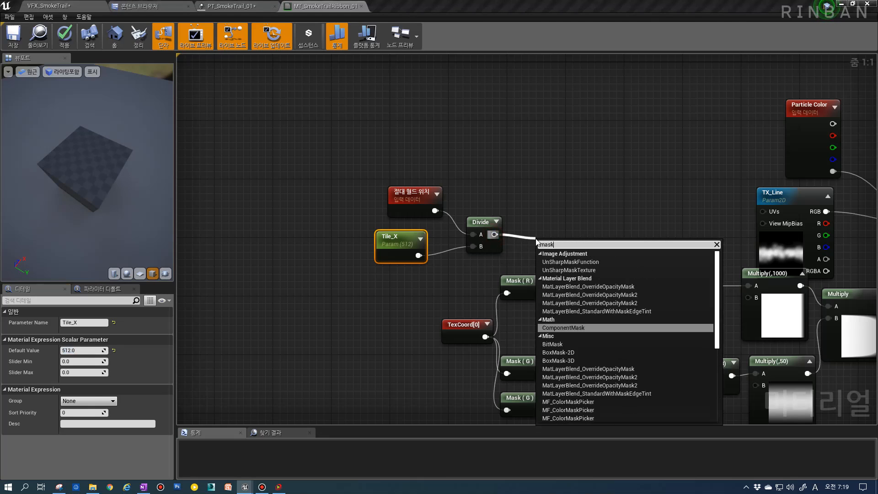
{"action": "key", "text": "Return"}
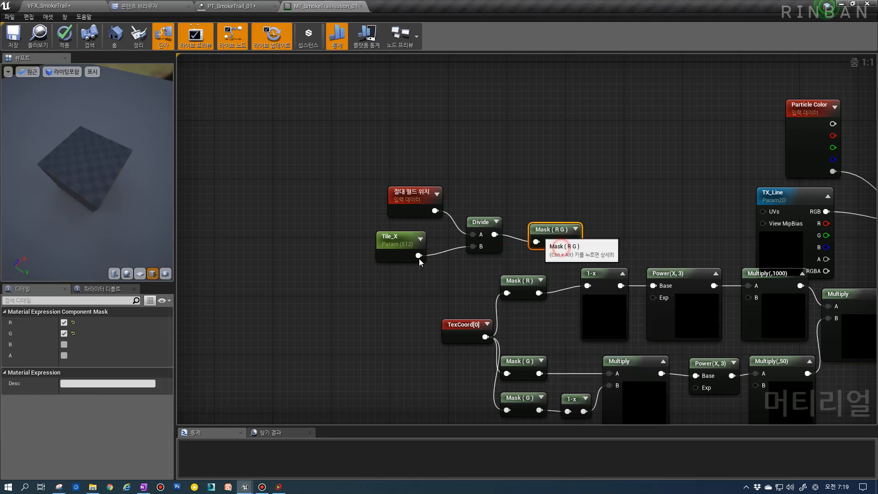
{"action": "left_click", "coordinate": [64, 333]}
{"action": "left_click_drag", "start_coordinate": [335, 275], "coordinate": [392, 226]}
Step: Connect the R mask's output to input A of a new Append node and move the world-position group up
{"action": "left_click_drag", "start_coordinate": [547, 235], "coordinate": [517, 228]}
{"action": "type", "text": "append"}
{"action": "key", "text": "Return"}
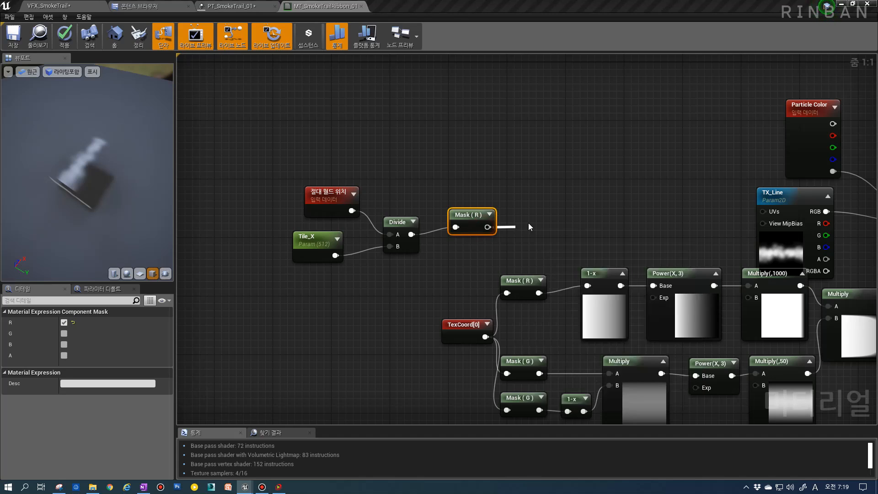
{"action": "left_click_drag", "start_coordinate": [280, 156], "coordinate": [537, 264]}
{"action": "left_click_drag", "start_coordinate": [534, 230], "coordinate": [511, 204]}
{"action": "left_click", "coordinate": [433, 248]}
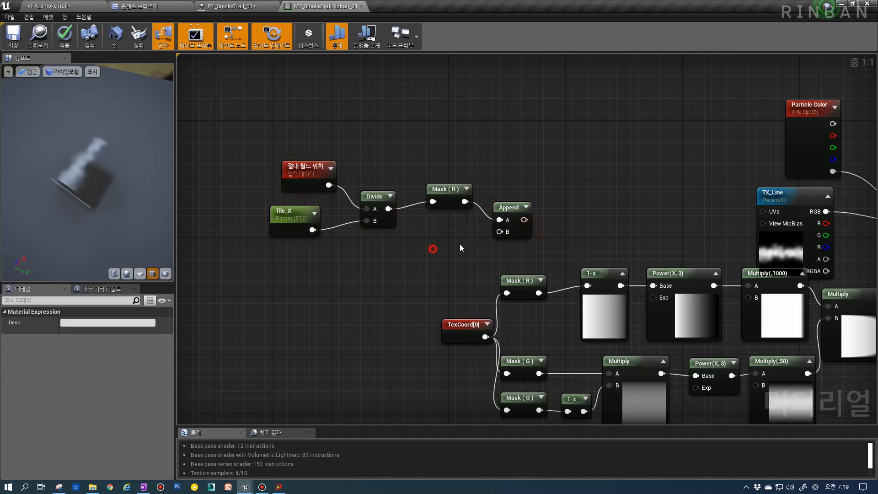
Step: Move TX_Line above the edge-mask nodes beside Particle Color, and raise the world-position, Tile_X, Divide and mask nodes above Append
{"action": "right_click_drag", "start_coordinate": [798, 259], "coordinate": [743, 208]}
{"action": "left_click_drag", "start_coordinate": [743, 208], "coordinate": [640, 179]}
{"action": "right_click_drag", "start_coordinate": [640, 180], "coordinate": [643, 214]}
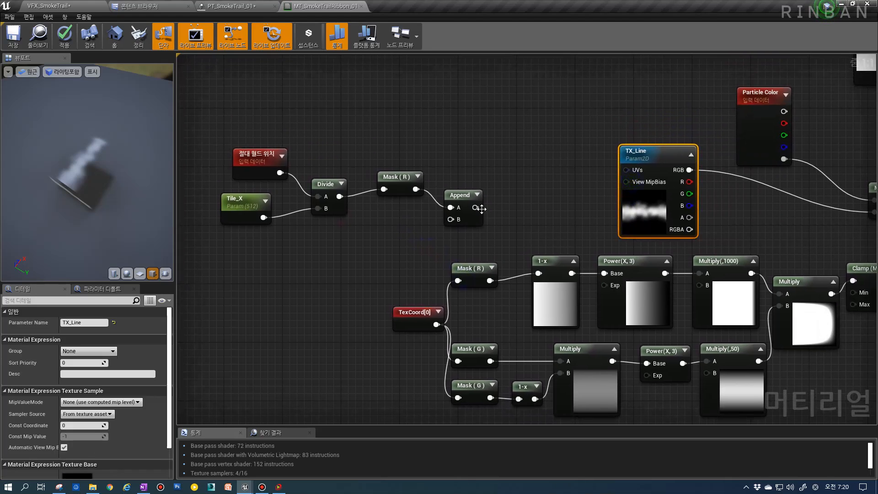
{"action": "left_click_drag", "start_coordinate": [651, 211], "coordinate": [695, 204]}
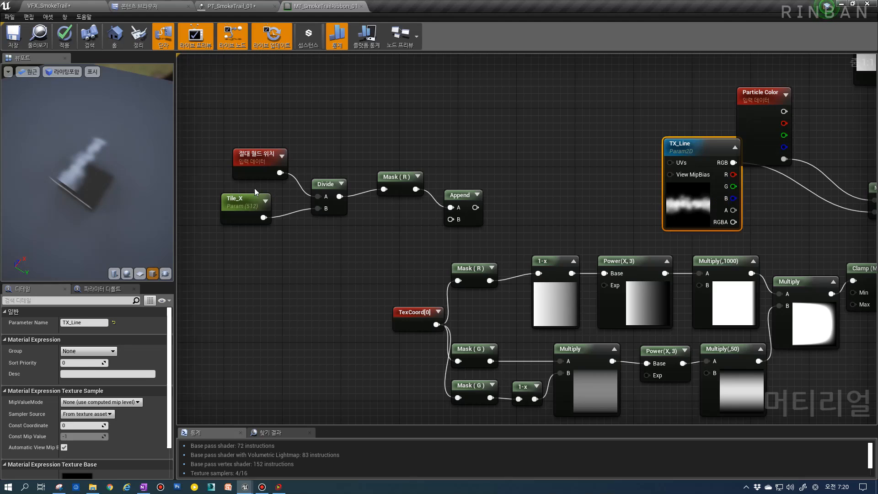
{"action": "left_click", "coordinate": [243, 170]}
{"action": "left_click_drag", "start_coordinate": [235, 139], "coordinate": [404, 165]}
{"action": "left_click", "coordinate": [329, 220]}
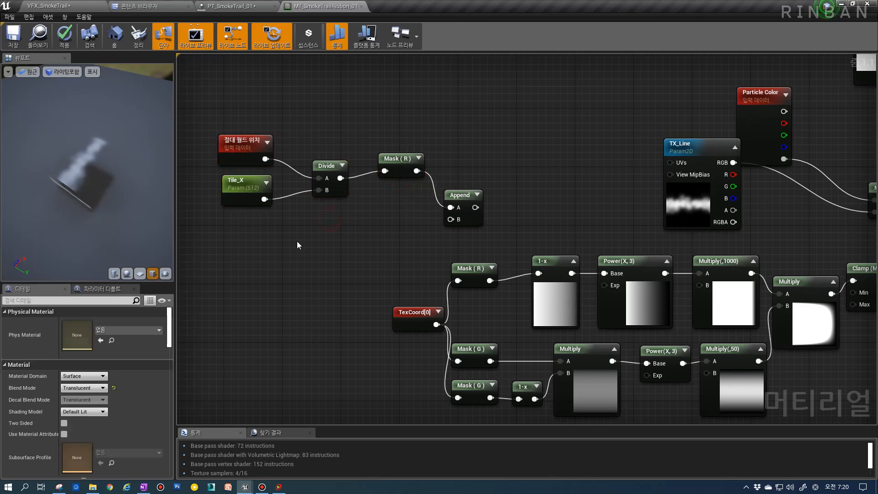
Step: Add a TexCoord node below Tile_X and a ComponentMask on its output that keeps only the G channel
{"action": "right_click_drag", "start_coordinate": [298, 240], "coordinate": [312, 241]}
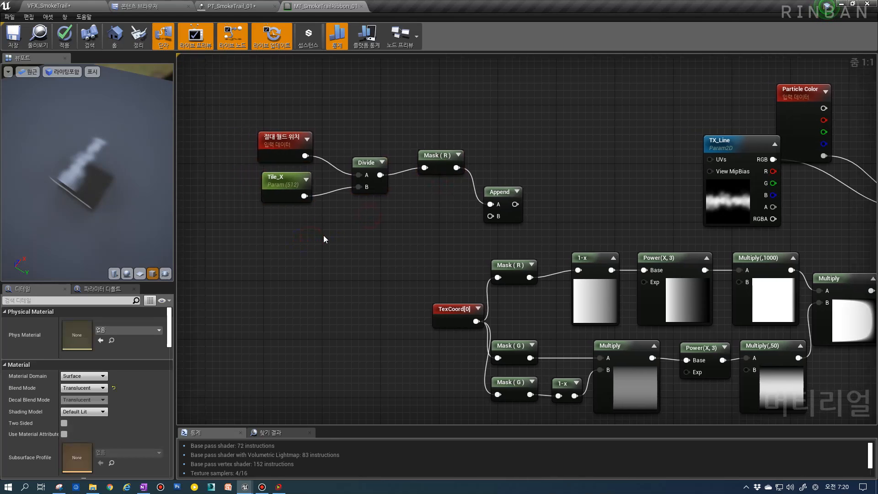
{"action": "left_click", "coordinate": [325, 227]}
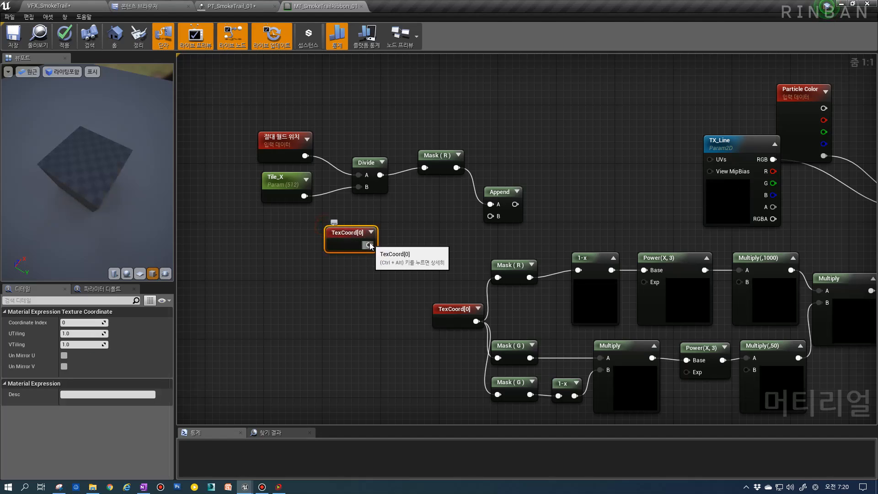
{"action": "left_click_drag", "start_coordinate": [369, 245], "coordinate": [433, 237]}
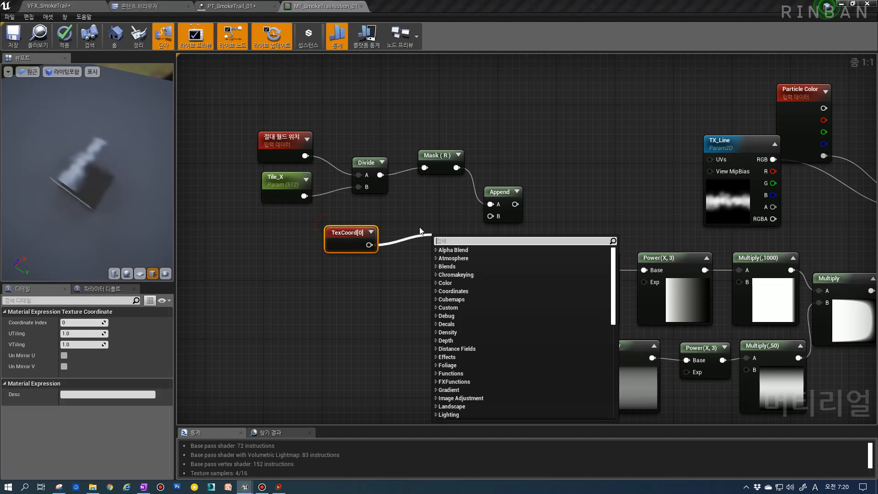
{"action": "type", "text": "mask"}
{"action": "key", "text": "Return"}
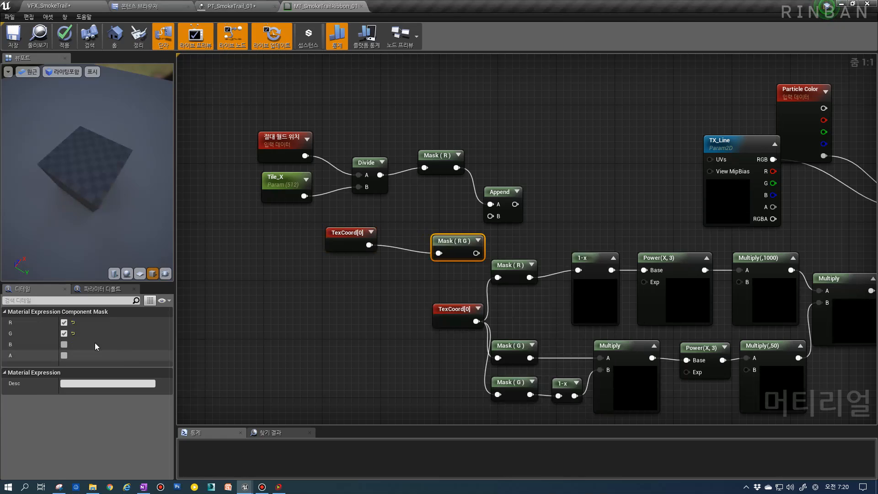
{"action": "left_click", "coordinate": [64, 323]}
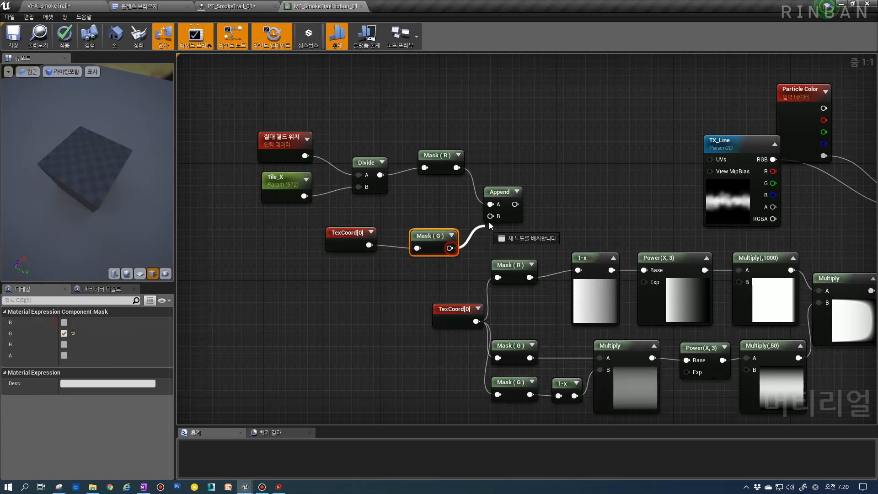
Step: Connect the new G mask to Append's B input and Append's output to TX_Line's UVs
{"action": "left_click_drag", "start_coordinate": [489, 221], "coordinate": [709, 159]}
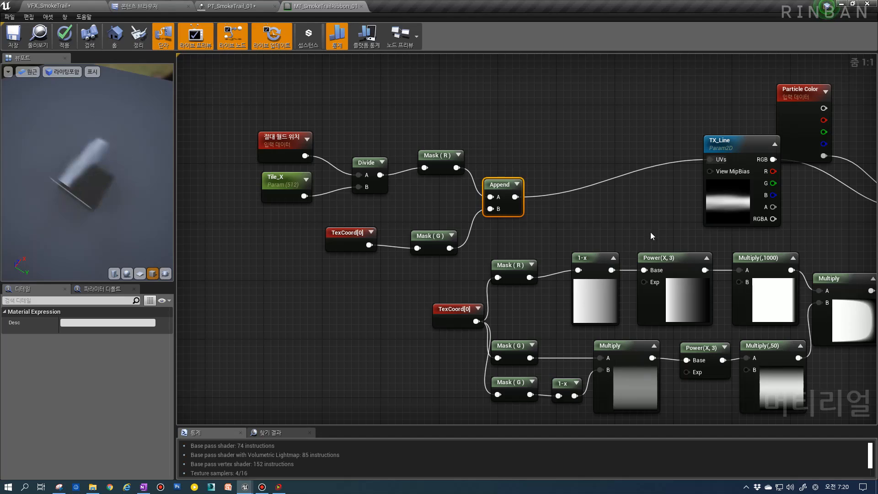
{"action": "left_click", "coordinate": [284, 196]}
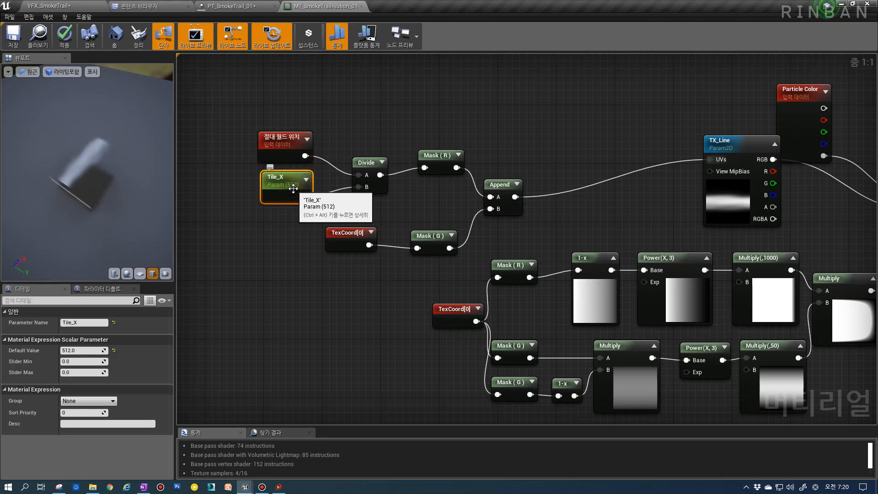
{"action": "left_click", "coordinate": [281, 146]}
{"action": "right_click_drag", "start_coordinate": [658, 208], "coordinate": [460, 224]}
{"action": "right_click_drag", "start_coordinate": [529, 217], "coordinate": [583, 205]}
{"action": "right_click_drag", "start_coordinate": [336, 249], "coordinate": [347, 249]}
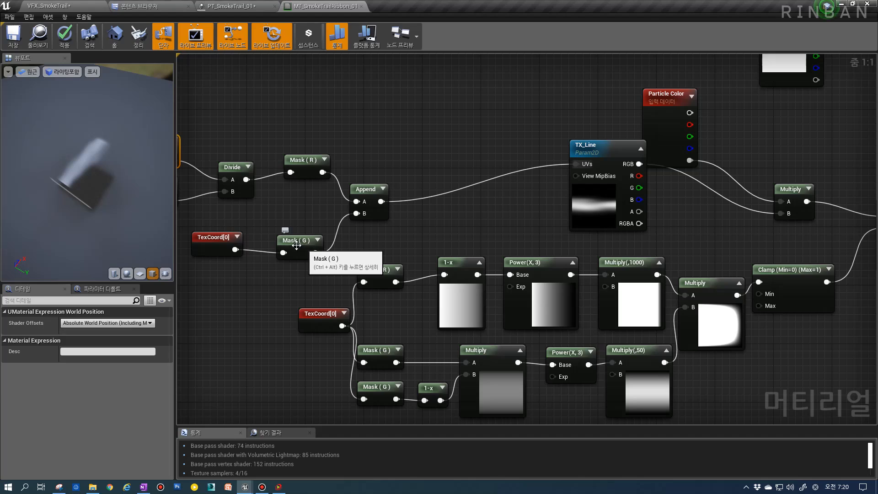
Step: Move the tiling TexCoord and Mask (G) nodes up beside Append, and give that mask the description Y
{"action": "left_click_drag", "start_coordinate": [297, 245], "coordinate": [296, 230]}
{"action": "right_click_drag", "start_coordinate": [192, 247], "coordinate": [222, 244]}
{"action": "left_click_drag", "start_coordinate": [236, 236], "coordinate": [248, 224]}
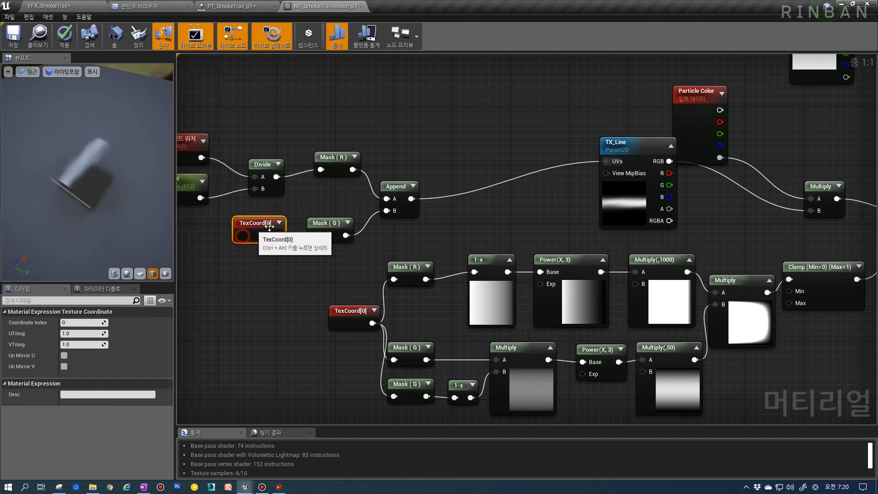
{"action": "left_click", "coordinate": [340, 225]}
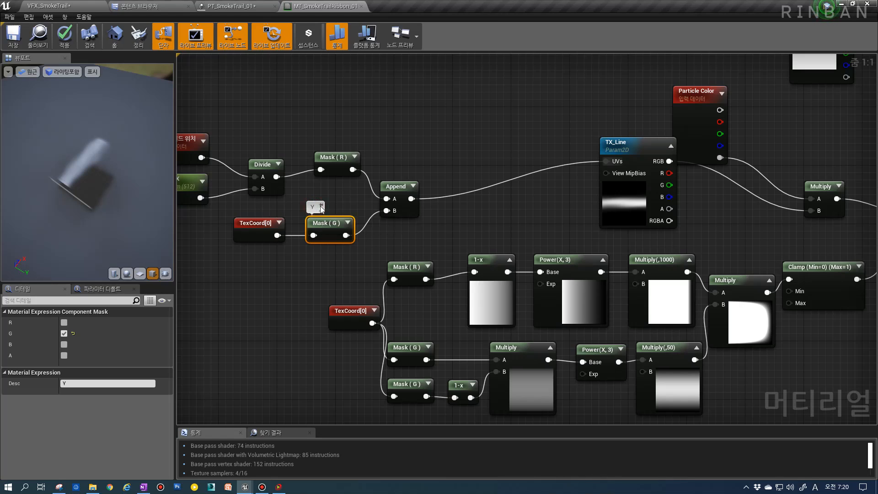
{"action": "mouse_move", "coordinate": [635, 211]}
{"action": "right_mouse_down"}
{"action": "mouse_move", "coordinate": [627, 268]}
{"action": "mouse_move", "coordinate": [623, 94]}
{"action": "mouse_move", "coordinate": [623, 323]}
{"action": "mouse_move", "coordinate": [604, 181]}
{"action": "mouse_move", "coordinate": [578, 244]}
{"action": "mouse_move", "coordinate": [732, 246]}
{"action": "mouse_move", "coordinate": [544, 192]}
{"action": "mouse_move", "coordinate": [503, 297]}
{"action": "mouse_move", "coordinate": [665, 293]}
{"action": "mouse_move", "coordinate": [534, 212]}
{"action": "mouse_move", "coordinate": [507, 261]}
{"action": "mouse_move", "coordinate": [553, 272]}
{"action": "mouse_move", "coordinate": [461, 234]}
{"action": "mouse_move", "coordinate": [511, 237]}
{"action": "right_mouse_up"}
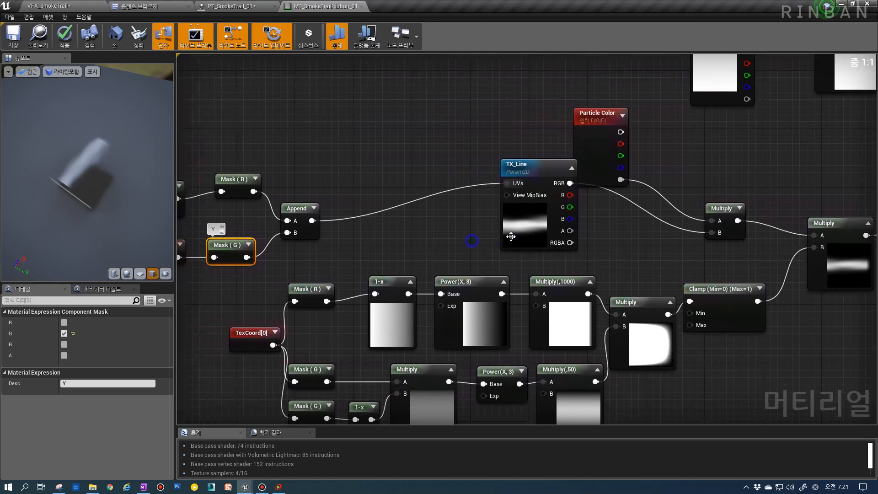
{"action": "right_click_drag", "start_coordinate": [374, 226], "coordinate": [473, 238]}
Step: Play the VFX_SmokeTrail level to check the trail, and stop the play session
{"action": "left_click", "coordinate": [41, 5]}
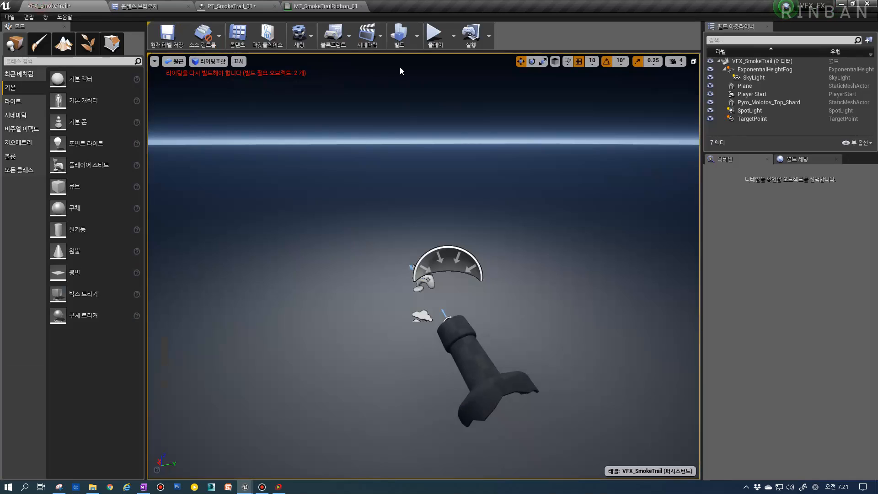
{"action": "left_click", "coordinate": [435, 34]}
{"action": "left_click", "coordinate": [429, 242]}
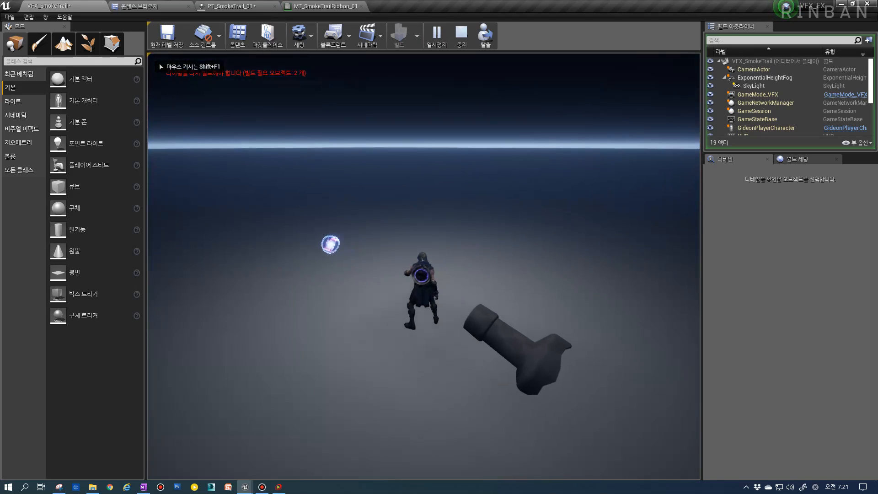
{"action": "key", "text": "Escape"}
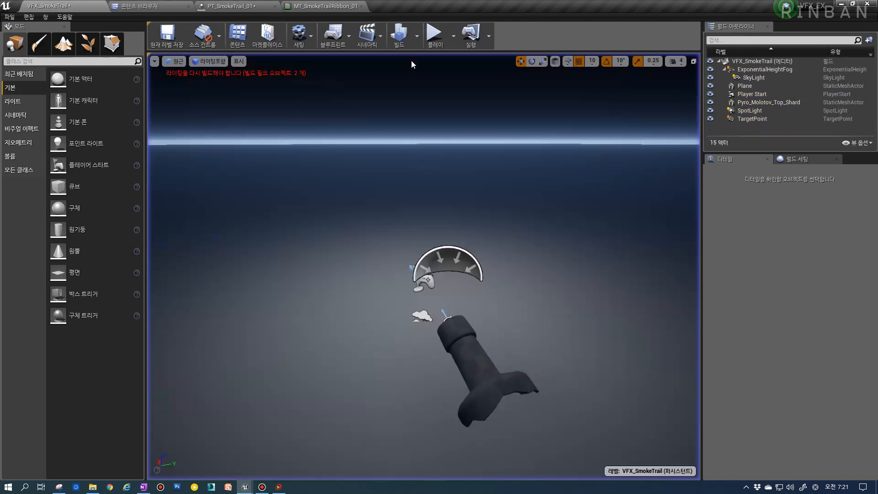
Step: Save MT_SmokeTrailRibbon_01 and create a material instance from it named MI_SmokeTrailRibbon_01
{"action": "left_click", "coordinate": [324, 6]}
{"action": "left_click", "coordinate": [16, 40]}
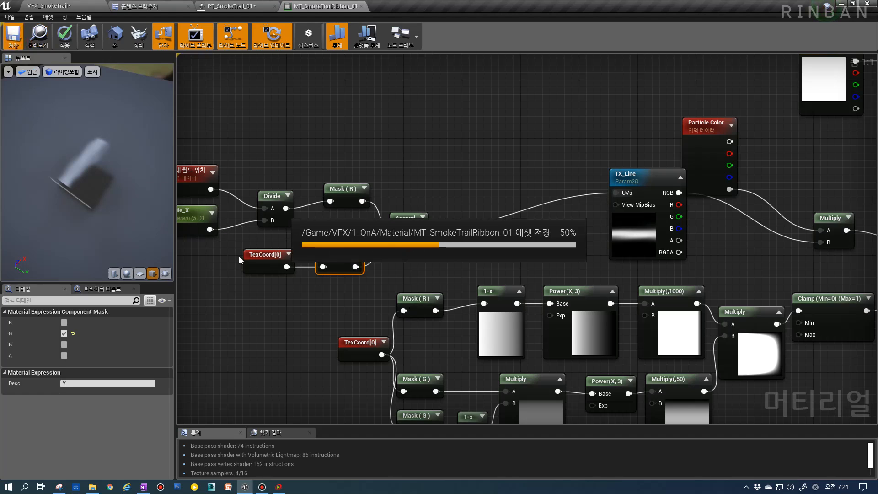
{"action": "left_click", "coordinate": [38, 36]}
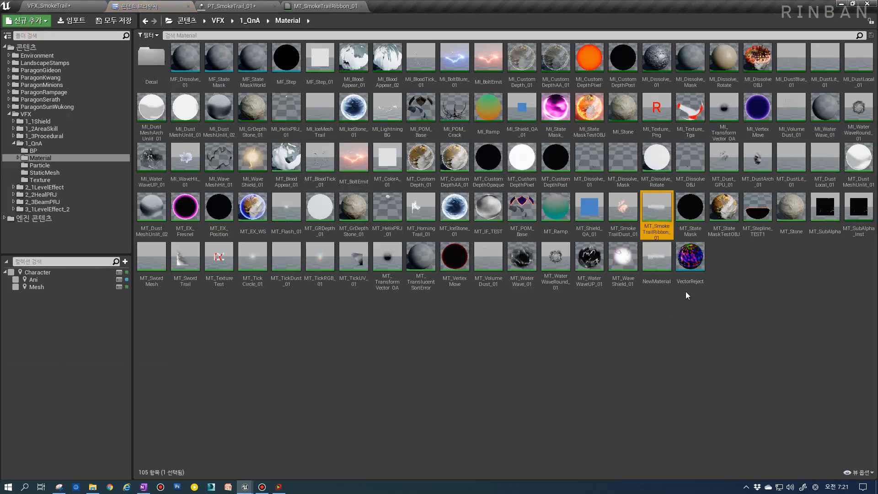
{"action": "right_click", "coordinate": [657, 211]}
{"action": "left_click", "coordinate": [676, 242]}
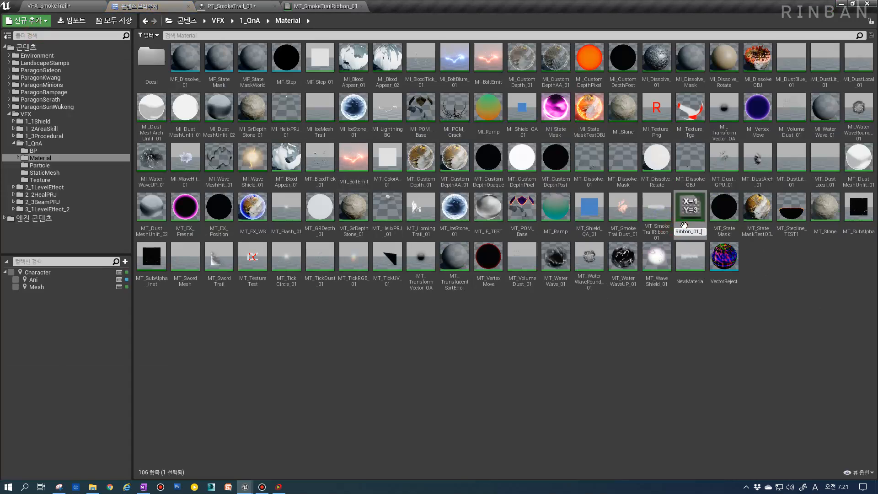
{"action": "key", "text": "Return"}
Step: Assign MI_SmokeTrailRibbon_01 as the material in the PRJ_Trail emitter's Required module in PT_SmokeTrail_01
{"action": "left_click", "coordinate": [224, 6]}
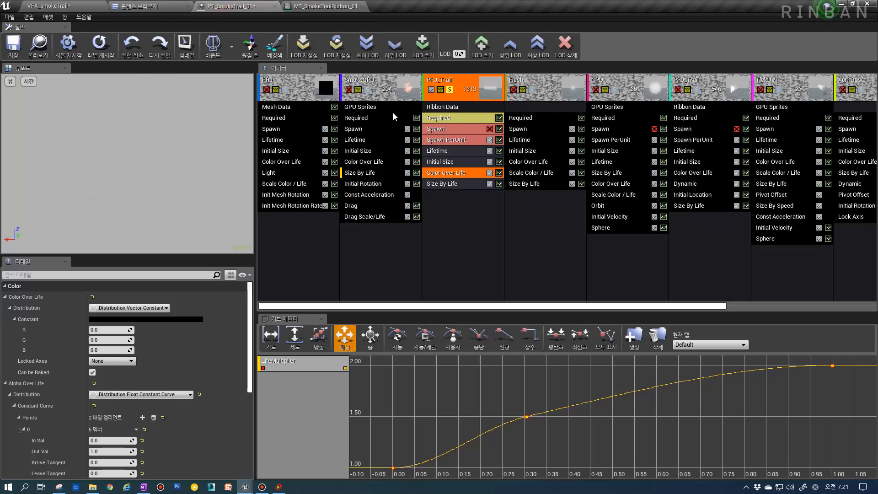
{"action": "left_click", "coordinate": [438, 117]}
{"action": "left_click", "coordinate": [129, 315]}
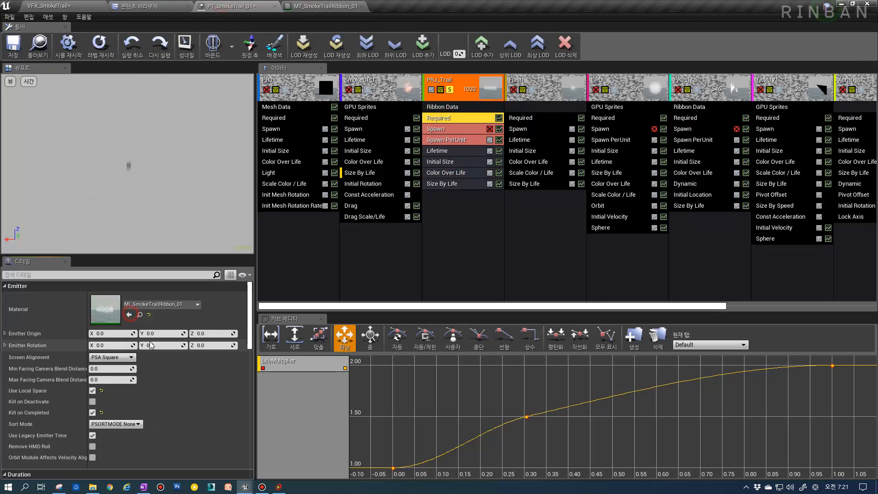
Step: Play the VFX_SmokeTrail level and run the character forward to examine the trail's world-position tiling
{"action": "left_click", "coordinate": [50, 6]}
{"action": "left_click", "coordinate": [434, 34]}
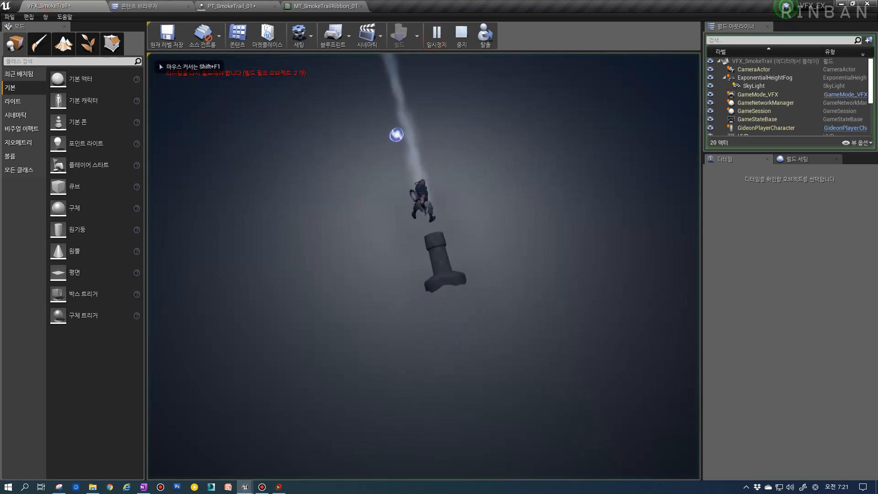
{"action": "key", "text": "w"}
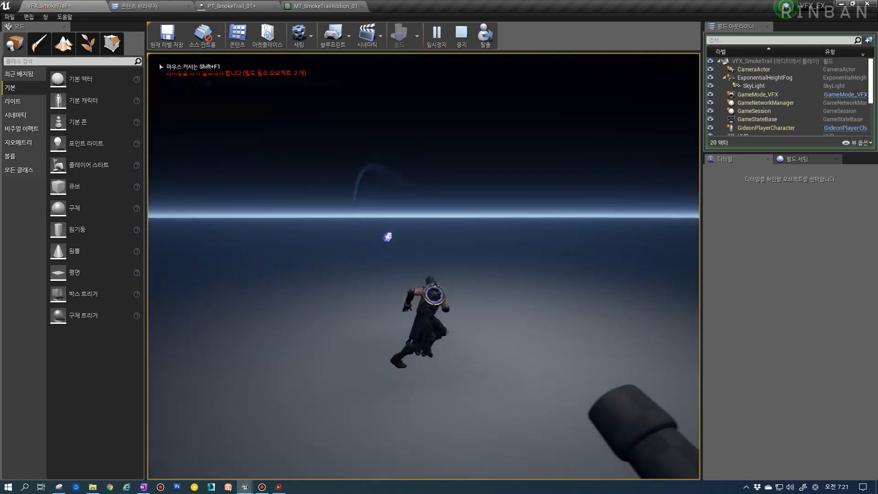
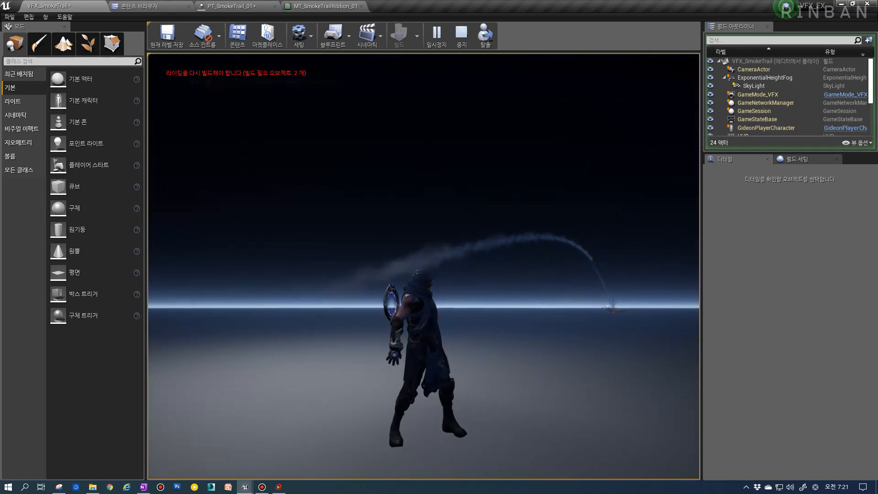
Step: Disconnect Append from TX_Line's UVs, save the material, and play the level to compare the trail without world-position tiling
{"action": "left_click", "coordinate": [297, 4]}
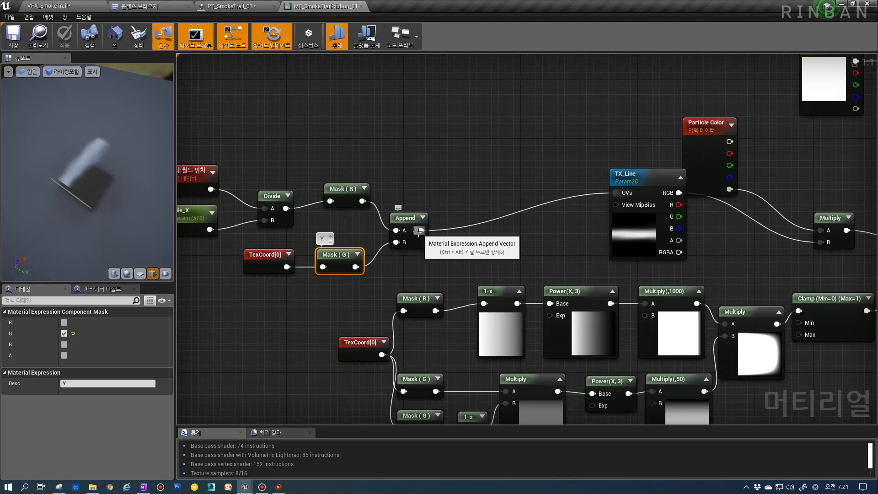
{"action": "left_click", "coordinate": [13, 36]}
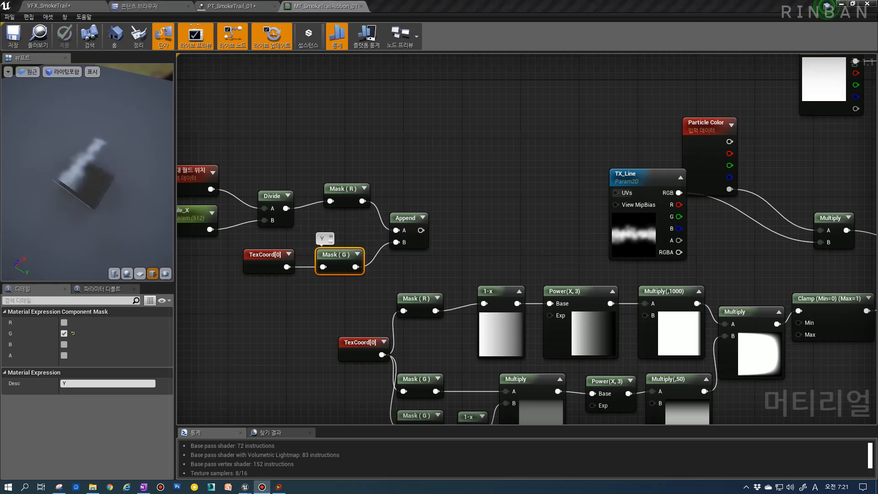
{"action": "left_click", "coordinate": [32, 7]}
{"action": "left_click", "coordinate": [437, 39]}
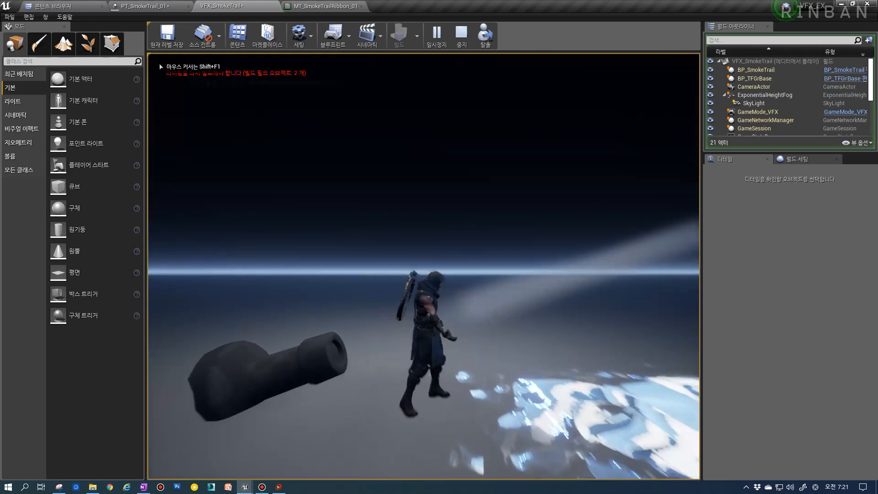
{"action": "key", "text": "s"}
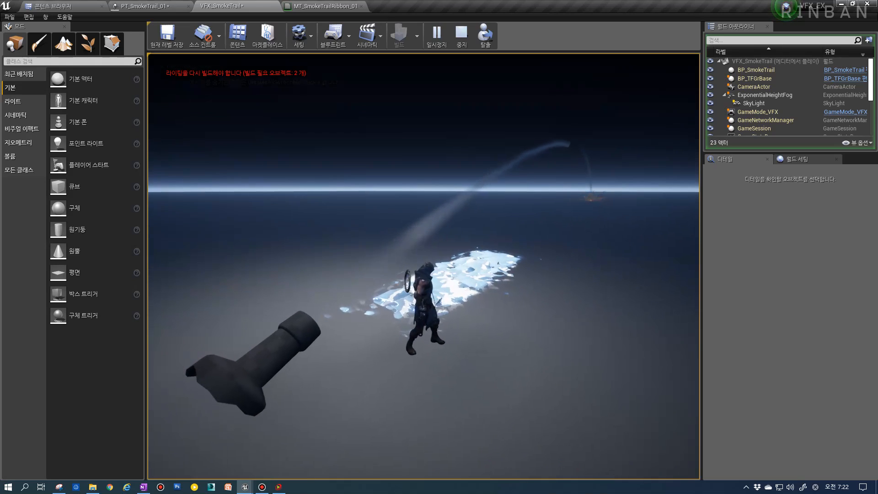
{"action": "key", "text": "Escape"}
Step: Connect Append's output to TX_Line's UVs again and move the whole tiling node group up level with TX_Line
{"action": "left_click", "coordinate": [326, 6]}
{"action": "left_click_drag", "start_coordinate": [420, 230], "coordinate": [616, 192]}
{"action": "right_click_drag", "start_coordinate": [549, 137], "coordinate": [610, 143]}
{"action": "left_click_drag", "start_coordinate": [246, 144], "coordinate": [489, 269]}
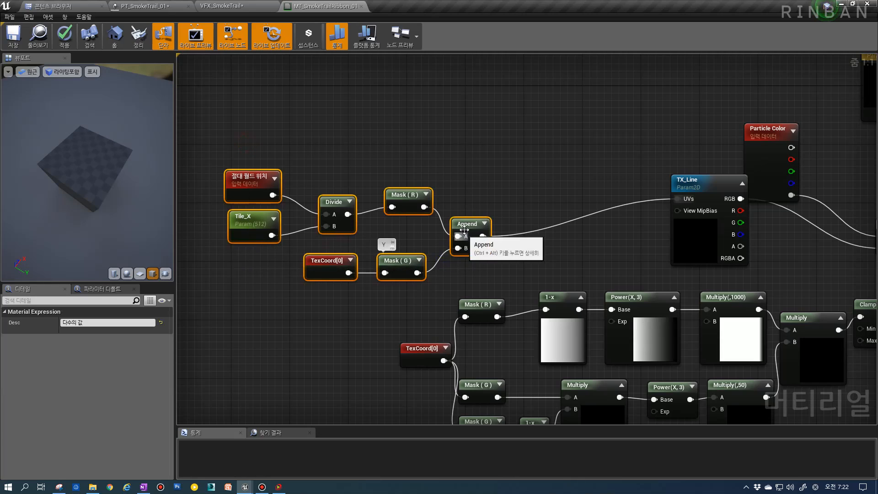
{"action": "left_click_drag", "start_coordinate": [465, 232], "coordinate": [501, 187]}
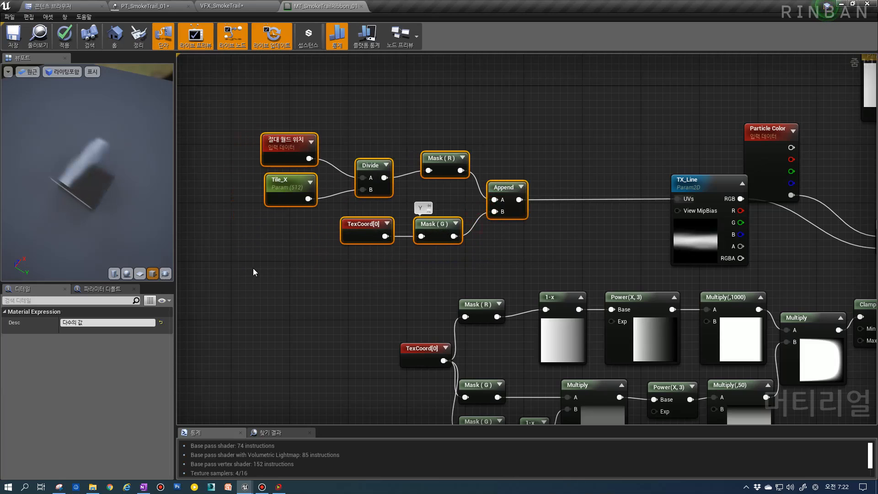
Step: Move TX_Line away from Particle Color, closer to the Append node
{"action": "right_click_drag", "start_coordinate": [691, 251], "coordinate": [472, 284]}
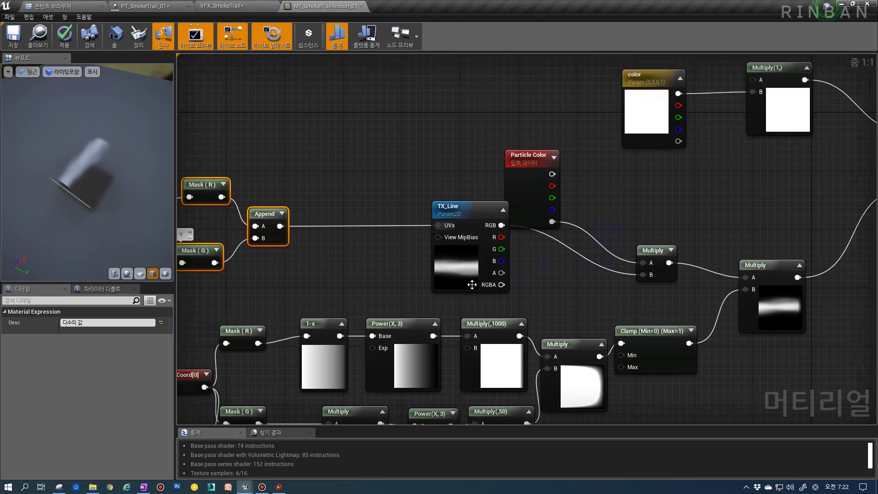
{"action": "left_click_drag", "start_coordinate": [471, 284], "coordinate": [427, 292]}
{"action": "right_click_drag", "start_coordinate": [192, 237], "coordinate": [384, 242]}
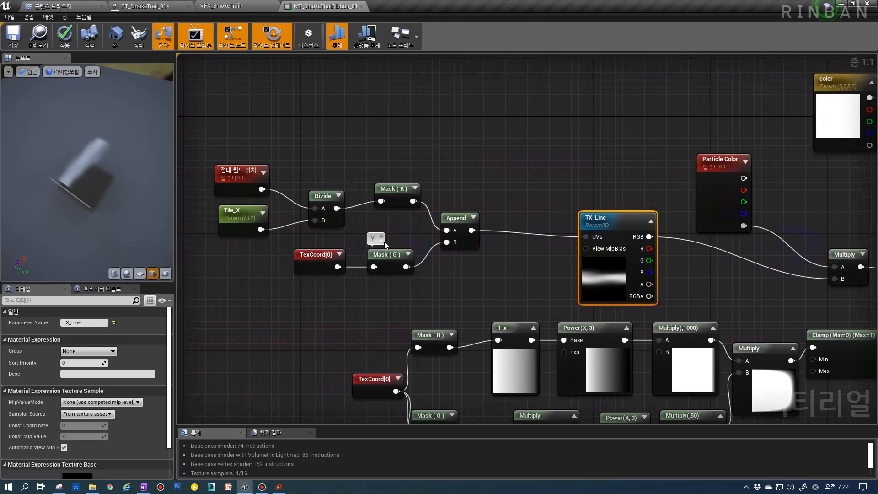
Step: Connect Divide's output directly to TX_Line's UVs, and add a ComponentMask on Divide that keeps the R and G channels
{"action": "left_click_drag", "start_coordinate": [336, 208], "coordinate": [572, 239]}
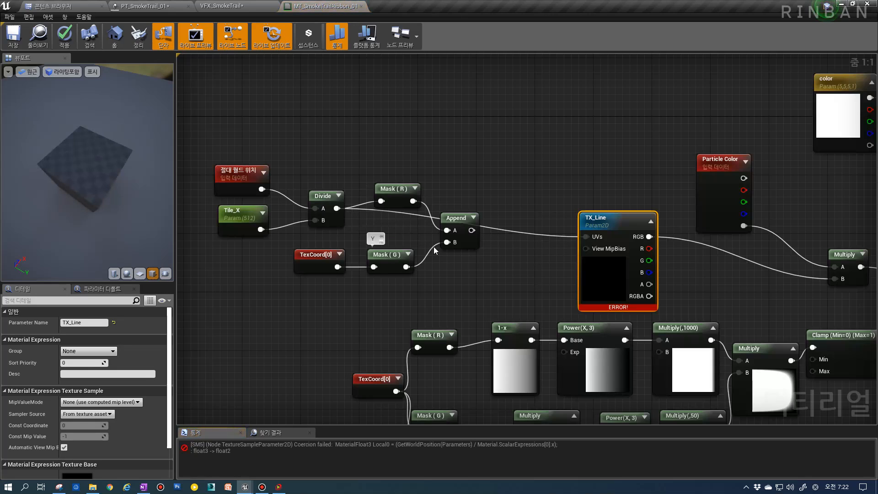
{"action": "left_click_drag", "start_coordinate": [337, 208], "coordinate": [377, 160]}
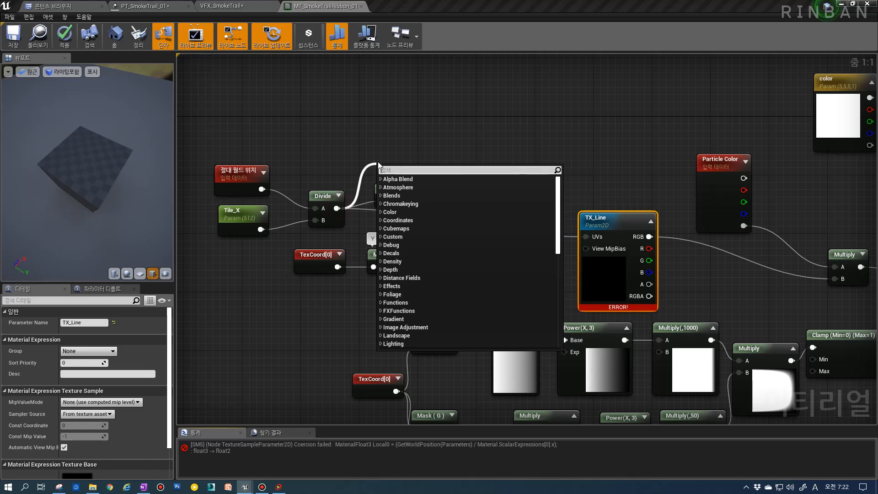
{"action": "type", "text": "c"}
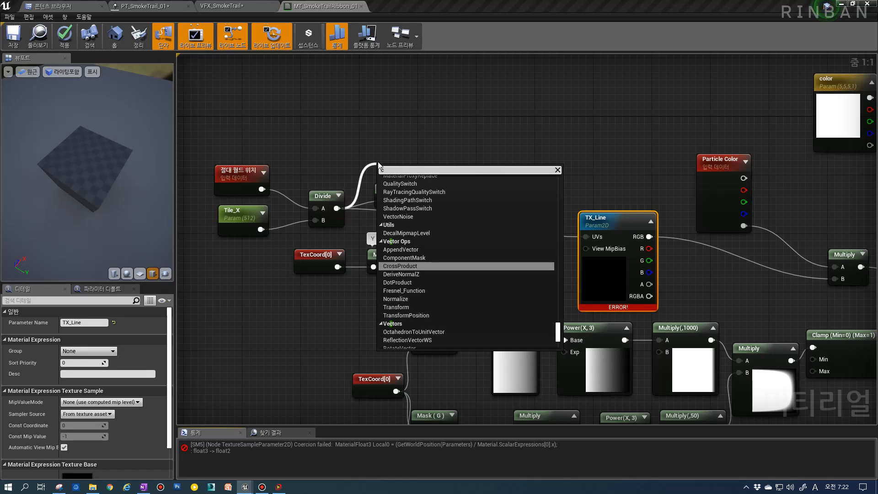
{"action": "key", "text": "BackSpace"}
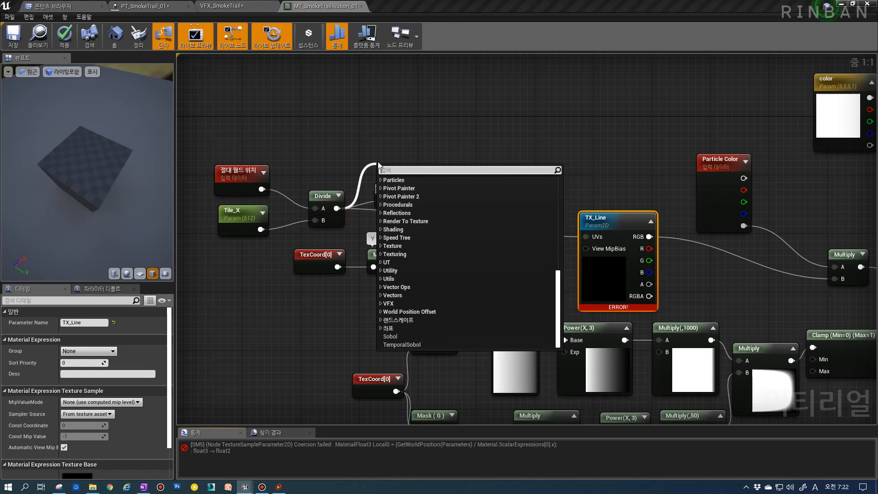
{"action": "type", "text": "comp"}
{"action": "key", "text": "Return"}
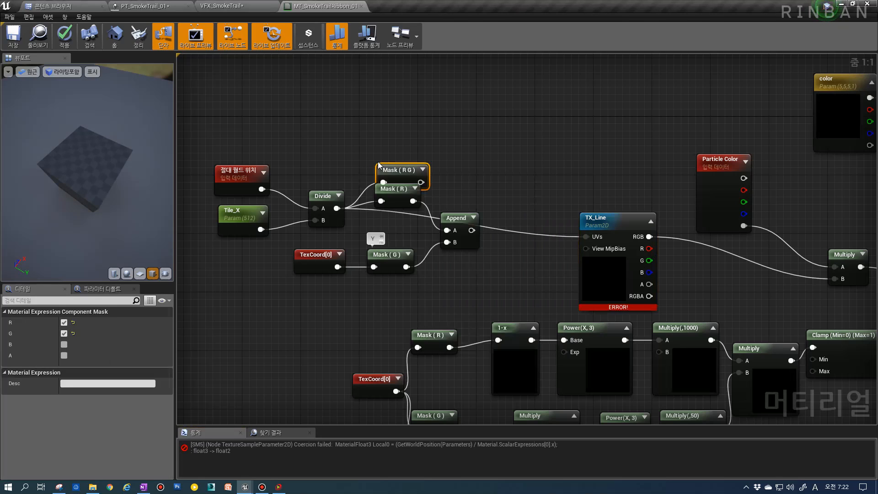
Step: Try Mask (R G) on TX_Line's UVs, then reconnect Append's output to those UVs and delete the Mask (R G) node
{"action": "left_click_drag", "start_coordinate": [420, 182], "coordinate": [586, 236]}
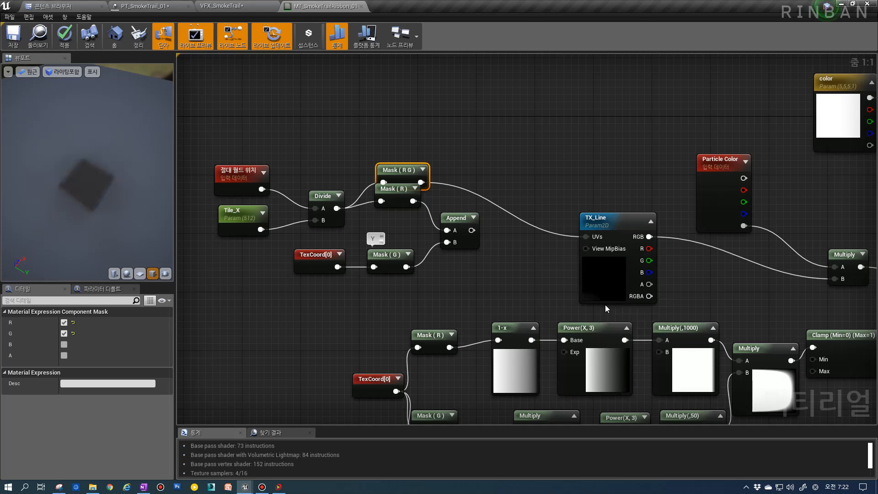
{"action": "right_click_drag", "start_coordinate": [598, 296], "coordinate": [580, 235]}
{"action": "left_click_drag", "start_coordinate": [447, 160], "coordinate": [561, 168]}
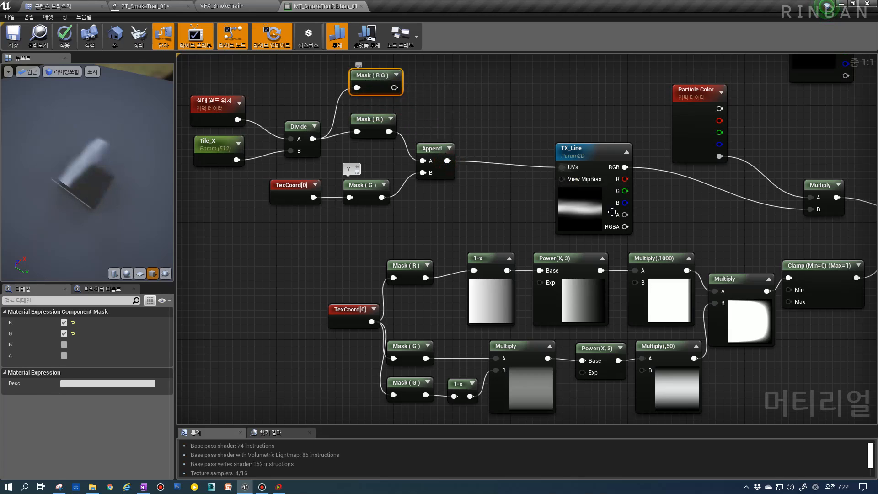
{"action": "key", "text": "Delete"}
Step: Move the whole world-position tiling node group farther away from TX_Line to leave space after Append
{"action": "right_click_drag", "start_coordinate": [619, 226], "coordinate": [635, 250]}
{"action": "left_click_drag", "start_coordinate": [550, 243], "coordinate": [342, 147]}
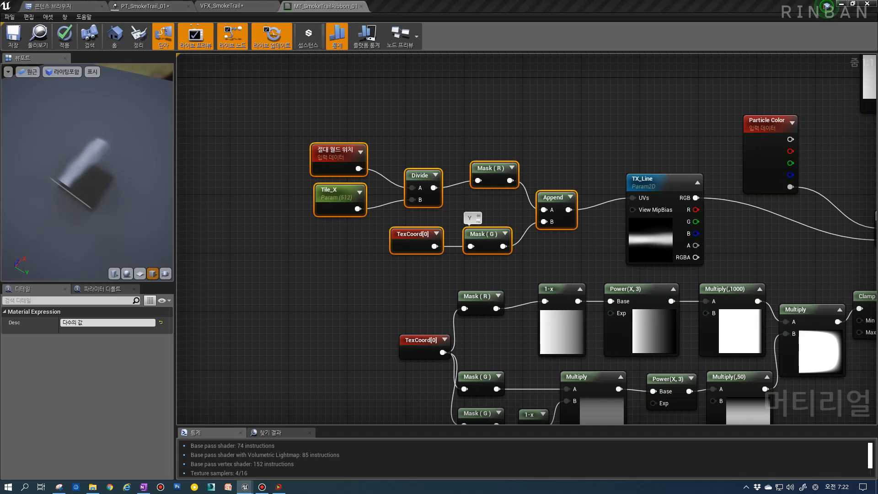
{"action": "right_click_drag", "start_coordinate": [436, 205], "coordinate": [420, 289]}
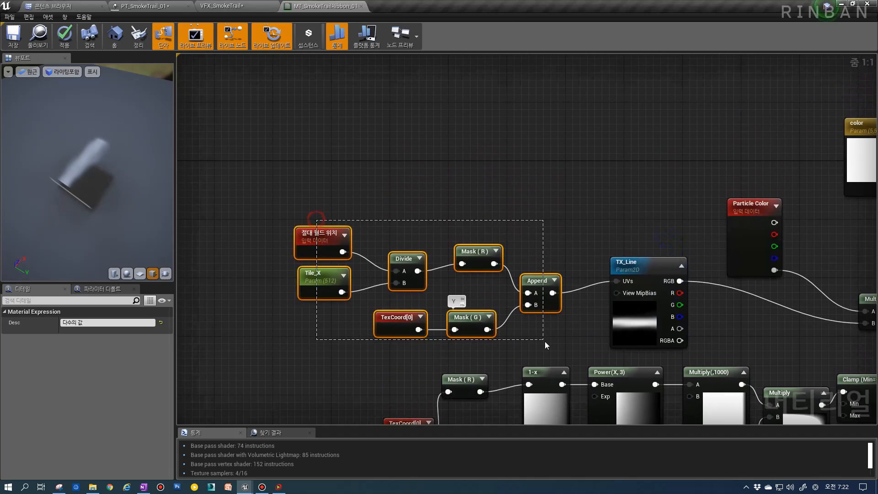
{"action": "left_click_drag", "start_coordinate": [545, 342], "coordinate": [545, 342]}
{"action": "left_click_drag", "start_coordinate": [535, 283], "coordinate": [422, 271]}
{"action": "left_click", "coordinate": [482, 284]}
{"action": "scroll", "coordinate": [482, 283], "scroll_direction": "down", "scroll_amount": 3}
{"action": "right_click_drag", "start_coordinate": [553, 302], "coordinate": [469, 342]}
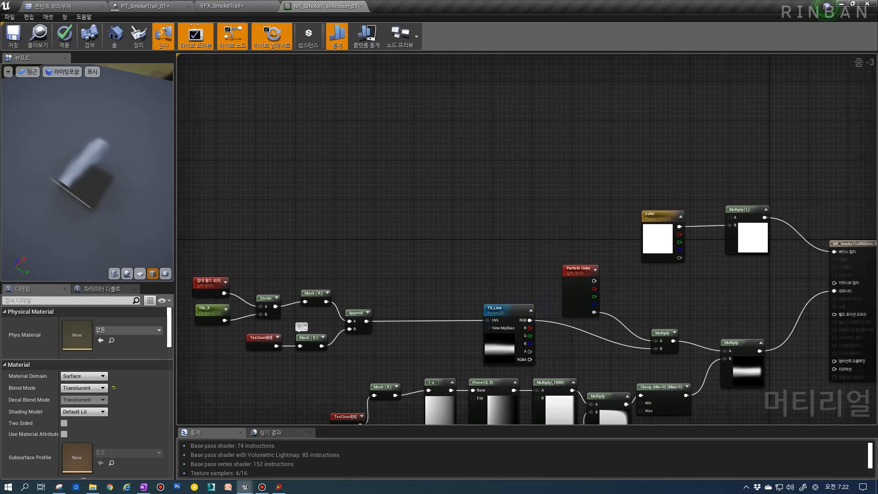
{"action": "right_click_drag", "start_coordinate": [434, 298], "coordinate": [421, 190]}
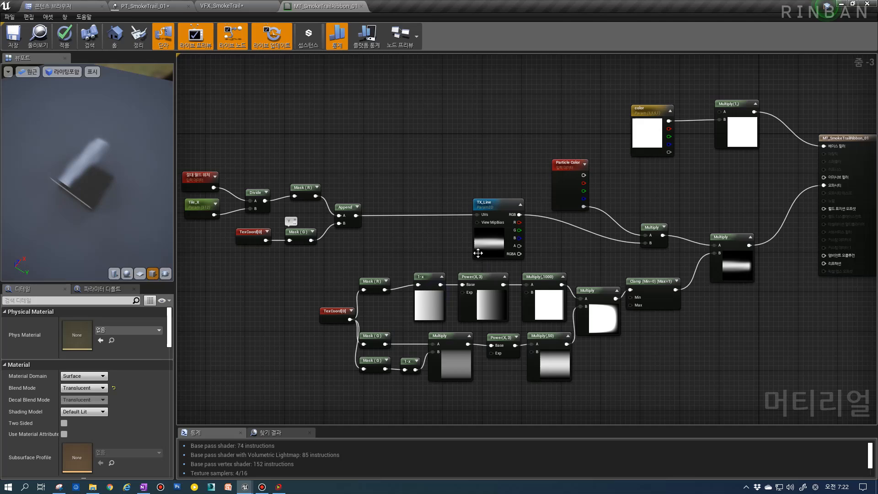
Step: Find and open the normal map texture TX_DustLine_n_01 in the VFX/1_QnA/Texture folder
{"action": "double_click", "coordinate": [476, 229]}
{"action": "left_click", "coordinate": [837, 159]}
{"action": "left_click", "coordinate": [858, 112]}
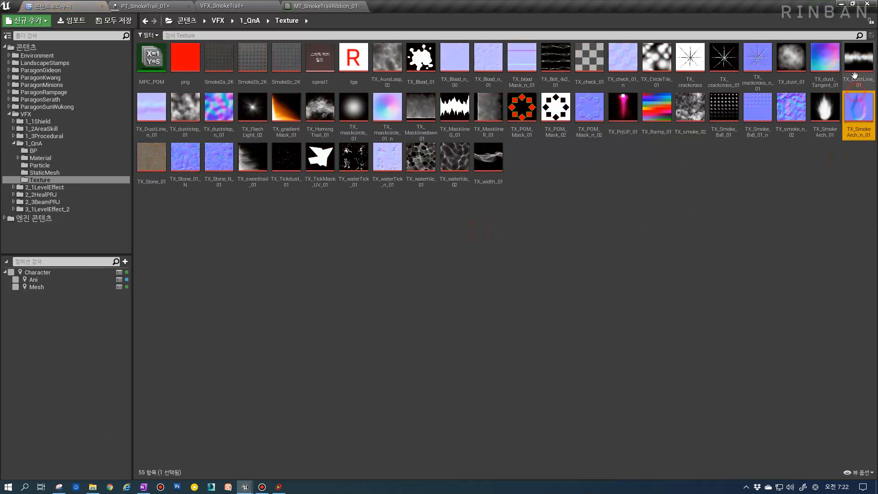
{"action": "left_click", "coordinate": [858, 69]}
{"action": "double_click", "coordinate": [130, 121]}
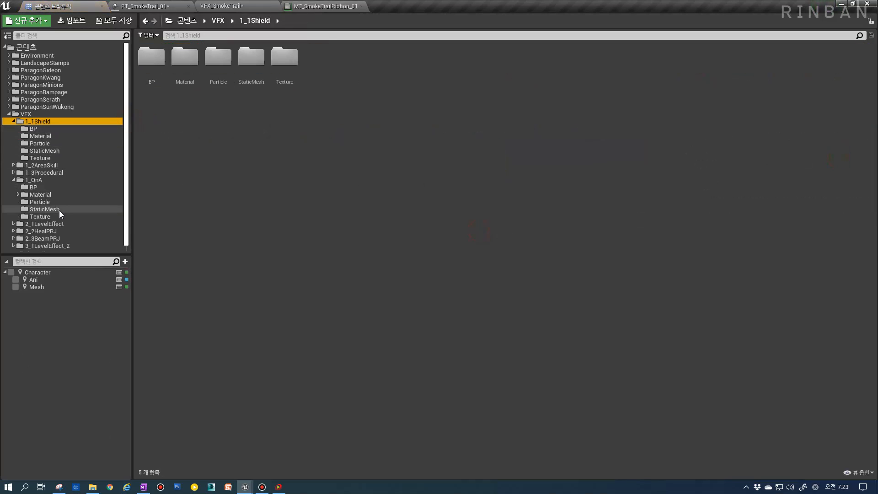
{"action": "scroll", "coordinate": [59, 211], "scroll_direction": "down", "scroll_amount": 1}
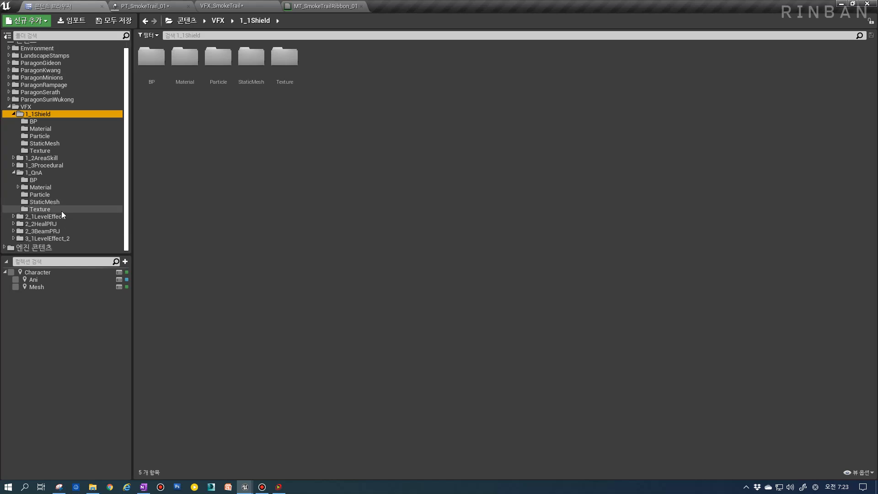
{"action": "left_click", "coordinate": [145, 26]}
{"action": "double_click", "coordinate": [154, 110]}
{"action": "left_click", "coordinate": [43, 38]}
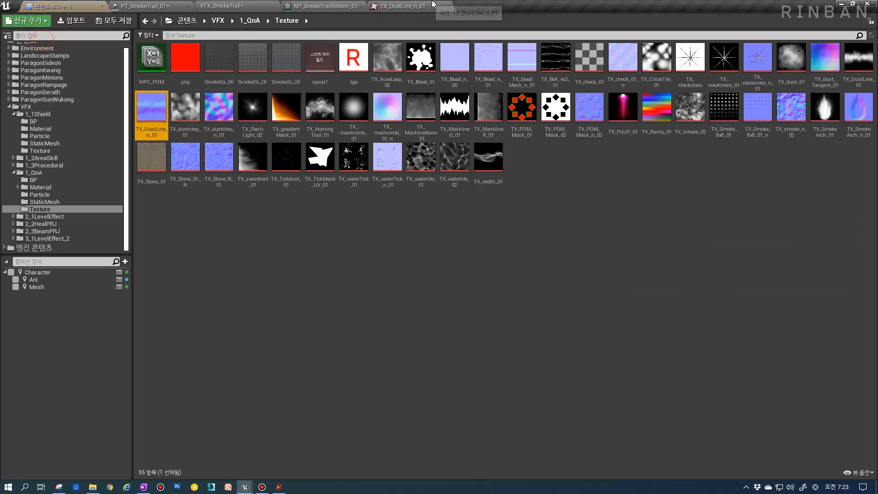
Step: Return to the MT_SmokeTrailRibbon_01 material and add a Texture Sample with TX_DustLine_n_01 in the empty area above the tiling nodes
{"action": "left_click", "coordinate": [300, 5]}
{"action": "left_click", "coordinate": [256, 6]}
{"action": "left_click", "coordinate": [355, 4]}
{"action": "right_click_drag", "start_coordinate": [457, 103], "coordinate": [467, 239]}
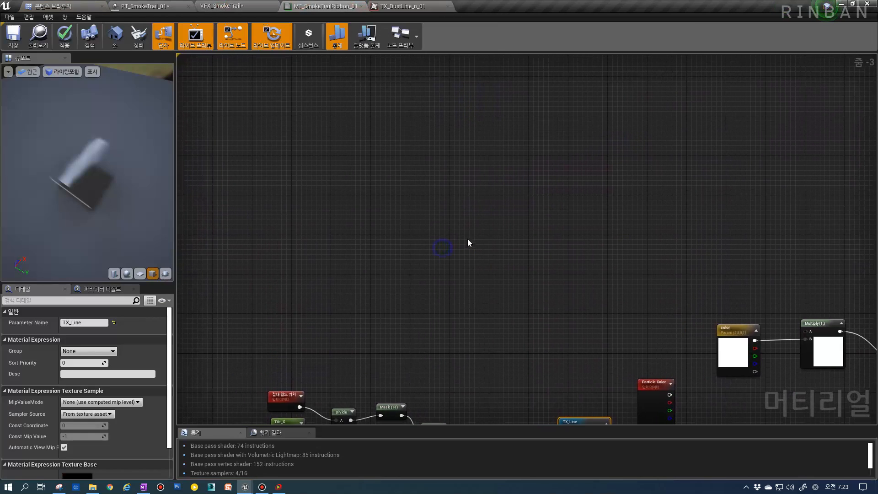
{"action": "left_click", "coordinate": [422, 204]}
Step: Convert the new Texture Sample to a parameter and name it TX_N
{"action": "right_click", "coordinate": [434, 213]}
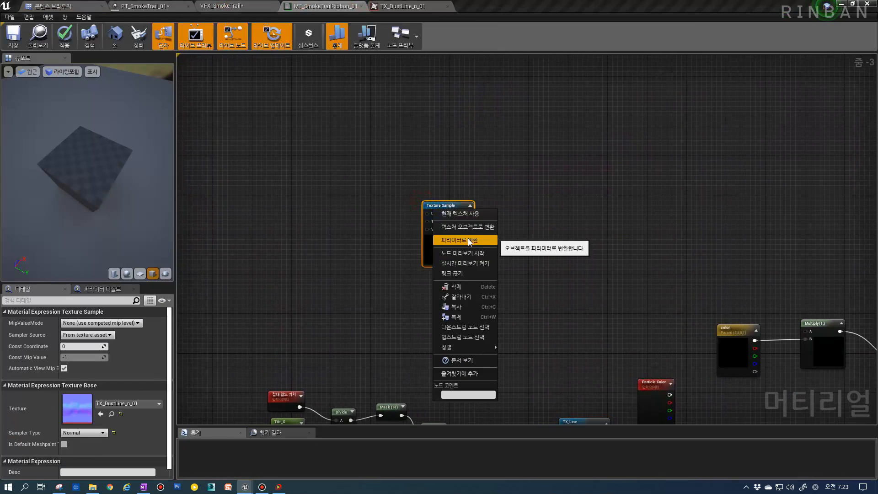
{"action": "left_click", "coordinate": [475, 240]}
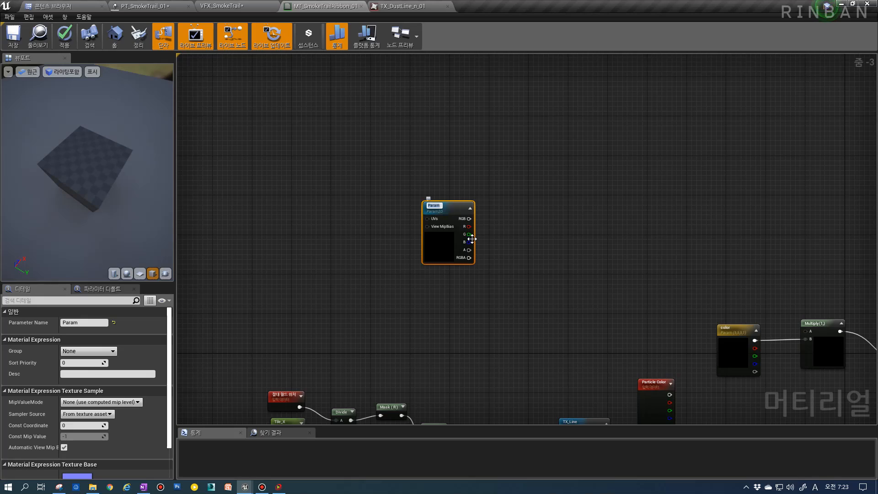
{"action": "type", "text": "TX_M"}
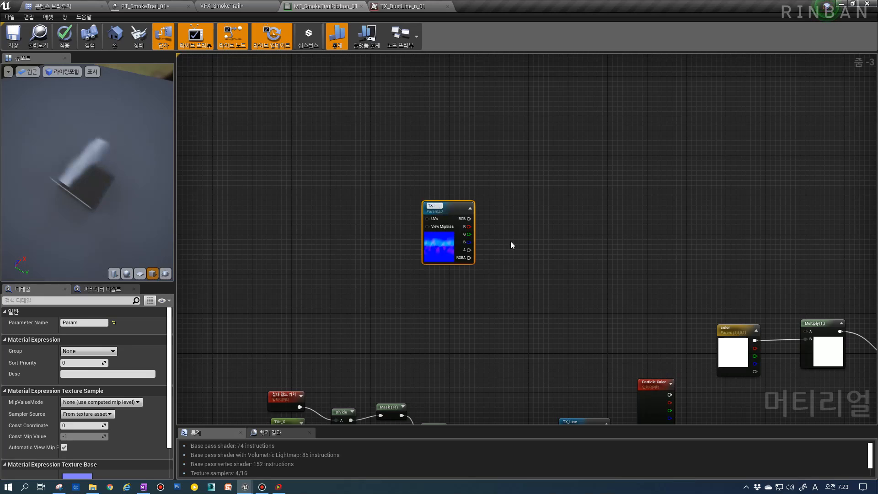
{"action": "key", "text": "Return"}
{"action": "left_click", "coordinate": [72, 321]}
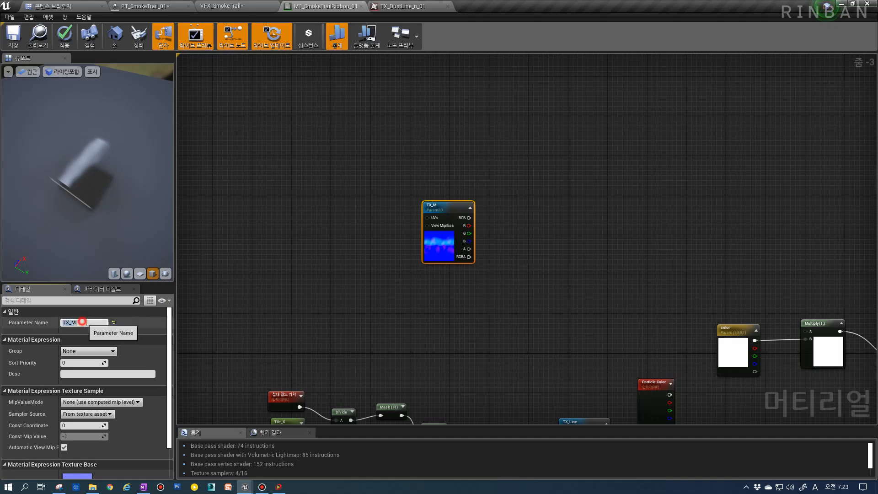
{"action": "type", "text": "N"}
{"action": "key", "text": "Return"}
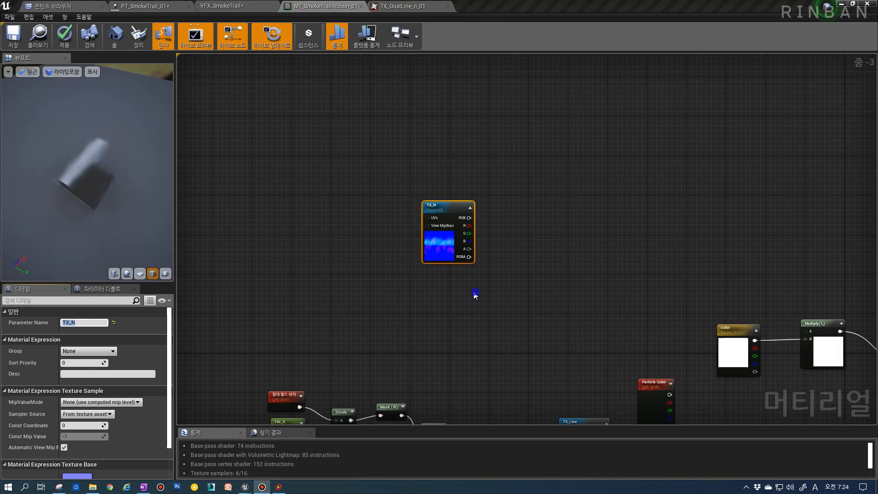
Step: Shift the tiling node group, from the world position node to Append, clear of the area below TX_N
{"action": "right_click_drag", "start_coordinate": [475, 295], "coordinate": [456, 240]}
{"action": "right_click_drag", "start_coordinate": [410, 289], "coordinate": [468, 251]}
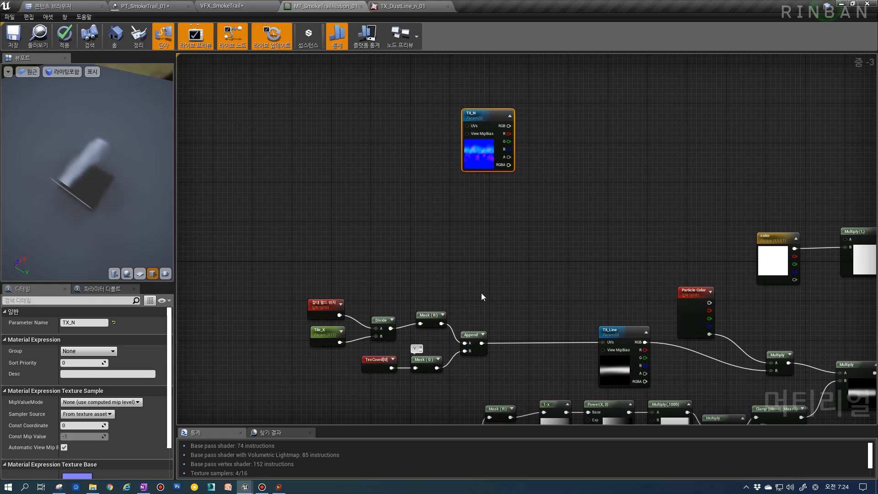
{"action": "right_click_drag", "start_coordinate": [466, 302], "coordinate": [505, 244]}
{"action": "scroll", "coordinate": [505, 244], "scroll_direction": "up", "scroll_amount": 2}
{"action": "left_click_drag", "start_coordinate": [277, 205], "coordinate": [502, 327]}
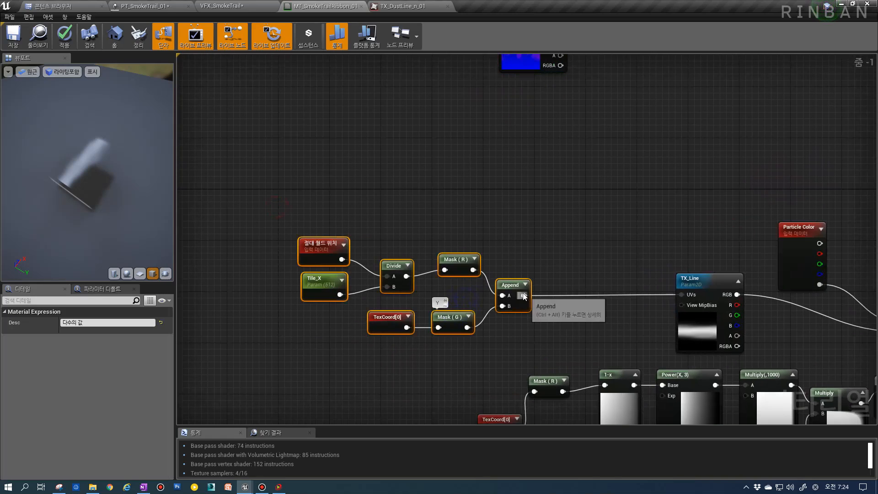
{"action": "left_click_drag", "start_coordinate": [515, 291], "coordinate": [386, 273]}
{"action": "right_click_drag", "start_coordinate": [387, 273], "coordinate": [498, 319]}
{"action": "left_click_drag", "start_coordinate": [498, 314], "coordinate": [446, 320]}
{"action": "left_click", "coordinate": [503, 305]}
Step: Connect Append's output to TX_N's UVs so the normal map uses the same tiling
{"action": "scroll", "coordinate": [507, 303], "scroll_direction": "up", "scroll_amount": 1}
{"action": "right_click_drag", "start_coordinate": [509, 302], "coordinate": [481, 304]}
{"action": "left_click_drag", "start_coordinate": [422, 335], "coordinate": [607, 328]}
{"action": "right_click_drag", "start_coordinate": [607, 329], "coordinate": [521, 160]}
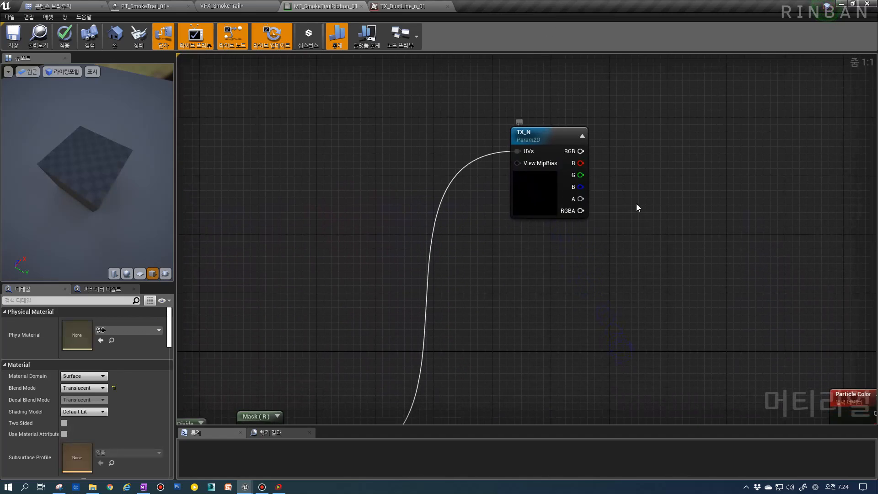
Step: Add a TransformVector node, Tangent Space to World Space, on TX_N's RGB output and place it beside TX_N
{"action": "right_click_drag", "start_coordinate": [630, 247], "coordinate": [521, 257]}
{"action": "right_click_drag", "start_coordinate": [473, 211], "coordinate": [453, 249]}
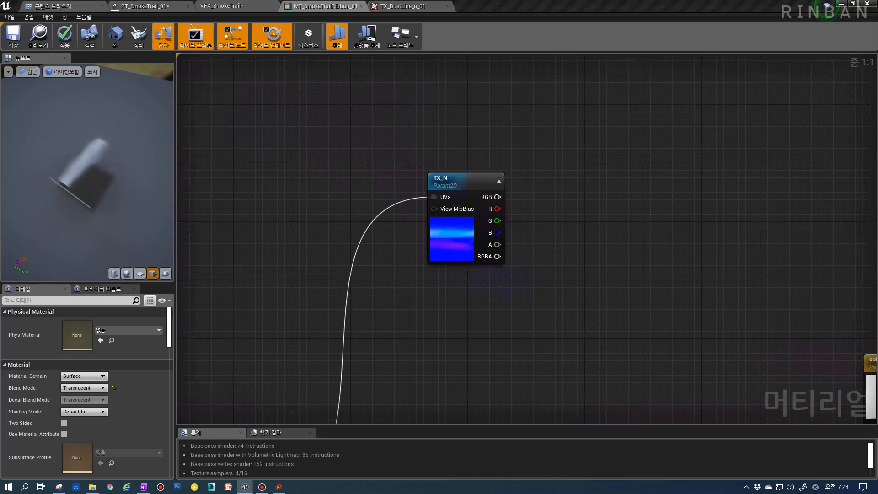
{"action": "left_click_drag", "start_coordinate": [497, 197], "coordinate": [521, 199]}
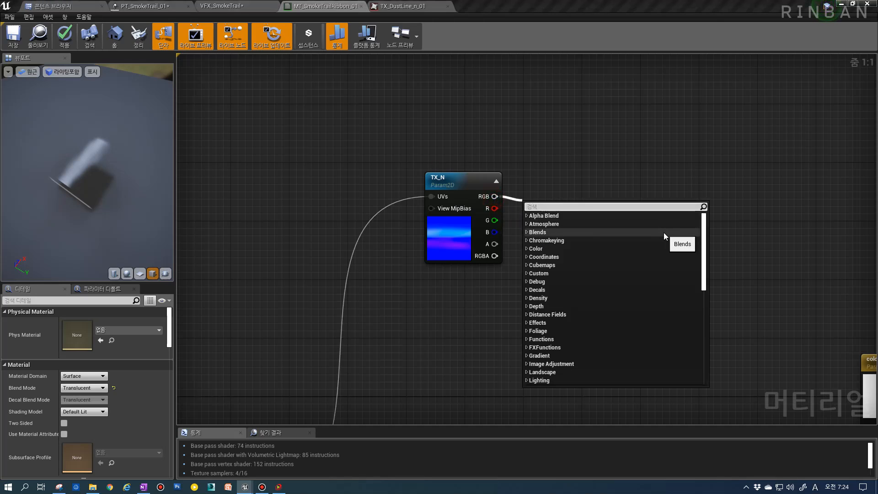
{"action": "type", "text": "tran"}
{"action": "key", "text": "Return"}
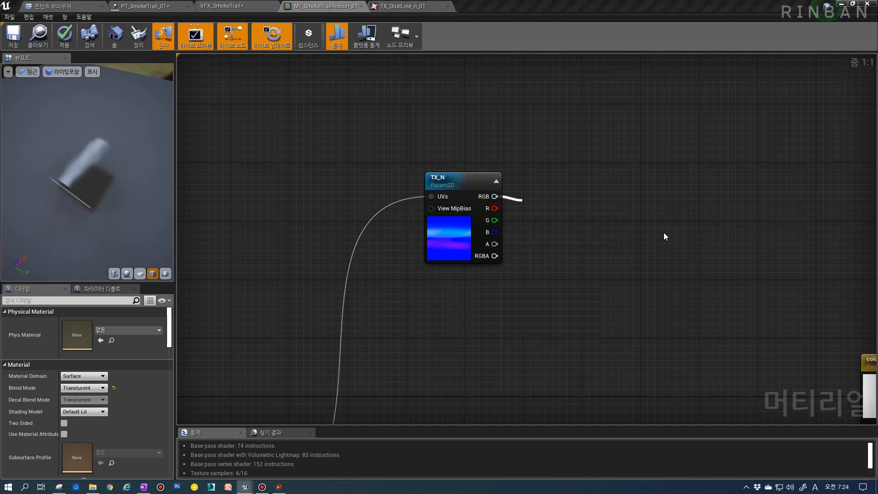
{"action": "left_click_drag", "start_coordinate": [584, 212], "coordinate": [591, 188]}
{"action": "right_click_drag", "start_coordinate": [660, 206], "coordinate": [636, 222]}
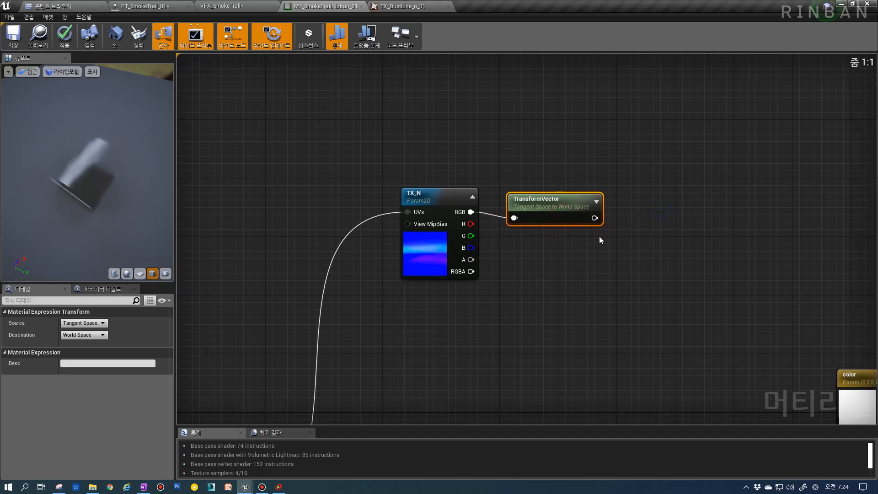
Step: Add a Normalize node after TransformVector and feed its output into input A of a new Dot node
{"action": "left_click_drag", "start_coordinate": [595, 217], "coordinate": [630, 218]}
{"action": "type", "text": "norma"}
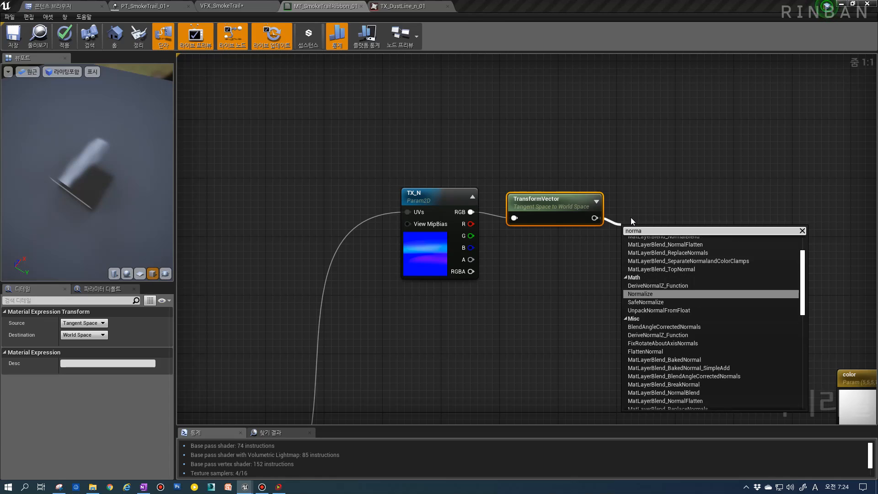
{"action": "key", "text": "Return"}
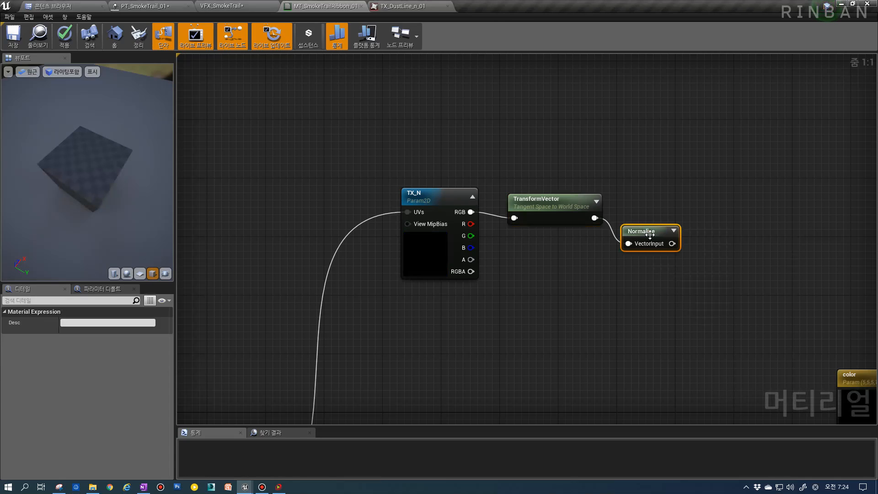
{"action": "left_click_drag", "start_coordinate": [650, 234], "coordinate": [703, 227]}
{"action": "type", "text": "dot"}
{"action": "key", "text": "Return"}
Step: Add a Constant3Vector, connect it to Dot's B input, and set its value to 0,0,1
{"action": "left_click", "coordinate": [652, 249]}
{"action": "key", "text": "3"}
{"action": "left_click", "coordinate": [634, 243]}
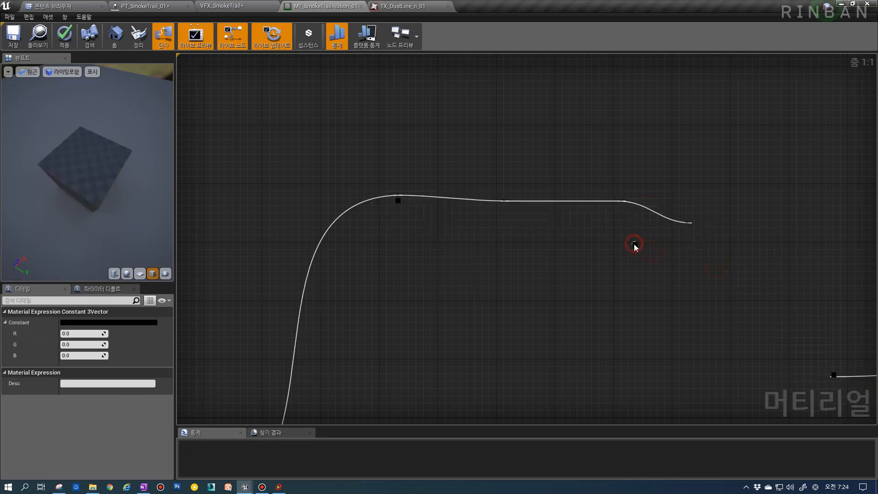
{"action": "left_click_drag", "start_coordinate": [655, 259], "coordinate": [684, 257]}
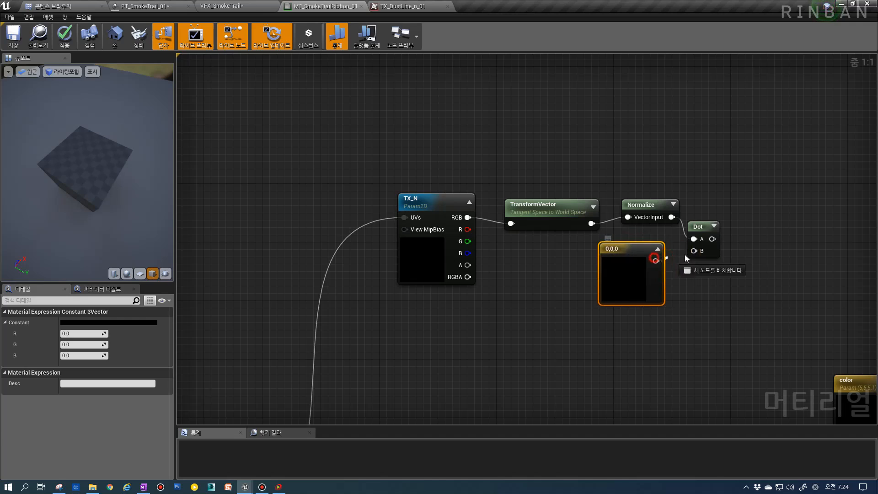
{"action": "left_click", "coordinate": [92, 355]}
{"action": "type", "text": "1"}
{"action": "key", "text": "Return"}
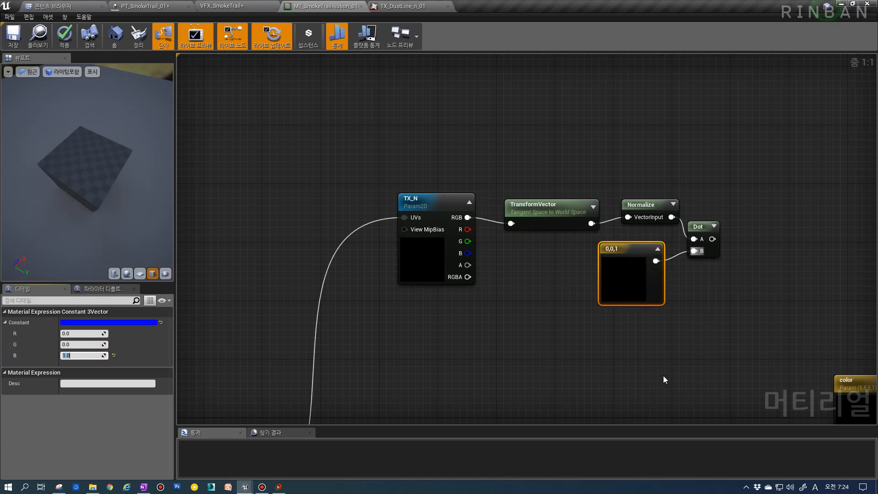
Step: Add a Divide node with Dot's output connected to its A input
{"action": "right_click_drag", "start_coordinate": [664, 379], "coordinate": [549, 241]}
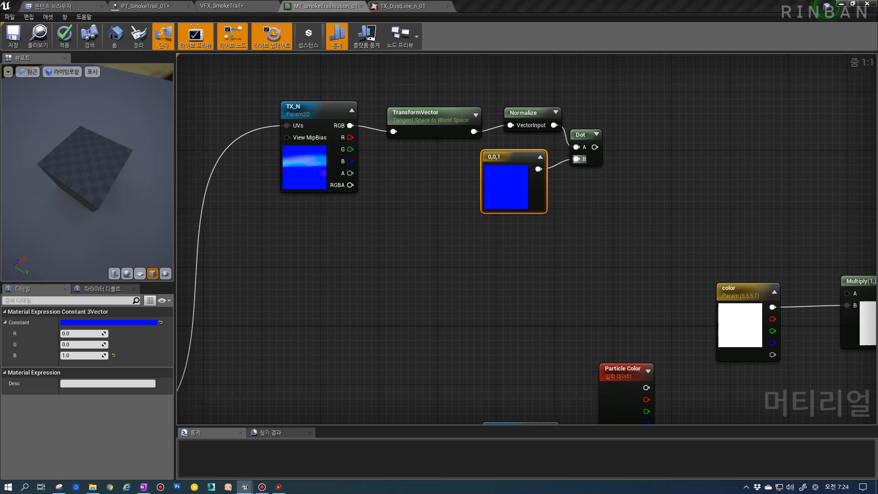
{"action": "right_click_drag", "start_coordinate": [503, 195], "coordinate": [423, 216]}
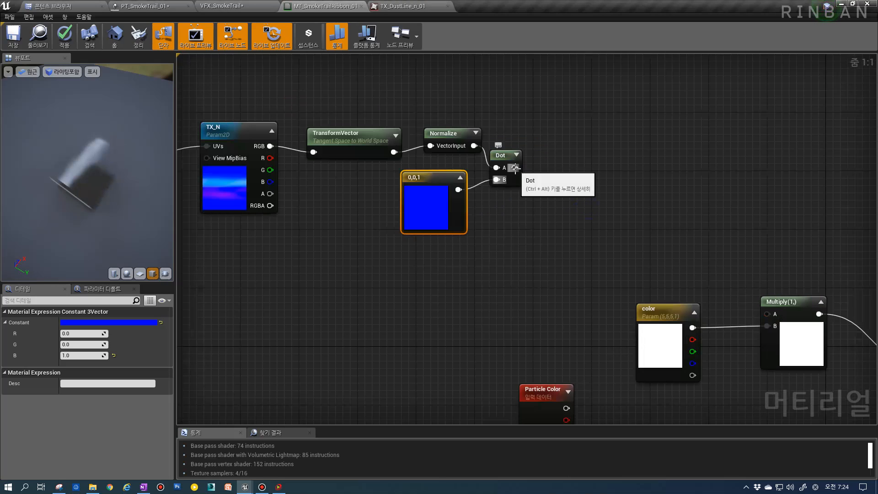
{"action": "left_click_drag", "start_coordinate": [515, 168], "coordinate": [555, 174]}
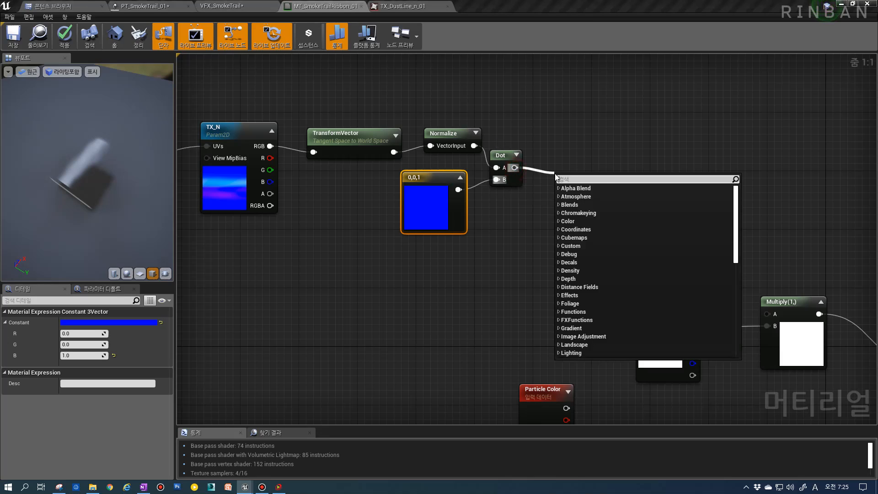
{"action": "type", "text": "div"}
{"action": "key", "text": "Return"}
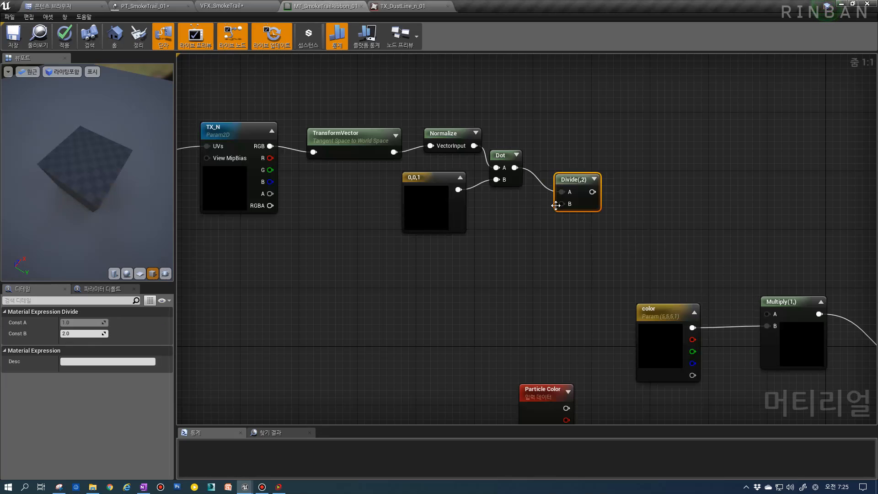
Step: Promote Divide's B input to a scalar parameter named Fake_div
{"action": "right_click", "coordinate": [555, 205]}
{"action": "left_click", "coordinate": [569, 216]}
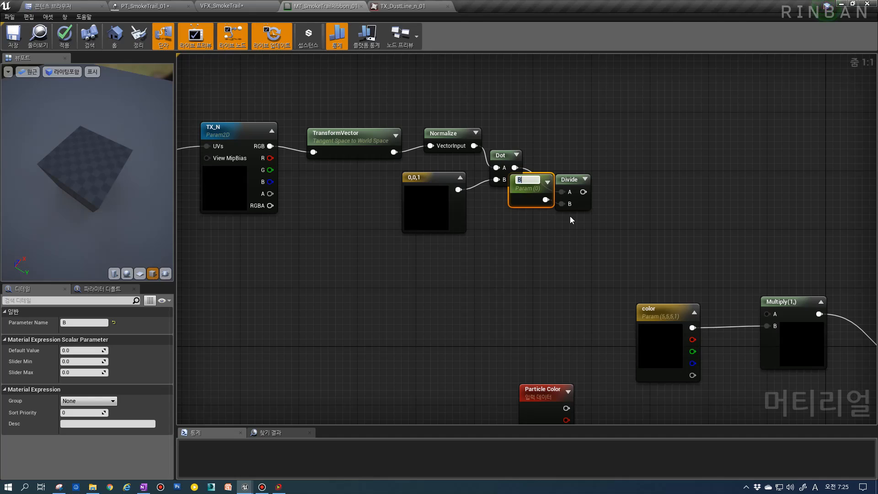
{"action": "type", "text": "Fake"}
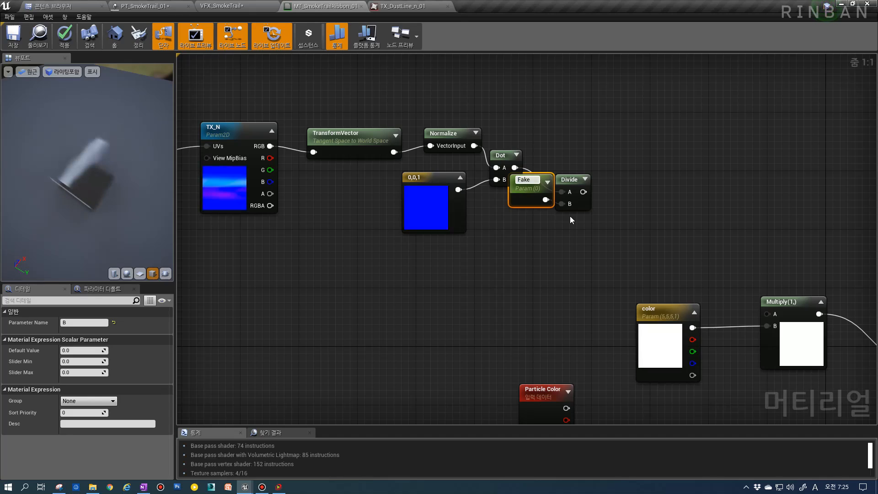
{"action": "type", "text": "_div"}
{"action": "key", "text": "Return"}
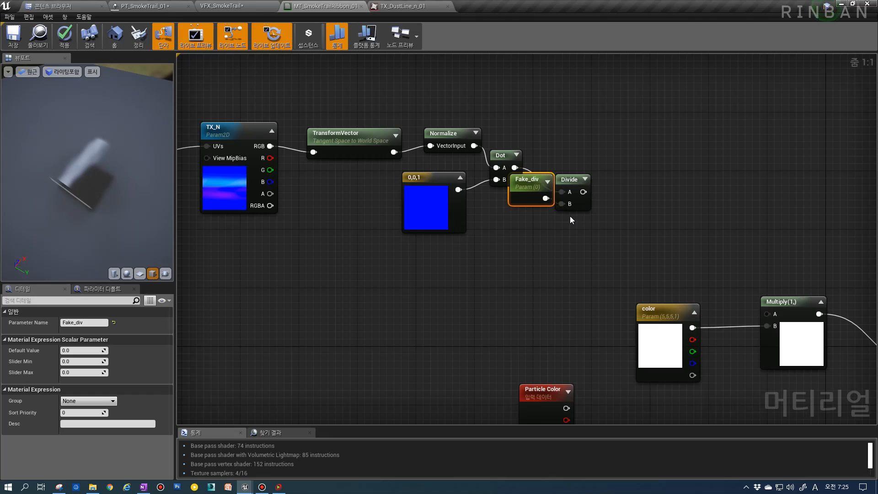
Step: Place Fake_div below Dot, set its default value to 1, and connect Divide's output to the Alpha of a new Lerp node
{"action": "left_click_drag", "start_coordinate": [525, 182], "coordinate": [506, 223]}
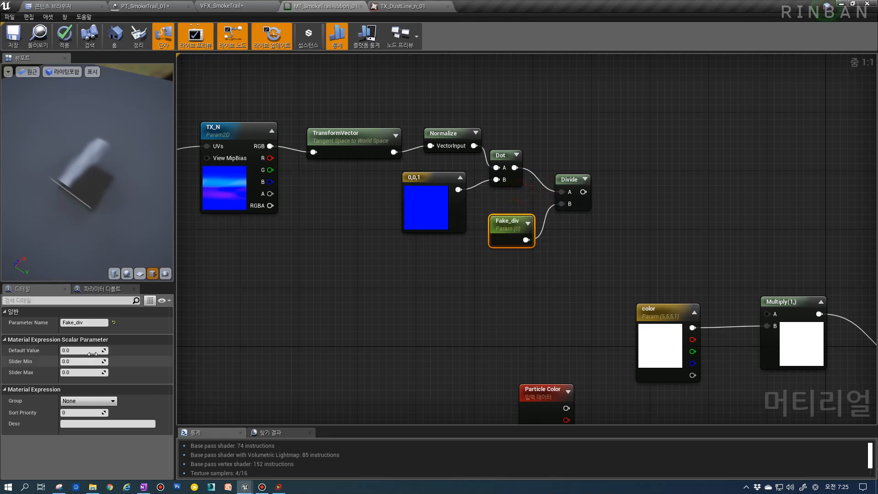
{"action": "left_click_drag", "start_coordinate": [93, 354], "coordinate": [119, 353]}
{"action": "left_click", "coordinate": [602, 176]}
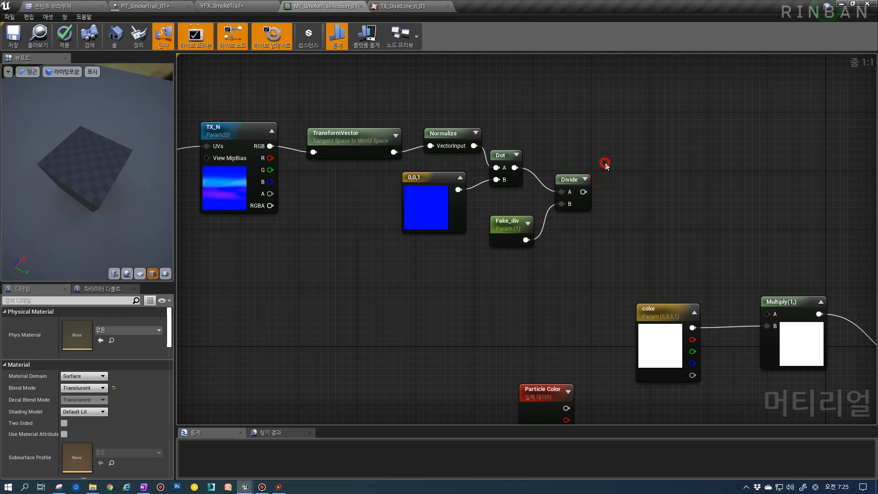
{"action": "left_click", "coordinate": [605, 164]}
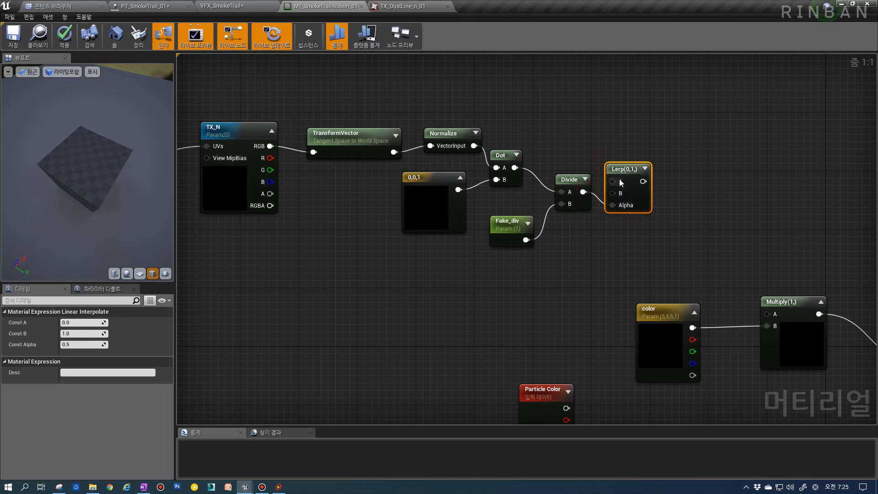
{"action": "left_click_drag", "start_coordinate": [625, 173], "coordinate": [663, 138]}
Step: Promote Lerp's A input to a scalar parameter named Fake_shadow with a default value of 0.4
{"action": "right_click", "coordinate": [649, 145]}
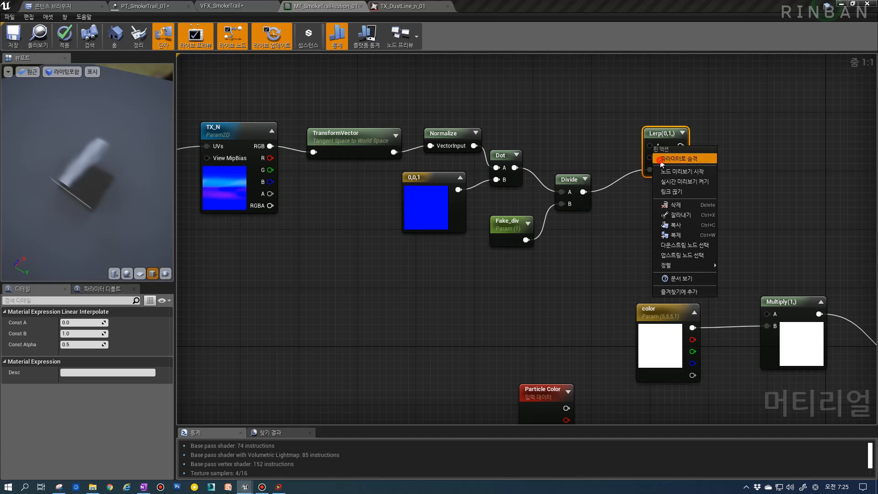
{"action": "left_click", "coordinate": [661, 160]}
{"action": "type", "text": "Fake_shad"}
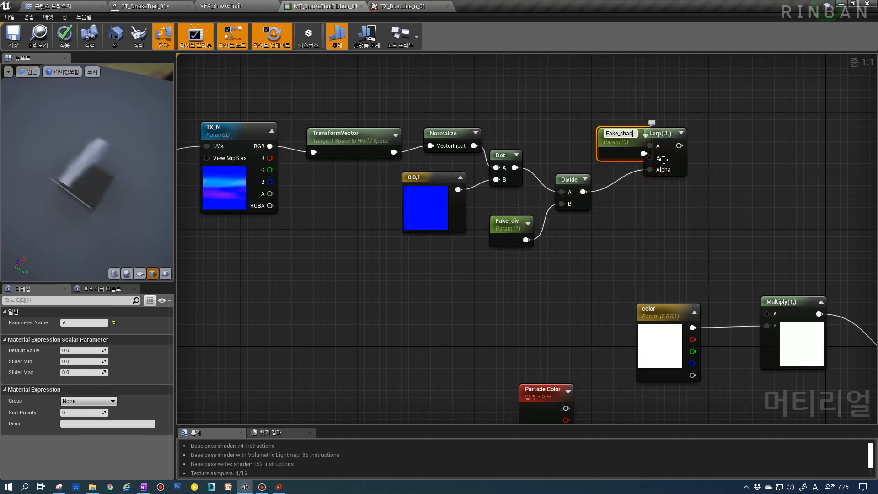
{"action": "key", "text": "Return"}
{"action": "left_click_drag", "start_coordinate": [626, 137], "coordinate": [584, 107]}
{"action": "left_click", "coordinate": [65, 351]}
{"action": "type", "text": ".4"}
{"action": "key", "text": "Return"}
Step: Promote Lerp's B input to a scalar parameter named Fake_light with a default value of 1
{"action": "right_click", "coordinate": [650, 158]}
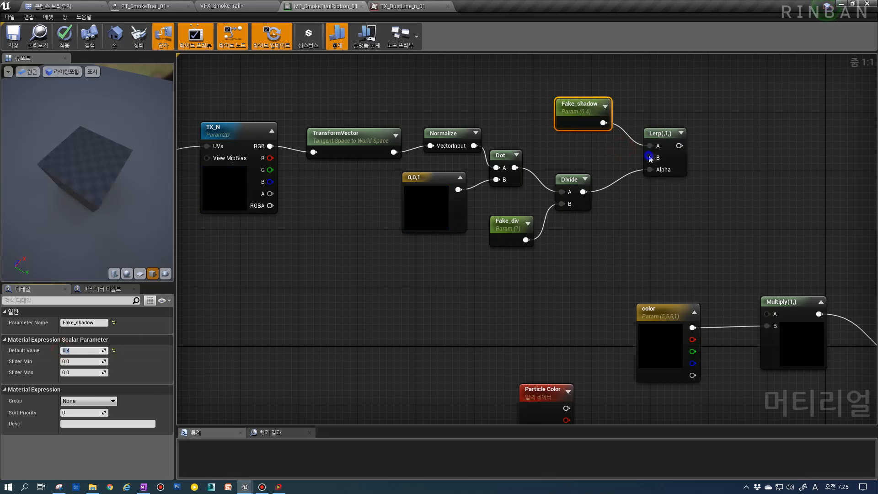
{"action": "left_click", "coordinate": [667, 171]}
{"action": "type", "text": "FAke"}
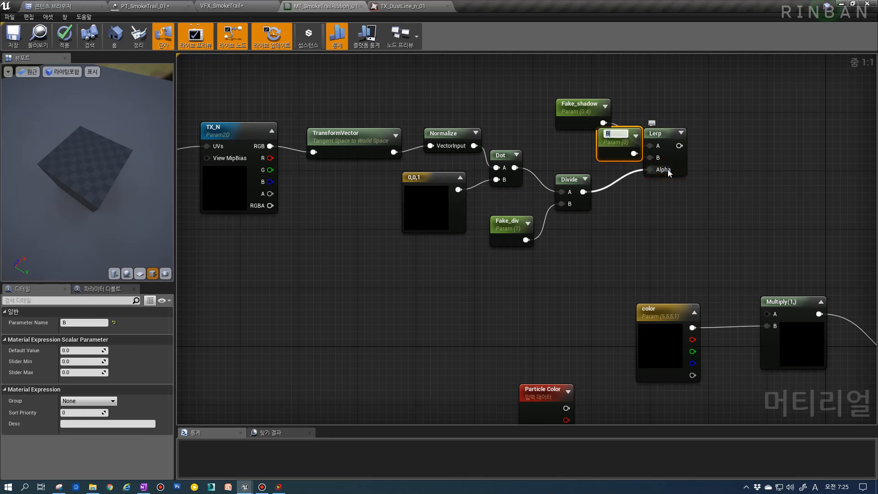
{"action": "key", "text": "BackSpace"}
{"action": "key", "text": "BackSpace"}
{"action": "key", "text": "BackSpace"}
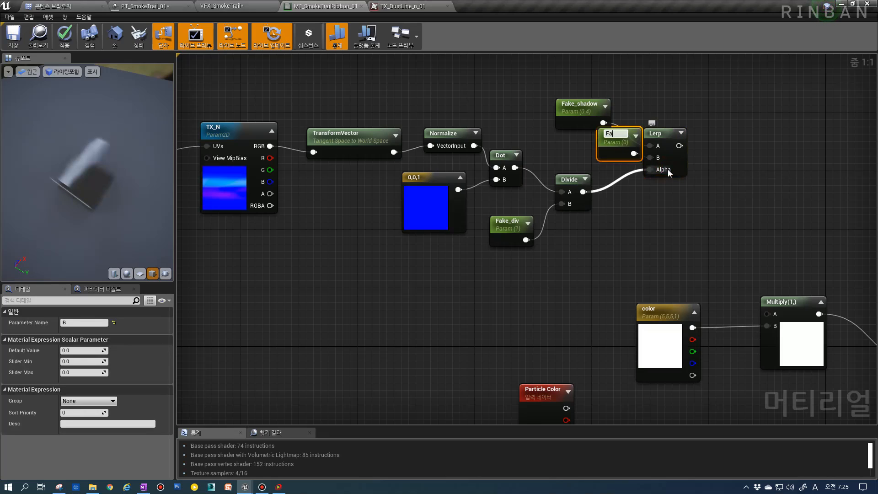
{"action": "type", "text": "ake_light"}
{"action": "key", "text": "Return"}
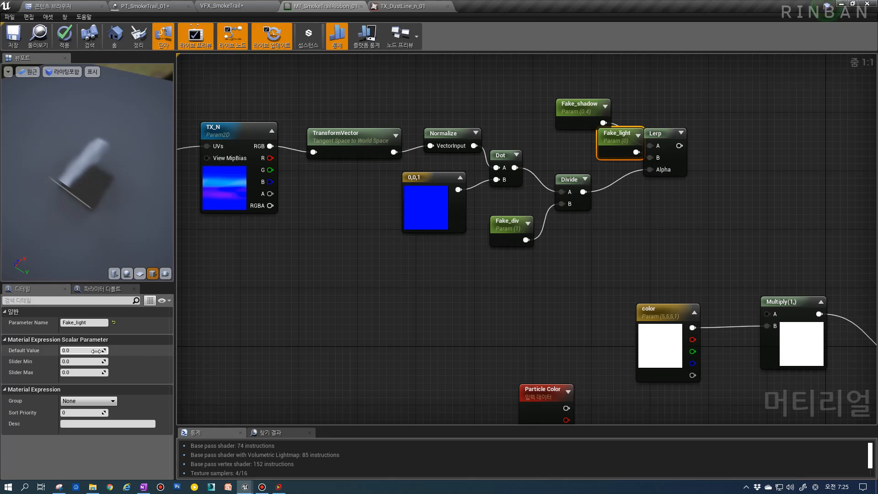
{"action": "left_click_drag", "start_coordinate": [629, 156], "coordinate": [566, 156]}
Step: Add a Clamp node fed by Lerp's output
{"action": "right_click_drag", "start_coordinate": [567, 158], "coordinate": [405, 154]}
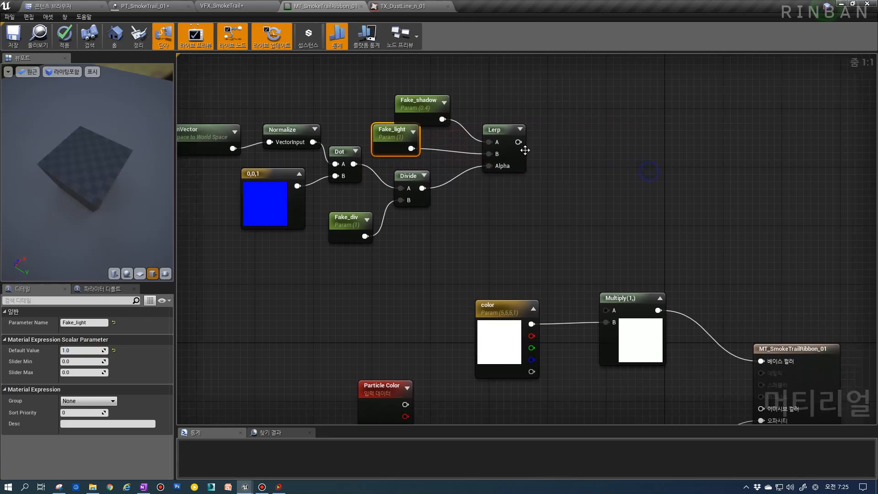
{"action": "left_click_drag", "start_coordinate": [518, 142], "coordinate": [550, 194]}
{"action": "type", "text": "clamp"}
{"action": "key", "text": "Return"}
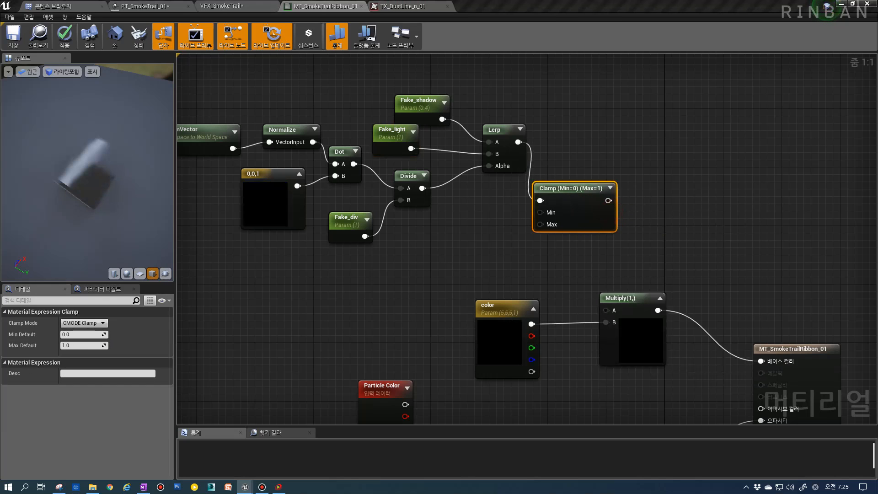
Step: Connect Clamp's output to input A of the Multiply node that takes the color parameter, and tidy the Clamp's placement
{"action": "right_click_drag", "start_coordinate": [608, 246], "coordinate": [627, 183]}
{"action": "left_click_drag", "start_coordinate": [626, 138], "coordinate": [624, 246]}
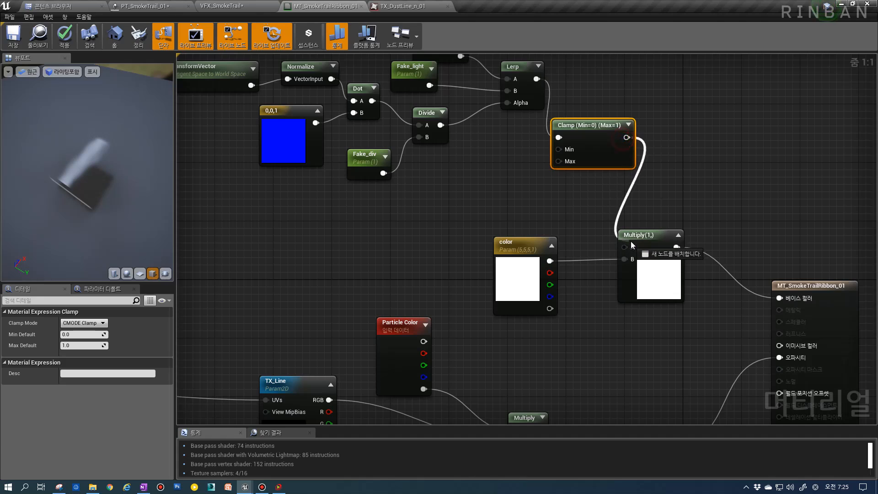
{"action": "left_click_drag", "start_coordinate": [603, 147], "coordinate": [574, 168]}
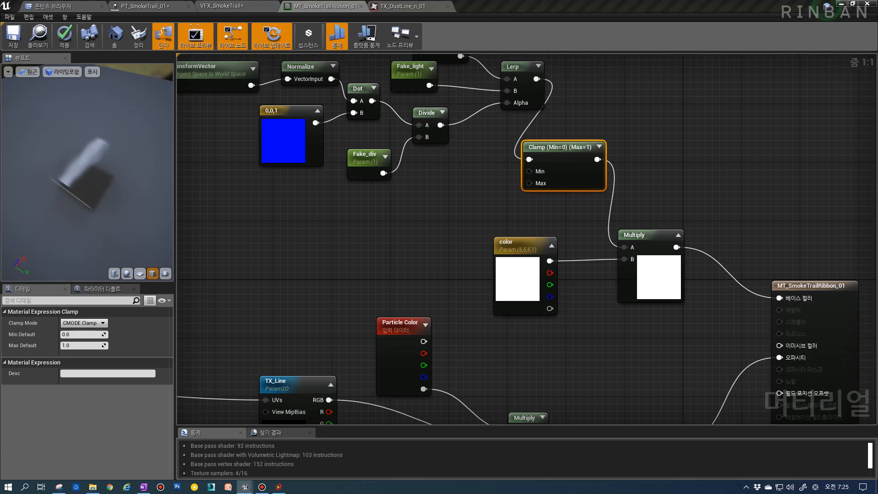
Step: Save the MT_SmokeTrailRibbon_01 material
{"action": "scroll", "coordinate": [574, 209], "scroll_direction": "down", "scroll_amount": 1}
{"action": "right_click_drag", "start_coordinate": [575, 209], "coordinate": [598, 197]}
{"action": "scroll", "coordinate": [545, 222], "scroll_direction": "down", "scroll_amount": 1}
{"action": "right_click_drag", "start_coordinate": [545, 223], "coordinate": [580, 169]}
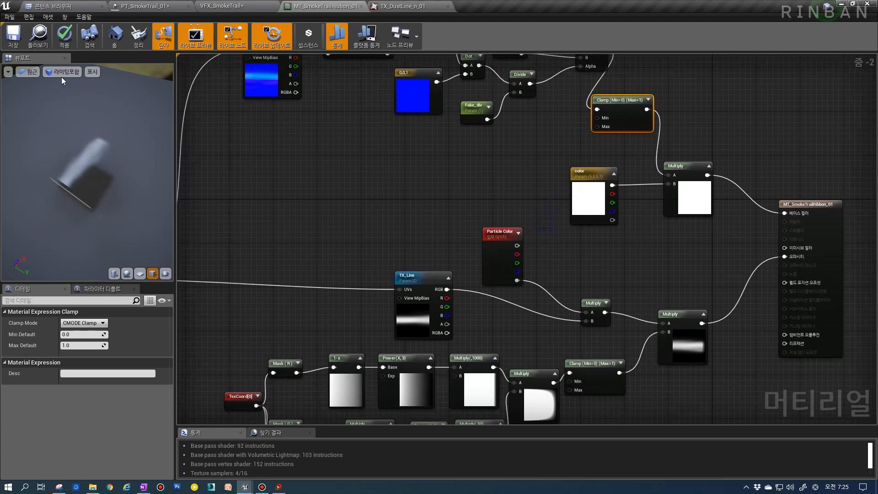
{"action": "left_click", "coordinate": [10, 38]}
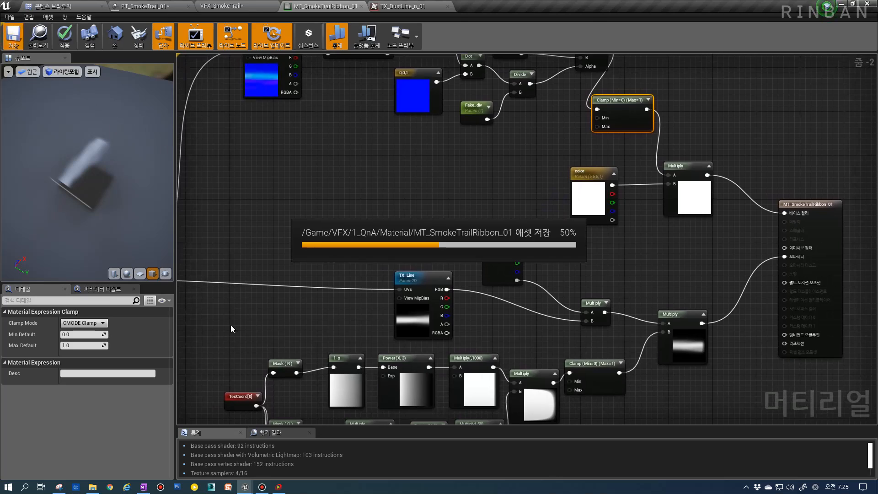
{"action": "right_click_drag", "start_coordinate": [212, 320], "coordinate": [531, 223]}
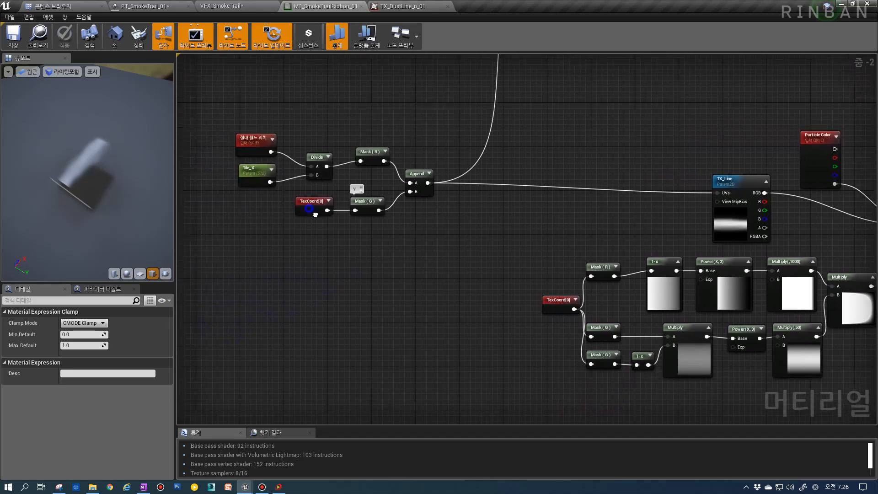
{"action": "scroll", "coordinate": [257, 175], "scroll_direction": "up", "scroll_amount": 2}
{"action": "right_click_drag", "start_coordinate": [258, 175], "coordinate": [406, 214]}
{"action": "scroll", "coordinate": [405, 224], "scroll_direction": "down", "scroll_amount": 1}
{"action": "scroll", "coordinate": [344, 227], "scroll_direction": "down", "scroll_amount": 2}
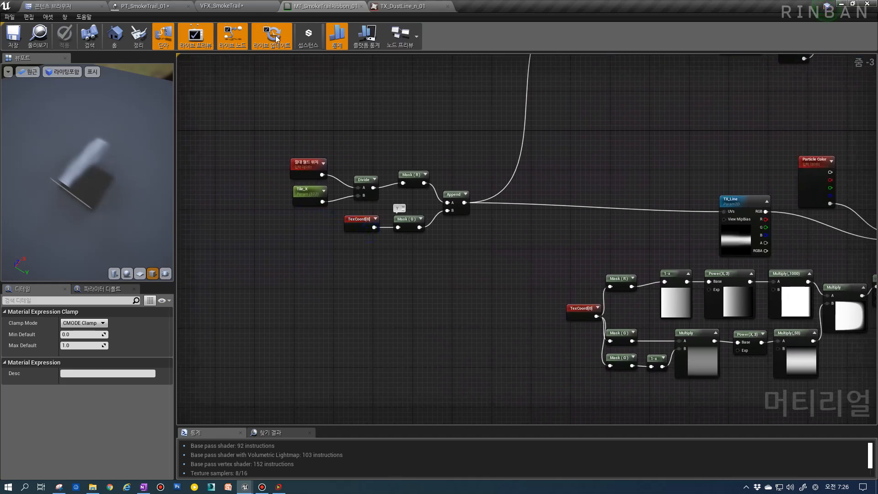
Step: Locate MT_SmokeTrailRibbon_01 in the Content Browser and inspect its references in the Reference Viewer
{"action": "left_click", "coordinate": [38, 36]}
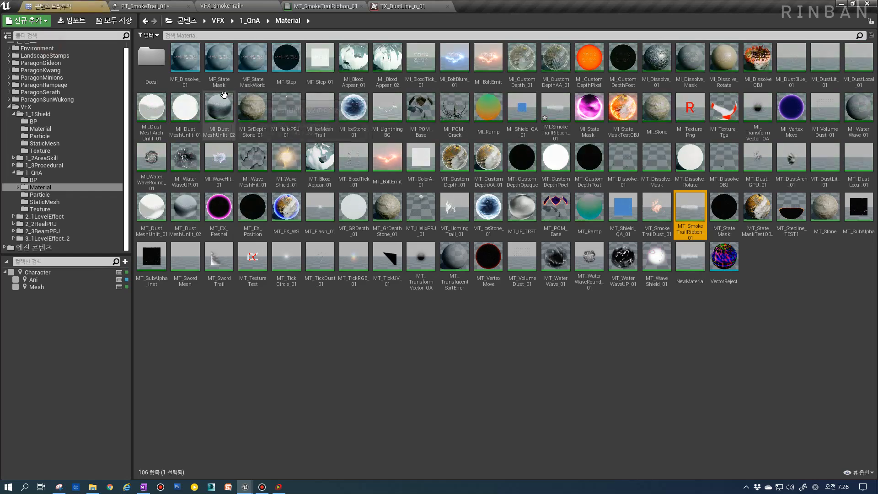
{"action": "right_click", "coordinate": [698, 224]}
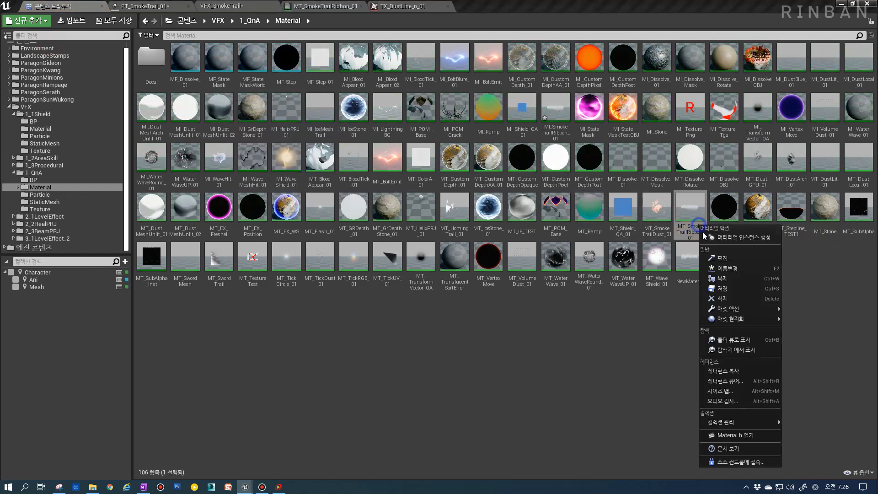
{"action": "left_click", "coordinate": [725, 380]}
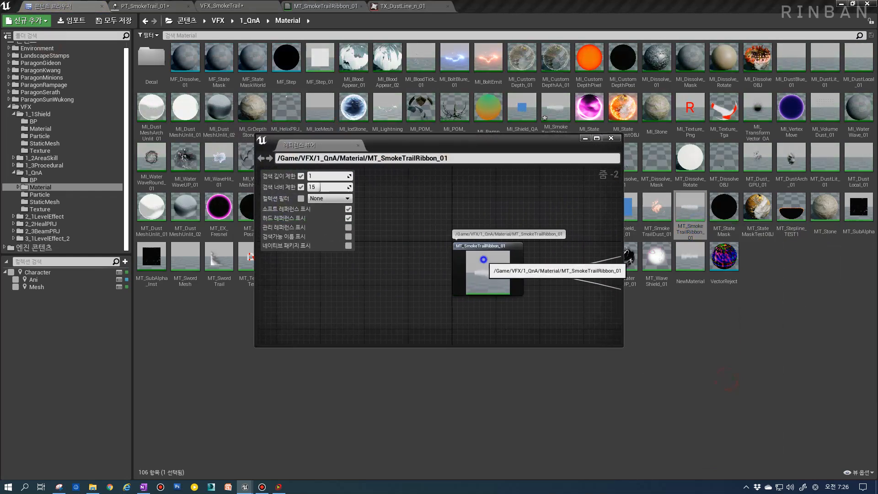
{"action": "right_click", "coordinate": [483, 260]}
{"action": "left_click", "coordinate": [509, 281]}
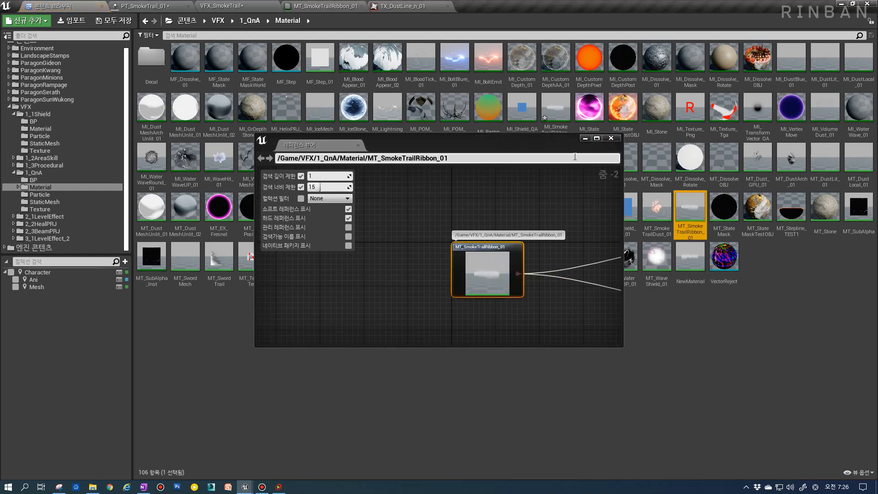
{"action": "double_click", "coordinate": [479, 267]}
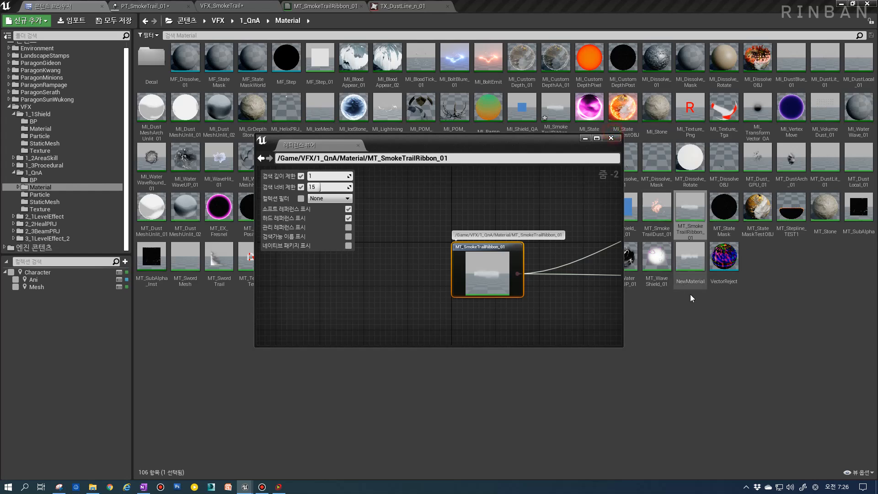
{"action": "left_click", "coordinate": [611, 137]}
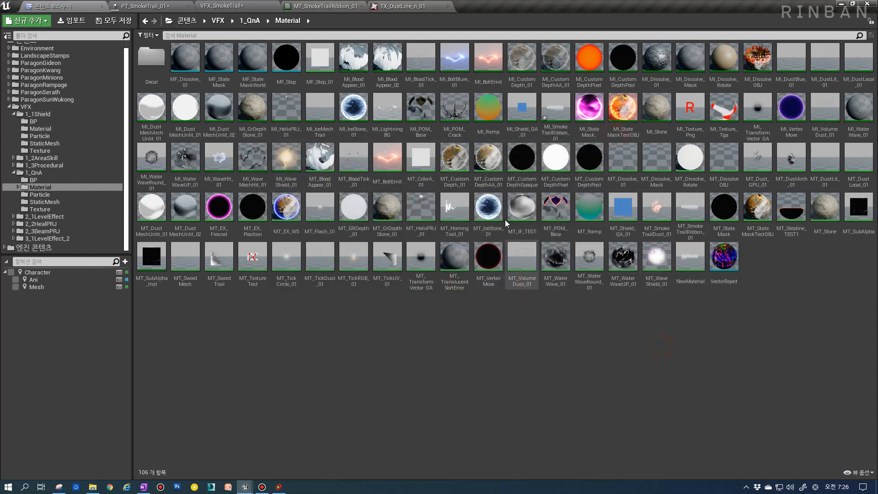
{"action": "left_click", "coordinate": [420, 210]}
{"action": "left_click", "coordinate": [215, 210]}
{"action": "left_click", "coordinate": [616, 212]}
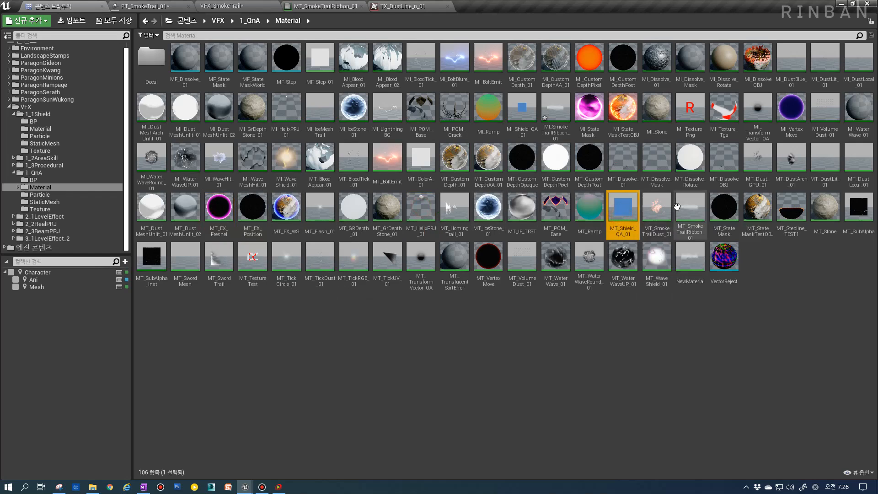
{"action": "left_click", "coordinate": [676, 206]}
{"action": "left_click", "coordinate": [305, 3]}
Step: Solo the PRJ_Trail emitter in PT_SmokeTrail_01 and open its assigned material instance, MI_SmokeTrailRibbon_01
{"action": "left_click", "coordinate": [141, 6]}
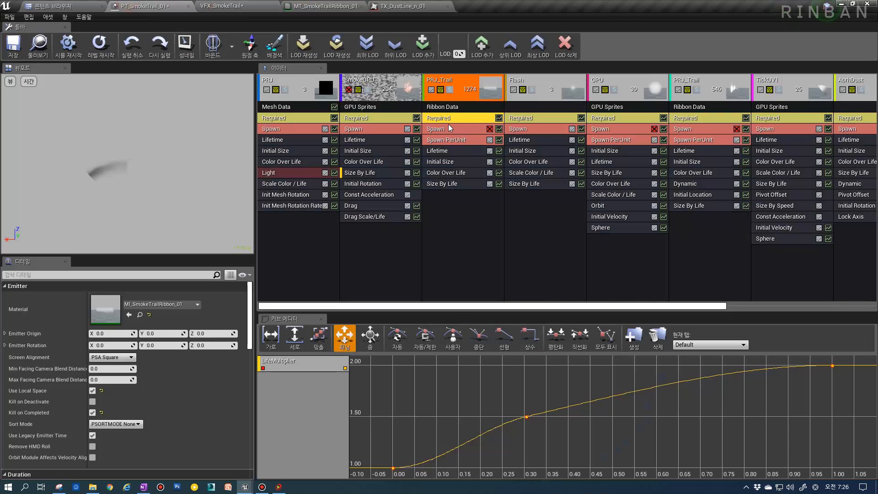
{"action": "left_click", "coordinate": [450, 89]}
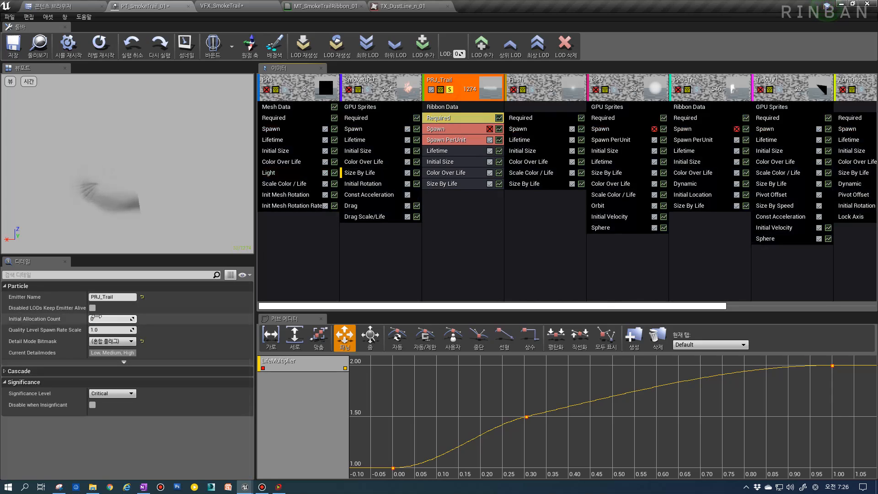
{"action": "left_click", "coordinate": [441, 118]}
{"action": "left_click", "coordinate": [140, 315]}
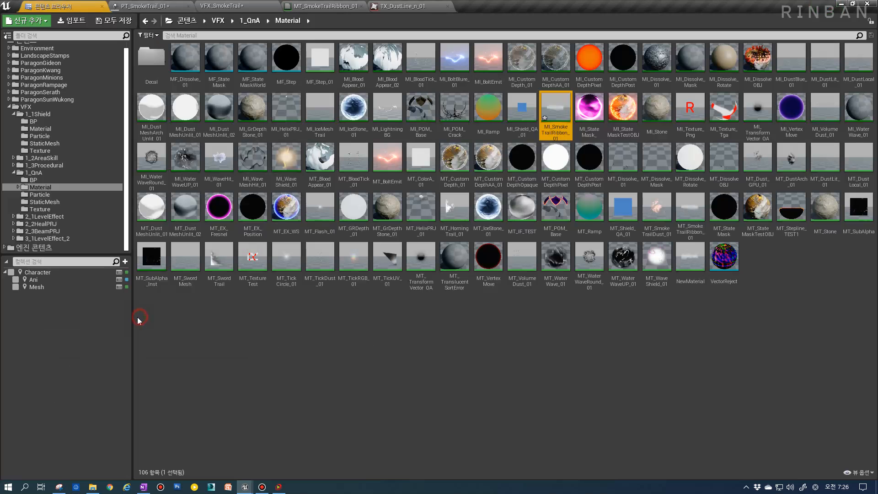
{"action": "double_click", "coordinate": [555, 120]}
Step: Check which textures the parent material MT_SmokeTrailRibbon_01 references in the Reference Viewer, starting again from its material graph
{"action": "left_click", "coordinate": [321, 6]}
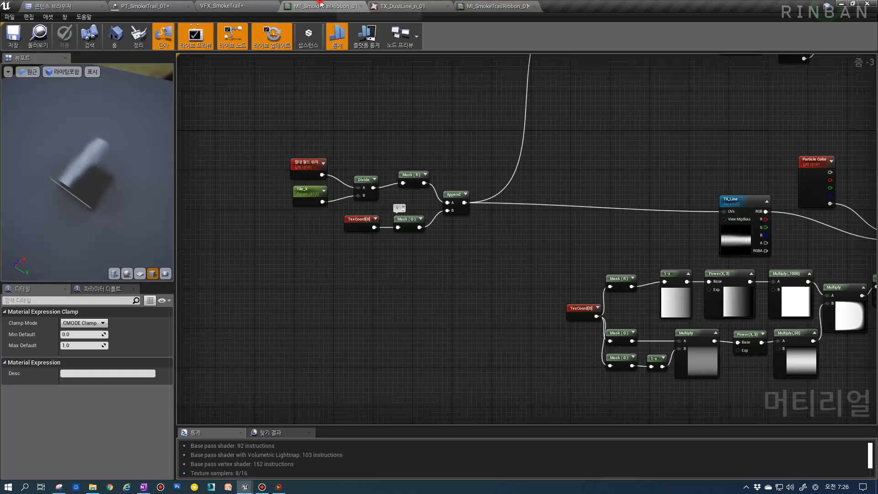
{"action": "left_click", "coordinate": [38, 37]}
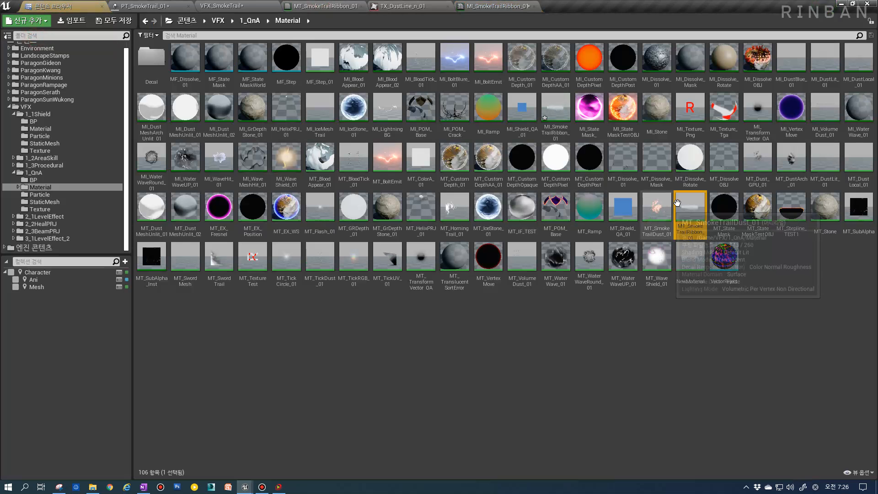
{"action": "right_click", "coordinate": [679, 203]}
{"action": "left_click", "coordinate": [708, 358]}
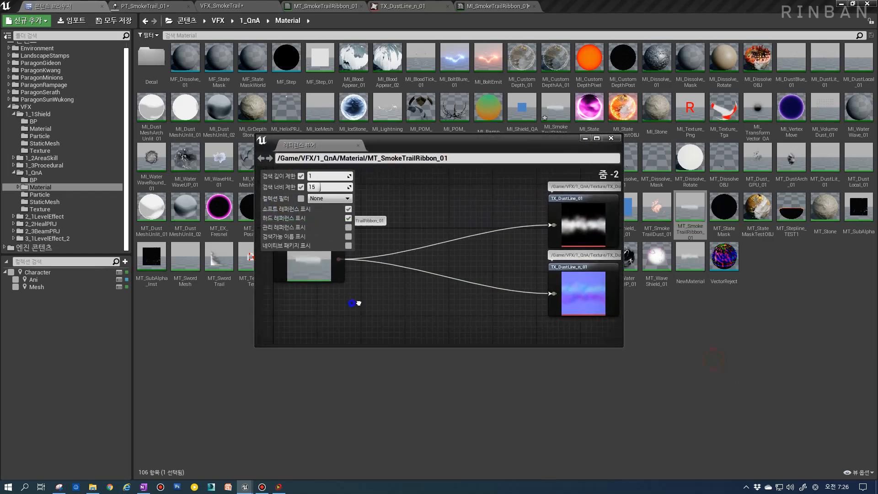
{"action": "left_click", "coordinate": [484, 260]}
{"action": "right_click_drag", "start_coordinate": [576, 271], "coordinate": [395, 275]}
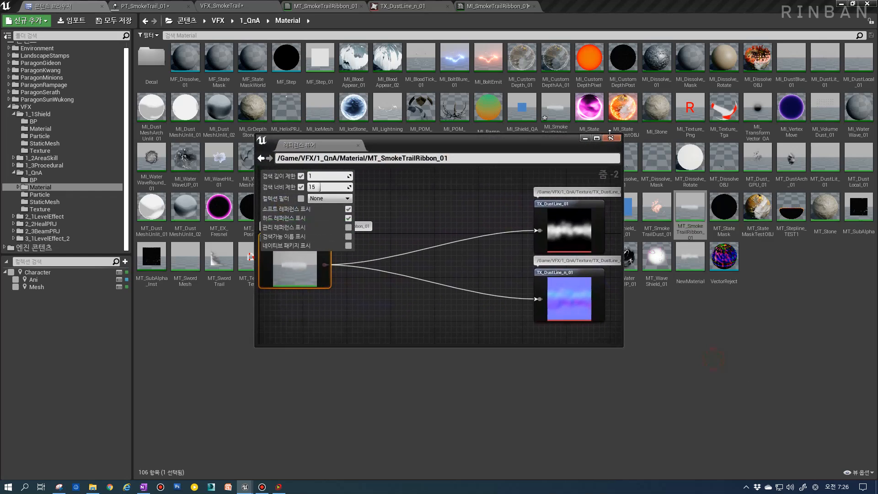
{"action": "left_click", "coordinate": [610, 137]}
Step: Examine the fake lighting in the MI_SmokeTrailRibbon_01 preview from several angles, switching the preview mesh to a plane
{"action": "left_click", "coordinate": [516, 4]}
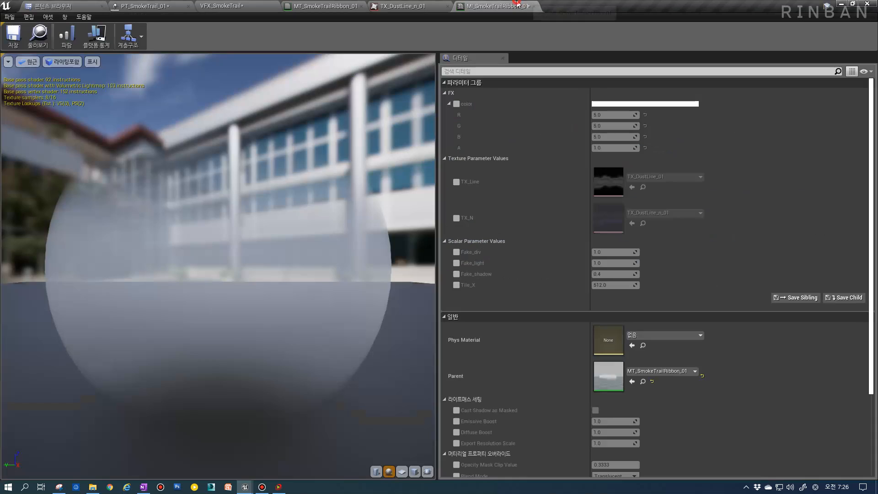
{"action": "left_click_drag", "start_coordinate": [113, 110], "coordinate": [210, 124]}
{"action": "right_click_drag", "start_coordinate": [114, 109], "coordinate": [114, 151]}
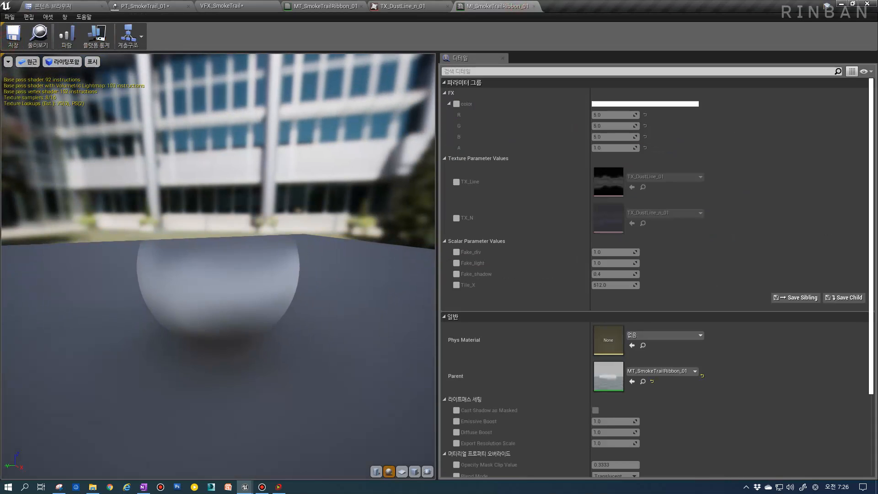
{"action": "left_click_drag", "start_coordinate": [114, 110], "coordinate": [220, 120]}
{"action": "mouse_move", "coordinate": [363, 414]}
{"action": "left_mouse_down"}
{"action": "mouse_move", "coordinate": [412, 439]}
{"action": "mouse_move", "coordinate": [364, 414]}
{"action": "left_mouse_up"}
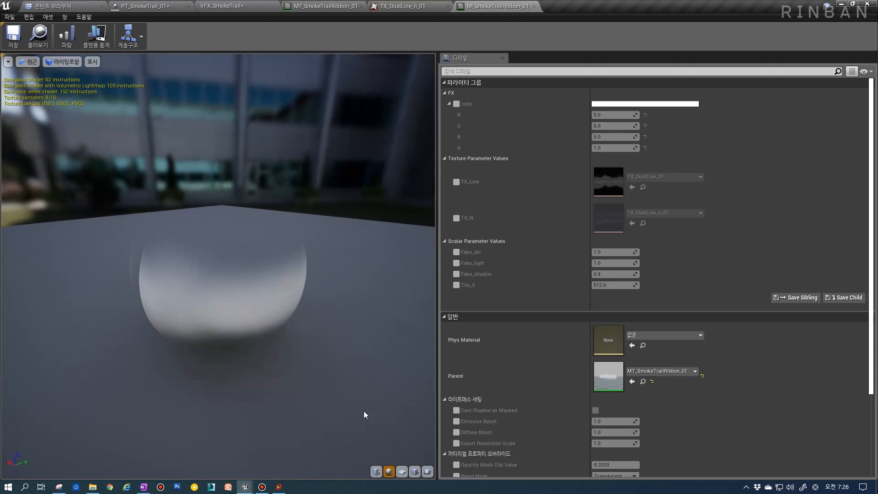
{"action": "left_click", "coordinate": [403, 470]}
{"action": "left_click_drag", "start_coordinate": [308, 384], "coordinate": [277, 391]}
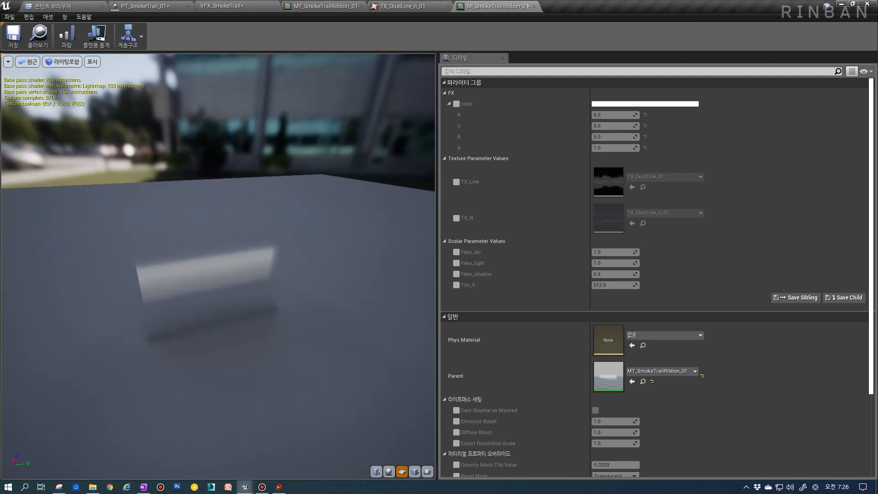
Step: Review the PRJ_Trail emitter and the MT_SmokeTrailRibbon_01 graph, and examine the MI_SmokeTrailRibbon_01 preview on a sphere
{"action": "left_click", "coordinate": [154, 6]}
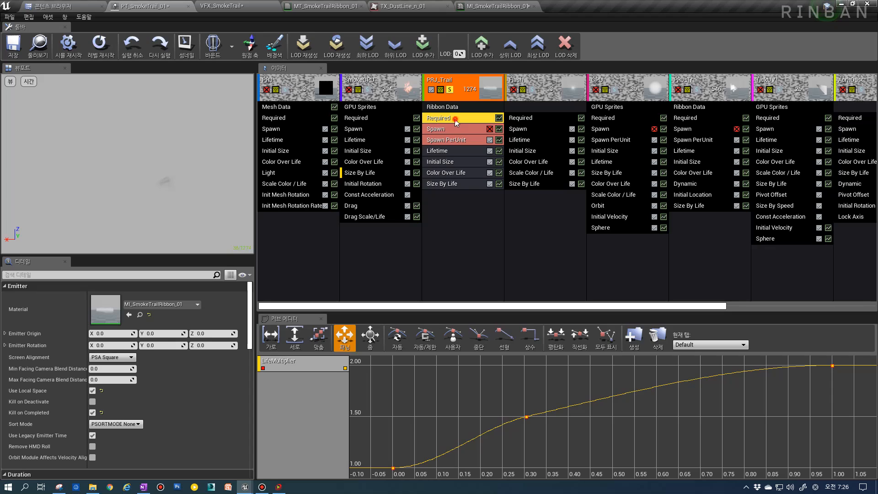
{"action": "left_click", "coordinate": [477, 7]}
{"action": "left_click", "coordinate": [334, 5]}
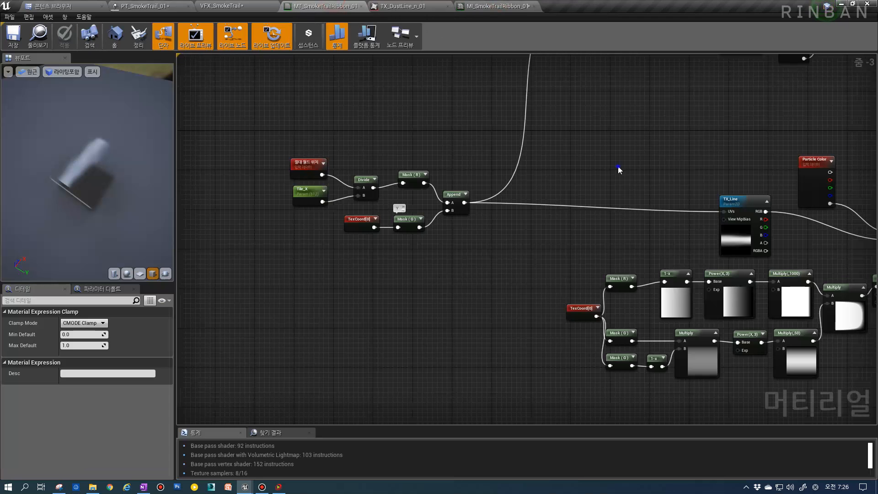
{"action": "right_click_drag", "start_coordinate": [618, 167], "coordinate": [359, 311]}
{"action": "right_click_drag", "start_coordinate": [347, 213], "coordinate": [353, 156]}
{"action": "left_click", "coordinate": [496, 6]}
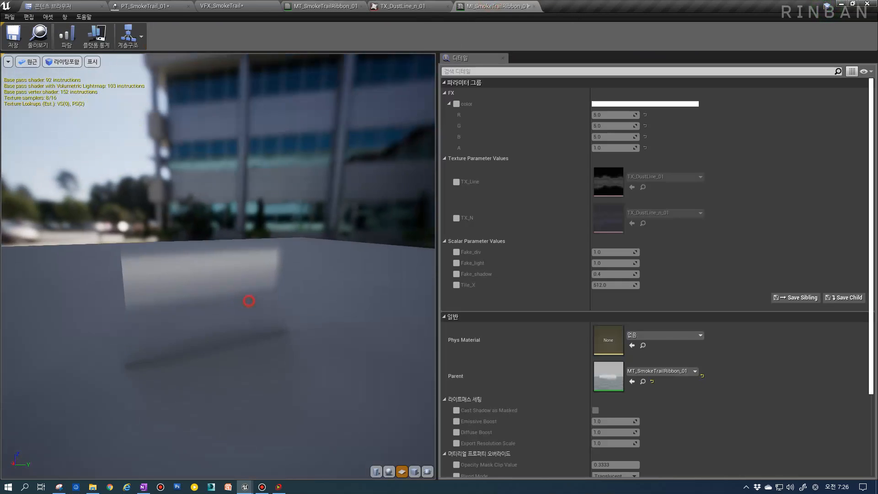
{"action": "left_click", "coordinate": [389, 471]}
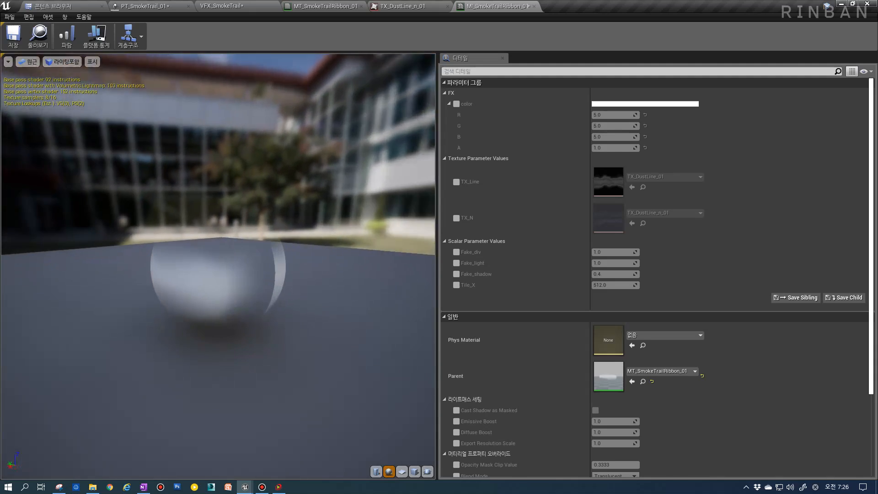
{"action": "left_click_drag", "start_coordinate": [256, 283], "coordinate": [288, 284]}
Step: Enable the color and Fake_div overrides in MI_SmokeTrailRibbon_01, test Fake_div at 0, and set it back to 1
{"action": "left_click", "coordinate": [456, 104]}
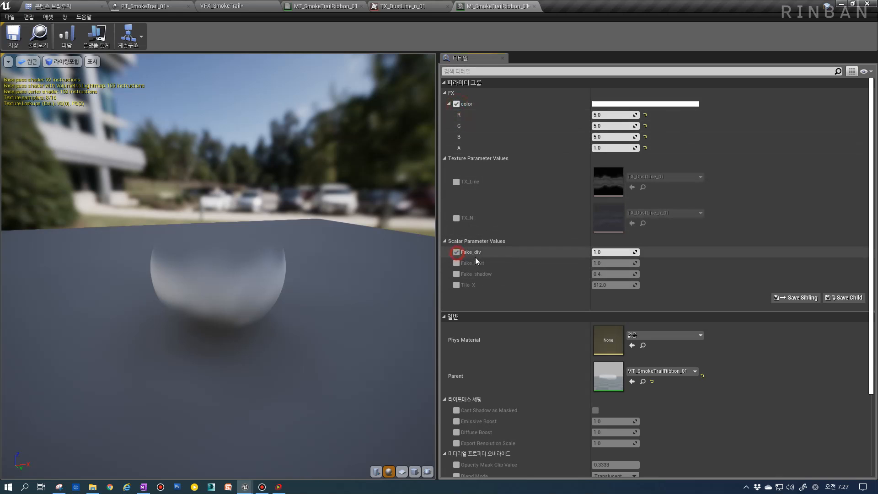
{"action": "left_click", "coordinate": [604, 253]}
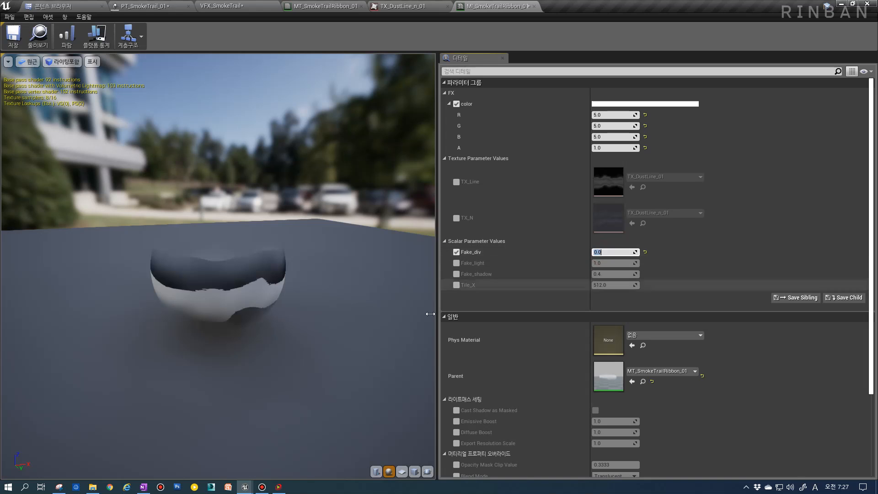
{"action": "left_click_drag", "start_coordinate": [282, 359], "coordinate": [220, 351]}
{"action": "left_click", "coordinate": [606, 256]}
{"action": "type", "text": "1"}
{"action": "key", "text": "Return"}
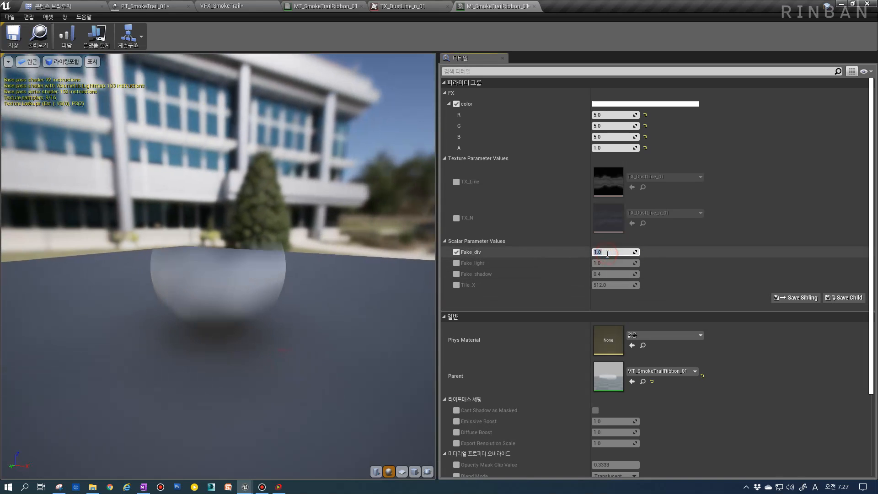
Step: Try overriding Fake_shadow with 0 and 0.2, checking the shading on the sphere and cube preview meshes
{"action": "left_click", "coordinate": [456, 274]}
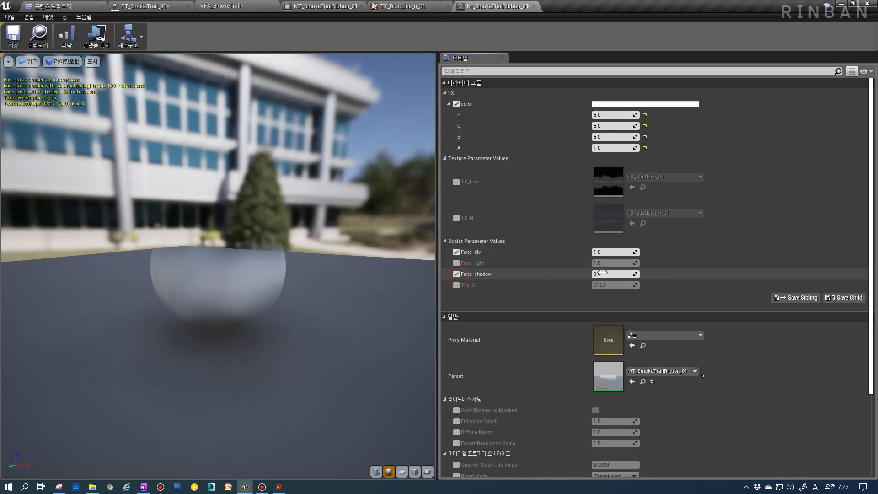
{"action": "left_click", "coordinate": [609, 273]}
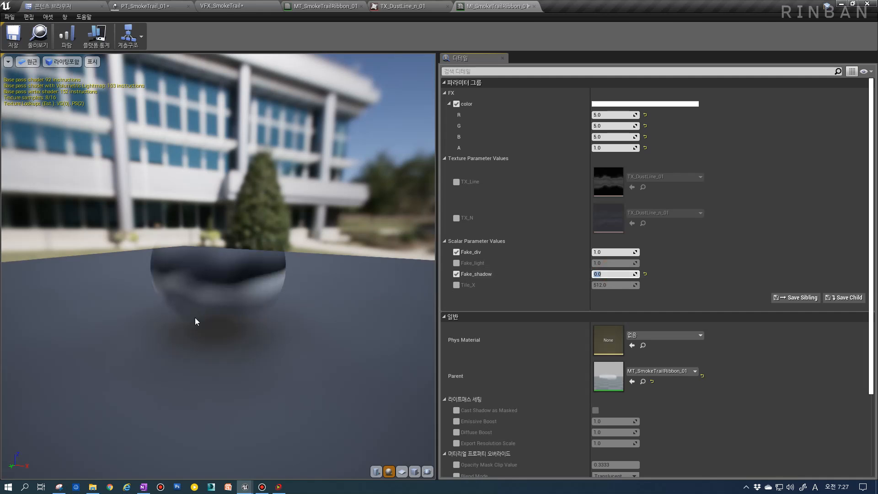
{"action": "left_click_drag", "start_coordinate": [195, 322], "coordinate": [208, 376]}
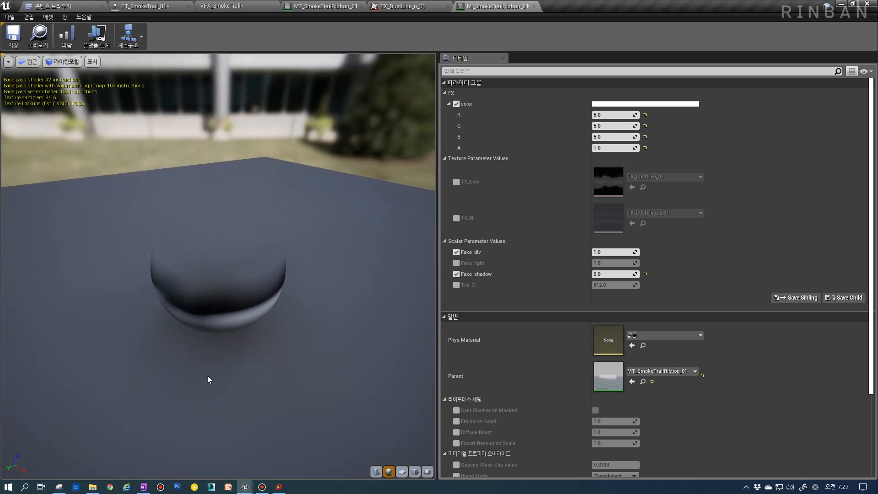
{"action": "left_click", "coordinate": [415, 472]}
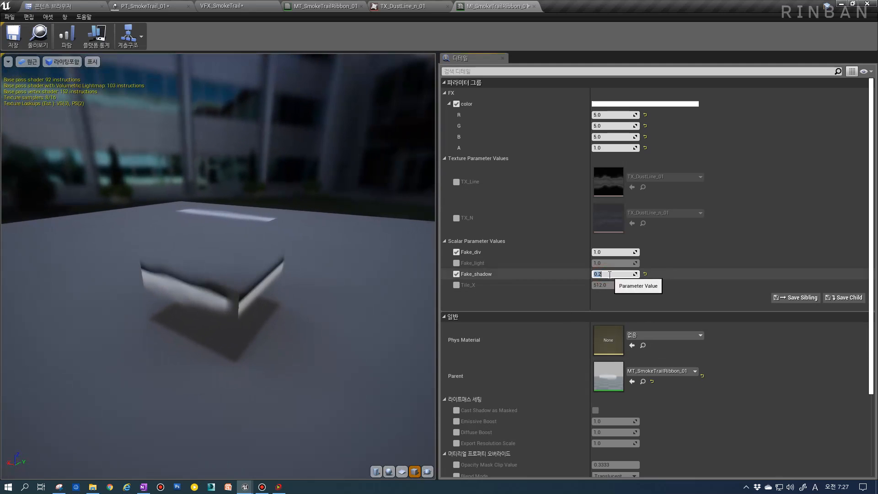
Step: Try a Fake_light override of 5, return it to 1, and set Fake_shadow to 0 before disabling both overrides
{"action": "left_click", "coordinate": [455, 264]}
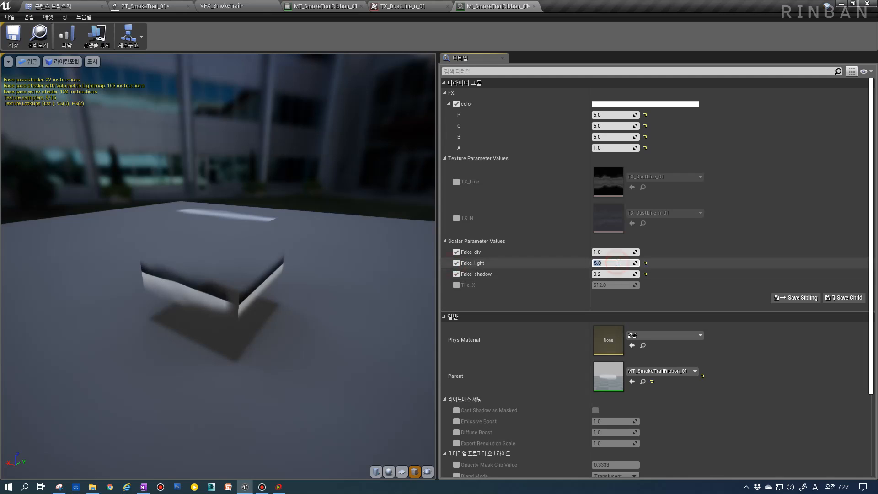
{"action": "type", "text": "1"}
{"action": "left_click", "coordinate": [607, 274]}
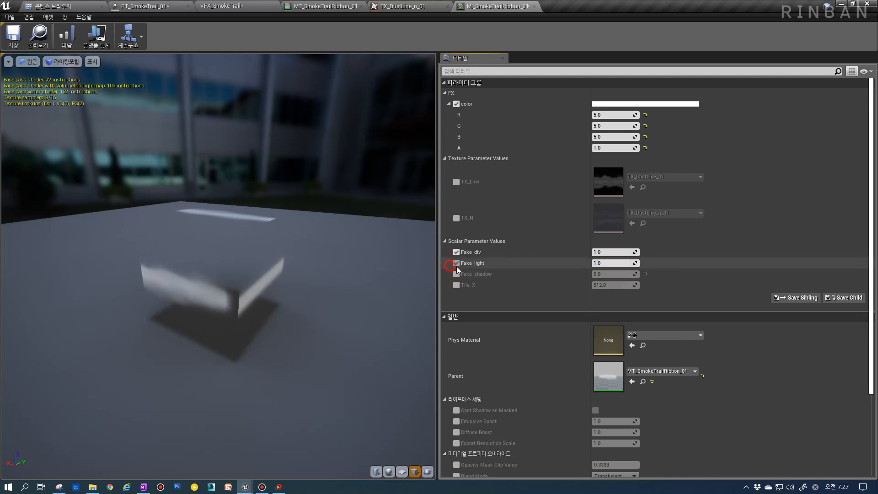
Step: Examine the fake lighting nodes in the parent material MT_SmokeTrailRibbon_01, including the TX_N node's texture and sampler type
{"action": "double_click", "coordinate": [608, 374]}
{"action": "right_click_drag", "start_coordinate": [598, 243], "coordinate": [485, 240]}
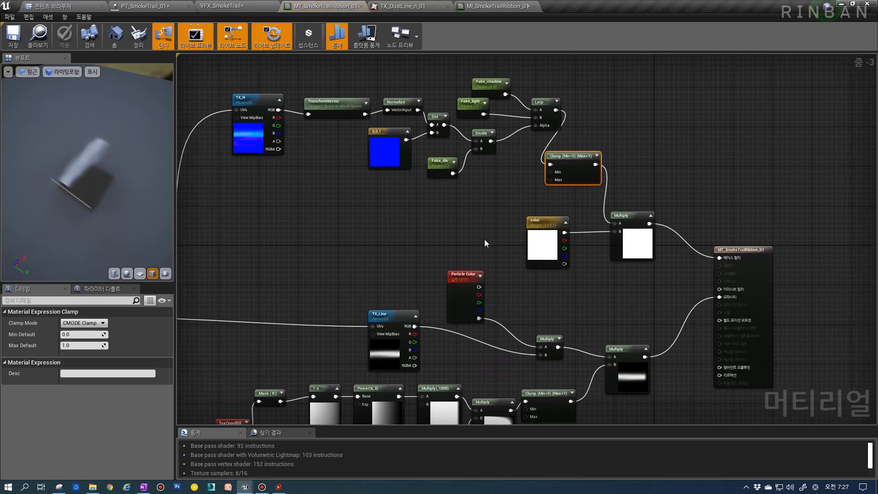
{"action": "scroll", "coordinate": [494, 183], "scroll_direction": "up", "scroll_amount": 3}
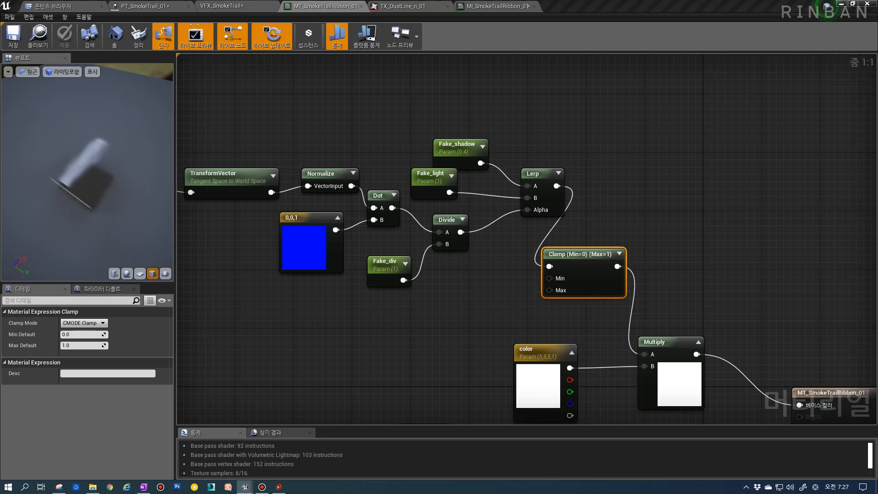
{"action": "right_click_drag", "start_coordinate": [312, 317], "coordinate": [599, 232]}
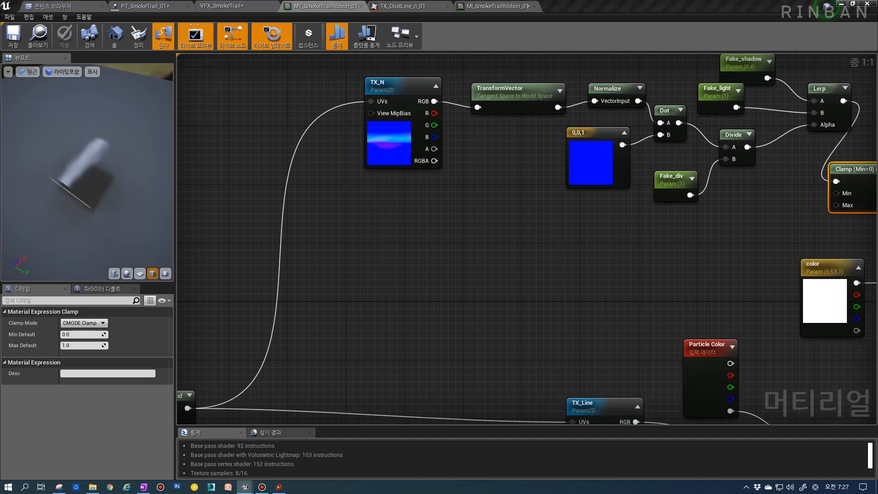
{"action": "left_click", "coordinate": [403, 164]}
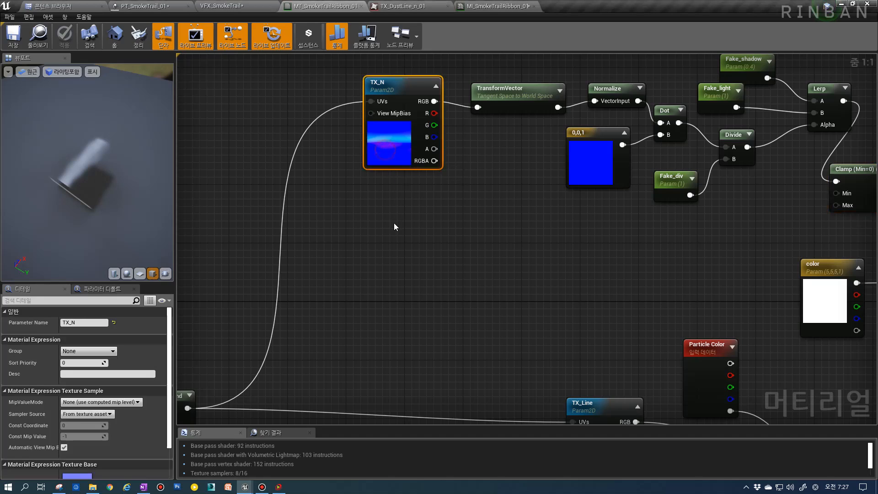
{"action": "scroll", "coordinate": [122, 384], "scroll_direction": "down", "scroll_amount": 2}
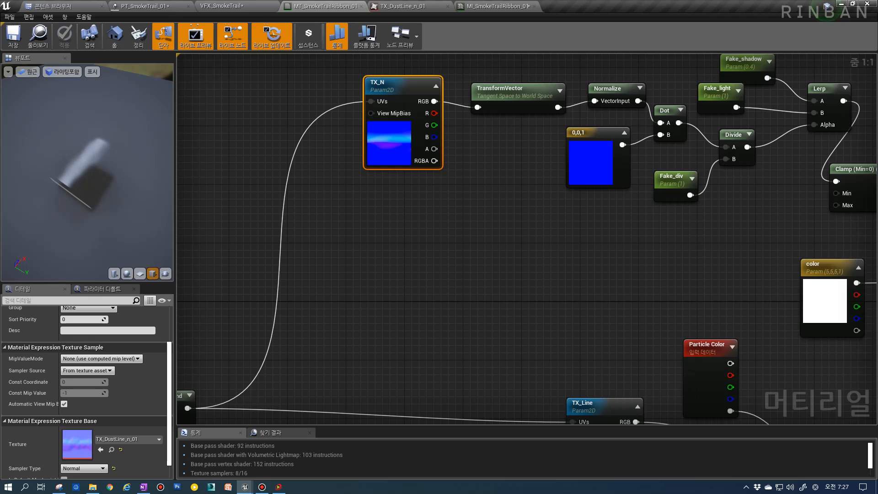
{"action": "scroll", "coordinate": [420, 246], "scroll_direction": "down", "scroll_amount": 4}
{"action": "right_click_drag", "start_coordinate": [545, 289], "coordinate": [403, 205]}
{"action": "scroll", "coordinate": [403, 194], "scroll_direction": "up", "scroll_amount": 1}
Step: Play the VFX_SmokeTrail level and examine the smoke trail from several directions while moving the character
{"action": "left_click", "coordinate": [519, 4]}
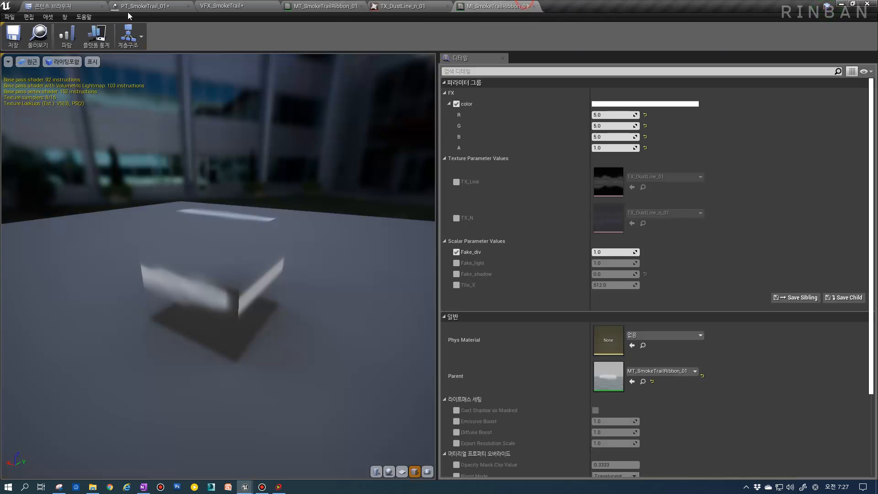
{"action": "left_click", "coordinate": [56, 3]}
{"action": "left_click", "coordinate": [224, 6]}
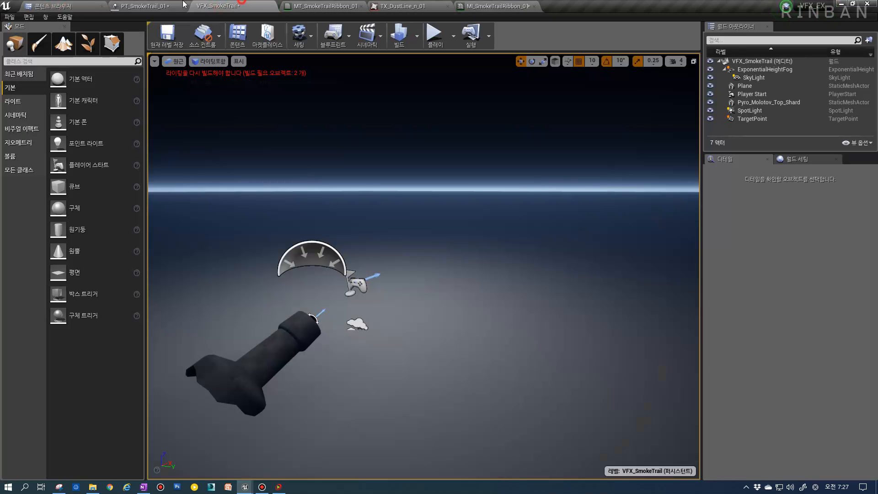
{"action": "left_click", "coordinate": [436, 36]}
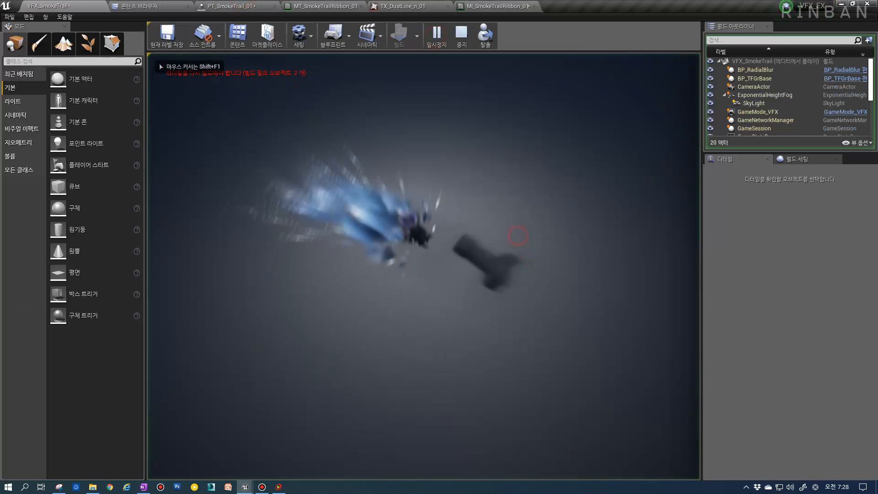
{"action": "key", "text": "d"}
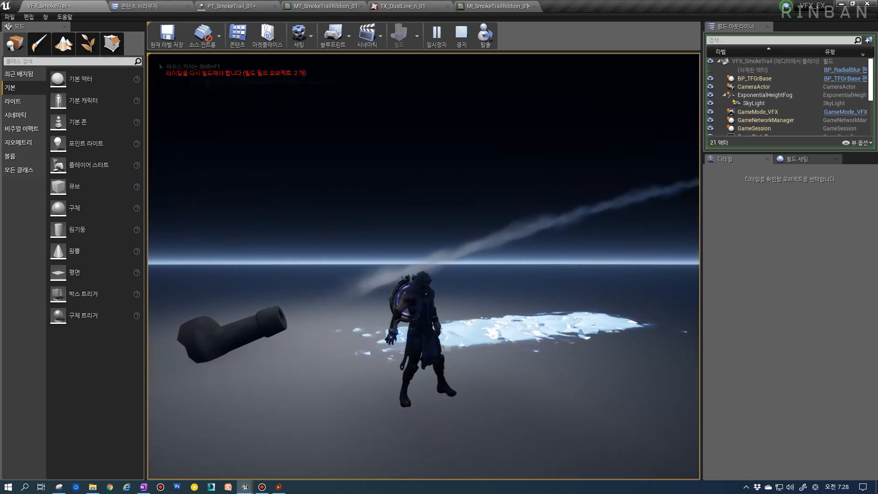
{"action": "key", "text": "w"}
{"action": "key", "text": "a"}
{"action": "key", "text": "d"}
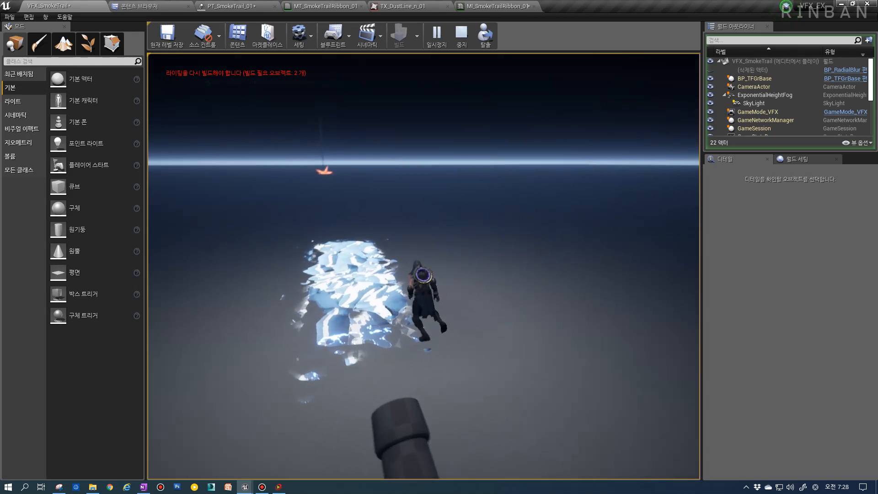
{"action": "key", "text": "a"}
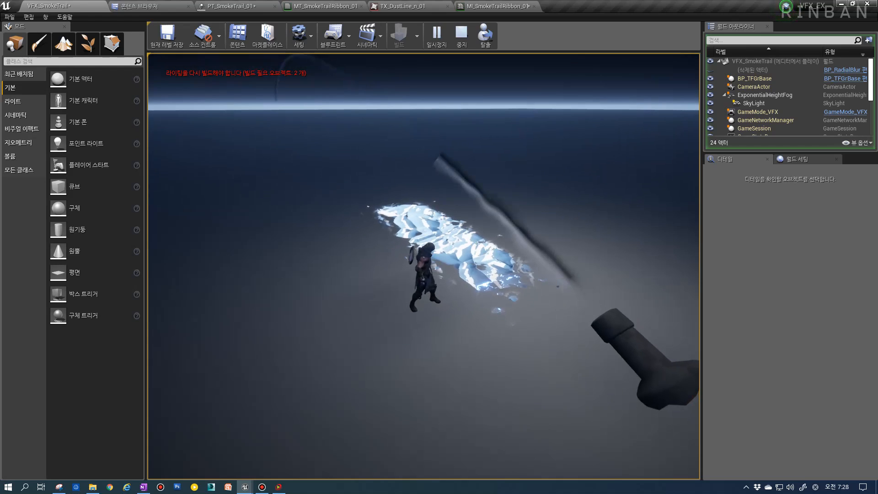
{"action": "key", "text": "d"}
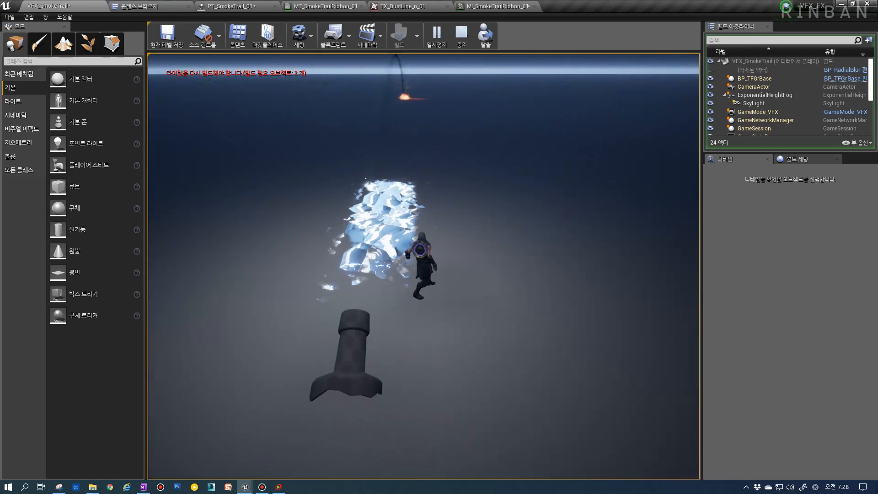
{"action": "key", "text": "d"}
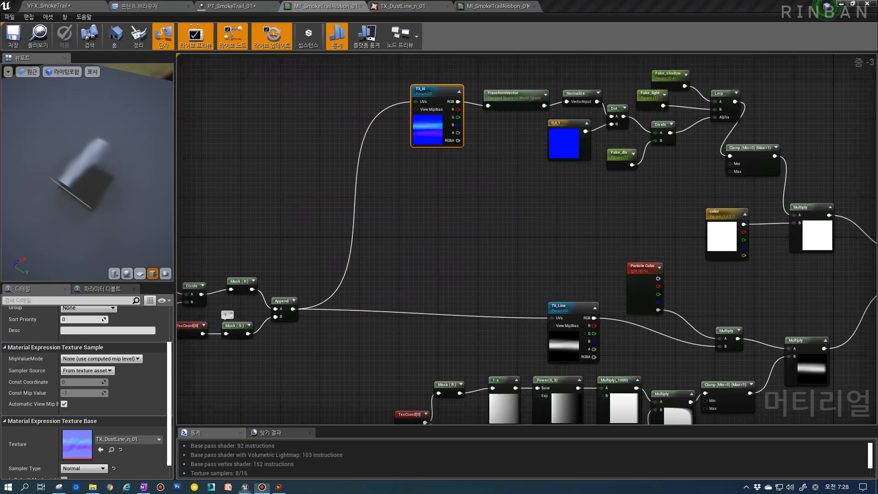
Step: Tidy the MT_SmokeTrailRibbon_01 graph by moving the world-position tiling nodes up and the TX_Line node closer to them
{"action": "right_click_drag", "start_coordinate": [386, 261], "coordinate": [538, 180]}
{"action": "right_click_drag", "start_coordinate": [372, 227], "coordinate": [380, 226]}
{"action": "right_click_drag", "start_coordinate": [539, 216], "coordinate": [466, 282]}
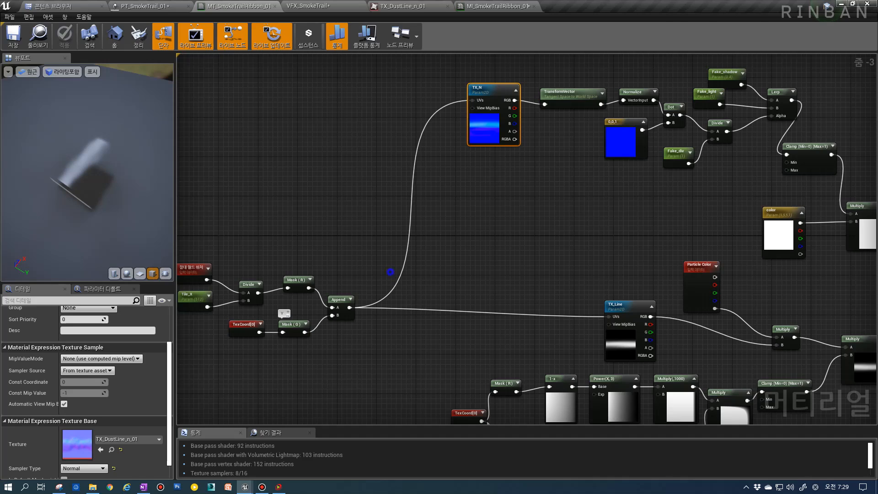
{"action": "right_click_drag", "start_coordinate": [392, 270], "coordinate": [425, 272]}
{"action": "left_click_drag", "start_coordinate": [211, 248], "coordinate": [388, 342]}
{"action": "left_click_drag", "start_coordinate": [379, 306], "coordinate": [408, 241]}
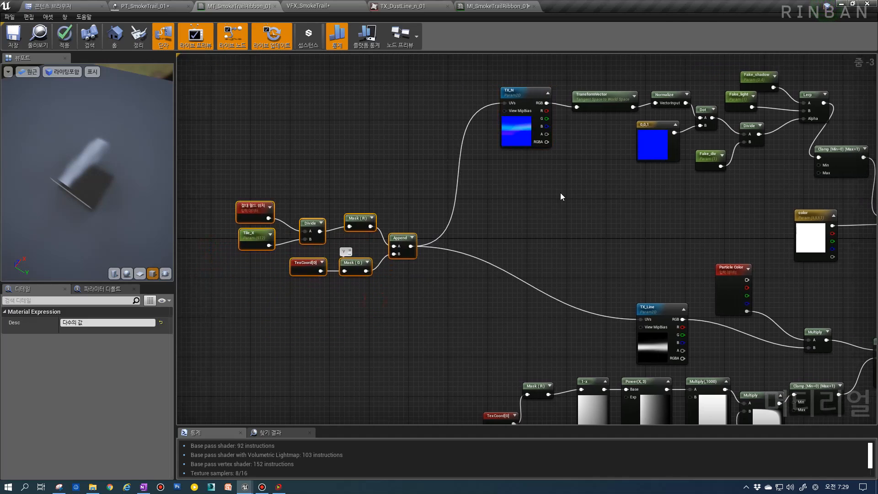
{"action": "left_click_drag", "start_coordinate": [667, 327], "coordinate": [642, 326]}
{"action": "right_click_drag", "start_coordinate": [532, 314], "coordinate": [336, 315]}
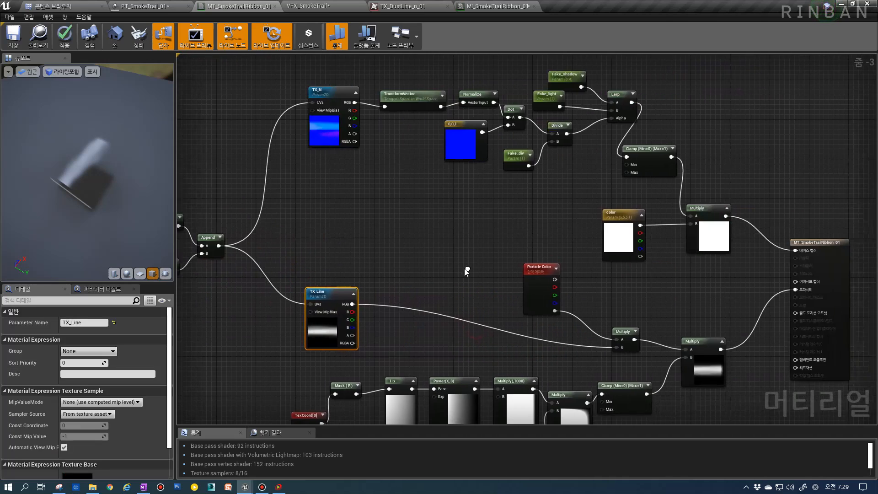
Step: Check the color and Particle Color nodes, and set the color override's R, G and B to 1 in MI_SmokeTrailRibbon_01
{"action": "left_click", "coordinate": [612, 244]}
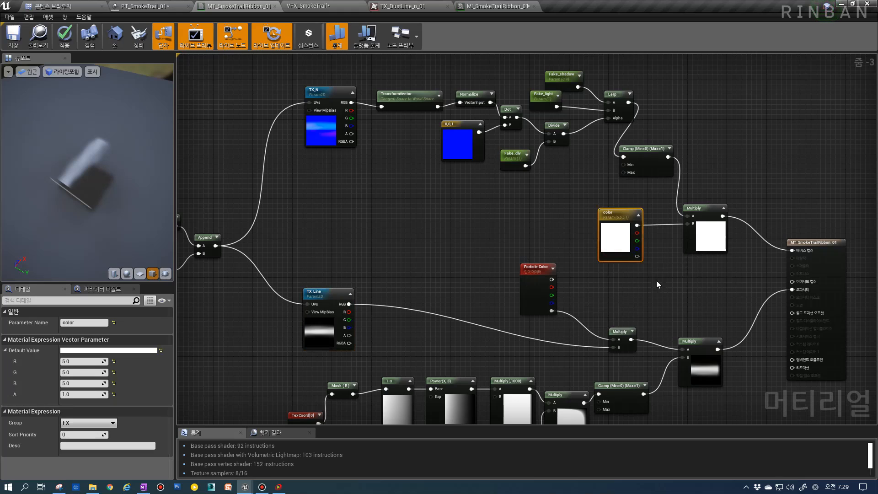
{"action": "left_click", "coordinate": [552, 282]}
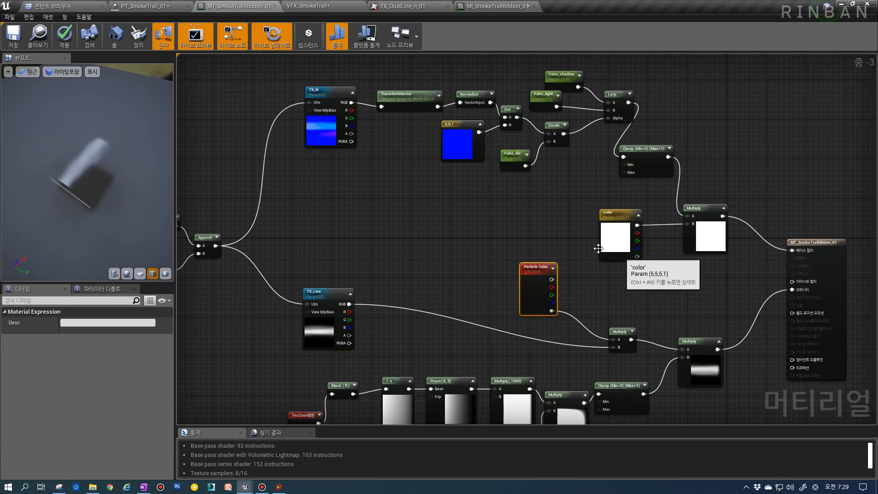
{"action": "left_click", "coordinate": [462, 12]}
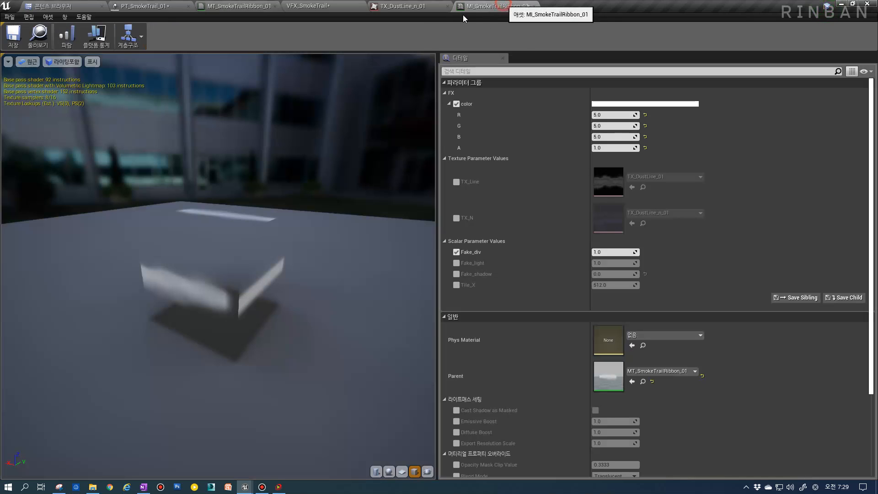
{"action": "left_click", "coordinate": [598, 116]}
{"action": "type", "text": "1"}
{"action": "key", "text": "Tab"}
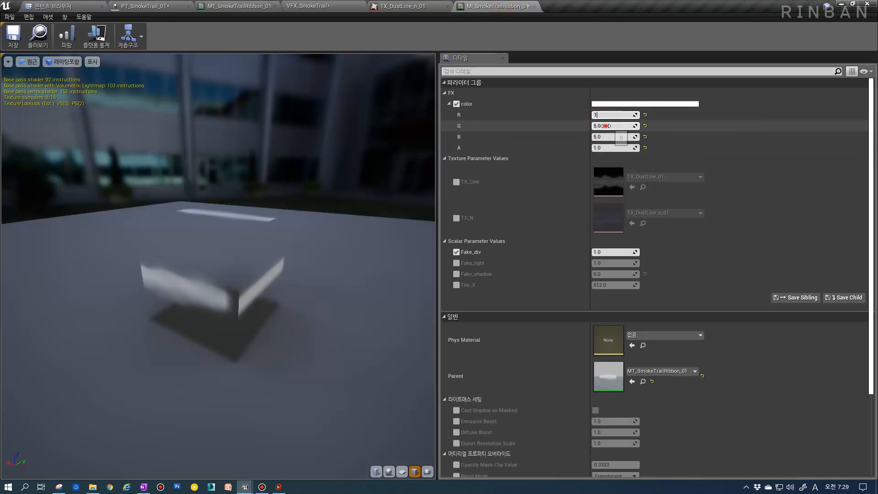
{"action": "type", "text": "1"}
{"action": "key", "text": "Tab"}
{"action": "type", "text": "1"}
{"action": "key", "text": "Return"}
Step: Set Fake_div to 2 and override Tile_X with 1024 in MI_SmokeTrailRibbon_01
{"action": "left_click_drag", "start_coordinate": [331, 283], "coordinate": [349, 283]}
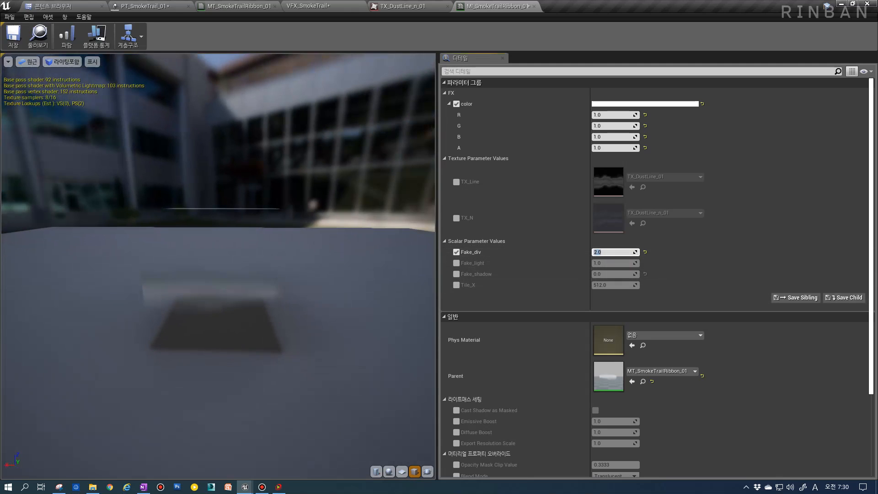
{"action": "left_click", "coordinate": [456, 284]}
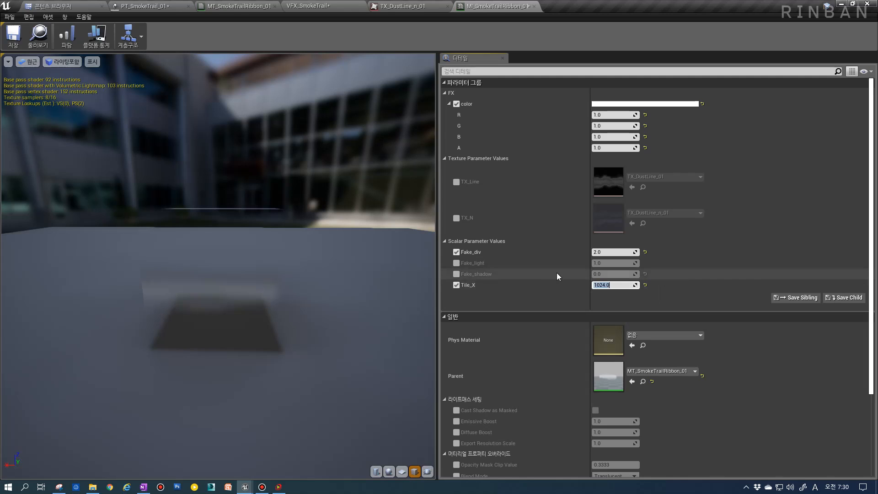
Step: Play the VFX_SmokeTrail level and examine the smoke trail's tiling from several angles while moving the character
{"action": "left_click", "coordinate": [42, 5]}
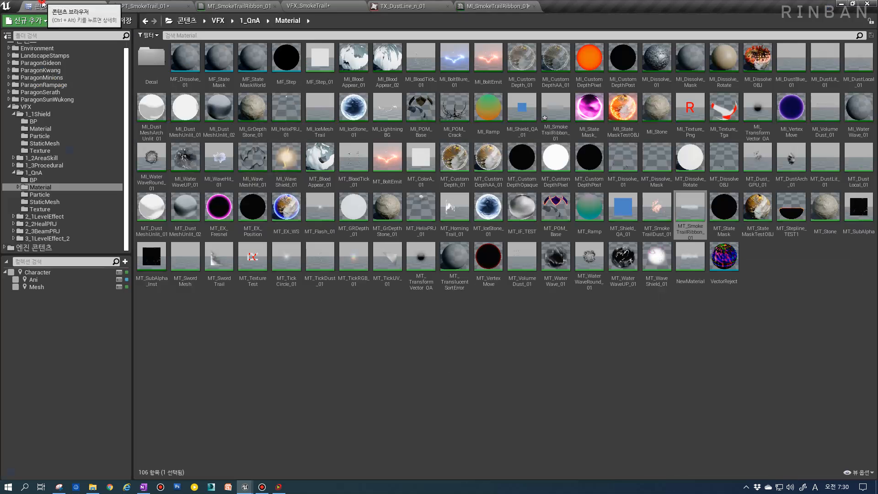
{"action": "left_click", "coordinate": [194, 5]}
{"action": "left_click", "coordinate": [78, 7]}
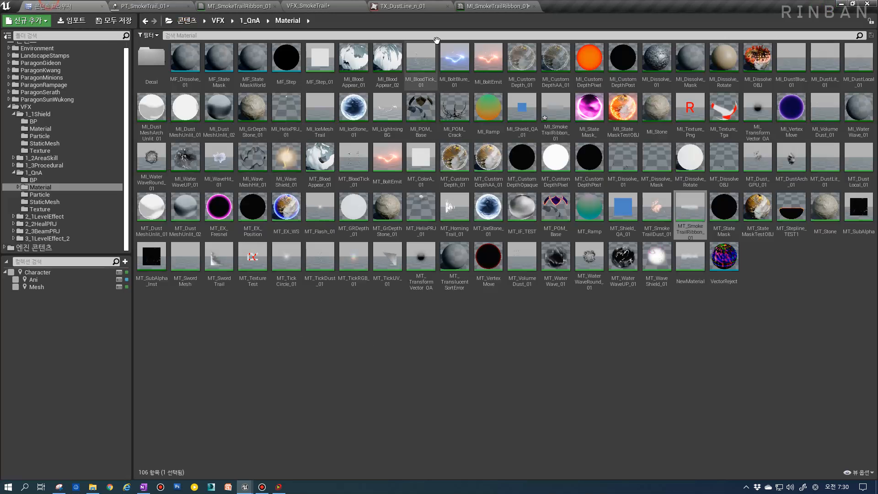
{"action": "left_click", "coordinate": [238, 6]}
{"action": "left_click", "coordinate": [333, 6]}
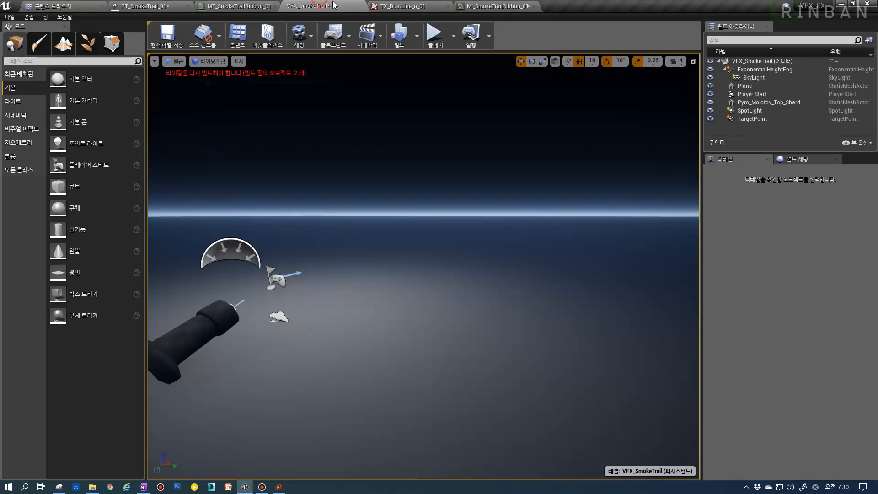
{"action": "left_click", "coordinate": [433, 37]}
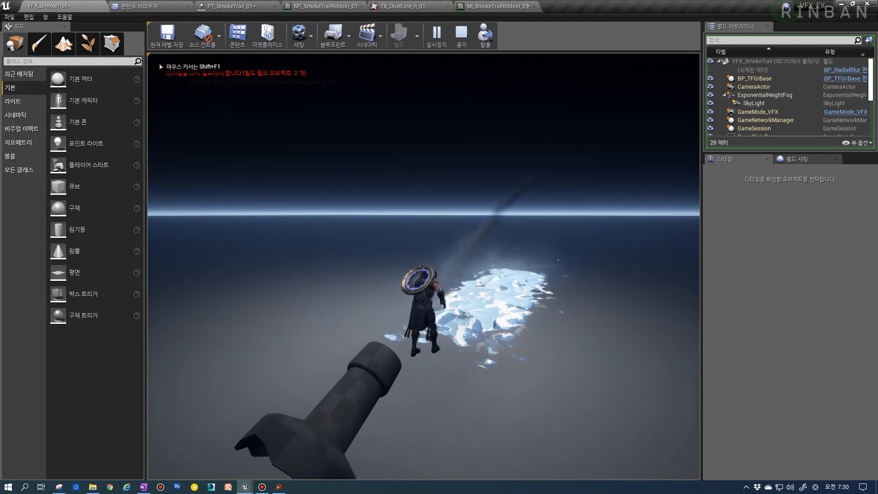
{"action": "key", "text": "d"}
{"action": "key", "text": "a"}
{"action": "key", "text": "d"}
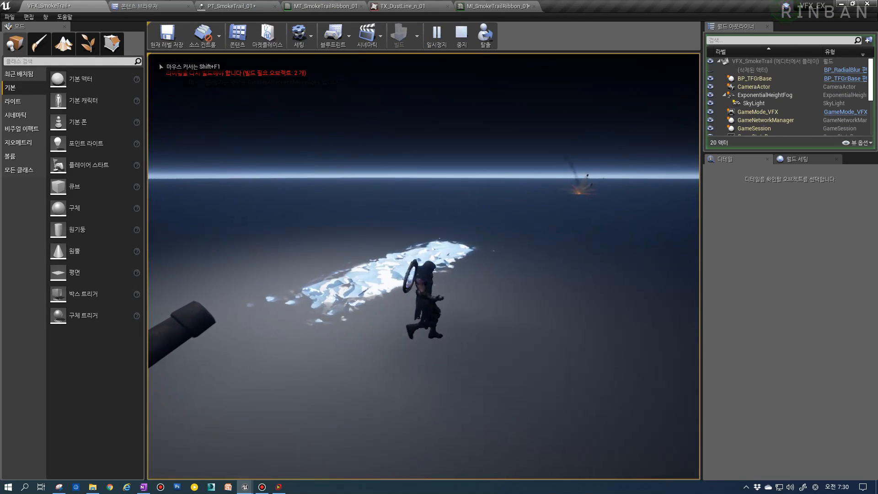
{"action": "key", "text": "w"}
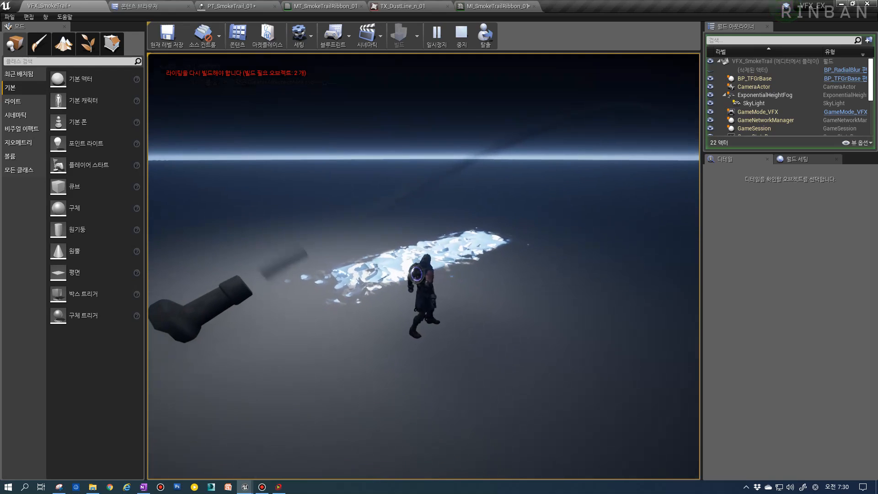
{"action": "key", "text": "d"}
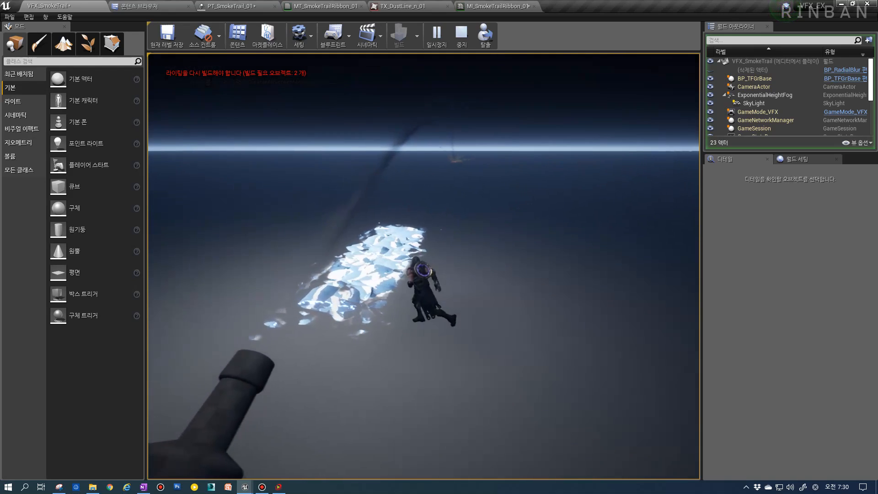
{"action": "key", "text": "a"}
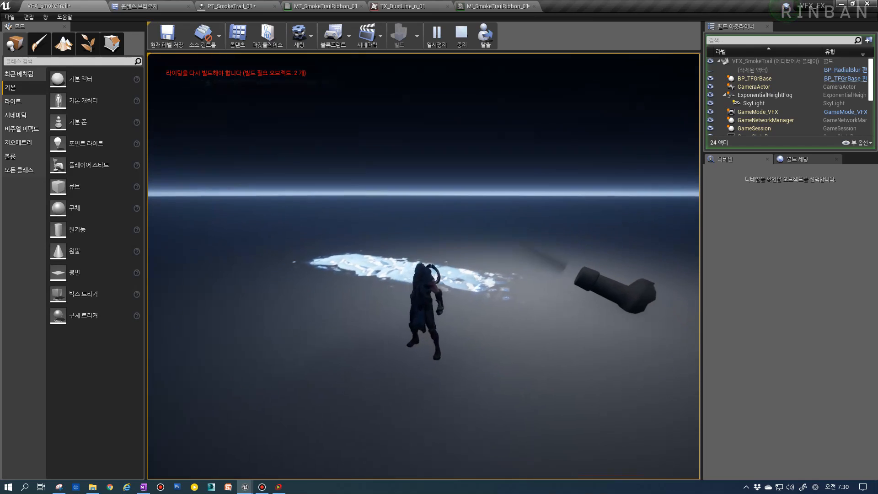
{"action": "key", "text": "a"}
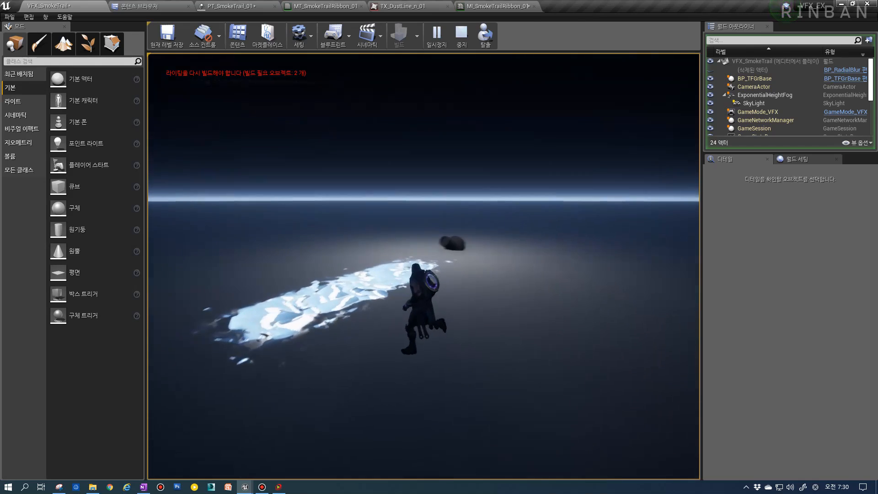
{"action": "key", "text": "w"}
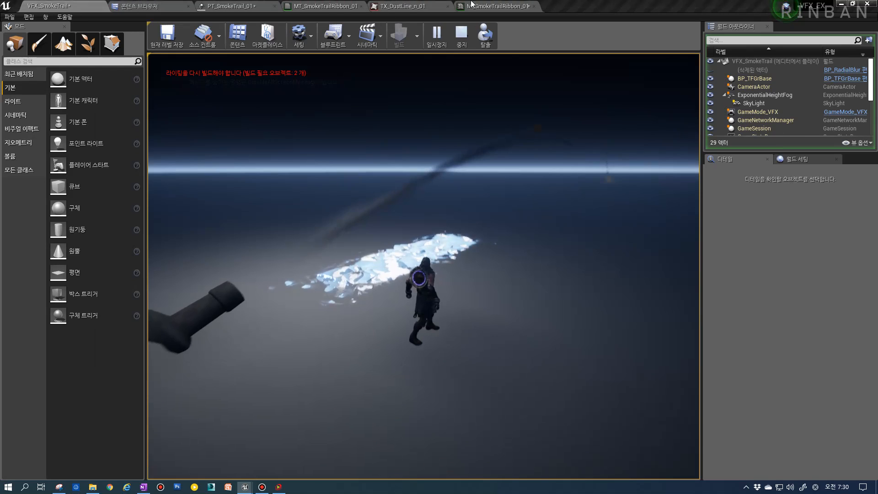
Step: Set Tile_X to 125 in MI_SmokeTrailRibbon_01 and check the smoke trail in the running level
{"action": "left_click", "coordinate": [496, 6]}
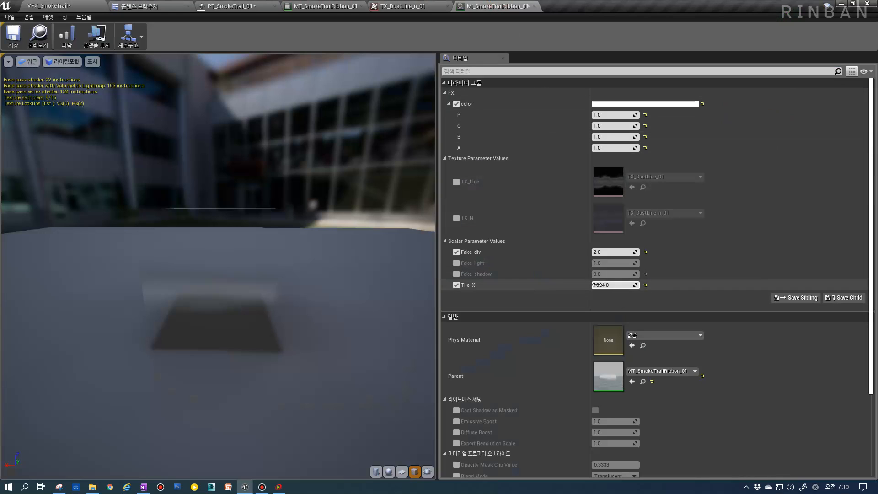
{"action": "left_click", "coordinate": [617, 284]}
{"action": "type", "text": "125"}
{"action": "key", "text": "Return"}
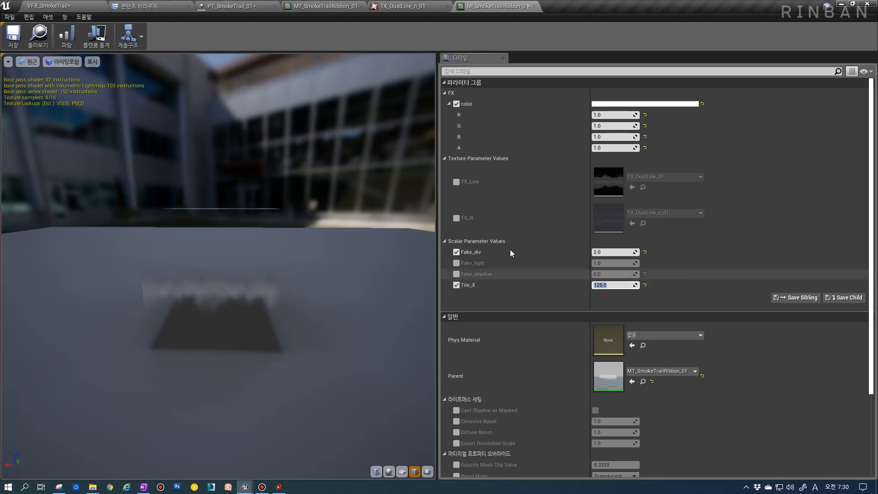
{"action": "left_click", "coordinate": [105, 5]}
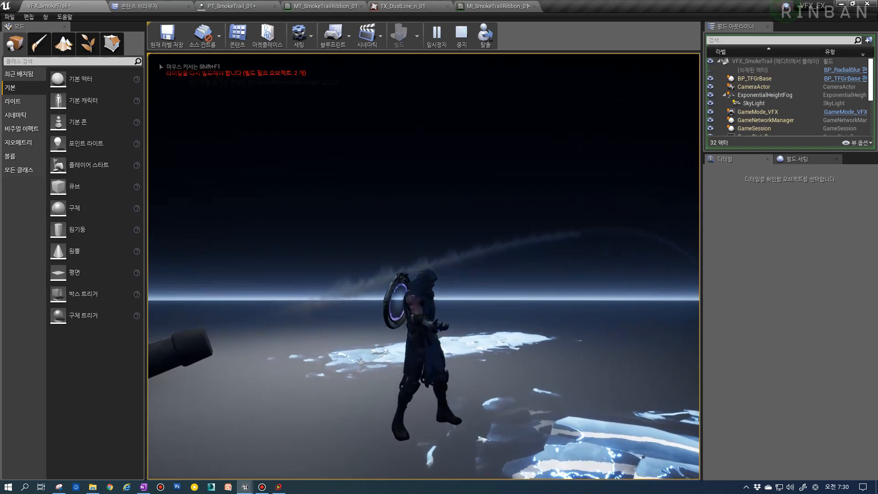
{"action": "key", "text": "shift+F1"}
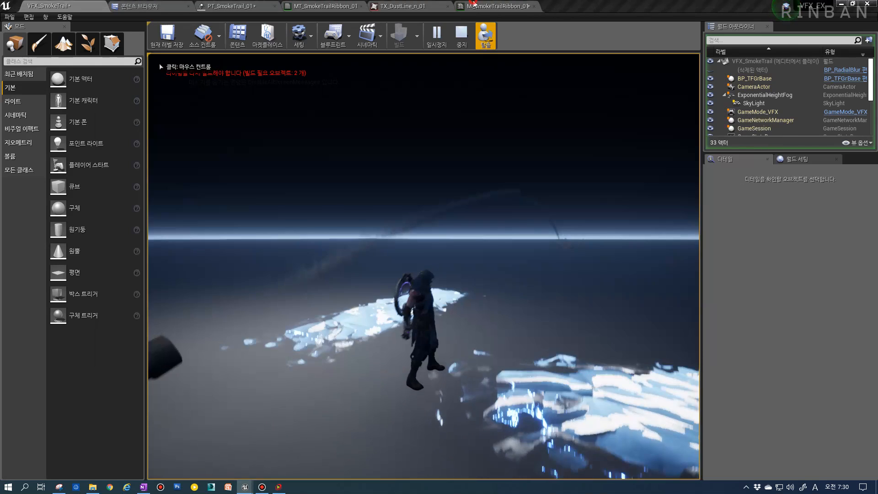
Step: Set Tile_X to 1024 in MI_SmokeTrailRibbon_01, check the trail in the running level, and stop playing
{"action": "left_click", "coordinate": [497, 6]}
{"action": "left_click", "coordinate": [610, 284]}
{"action": "type", "text": "150"}
{"action": "key", "text": "Return"}
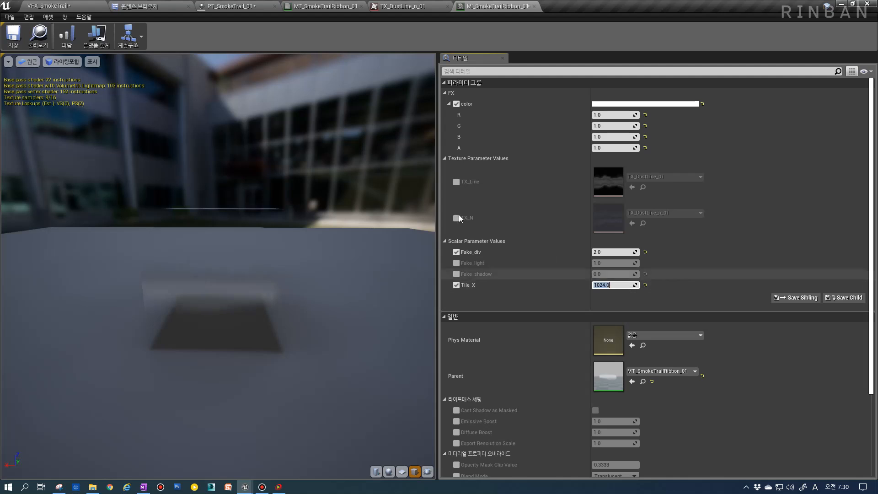
{"action": "left_click", "coordinate": [50, 5]}
{"action": "left_click", "coordinate": [445, 173]}
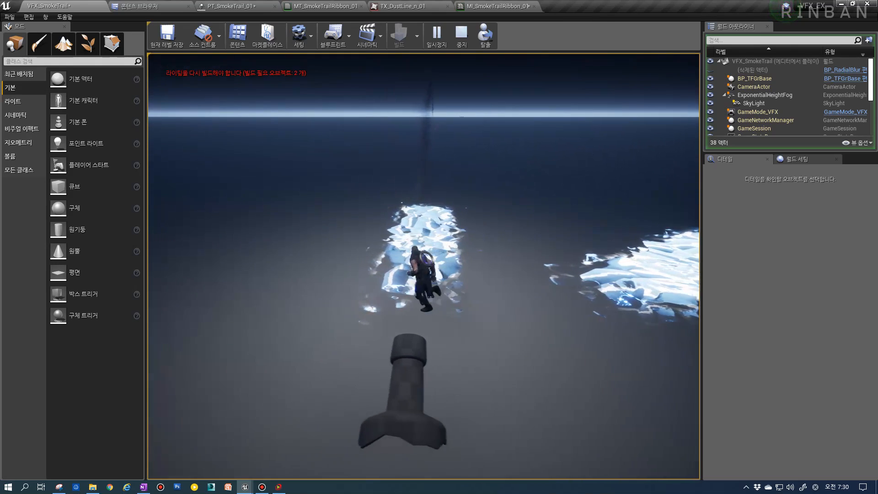
{"action": "key", "text": "w"}
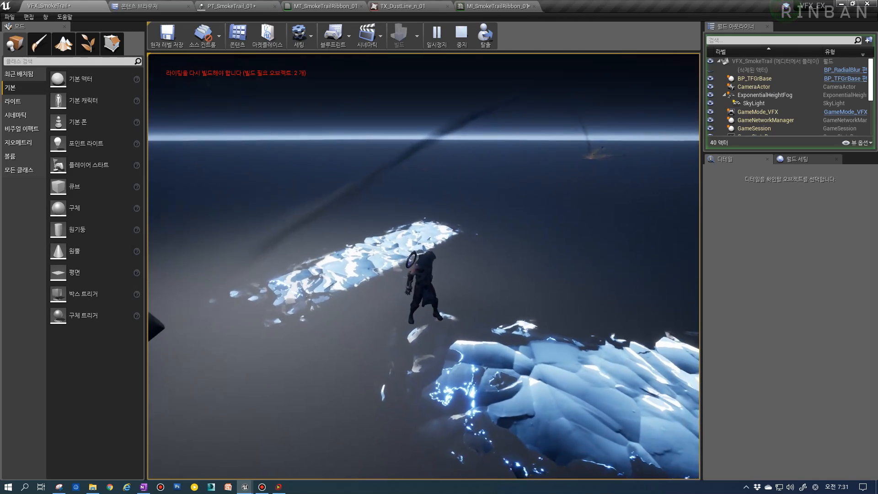
{"action": "key", "text": "Escape"}
Step: Close the TX_DustLine_n_01 texture and return to the MT_SmokeTrailRibbon_01 material graph
{"action": "left_click", "coordinate": [394, 5]}
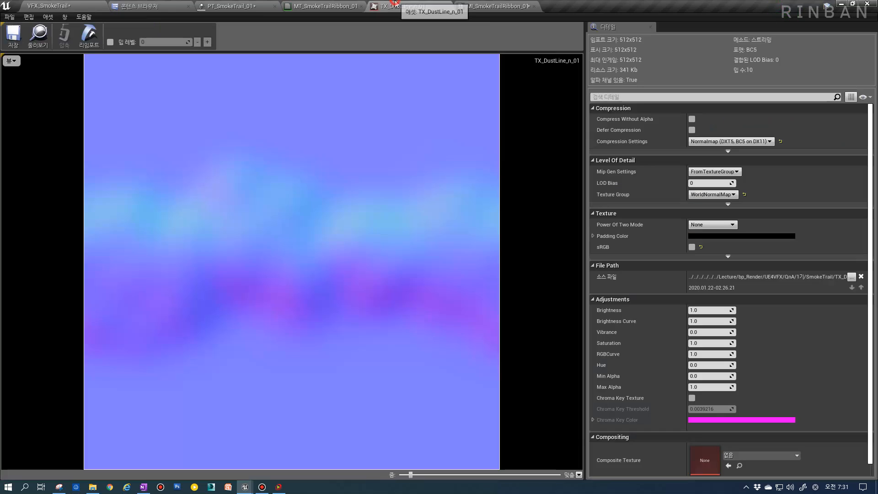
{"action": "left_click", "coordinate": [232, 5]}
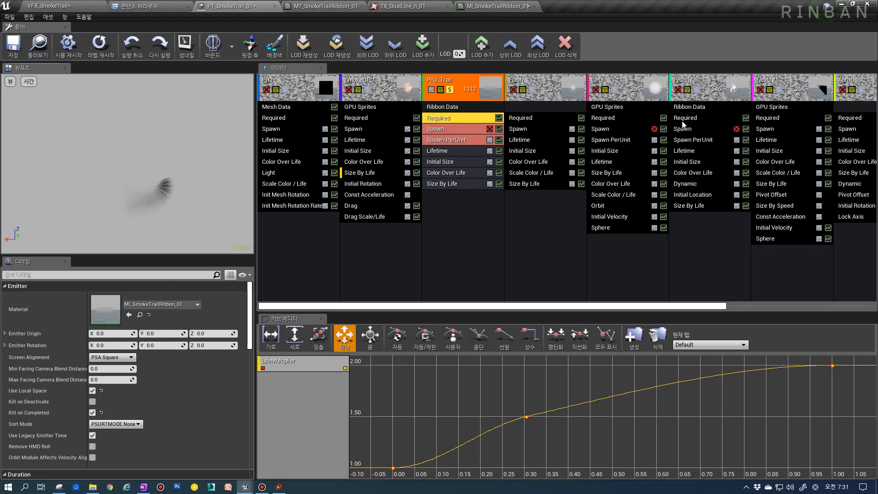
{"action": "left_click", "coordinate": [498, 6]}
{"action": "left_click", "coordinate": [430, 5]}
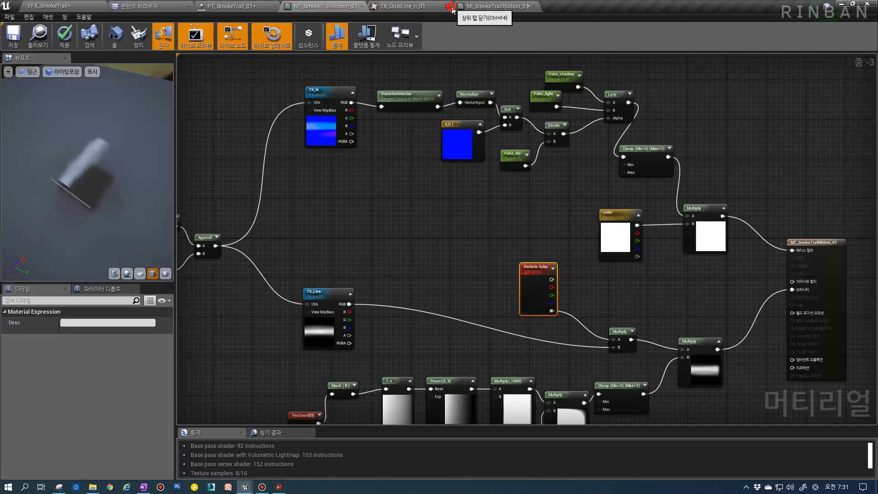
{"action": "left_click", "coordinate": [450, 6]}
{"action": "left_click", "coordinate": [325, 6]}
Step: Examine the MT_SmokeTrailRibbon_01 node graph and the material's translucency lighting settings
{"action": "key", "text": "Home"}
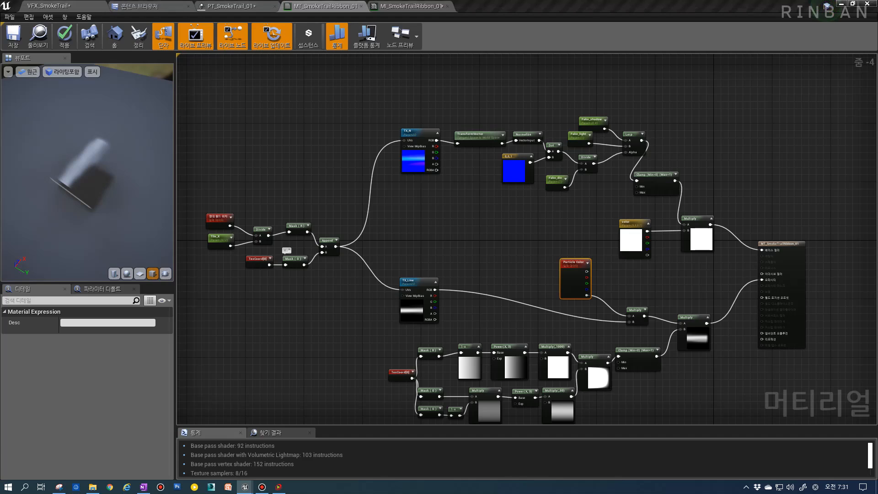
{"action": "right_click_drag", "start_coordinate": [634, 279], "coordinate": [642, 233]}
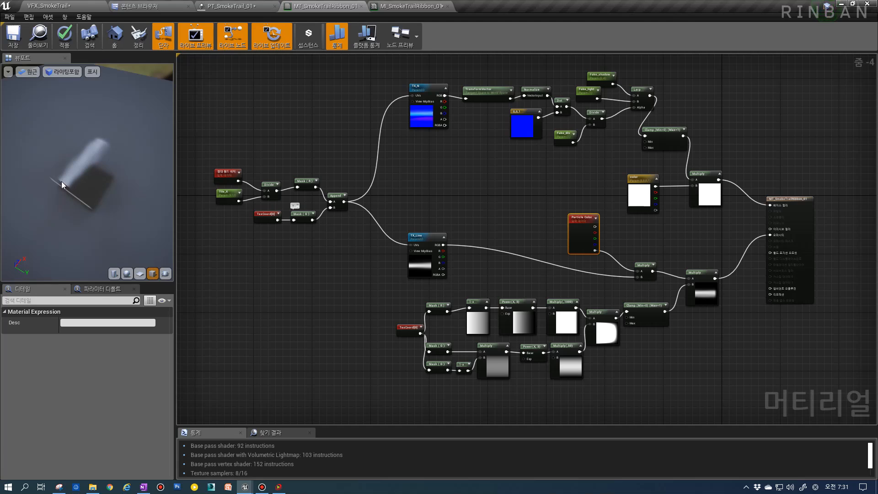
{"action": "scroll", "coordinate": [509, 275], "scroll_direction": "up", "scroll_amount": 3}
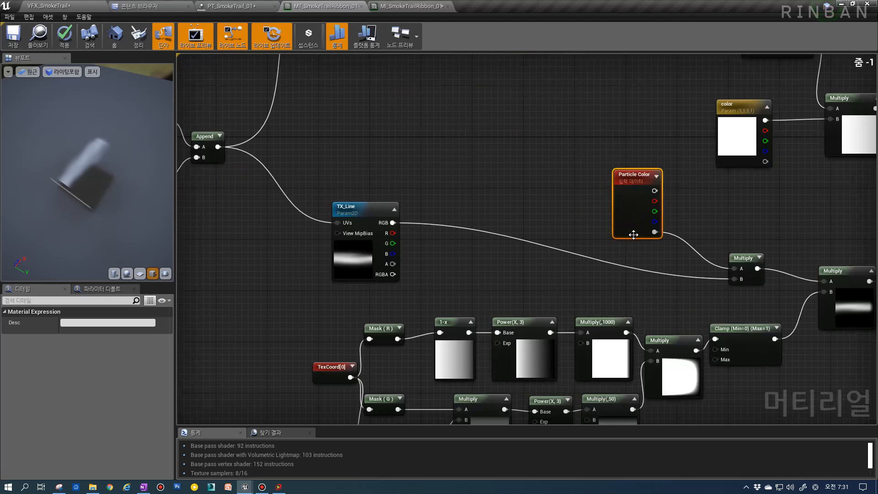
{"action": "right_click_drag", "start_coordinate": [630, 234], "coordinate": [459, 261]}
{"action": "scroll", "coordinate": [459, 262], "scroll_direction": "down", "scroll_amount": 2}
{"action": "left_click", "coordinate": [358, 277]}
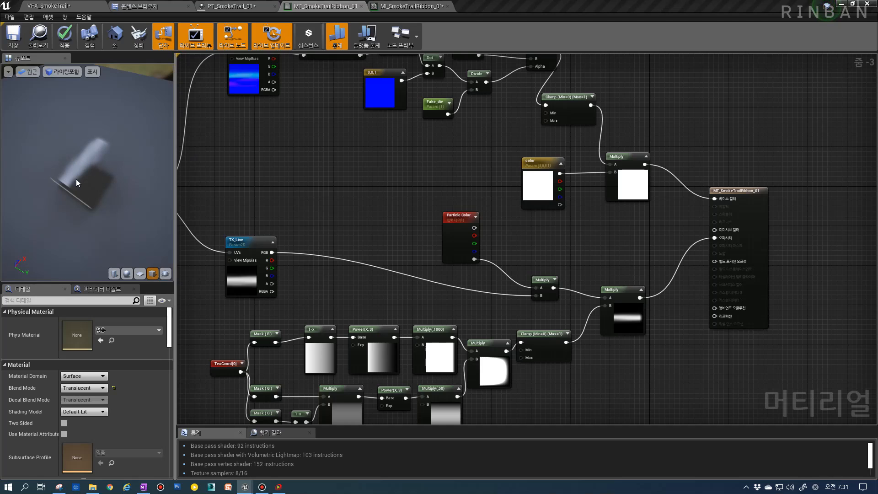
{"action": "scroll", "coordinate": [156, 399], "scroll_direction": "down", "scroll_amount": 5}
{"action": "scroll", "coordinate": [281, 302], "scroll_direction": "up", "scroll_amount": 3}
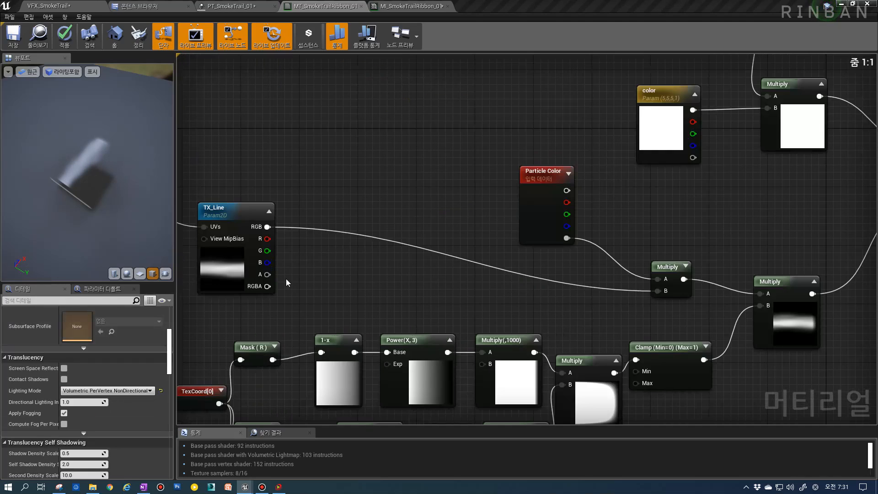
{"action": "scroll", "coordinate": [231, 151], "scroll_direction": "down", "scroll_amount": 3}
Step: Place a point light in VFX_SmokeTrail at about X 360, Y -50, Z 310 and set its color's G and B to 0
{"action": "left_click", "coordinate": [48, 5]}
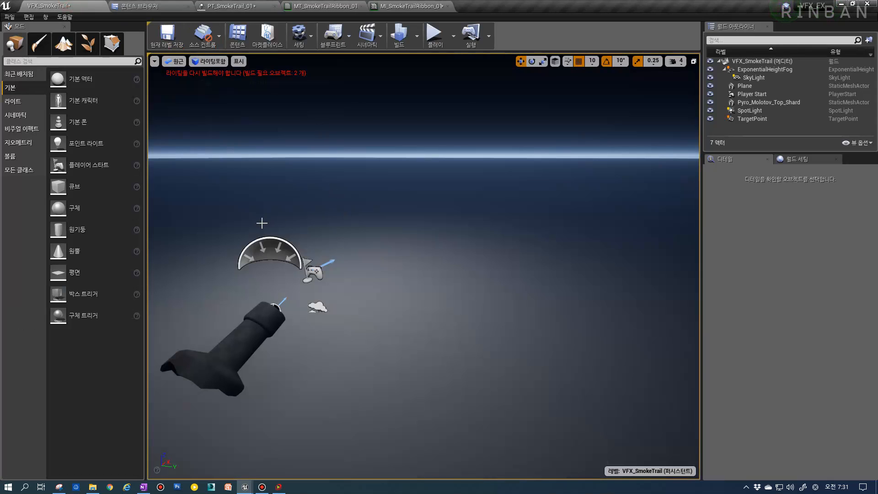
{"action": "left_click_drag", "start_coordinate": [58, 143], "coordinate": [587, 186]}
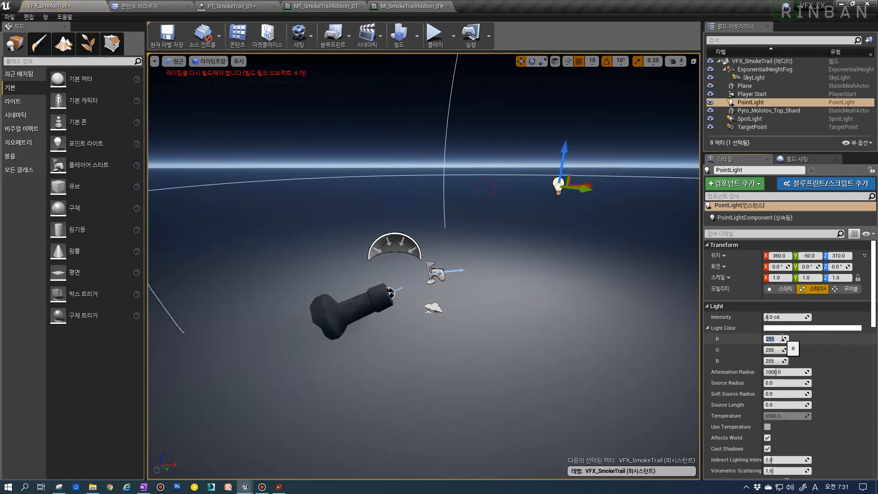
{"action": "key", "text": "Tab"}
{"action": "type", "text": "0"}
{"action": "key", "text": "Tab"}
{"action": "type", "text": "0"}
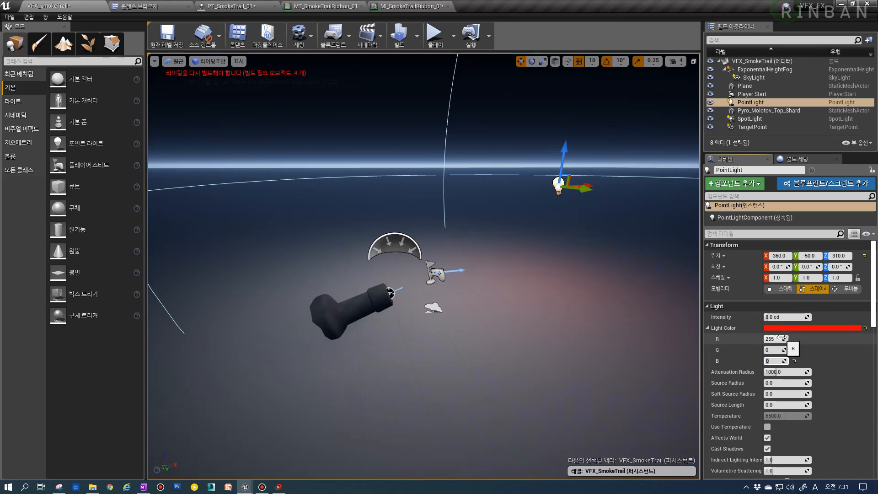
Step: Make the point light green with R 0 and G 255, and set its Intensity to 80 cd
{"action": "left_click", "coordinate": [777, 338]}
{"action": "type", "text": "0"}
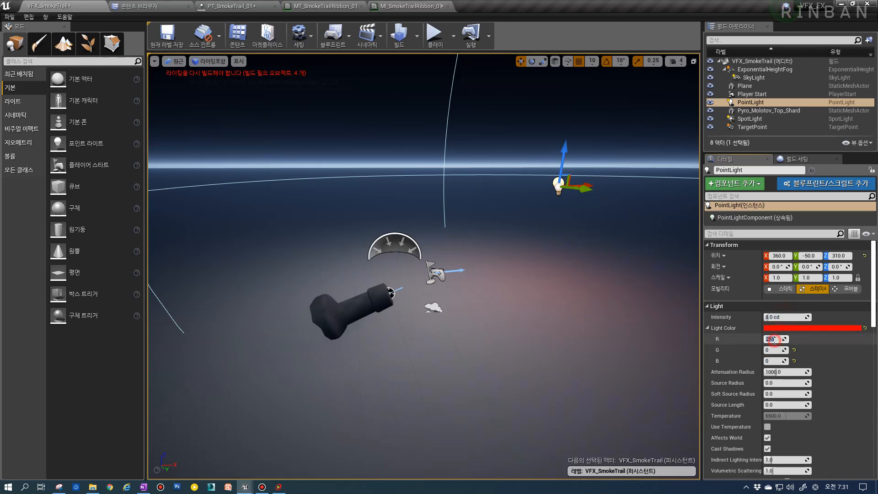
{"action": "key", "text": "Tab"}
{"action": "type", "text": "255"}
{"action": "key", "text": "Return"}
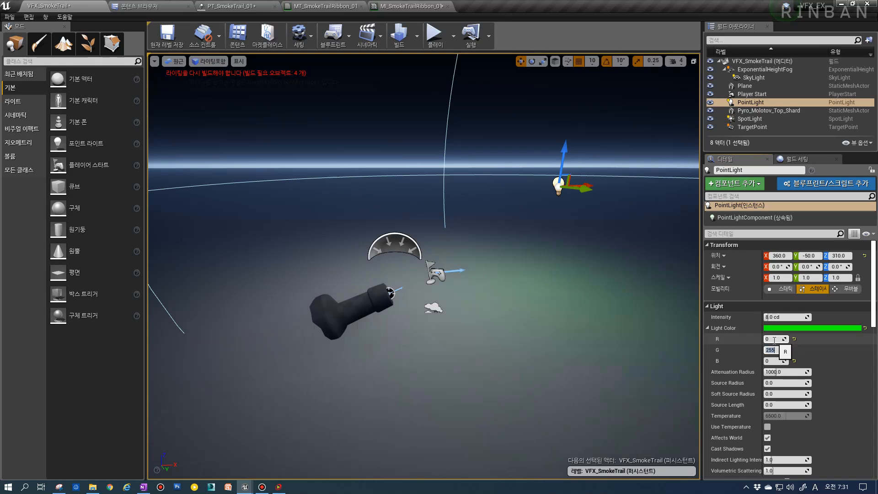
{"action": "left_click", "coordinate": [782, 316]}
{"action": "type", "text": "80"}
{"action": "key", "text": "Return"}
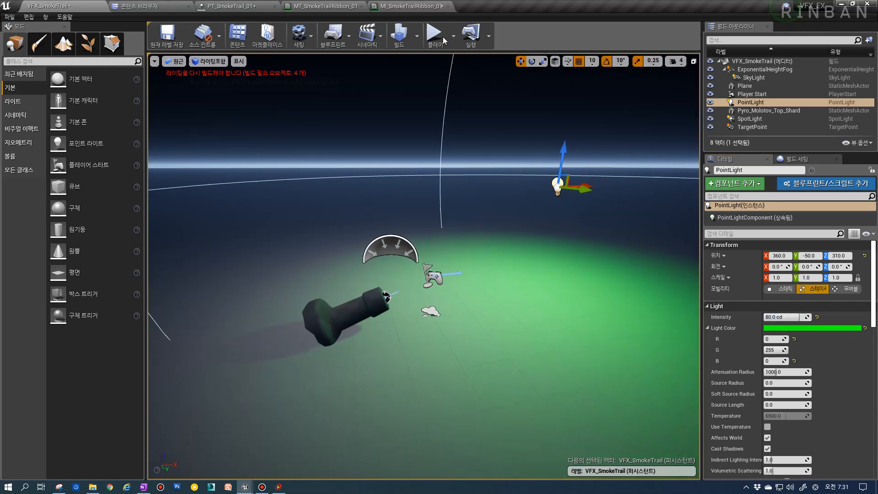
Step: Play the level, examine how the smoke trail reacts to the green point light from several sides, and stop playing
{"action": "left_click", "coordinate": [435, 34]}
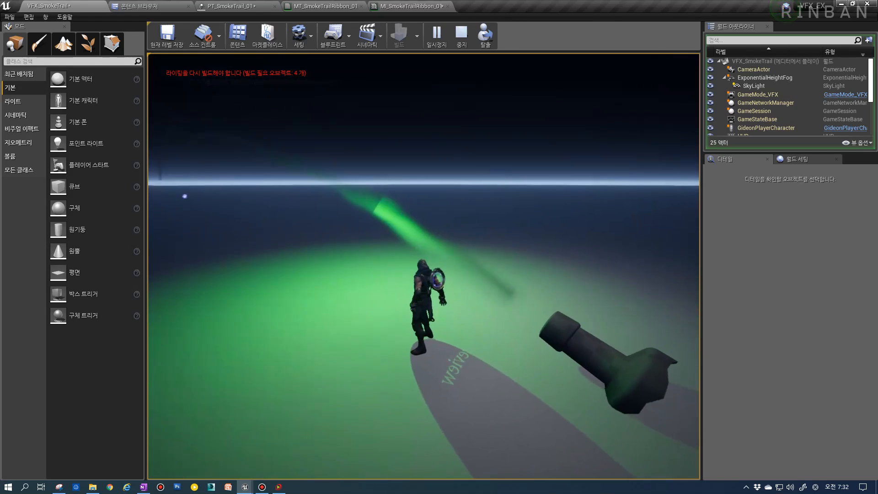
{"action": "key", "text": "d"}
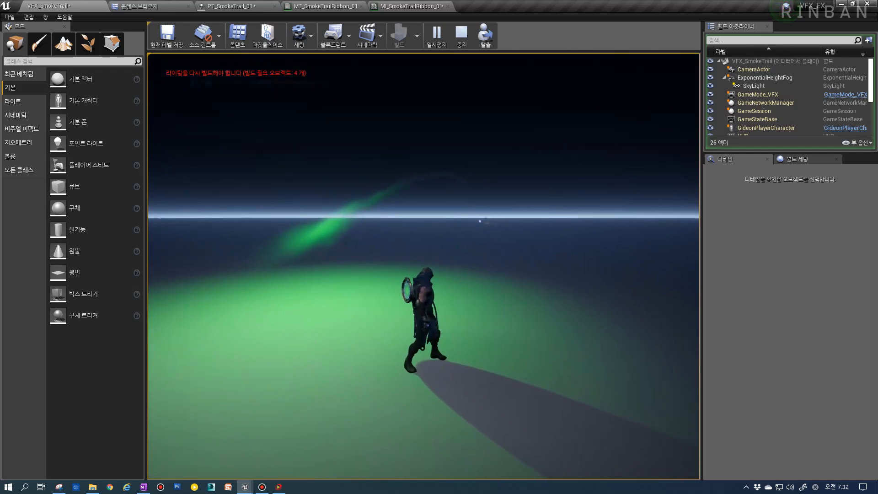
{"action": "key", "text": "a"}
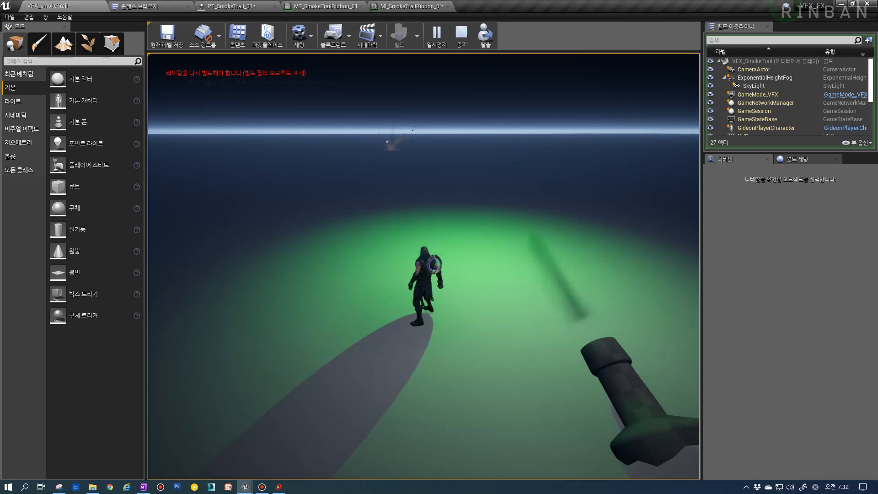
{"action": "key", "text": "Escape"}
Step: Turn off solo for the PRJ_Trail emitter in PT_SmokeTrail_01 and open the PRJ emitter's Light module
{"action": "left_click", "coordinate": [331, 4]}
{"action": "left_click", "coordinate": [245, 6]}
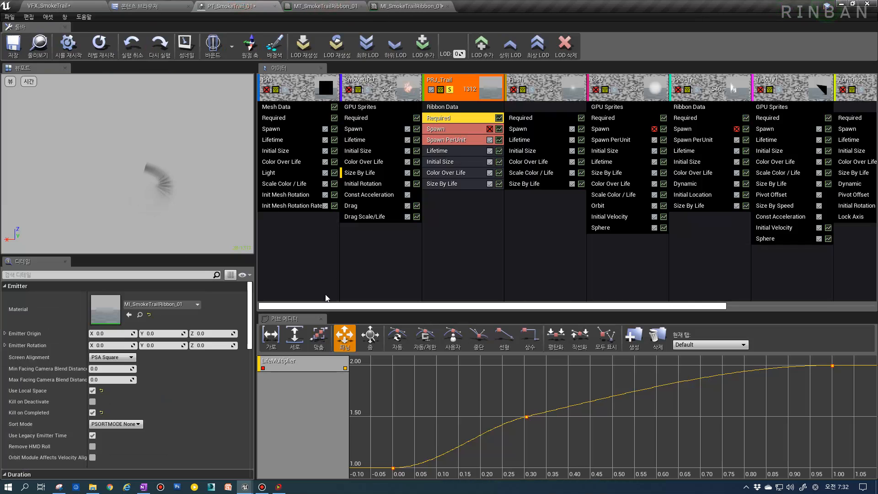
{"action": "left_click_drag", "start_coordinate": [553, 306], "coordinate": [708, 306]}
{"action": "left_click_drag", "start_coordinate": [455, 306], "coordinate": [328, 305]}
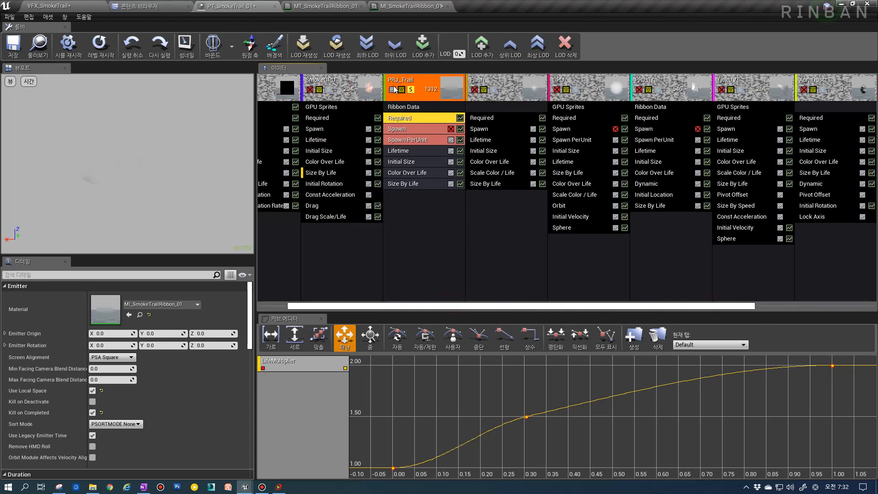
{"action": "left_click", "coordinate": [410, 90]}
{"action": "left_click_drag", "start_coordinate": [584, 306], "coordinate": [519, 312]}
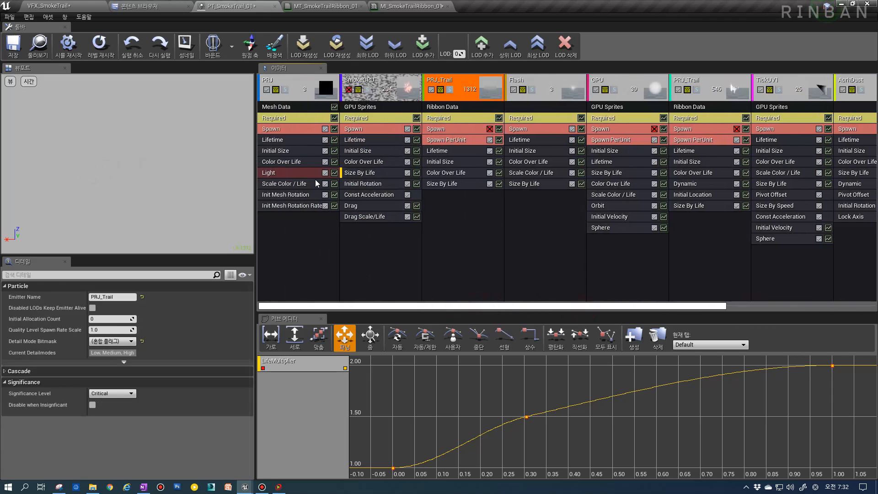
{"action": "left_click", "coordinate": [299, 173]}
{"action": "left_click", "coordinate": [288, 90]}
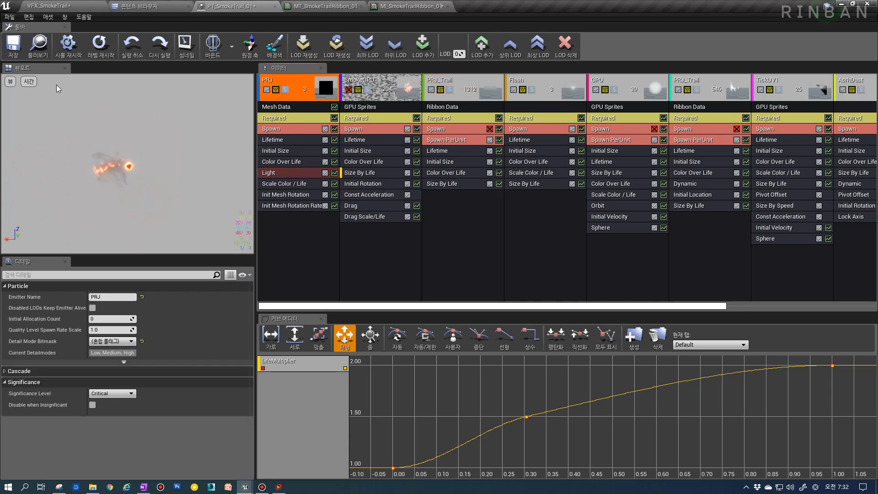
{"action": "left_click", "coordinate": [285, 172]}
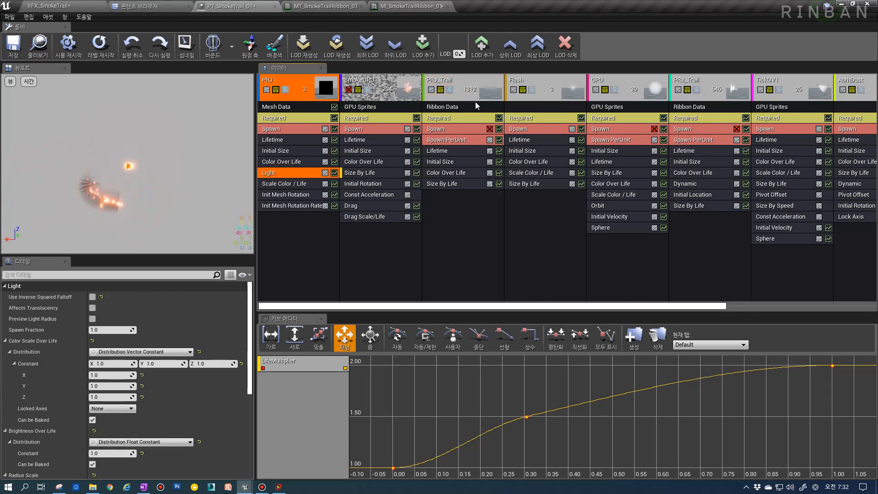
Step: Play the VFX_SmokeTrail level and examine the full projectile effect flying through the green light
{"action": "left_click", "coordinate": [87, 6]}
{"action": "left_click", "coordinate": [438, 39]}
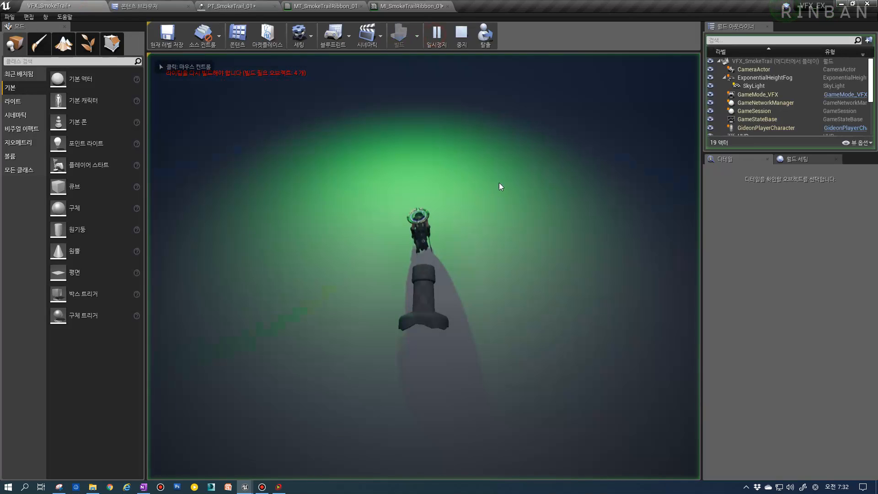
{"action": "left_click", "coordinate": [499, 184]}
{"action": "left_click", "coordinate": [499, 184]}
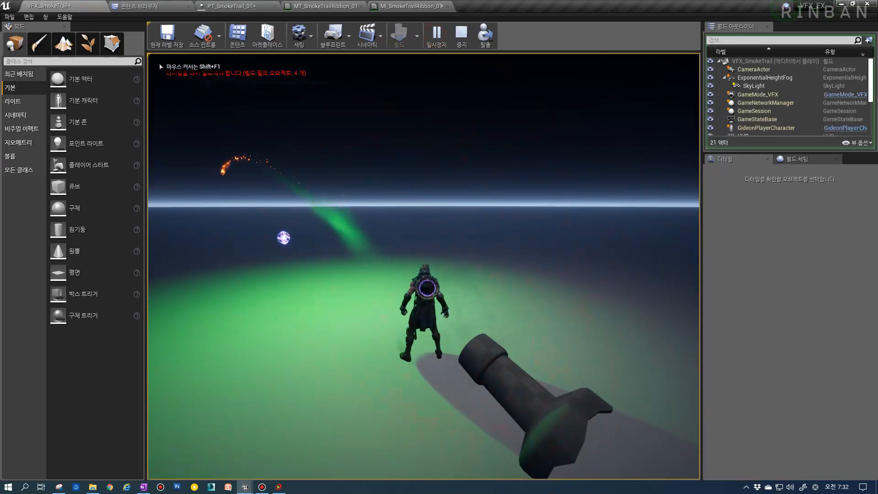
{"action": "left_click", "coordinate": [500, 184]}
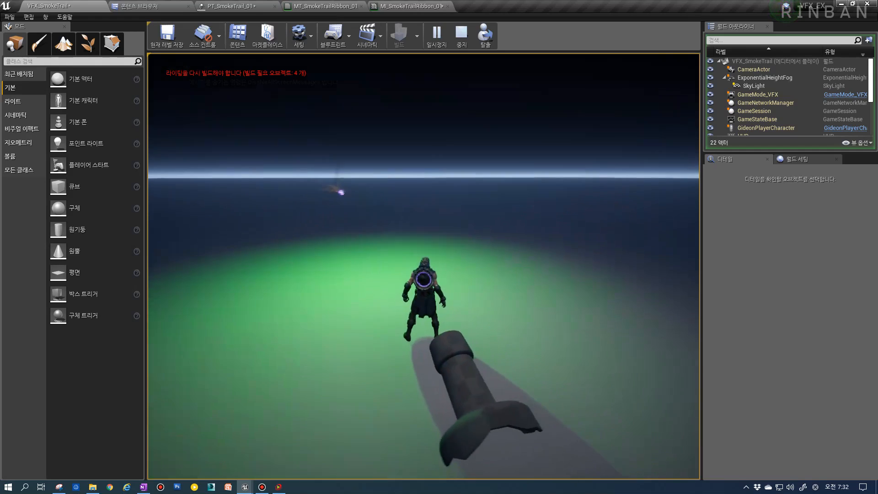
{"action": "left_click", "coordinate": [499, 184]}
{"action": "left_click", "coordinate": [500, 184]}
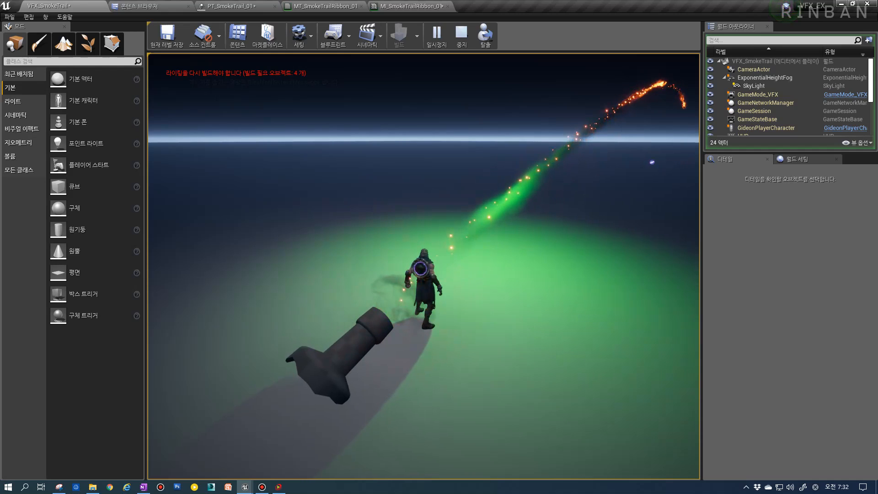
{"action": "key", "text": "d"}
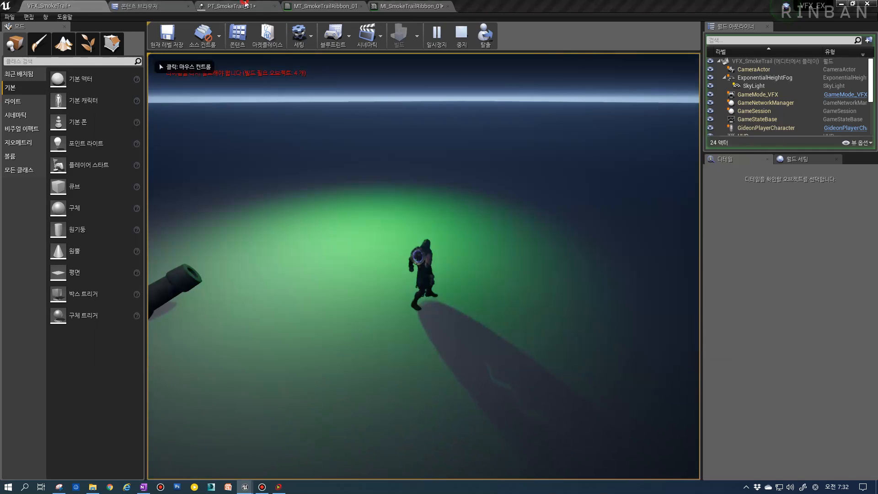
Step: Solo the PRJ_Trail and PRJ emitters in PT_SmokeTrail_01, test them in the running level, and stop playing
{"action": "left_click", "coordinate": [246, 6]}
{"action": "left_click", "coordinate": [450, 89]}
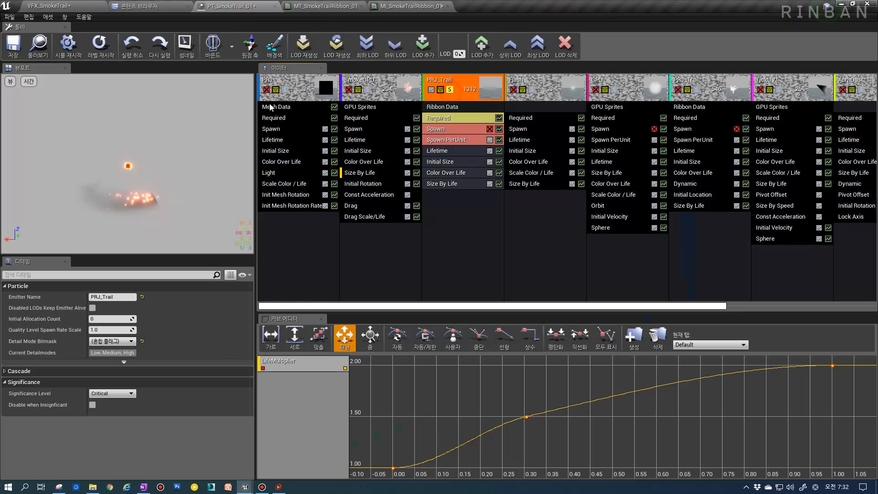
{"action": "left_click", "coordinate": [289, 94]}
{"action": "left_click", "coordinate": [53, 6]}
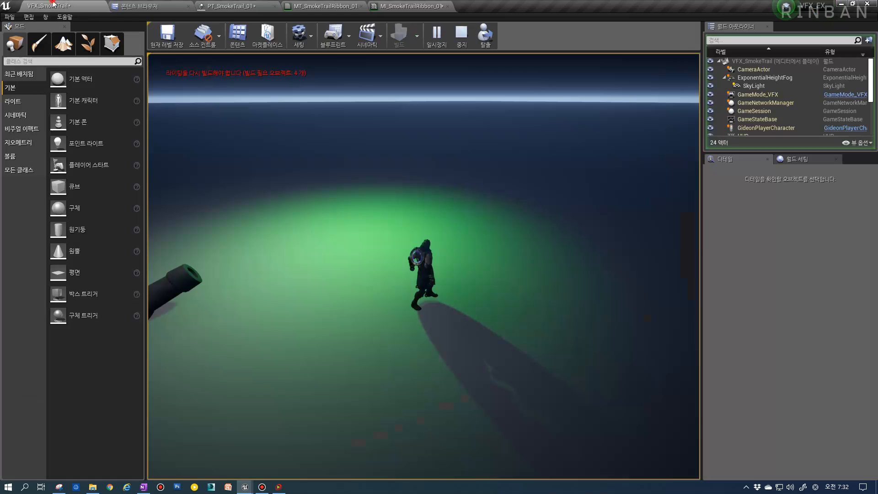
{"action": "left_click", "coordinate": [460, 150]}
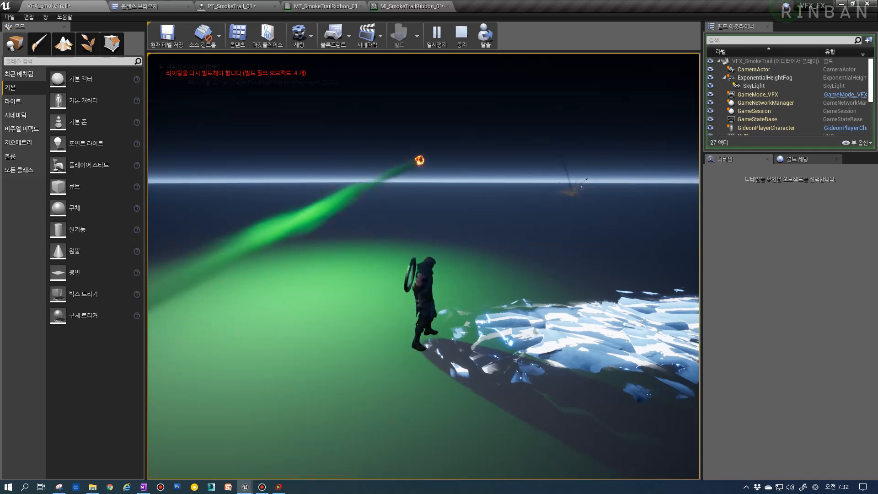
{"action": "key", "text": "Escape"}
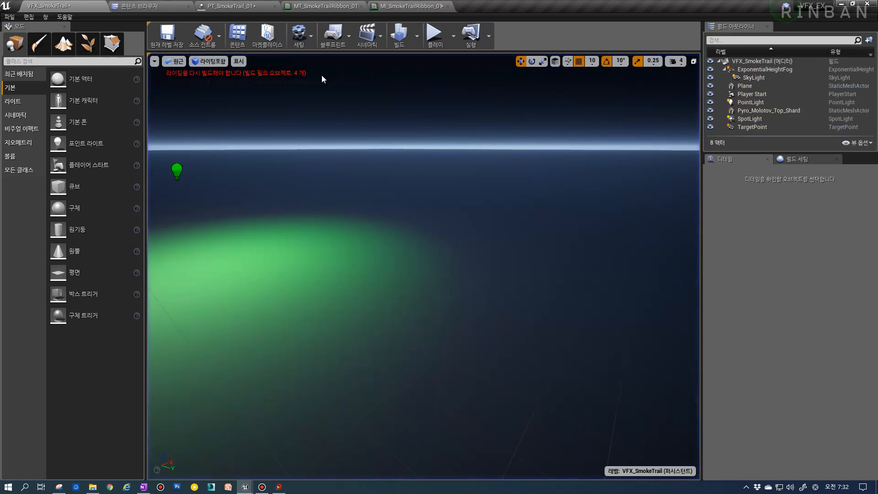
Step: Place the PT_SmokeTrail_01 particle system in the VFX_SmokeTrail level at about X 910, Y 760, Z 0
{"action": "left_click", "coordinate": [254, 6]}
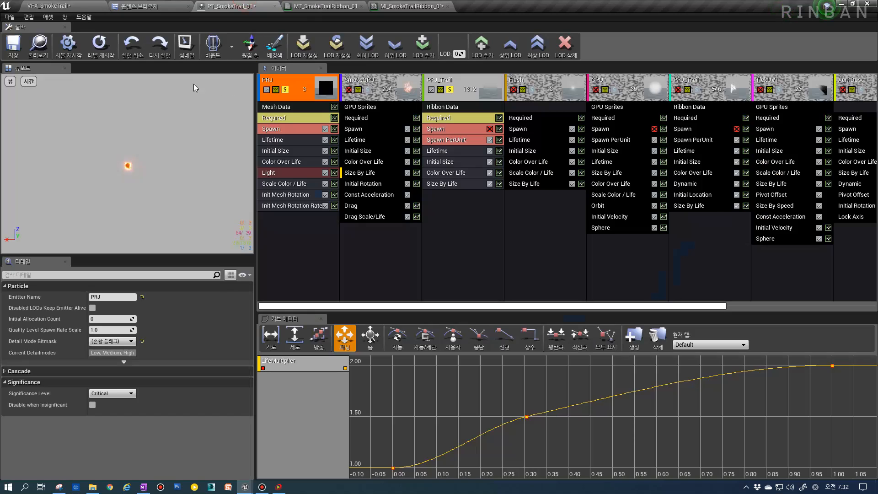
{"action": "left_click", "coordinate": [44, 42]}
{"action": "left_click", "coordinate": [44, 6]}
{"action": "right_click", "coordinate": [504, 276]}
{"action": "left_click", "coordinate": [562, 351]}
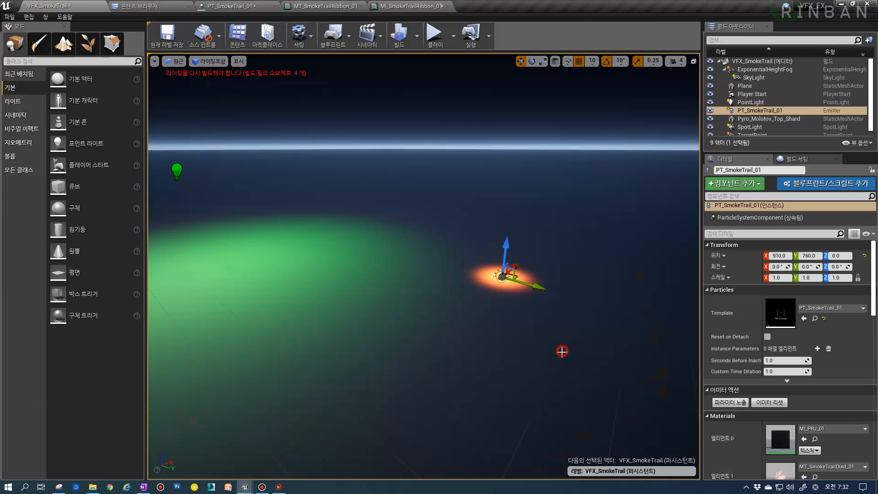
Step: Move the placed PT_SmokeTrail_01 emitter to about X 360, Y 770, Z 280, undoing the accidental selection of the floor plane
{"action": "left_click_drag", "start_coordinate": [510, 265], "coordinate": [515, 236]}
{"action": "left_click_drag", "start_coordinate": [538, 189], "coordinate": [649, 210]}
{"action": "right_click_drag", "start_coordinate": [649, 209], "coordinate": [606, 266]}
{"action": "right_click_drag", "start_coordinate": [490, 303], "coordinate": [484, 302]}
{"action": "left_click", "coordinate": [484, 298]}
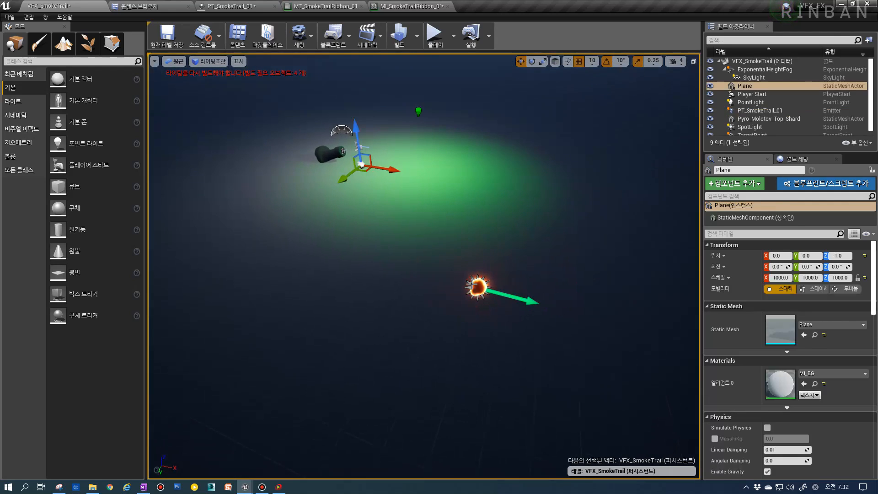
{"action": "key", "text": "ctrl+z"}
{"action": "left_click_drag", "start_coordinate": [485, 298], "coordinate": [434, 177]}
{"action": "right_click_drag", "start_coordinate": [434, 177], "coordinate": [489, 216]}
{"action": "left_click_drag", "start_coordinate": [460, 235], "coordinate": [472, 239]}
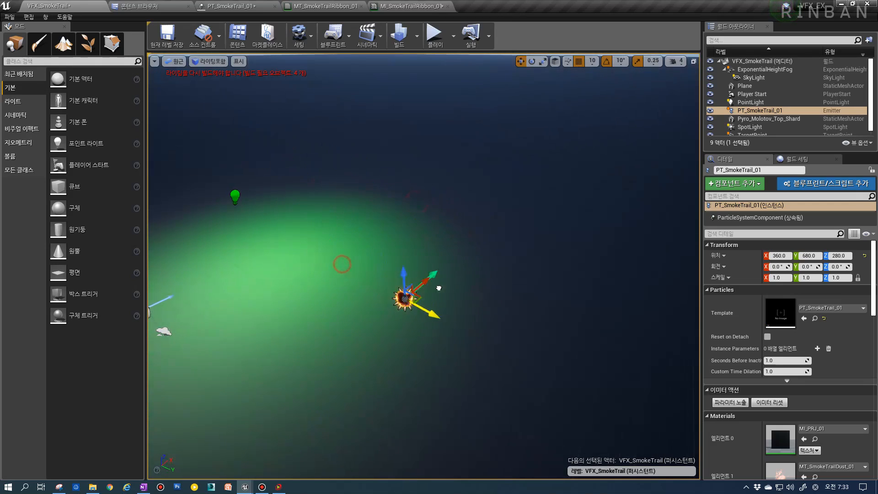
{"action": "right_click_drag", "start_coordinate": [459, 318], "coordinate": [496, 295]}
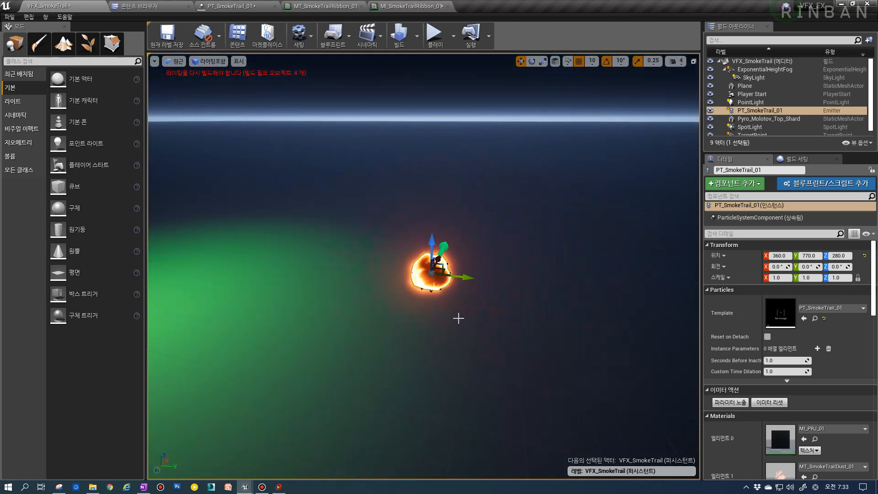
Step: Lower the PT_SmokeTrail_01 emitter to about Z 100, then shift it farther along Y to view its light on the floor
{"action": "left_click_drag", "start_coordinate": [427, 249], "coordinate": [427, 374]}
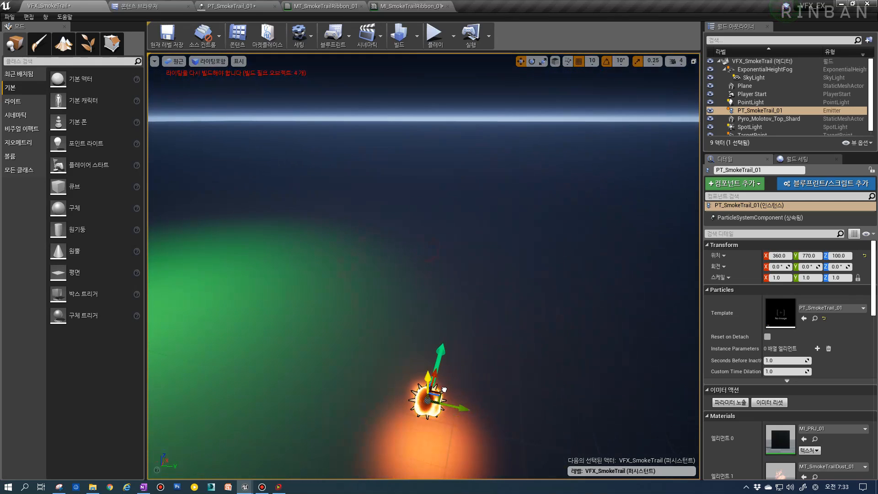
{"action": "right_click_drag", "start_coordinate": [427, 374], "coordinate": [430, 384]}
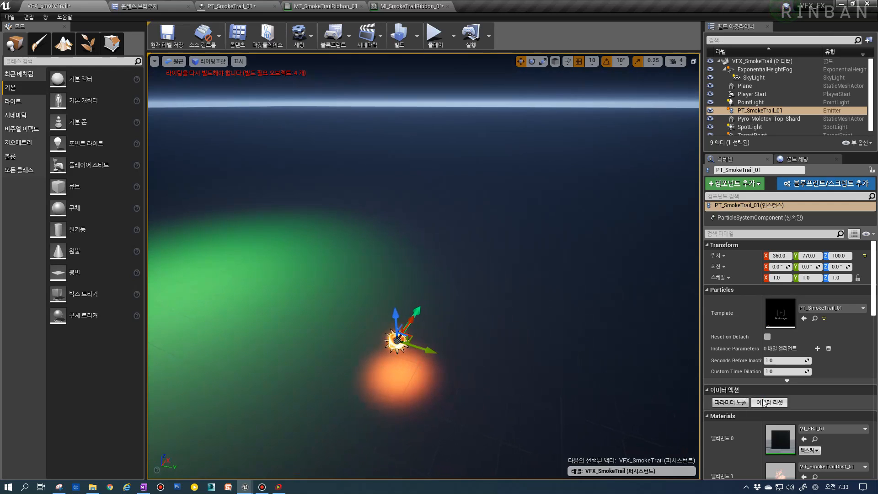
{"action": "left_click_drag", "start_coordinate": [429, 352], "coordinate": [544, 384]}
{"action": "left_click_drag", "start_coordinate": [515, 343], "coordinate": [524, 296]}
Step: Enable Affects Translucency in the Light module of the PRJ emitter in PT_SmokeTrail_01
{"action": "left_click", "coordinate": [407, 6]}
{"action": "left_click", "coordinate": [326, 6]}
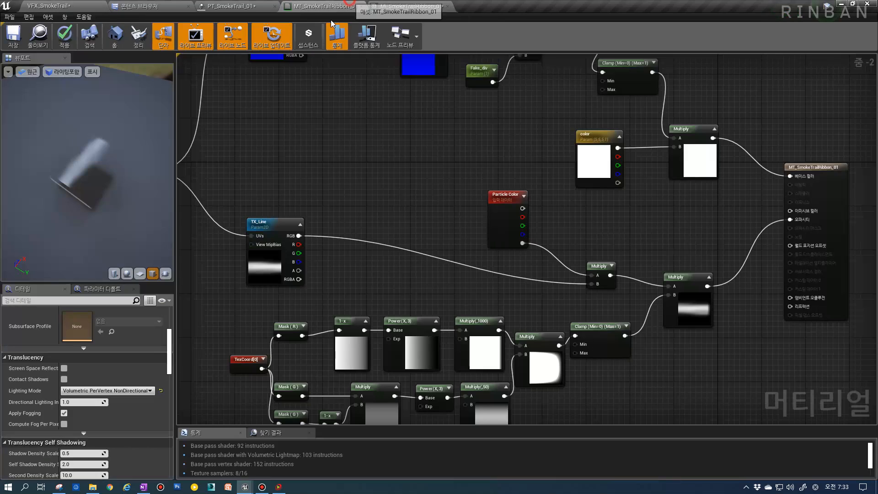
{"action": "left_click", "coordinate": [277, 5]}
{"action": "left_click", "coordinate": [294, 173]}
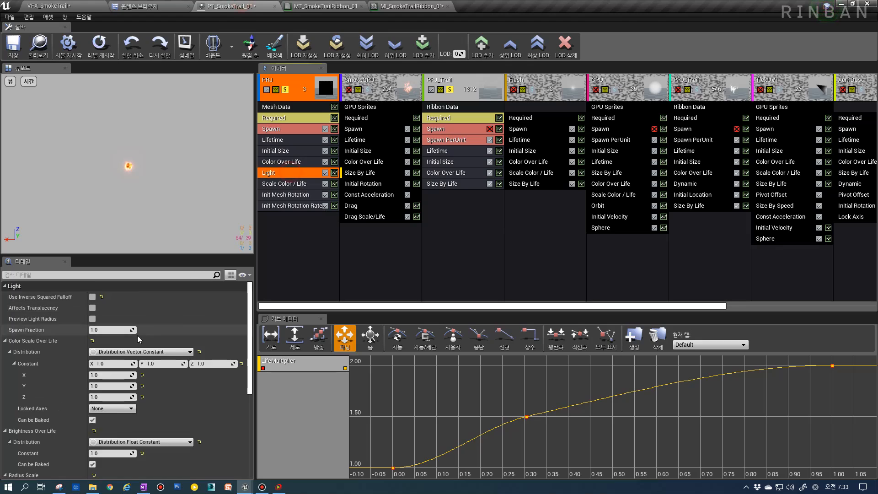
{"action": "scroll", "coordinate": [128, 331], "scroll_direction": "down", "scroll_amount": 2}
{"action": "scroll", "coordinate": [117, 322], "scroll_direction": "up", "scroll_amount": 1}
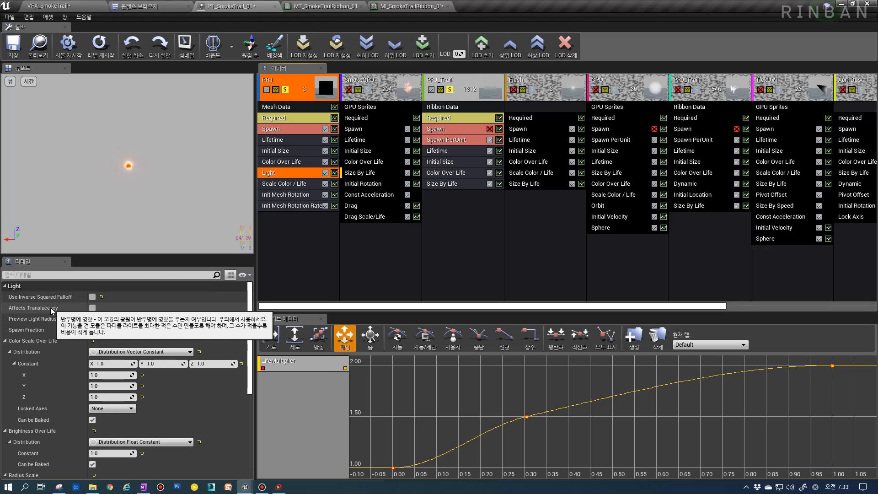
{"action": "left_click", "coordinate": [93, 307]}
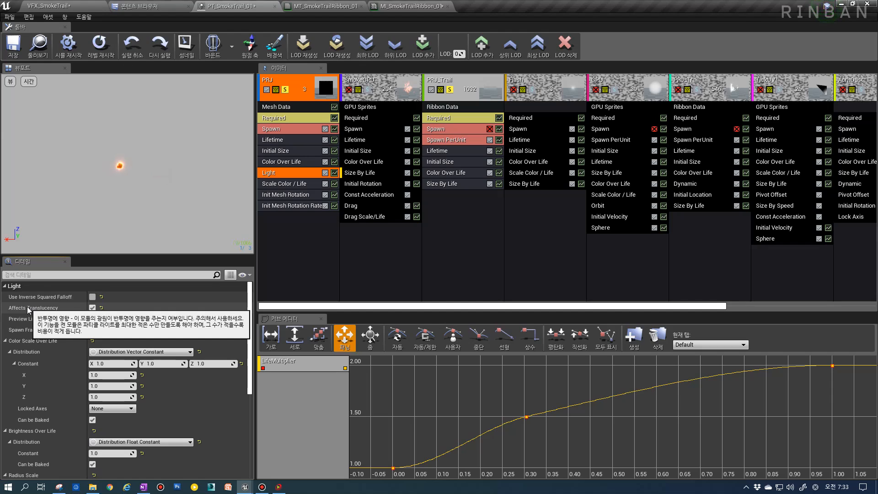
{"action": "left_click", "coordinate": [92, 308]}
{"action": "left_click", "coordinate": [91, 307]}
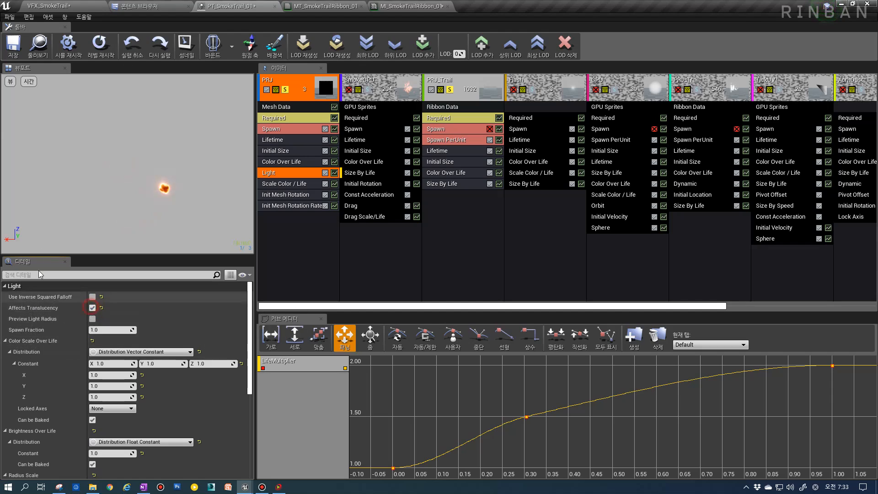
Step: Play the level, examine how the fireball's light affects the smoke trail, and stop playing
{"action": "left_click", "coordinate": [48, 5]}
{"action": "left_click", "coordinate": [425, 45]}
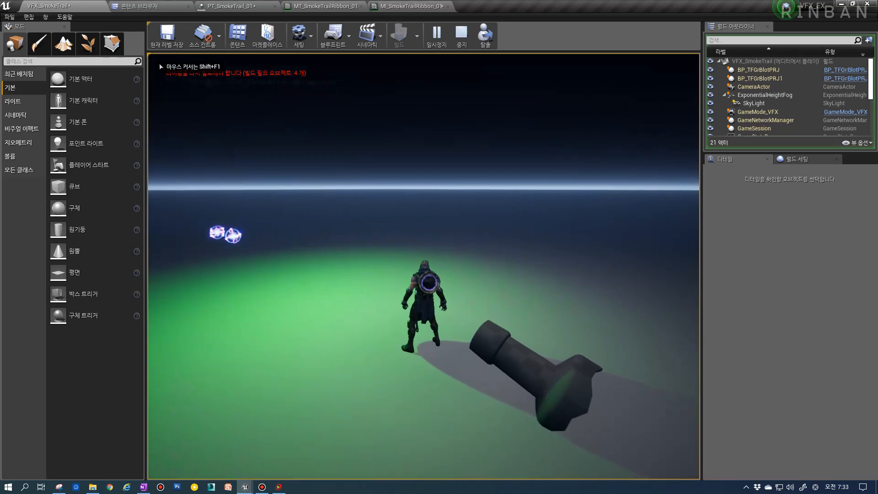
{"action": "left_click", "coordinate": [423, 267]}
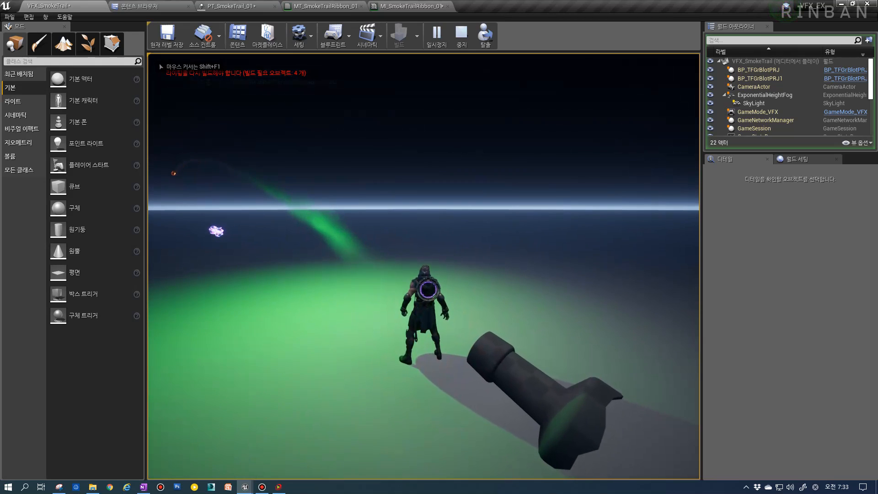
{"action": "left_click", "coordinate": [423, 267]}
{"action": "key", "text": "w"}
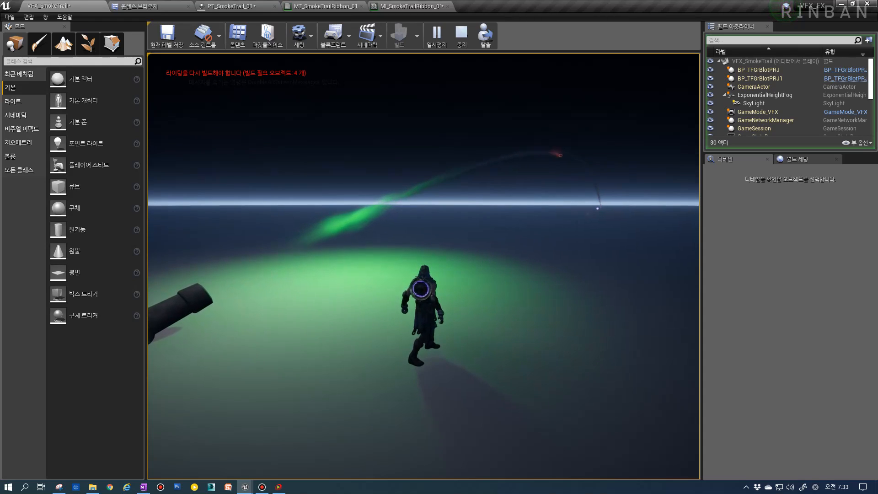
{"action": "key", "text": "Escape"}
Step: Turn off solo for the PRJ_Trail and PRJ emitters in PT_SmokeTrail_01
{"action": "left_click", "coordinate": [255, 5]}
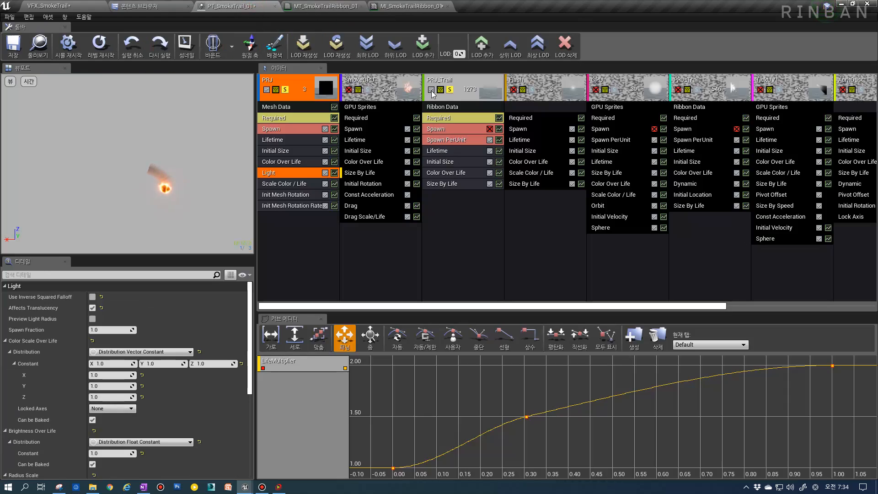
{"action": "left_click", "coordinate": [431, 90]}
{"action": "left_click", "coordinate": [284, 90]}
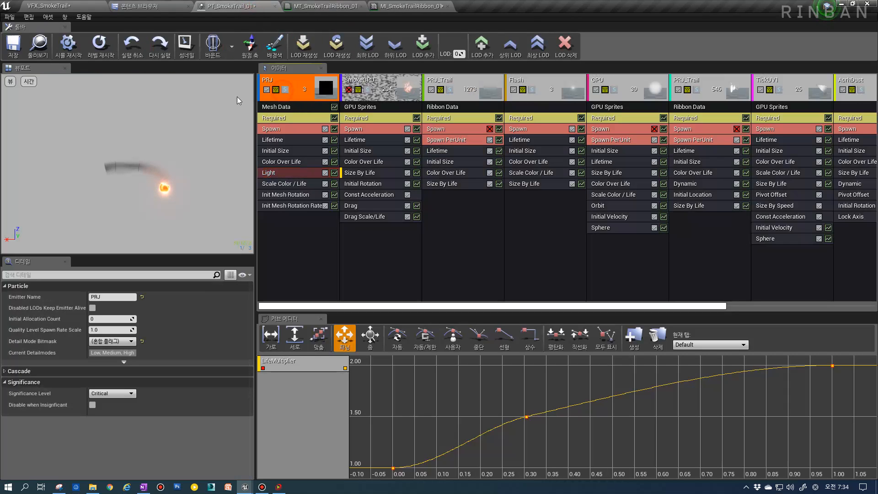
Step: Play the level with all emitters active, examine the projectile's smoke trail from the side, and stop playing
{"action": "left_click", "coordinate": [26, 4]}
{"action": "left_click", "coordinate": [430, 34]}
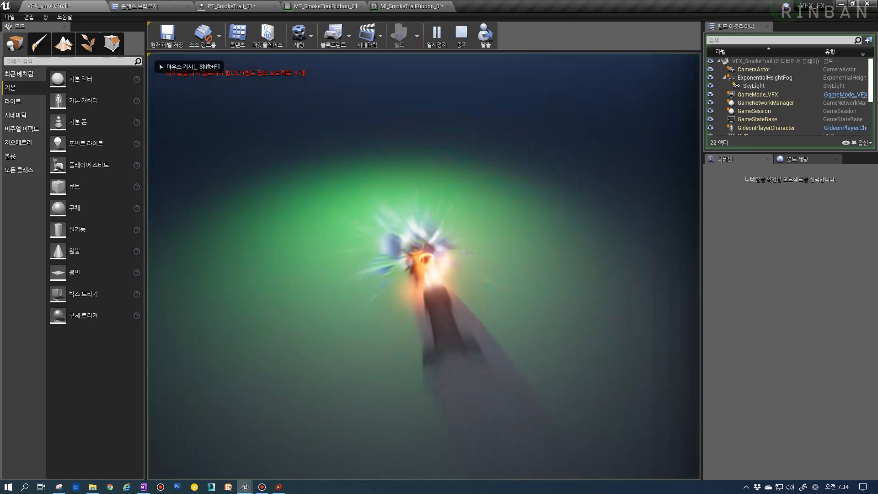
{"action": "key", "text": "d"}
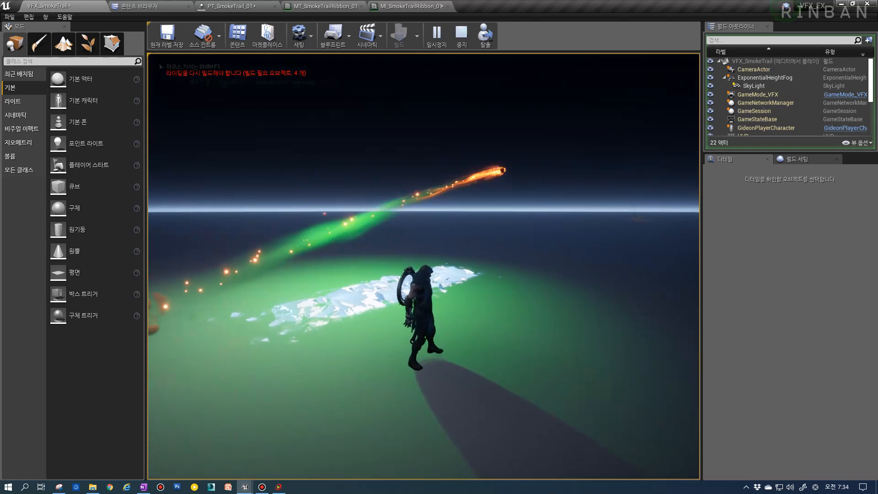
{"action": "key", "text": "w"}
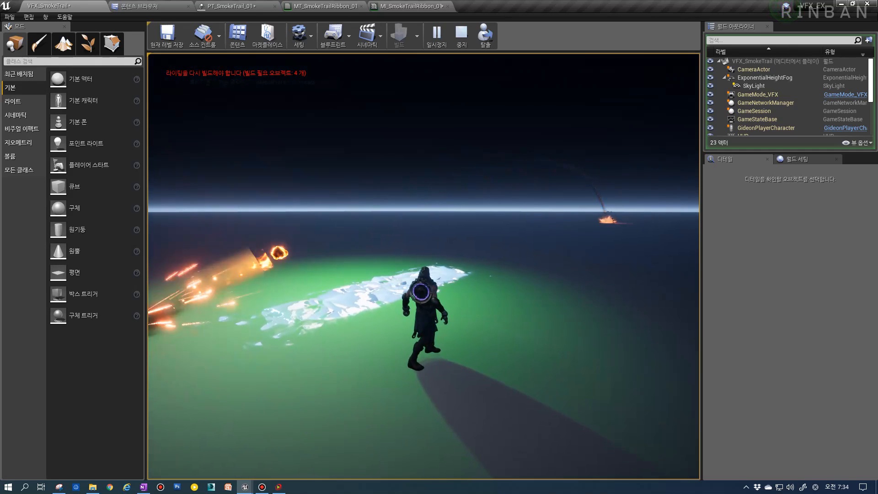
{"action": "key", "text": "Escape"}
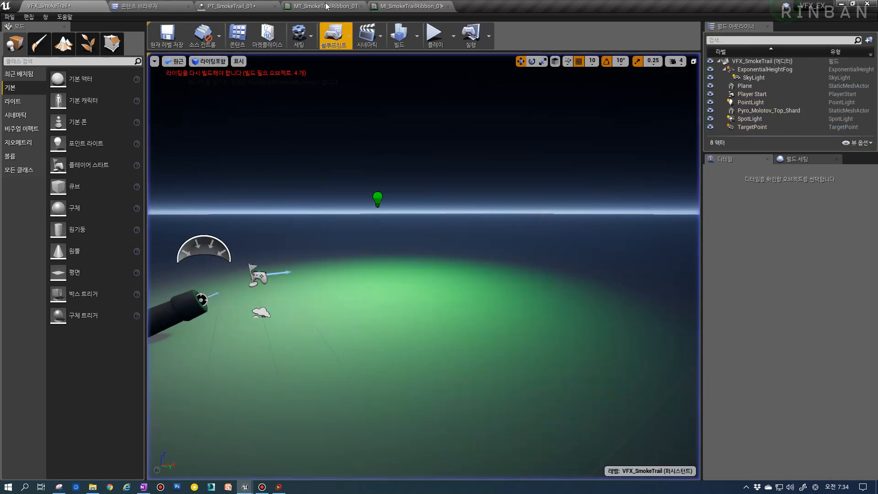
Step: Enable Preview Light Radius in the Light module of the PRJ emitter in PT_SmokeTrail_01
{"action": "left_click", "coordinate": [325, 6]}
{"action": "left_click", "coordinate": [413, 4]}
{"action": "left_click", "coordinate": [232, 3]}
{"action": "left_click", "coordinate": [278, 172]}
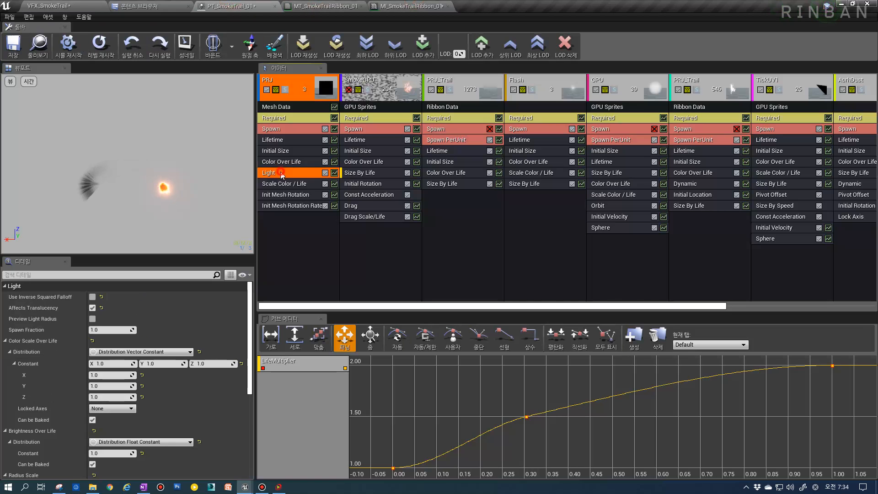
{"action": "left_click", "coordinate": [92, 319]}
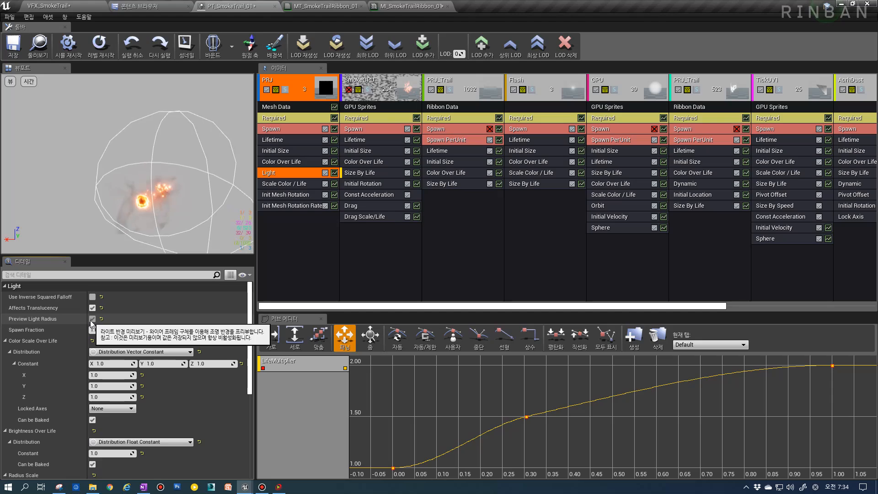
Step: Set the Radius Scale constant of the PRJ emitter's Light module to 1500
{"action": "scroll", "coordinate": [118, 366], "scroll_direction": "down", "scroll_amount": 5}
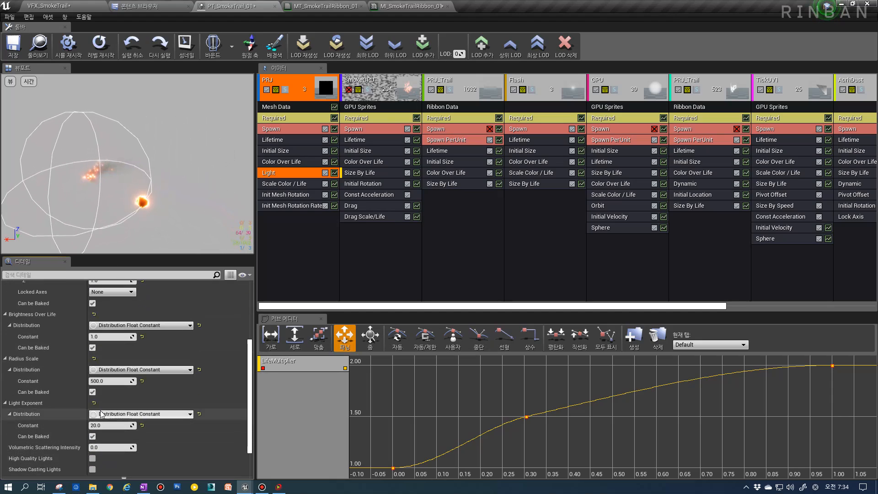
{"action": "left_click", "coordinate": [101, 381]}
{"action": "left_click_drag", "start_coordinate": [94, 381], "coordinate": [91, 381]}
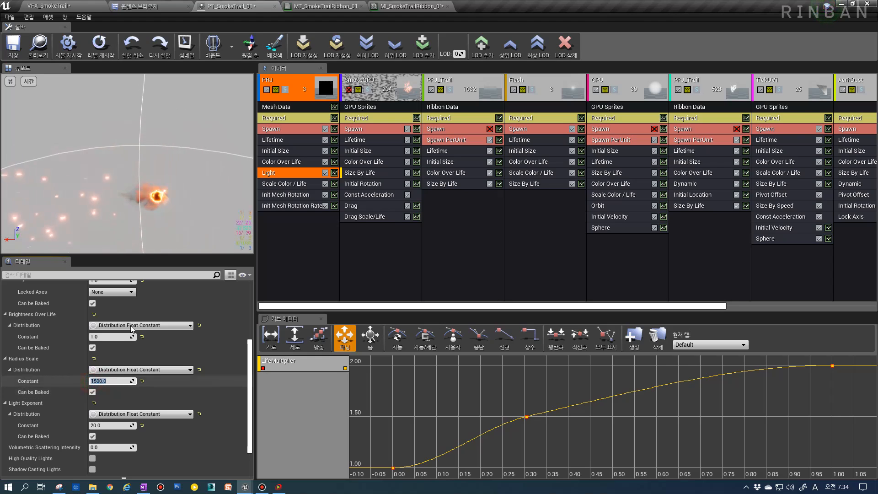
Step: Play the VFX_SmokeTrail level and examine how the fireball's enlarged light radius affects the smoke trail
{"action": "left_click", "coordinate": [48, 5]}
{"action": "key", "text": "alt+p"}
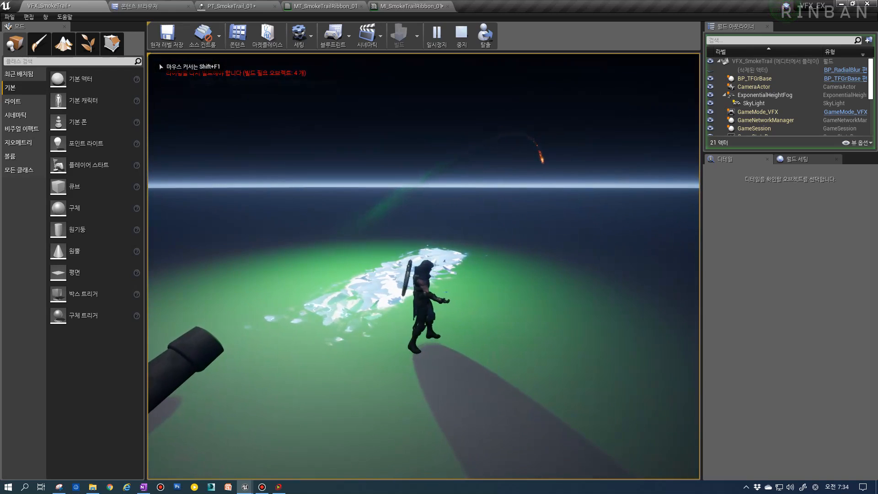
{"action": "key", "text": "shift+F1"}
Step: Solo the PRJ_Trail and PRJ emitters in PT_SmokeTrail_01, examine the isolated trail in the running level, and stop playing
{"action": "left_click", "coordinate": [319, 7]}
{"action": "left_click", "coordinate": [231, 6]}
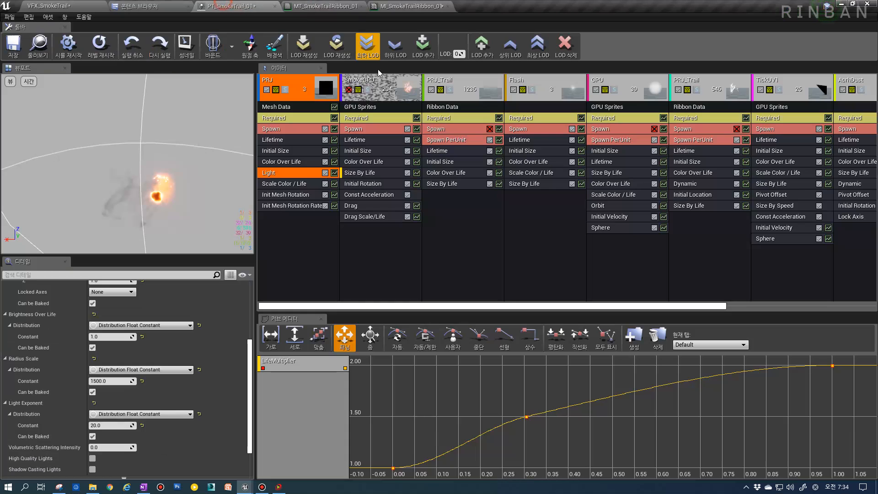
{"action": "left_click", "coordinate": [450, 90]}
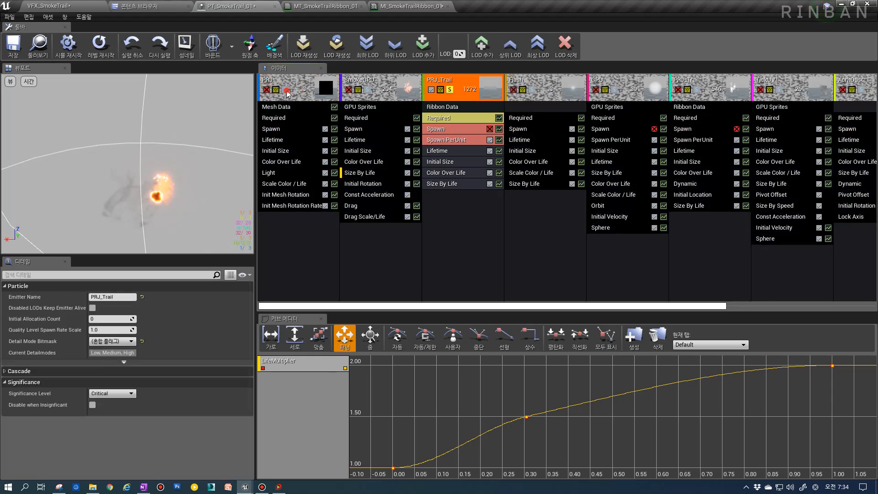
{"action": "left_click", "coordinate": [36, 5]}
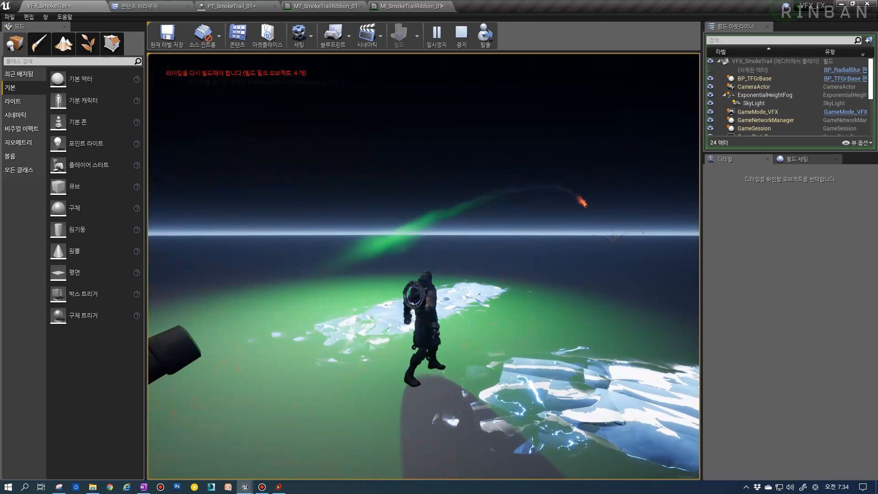
{"action": "key", "text": "Escape"}
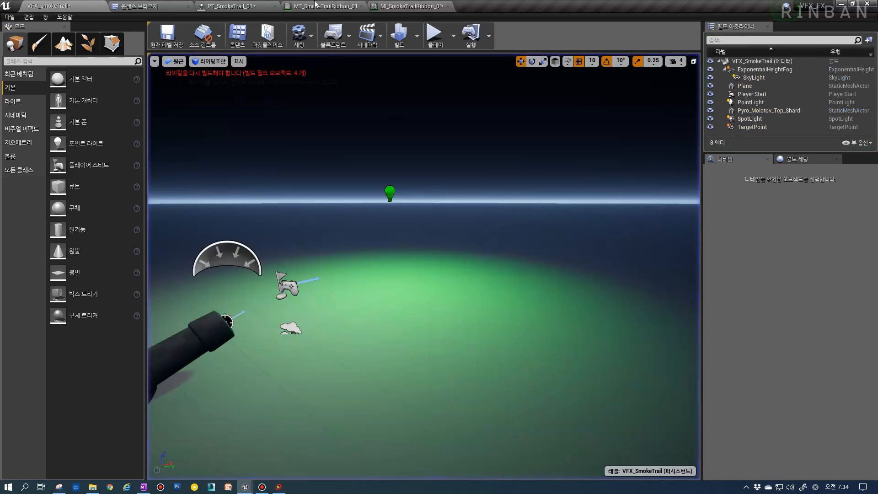
Step: Disable Affects Translucency in the PRJ emitter's Light module and review its remaining light settings
{"action": "left_click", "coordinate": [317, 5]}
{"action": "left_click", "coordinate": [233, 7]}
{"action": "left_click", "coordinate": [277, 176]}
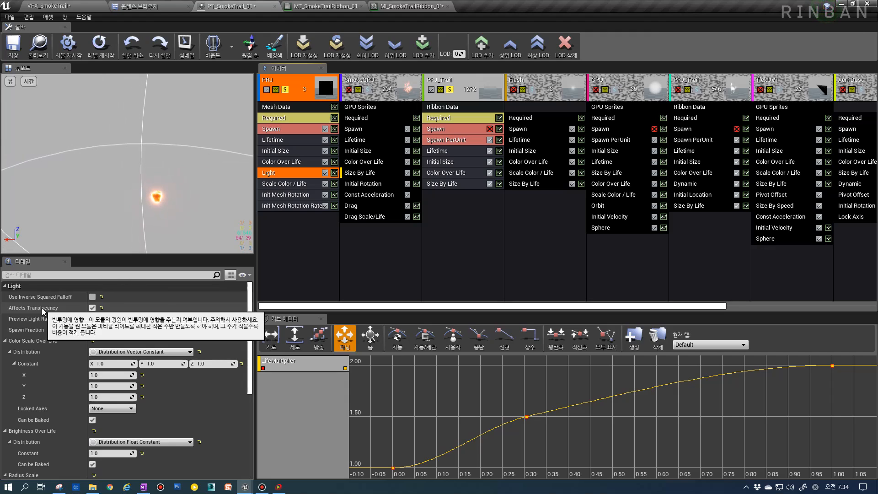
{"action": "left_click", "coordinate": [92, 307]}
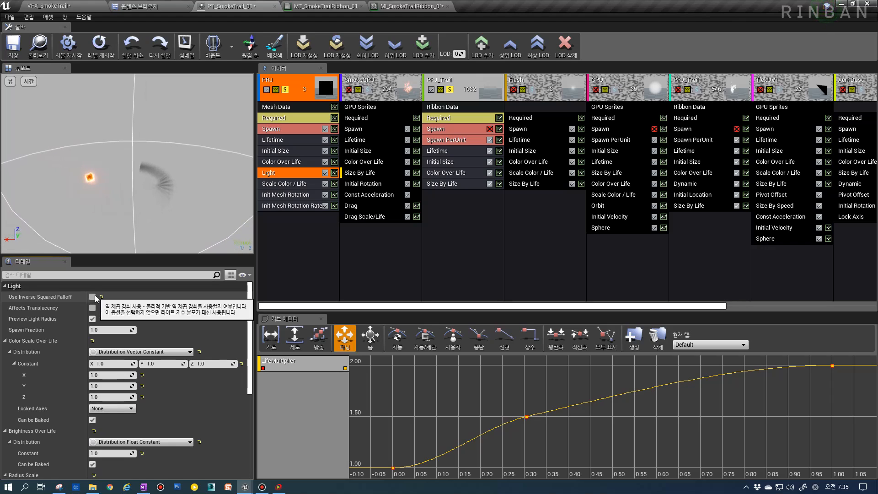
{"action": "scroll", "coordinate": [102, 374], "scroll_direction": "down", "scroll_amount": 3}
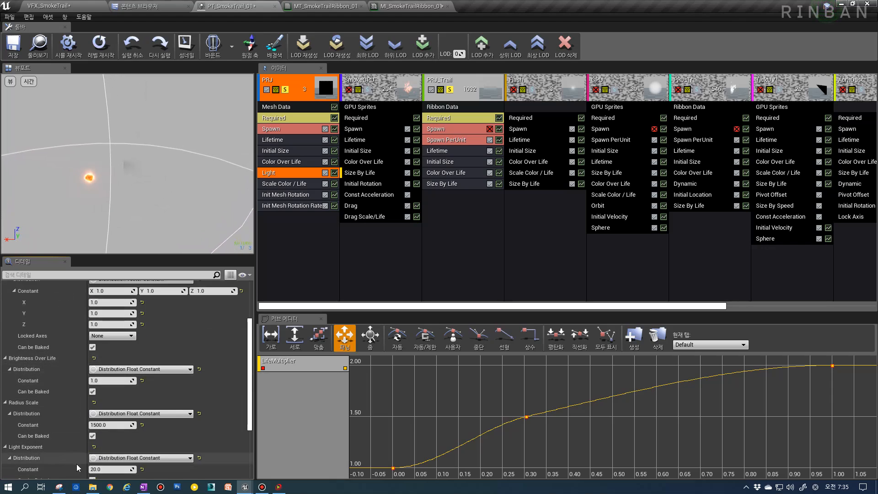
{"action": "scroll", "coordinate": [76, 463], "scroll_direction": "up", "scroll_amount": 3}
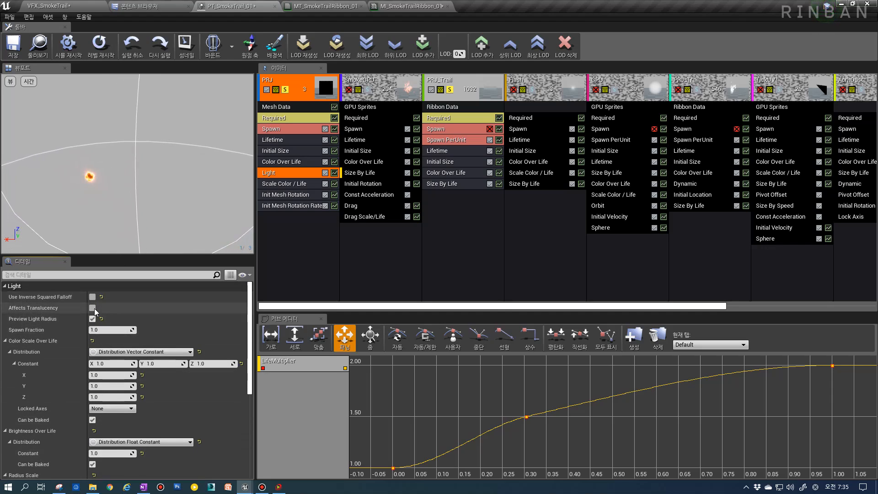
{"action": "mouse_move", "coordinate": [42, 307]}
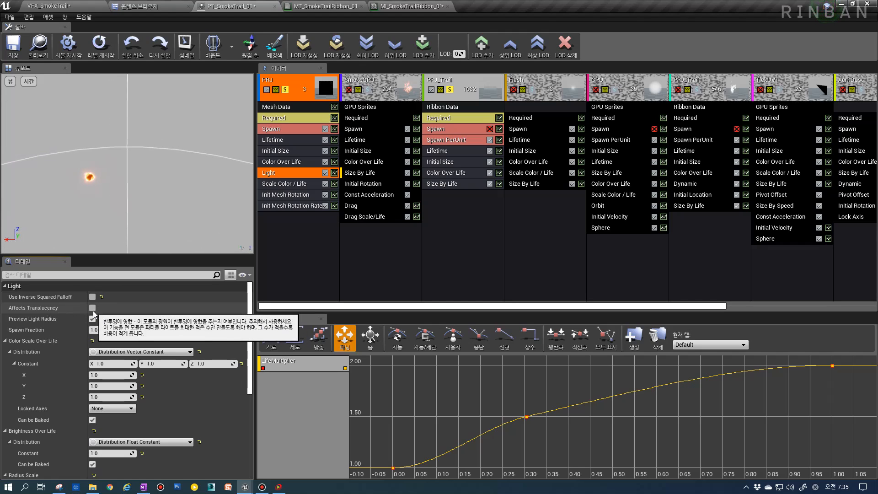
Step: Set the PRJ light's Radius Scale constant to 500 and turn off solo for the PRJ_Trail and PRJ emitters
{"action": "scroll", "coordinate": [124, 366], "scroll_direction": "down", "scroll_amount": 5}
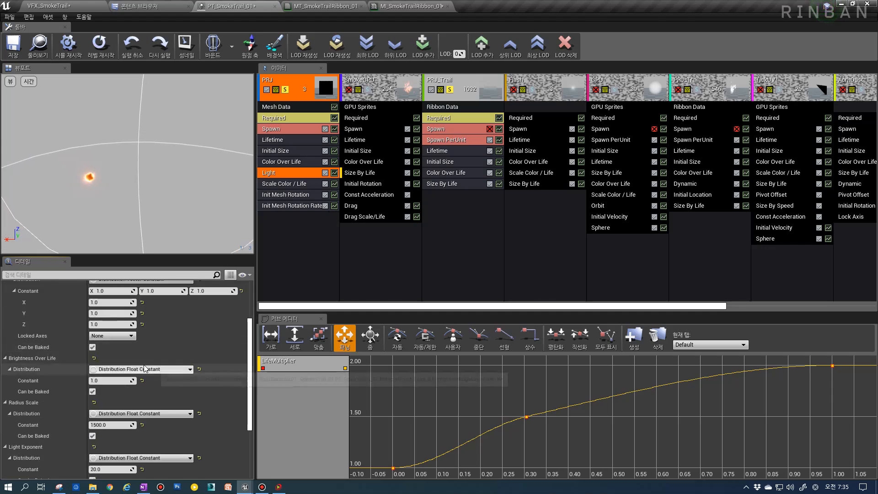
{"action": "left_click", "coordinate": [120, 366]}
{"action": "type", "text": "500"}
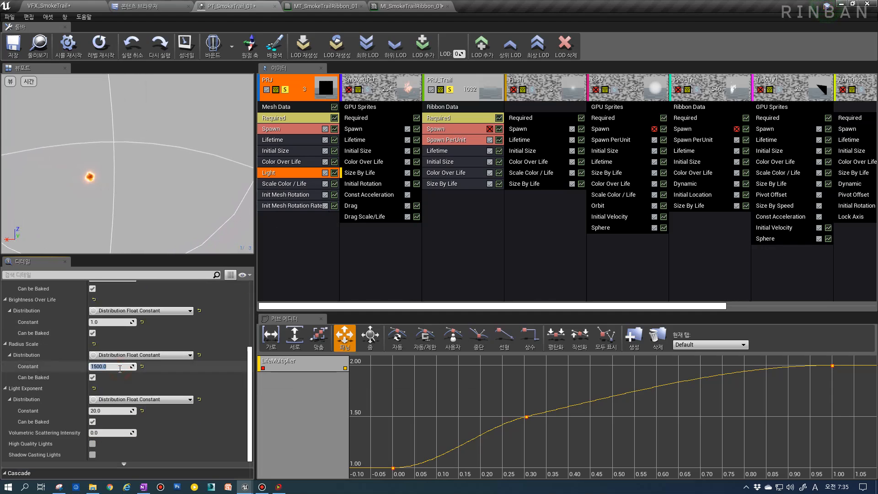
{"action": "key", "text": "Return"}
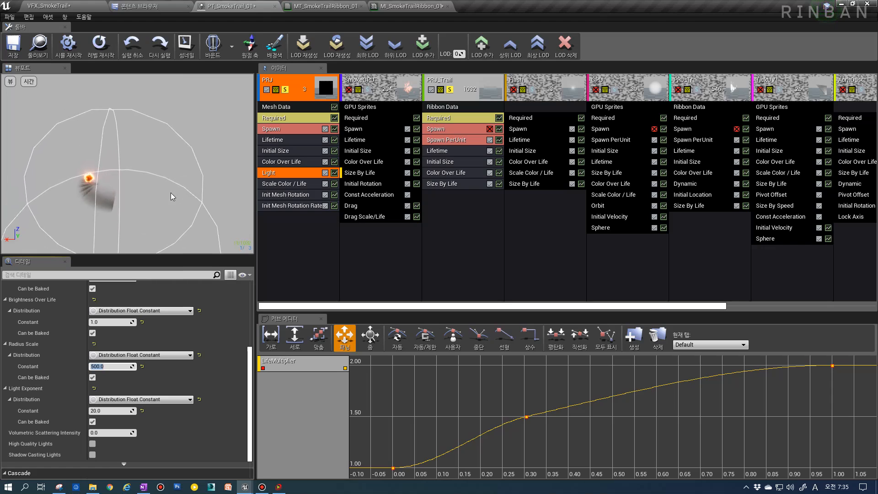
{"action": "left_click", "coordinate": [453, 93]}
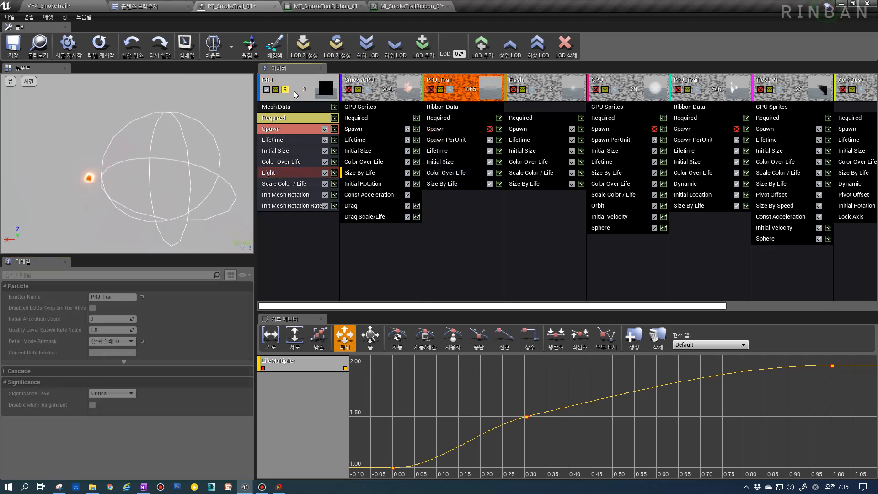
{"action": "left_click", "coordinate": [285, 92]}
Step: In the MT_SmokeTrailRibbon_01 graph, move the TX_Line node down and left and the Particle Color node left beside it
{"action": "left_click", "coordinate": [315, 6]}
{"action": "scroll", "coordinate": [441, 160], "scroll_direction": "down", "scroll_amount": 3}
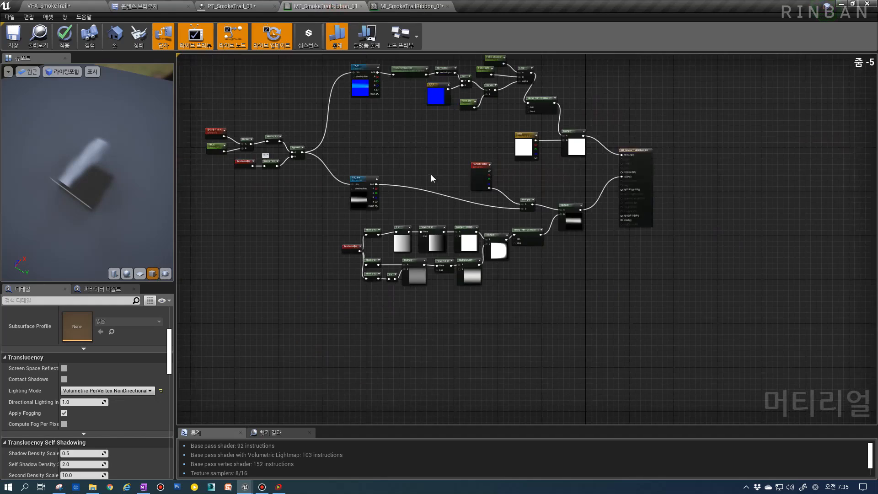
{"action": "right_click_drag", "start_coordinate": [431, 177], "coordinate": [383, 223]}
{"action": "scroll", "coordinate": [383, 223], "scroll_direction": "up", "scroll_amount": 3}
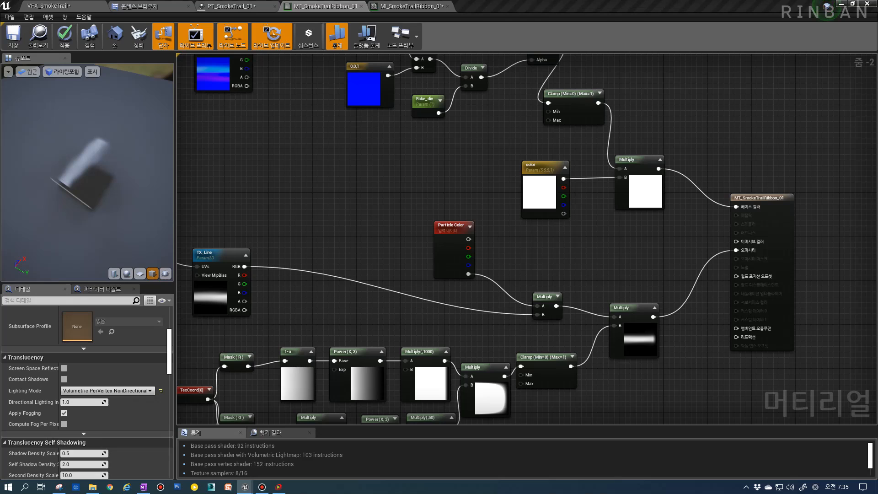
{"action": "mouse_move", "coordinate": [419, 285]}
{"action": "right_mouse_down"}
{"action": "mouse_move", "coordinate": [494, 284]}
{"action": "mouse_move", "coordinate": [426, 273]}
{"action": "right_mouse_up"}
{"action": "scroll", "coordinate": [405, 290], "scroll_direction": "down", "scroll_amount": 1}
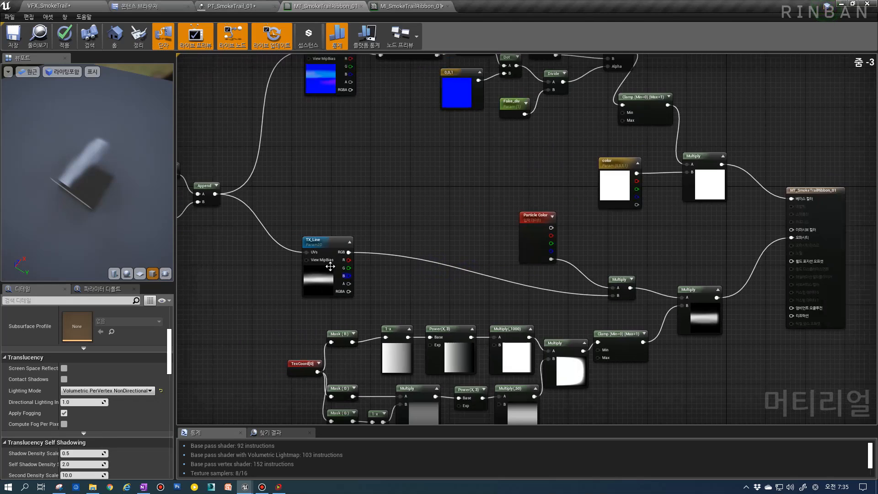
{"action": "left_click_drag", "start_coordinate": [323, 273], "coordinate": [268, 312]}
{"action": "left_click_drag", "start_coordinate": [525, 241], "coordinate": [539, 276]}
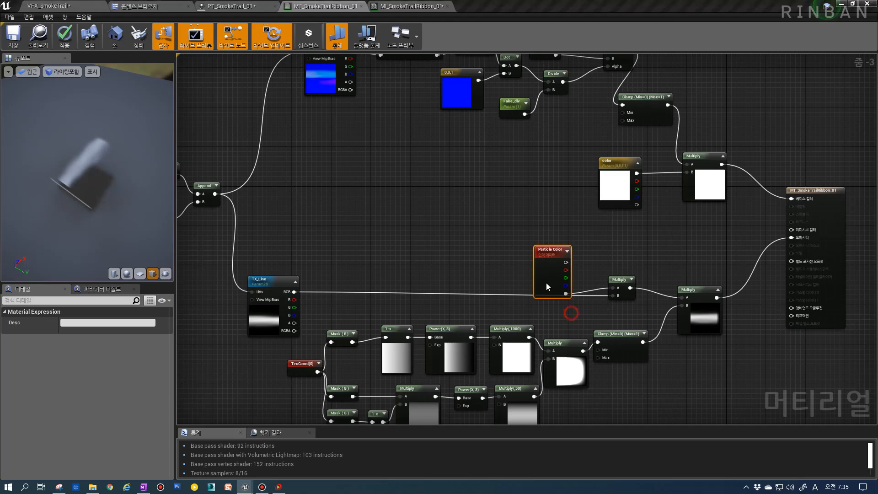
{"action": "left_click_drag", "start_coordinate": [547, 286], "coordinate": [364, 282]}
Step: Move the TexCoord node away from its masks and shift the Particle Color node right to free space above the mask chain
{"action": "right_click_drag", "start_coordinate": [456, 249], "coordinate": [560, 165]}
{"action": "scroll", "coordinate": [525, 264], "scroll_direction": "up", "scroll_amount": 2}
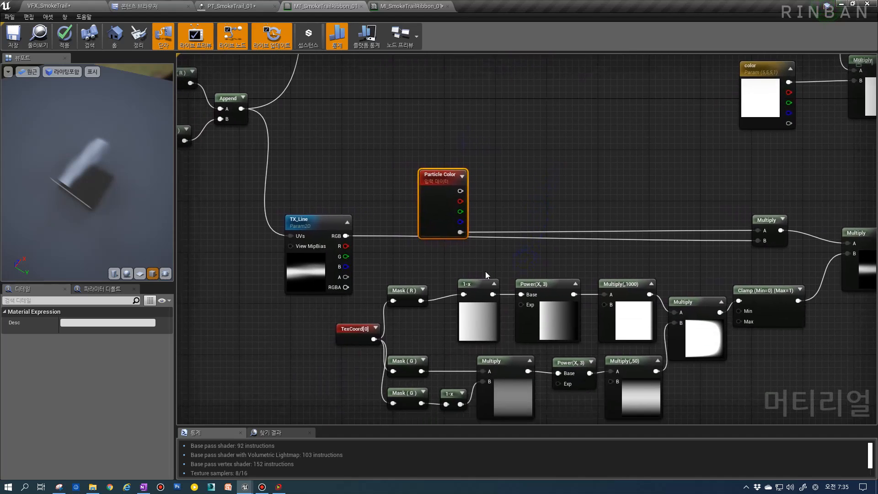
{"action": "right_click_drag", "start_coordinate": [484, 270], "coordinate": [489, 232]}
{"action": "left_click_drag", "start_coordinate": [359, 297], "coordinate": [308, 304]}
{"action": "right_click_drag", "start_coordinate": [394, 284], "coordinate": [400, 321]}
{"action": "scroll", "coordinate": [400, 321], "scroll_direction": "down", "scroll_amount": 2}
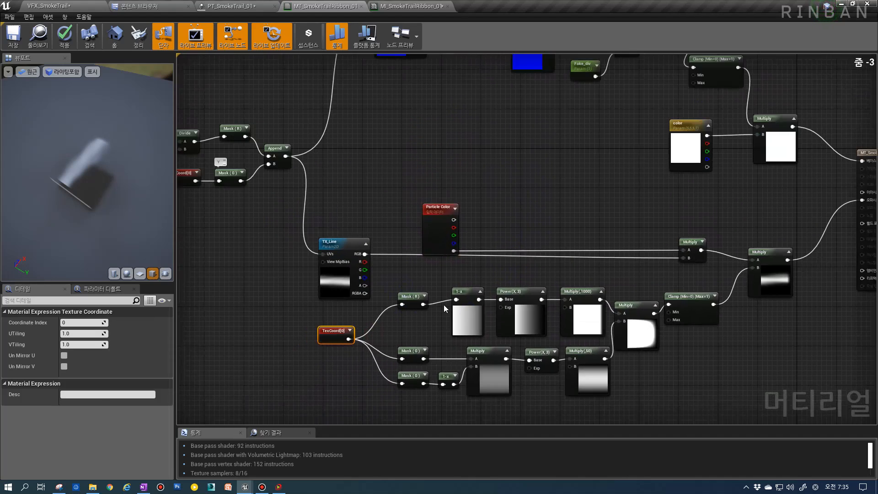
{"action": "left_click_drag", "start_coordinate": [433, 224], "coordinate": [552, 209]}
Step: Add a Power node above the mask chain, feed its Base from the 1-x output, and set its exponent to 30
{"action": "right_click_drag", "start_coordinate": [459, 277], "coordinate": [437, 316]}
{"action": "left_click", "coordinate": [449, 196]}
{"action": "left_click_drag", "start_coordinate": [457, 338], "coordinate": [451, 208]}
{"action": "scroll", "coordinate": [482, 198], "scroll_direction": "up", "scroll_amount": 3}
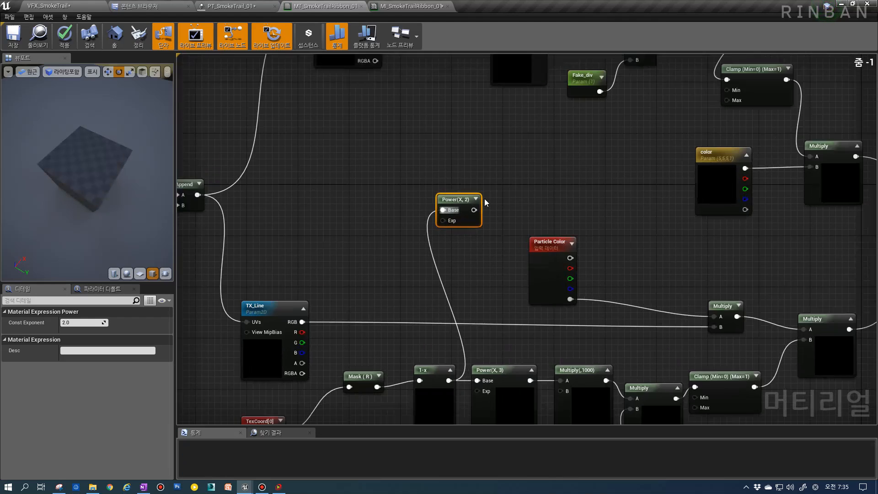
{"action": "left_click", "coordinate": [85, 323]}
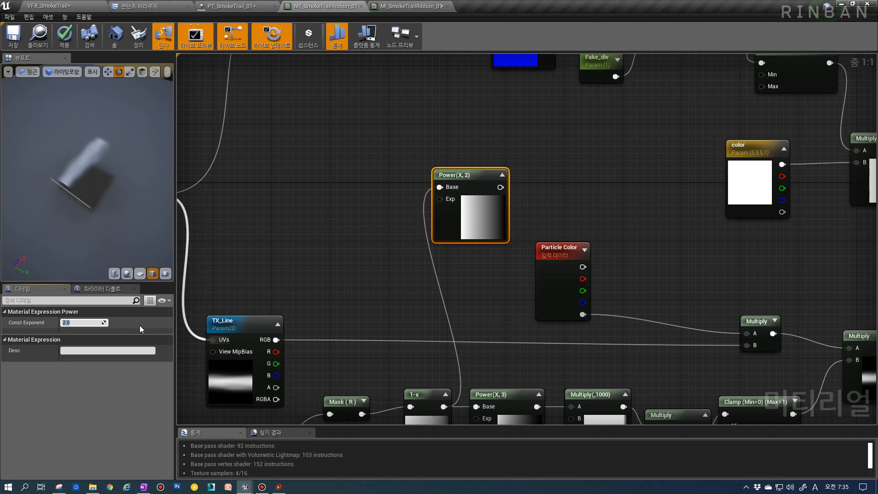
{"action": "type", "text": "30"}
{"action": "key", "text": "Return"}
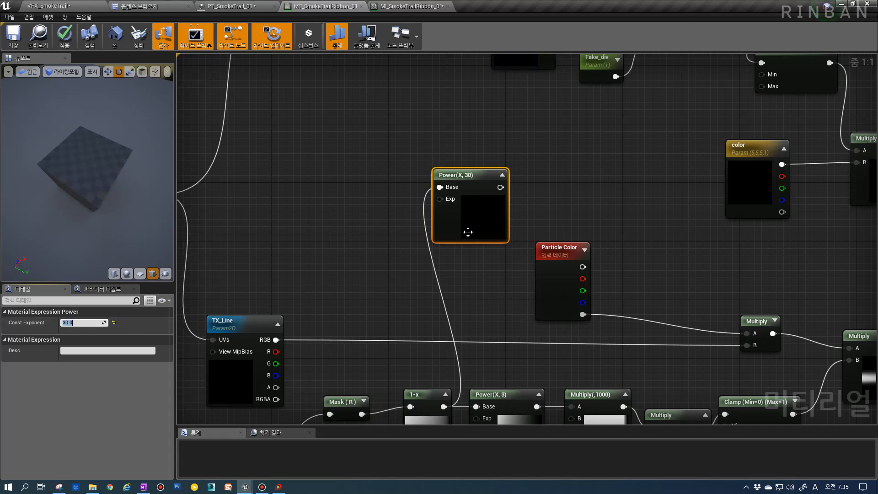
Step: Promote the new Power node's Exp input to a scalar parameter named Exp with a default value of 30
{"action": "left_click_drag", "start_coordinate": [468, 225], "coordinate": [505, 218]}
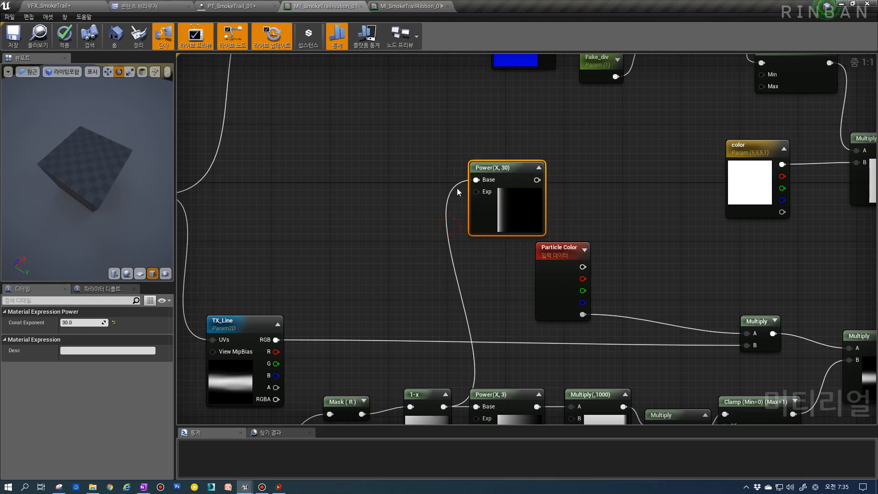
{"action": "right_click", "coordinate": [480, 193]}
{"action": "left_click", "coordinate": [503, 202]}
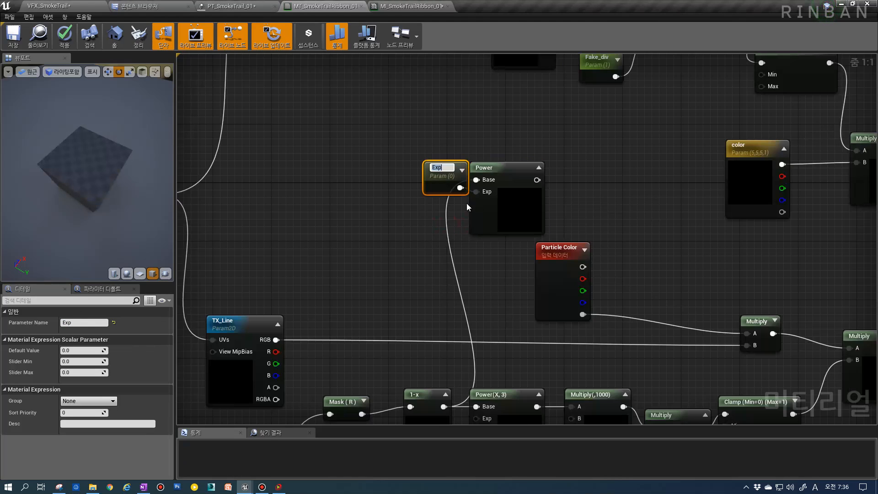
{"action": "left_click_drag", "start_coordinate": [445, 190], "coordinate": [393, 167]}
{"action": "left_click", "coordinate": [78, 350]}
{"action": "type", "text": "30"}
{"action": "key", "text": "Return"}
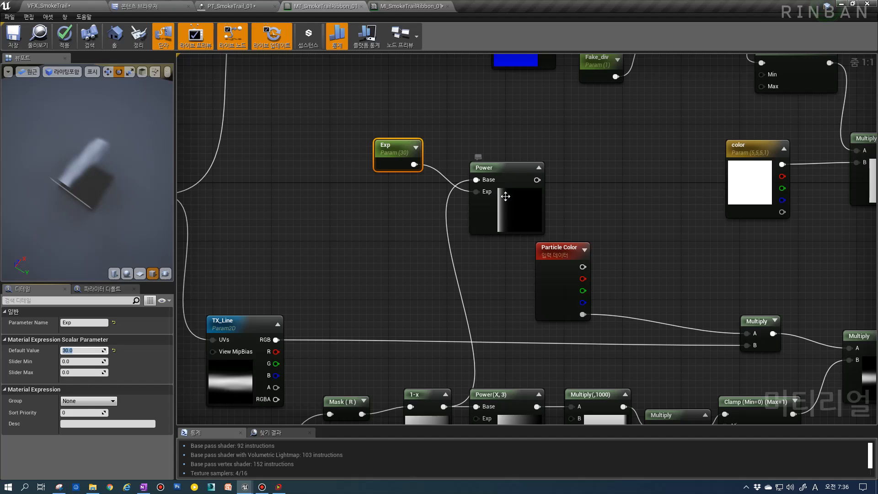
Step: Space out the Power and Particle Color nodes and give Particle Color the description R=EmisMask
{"action": "left_click_drag", "start_coordinate": [515, 215], "coordinate": [595, 189]}
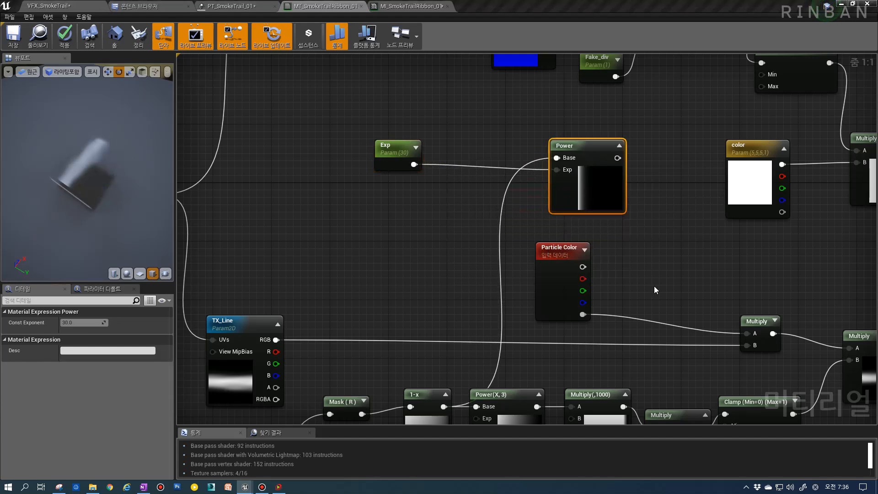
{"action": "left_click_drag", "start_coordinate": [544, 275], "coordinate": [376, 267]}
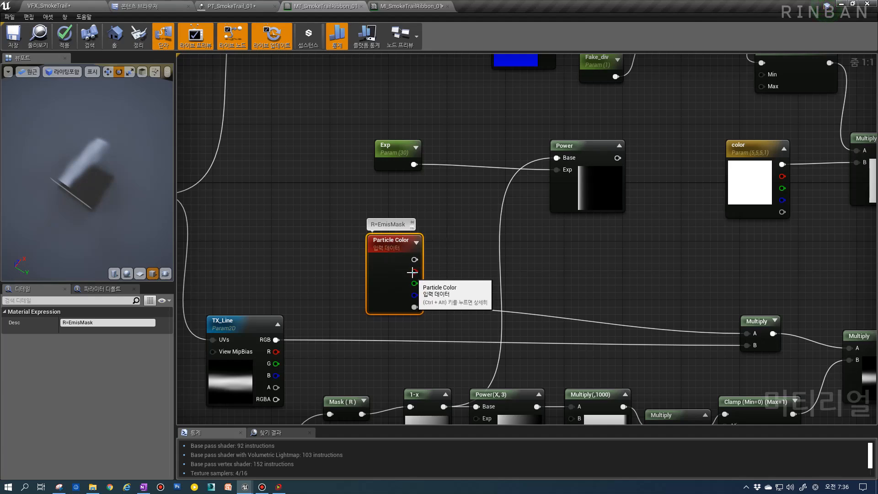
Step: Multiply the Exp parameter by Particle Color's red channel and feed the product into the Power node's exponent
{"action": "left_click_drag", "start_coordinate": [388, 147], "coordinate": [474, 172]}
{"action": "key", "text": "m"}
{"action": "left_click", "coordinate": [467, 154]}
{"action": "left_click_drag", "start_coordinate": [414, 271], "coordinate": [556, 170]}
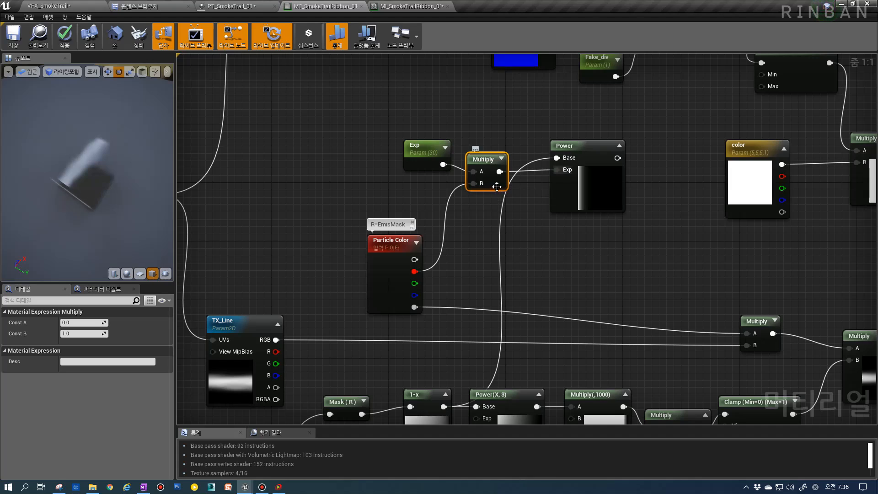
Step: Disconnect Particle Color's red channel from the B input of the Multiply node after Exp
{"action": "right_click_drag", "start_coordinate": [569, 200], "coordinate": [483, 216]}
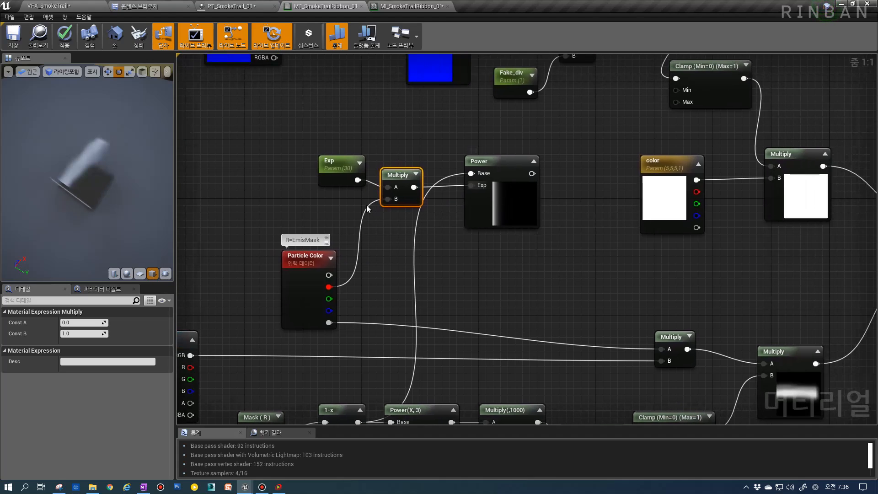
{"action": "left_click", "coordinate": [385, 199], "text": "alt"}
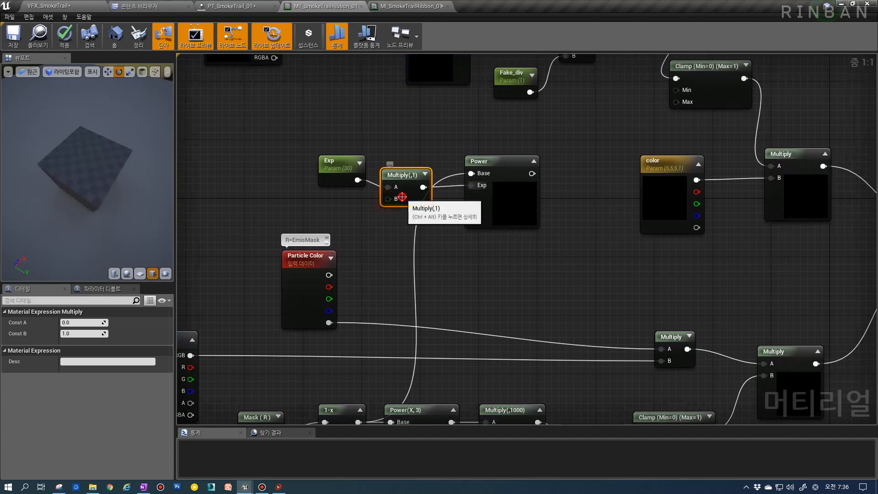
Step: Try B constants of 0.5, 0, 0.2, 0.5, 1 and 5 on the Multiply node after Exp
{"action": "left_click", "coordinate": [82, 333]}
{"action": "type", "text": "0.5"}
{"action": "key", "text": "Return"}
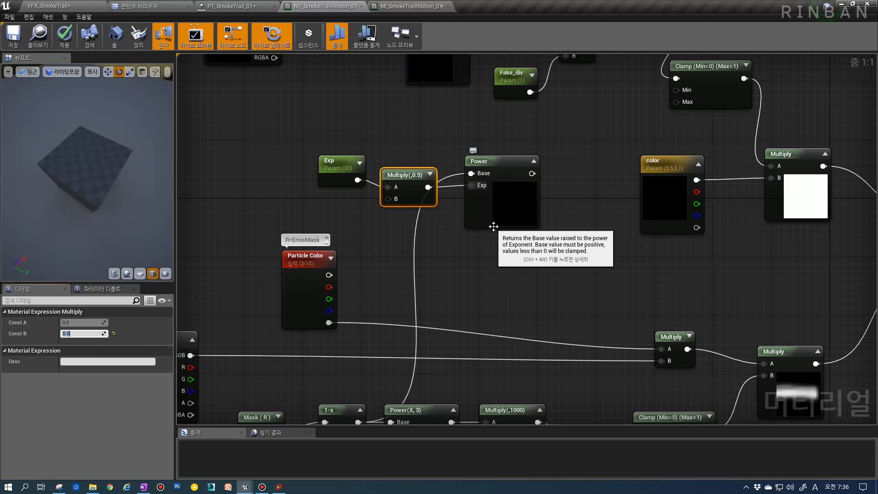
{"action": "left_click", "coordinate": [108, 333]}
{"action": "type", "text": "0"}
{"action": "key", "text": "Return"}
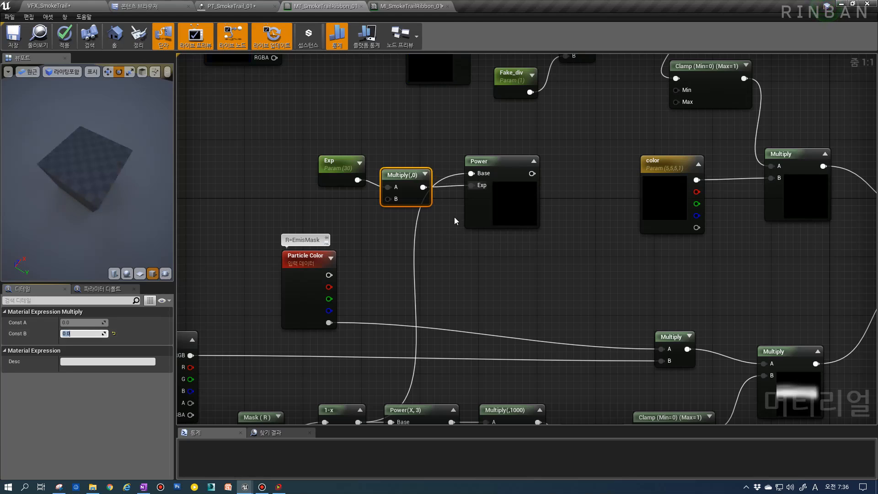
{"action": "left_click", "coordinate": [95, 333]}
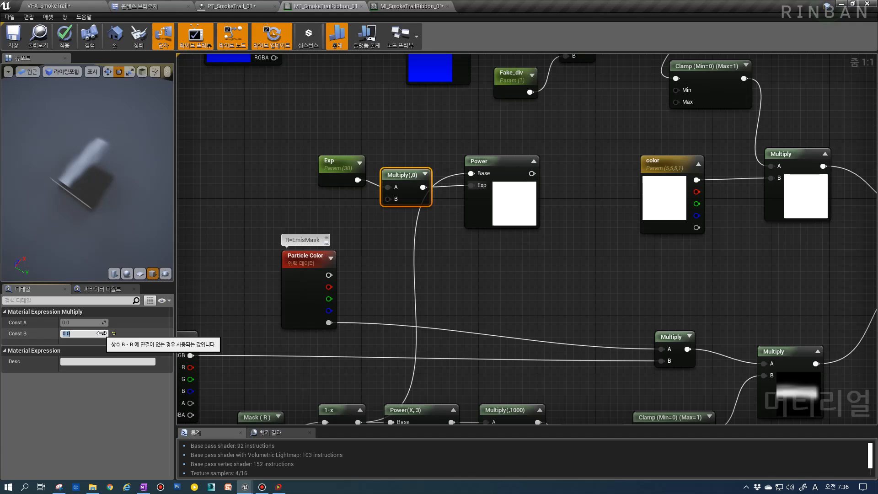
{"action": "type", "text": "0.2"}
{"action": "key", "text": "Return"}
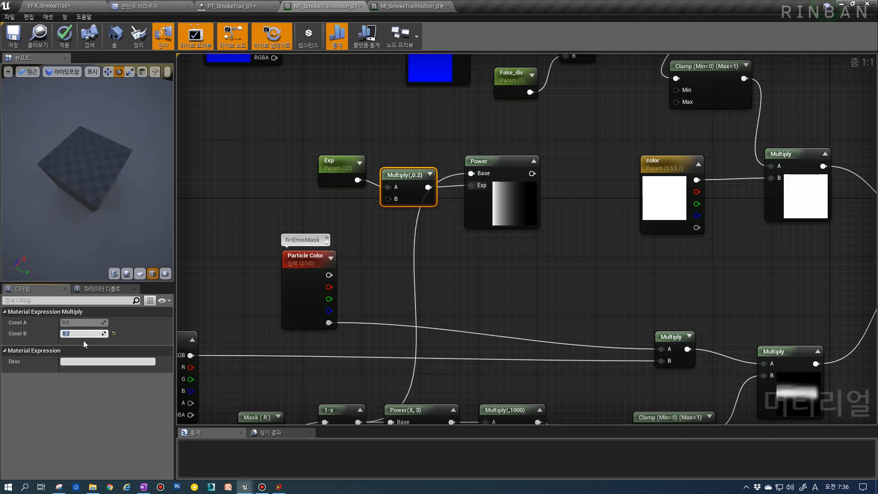
{"action": "type", "text": "0.5"}
{"action": "key", "text": "Return"}
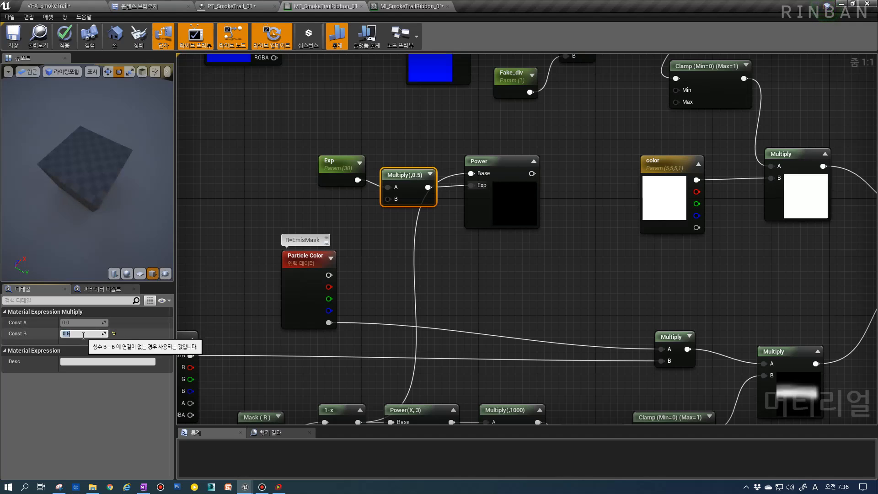
{"action": "type", "text": "1"}
{"action": "key", "text": "Return"}
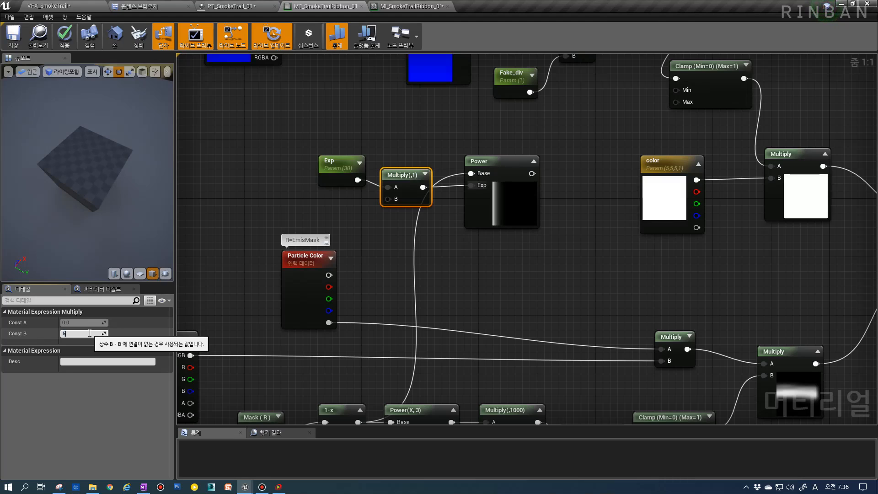
{"action": "type", "text": "5"}
{"action": "key", "text": "Return"}
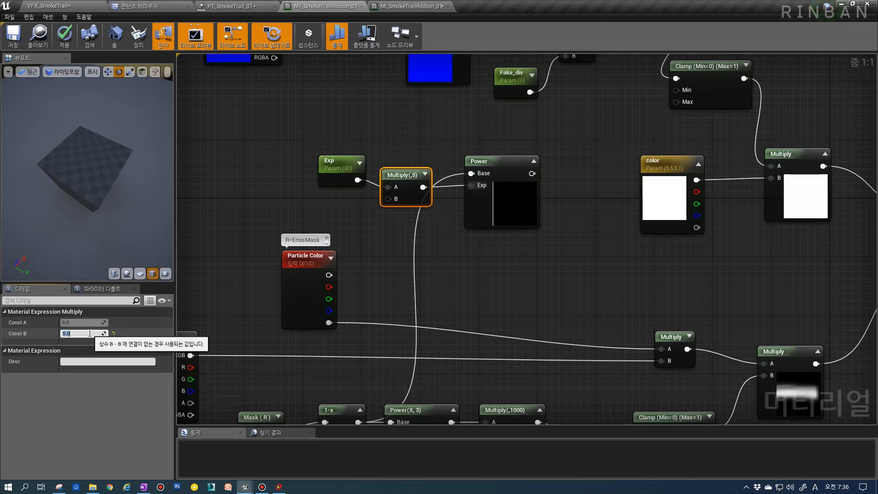
Step: Set the Multiply node's B constant to 1 and connect Particle Color's red channel to its B input
{"action": "type", "text": "1"}
{"action": "key", "text": "Return"}
{"action": "left_click_drag", "start_coordinate": [328, 286], "coordinate": [399, 198]}
Step: Move the color parameter, its Multiply node and the Clamp feeding it upward to make room in the graph
{"action": "left_click", "coordinate": [655, 226]}
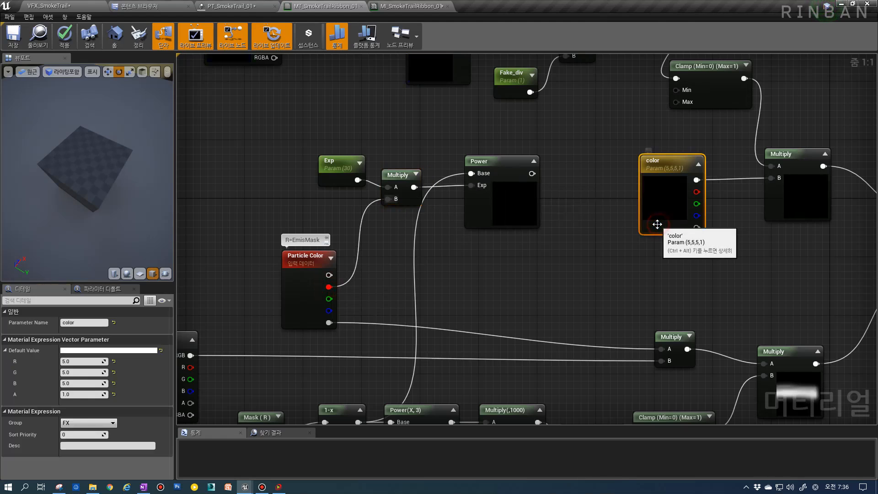
{"action": "right_click_drag", "start_coordinate": [698, 270], "coordinate": [544, 277]}
{"action": "scroll", "coordinate": [597, 251], "scroll_direction": "down", "scroll_amount": 3}
{"action": "left_click", "coordinate": [652, 219], "text": "ctrl"}
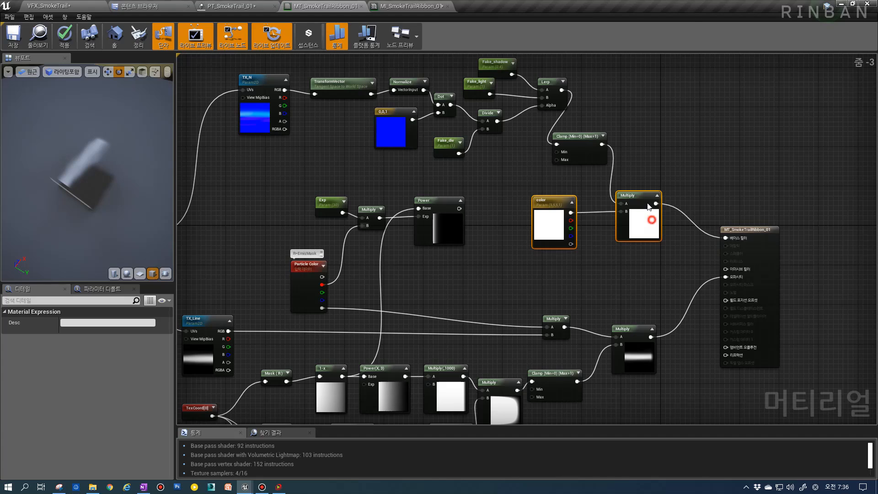
{"action": "left_click_drag", "start_coordinate": [652, 219], "coordinate": [652, 180]}
{"action": "left_click_drag", "start_coordinate": [575, 146], "coordinate": [575, 116]}
Step: Duplicate the color vector parameter, place the copy below the original and name it color_E
{"action": "left_click_drag", "start_coordinate": [525, 255], "coordinate": [565, 196]}
{"action": "key", "text": "ctrl+w"}
{"action": "left_click_drag", "start_coordinate": [568, 243], "coordinate": [539, 248]}
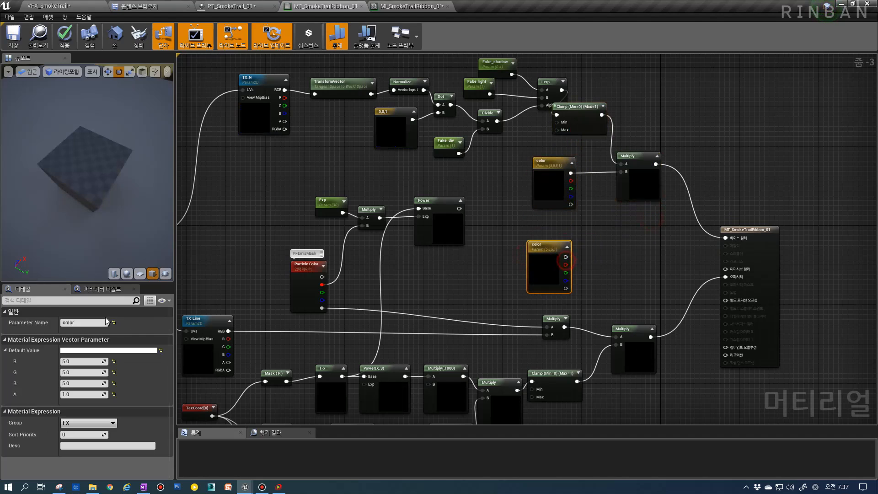
{"action": "left_click", "coordinate": [80, 322]}
{"action": "left_click", "coordinate": [97, 321]}
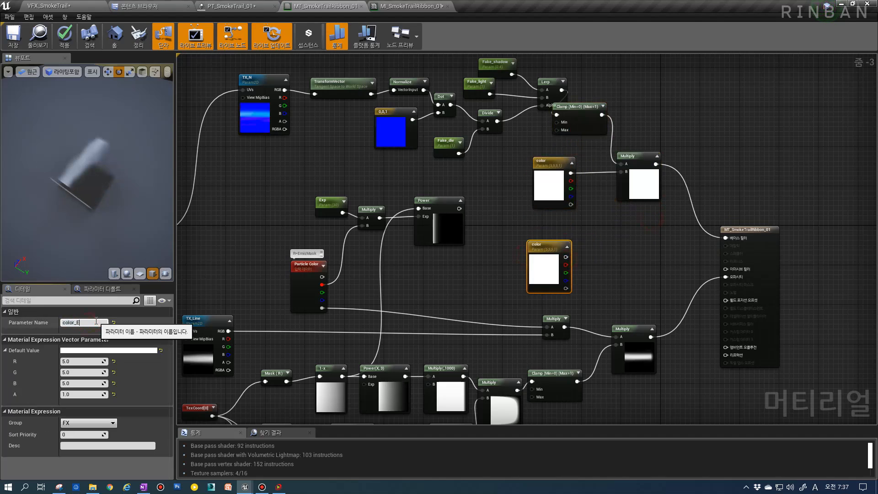
{"action": "type", "text": "_E"}
{"action": "key", "text": "Return"}
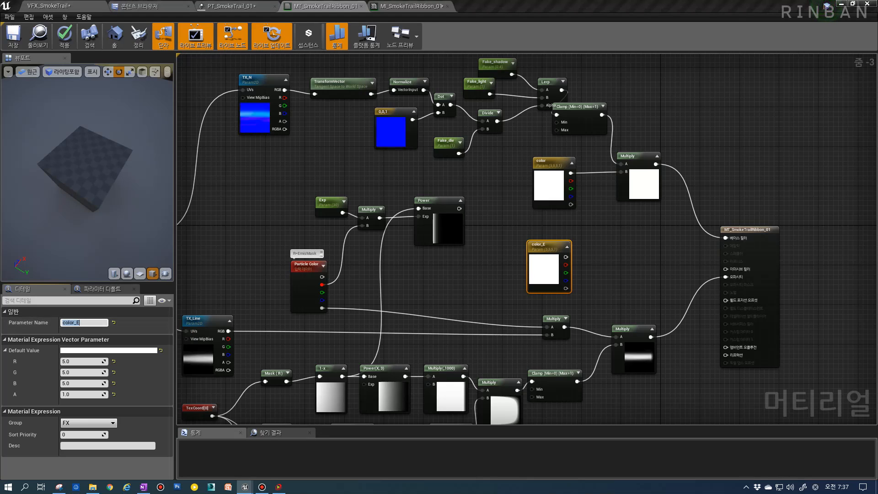
Step: Reposition the Power node, add a Clamp node on its output, and place color_E above the Clamp
{"action": "scroll", "coordinate": [561, 274], "scroll_direction": "up", "scroll_amount": 1}
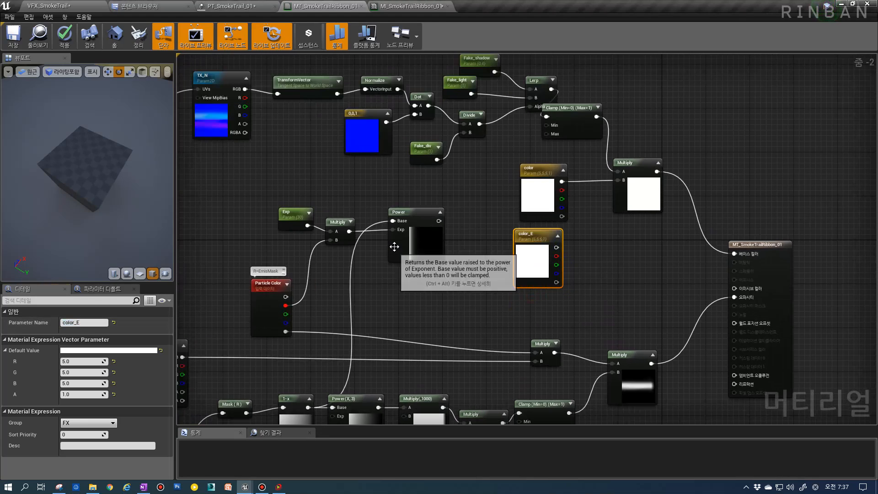
{"action": "left_click_drag", "start_coordinate": [403, 244], "coordinate": [432, 269]}
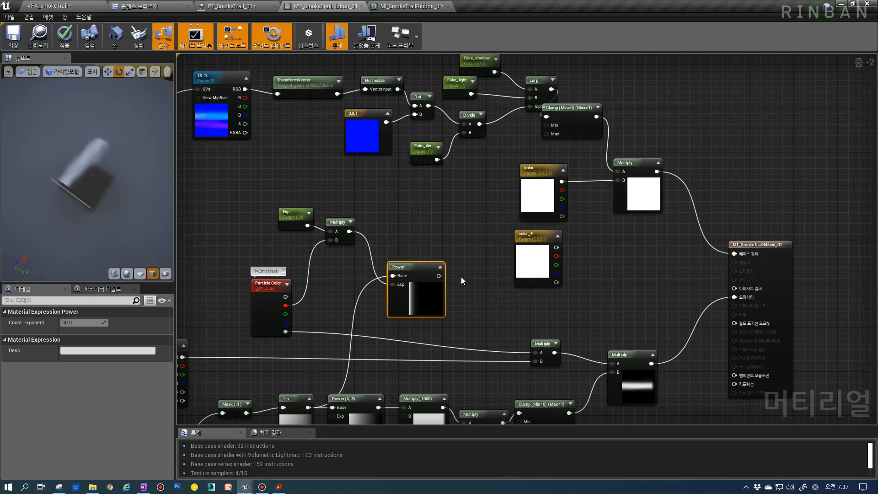
{"action": "left_click_drag", "start_coordinate": [434, 276], "coordinate": [470, 279]}
{"action": "type", "text": "cla"}
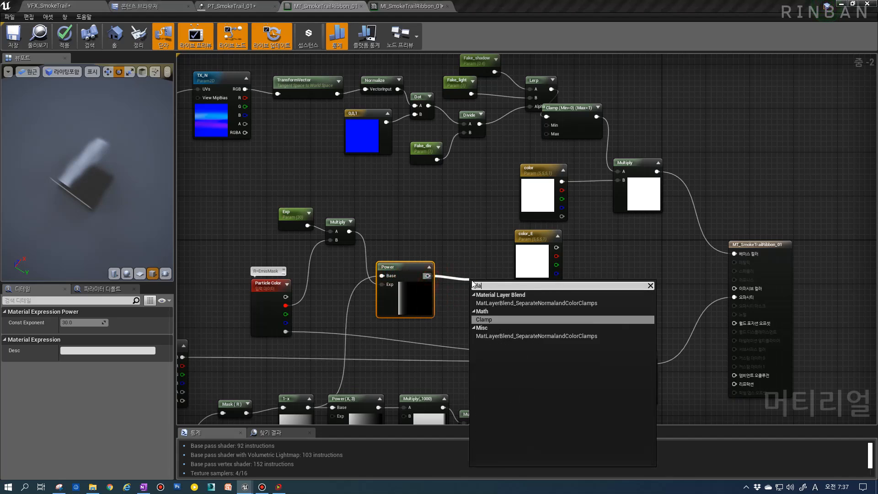
{"action": "key", "text": "Return"}
{"action": "left_click_drag", "start_coordinate": [543, 256], "coordinate": [488, 245]}
{"action": "left_click_drag", "start_coordinate": [492, 287], "coordinate": [482, 292]}
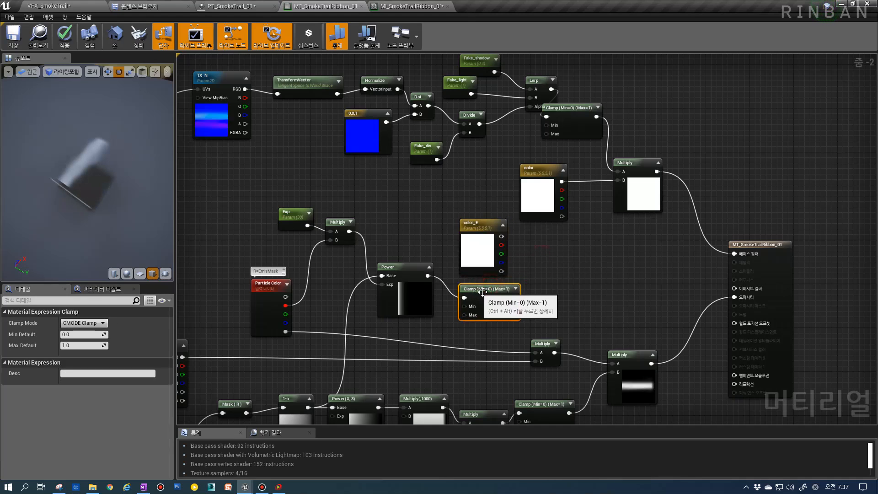
Step: Add a Multiply node beside the color_E parameter
{"action": "left_click", "coordinate": [523, 294]}
{"action": "left_click", "coordinate": [418, 290]}
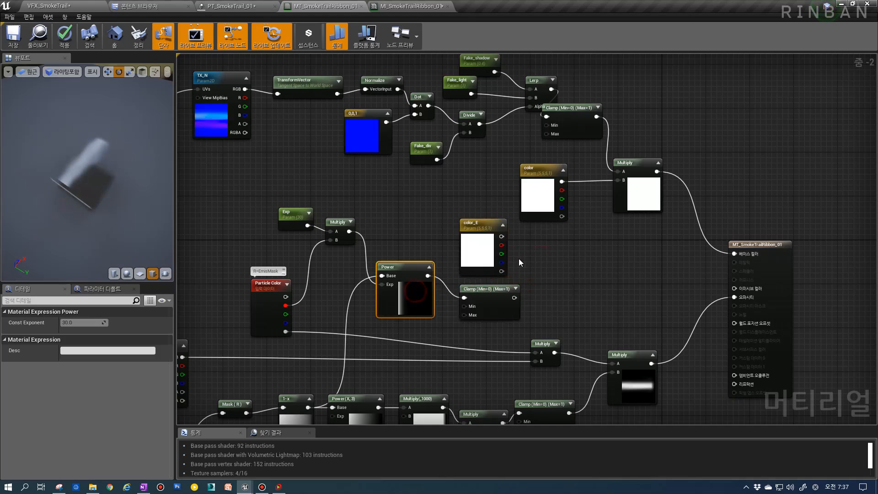
{"action": "left_click", "coordinate": [527, 236]}
Step: Set the color_E parameter's default value to R 10, G 2 and B 1
{"action": "left_click", "coordinate": [475, 247]}
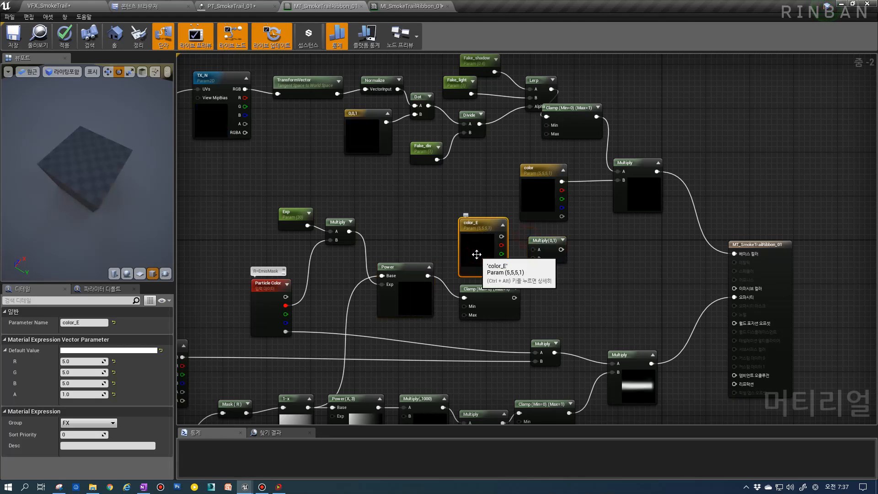
{"action": "scroll", "coordinate": [487, 253], "scroll_direction": "up", "scroll_amount": 1}
{"action": "scroll", "coordinate": [486, 253], "scroll_direction": "up", "scroll_amount": 1}
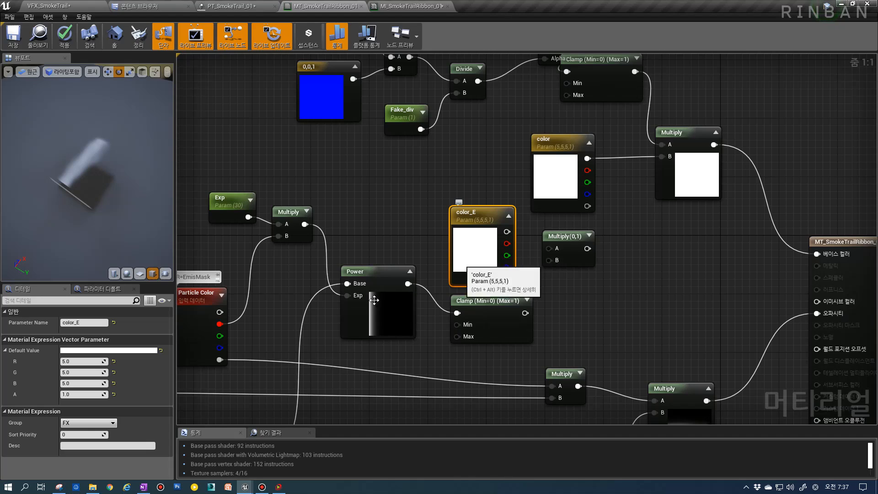
{"action": "left_click", "coordinate": [83, 361]}
{"action": "type", "text": "10"}
{"action": "left_click", "coordinate": [83, 372]}
{"action": "type", "text": "2"}
{"action": "left_click", "coordinate": [82, 383]}
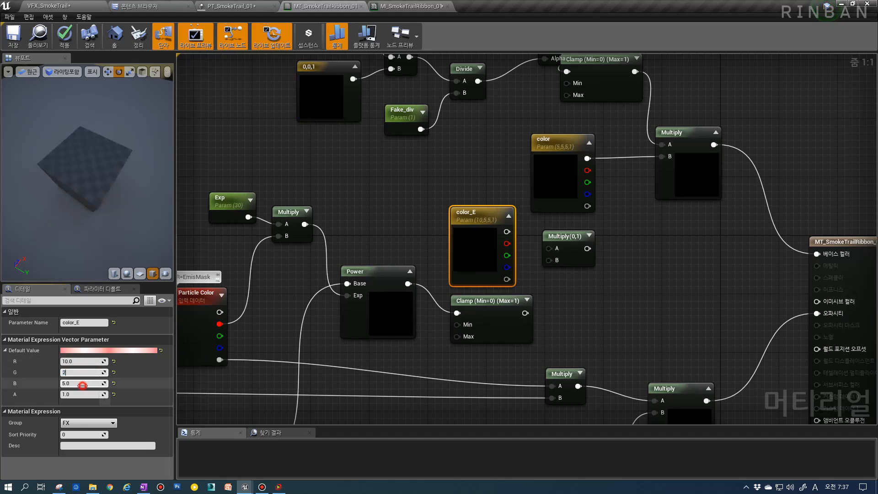
{"action": "type", "text": "1"}
{"action": "key", "text": "Return"}
Step: Multiply color_E by the Power node's Clamp output and connect the product to the material's Emissive Color input
{"action": "left_click_drag", "start_coordinate": [505, 232], "coordinate": [534, 247]}
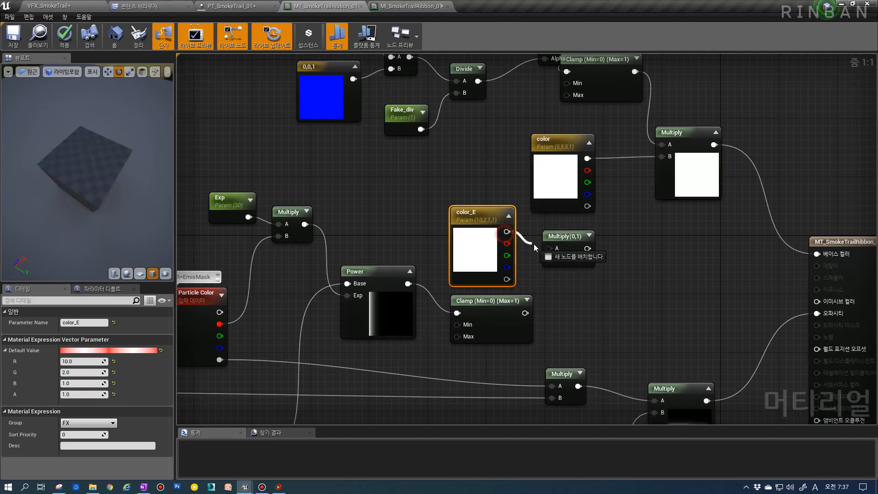
{"action": "left_click", "coordinate": [531, 313]}
{"action": "left_click_drag", "start_coordinate": [525, 313], "coordinate": [817, 300]}
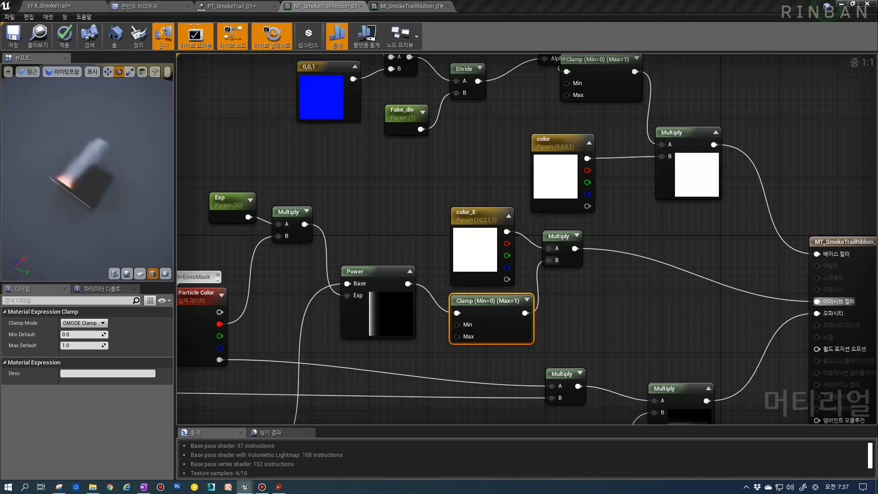
Step: Switch the material preview to the plane shape, rotate it to check the emissive glow, and save the material
{"action": "left_click_drag", "start_coordinate": [75, 147], "coordinate": [112, 103]}
{"action": "left_click", "coordinate": [140, 274]}
{"action": "left_click_drag", "start_coordinate": [118, 201], "coordinate": [67, 193]}
{"action": "key", "text": "ctrl+s"}
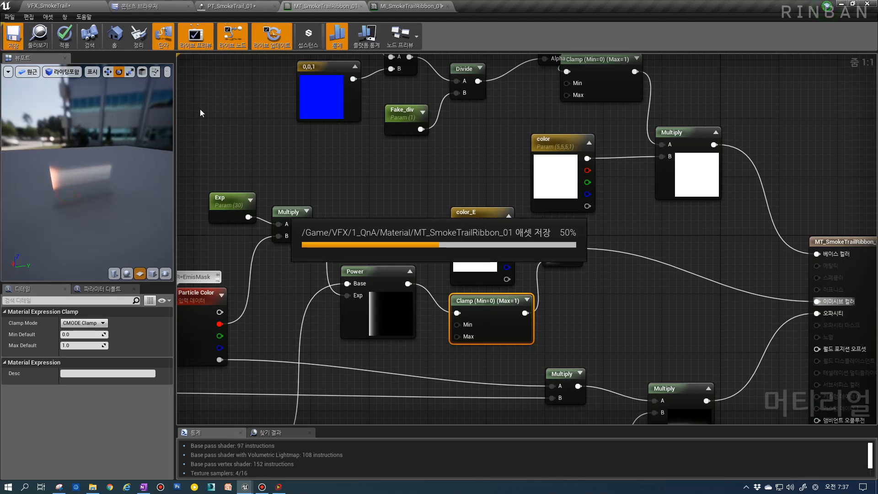
Step: Switch to the PT_SmokeTrail_01 particle system and solo the first PRJ_Trail ribbon emitter
{"action": "left_click", "coordinate": [237, 6]}
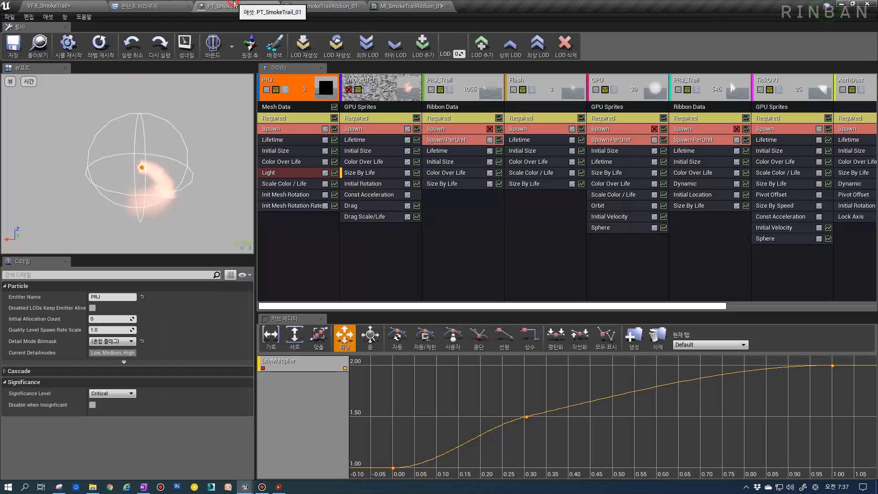
{"action": "left_click_drag", "start_coordinate": [169, 170], "coordinate": [137, 185]}
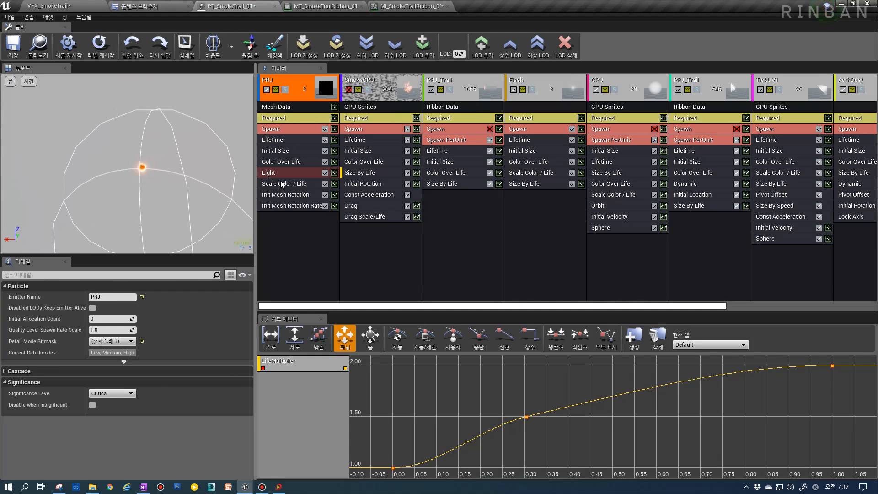
{"action": "left_click", "coordinate": [455, 94]}
{"action": "left_click", "coordinate": [449, 90]}
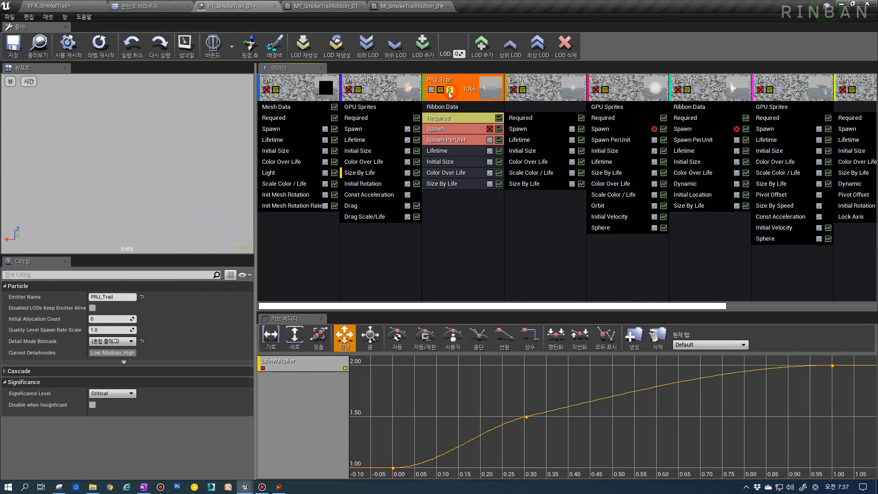
{"action": "left_click", "coordinate": [453, 161]}
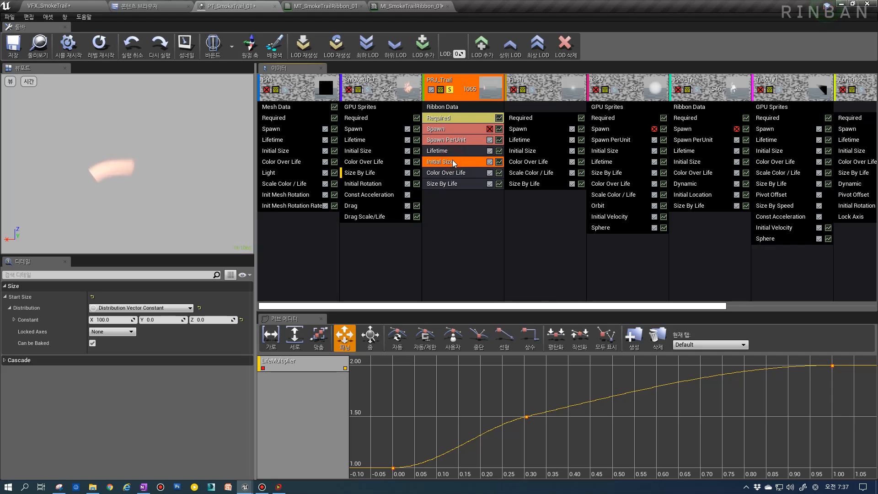
Step: Rename the soloed PRJ_Trail emitter as SmokeTrail
{"action": "left_click", "coordinate": [472, 86]}
{"action": "left_click", "coordinate": [106, 296]}
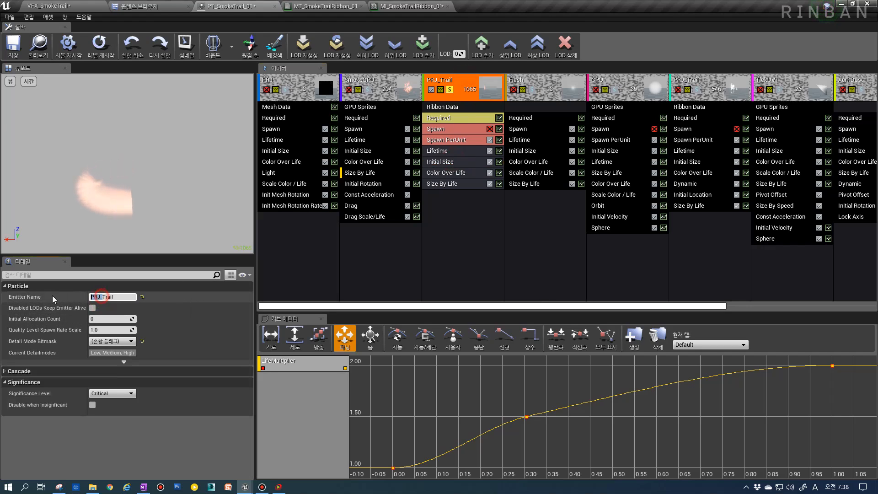
{"action": "type", "text": "So"}
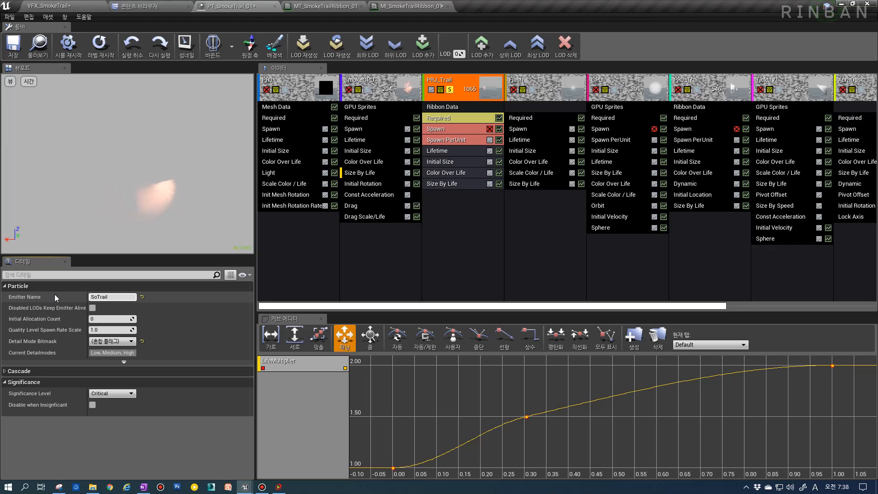
{"action": "key", "text": "BackSpace"}
{"action": "type", "text": "mook"}
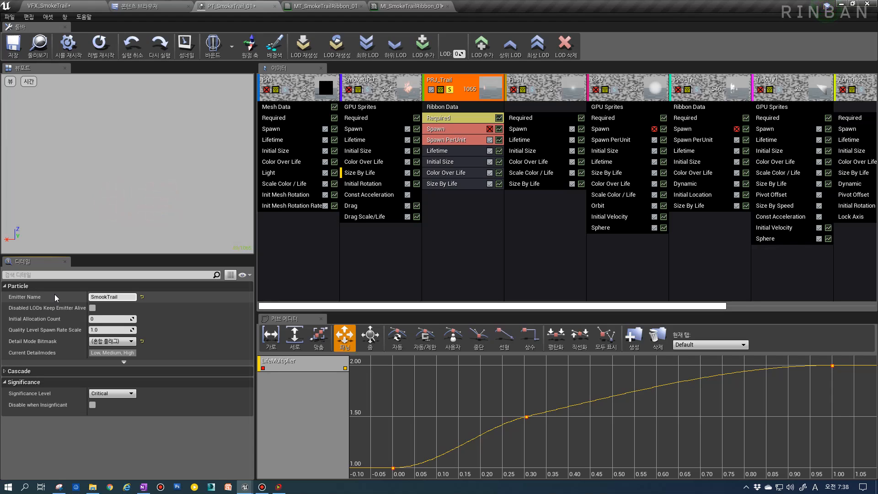
{"action": "key", "text": "BackSpace"}
{"action": "key", "text": "BackSpace"}
{"action": "type", "text": "ke"}
{"action": "key", "text": "Return"}
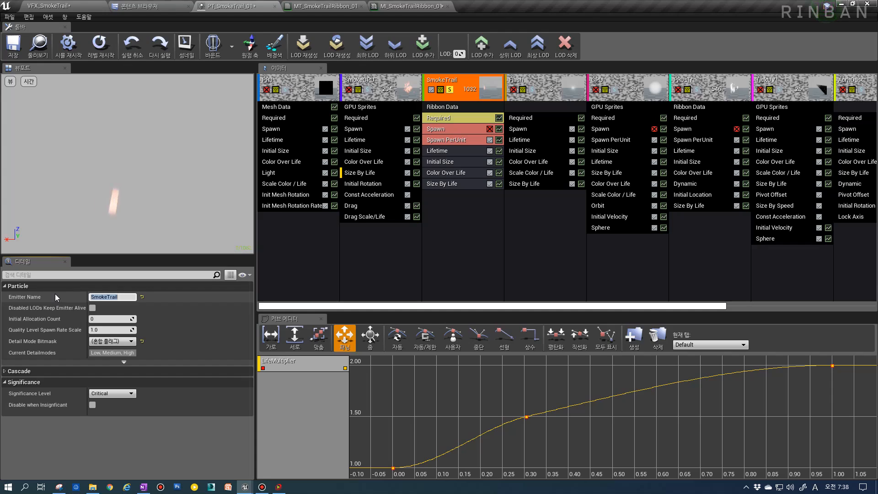
Step: Set the red constant of the SmokeTrail emitter's Color Over Life to 1
{"action": "left_click", "coordinate": [442, 173]}
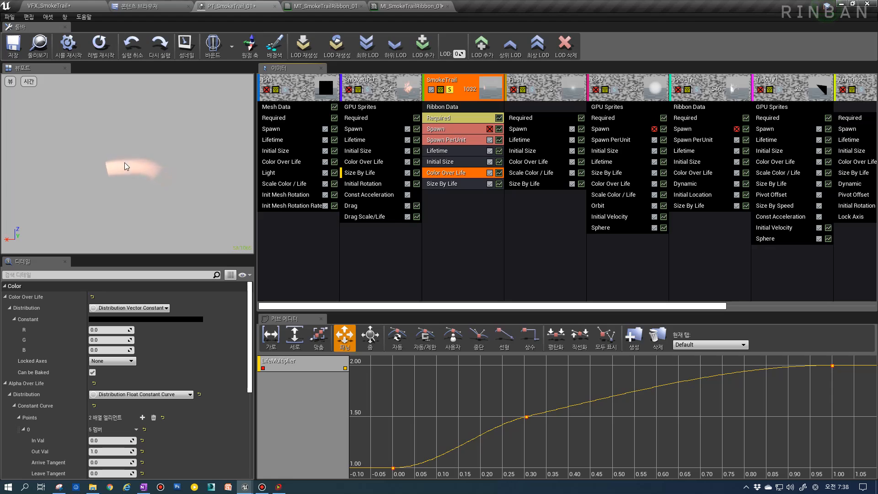
{"action": "left_click", "coordinate": [110, 332]}
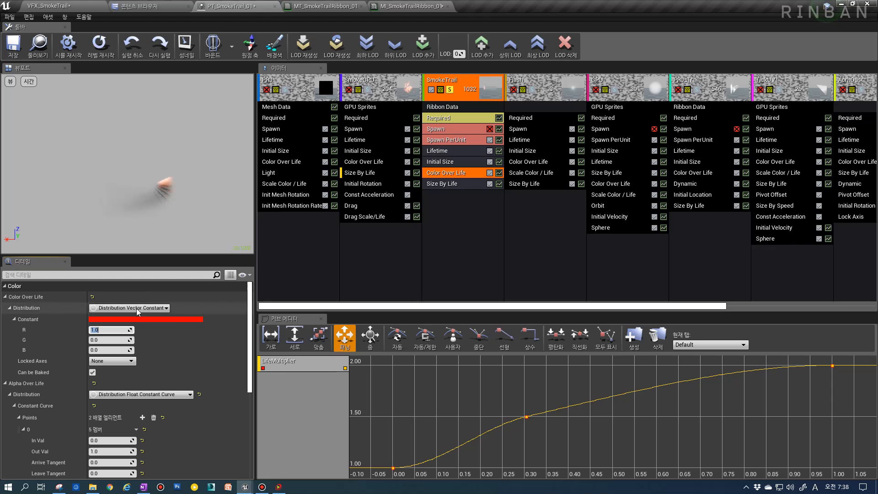
Step: Play the VFX_SmokeTrail level and move the character to examine the smoke trail in the scene
{"action": "left_click", "coordinate": [28, 5]}
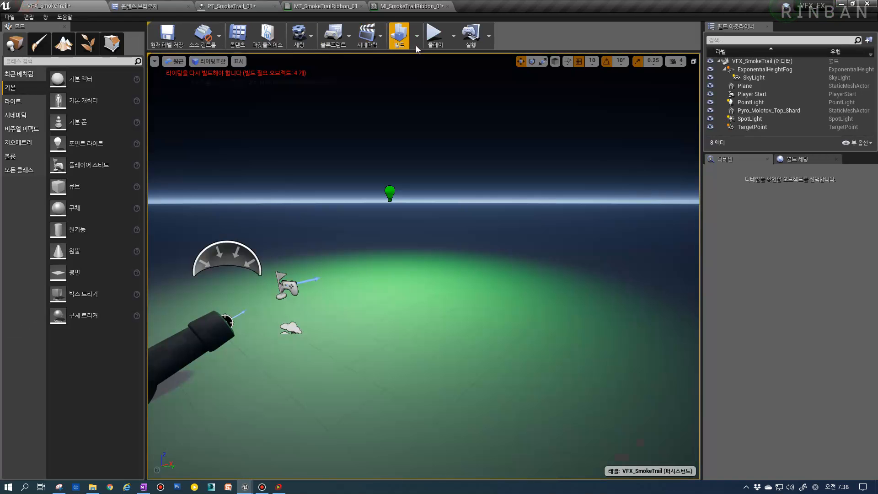
{"action": "left_click", "coordinate": [435, 34]}
{"action": "key", "text": "d"}
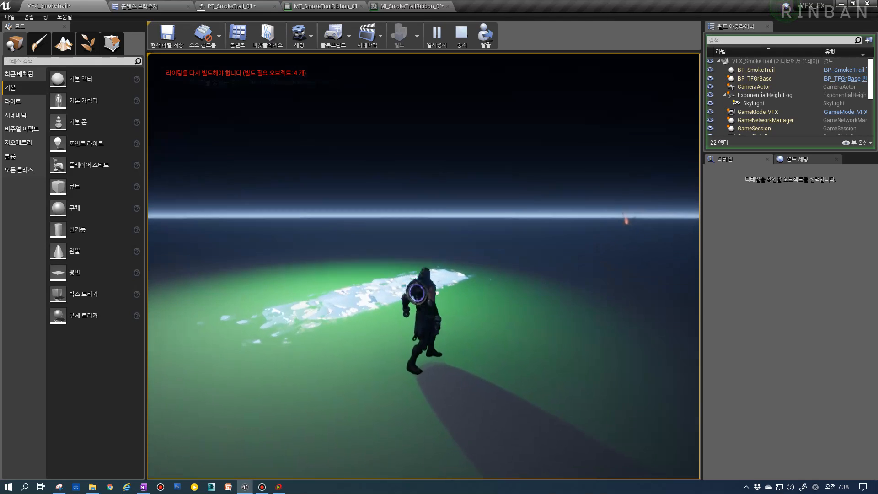
Step: Solo the PRJ mesh emitter in the PT_SmokeTrail_01 particle system alongside SmokeTrail
{"action": "key", "text": "shift+F1"}
{"action": "left_click", "coordinate": [229, 6]}
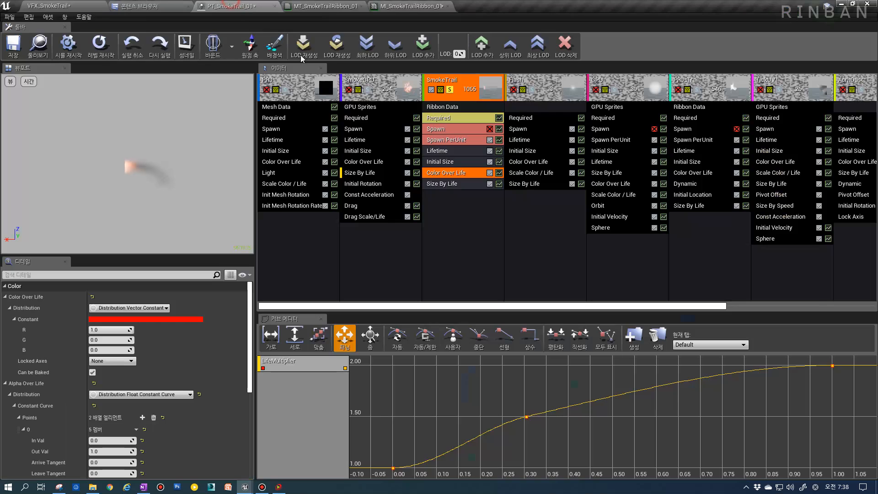
{"action": "left_click", "coordinate": [286, 94]}
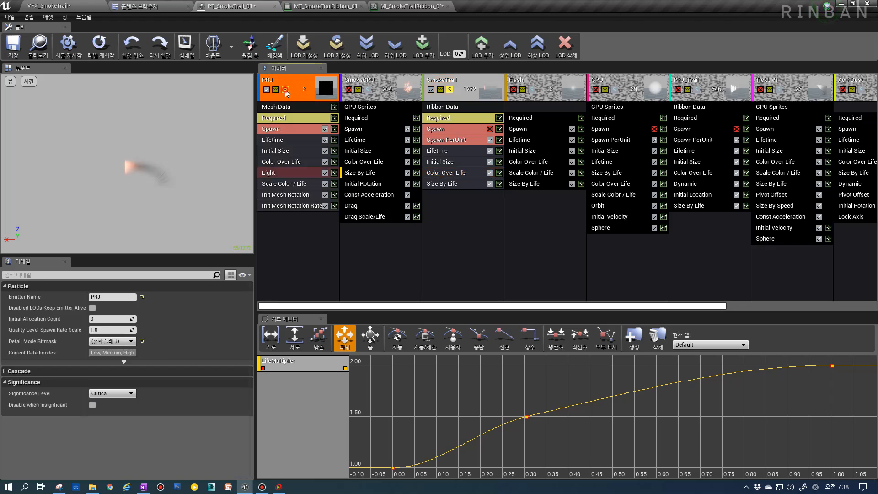
Step: Examine the projectile together with its smoke trail in the running VFX_SmokeTrail level, and end the play session
{"action": "left_click", "coordinate": [25, 3]}
{"action": "left_click", "coordinate": [446, 75]}
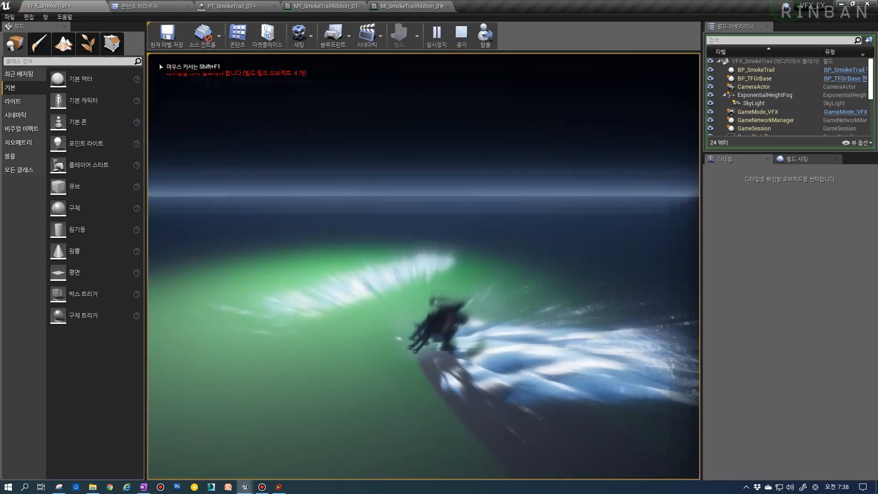
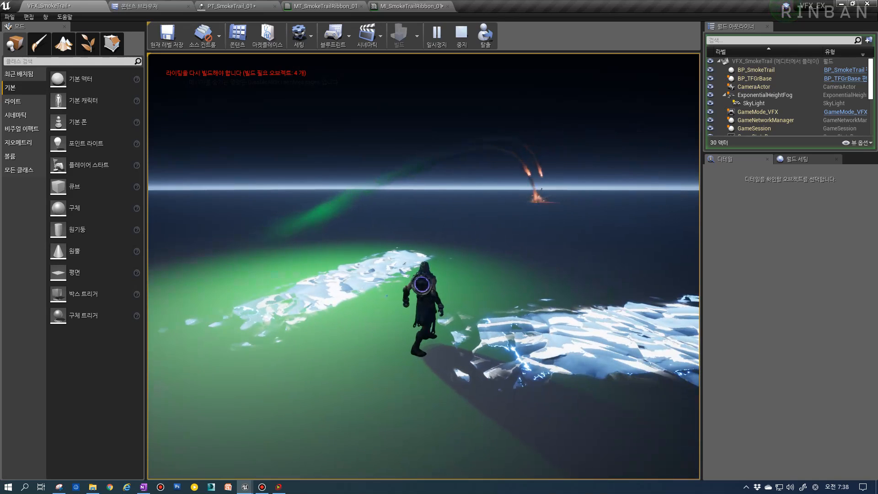
{"action": "key", "text": "Escape"}
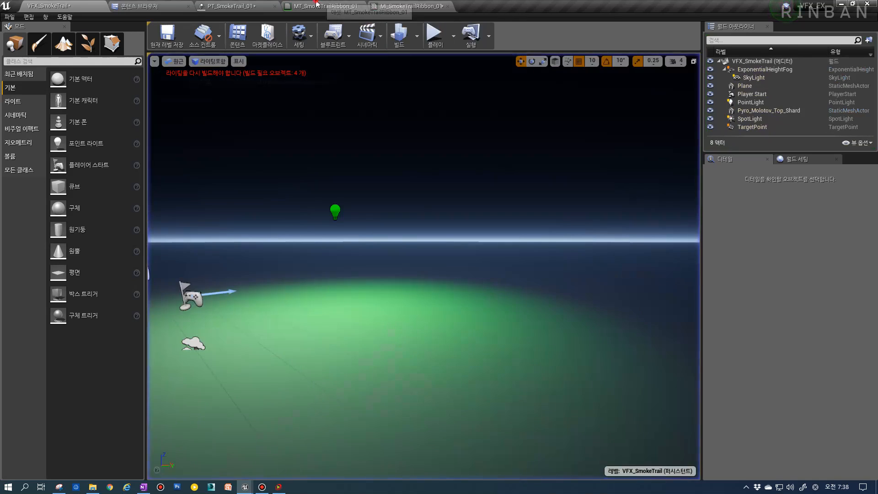
Step: Set the PRJ emitter's Initial Size constant to 0.7 on X, Y and Z in PT_SmokeTrail_01
{"action": "left_click", "coordinate": [228, 5]}
{"action": "left_click", "coordinate": [288, 150]}
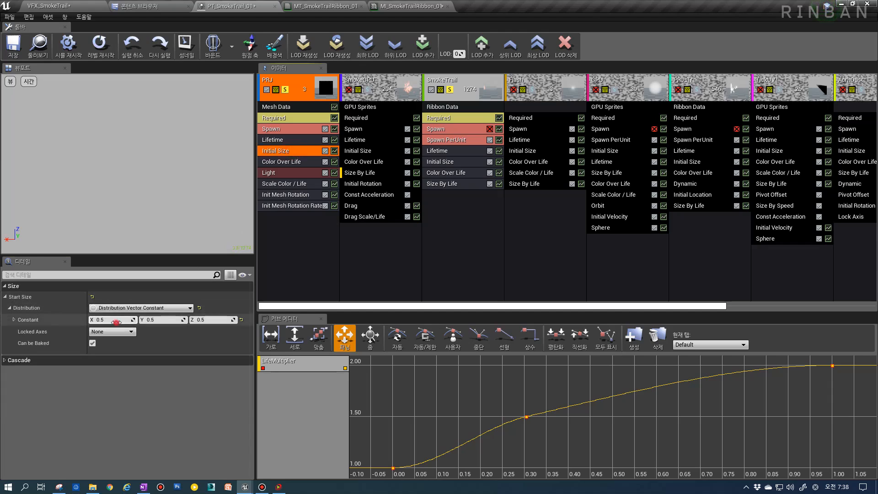
{"action": "type", "text": "0.7"}
{"action": "left_click", "coordinate": [216, 322]}
{"action": "type", "text": "0.7"}
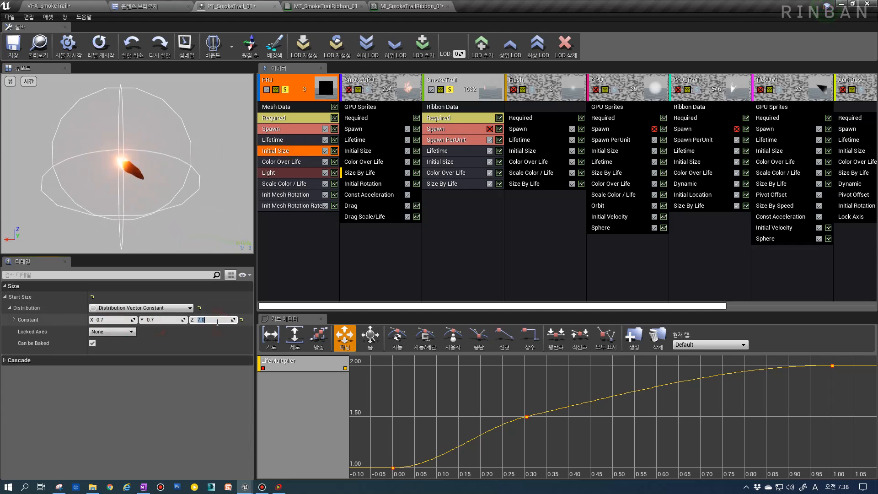
{"action": "key", "text": "Return"}
Step: Play-test the resized projectile in the VFX_SmokeTrail level while moving the character, and return to the PT_SmokeTrail_01 particle system
{"action": "left_click", "coordinate": [49, 7]}
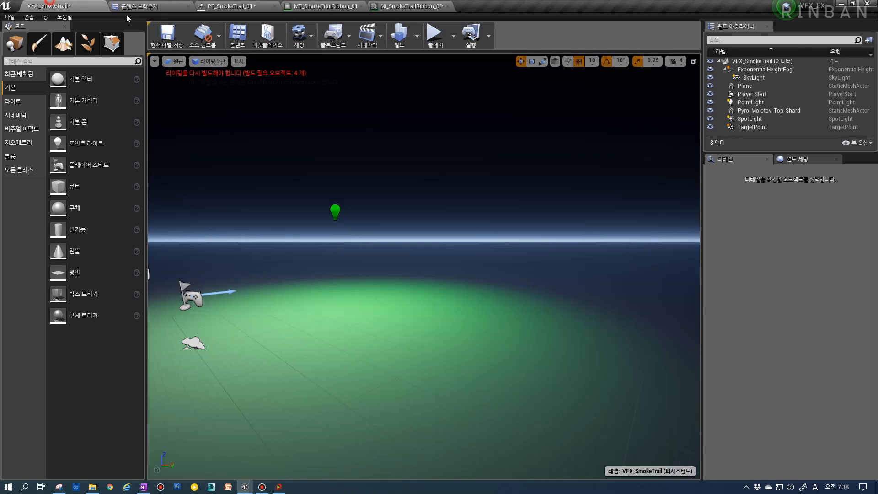
{"action": "left_click", "coordinate": [436, 34]}
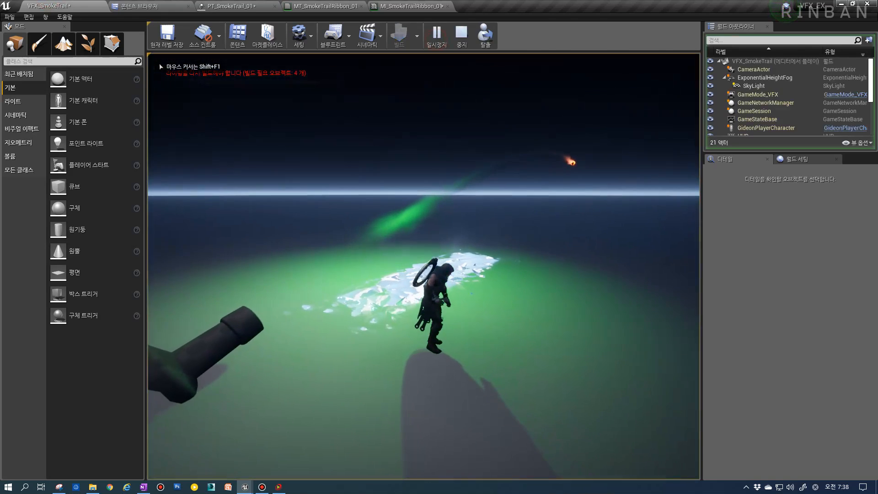
{"action": "key", "text": "d"}
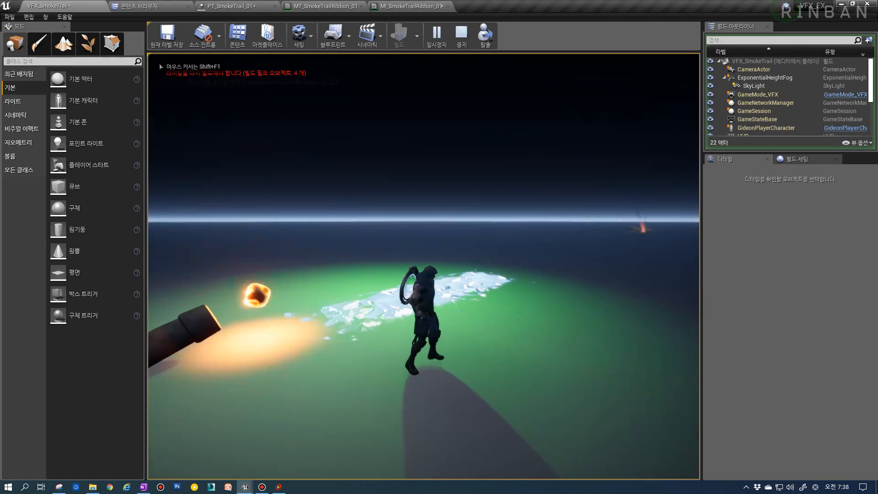
{"action": "key", "text": "w"}
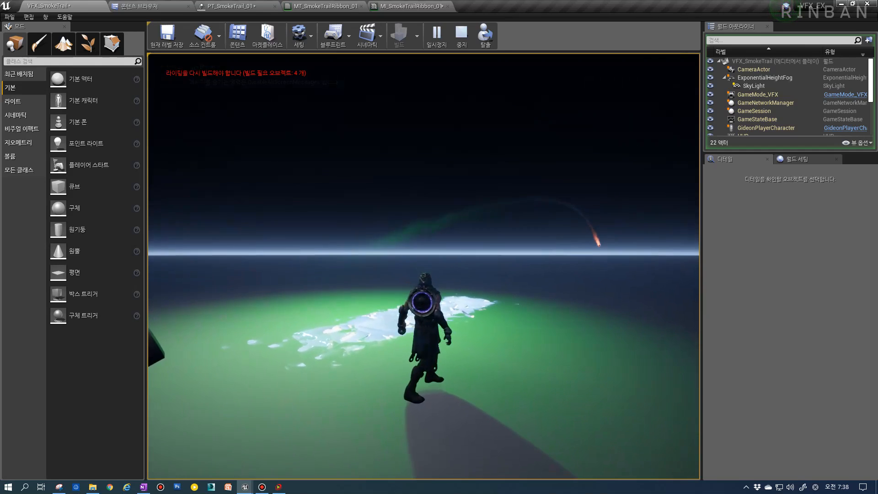
{"action": "key", "text": "Escape"}
{"action": "left_click", "coordinate": [246, 4]}
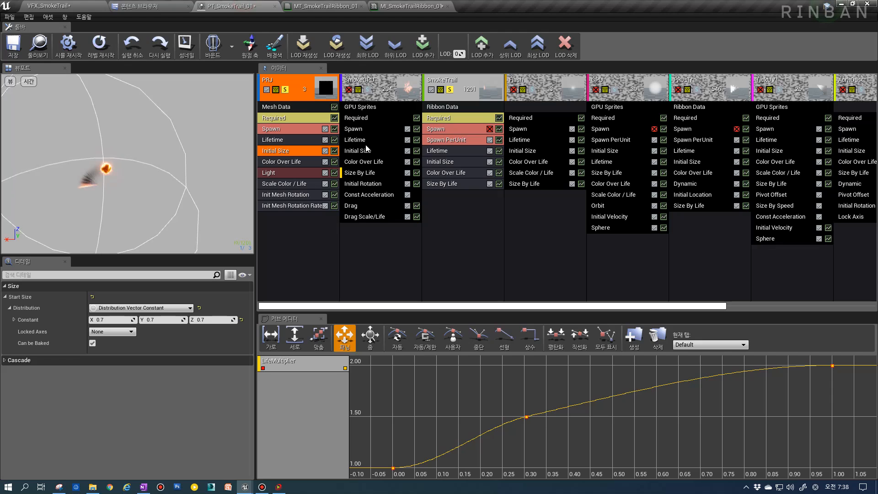
Step: Try red values of 0.2 and 0.1 for the constant color in the SmokeTrail emitter's Color Over Life module
{"action": "left_click", "coordinate": [450, 173]}
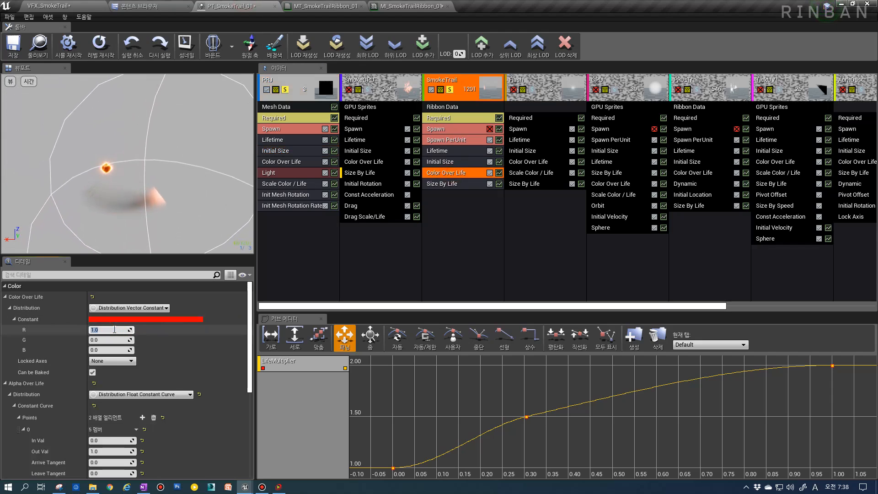
{"action": "type", "text": "0.2"}
{"action": "key", "text": "Return"}
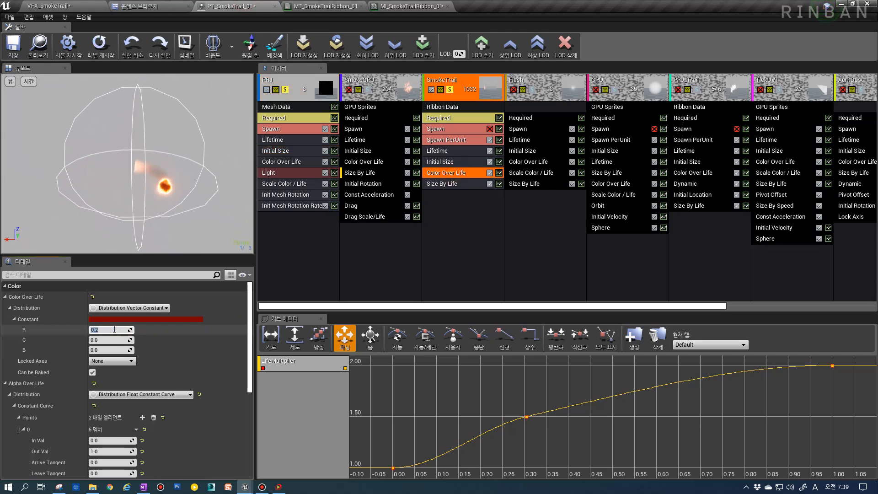
{"action": "type", "text": "0.1"}
{"action": "key", "text": "Return"}
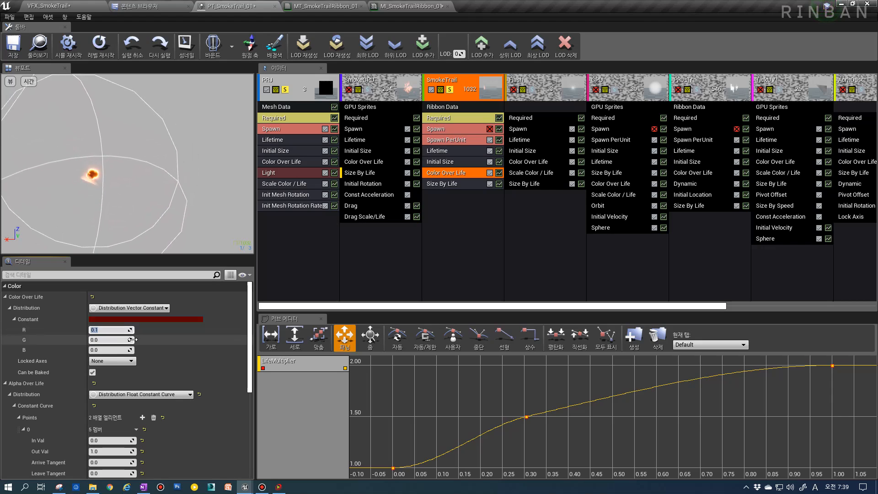
Step: Play the VFX_SmokeTrail level to check the darker red value, and look at the smoke ribbon material and its instance
{"action": "left_click", "coordinate": [48, 5]}
{"action": "left_click", "coordinate": [435, 34]}
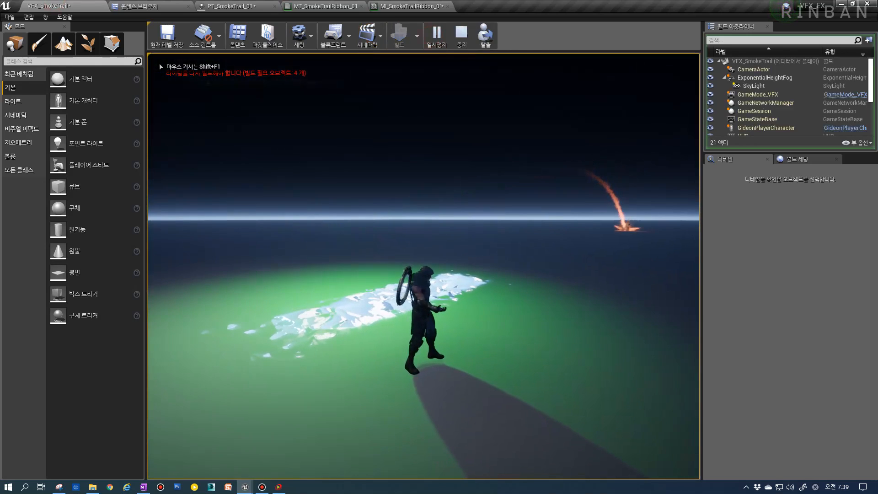
{"action": "key", "text": "w"}
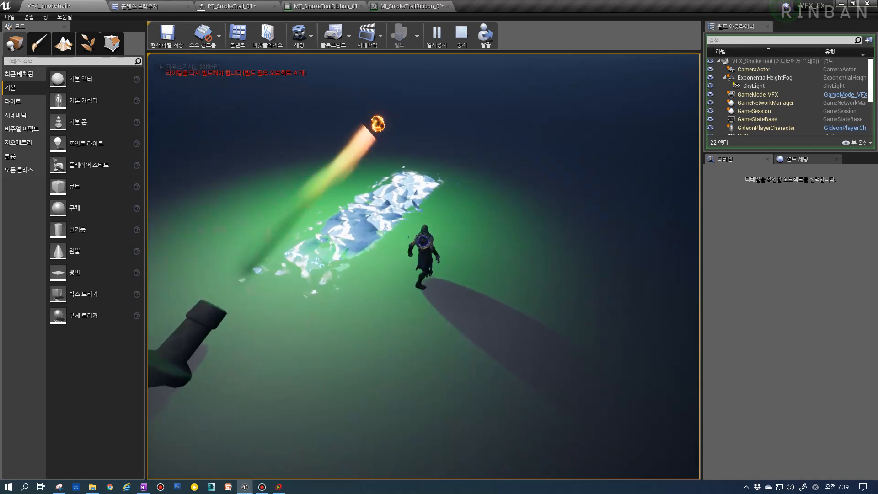
{"action": "key", "text": "shift+F1"}
{"action": "left_click", "coordinate": [369, 4]}
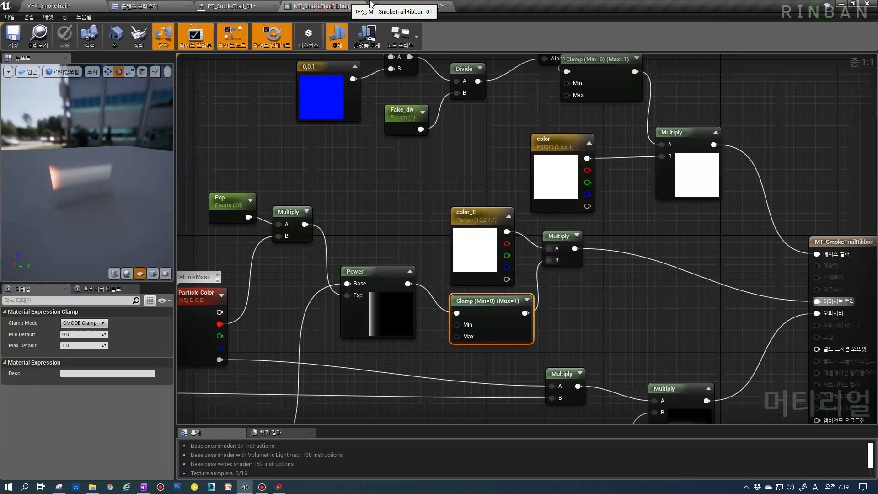
{"action": "left_click", "coordinate": [395, 4]}
Step: In PT_SmokeTrail_01, restore SmokeTrail's color red to 1.0 and change its distribution to Distribution Vector Constant Curve with two points
{"action": "left_click", "coordinate": [249, 4]}
{"action": "left_click", "coordinate": [108, 332]}
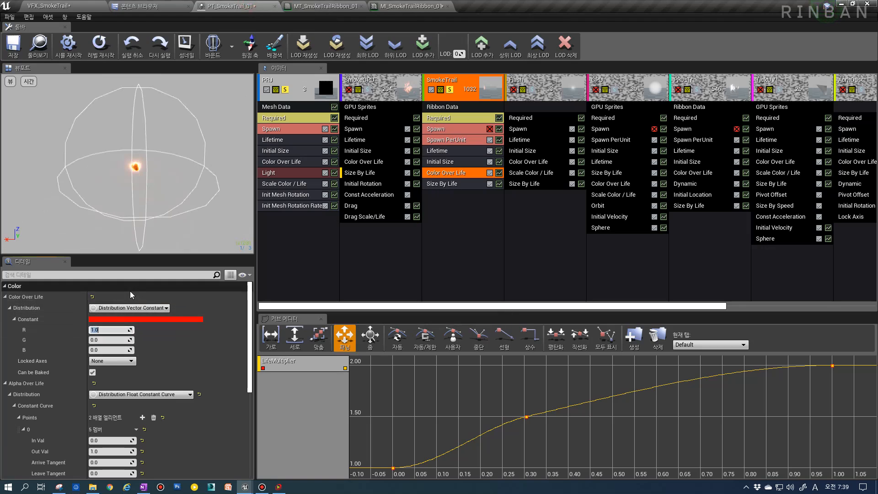
{"action": "left_click", "coordinate": [132, 307]}
{"action": "left_click", "coordinate": [160, 336]}
{"action": "right_click", "coordinate": [104, 329]}
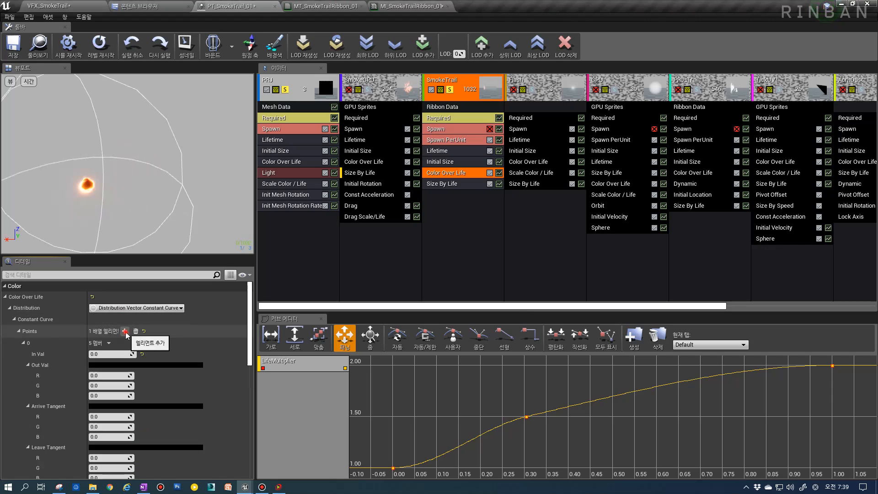
{"action": "left_click", "coordinate": [128, 366]}
Step: Set the second color curve point's In Val to 1.0 and its Out Val R to 10
{"action": "scroll", "coordinate": [114, 389], "scroll_direction": "down", "scroll_amount": 5}
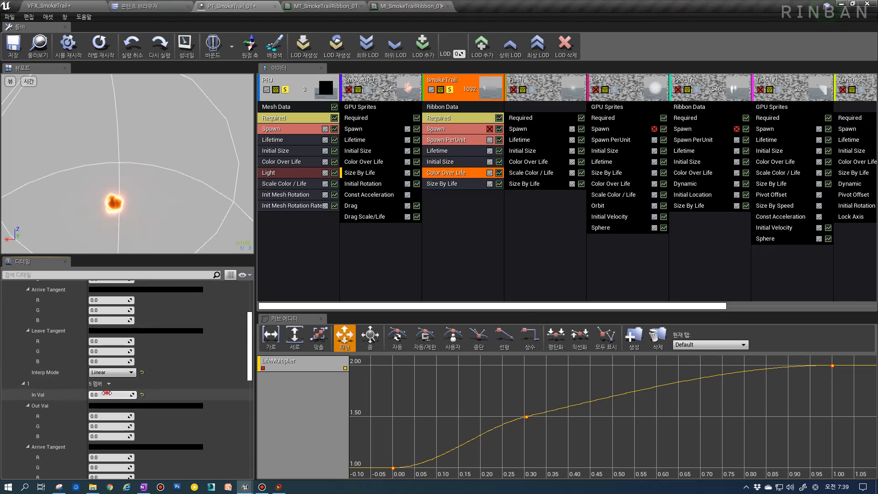
{"action": "left_click", "coordinate": [112, 395]}
{"action": "type", "text": "1"}
{"action": "left_click", "coordinate": [112, 416]}
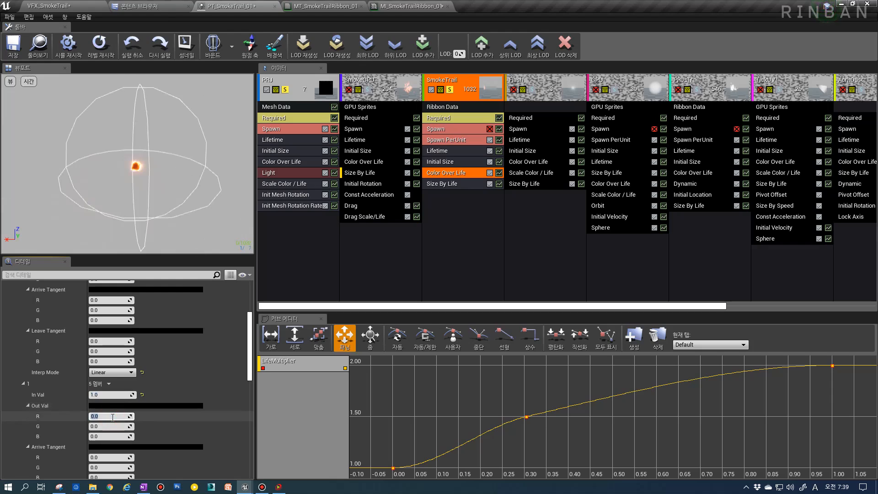
{"action": "type", "text": "10"}
{"action": "key", "text": "Return"}
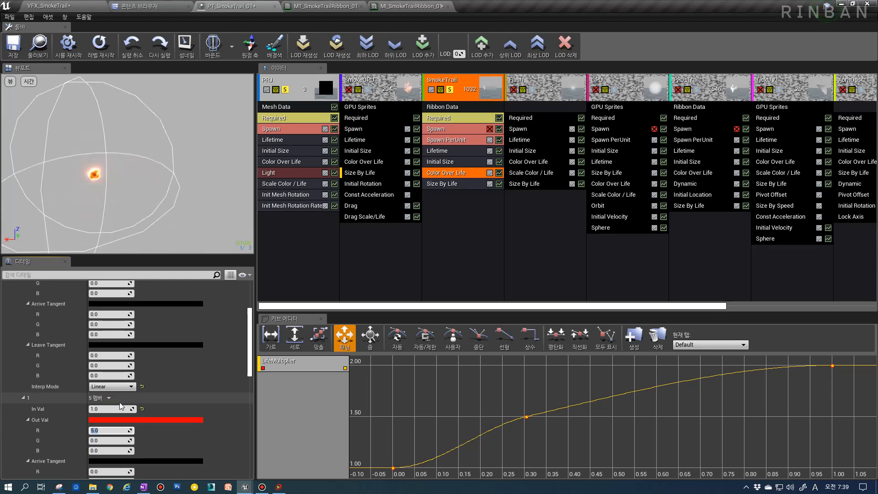
Step: Set the first color curve point's Out Val R to 1.0
{"action": "scroll", "coordinate": [120, 398], "scroll_direction": "up", "scroll_amount": 3}
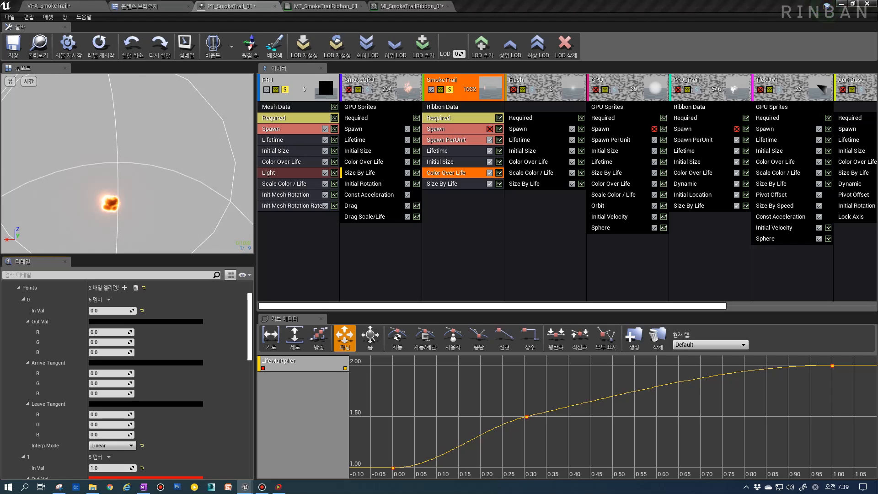
{"action": "left_click", "coordinate": [108, 332]}
{"action": "type", "text": "1"}
{"action": "key", "text": "Return"}
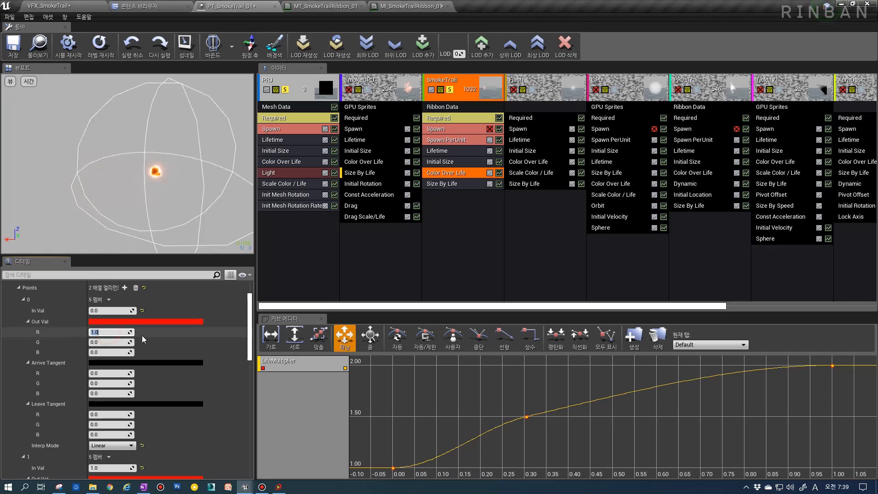
Step: Play the VFX_SmokeTrail level to check the trail with the color curve, and stop the play session
{"action": "left_click", "coordinate": [71, 6]}
{"action": "left_click", "coordinate": [427, 135]}
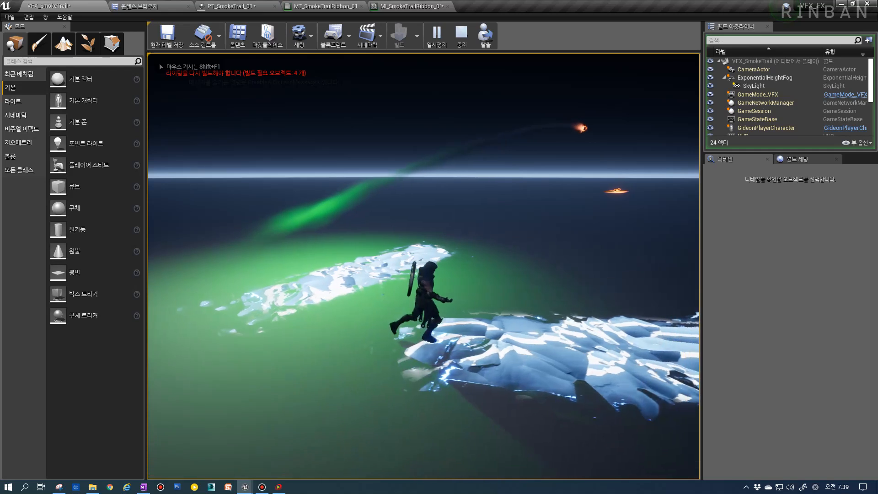
{"action": "key", "text": "a"}
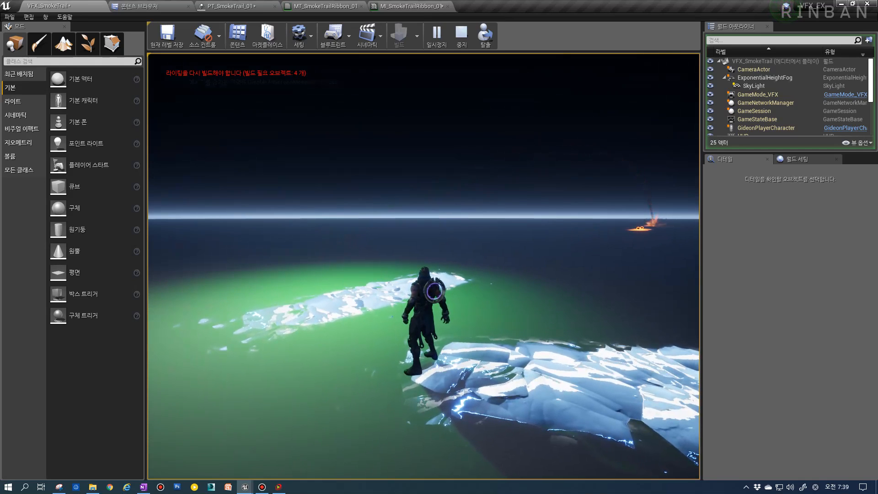
{"action": "key", "text": "Escape"}
Step: In PT_SmokeTrail_01, try an In Val of 0.3 for SmokeTrail's second color curve point
{"action": "left_click", "coordinate": [256, 6]}
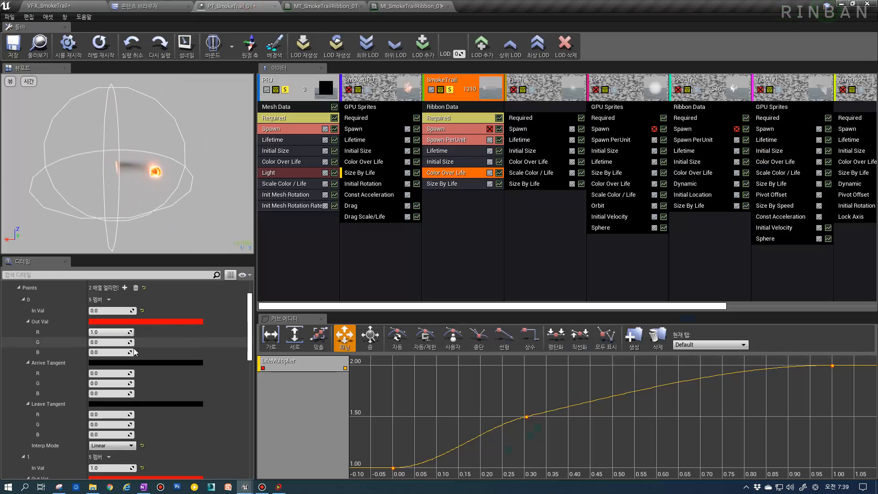
{"action": "scroll", "coordinate": [134, 352], "scroll_direction": "down", "scroll_amount": 4}
{"action": "left_click", "coordinate": [110, 380]}
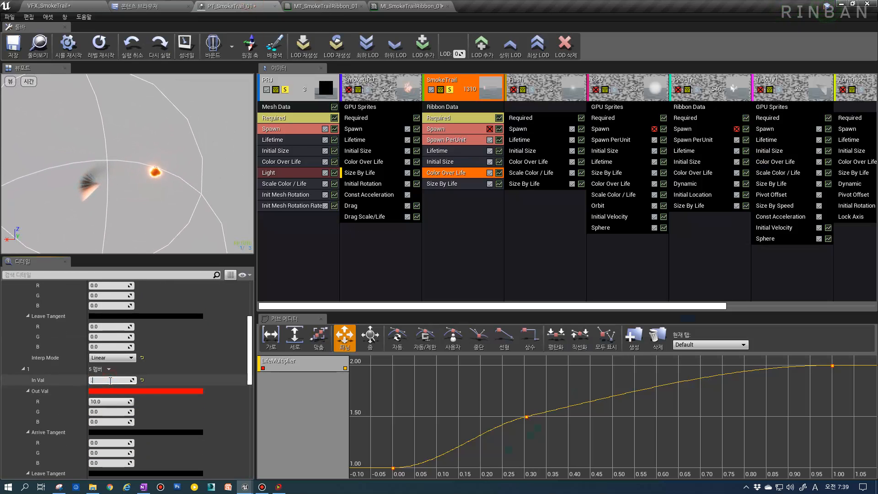
Step: Play-test the trail with the earlier second color point, stop the session and look at the MI_SmokeTrailRibbon_01 parameters
{"action": "left_click", "coordinate": [48, 5]}
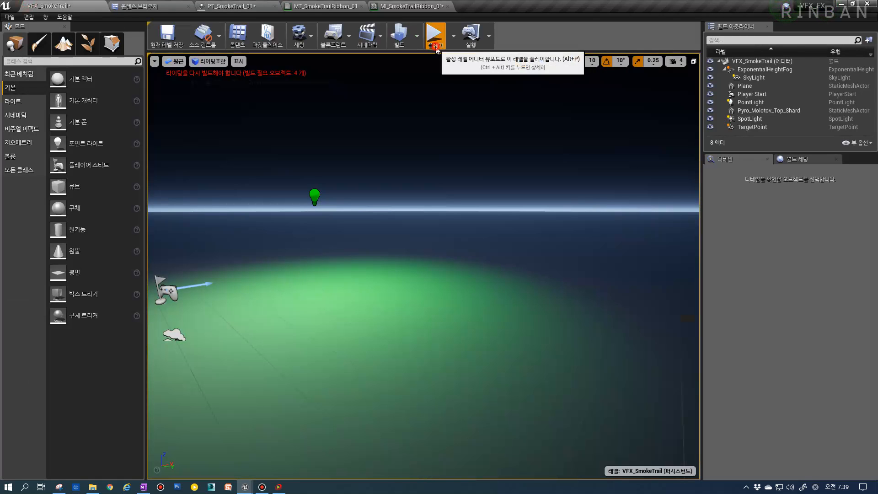
{"action": "left_click", "coordinate": [435, 37]}
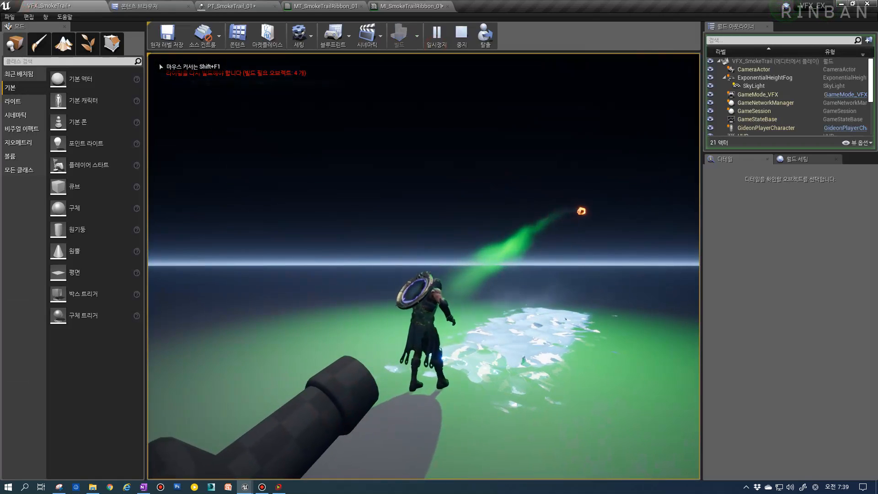
{"action": "key", "text": "d"}
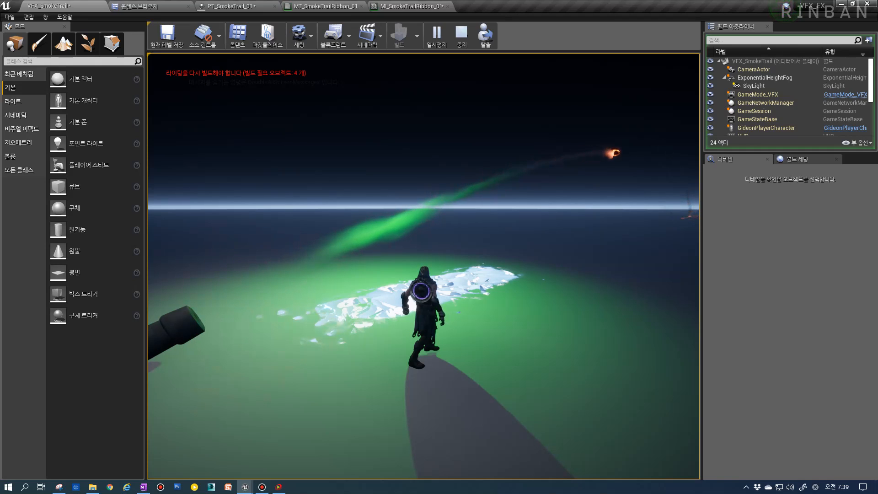
{"action": "key", "text": "Escape"}
{"action": "left_click", "coordinate": [392, 3]}
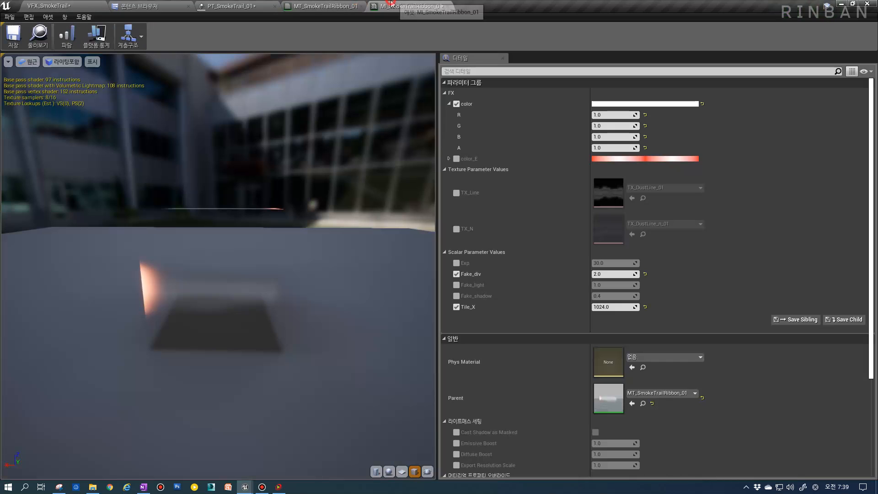
Step: In PT_SmokeTrail_01, return the second color curve point's In Val to 1.0
{"action": "left_click", "coordinate": [229, 6]}
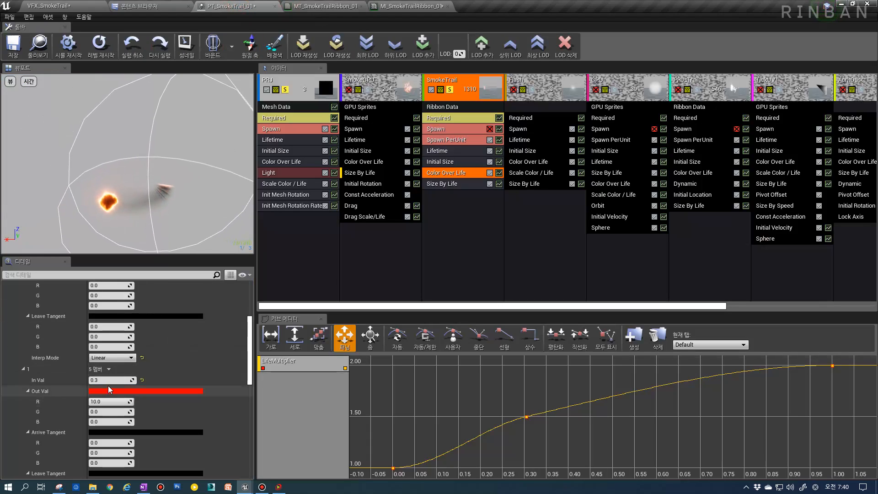
{"action": "scroll", "coordinate": [108, 409], "scroll_direction": "up", "scroll_amount": 5}
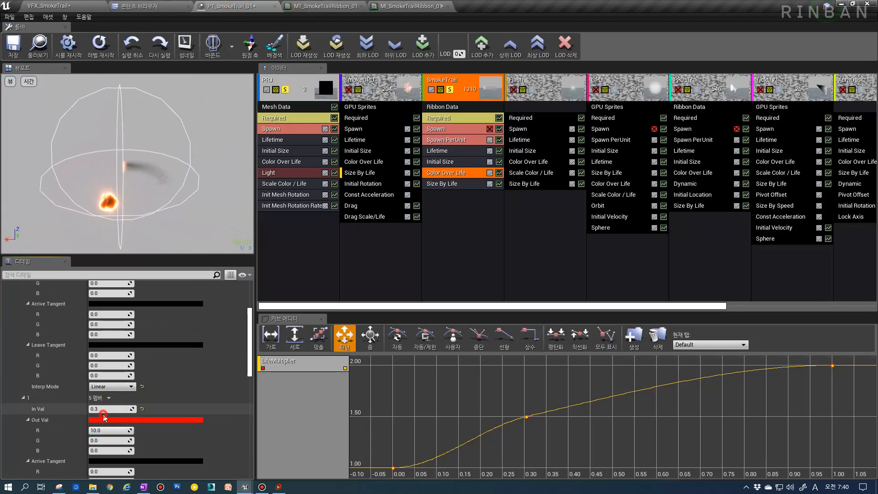
{"action": "scroll", "coordinate": [104, 410], "scroll_direction": "down", "scroll_amount": 4}
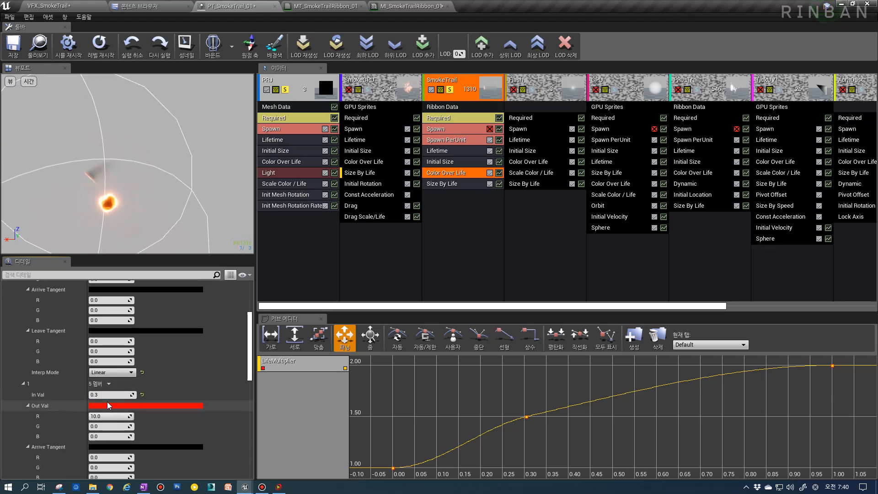
{"action": "left_click", "coordinate": [110, 393]}
{"action": "scroll", "coordinate": [110, 392], "scroll_direction": "up", "scroll_amount": 5}
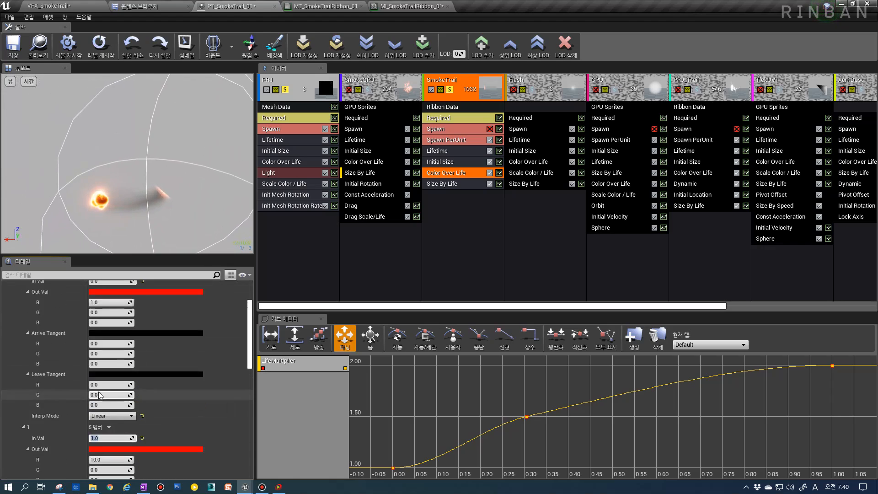
{"action": "scroll", "coordinate": [109, 378], "scroll_direction": "down", "scroll_amount": 5}
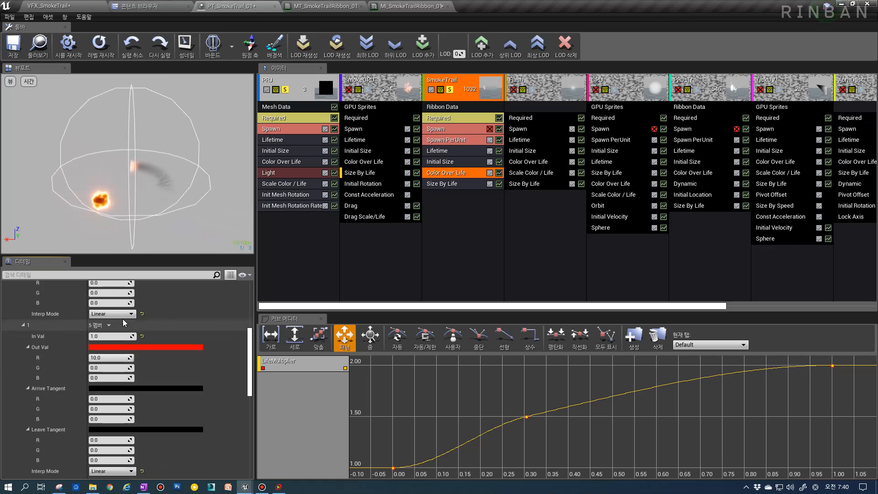
Step: Examine the SmokeTrail emitter's Lifetime and Required settings
{"action": "left_click", "coordinate": [450, 151]}
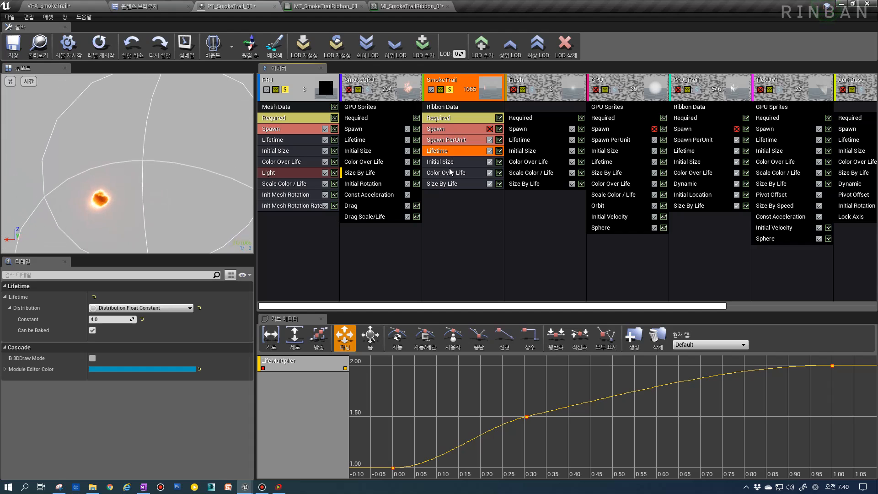
{"action": "left_click", "coordinate": [446, 118]}
{"action": "scroll", "coordinate": [170, 361], "scroll_direction": "down", "scroll_amount": 5}
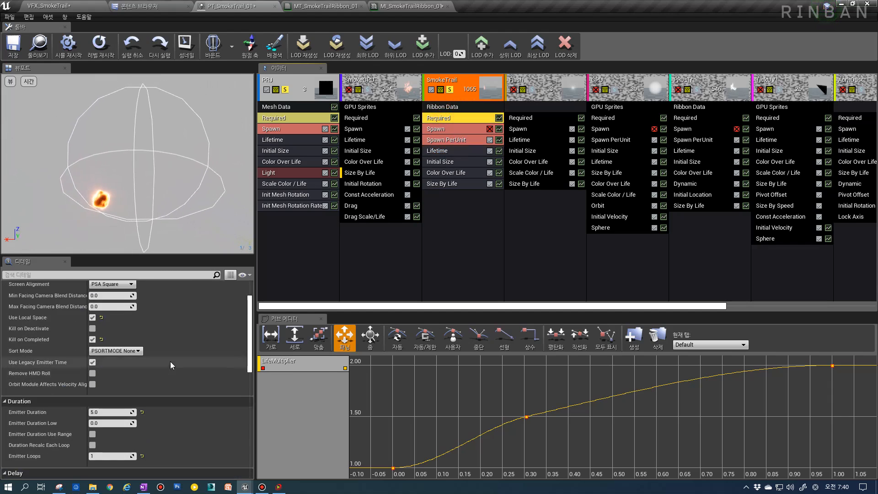
Step: Try an In Val of 0.1 for the second color point in SmokeTrail's Color Over Life module
{"action": "left_click", "coordinate": [446, 173]}
{"action": "scroll", "coordinate": [112, 367], "scroll_direction": "down", "scroll_amount": 5}
{"action": "scroll", "coordinate": [112, 367], "scroll_direction": "down", "scroll_amount": 1}
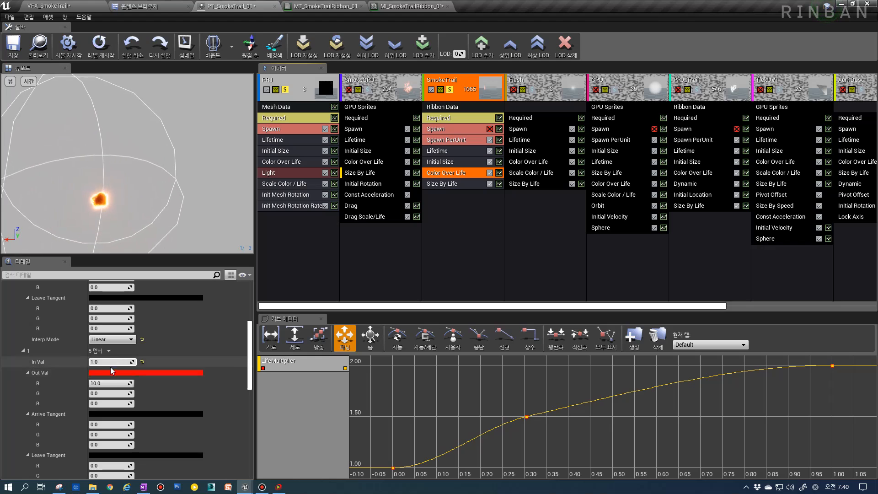
{"action": "left_click", "coordinate": [110, 362]}
{"action": "type", "text": ".1"}
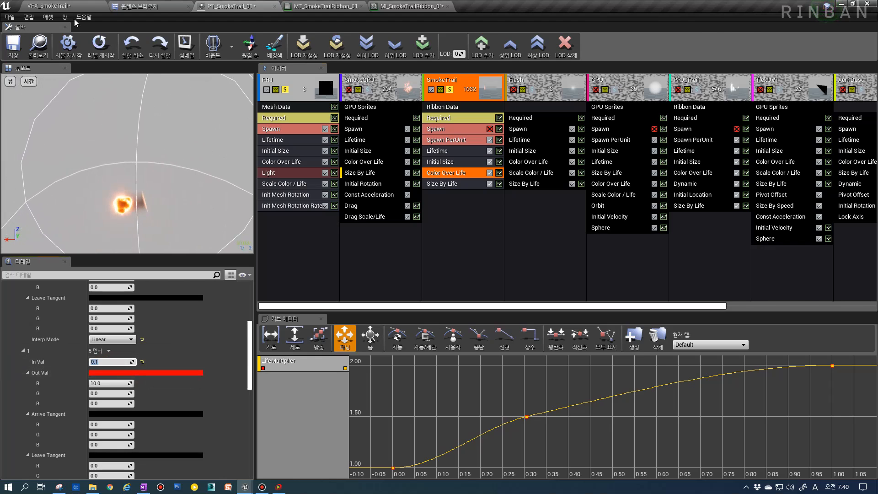
Step: Play the level to check how the trail glow fades with the 0.1 point, and review the ribbon material and its instance
{"action": "left_click", "coordinate": [68, 6]}
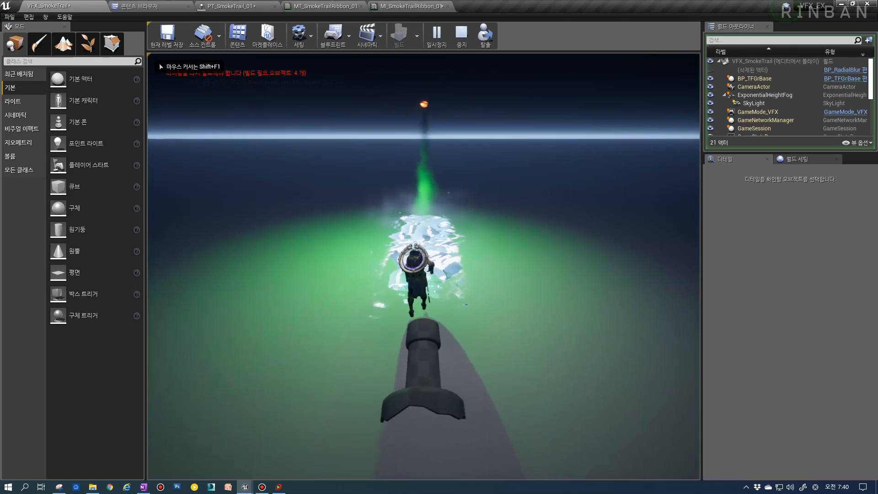
{"action": "key", "text": "d"}
{"action": "key", "text": "s"}
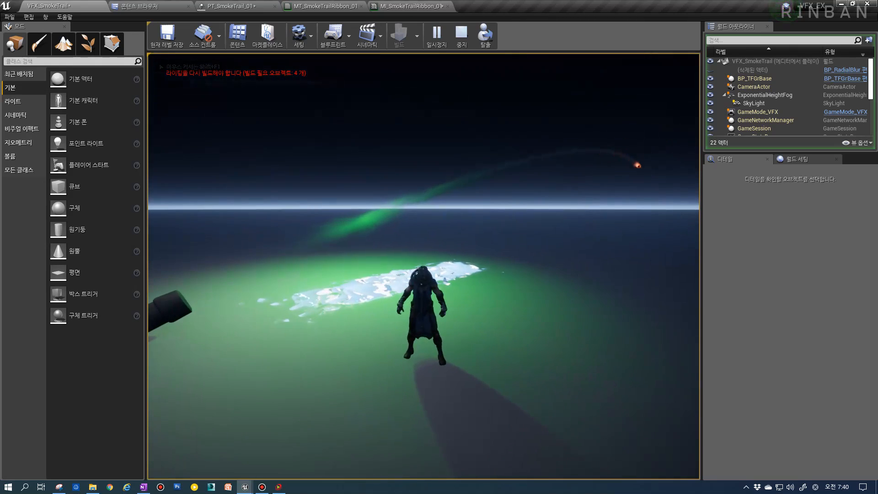
{"action": "key", "text": "Escape"}
{"action": "left_click", "coordinate": [317, 5]}
{"action": "left_click", "coordinate": [383, 5]}
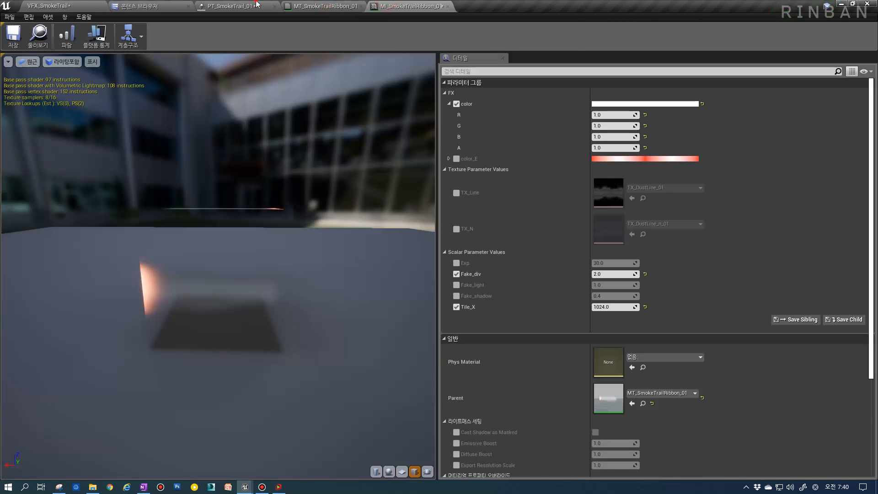
Step: In PT_SmokeTrail_01, set the Out Val R of the first point in SmokeTrail's Color Over Life curve to 0.5
{"action": "left_click", "coordinate": [256, 3]}
{"action": "scroll", "coordinate": [138, 398], "scroll_direction": "up", "scroll_amount": 3}
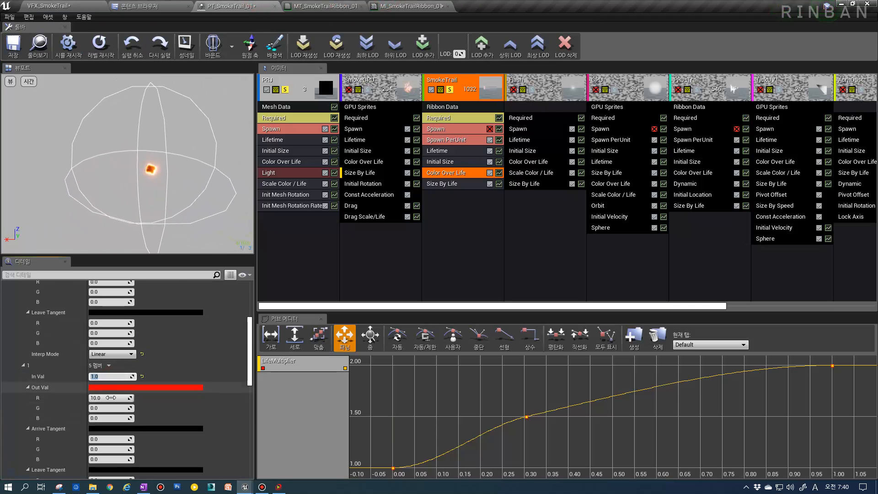
{"action": "scroll", "coordinate": [111, 397], "scroll_direction": "up", "scroll_amount": 4}
{"action": "left_click", "coordinate": [109, 343]}
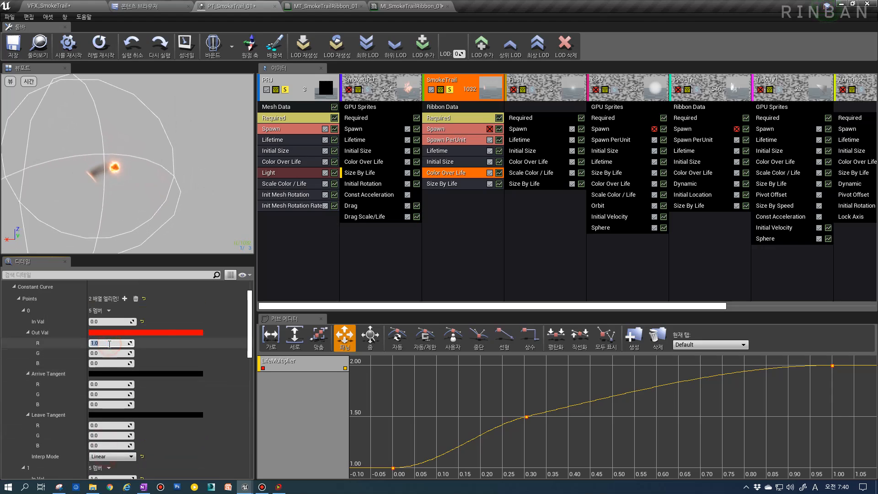
{"action": "scroll", "coordinate": [112, 361], "scroll_direction": "down", "scroll_amount": 4}
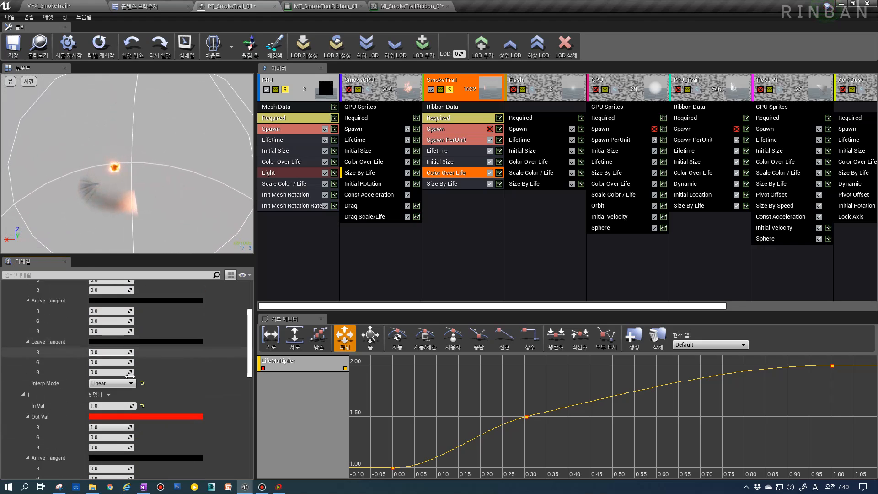
{"action": "scroll", "coordinate": [110, 347], "scroll_direction": "up", "scroll_amount": 2}
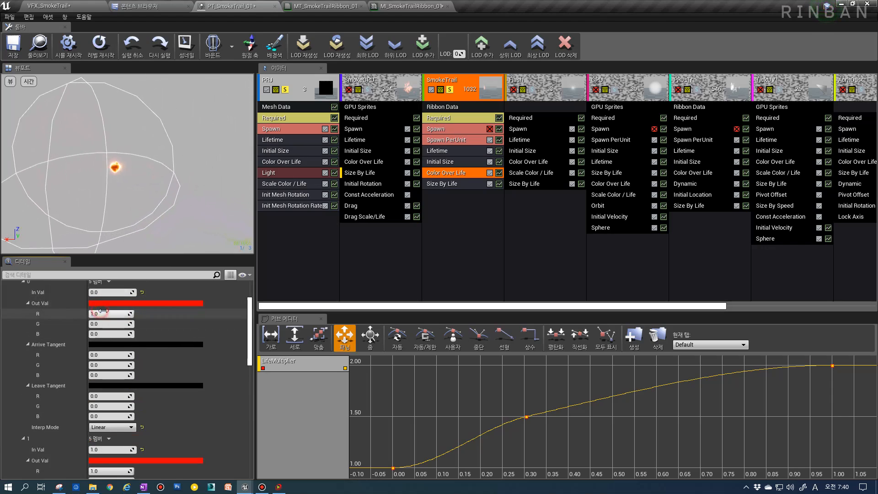
{"action": "type", "text": "0.5"}
{"action": "key", "text": "Return"}
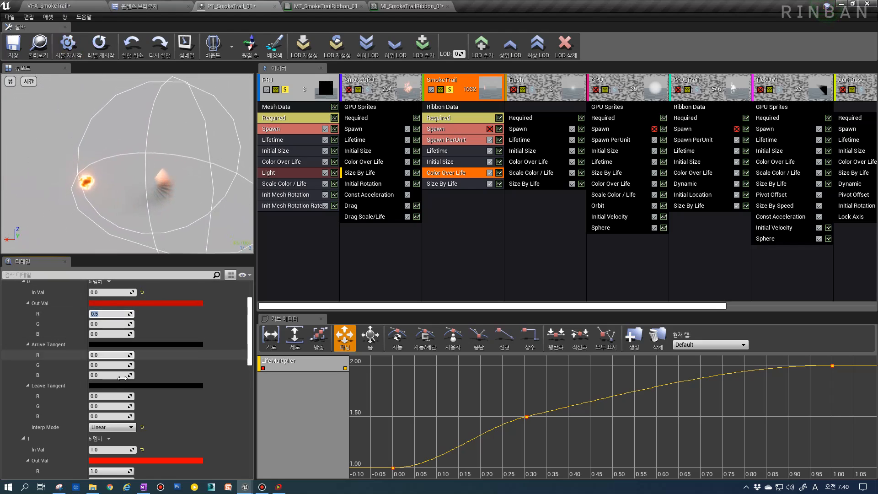
Step: Try Out Val R values of 10, 5555555 and 5 on the second color curve point
{"action": "left_click", "coordinate": [101, 471]}
{"action": "type", "text": "10"}
{"action": "key", "text": "Return"}
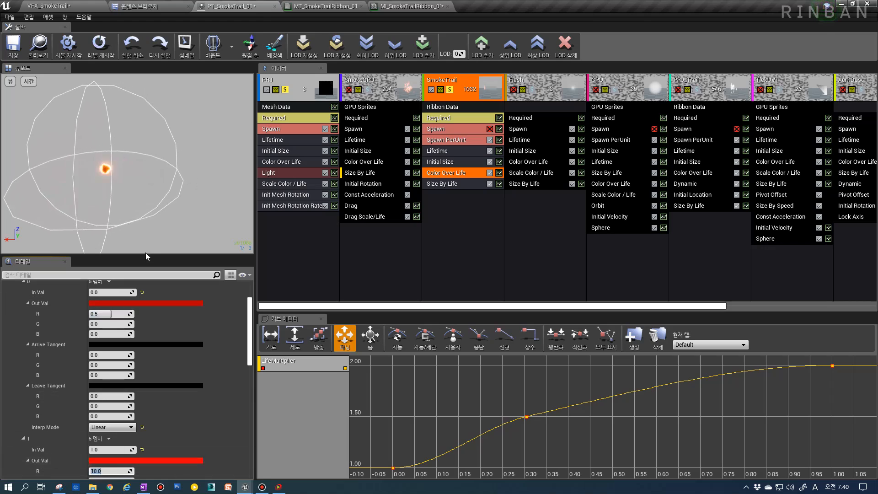
{"action": "type", "text": "5555555"}
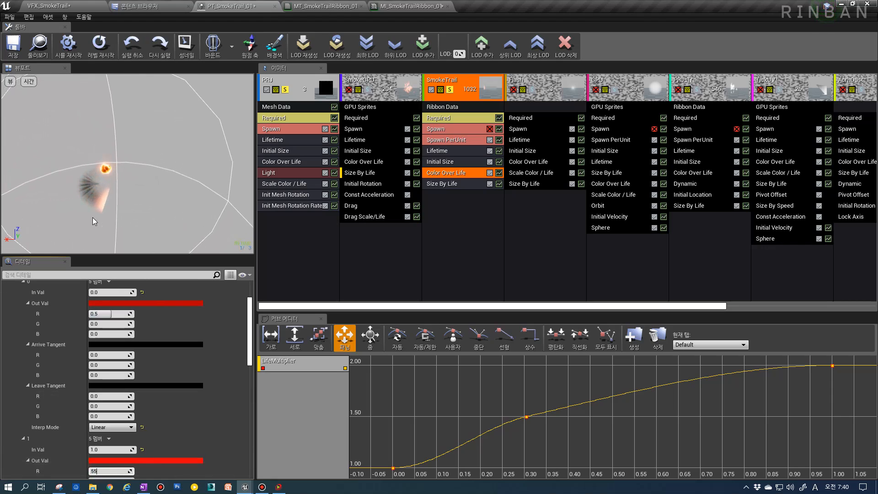
{"action": "key", "text": "Return"}
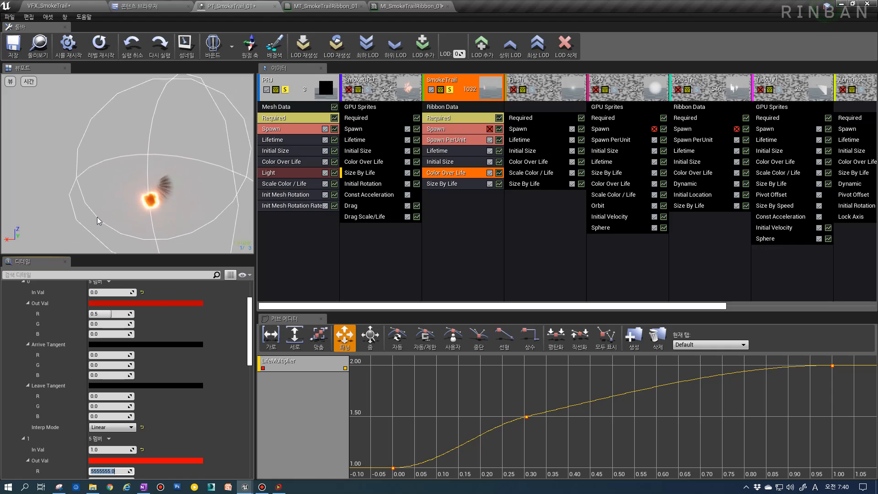
{"action": "type", "text": "5"}
{"action": "key", "text": "Return"}
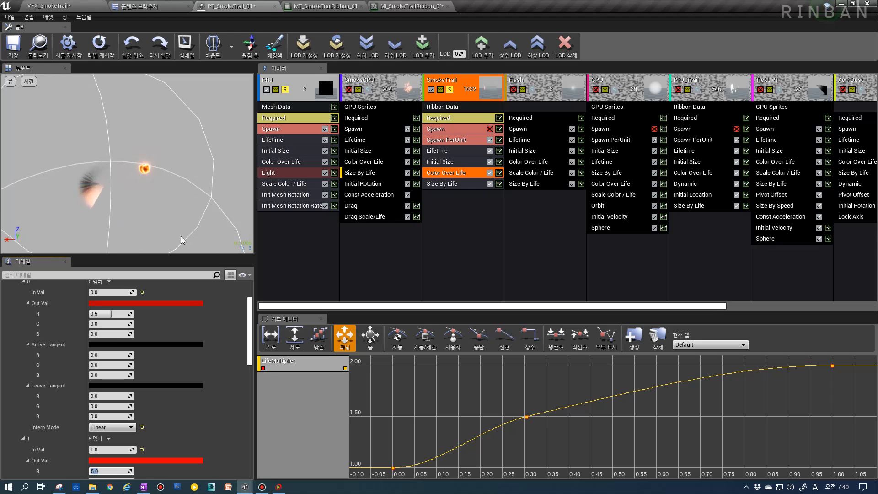
Step: Inspect the trail in the particle preview and play the VFX_SmokeTrail level to check its color
{"action": "scroll", "coordinate": [169, 362], "scroll_direction": "down", "scroll_amount": 4}
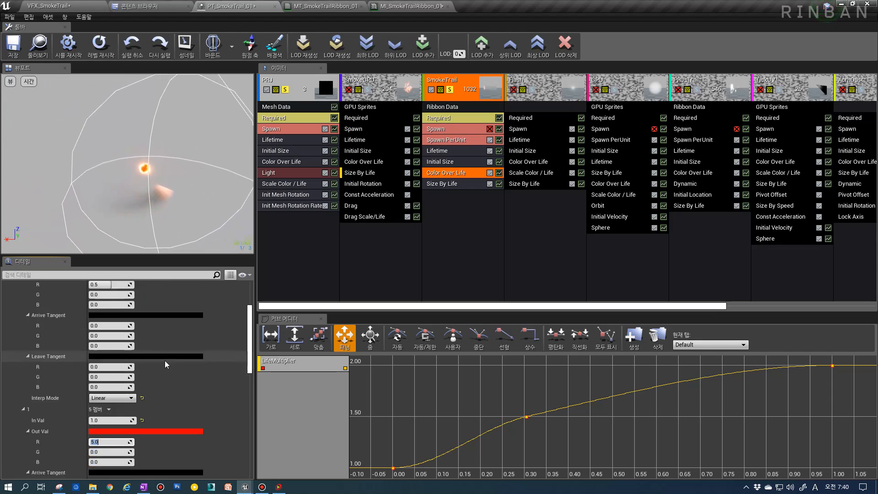
{"action": "left_click_drag", "start_coordinate": [166, 186], "coordinate": [166, 202]}
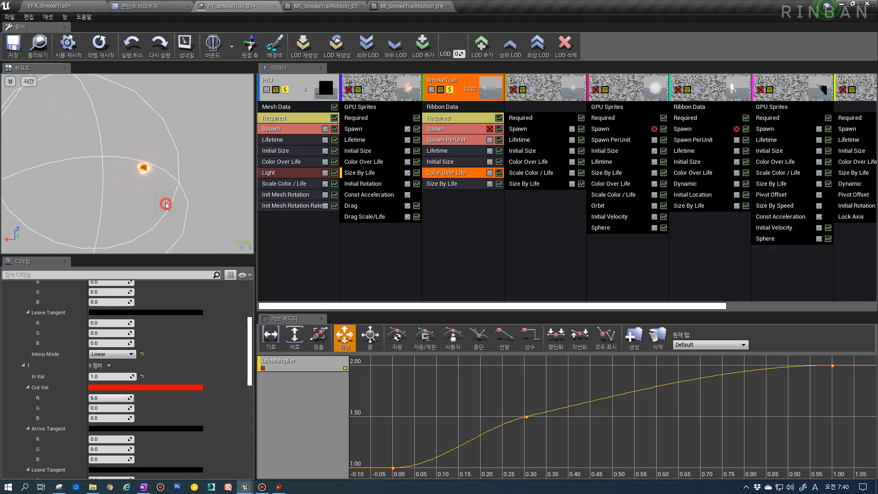
{"action": "left_click", "coordinate": [110, 8]}
{"action": "left_click", "coordinate": [435, 35]}
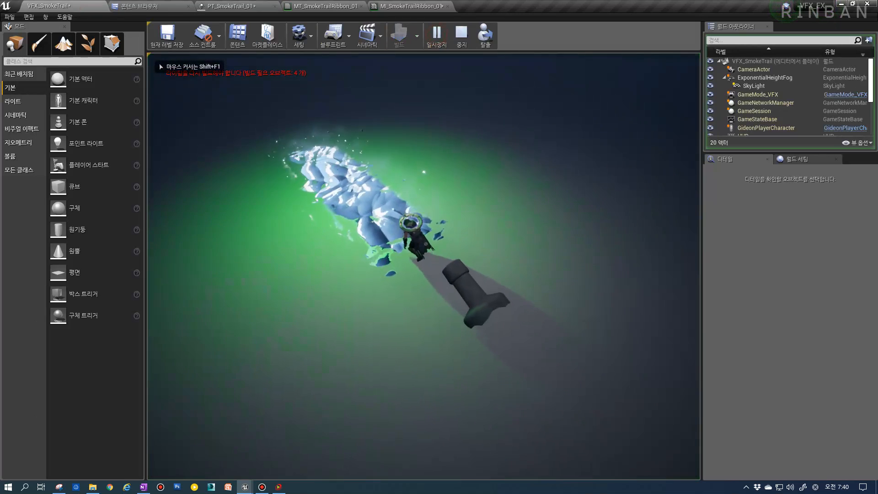
{"action": "key", "text": "d"}
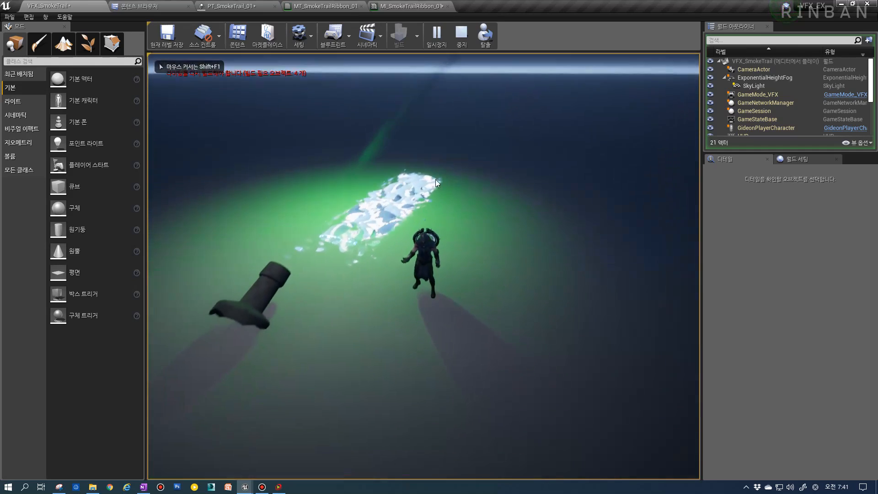
{"action": "key", "text": "Escape"}
Step: Move the green PointLight farther out and higher in the level, to X 1310, Y -50, Z 710
{"action": "left_click", "coordinate": [352, 131]}
{"action": "right_click_drag", "start_coordinate": [355, 132], "coordinate": [396, 176]}
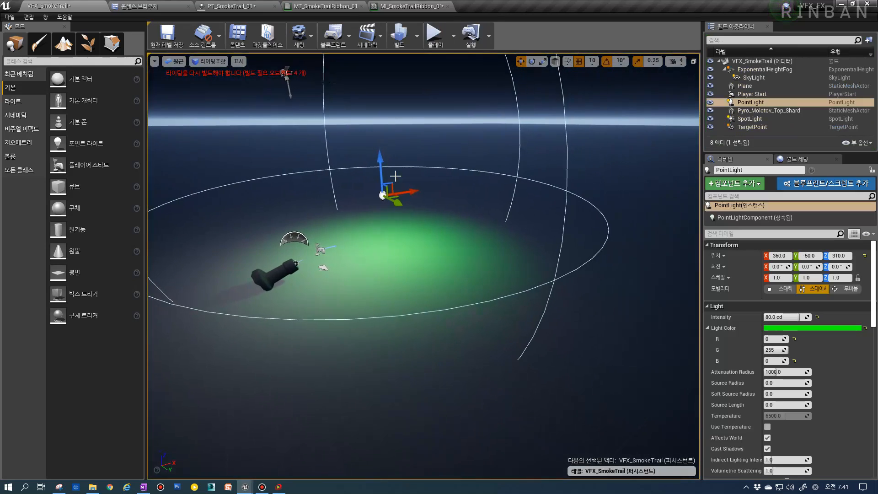
{"action": "left_click_drag", "start_coordinate": [396, 176], "coordinate": [520, 71]}
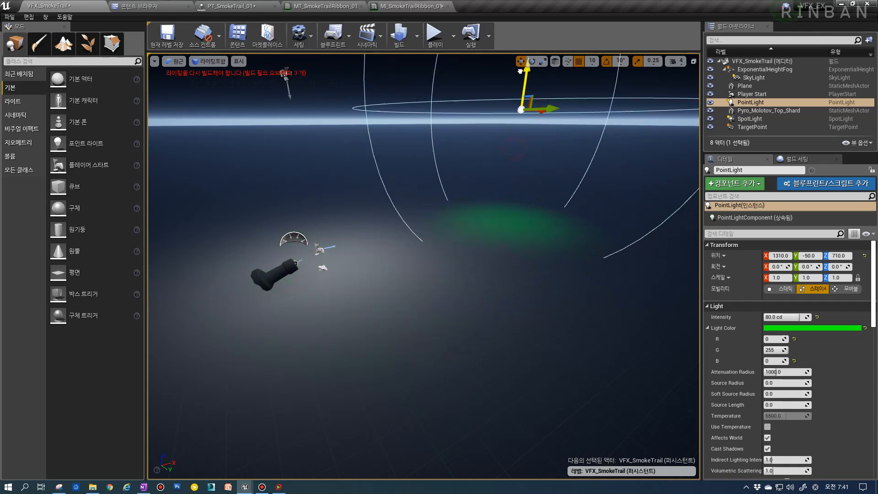
Step: Play the level and run the character around to watch how the projectile trail looks as it passes the green light
{"action": "left_click", "coordinate": [433, 34]}
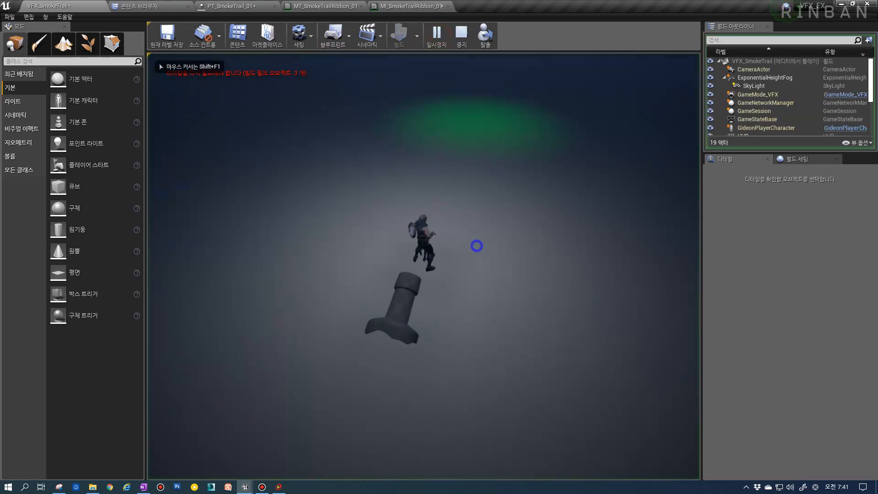
{"action": "key", "text": "d"}
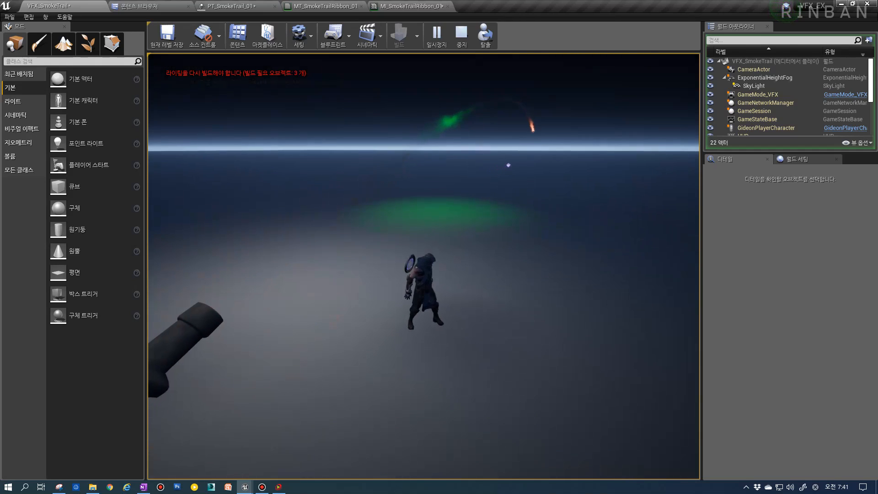
{"action": "key", "text": "a"}
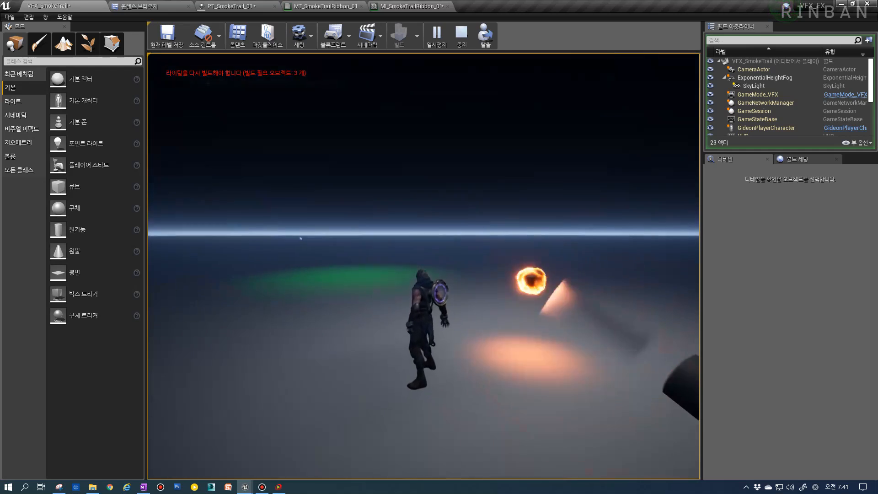
{"action": "key", "text": "d"}
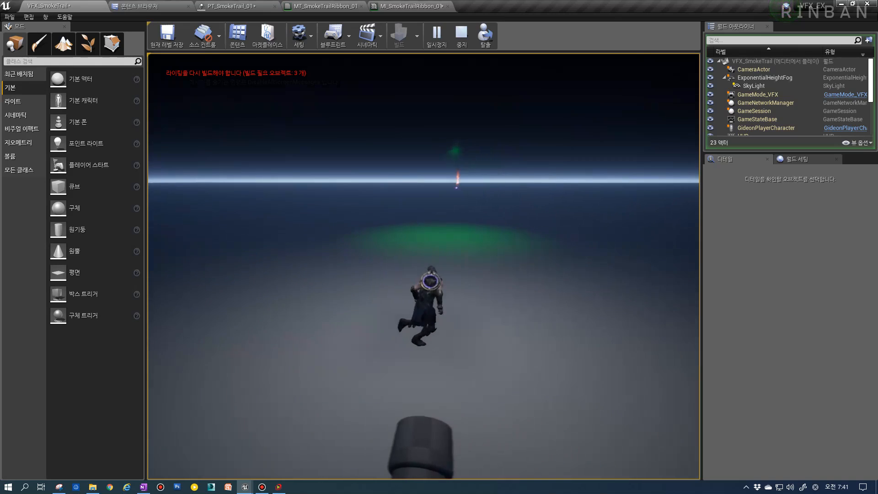
{"action": "key", "text": "s"}
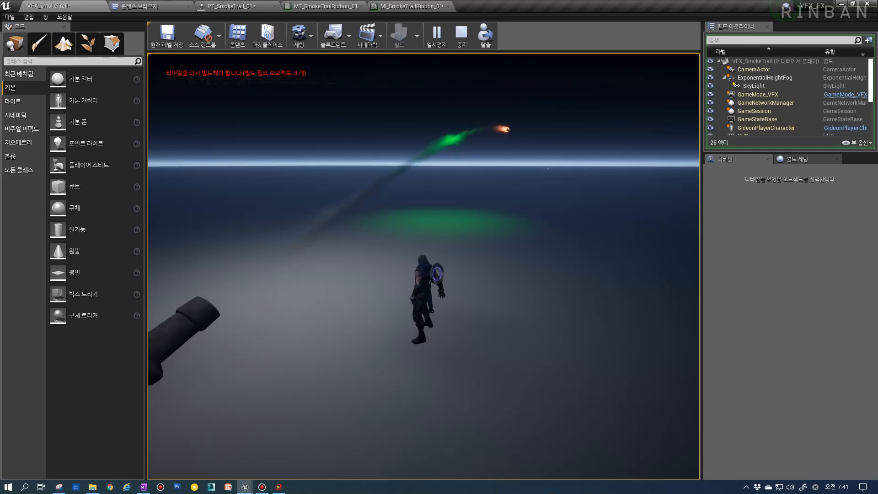
{"action": "key", "text": "Escape"}
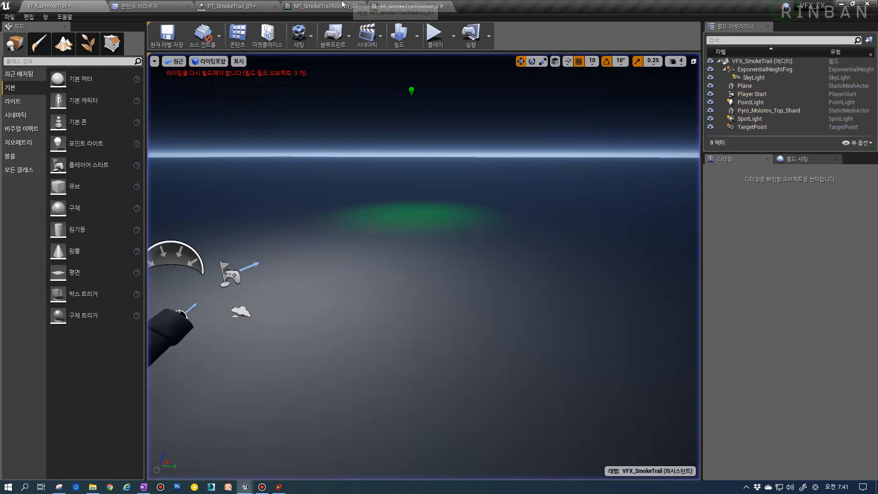
Step: In PT_SmokeTrail_01, set the second color curve point's Out Val R to 1.0
{"action": "left_click", "coordinate": [326, 6]}
{"action": "left_click", "coordinate": [238, 6]}
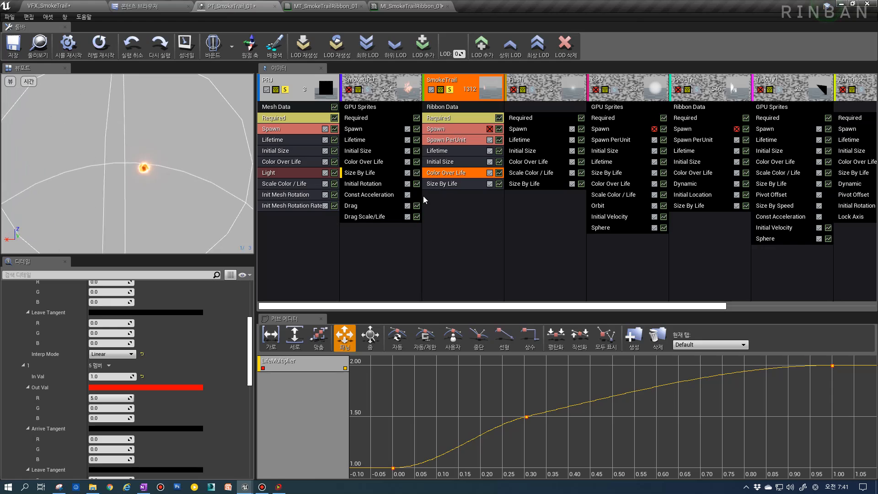
{"action": "left_click", "coordinate": [112, 403]}
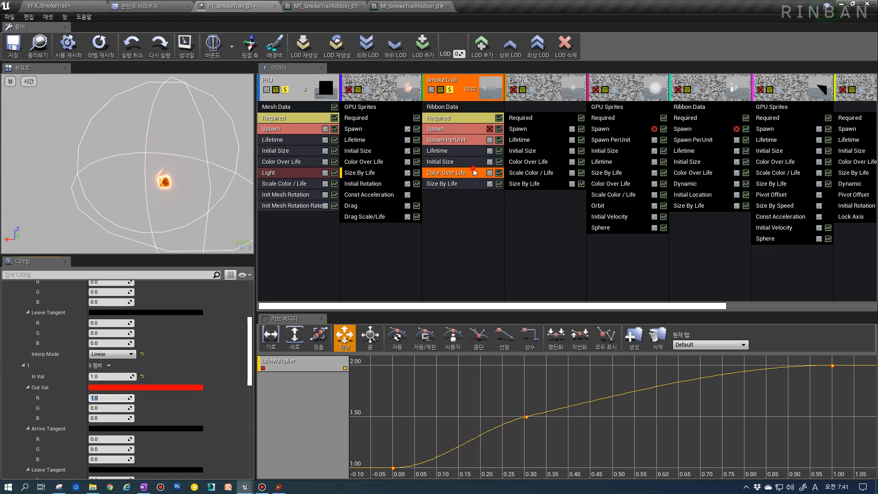
Step: Review SmokeTrail's modules and try an Emitter Duration of 20 in its Required settings
{"action": "left_click", "coordinate": [457, 172]}
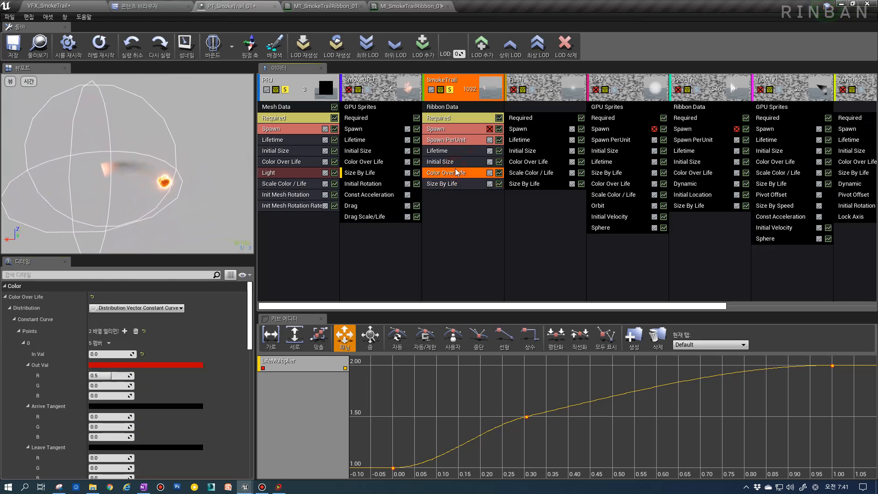
{"action": "left_click", "coordinate": [457, 163]}
{"action": "left_click", "coordinate": [460, 151]}
{"action": "left_click", "coordinate": [466, 140]}
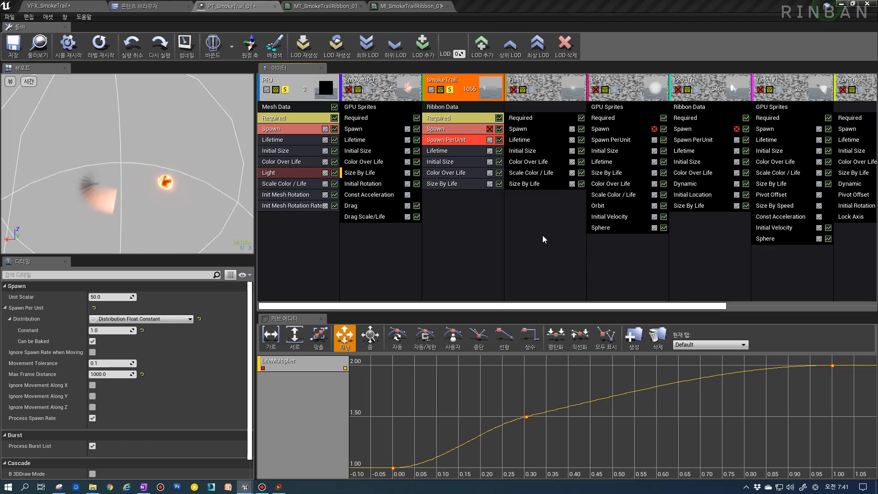
{"action": "left_click", "coordinate": [459, 118]}
{"action": "scroll", "coordinate": [125, 378], "scroll_direction": "down", "scroll_amount": 5}
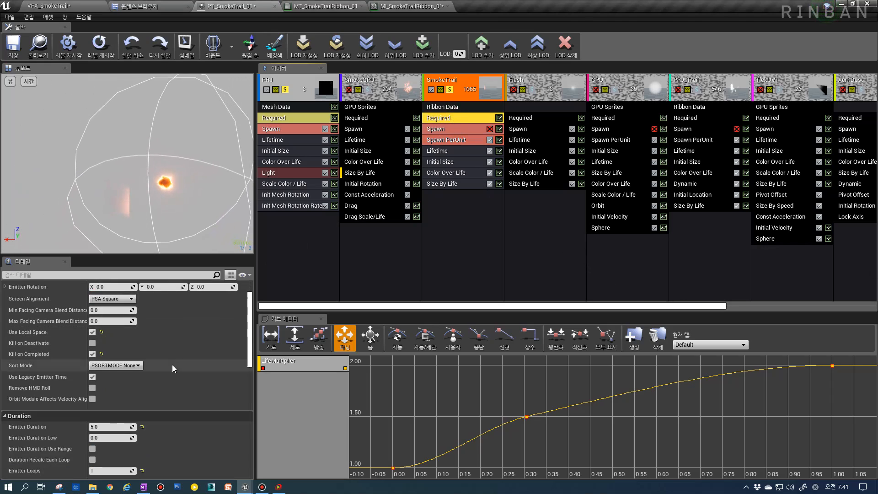
{"action": "left_click", "coordinate": [133, 369]}
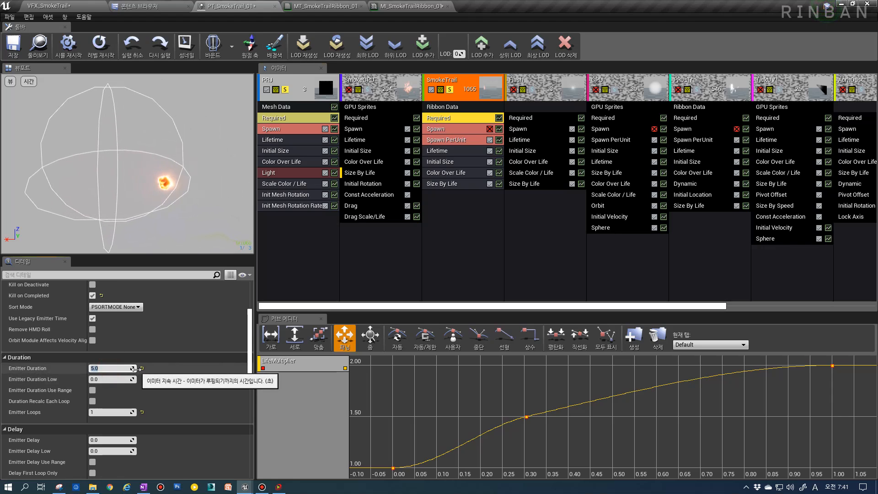
{"action": "type", "text": "10"}
{"action": "key", "text": "Return"}
Step: Play the VFX_SmokeTrail level to check the trail with the longer emitter duration
{"action": "left_click", "coordinate": [56, 6]}
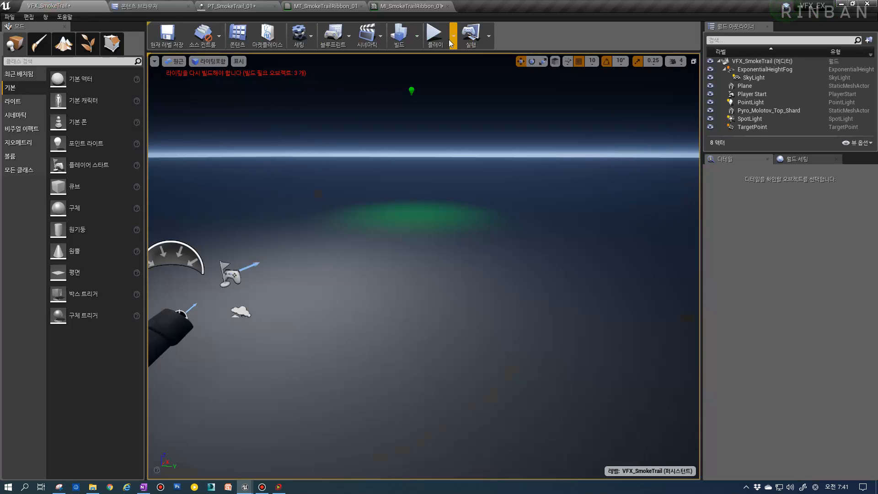
{"action": "left_click", "coordinate": [437, 36]}
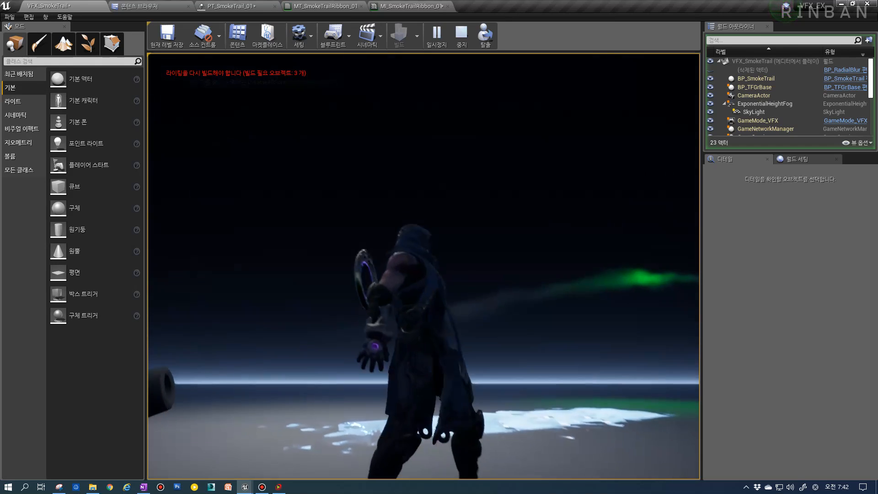
{"action": "key", "text": "Escape"}
Step: Set SmokeTrail's Emitter Duration to 1.0 and play the level to check the trail
{"action": "left_click", "coordinate": [233, 7]}
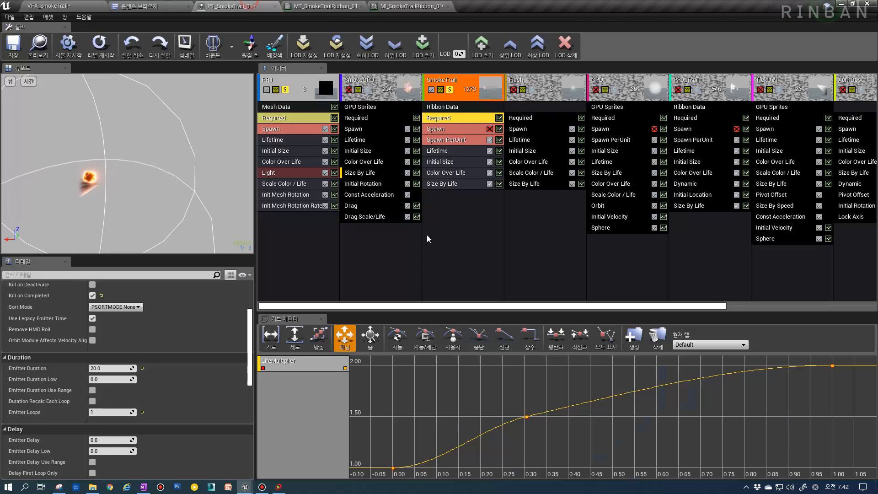
{"action": "left_click", "coordinate": [108, 368]}
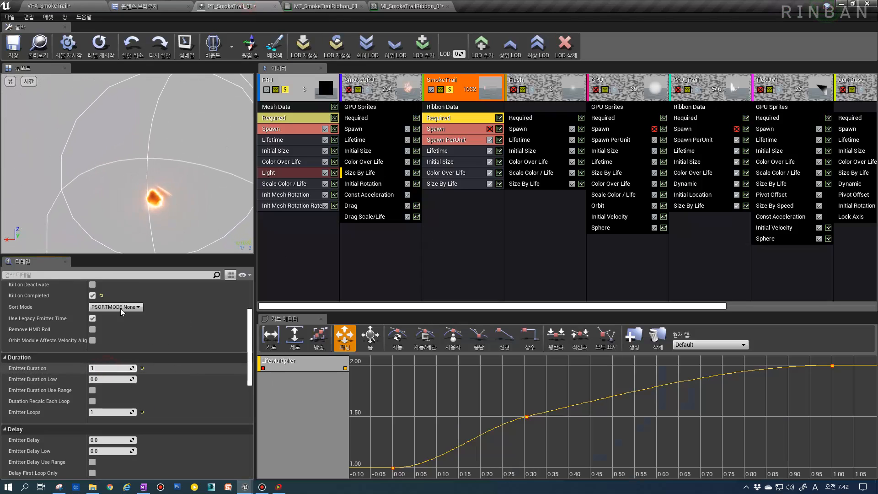
{"action": "left_click", "coordinate": [48, 6]}
{"action": "left_click", "coordinate": [445, 41]}
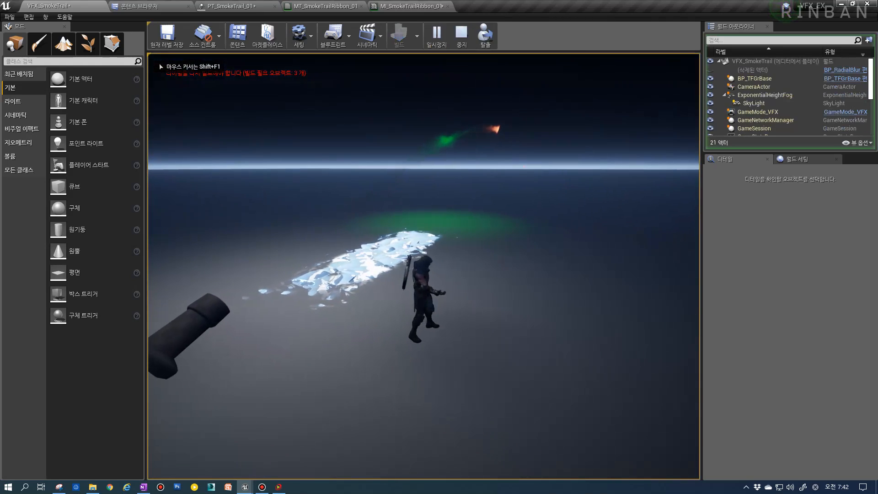
{"action": "key", "text": "d"}
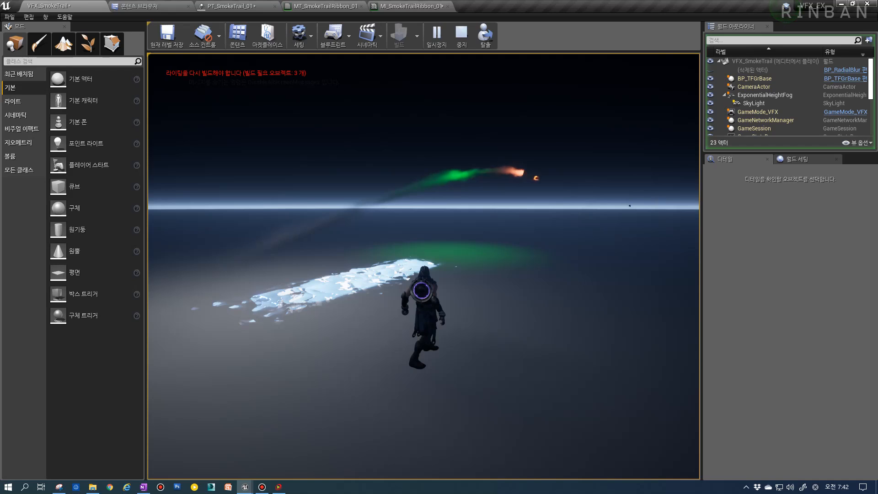
{"action": "key", "text": "Escape"}
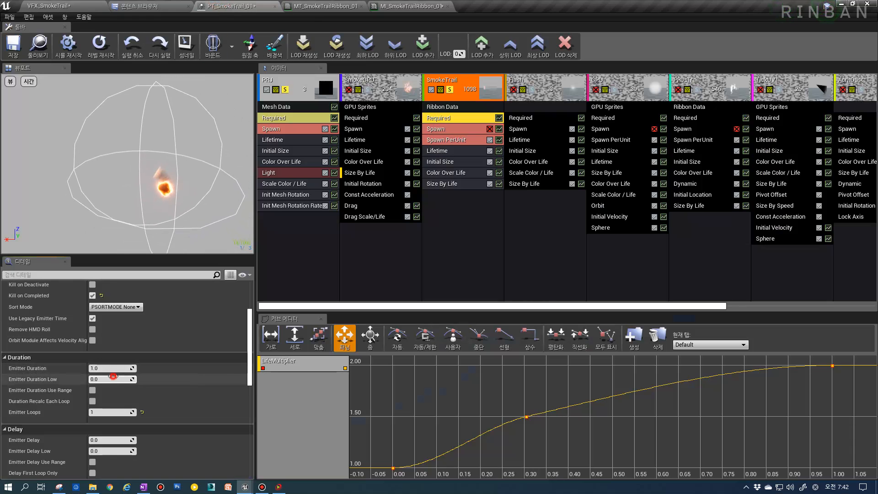
Step: Set SmokeTrail's Emitter Duration to 4.0 and play the VFX_SmokeTrail level to check the trail
{"action": "left_click", "coordinate": [110, 378]}
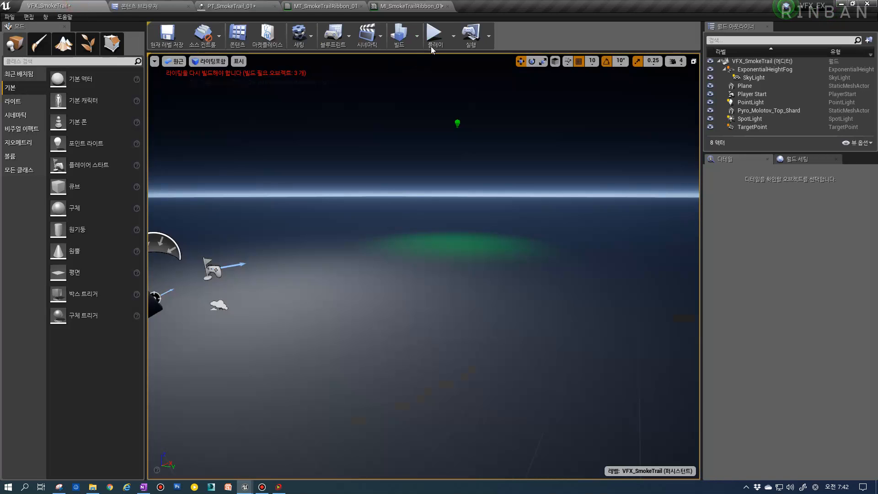
{"action": "left_click", "coordinate": [433, 37]}
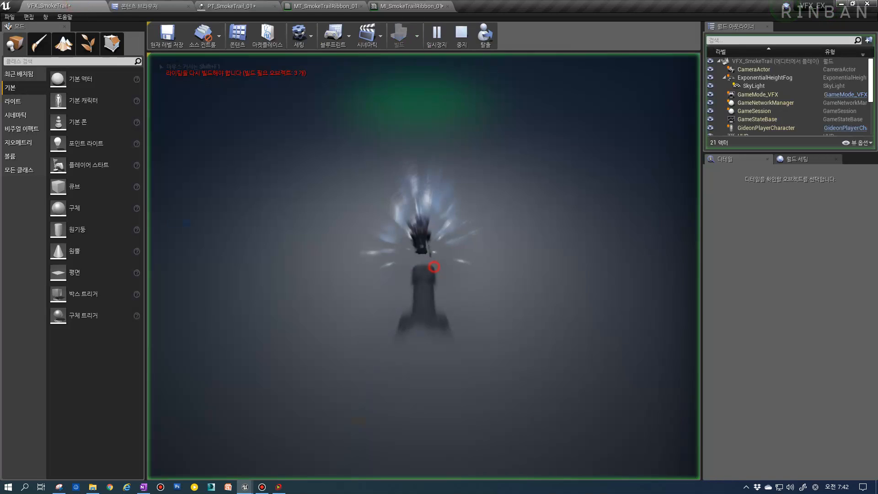
{"action": "key", "text": "d"}
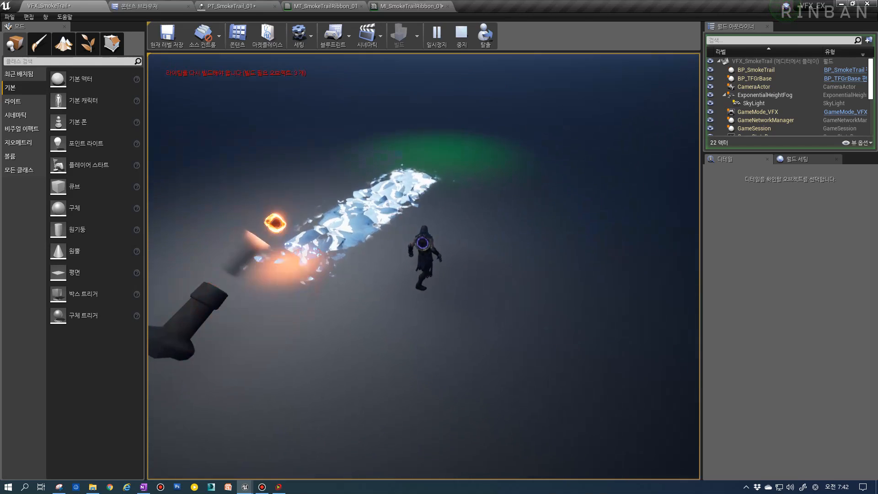
{"action": "key", "text": "s"}
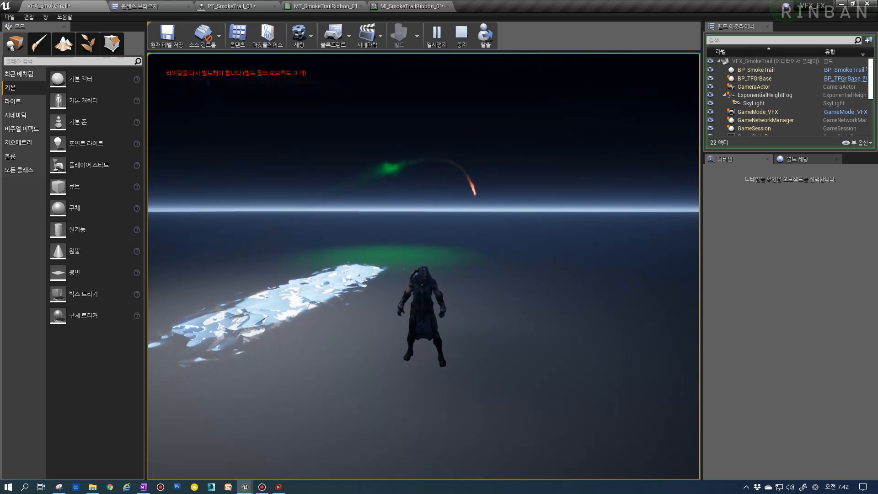
{"action": "key", "text": "a"}
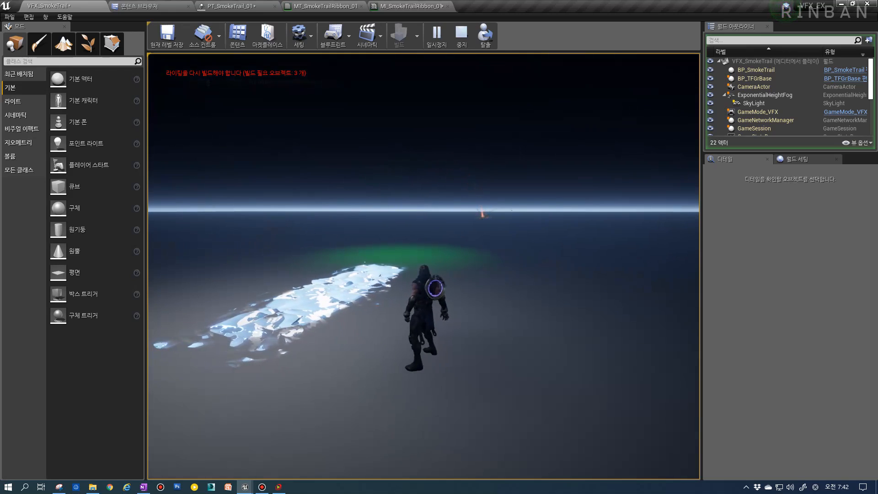
{"action": "key", "text": "Escape"}
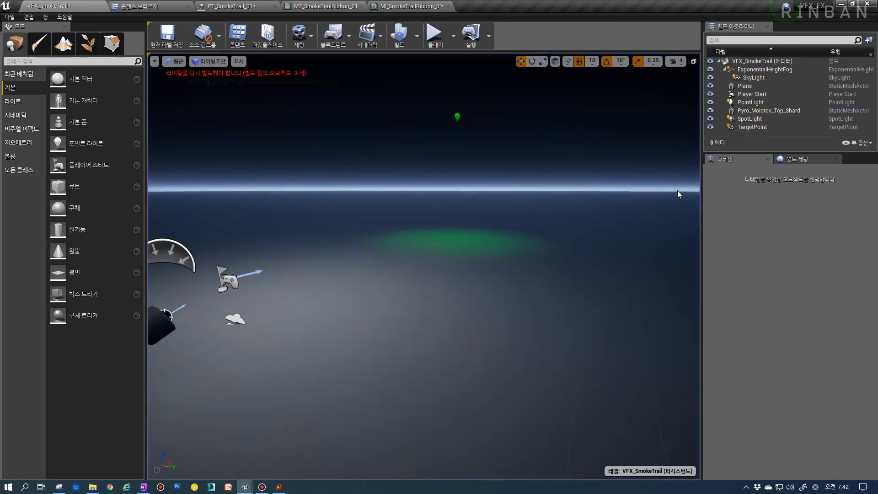
Step: In SmokeTrail's Color Over Life module, set the first alpha curve point's Out Val to 2.0
{"action": "left_click", "coordinate": [328, 3]}
{"action": "left_click", "coordinate": [245, 6]}
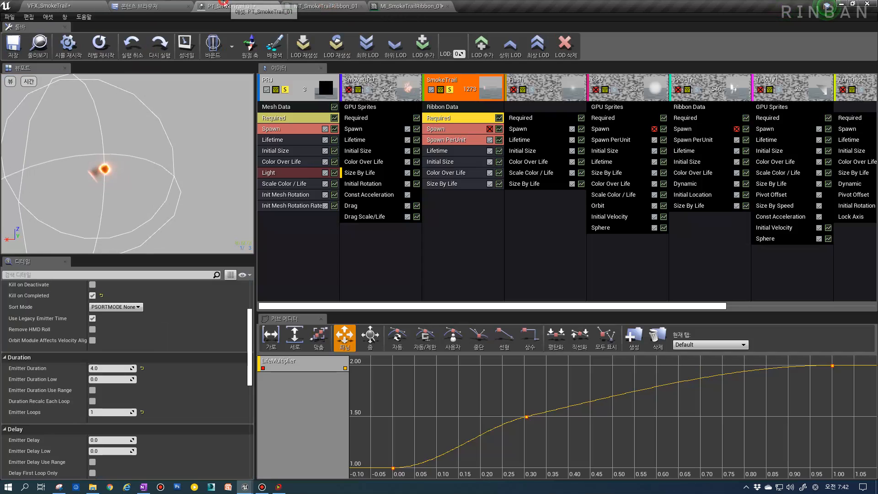
{"action": "left_click", "coordinate": [464, 172]}
{"action": "scroll", "coordinate": [110, 389], "scroll_direction": "down", "scroll_amount": 5}
{"action": "scroll", "coordinate": [108, 386], "scroll_direction": "down", "scroll_amount": 6}
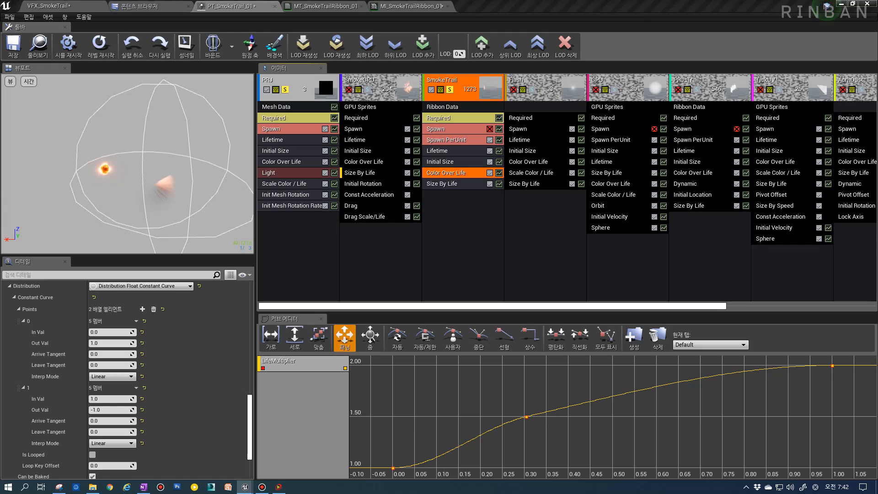
{"action": "left_click", "coordinate": [118, 343]}
{"action": "type", "text": "2"}
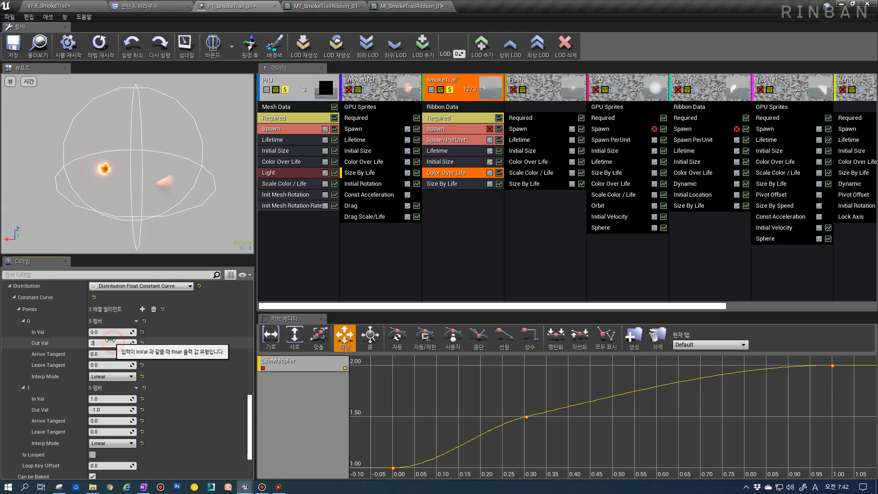
{"action": "key", "text": "Return"}
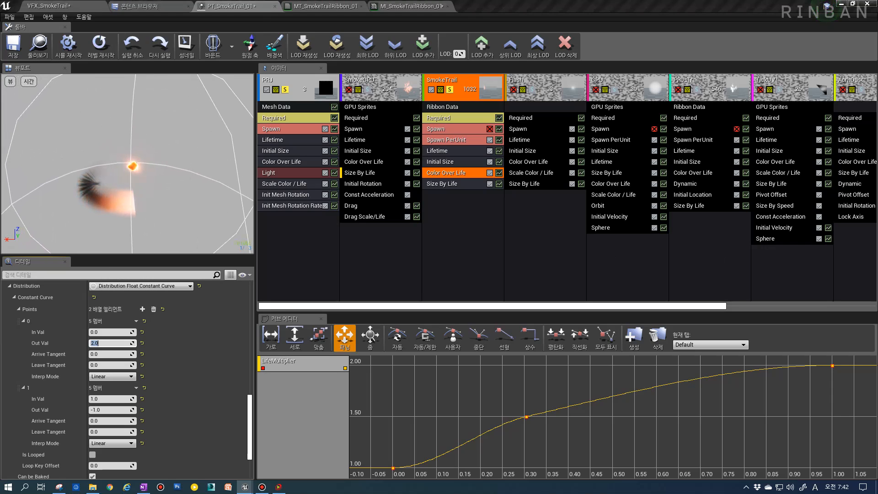
Step: Try a Lifetime constant of 1.0 on SmokeTrail and play the level to check the trail length
{"action": "left_click", "coordinate": [463, 121]}
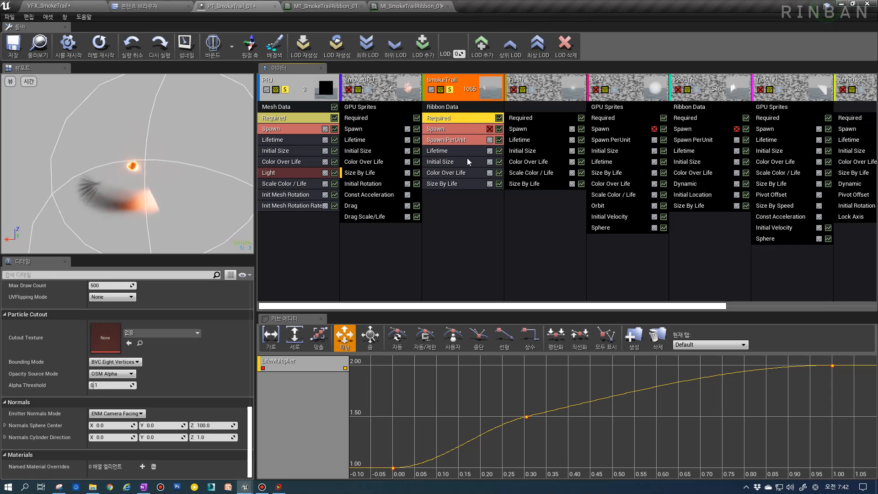
{"action": "left_click", "coordinate": [459, 153]}
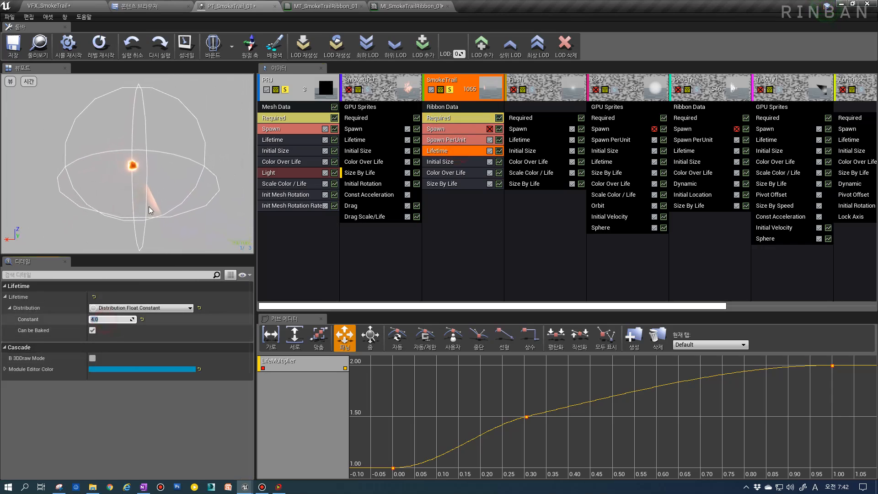
{"action": "left_click", "coordinate": [48, 5]}
{"action": "left_click", "coordinate": [435, 34]}
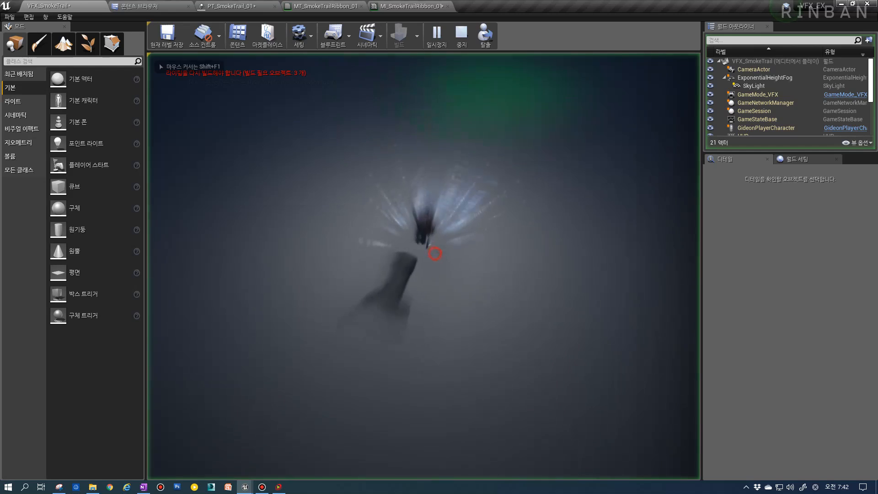
{"action": "key", "text": "d"}
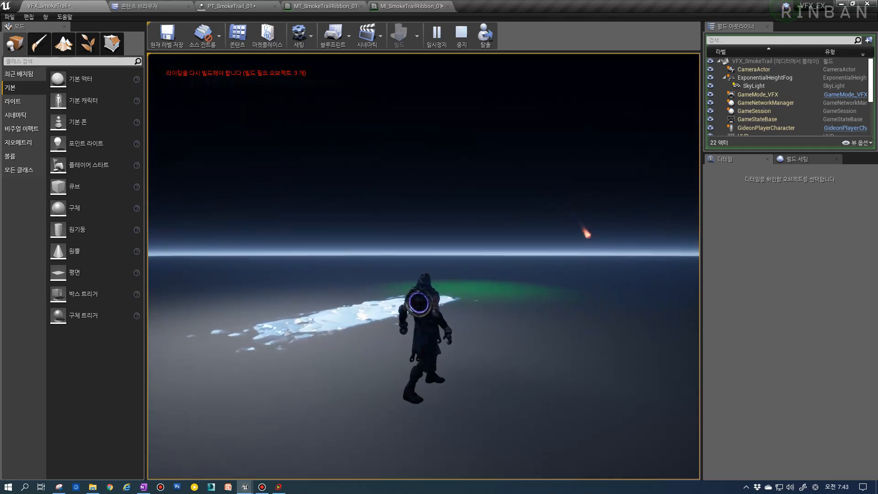
{"action": "key", "text": "Escape"}
Step: Try a Lifetime constant of 10.0 on SmokeTrail and play the level again
{"action": "left_click", "coordinate": [267, 5]}
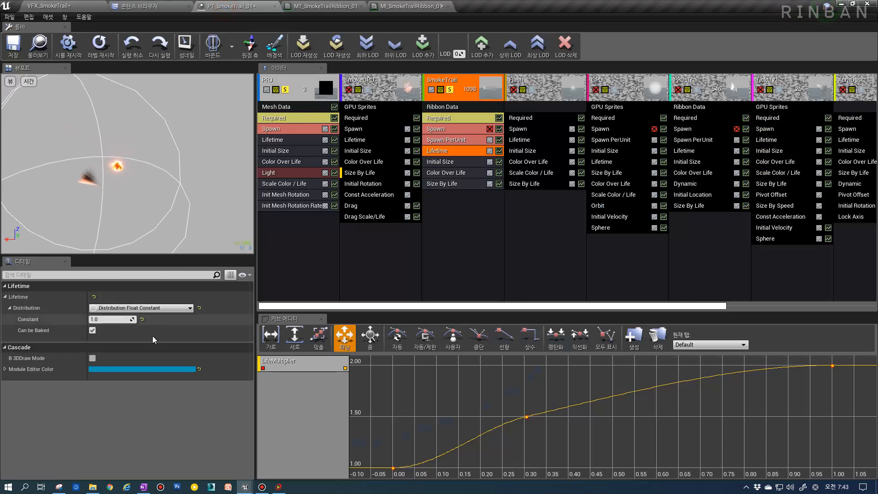
{"action": "left_click", "coordinate": [48, 5]}
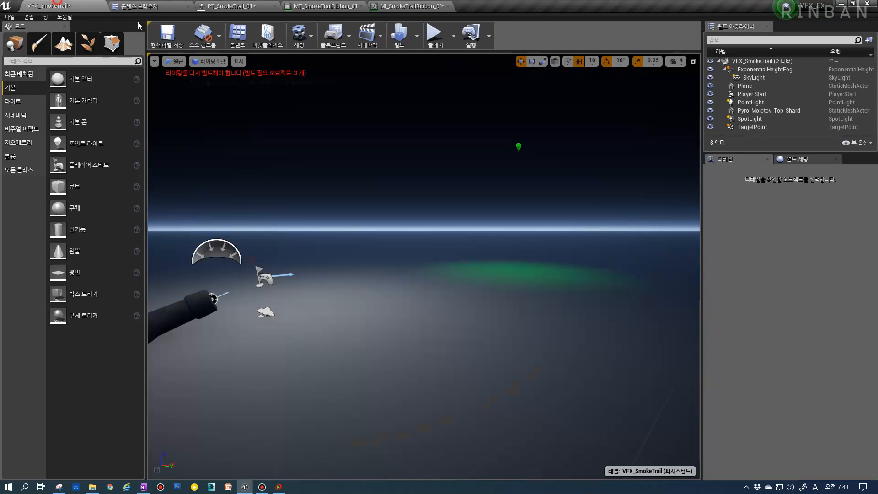
{"action": "left_click", "coordinate": [437, 36]}
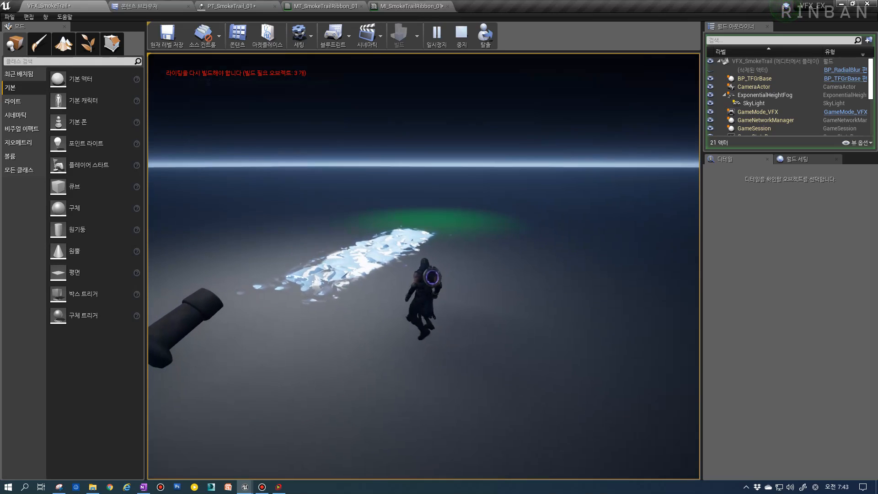
{"action": "key", "text": "Escape"}
Step: Set SmokeTrail's Lifetime constant to 4.0 and play the level to check the trail
{"action": "left_click", "coordinate": [325, 6]}
{"action": "left_click", "coordinate": [251, 6]}
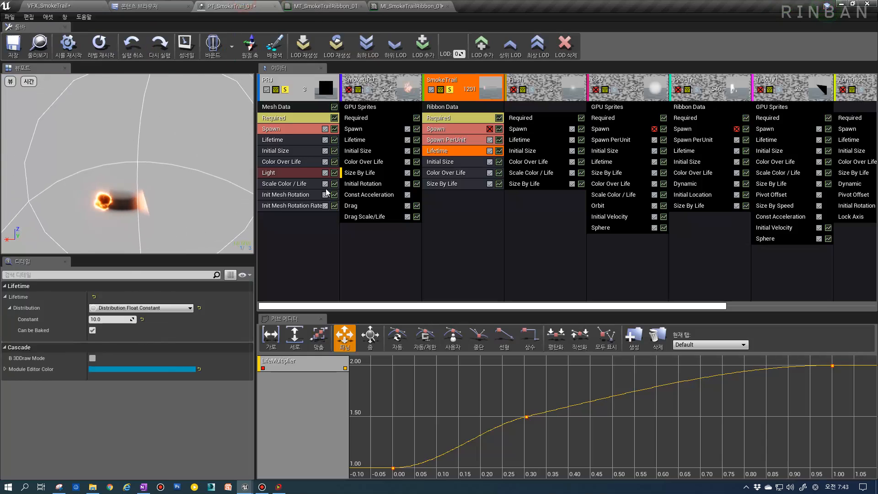
{"action": "left_click", "coordinate": [110, 319]}
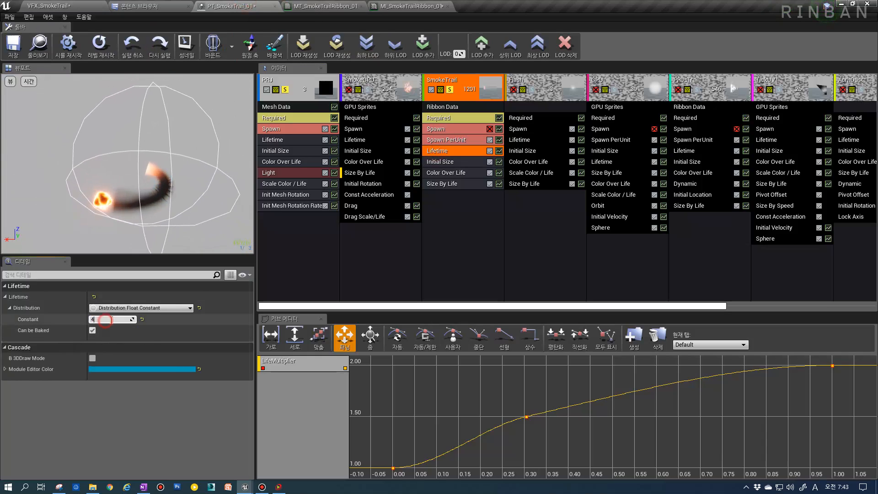
{"action": "type", "text": "4"}
{"action": "key", "text": "Return"}
{"action": "left_click", "coordinate": [48, 6]}
{"action": "left_click", "coordinate": [419, 29]}
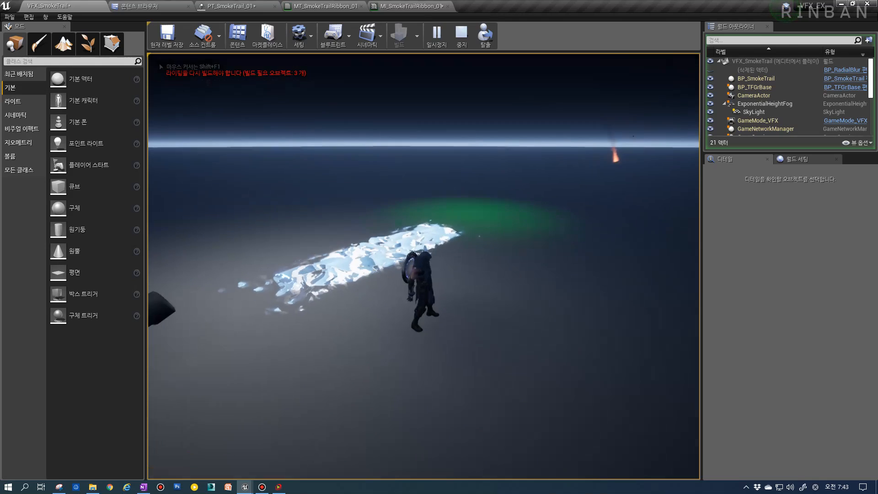
{"action": "key", "text": "Escape"}
Step: Toggle the Tile_X parameter override off and back on in the smoke trail ribbon material instance
{"action": "left_click", "coordinate": [338, 6]}
{"action": "left_click", "coordinate": [404, 5]}
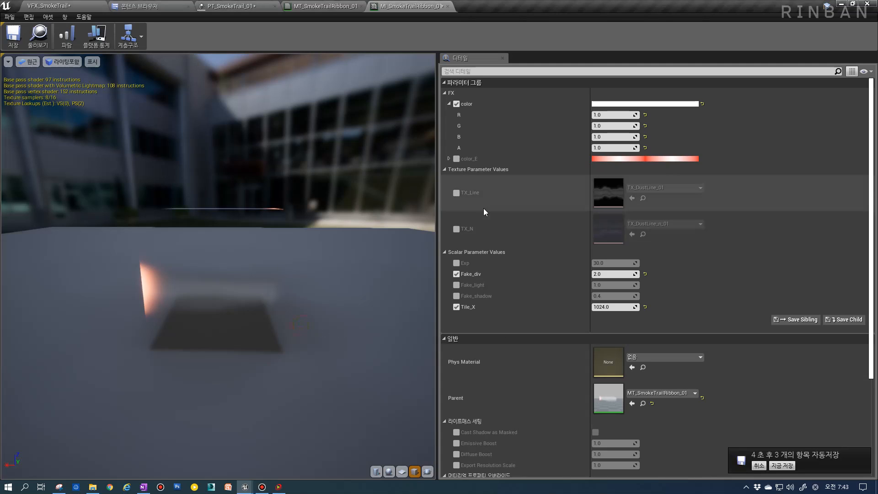
{"action": "left_click", "coordinate": [456, 307]}
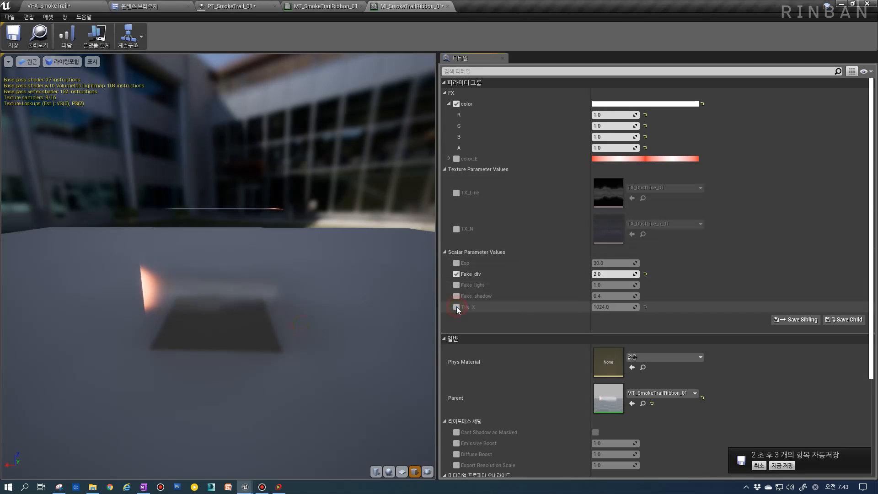
{"action": "left_click", "coordinate": [456, 307]}
{"action": "left_click", "coordinate": [457, 307]}
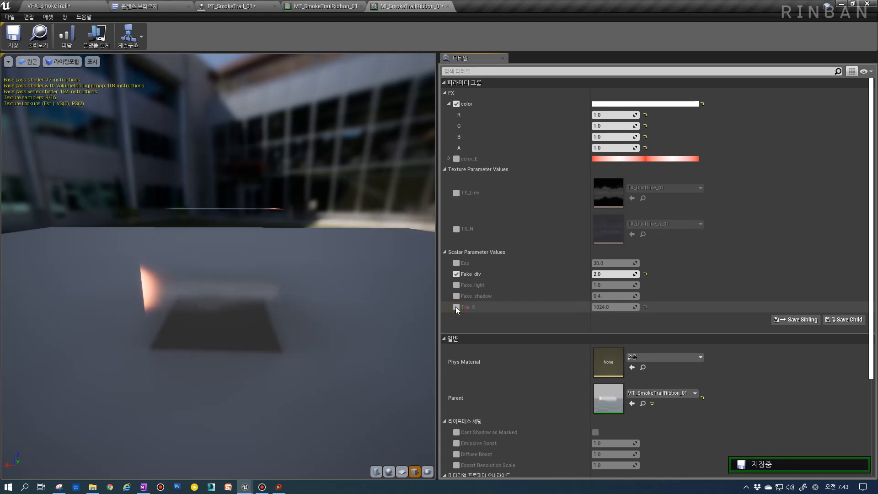
{"action": "left_click", "coordinate": [456, 306]}
Step: In PT_SmokeTrail_01, set the Out Val R of SmokeTrail's second Color Over Life curve point to 10
{"action": "left_click", "coordinate": [323, 6]}
{"action": "left_click", "coordinate": [233, 6]}
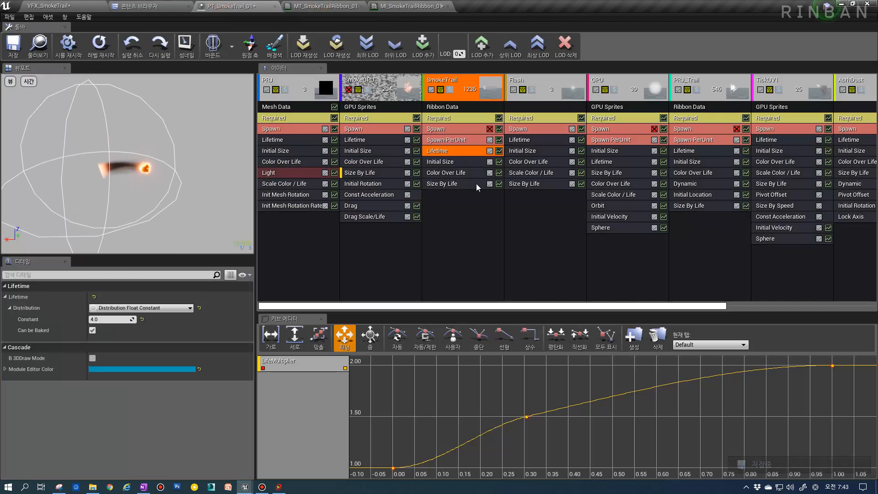
{"action": "left_click", "coordinate": [448, 172]}
{"action": "scroll", "coordinate": [117, 333], "scroll_direction": "down", "scroll_amount": 5}
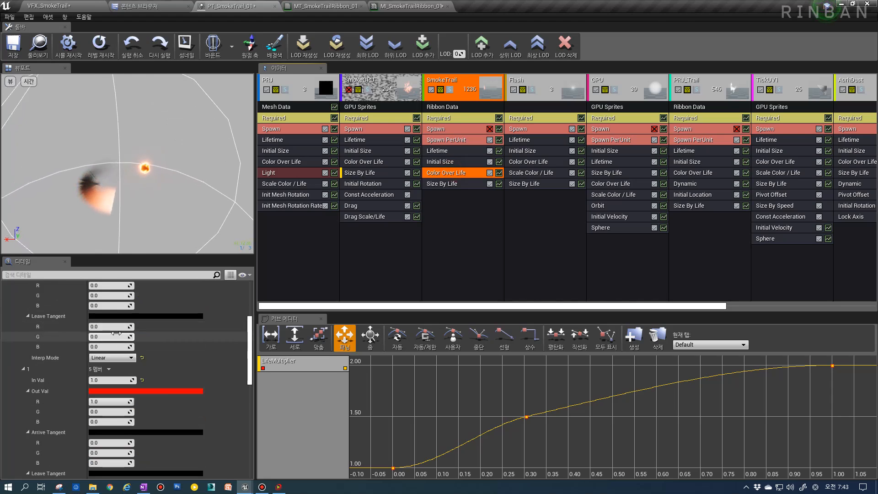
{"action": "scroll", "coordinate": [116, 334], "scroll_direction": "up", "scroll_amount": 4}
{"action": "left_click", "coordinate": [107, 336]}
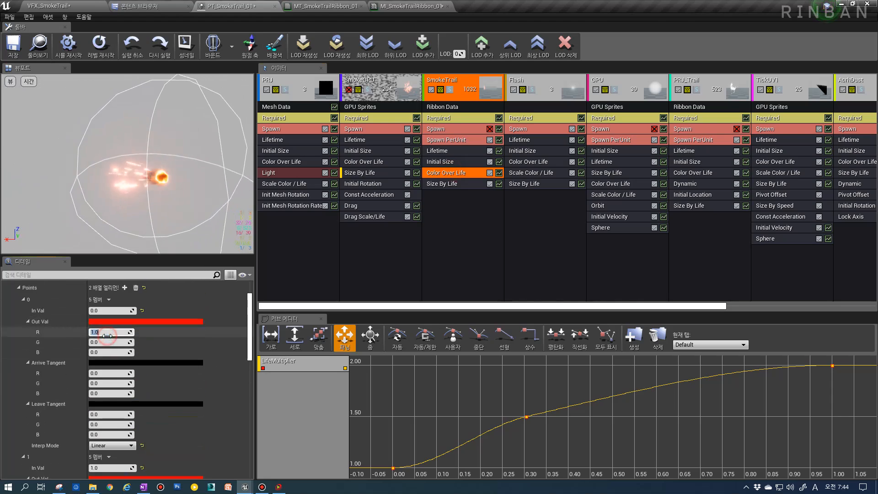
{"action": "scroll", "coordinate": [105, 341], "scroll_direction": "down", "scroll_amount": 3}
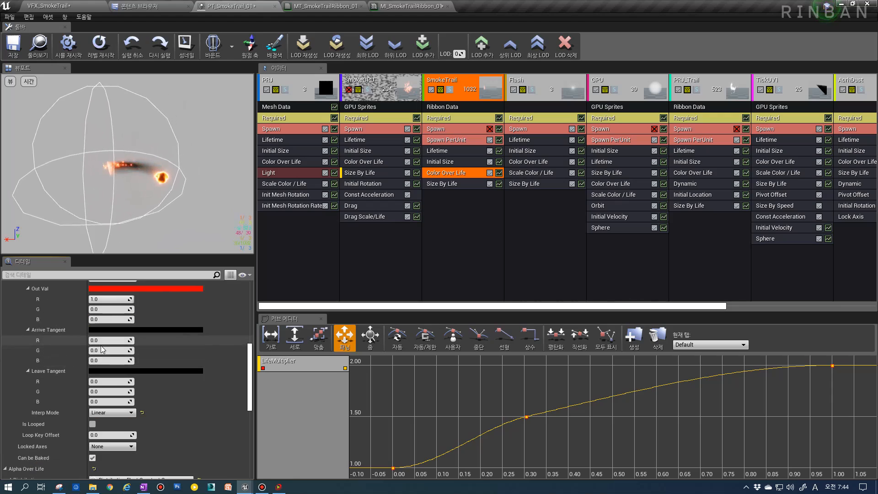
{"action": "scroll", "coordinate": [102, 346], "scroll_direction": "up", "scroll_amount": 1}
{"action": "left_click", "coordinate": [106, 316]}
{"action": "type", "text": "10"}
{"action": "key", "text": "Return"}
Step: Set the second color curve point's In Val to 0.5 and play the level to check the trail
{"action": "scroll", "coordinate": [107, 321], "scroll_direction": "up", "scroll_amount": 4}
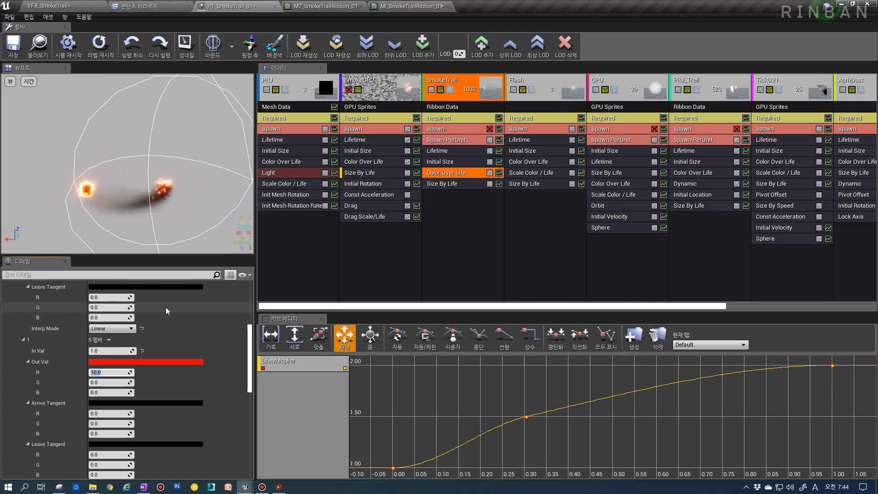
{"action": "left_click", "coordinate": [102, 350]}
{"action": "type", "text": "0.5"}
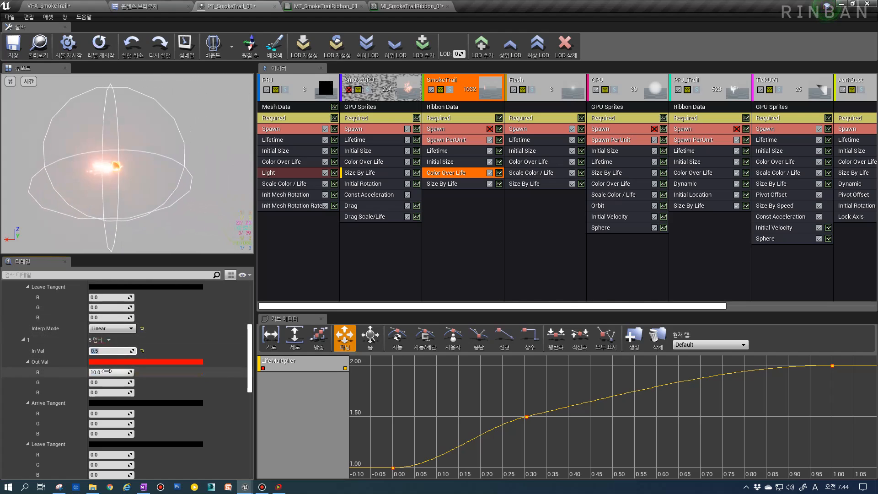
{"action": "left_click", "coordinate": [78, 5]}
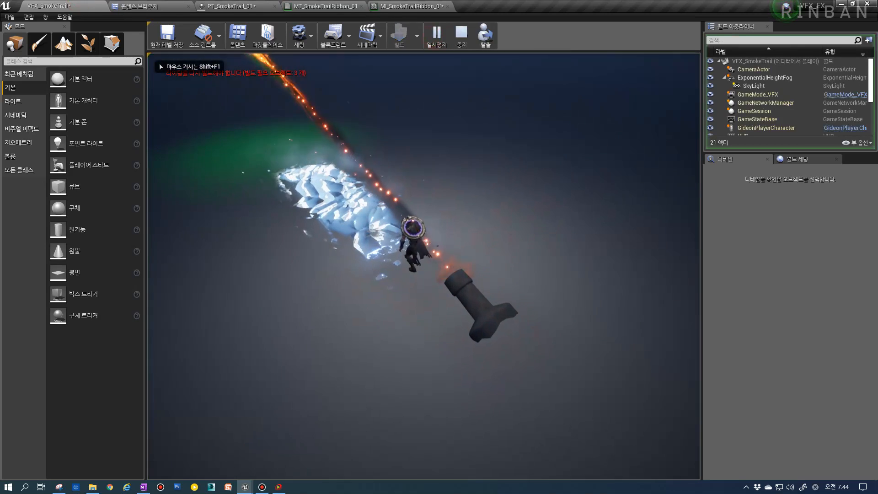
{"action": "key", "text": "d"}
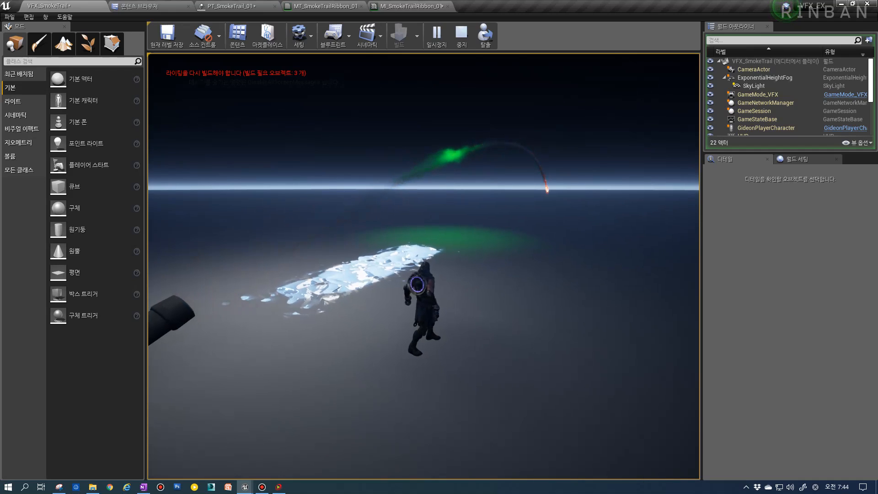
{"action": "key", "text": "Escape"}
Step: Review SmokeTrail's Color Over Life points, Required duration settings and Lifetime in PT_SmokeTrail_01
{"action": "left_click", "coordinate": [349, 5]}
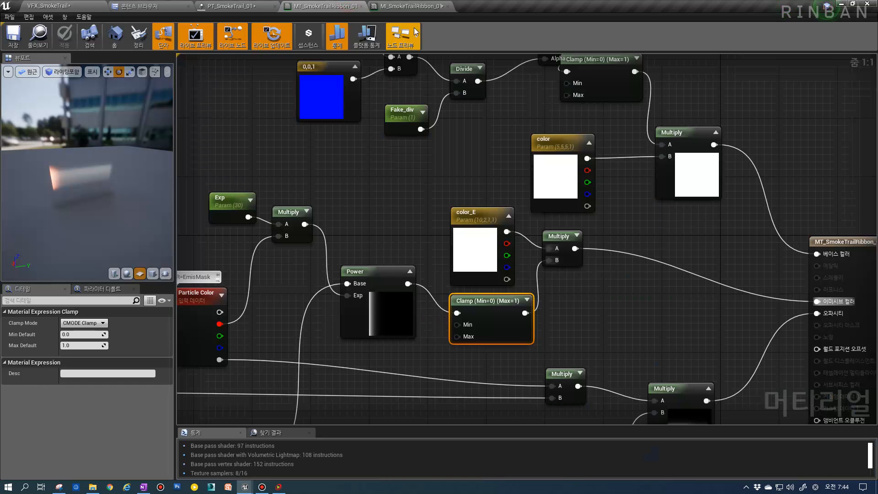
{"action": "left_click", "coordinate": [410, 7]}
{"action": "left_click", "coordinate": [220, 6]}
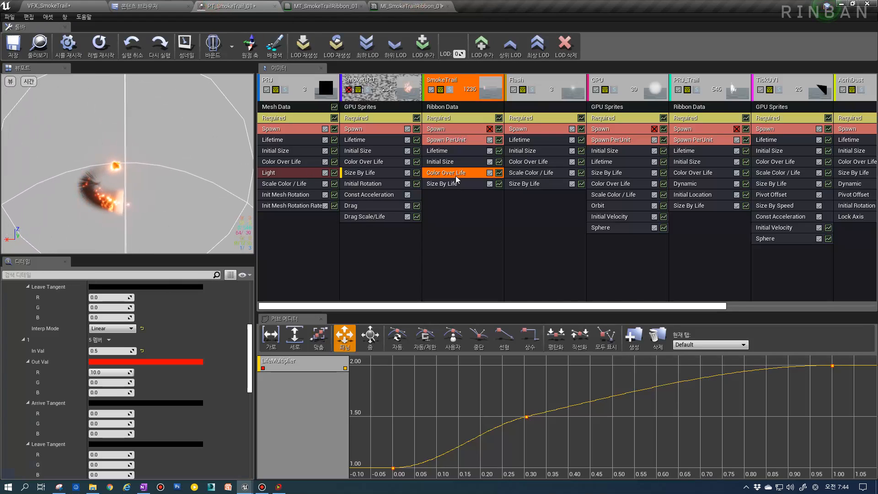
{"action": "scroll", "coordinate": [136, 375], "scroll_direction": "up", "scroll_amount": 3}
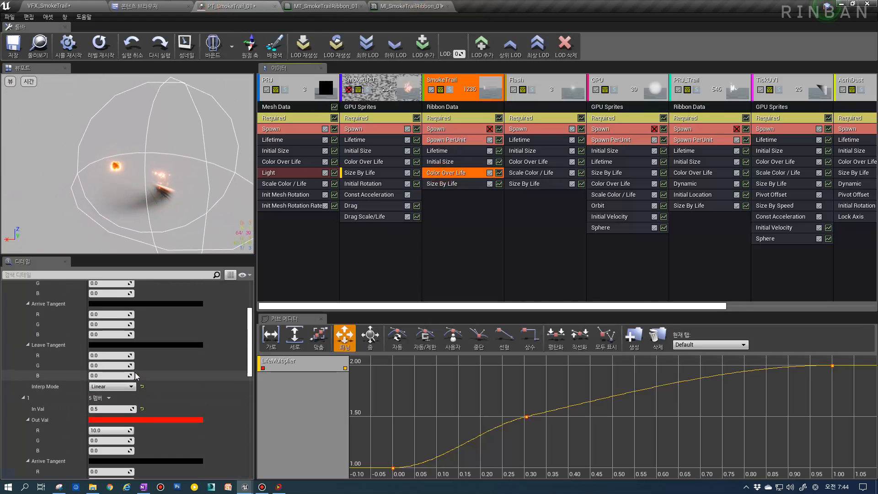
{"action": "scroll", "coordinate": [142, 372], "scroll_direction": "up", "scroll_amount": 2}
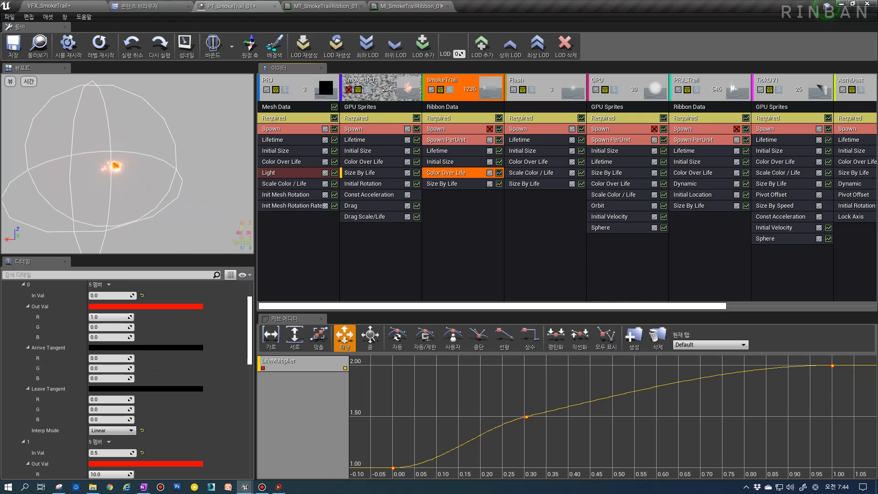
{"action": "left_click", "coordinate": [447, 270]}
{"action": "left_click", "coordinate": [448, 173]}
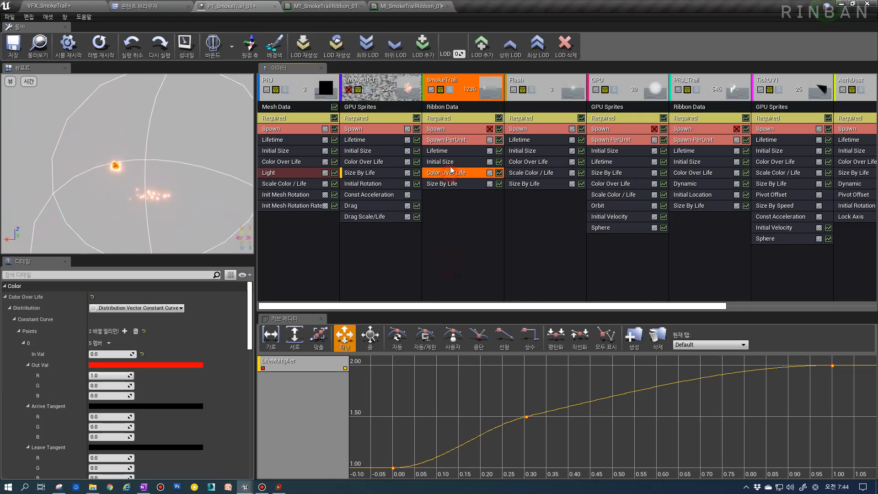
{"action": "left_click", "coordinate": [462, 119]}
{"action": "scroll", "coordinate": [233, 346], "scroll_direction": "down", "scroll_amount": 5}
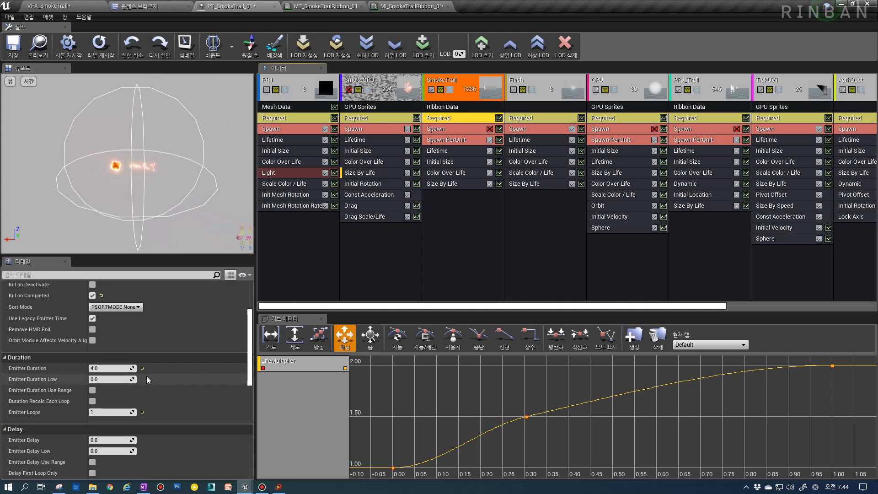
{"action": "left_click", "coordinate": [442, 151]}
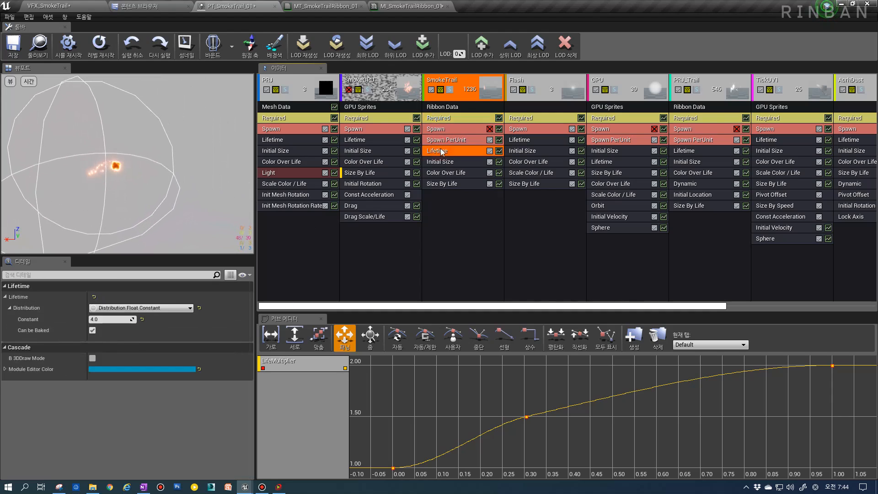
Step: Set the second point of SmokeTrail's Color Over Life curve to In Val 0.2 and Out Val R 50
{"action": "left_click", "coordinate": [446, 172]}
{"action": "scroll", "coordinate": [101, 366], "scroll_direction": "down", "scroll_amount": 5}
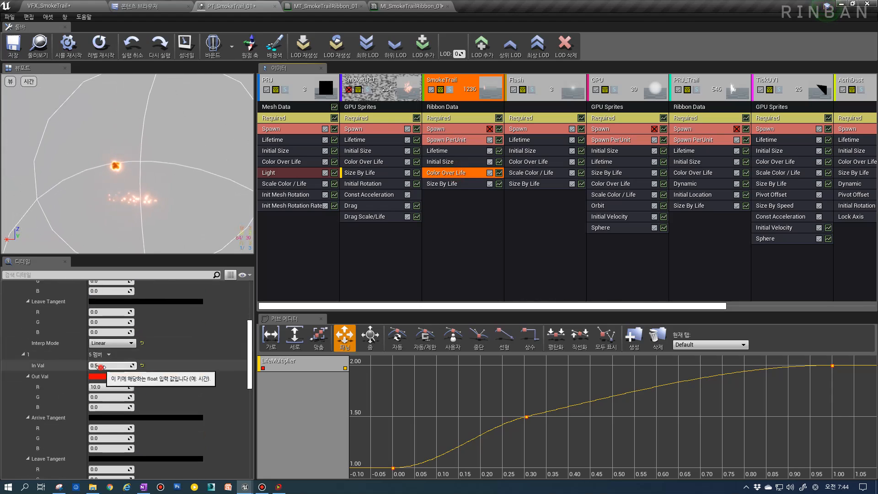
{"action": "left_click", "coordinate": [101, 366]}
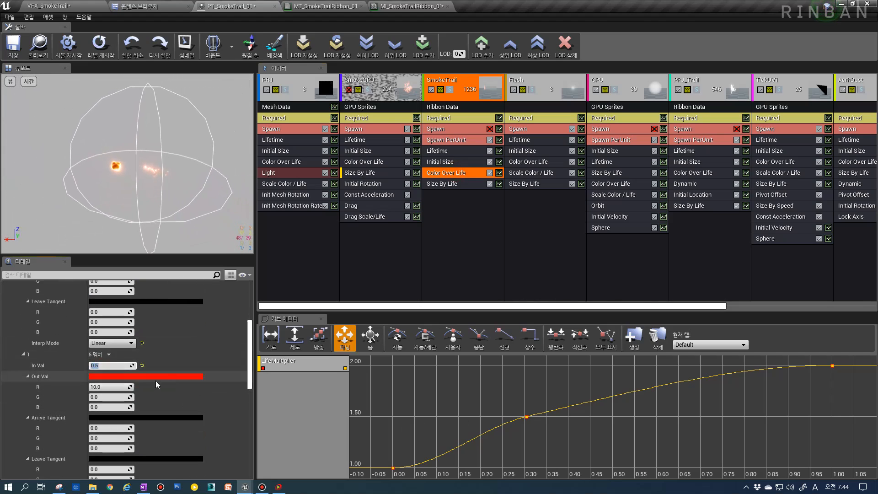
{"action": "left_click", "coordinate": [317, 362]}
{"action": "left_click", "coordinate": [111, 365]}
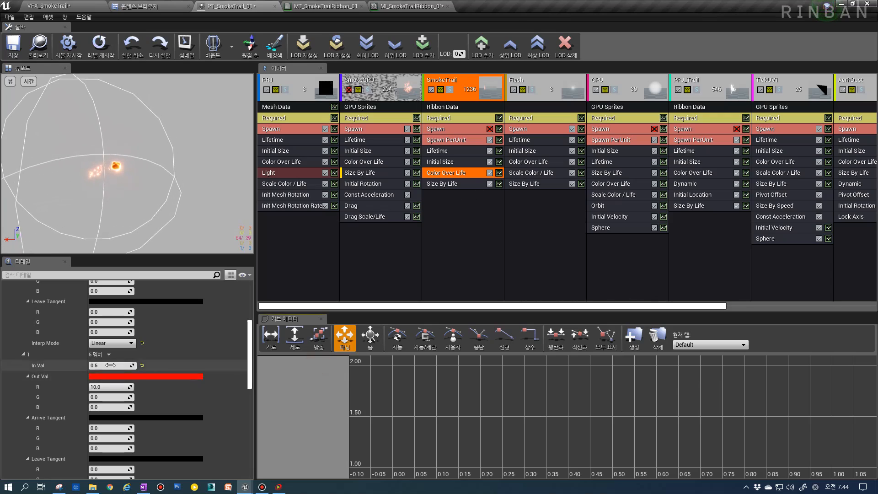
{"action": "type", "text": ".2"}
{"action": "left_click", "coordinate": [106, 386]}
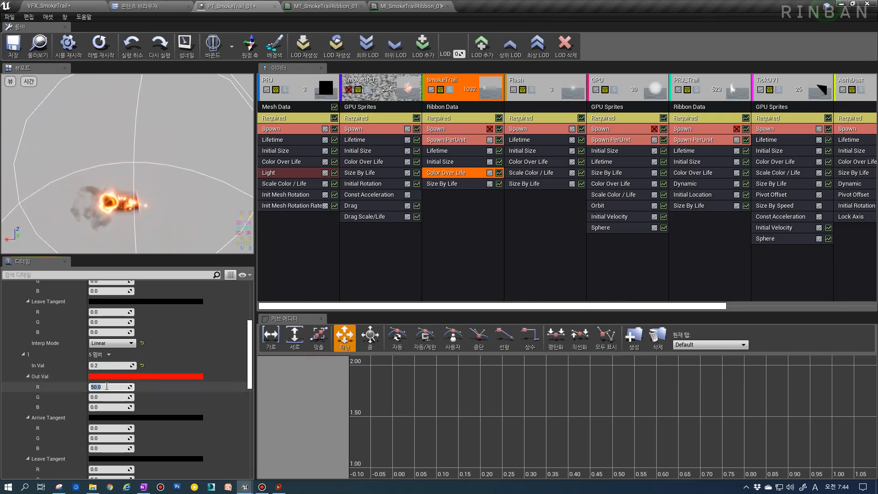
Step: Play the VFX_SmokeTrail level to check the projectile's trail, and stop the play session
{"action": "left_click", "coordinate": [48, 5]}
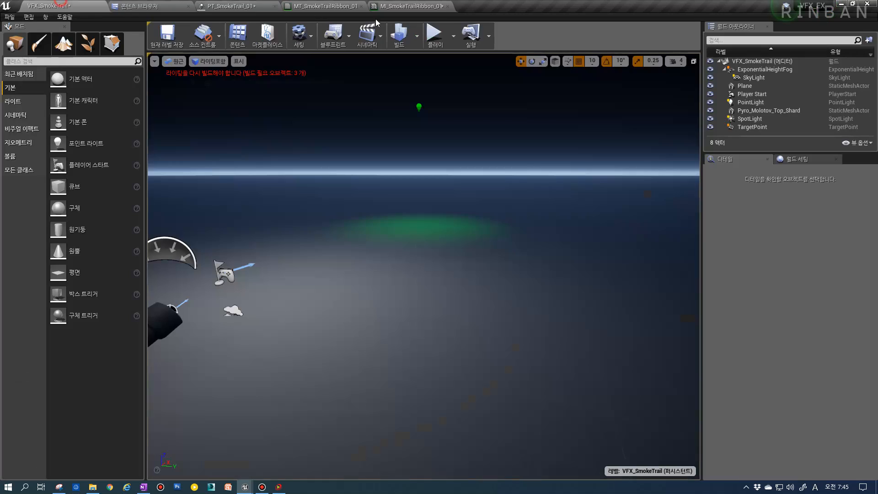
{"action": "left_click", "coordinate": [434, 36]}
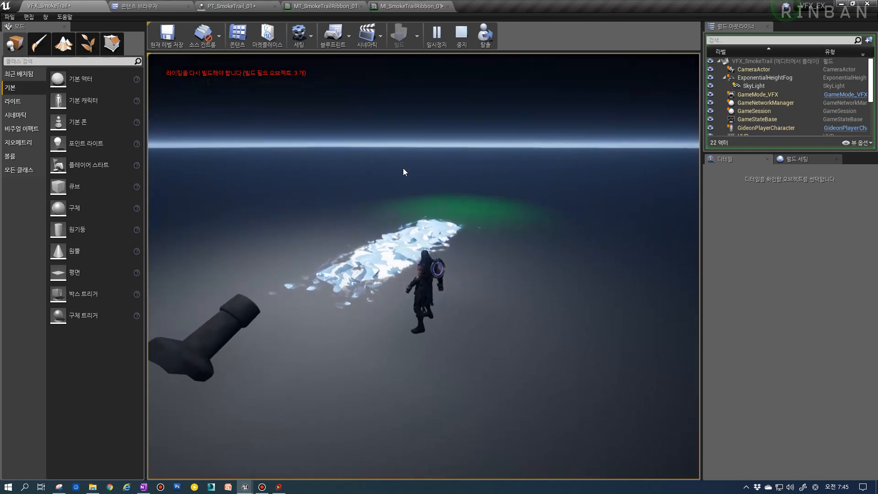
{"action": "key", "text": "Escape"}
Step: In MT_SmokeTrailRibbon_01, move the UV, normal and emissive nodes upward to make room above the TX_Line opacity branch
{"action": "left_click", "coordinate": [233, 6]}
{"action": "left_click", "coordinate": [337, 6]}
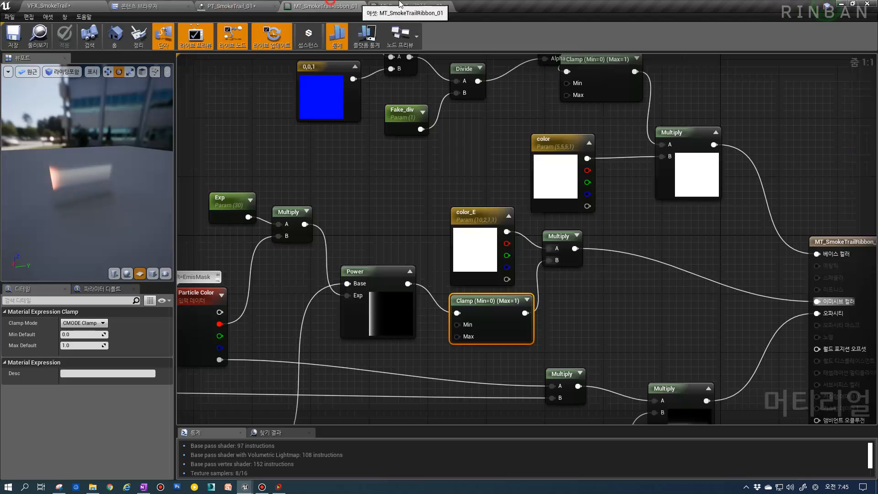
{"action": "left_click", "coordinate": [416, 5]}
{"action": "left_click", "coordinate": [316, 6]}
{"action": "right_click_drag", "start_coordinate": [344, 182], "coordinate": [491, 221]}
{"action": "scroll", "coordinate": [423, 183], "scroll_direction": "down", "scroll_amount": 3}
{"action": "scroll", "coordinate": [577, 194], "scroll_direction": "down", "scroll_amount": 2}
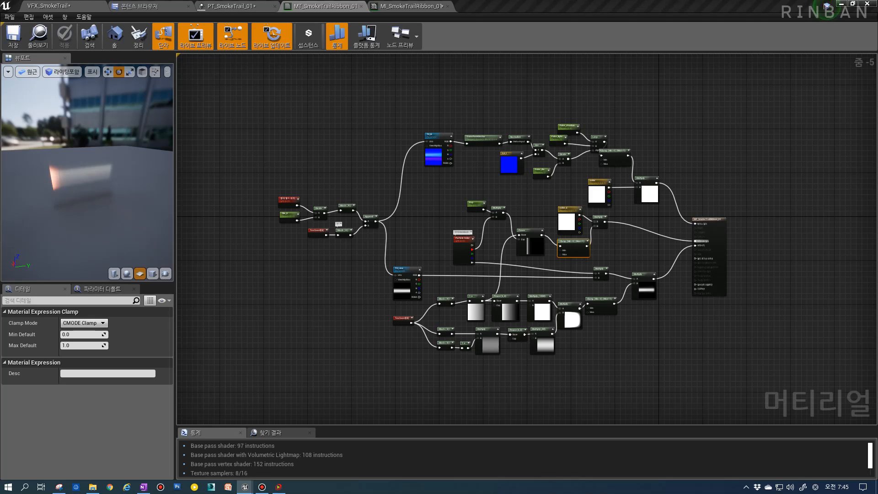
{"action": "right_click_drag", "start_coordinate": [448, 273], "coordinate": [460, 265]}
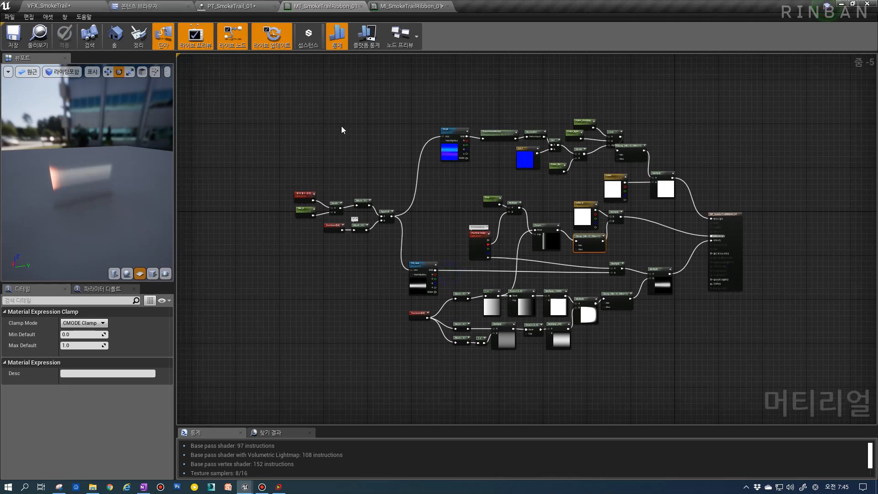
{"action": "left_click_drag", "start_coordinate": [254, 79], "coordinate": [667, 254]}
{"action": "left_click_drag", "start_coordinate": [587, 245], "coordinate": [595, 181]}
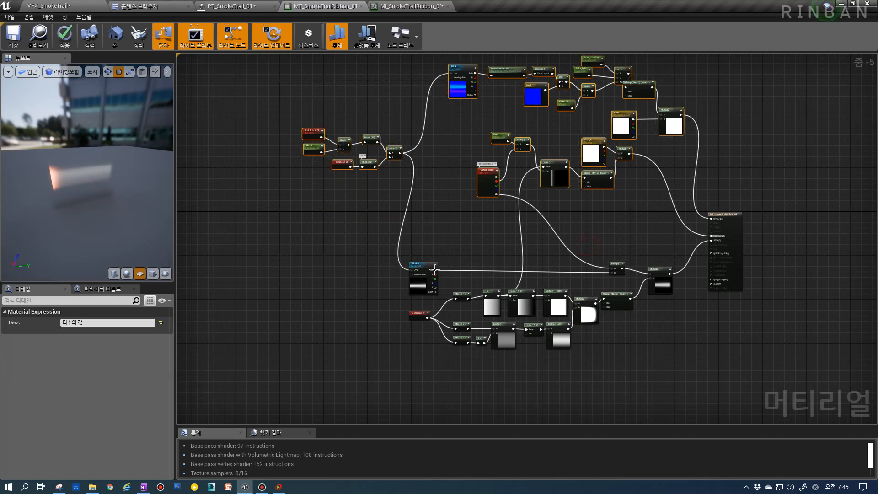
Step: Move the TX_Line texture parameter close to the Multiply node it feeds, and raise that Multiply slightly to line them up
{"action": "left_click_drag", "start_coordinate": [435, 269], "coordinate": [613, 240]}
{"action": "scroll", "coordinate": [619, 266], "scroll_direction": "up", "scroll_amount": 3}
{"action": "right_click_drag", "start_coordinate": [256, 183], "coordinate": [481, 245]}
{"action": "right_click_drag", "start_coordinate": [390, 239], "coordinate": [422, 290]}
{"action": "left_click_drag", "start_coordinate": [260, 218], "coordinate": [308, 166]}
{"action": "right_click_drag", "start_coordinate": [538, 285], "coordinate": [529, 252]}
{"action": "right_click_drag", "start_coordinate": [793, 361], "coordinate": [681, 262]}
{"action": "left_click_drag", "start_coordinate": [670, 280], "coordinate": [663, 251]}
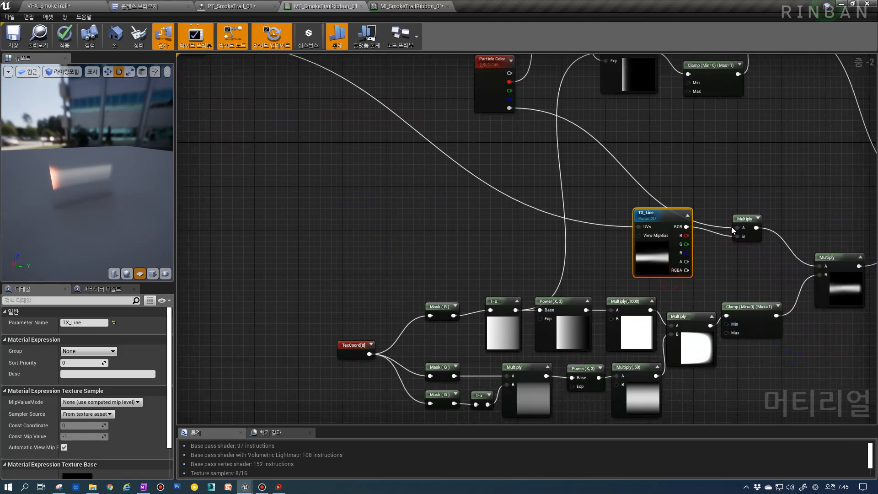
{"action": "left_click_drag", "start_coordinate": [745, 219], "coordinate": [739, 202]}
{"action": "left_click", "coordinate": [660, 244]}
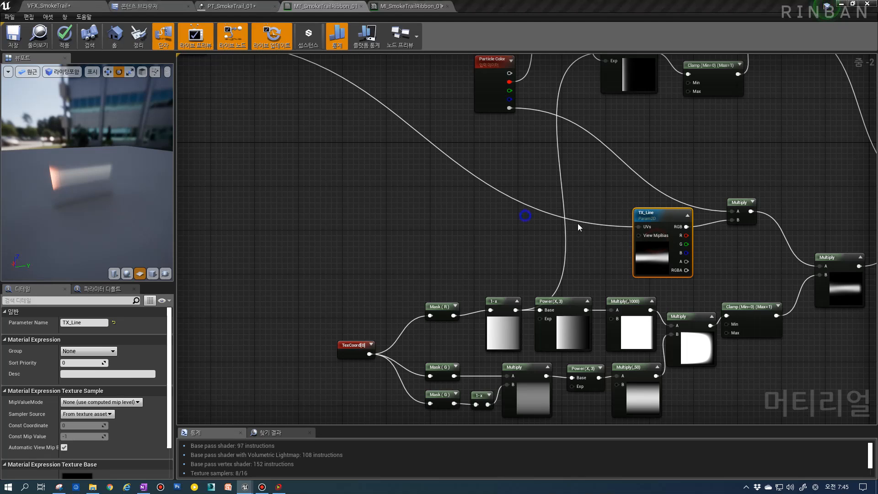
Step: Find Tx_distY_01_N in the VFX/1_1Shield/Texture folder, preview it and leave it selected
{"action": "right_click_drag", "start_coordinate": [398, 202], "coordinate": [634, 263]}
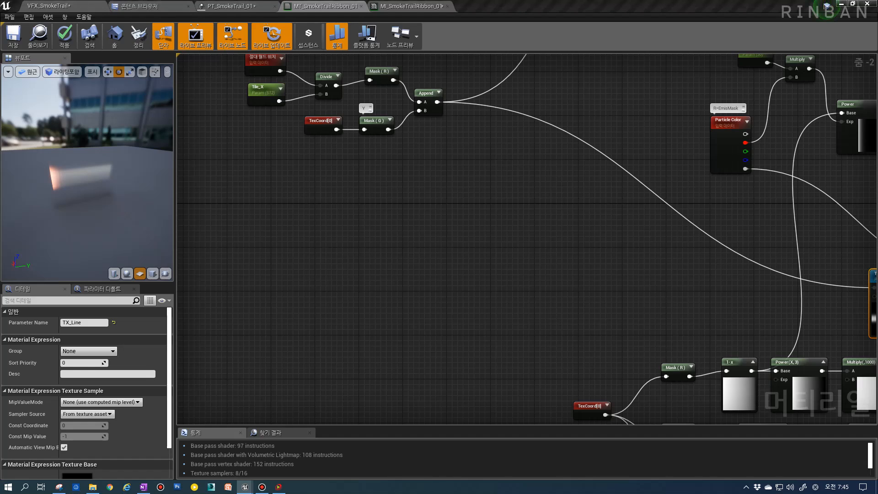
{"action": "right_click_drag", "start_coordinate": [470, 216], "coordinate": [464, 263]}
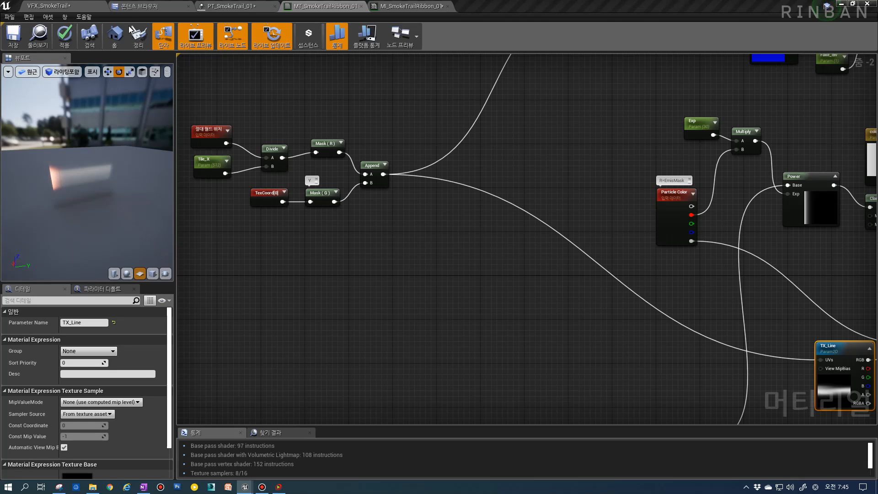
{"action": "left_click", "coordinate": [137, 6]}
{"action": "left_click", "coordinate": [55, 208]}
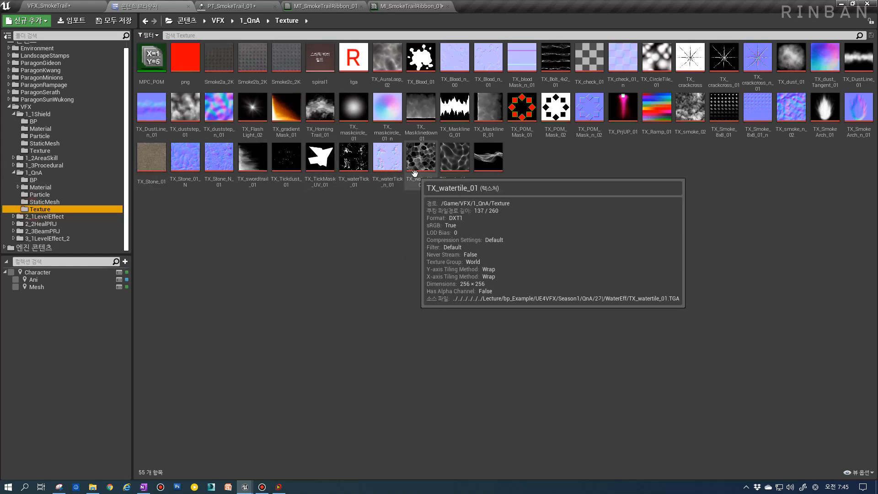
{"action": "left_click", "coordinate": [45, 150]}
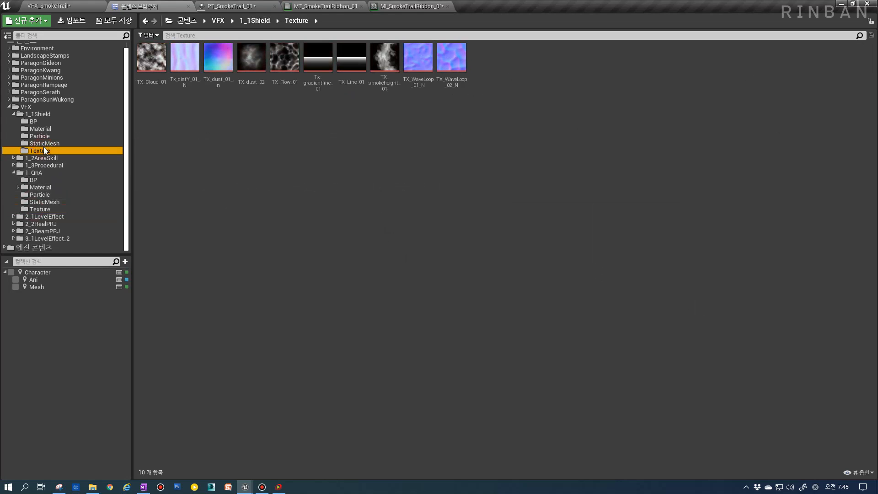
{"action": "double_click", "coordinate": [185, 57]}
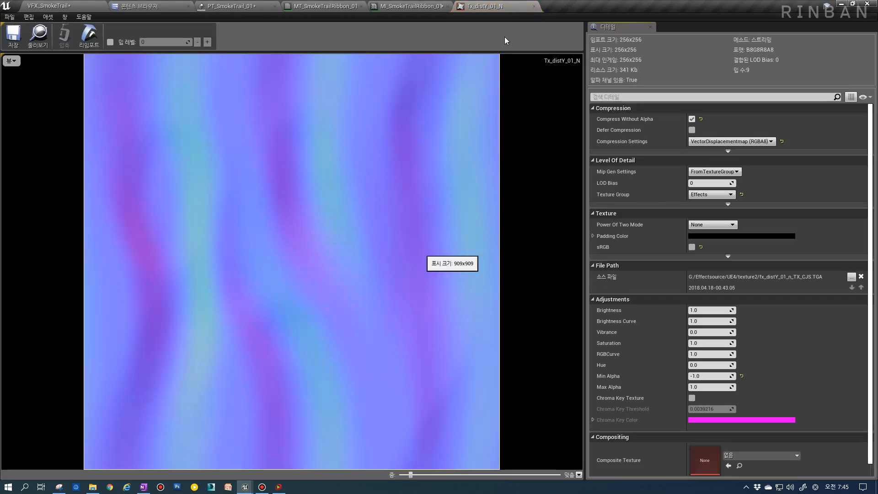
{"action": "left_click", "coordinate": [534, 6]}
{"action": "left_click", "coordinate": [126, 6]}
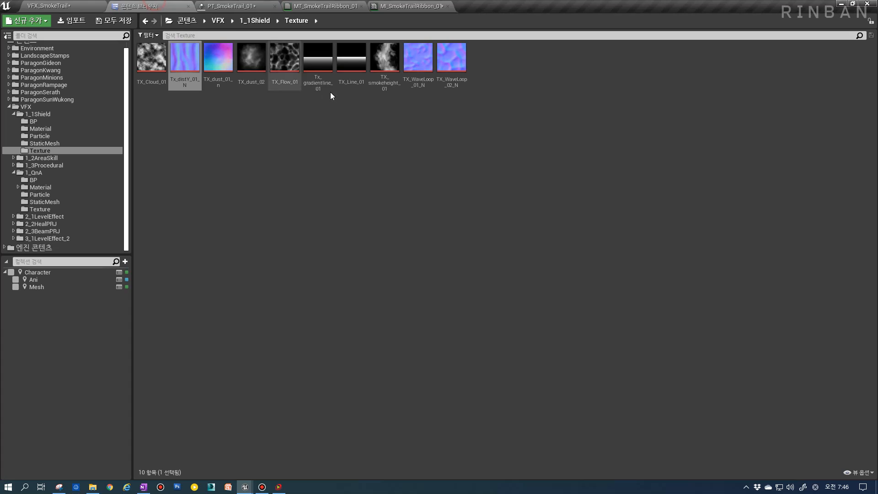
Step: Add a Tx_distY_01_N texture sample to MT_SmokeTrailRibbon_01 and convert it to a parameter named TX_N_dist
{"action": "left_click", "coordinate": [325, 6]}
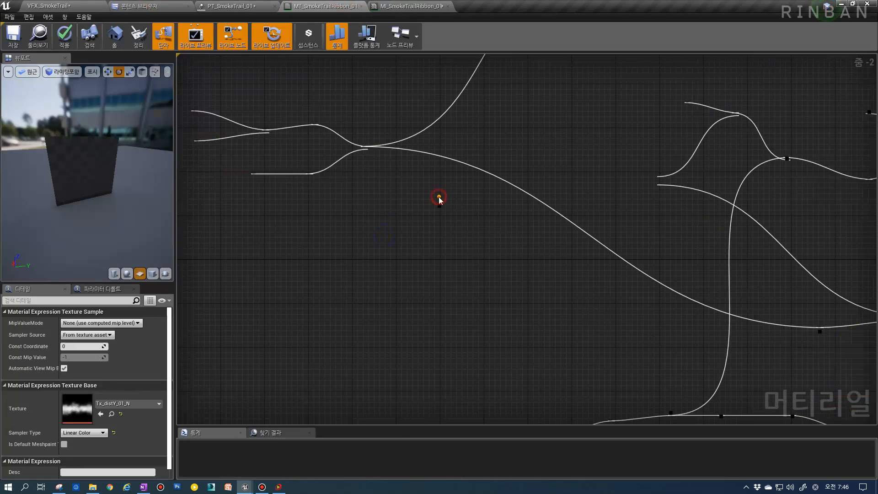
{"action": "left_click", "coordinate": [439, 197]}
{"action": "right_click", "coordinate": [455, 202]}
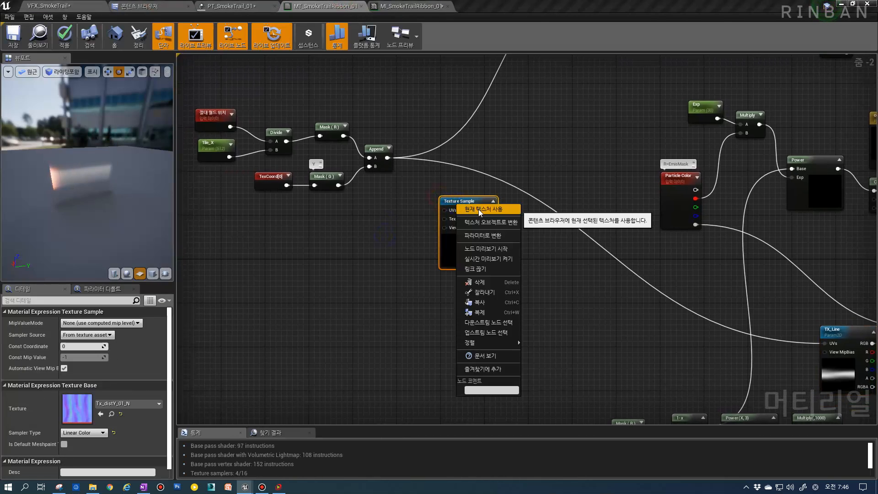
{"action": "left_click", "coordinate": [476, 237]}
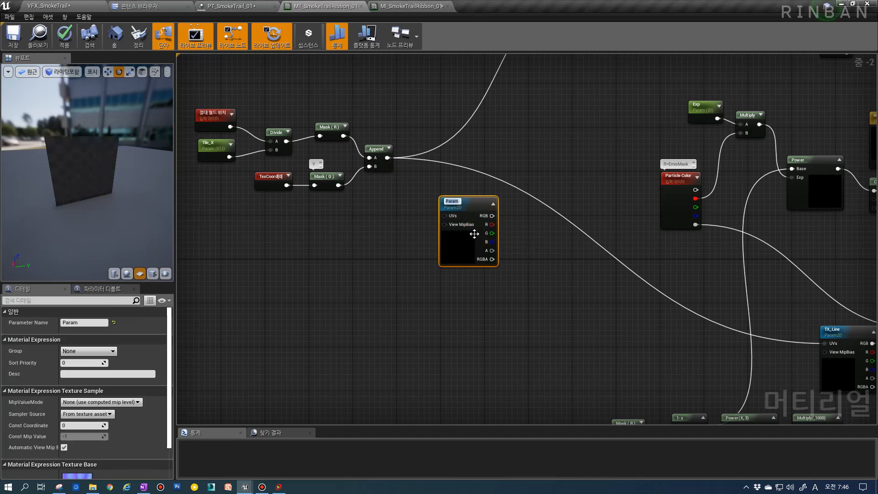
{"action": "type", "text": "TX_N_dist"}
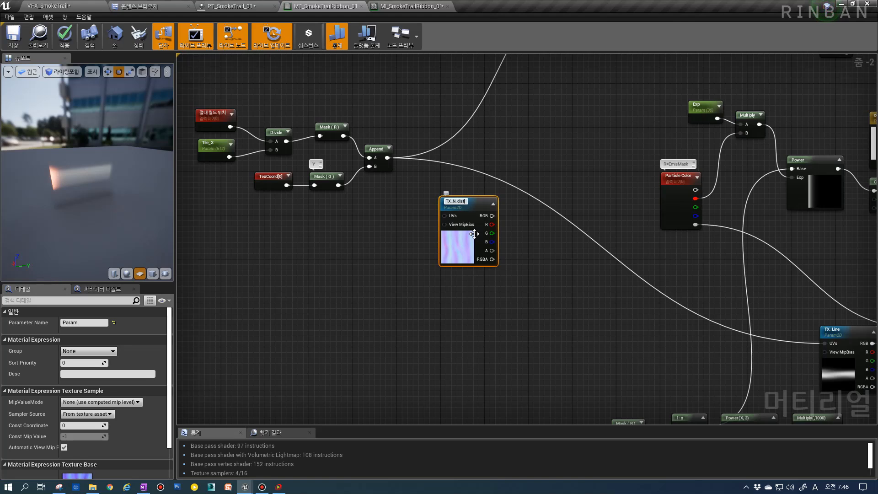
Step: Shift the UV coordinate node group away slightly and place TX_N_dist between the Append and TX_Line nodes
{"action": "right_click_drag", "start_coordinate": [413, 257], "coordinate": [429, 365]}
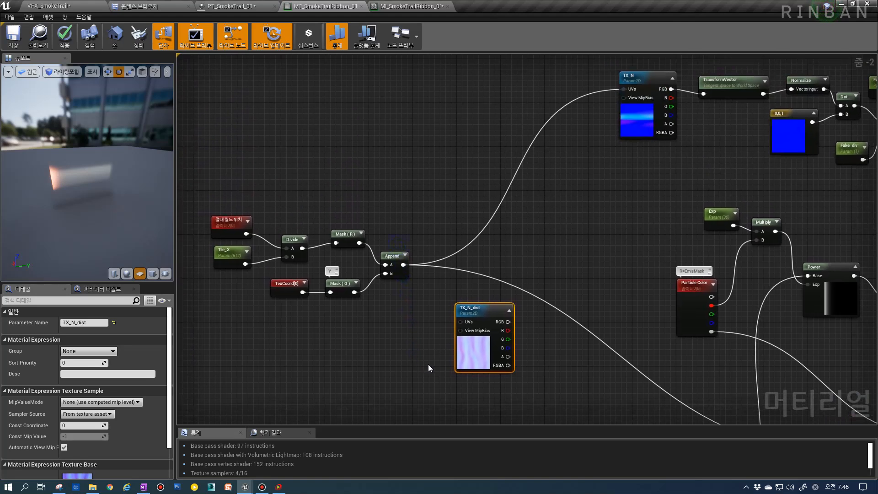
{"action": "left_click_drag", "start_coordinate": [459, 357], "coordinate": [465, 188]}
{"action": "right_click_drag", "start_coordinate": [234, 338], "coordinate": [290, 338]}
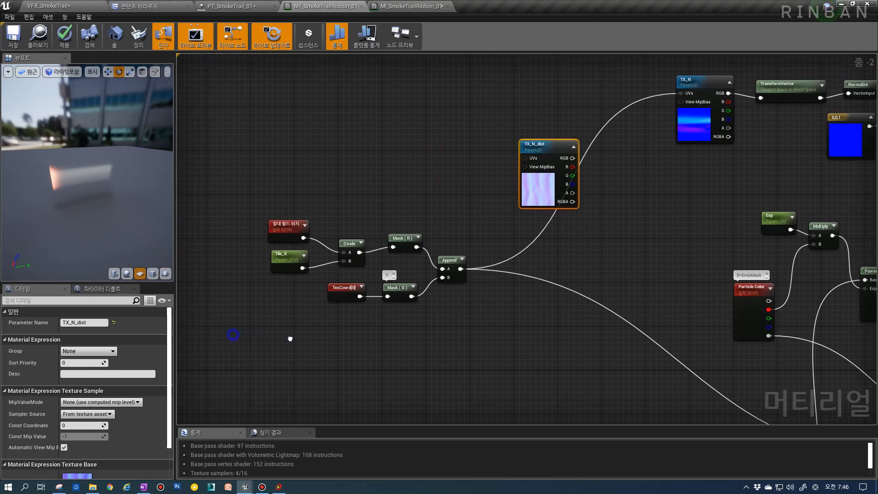
{"action": "left_click_drag", "start_coordinate": [239, 362], "coordinate": [440, 275]}
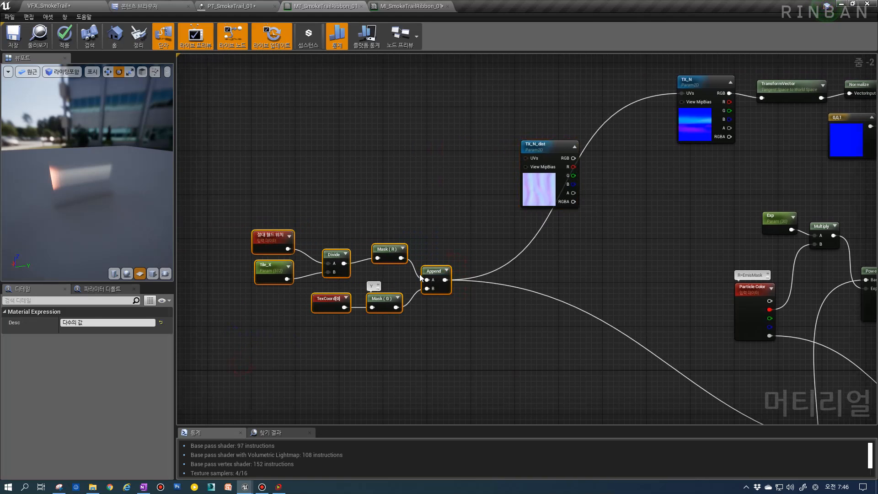
{"action": "left_click", "coordinate": [469, 333]}
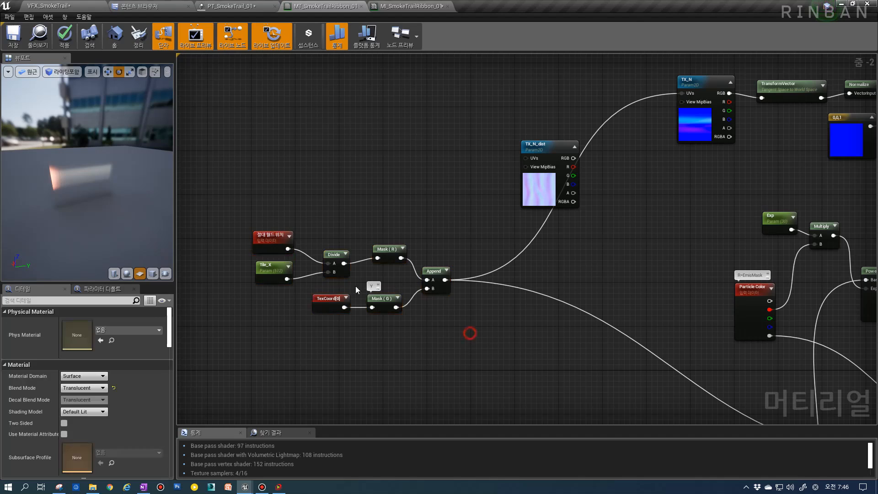
{"action": "left_click_drag", "start_coordinate": [402, 259], "coordinate": [330, 301]}
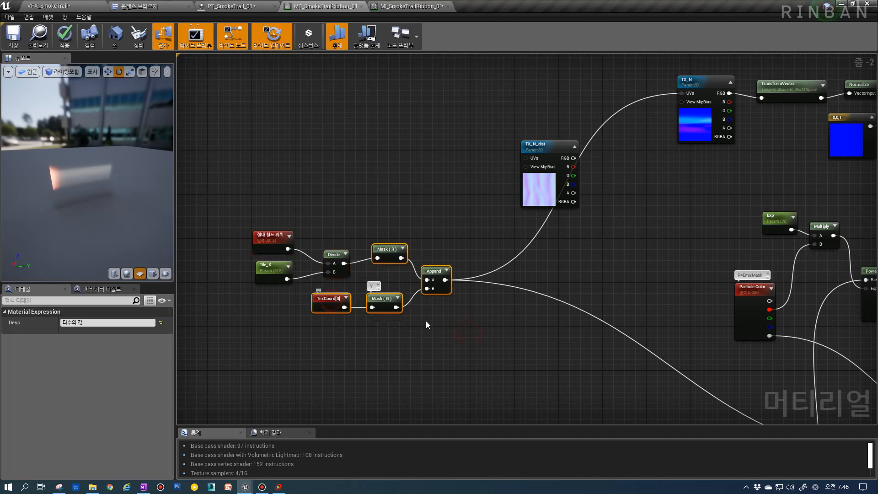
{"action": "left_click_drag", "start_coordinate": [559, 200], "coordinate": [673, 393]}
{"action": "right_click_drag", "start_coordinate": [670, 383], "coordinate": [592, 238]}
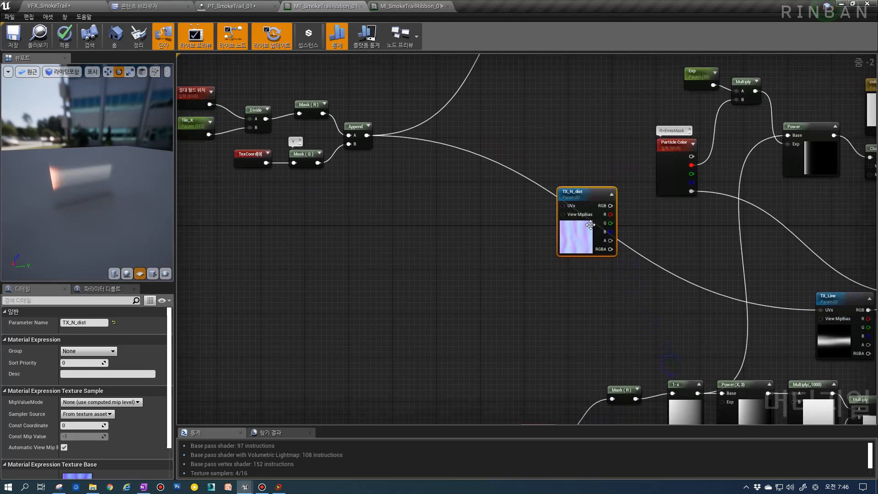
Step: Move TX_N_dist down and paste a copy of the TexCoord, Mask (R), Mask (G) and Append nodes beside it
{"action": "left_click_drag", "start_coordinate": [587, 240], "coordinate": [625, 283]}
{"action": "left_click", "coordinate": [499, 257]}
{"action": "key", "text": "ctrl+v"}
{"action": "right_click_drag", "start_coordinate": [345, 212], "coordinate": [430, 249]}
{"action": "left_click", "coordinate": [423, 212]}
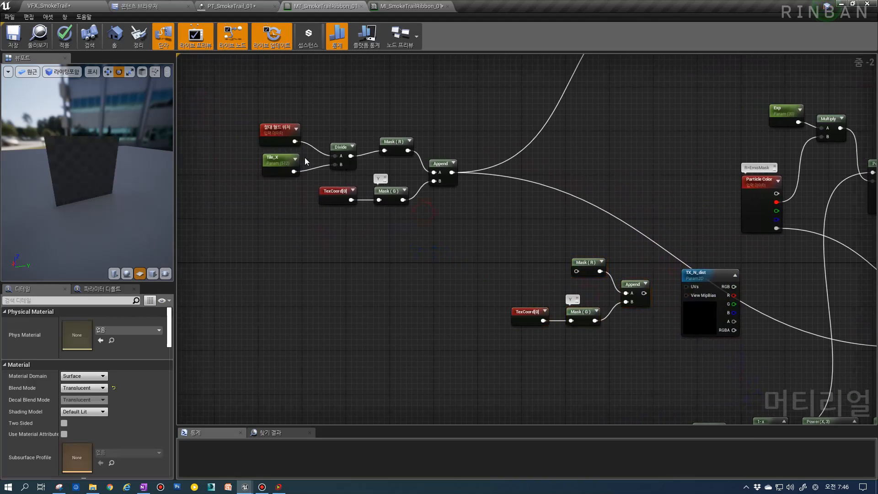
{"action": "left_click_drag", "start_coordinate": [350, 157], "coordinate": [467, 259]}
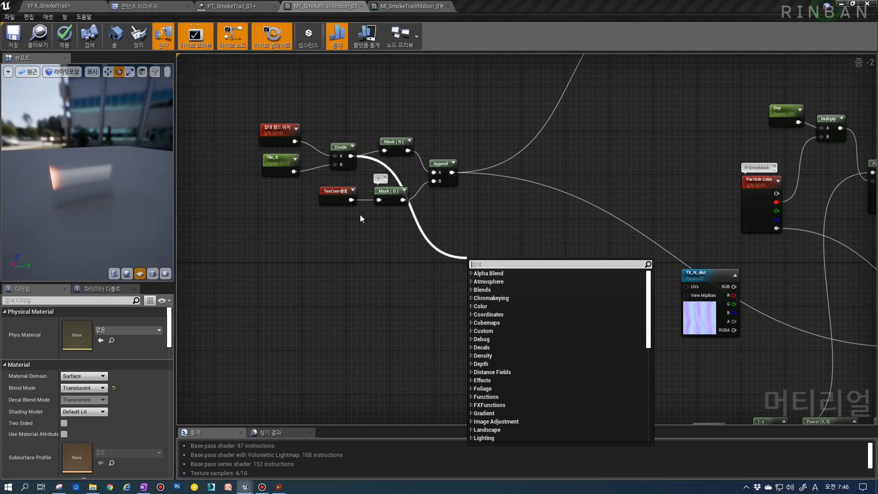
{"action": "right_click_drag", "start_coordinate": [687, 302], "coordinate": [532, 242]}
{"action": "left_click", "coordinate": [777, 308]}
{"action": "right_click_drag", "start_coordinate": [389, 237], "coordinate": [429, 278]}
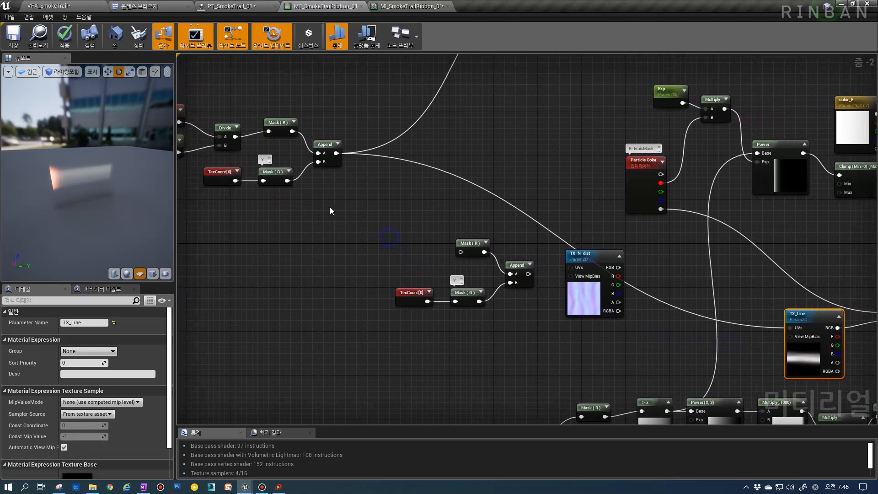
Step: Route Divide through a new Multiply with Const B 0.5 into the copied Mask (R), and connect the copied Append to TX_N_dist's UVs
{"action": "right_click_drag", "start_coordinate": [330, 211], "coordinate": [430, 232]}
{"action": "left_click_drag", "start_coordinate": [334, 158], "coordinate": [427, 257]}
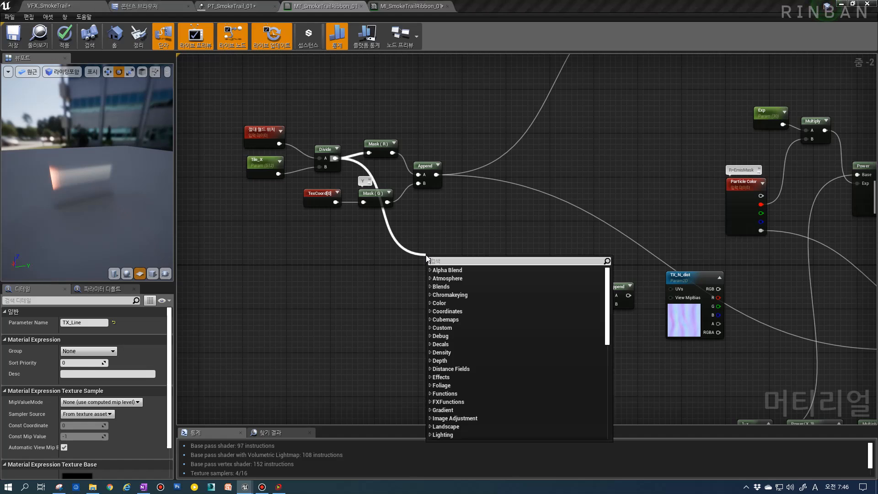
{"action": "type", "text": "multiply"}
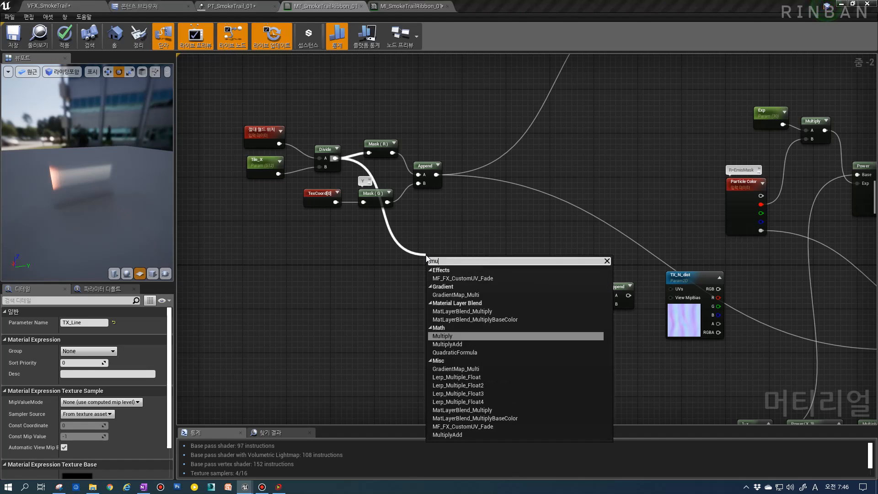
{"action": "key", "text": "Return"}
{"action": "left_click", "coordinate": [83, 333]}
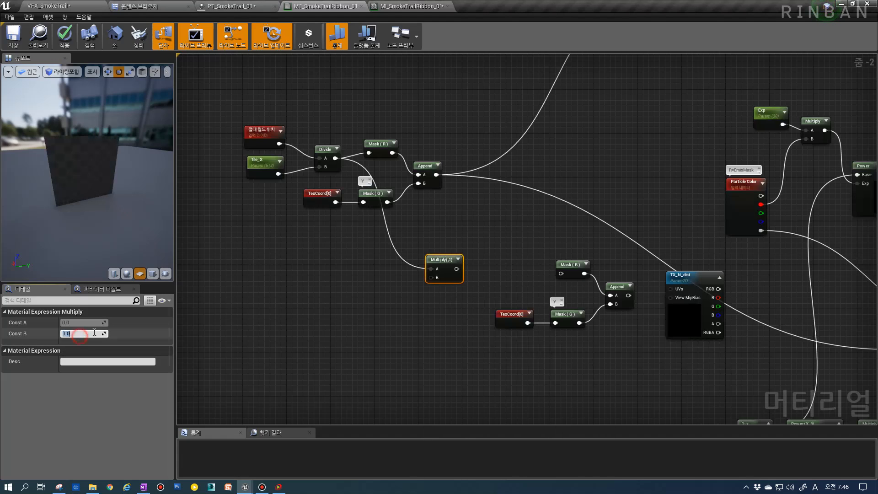
{"action": "type", "text": "0.5"}
{"action": "key", "text": "Return"}
{"action": "left_click_drag", "start_coordinate": [461, 260], "coordinate": [560, 274]}
{"action": "left_click_drag", "start_coordinate": [627, 296], "coordinate": [674, 291]}
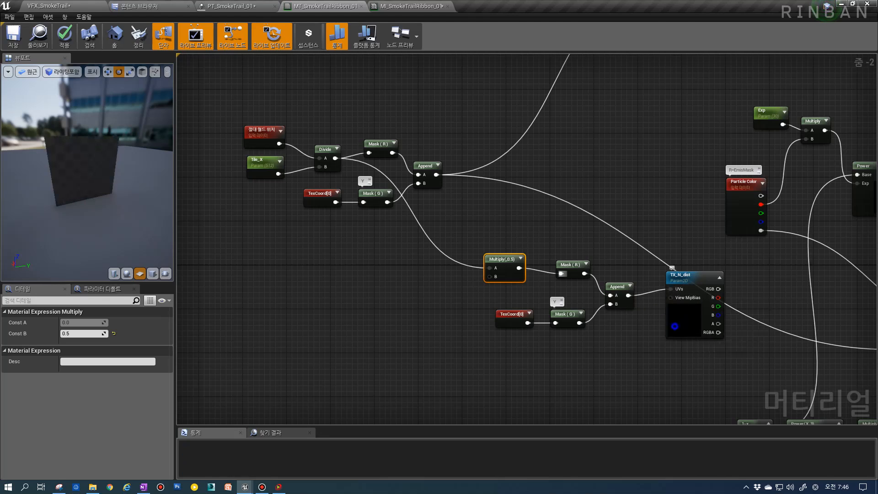
Step: Add an R G component mask to the RGB output of TX_N_dist and align it beside the texture node
{"action": "right_click_drag", "start_coordinate": [718, 289], "coordinate": [502, 267]}
{"action": "left_click_drag", "start_coordinate": [502, 267], "coordinate": [552, 276]}
{"action": "type", "text": "comp"}
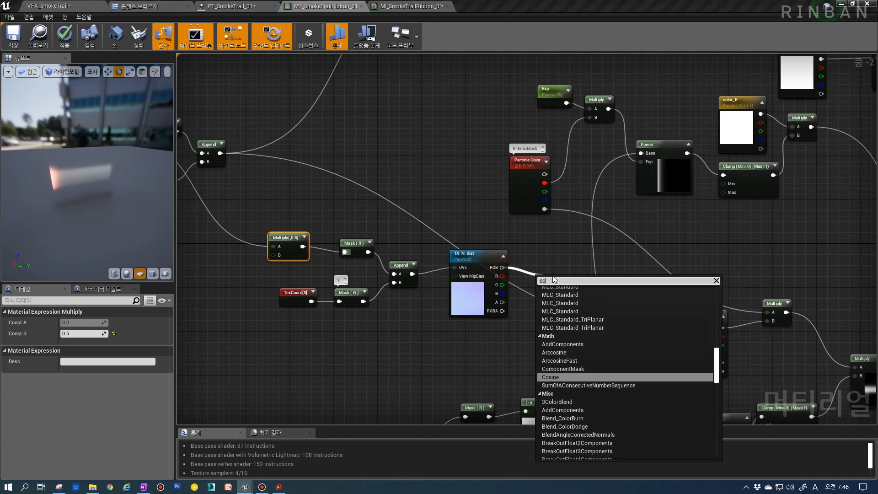
{"action": "key", "text": "Return"}
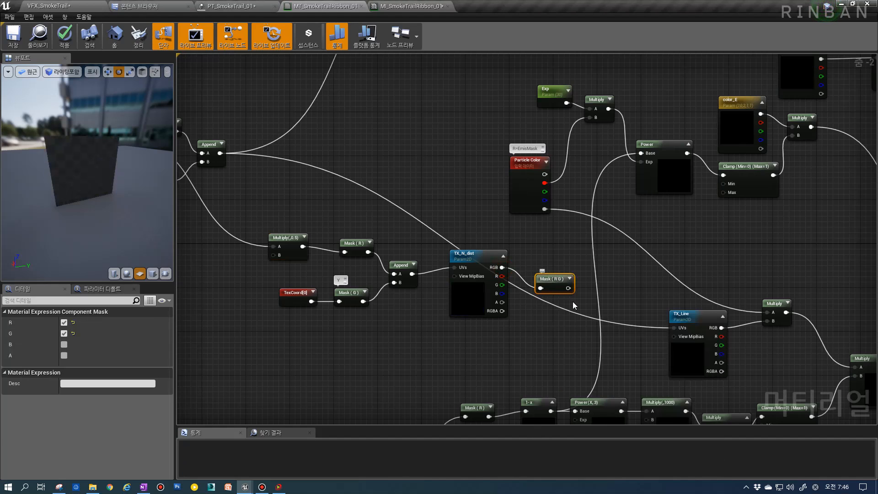
{"action": "right_click_drag", "start_coordinate": [572, 302], "coordinate": [500, 201]}
{"action": "right_click_drag", "start_coordinate": [479, 248], "coordinate": [443, 359]}
{"action": "left_click", "coordinate": [452, 286]}
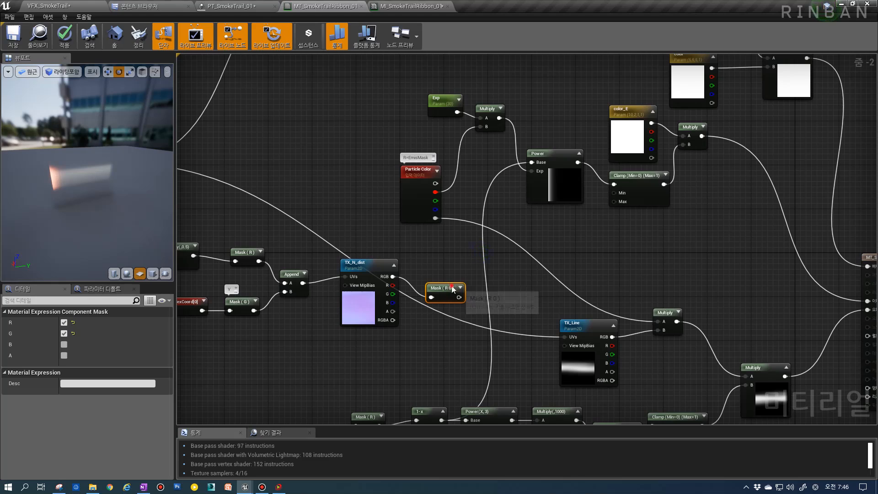
{"action": "left_click_drag", "start_coordinate": [451, 287], "coordinate": [458, 262]}
Step: Duplicate the Particle Color node, change the copy's comment to G=dist and place it just below TX_N_dist
{"action": "left_click", "coordinate": [420, 201]}
{"action": "left_click", "coordinate": [405, 316]}
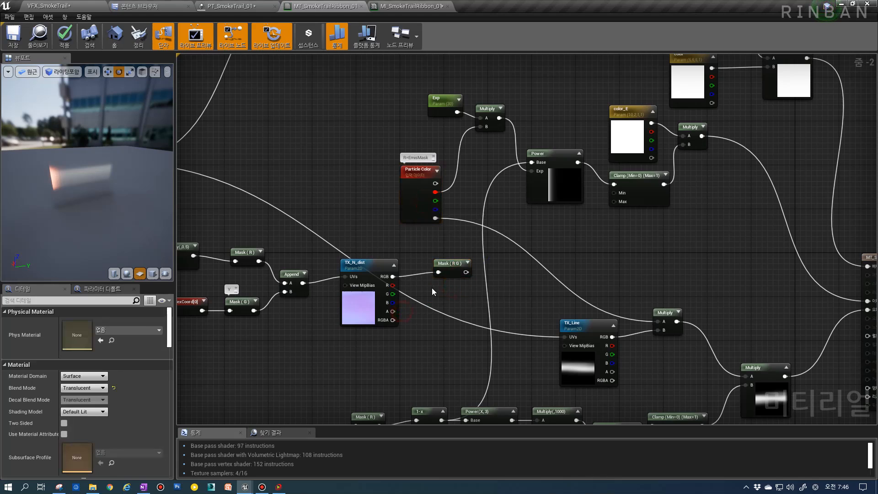
{"action": "key", "text": "ctrl+v"}
{"action": "left_click_drag", "start_coordinate": [447, 317], "coordinate": [441, 344]}
{"action": "left_click", "coordinate": [437, 310]}
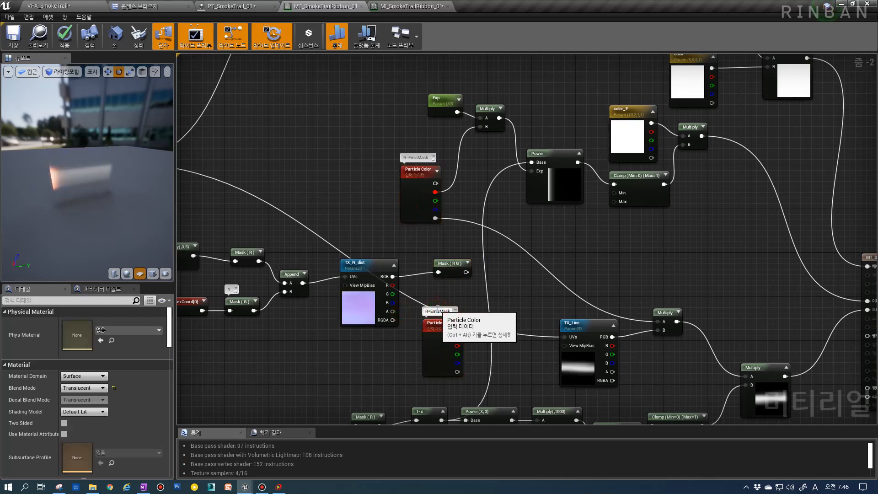
{"action": "key", "text": "ctrl+a"}
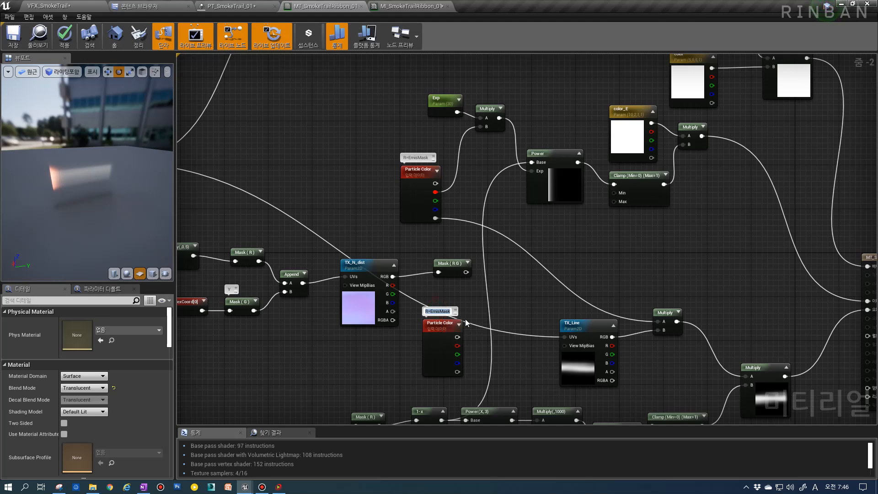
{"action": "type", "text": "G=dist"}
{"action": "left_click_drag", "start_coordinate": [452, 339], "coordinate": [408, 350]}
Step: Add a Multiply node that combines Mask (R G) with the green channel of the G=dist Particle Color
{"action": "left_click", "coordinate": [466, 276]}
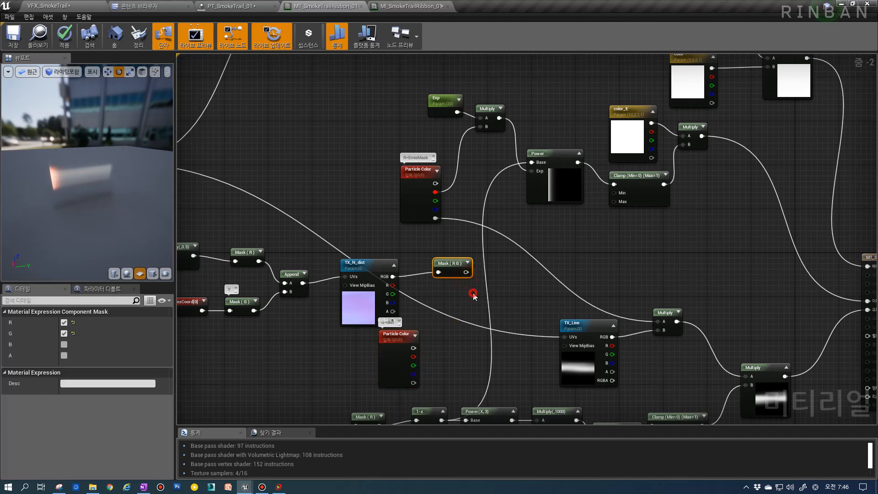
{"action": "key", "text": "m"}
{"action": "left_click", "coordinate": [473, 293]}
{"action": "left_click_drag", "start_coordinate": [466, 272], "coordinate": [441, 347]}
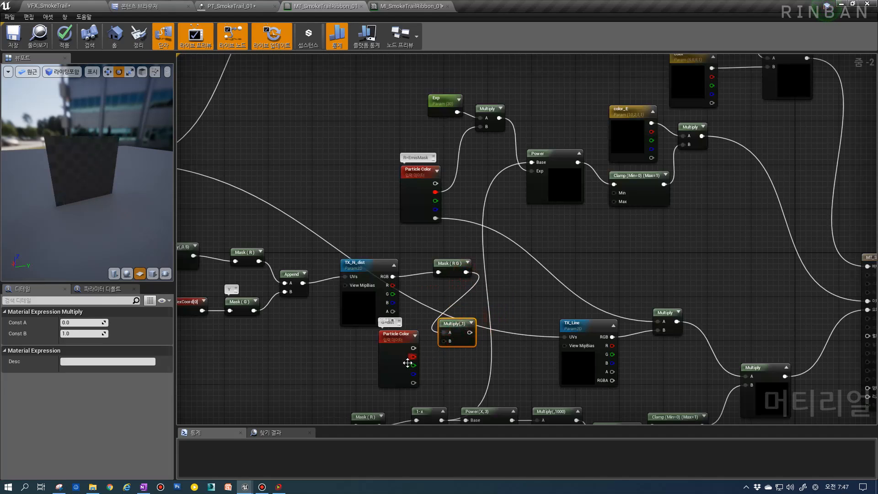
{"action": "left_click_drag", "start_coordinate": [399, 371], "coordinate": [444, 341]}
{"action": "left_click_drag", "start_coordinate": [464, 324], "coordinate": [479, 325]}
{"action": "right_click_drag", "start_coordinate": [471, 356], "coordinate": [482, 293]}
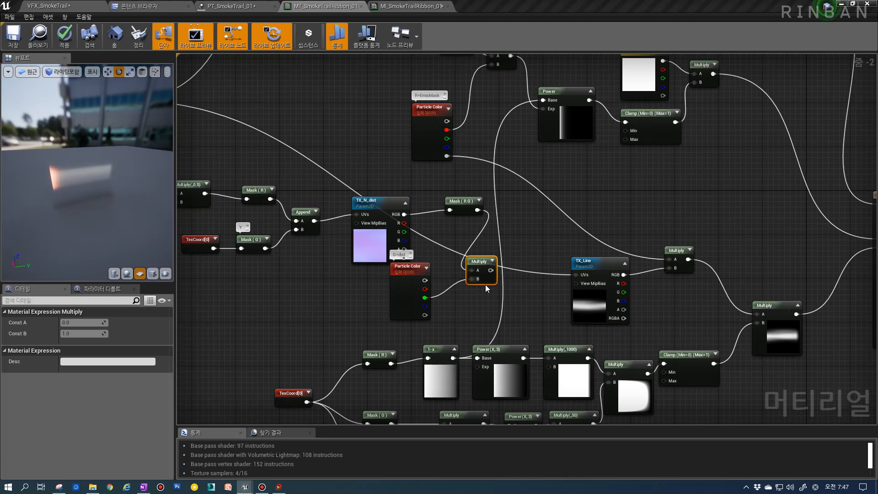
{"action": "left_click_drag", "start_coordinate": [490, 270], "coordinate": [535, 274]}
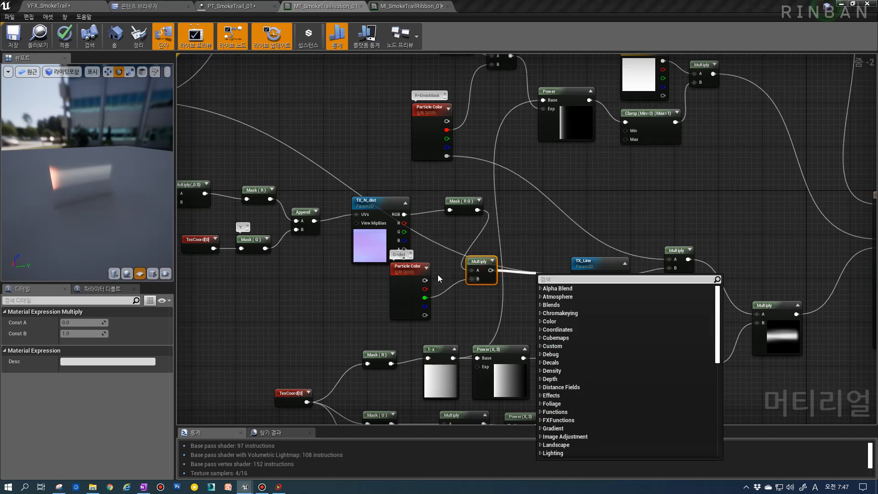
{"action": "right_click_drag", "start_coordinate": [329, 278], "coordinate": [365, 279]}
{"action": "left_click", "coordinate": [404, 249]}
{"action": "scroll", "coordinate": [96, 453], "scroll_direction": "down", "scroll_amount": 3}
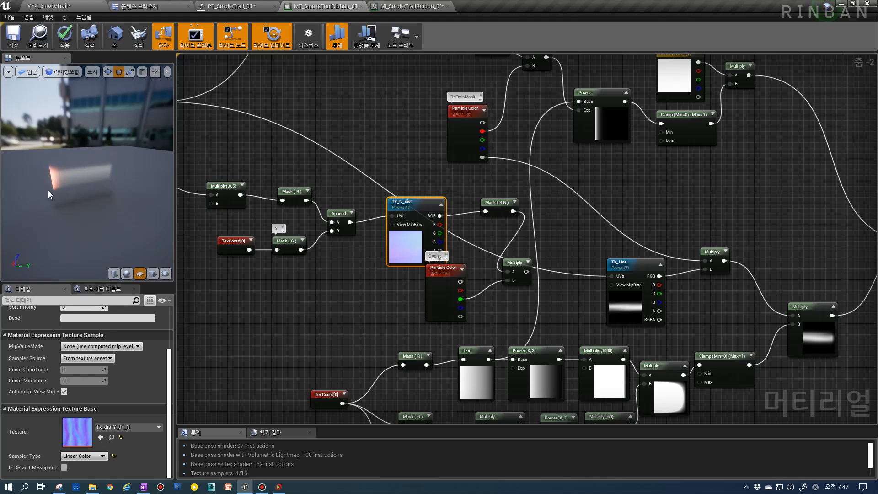
Step: Insert an Add node before TX_Line's UVs that sums the original Append coordinates and the distortion Multiply
{"action": "scroll", "coordinate": [697, 411], "scroll_direction": "up", "scroll_amount": 2}
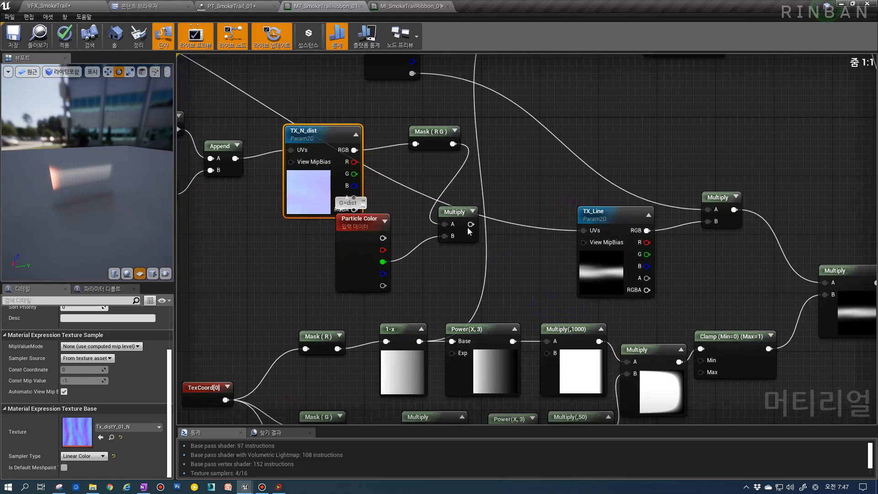
{"action": "left_click_drag", "start_coordinate": [477, 226], "coordinate": [529, 255]}
{"action": "key", "text": "a"}
{"action": "left_click", "coordinate": [520, 204]}
{"action": "scroll", "coordinate": [681, 206], "scroll_direction": "down", "scroll_amount": 2}
{"action": "right_click_drag", "start_coordinate": [681, 206], "coordinate": [724, 272]}
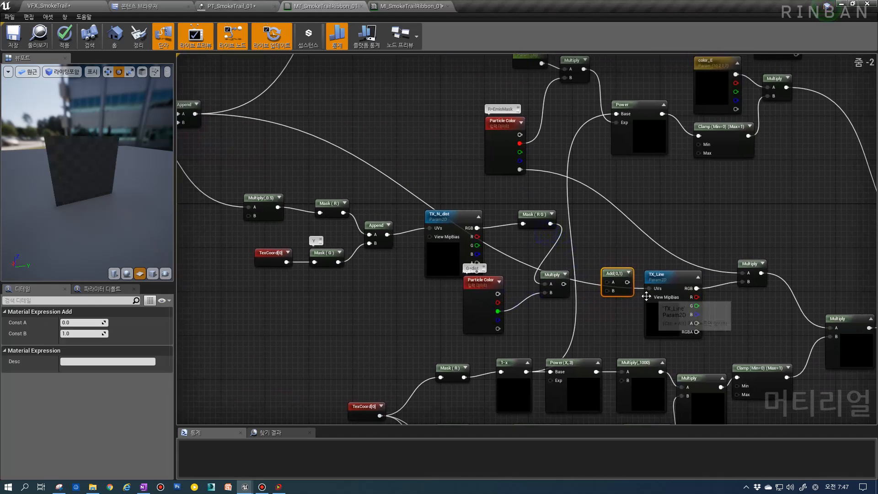
{"action": "scroll", "coordinate": [649, 293], "scroll_direction": "up", "scroll_amount": 1}
{"action": "left_click_drag", "start_coordinate": [650, 288], "coordinate": [607, 280], "text": "ctrl"}
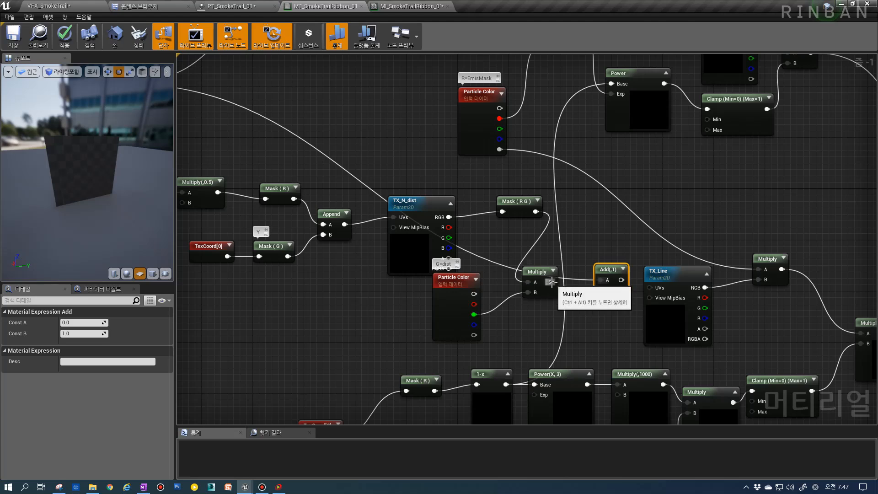
{"action": "left_click_drag", "start_coordinate": [551, 282], "coordinate": [649, 288]}
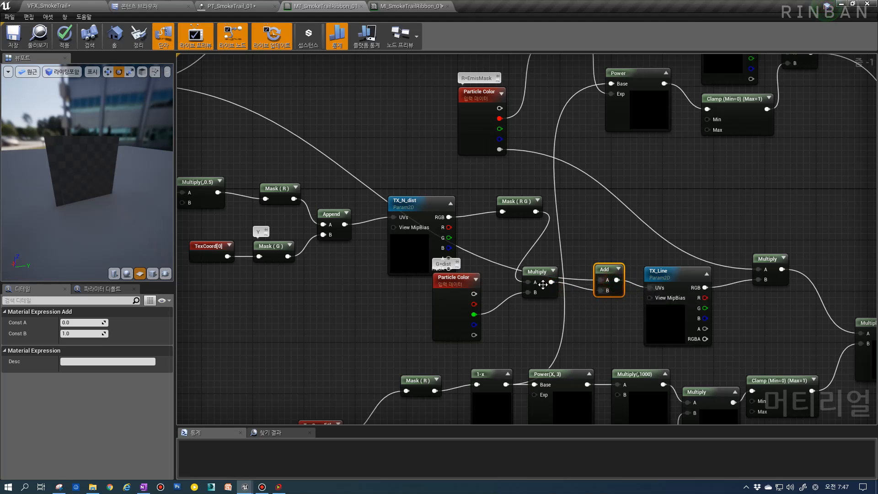
Step: Lower the distortion Multiply and the G=dist Particle Color to tidy the layout, and save the material
{"action": "left_click_drag", "start_coordinate": [536, 272], "coordinate": [536, 285]}
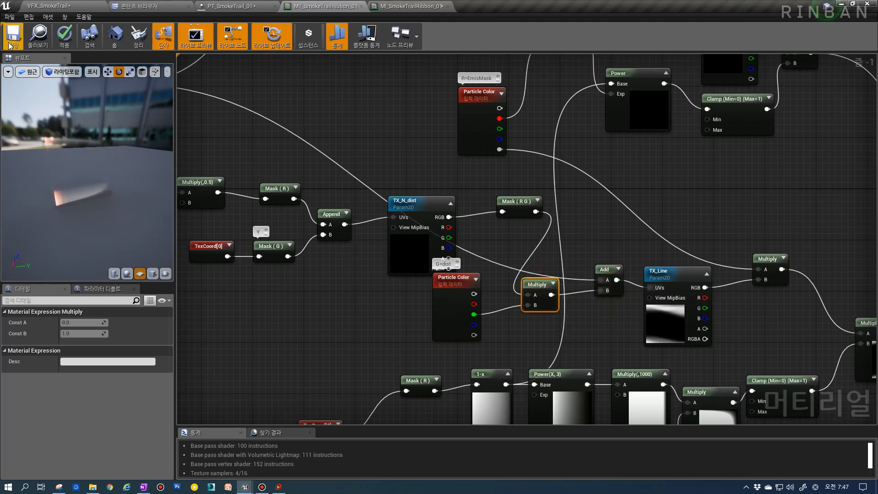
{"action": "key", "text": "ctrl+s"}
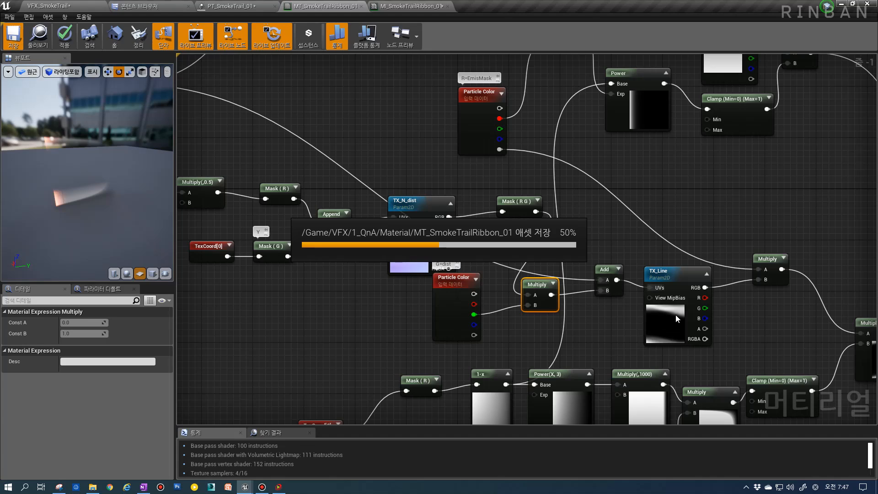
{"action": "left_click_drag", "start_coordinate": [446, 313], "coordinate": [437, 332]}
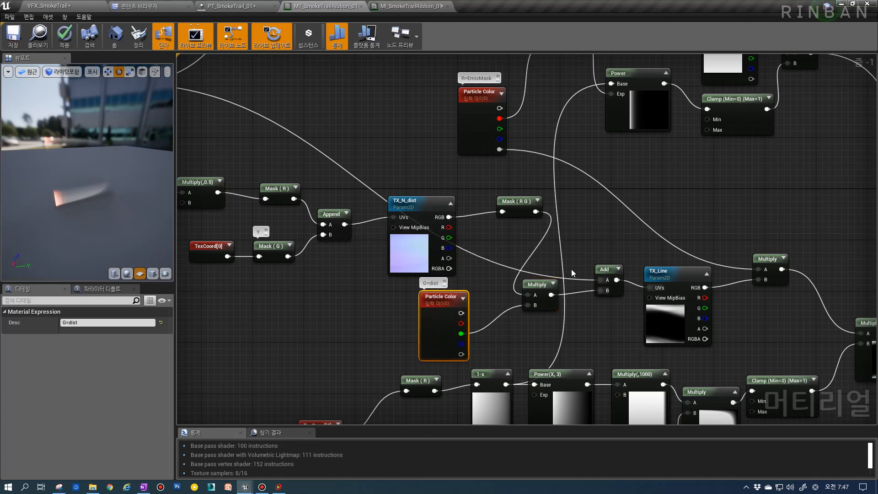
Step: In PT_SmokeTrail_01, set point 1 of the SmokeTrail emitter's Color Over Life to red 10 and In Val 1
{"action": "left_click", "coordinate": [228, 3]}
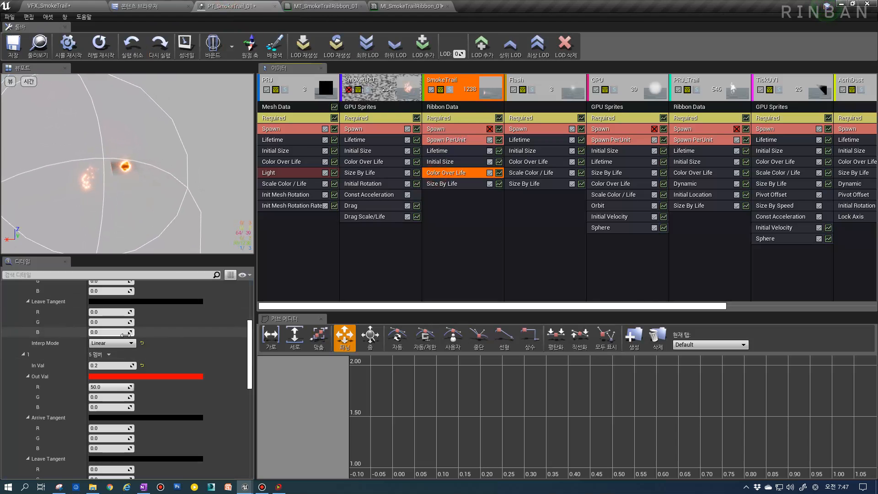
{"action": "left_click", "coordinate": [110, 397]}
{"action": "scroll", "coordinate": [118, 376], "scroll_direction": "up", "scroll_amount": 2}
{"action": "scroll", "coordinate": [118, 376], "scroll_direction": "down", "scroll_amount": 1}
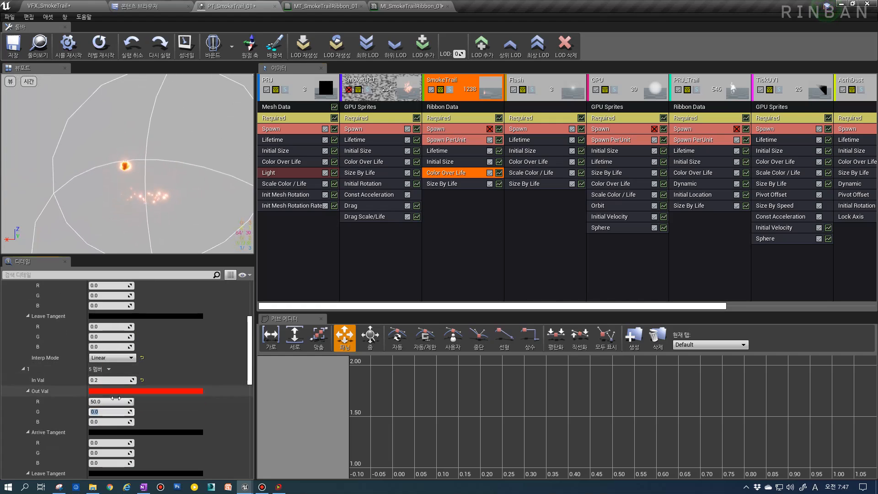
{"action": "left_click", "coordinate": [109, 430]}
{"action": "type", "text": "10"}
{"action": "key", "text": "Return"}
{"action": "left_click", "coordinate": [109, 381]}
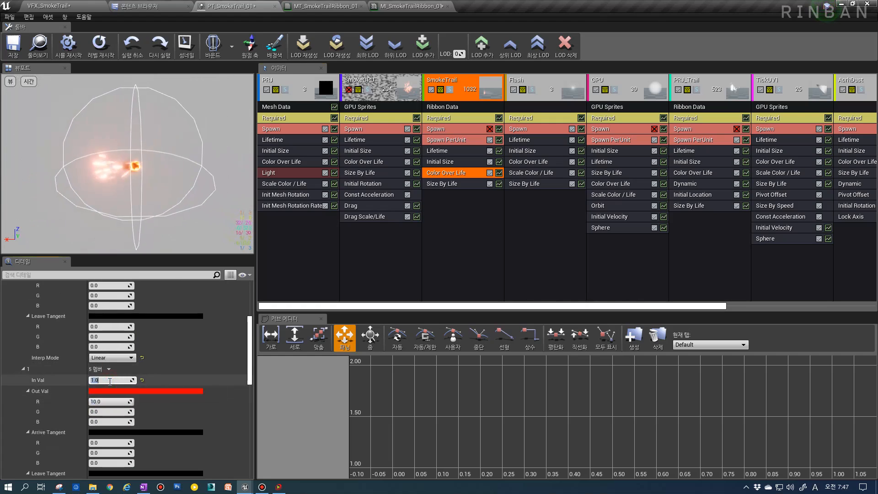
{"action": "scroll", "coordinate": [110, 364], "scroll_direction": "up", "scroll_amount": 4}
{"action": "type", "text": "1"}
{"action": "key", "text": "Return"}
Step: Set the green output of point 1 in the SmokeTrail colour curve to 1 to drive the distortion
{"action": "scroll", "coordinate": [109, 359], "scroll_direction": "down", "scroll_amount": 5}
{"action": "scroll", "coordinate": [110, 384], "scroll_direction": "up", "scroll_amount": 2}
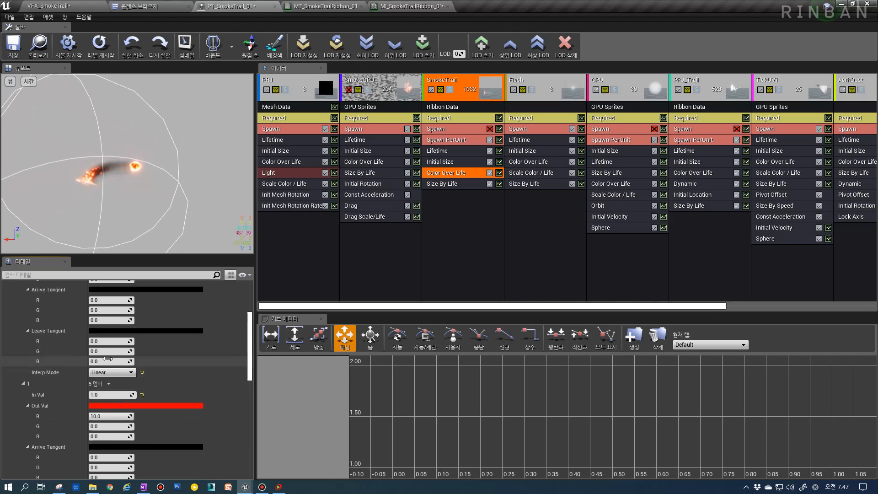
{"action": "left_click", "coordinate": [105, 310]}
{"action": "scroll", "coordinate": [104, 338], "scroll_direction": "down", "scroll_amount": 5}
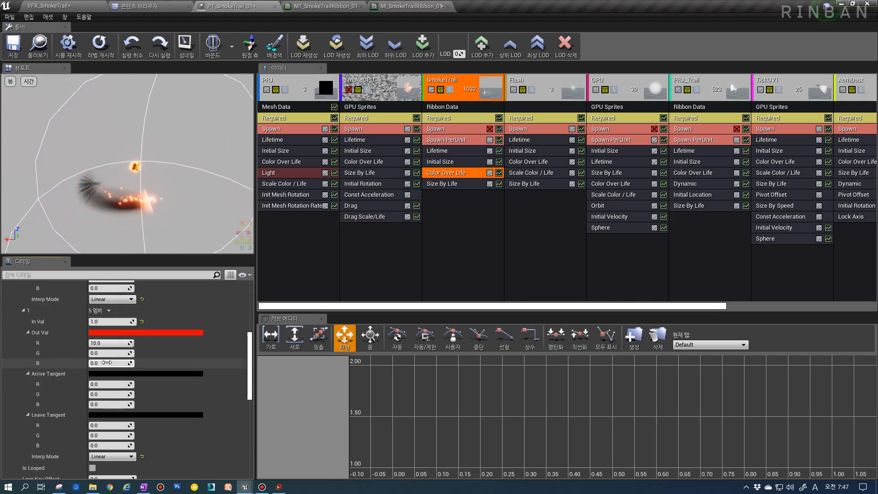
{"action": "left_click", "coordinate": [105, 353]}
{"action": "type", "text": "1"}
{"action": "key", "text": "Return"}
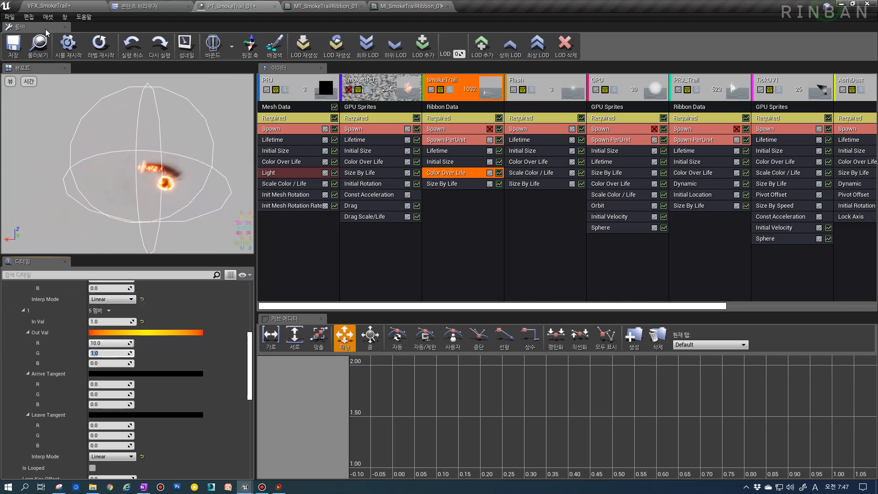
Step: Play the VFX_SmokeTrail level and move the character around to examine the distorted smoke trail behind the projectiles
{"action": "left_click", "coordinate": [48, 5]}
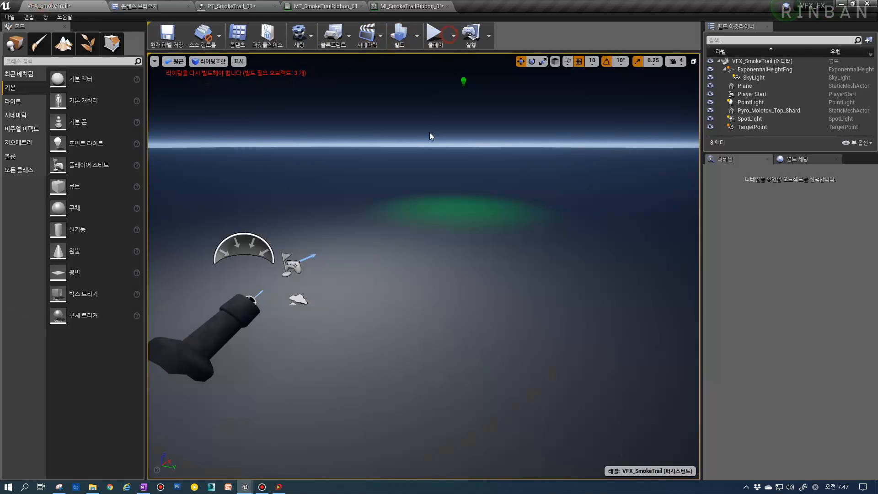
{"action": "left_click_drag", "start_coordinate": [458, 185], "coordinate": [484, 187]}
{"action": "left_click", "coordinate": [434, 34]}
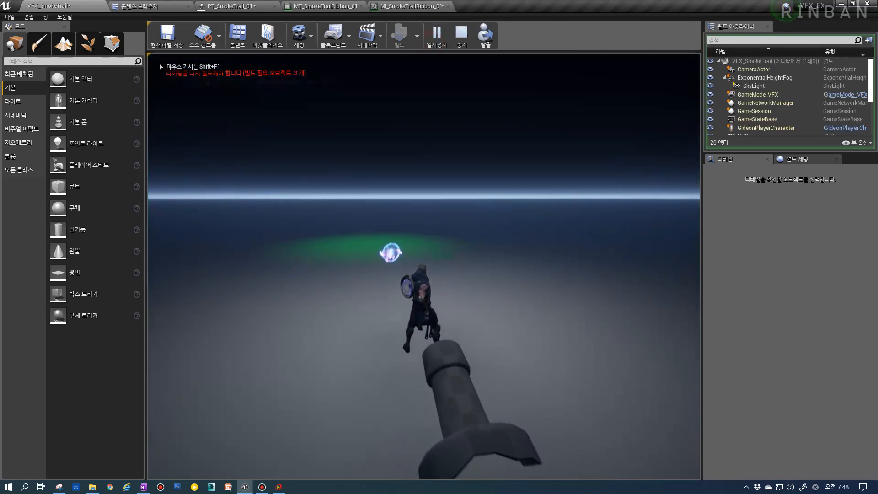
{"action": "left_click", "coordinate": [423, 266]}
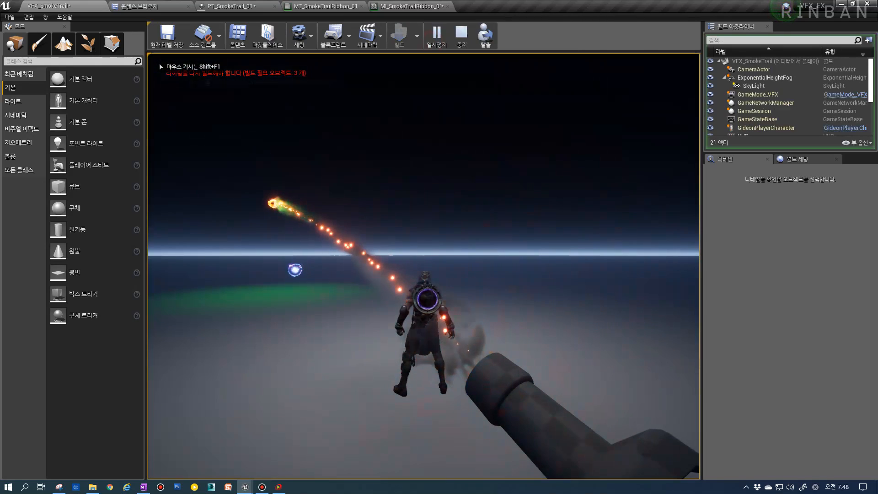
{"action": "key", "text": "w"}
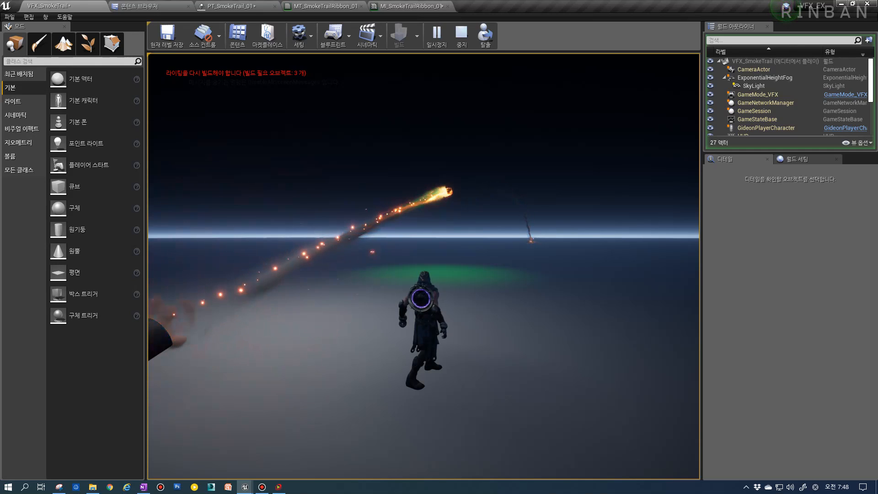
Step: Restart play in the VFX_SmokeTrail level and move the character around to examine the projectile's smoke trail near its head
{"action": "key", "text": "Escape"}
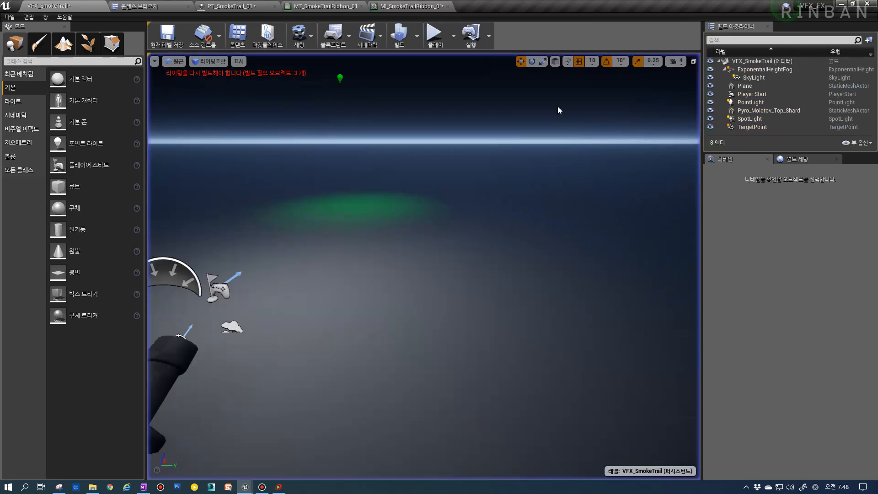
{"action": "left_click", "coordinate": [413, 5]}
{"action": "left_click", "coordinate": [312, 5]}
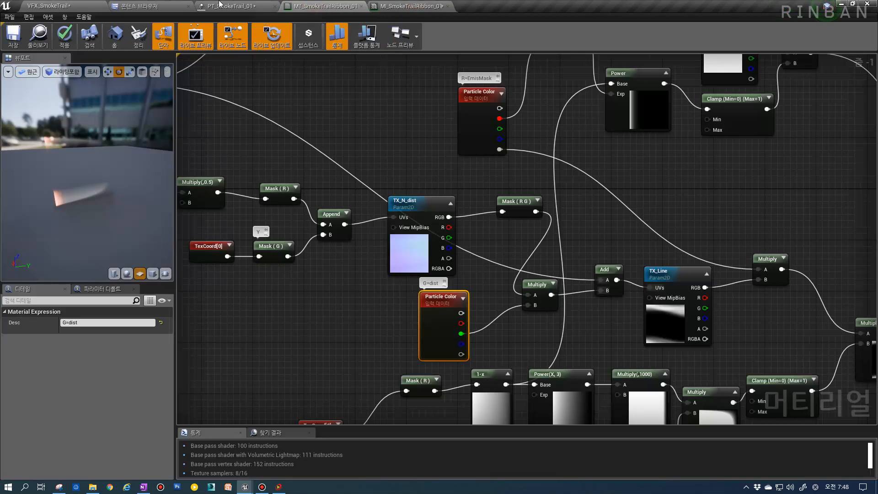
{"action": "left_click", "coordinate": [220, 5]}
{"action": "left_click", "coordinate": [110, 5]}
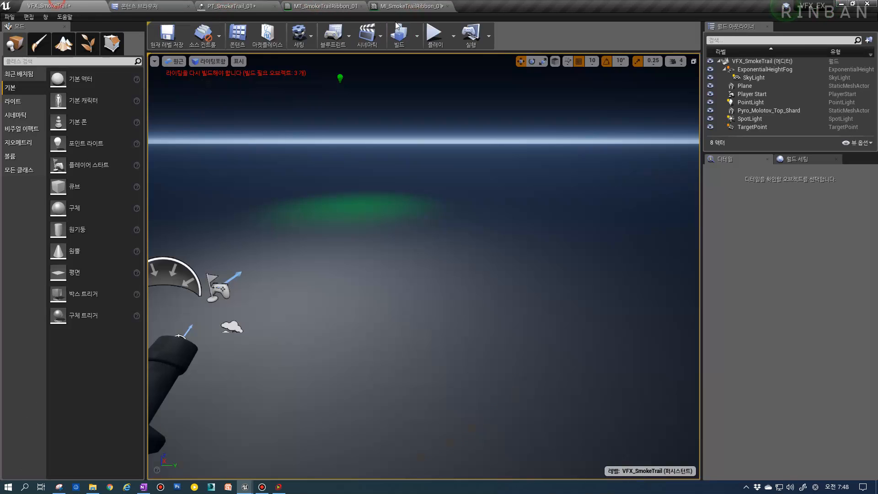
{"action": "left_click", "coordinate": [436, 36]}
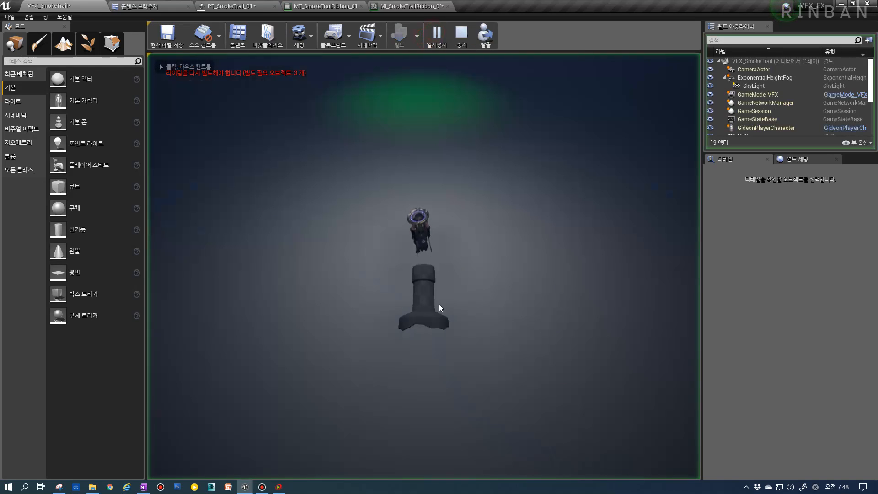
{"action": "key", "text": "d"}
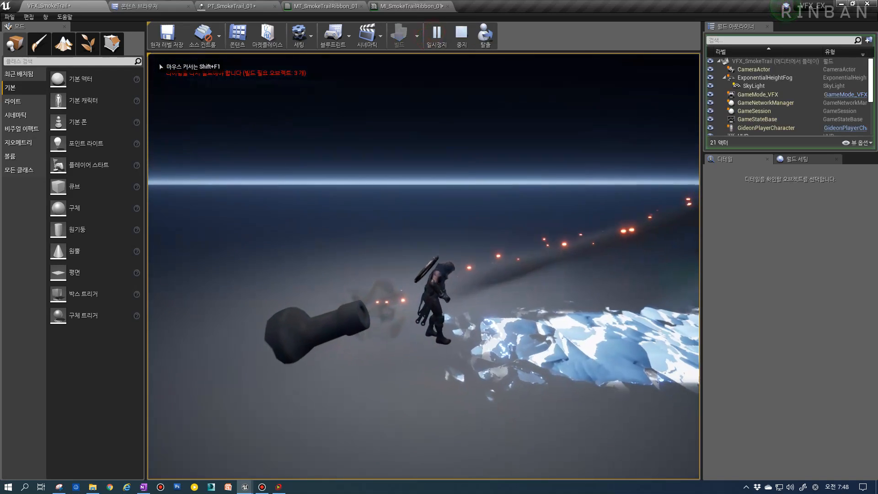
{"action": "key", "text": "s"}
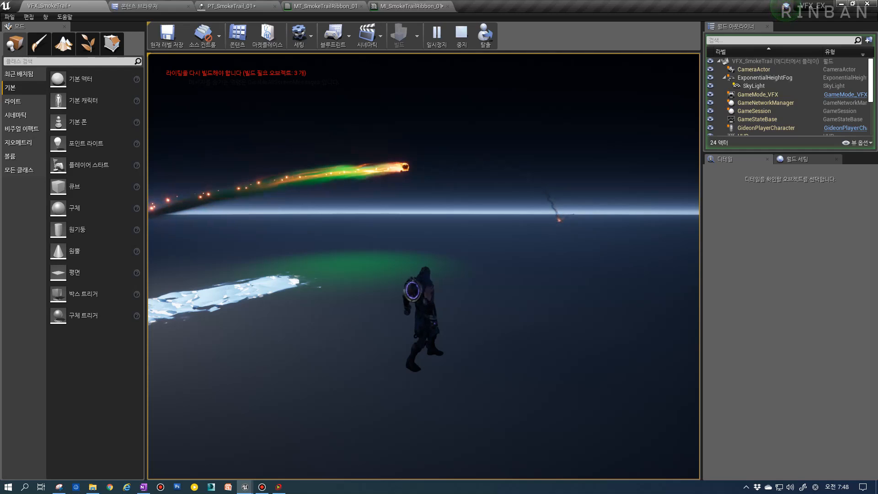
{"action": "key", "text": "a"}
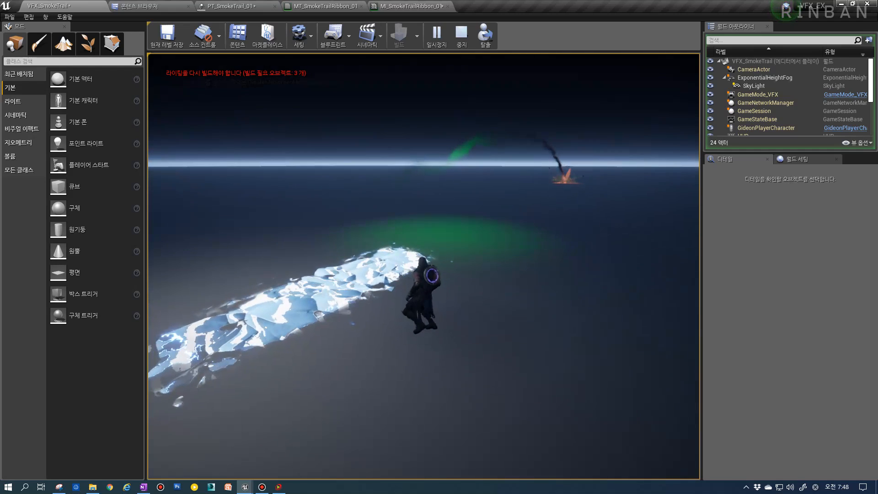
{"action": "key", "text": "Escape"}
Step: In the MT_SmokeTrailRibbon_01 graph, move the distortion Multiply closer to the G=dist Particle Color node
{"action": "left_click", "coordinate": [325, 6]}
{"action": "left_click", "coordinate": [410, 6]}
{"action": "left_click", "coordinate": [322, 6]}
{"action": "left_click", "coordinate": [238, 5]}
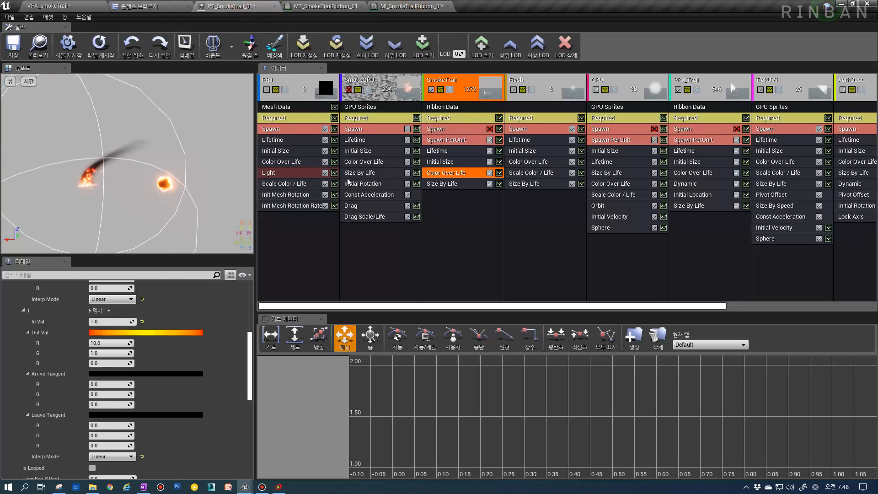
{"action": "left_click", "coordinate": [326, 4]}
{"action": "scroll", "coordinate": [450, 201], "scroll_direction": "down", "scroll_amount": 2}
{"action": "scroll", "coordinate": [471, 265], "scroll_direction": "up", "scroll_amount": 3}
{"action": "left_click_drag", "start_coordinate": [458, 269], "coordinate": [422, 270]}
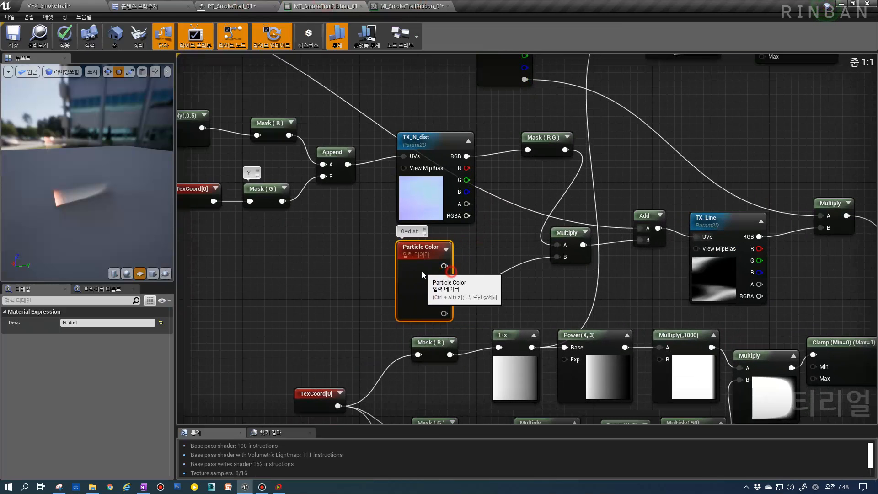
{"action": "left_click_drag", "start_coordinate": [566, 238], "coordinate": [545, 238]}
{"action": "left_click_drag", "start_coordinate": [120, 201], "coordinate": [55, 193]}
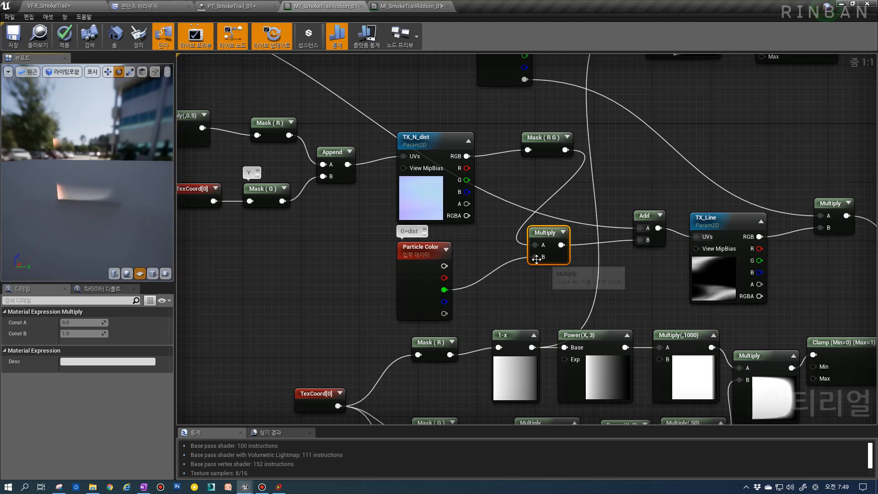
{"action": "mouse_move", "coordinate": [536, 259]}
{"action": "right_mouse_down"}
{"action": "mouse_move", "coordinate": [461, 256]}
{"action": "mouse_move", "coordinate": [535, 255]}
{"action": "right_mouse_up"}
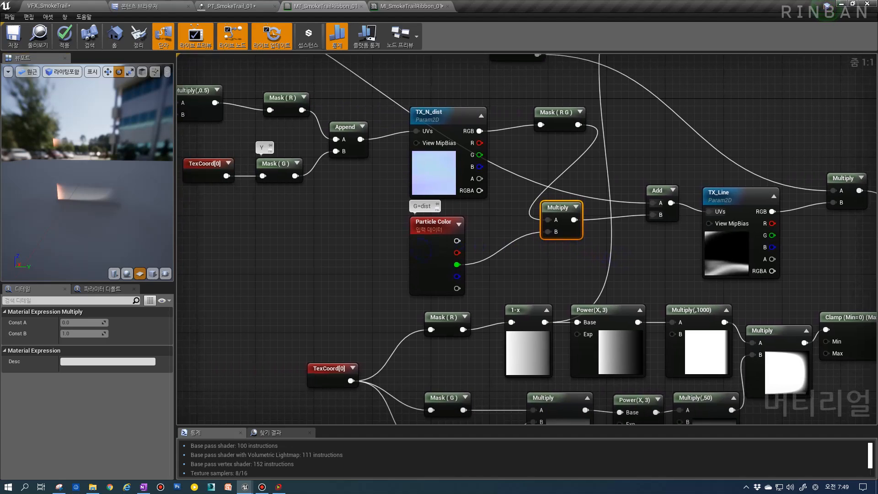
{"action": "left_click", "coordinate": [533, 312]}
{"action": "right_click_drag", "start_coordinate": [565, 207], "coordinate": [521, 241]}
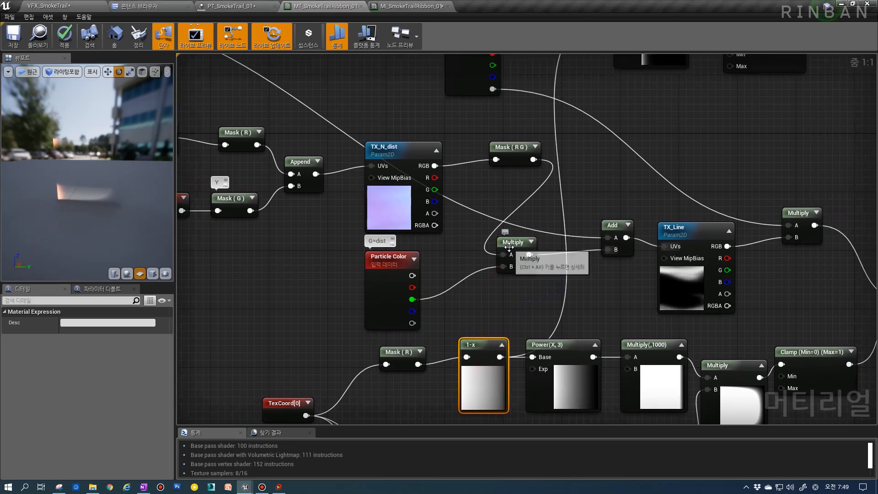
Step: Add a Multiply that combines TX_N_dist's Mask (R G) with the 1-x gradient, and show the mask's preview
{"action": "left_click", "coordinate": [523, 143]}
{"action": "left_click", "coordinate": [534, 147]}
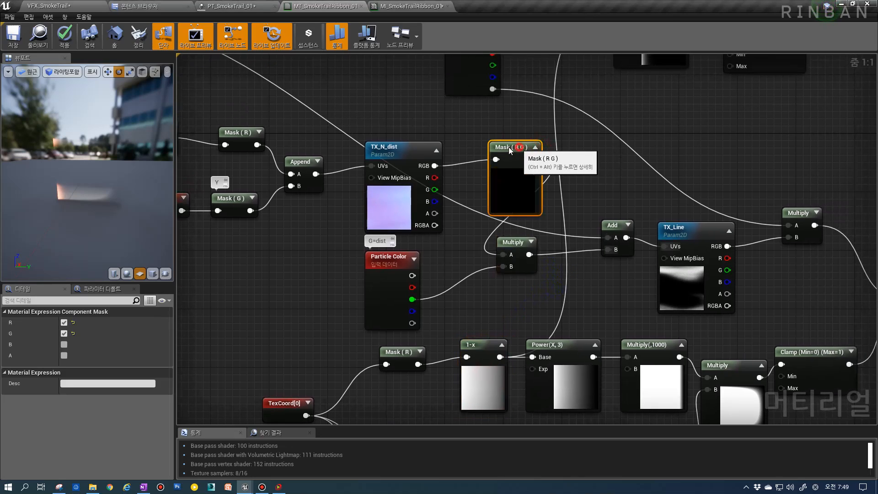
{"action": "left_click_drag", "start_coordinate": [518, 147], "coordinate": [551, 162]}
{"action": "left_click", "coordinate": [536, 144]}
{"action": "left_click_drag", "start_coordinate": [499, 357], "coordinate": [543, 174]}
{"action": "left_click", "coordinate": [570, 150]}
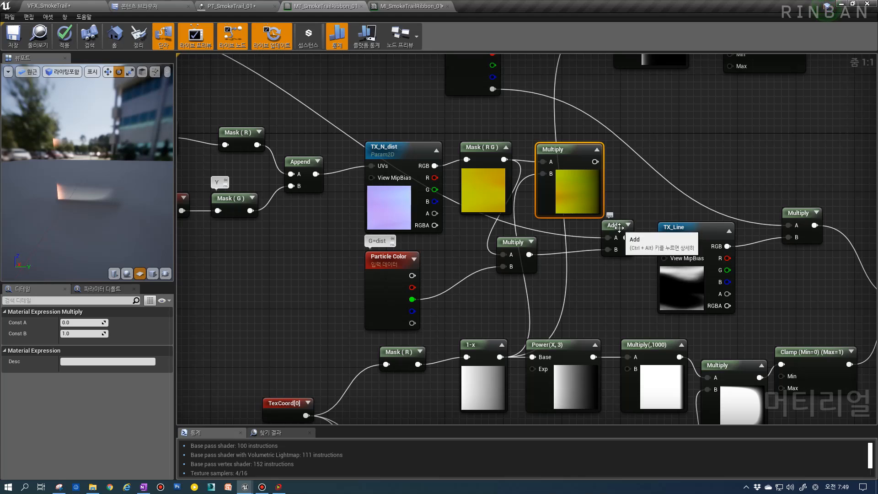
Step: Feed the gradient Multiply into input A of the Particle Color Multiply, place that node before Add, and apply the material
{"action": "left_click_drag", "start_coordinate": [620, 228], "coordinate": [627, 239]}
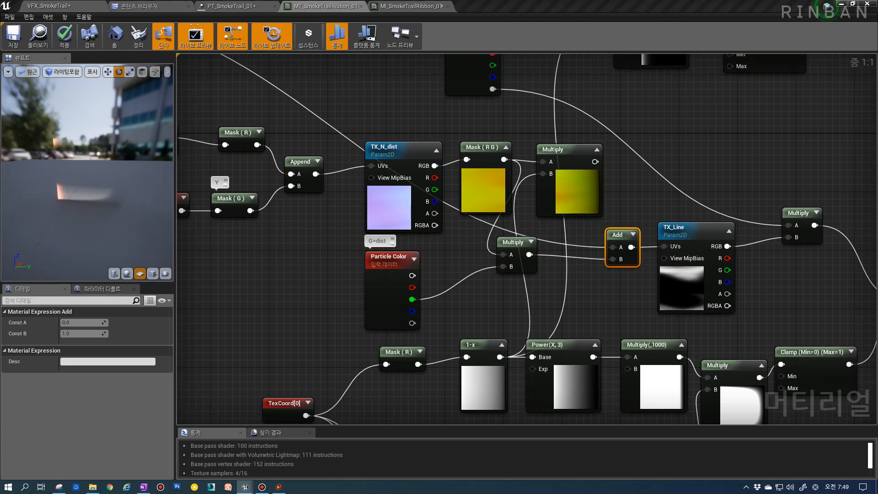
{"action": "right_click_drag", "start_coordinate": [644, 259], "coordinate": [626, 211]}
{"action": "left_click_drag", "start_coordinate": [664, 239], "coordinate": [679, 247]}
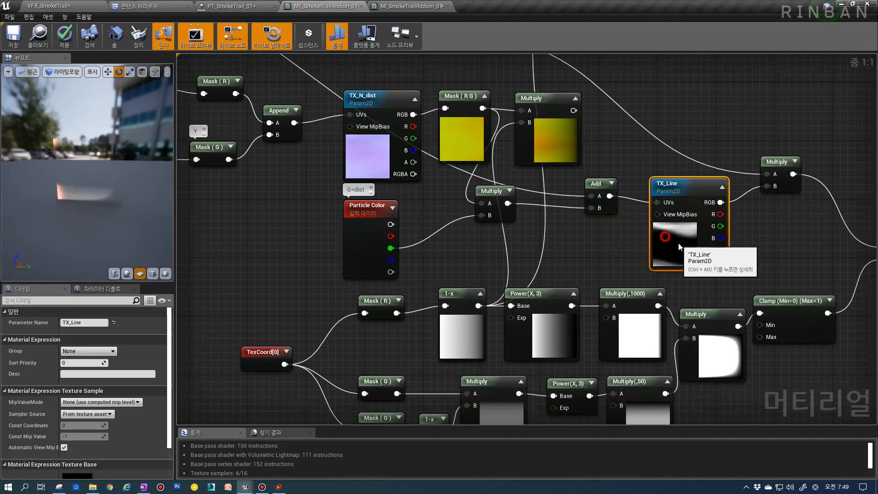
{"action": "right_click_drag", "start_coordinate": [554, 229], "coordinate": [560, 273]}
{"action": "right_click_drag", "start_coordinate": [572, 239], "coordinate": [503, 266]}
{"action": "left_click_drag", "start_coordinate": [577, 260], "coordinate": [592, 260]}
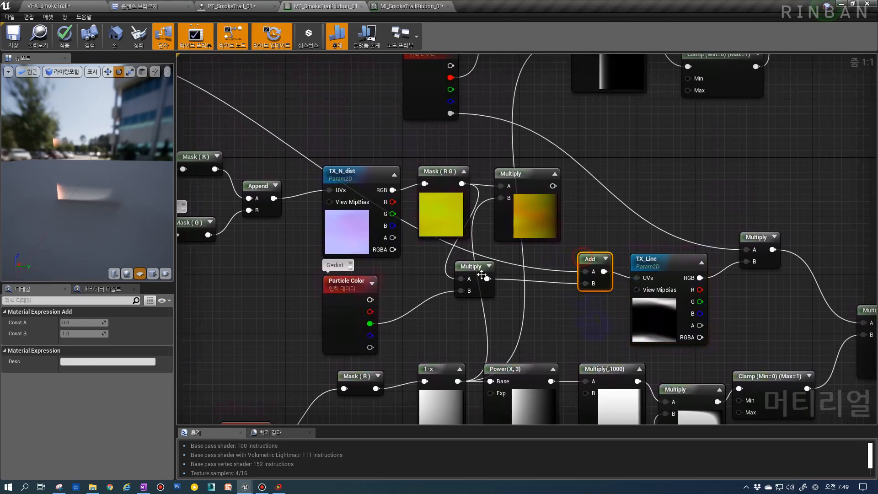
{"action": "left_click_drag", "start_coordinate": [466, 268], "coordinate": [538, 223]}
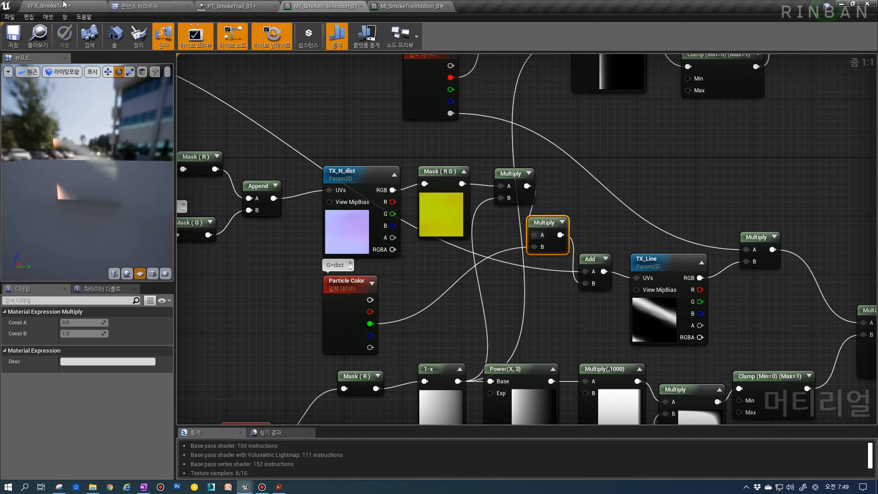
Step: Play the VFX_SmokeTrail level to examine the trail with the gradient-masked distortion
{"action": "left_click", "coordinate": [64, 6]}
{"action": "left_click", "coordinate": [431, 38]}
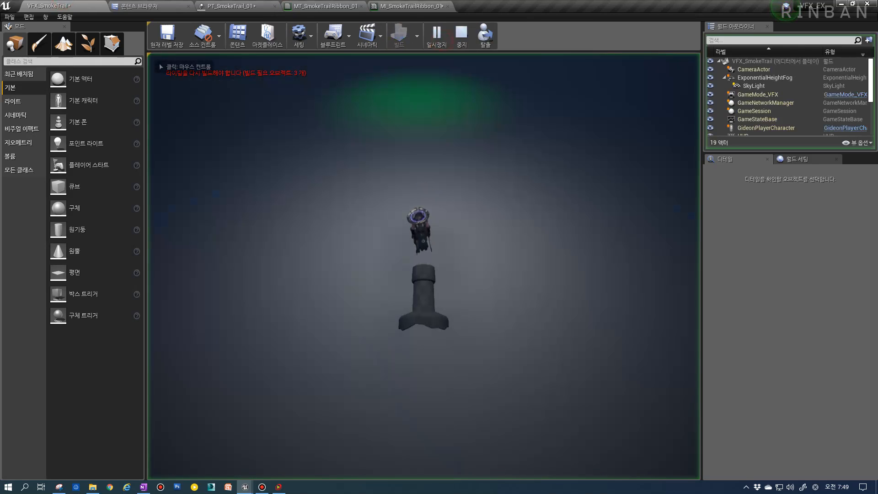
{"action": "key", "text": "d"}
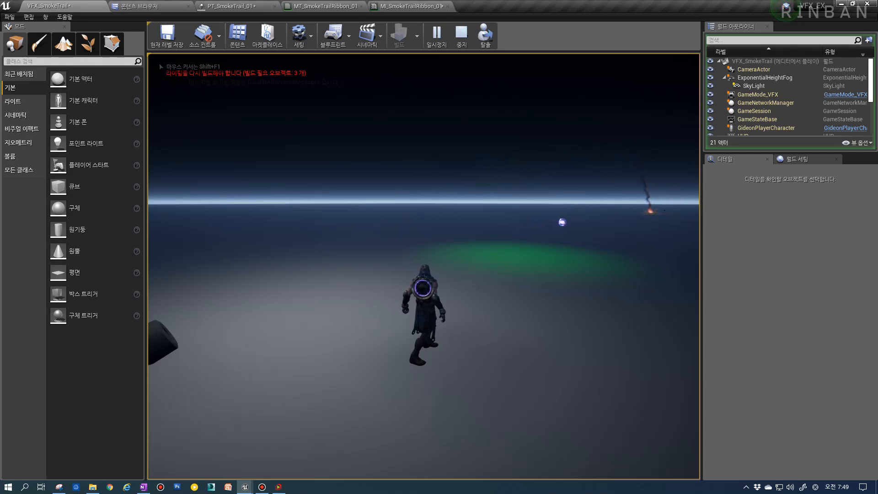
{"action": "scroll", "coordinate": [424, 267], "scroll_direction": "down", "scroll_amount": 3}
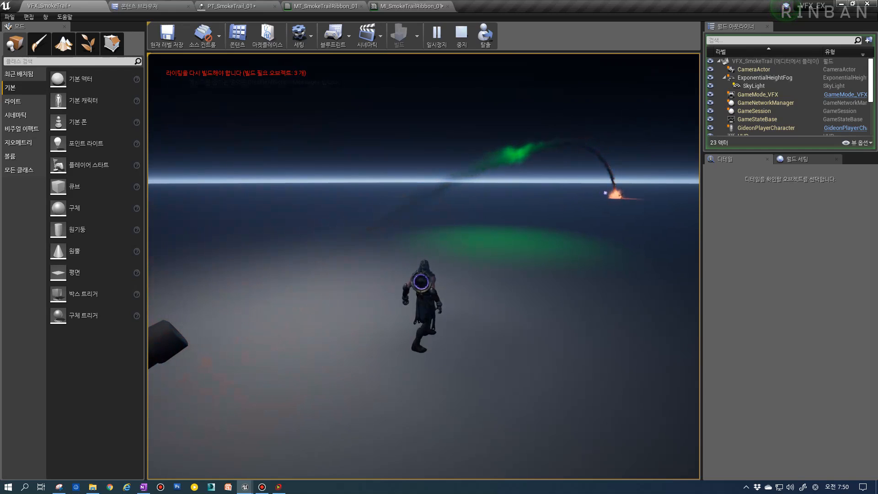
{"action": "key", "text": "Escape"}
Step: Shift the 1-x and Power nodes, and connect Mask (R) to input B of the second distortion Multiply in place of Particle Color green
{"action": "left_click", "coordinate": [306, 4]}
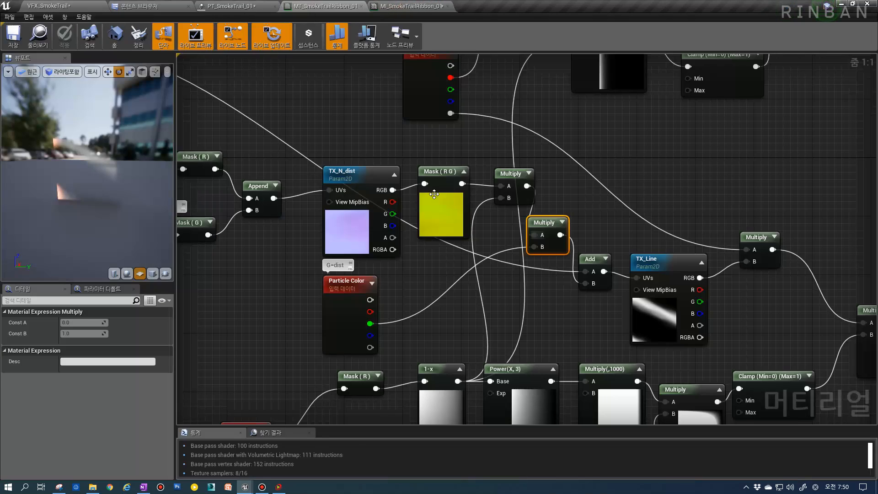
{"action": "left_click", "coordinate": [562, 222]}
{"action": "left_click_drag", "start_coordinate": [541, 222], "coordinate": [483, 237]}
{"action": "right_click_drag", "start_coordinate": [484, 291], "coordinate": [504, 254]}
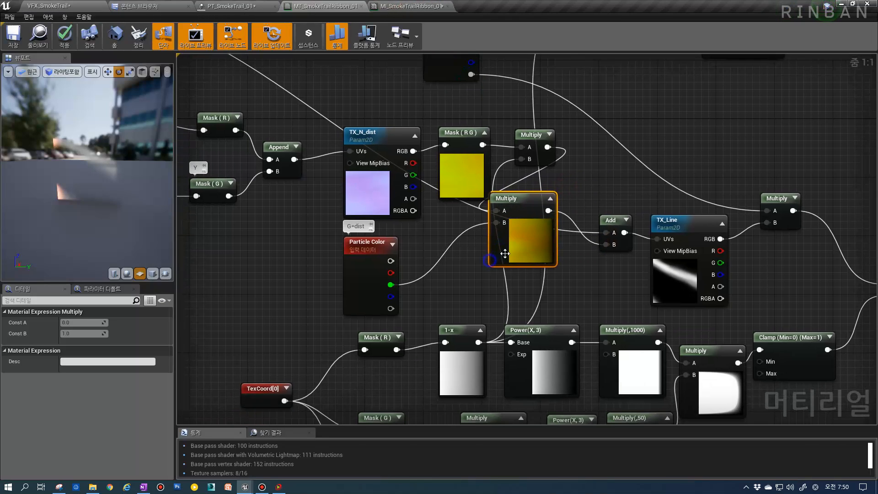
{"action": "right_click_drag", "start_coordinate": [460, 347], "coordinate": [461, 276]}
{"action": "left_click", "coordinate": [398, 269]}
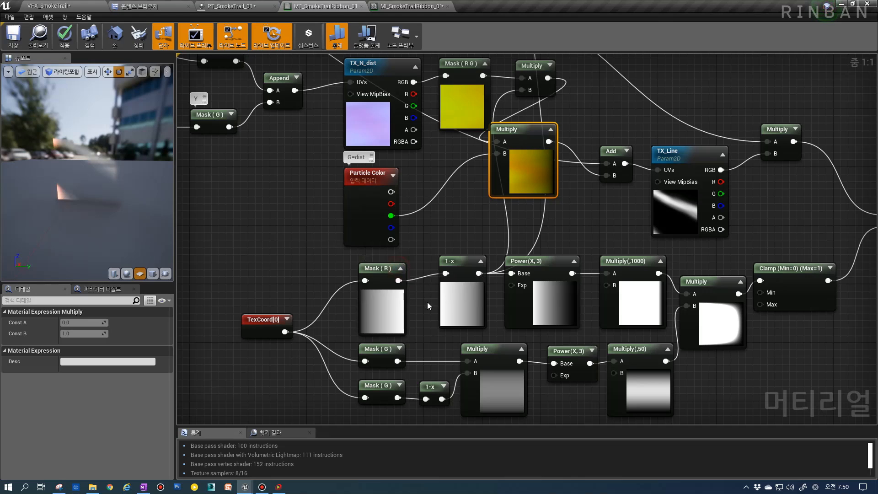
{"action": "left_click_drag", "start_coordinate": [437, 307], "coordinate": [424, 307]}
{"action": "left_click_drag", "start_coordinate": [565, 308], "coordinate": [558, 307]}
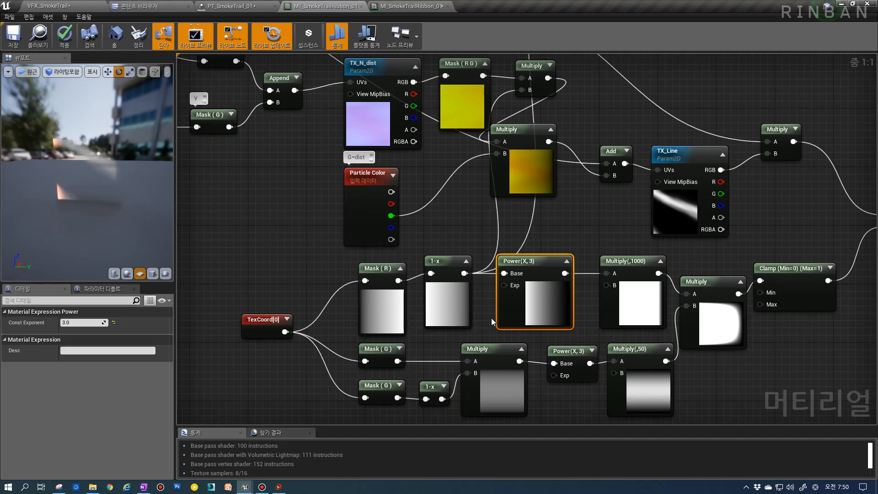
{"action": "right_click_drag", "start_coordinate": [494, 305], "coordinate": [498, 344]}
{"action": "left_click_drag", "start_coordinate": [403, 320], "coordinate": [535, 176]}
{"action": "scroll", "coordinate": [535, 176], "scroll_direction": "down", "scroll_amount": 3}
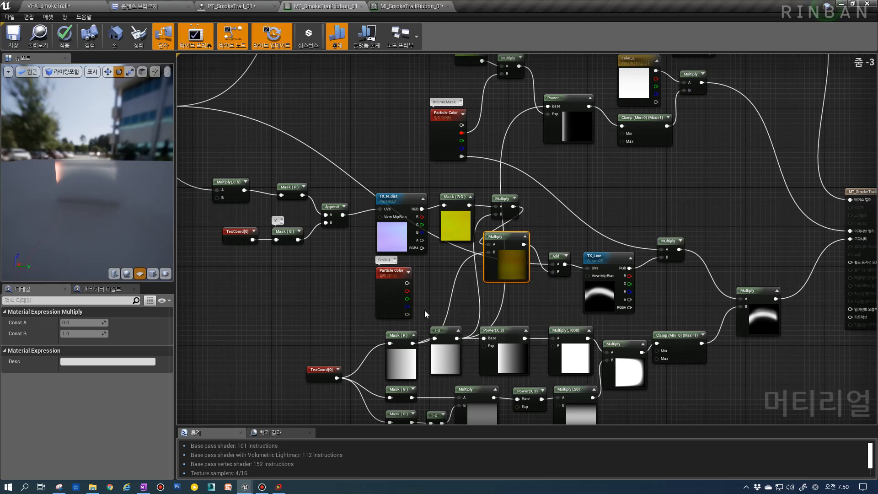
Step: Spread out the graph by moving the distortion nodes away from Add, and the lower TexCoord and Mask nodes away from 1-x
{"action": "right_click_drag", "start_coordinate": [314, 281], "coordinate": [412, 279]}
{"action": "left_click_drag", "start_coordinate": [304, 300], "coordinate": [611, 183]}
{"action": "left_click_drag", "start_coordinate": [601, 251], "coordinate": [493, 270]}
{"action": "left_click", "coordinate": [441, 314]}
{"action": "right_click_drag", "start_coordinate": [450, 337], "coordinate": [456, 283]}
{"action": "left_click_drag", "start_coordinate": [514, 310], "coordinate": [434, 319]}
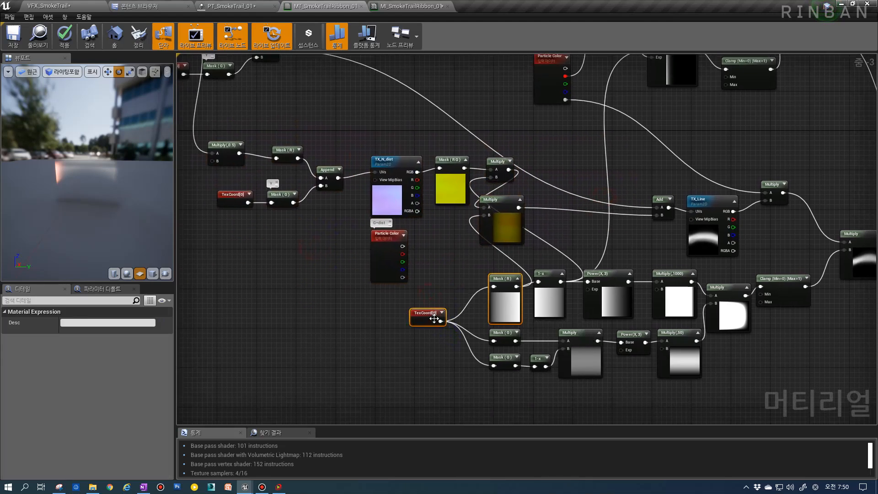
{"action": "left_click_drag", "start_coordinate": [510, 321], "coordinate": [446, 331]}
Step: Move the second distortion Multiply closer to Add, collapse its preview, and save the material
{"action": "left_click", "coordinate": [503, 265]}
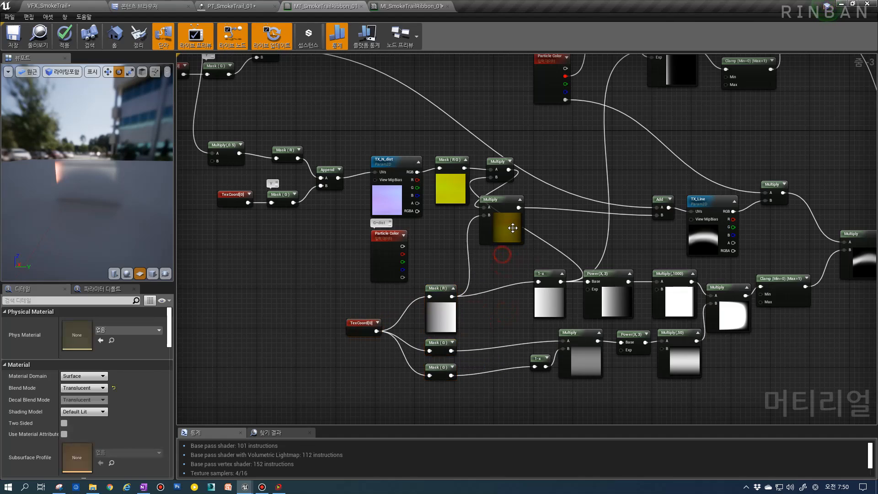
{"action": "left_click_drag", "start_coordinate": [513, 223], "coordinate": [523, 190]}
{"action": "left_click", "coordinate": [551, 189]}
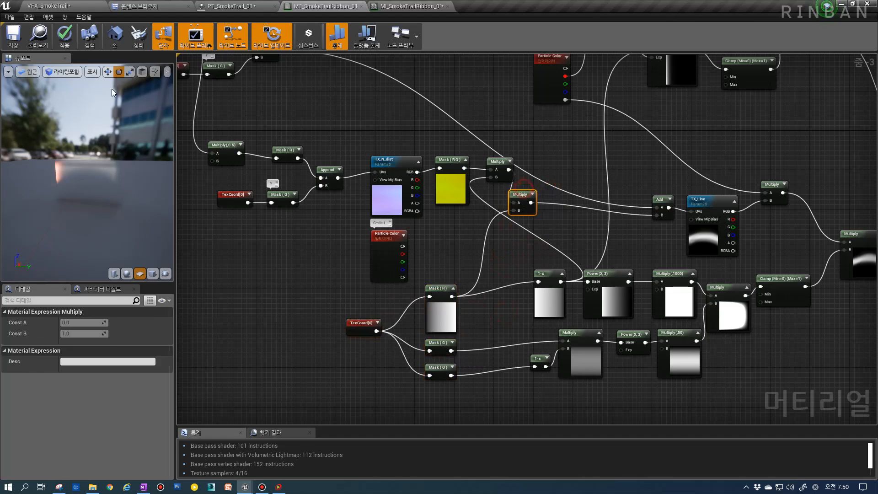
{"action": "left_click", "coordinate": [13, 49]}
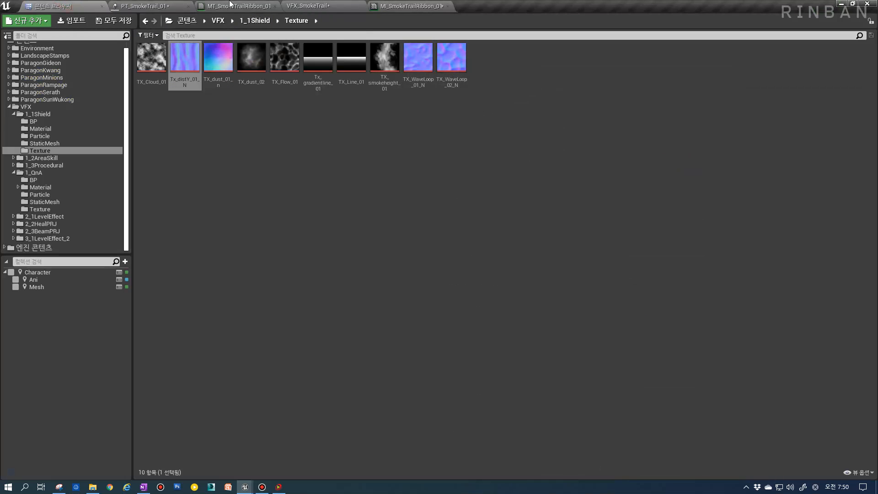
Step: Play the VFX_SmokeTrail level to examine the trail with distortion masked at both ends, and return to PT_SmokeTrail_01
{"action": "left_click", "coordinate": [230, 4]}
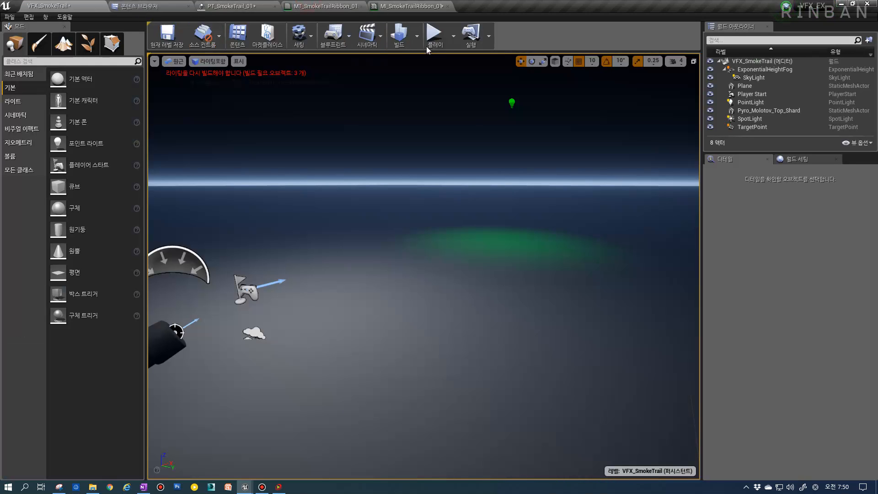
{"action": "left_click", "coordinate": [434, 35]}
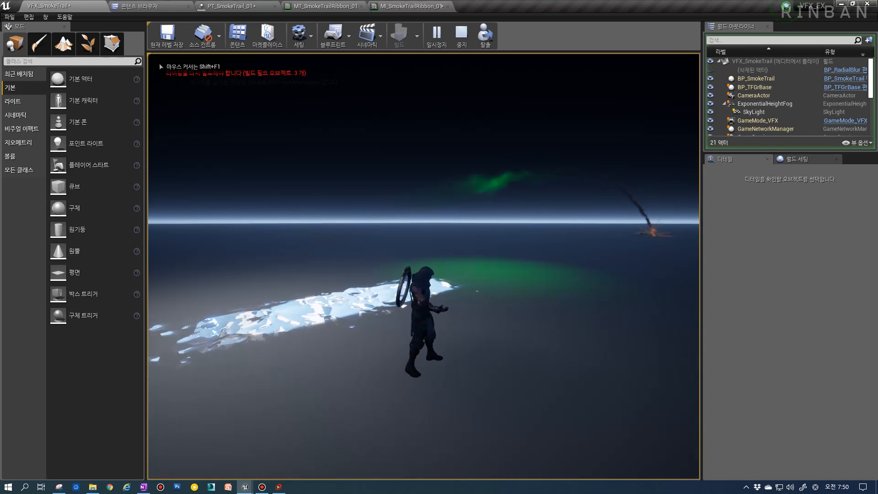
{"action": "key", "text": "d"}
{"action": "key", "text": "w"}
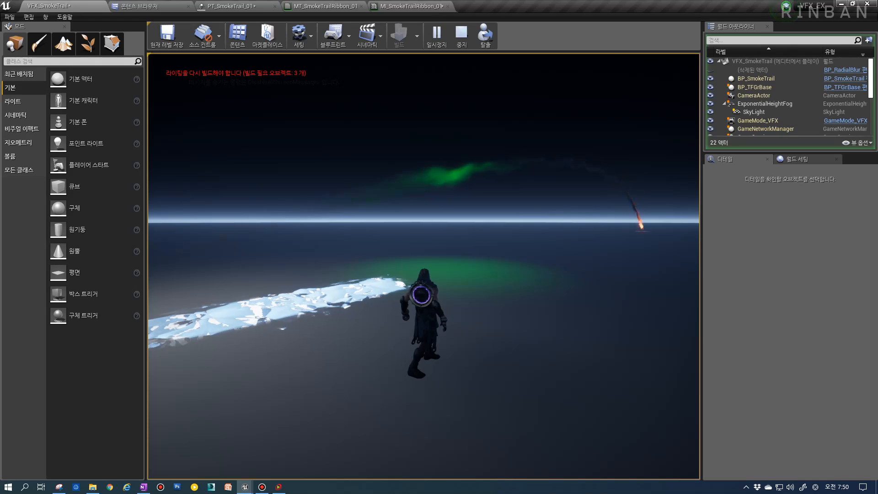
{"action": "key", "text": "shift+F1"}
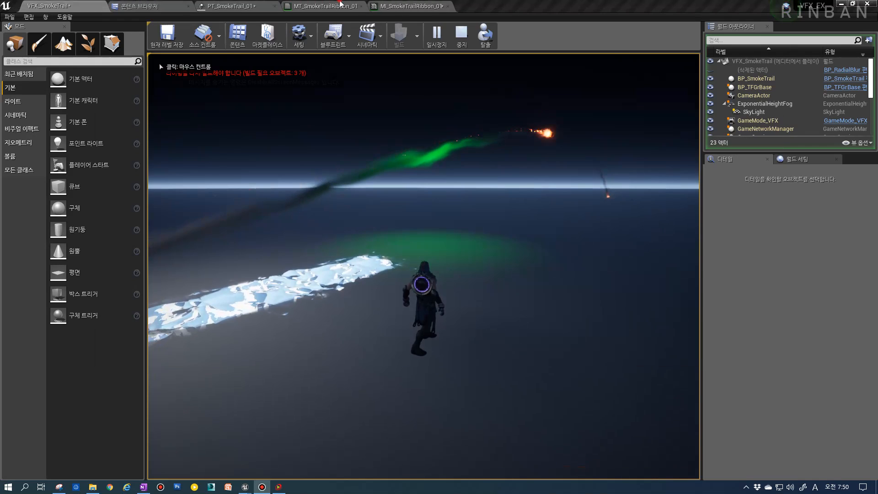
{"action": "left_click", "coordinate": [340, 5]}
{"action": "left_click", "coordinate": [231, 7]}
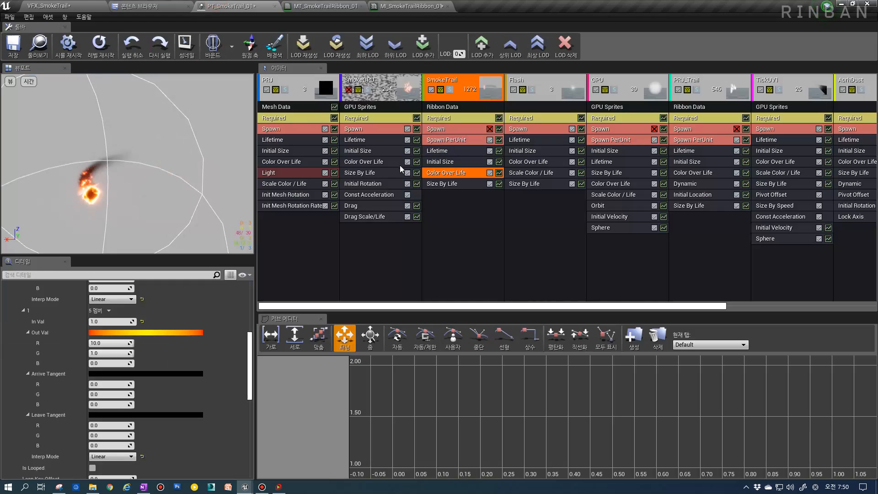
Step: Set Out Val G of point 1 in SmokeTrail's Color Over Life to 0 and play the level to examine the trail
{"action": "left_click", "coordinate": [109, 352]}
{"action": "scroll", "coordinate": [118, 336], "scroll_direction": "up", "scroll_amount": 3}
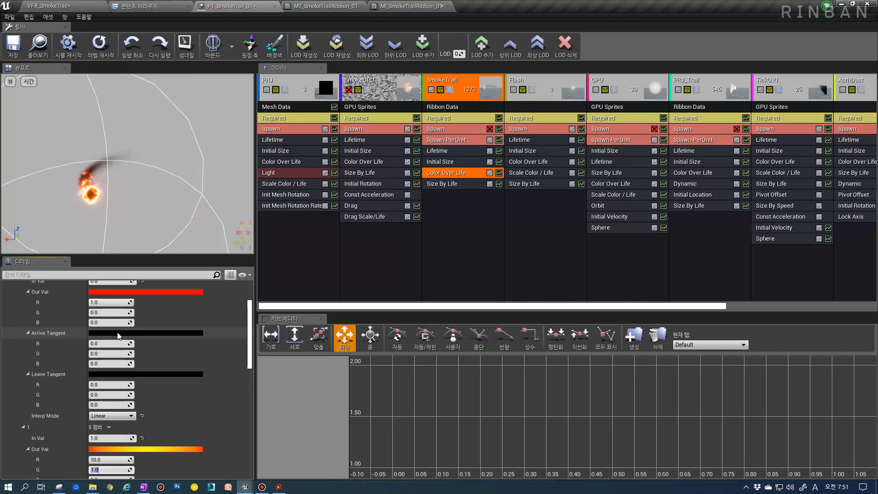
{"action": "left_click", "coordinate": [47, 6]}
{"action": "left_click", "coordinate": [448, 158]}
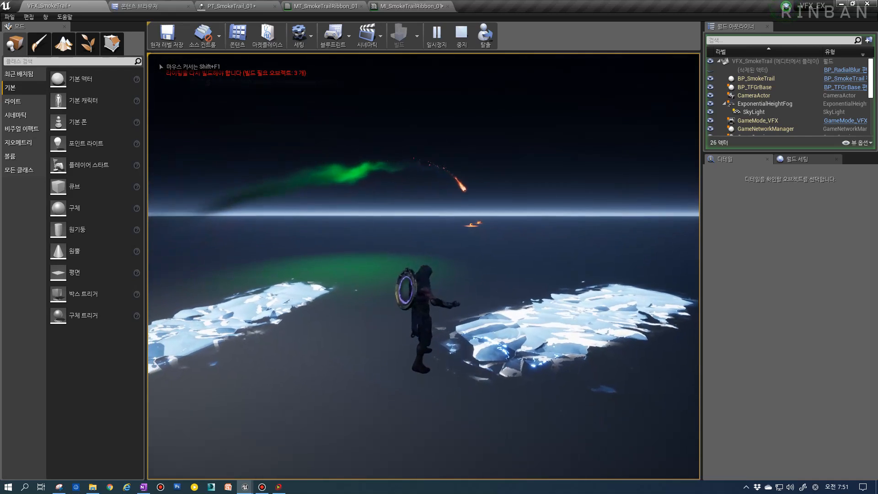
{"action": "key", "text": "shift+F1"}
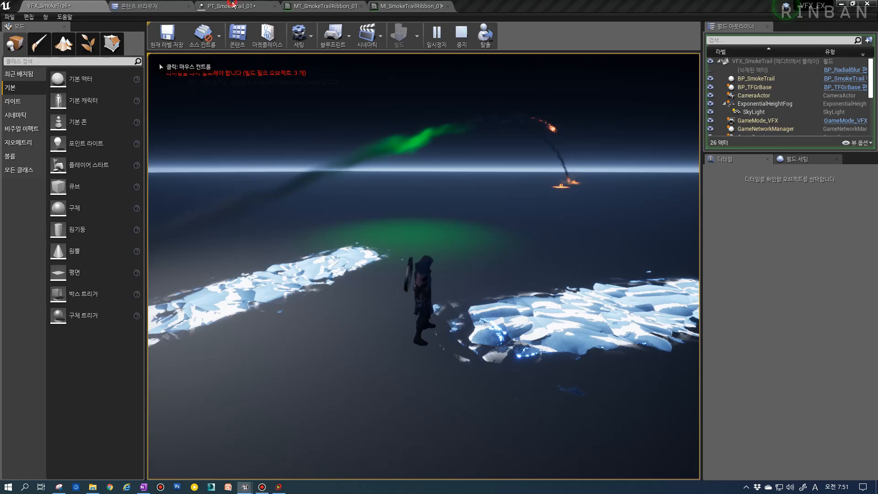
{"action": "left_click", "coordinate": [231, 5]}
{"action": "scroll", "coordinate": [98, 363], "scroll_direction": "up", "scroll_amount": 3}
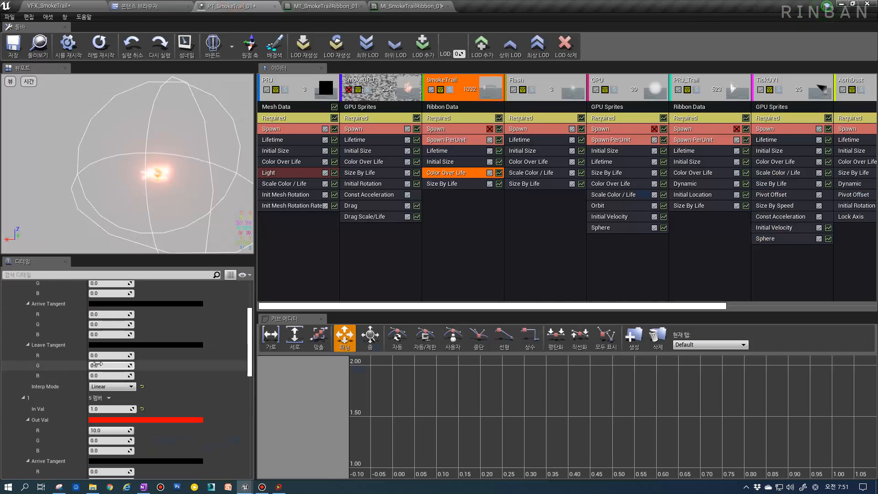
Step: Open MT_SmokeTrailRibbon_01 and space out the two distortion Multiply nodes between Mask (R G) and Add
{"action": "left_click", "coordinate": [386, 6]}
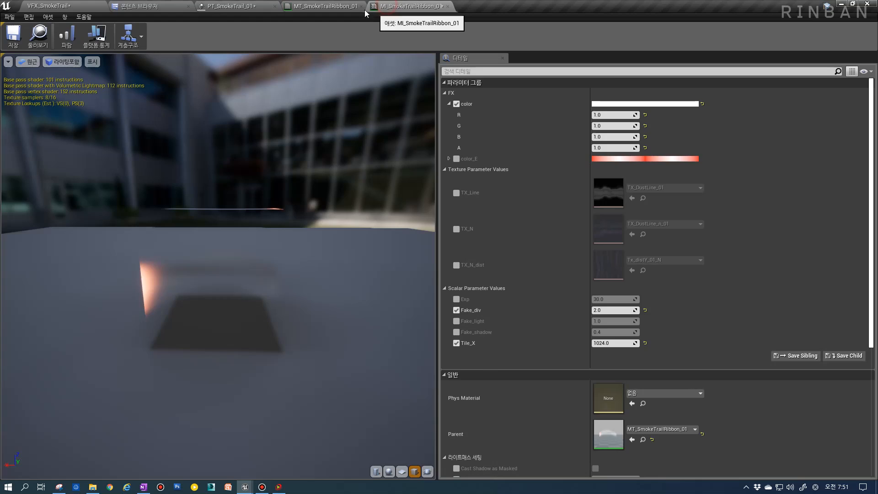
{"action": "left_click", "coordinate": [323, 6]}
{"action": "right_click_drag", "start_coordinate": [492, 248], "coordinate": [460, 301]}
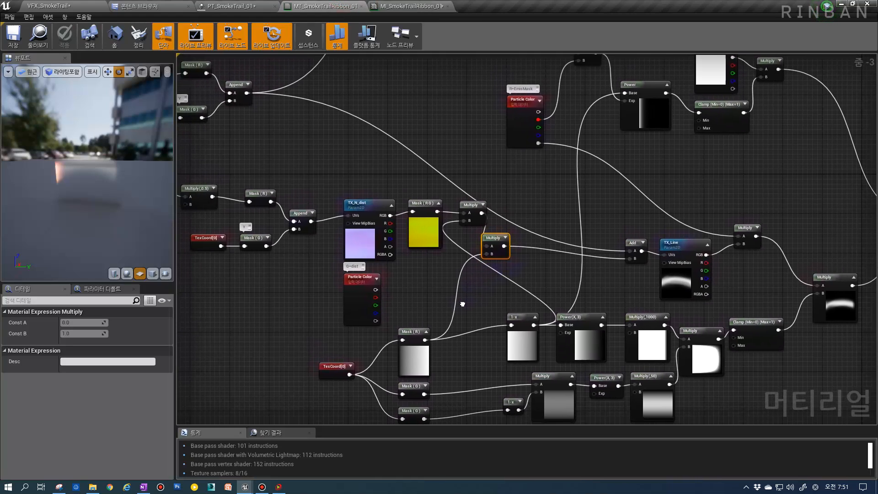
{"action": "scroll", "coordinate": [446, 291], "scroll_direction": "up", "scroll_amount": 1}
{"action": "left_click", "coordinate": [430, 284]}
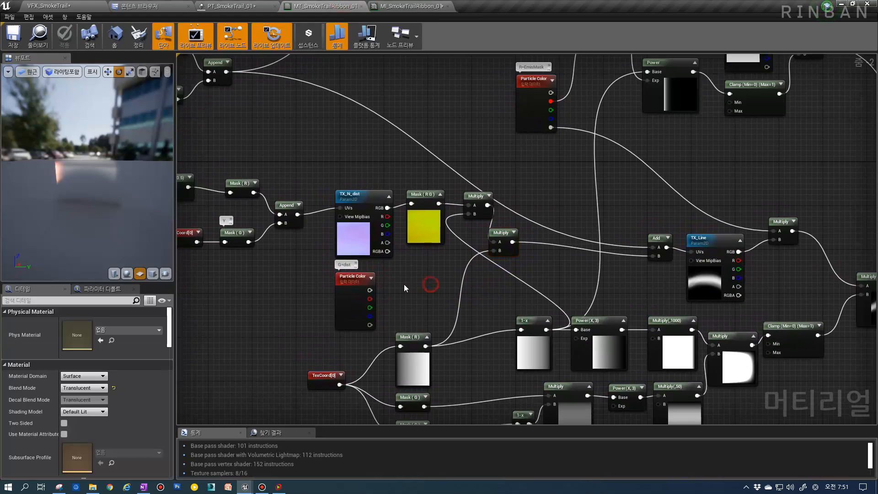
{"action": "left_click_drag", "start_coordinate": [504, 233], "coordinate": [554, 244]}
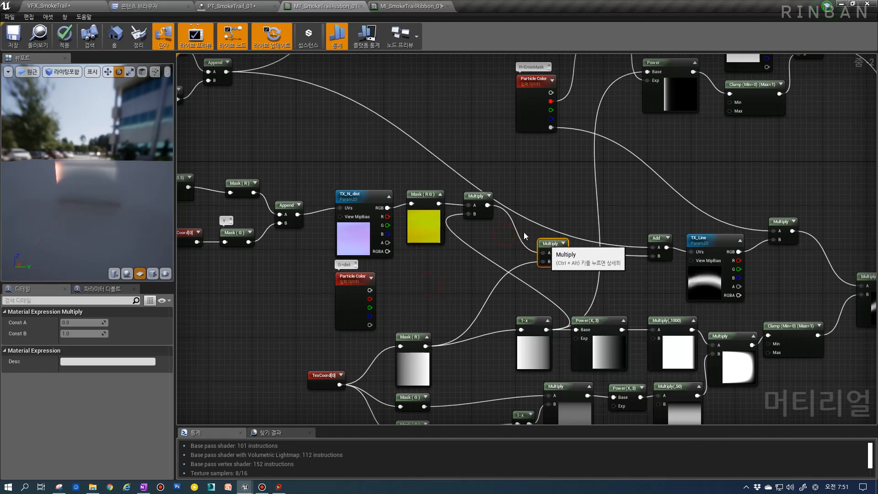
{"action": "left_click_drag", "start_coordinate": [471, 201], "coordinate": [486, 205]}
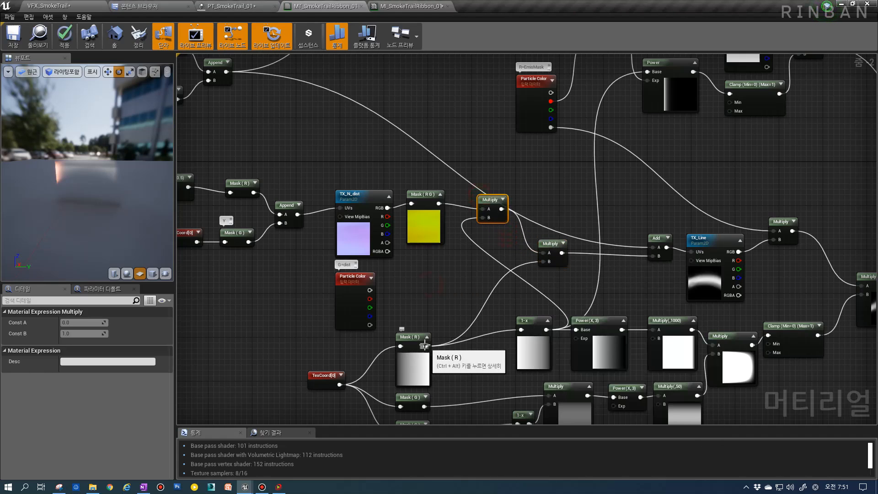
Step: Connect Mask (R) to input B of the first distortion Multiply and Particle Color green to B of the second, and save the material
{"action": "left_click_drag", "start_coordinate": [425, 346], "coordinate": [483, 222]}
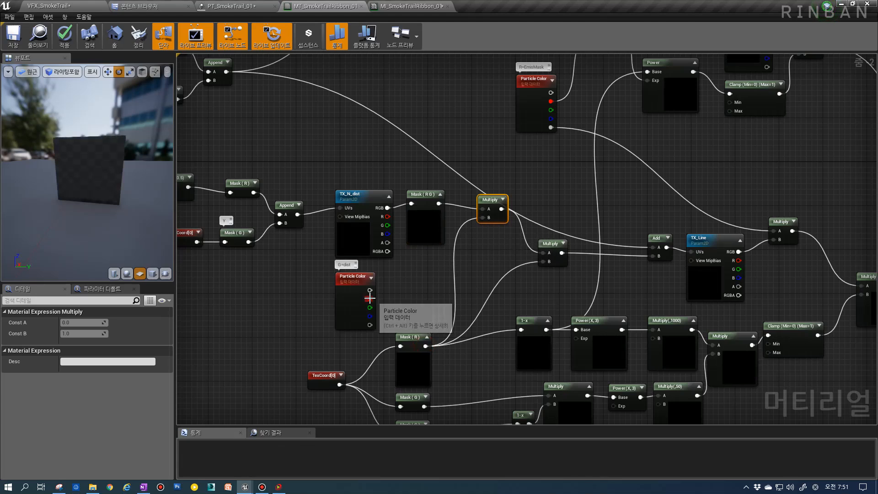
{"action": "left_click_drag", "start_coordinate": [358, 310], "coordinate": [543, 261]}
{"action": "left_click_drag", "start_coordinate": [333, 316], "coordinate": [349, 317]}
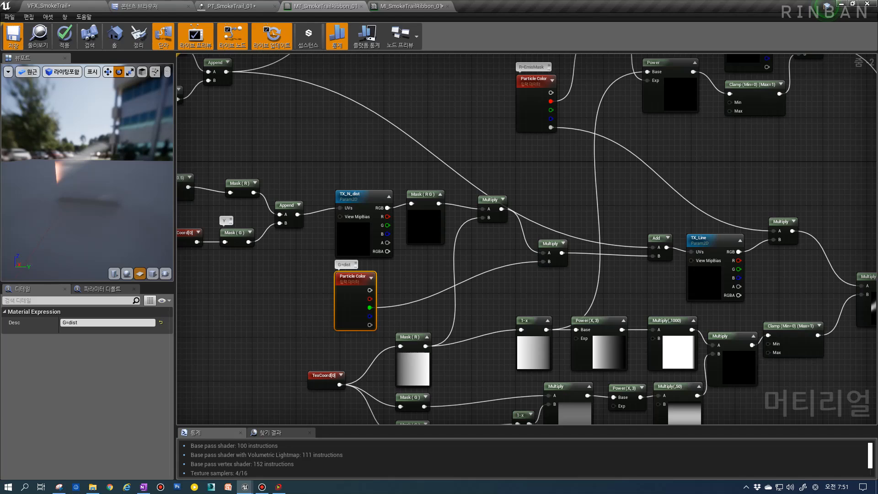
{"action": "left_click", "coordinate": [13, 34]}
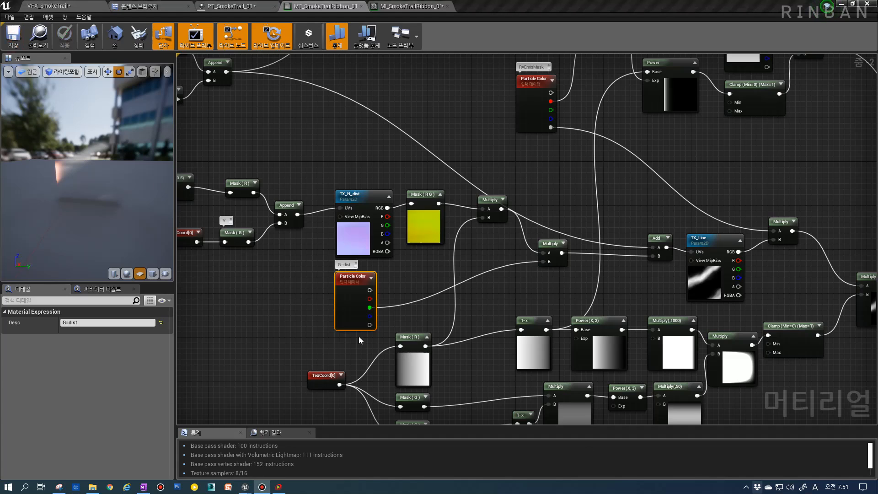
Step: Play the VFX_SmokeTrail level to examine the projectile trail with the rewired distortion mask
{"action": "left_click", "coordinate": [62, 6]}
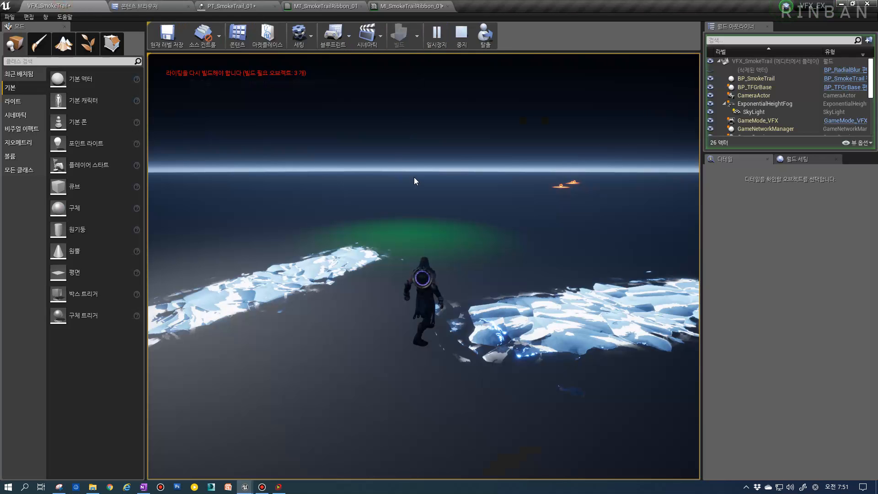
{"action": "left_click", "coordinate": [413, 177]}
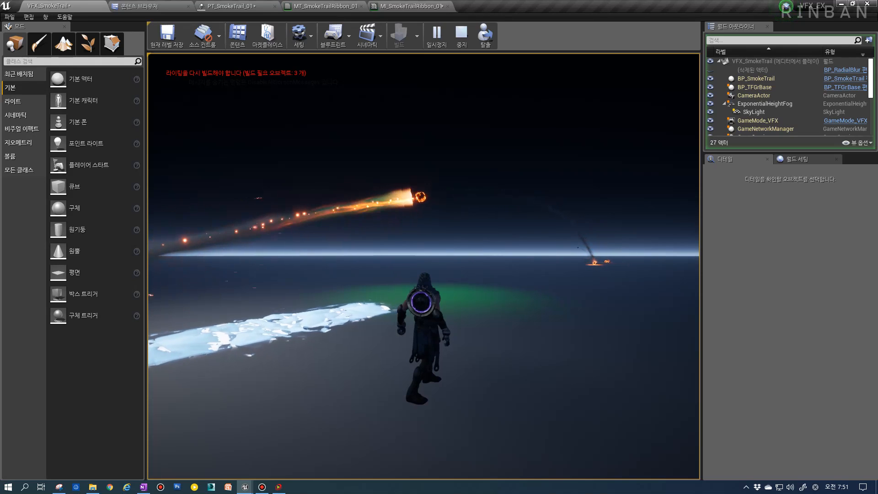
{"action": "key", "text": "Escape"}
{"action": "left_click", "coordinate": [430, 45]}
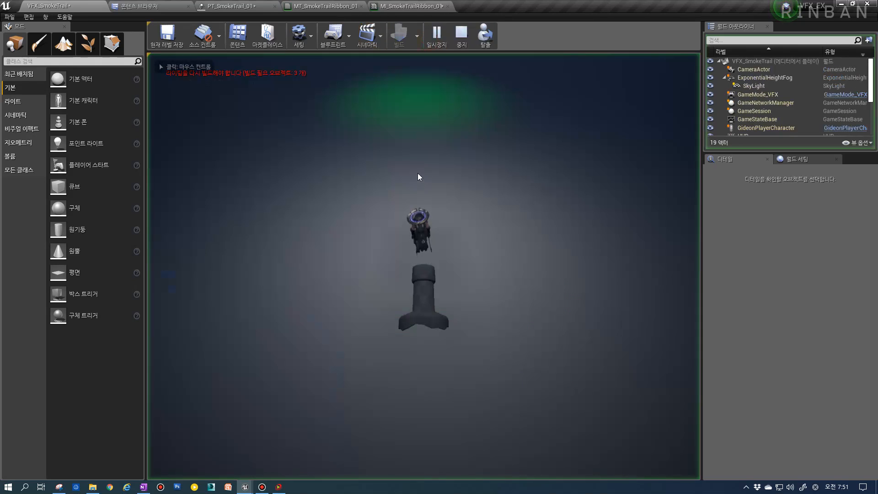
{"action": "left_click", "coordinate": [486, 184]}
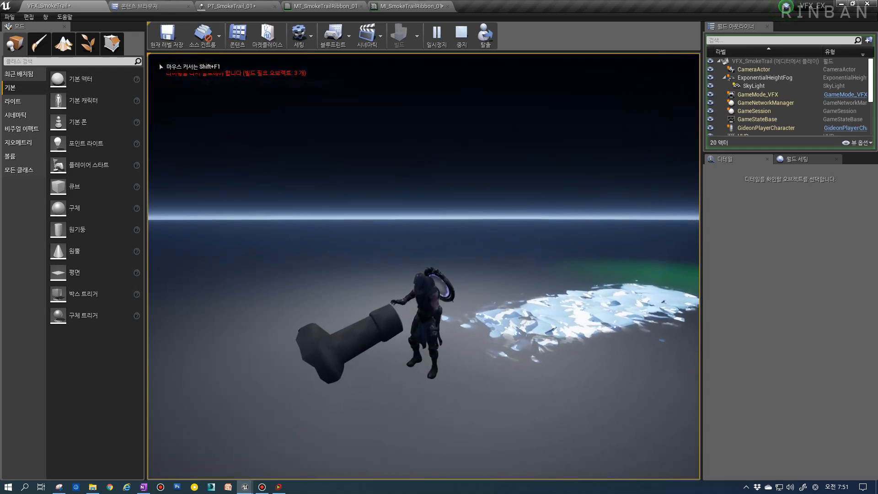
{"action": "key", "text": "d"}
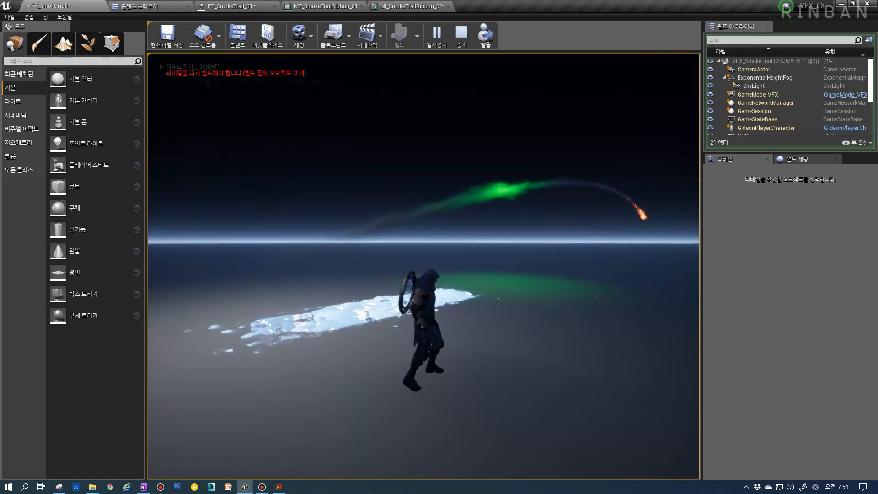
{"action": "key", "text": "w"}
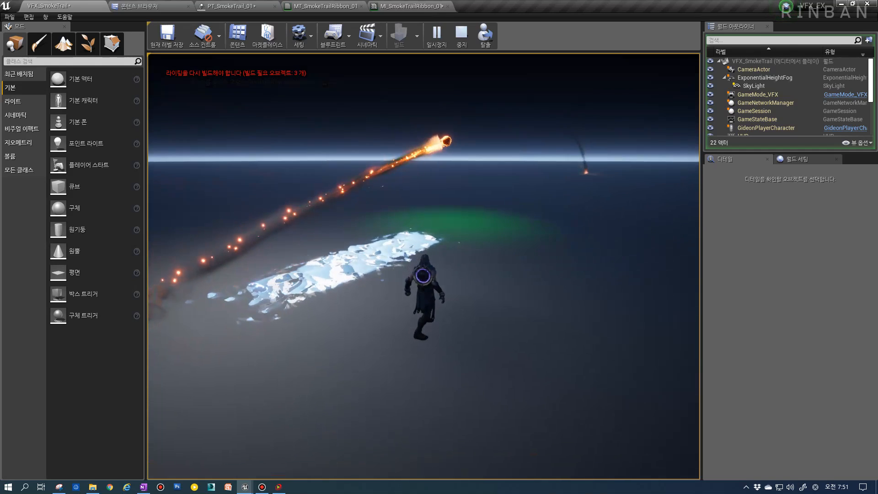
{"action": "key", "text": "Escape"}
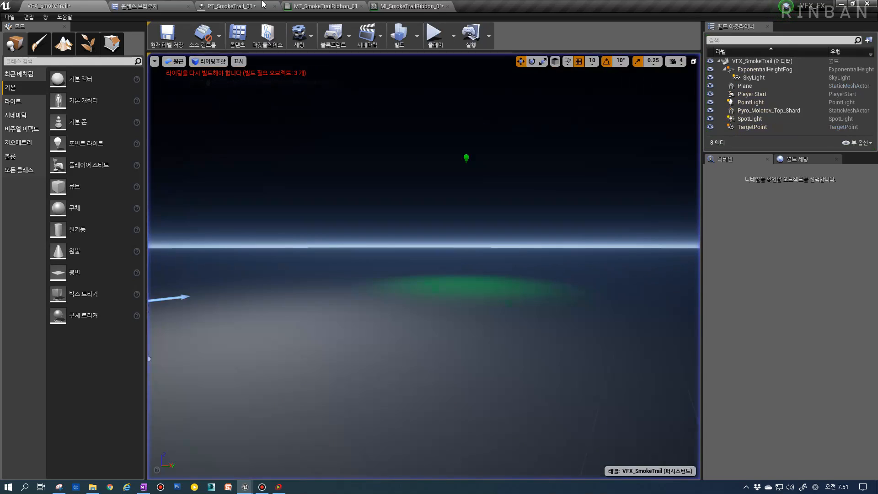
Step: In PT_SmokeTrail_01, set Out Val G of point 1 in SmokeTrail's Color Over Life to 2
{"action": "left_click", "coordinate": [322, 6]}
{"action": "left_click", "coordinate": [224, 5]}
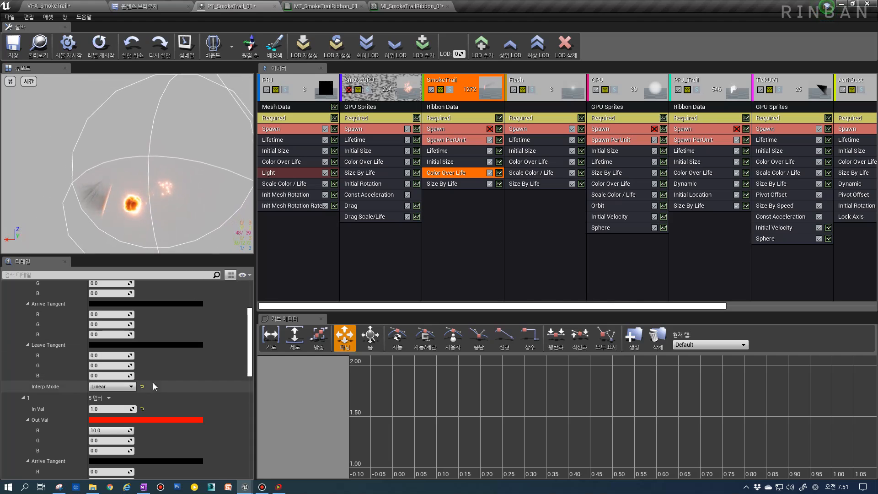
{"action": "scroll", "coordinate": [115, 407], "scroll_direction": "down", "scroll_amount": 1}
{"action": "scroll", "coordinate": [115, 408], "scroll_direction": "down", "scroll_amount": 2}
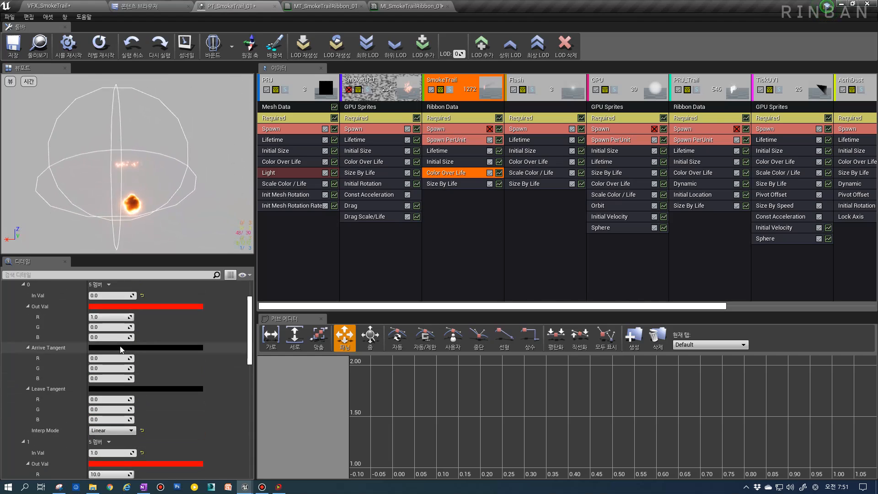
{"action": "left_click", "coordinate": [107, 396]}
{"action": "type", "text": "2"}
{"action": "key", "text": "Return"}
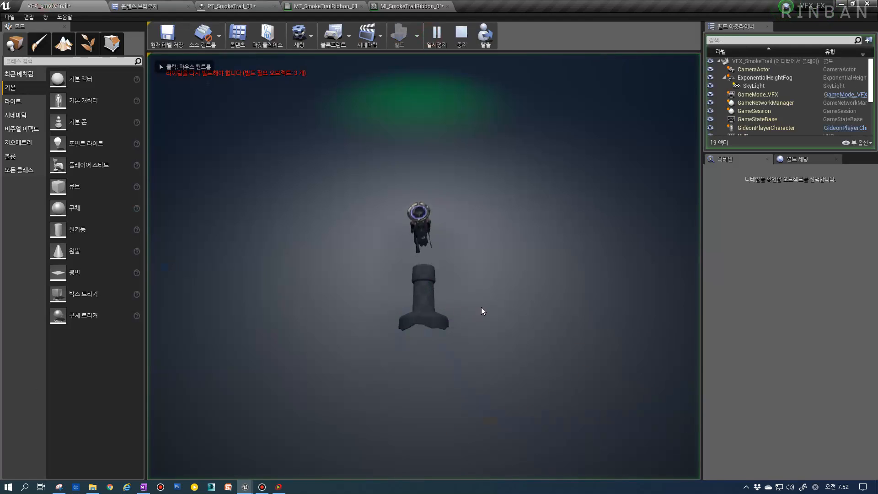
Step: Play the VFX_SmokeTrail level to examine how strongly the trail distorts with a green value of 2
{"action": "left_click", "coordinate": [481, 311]}
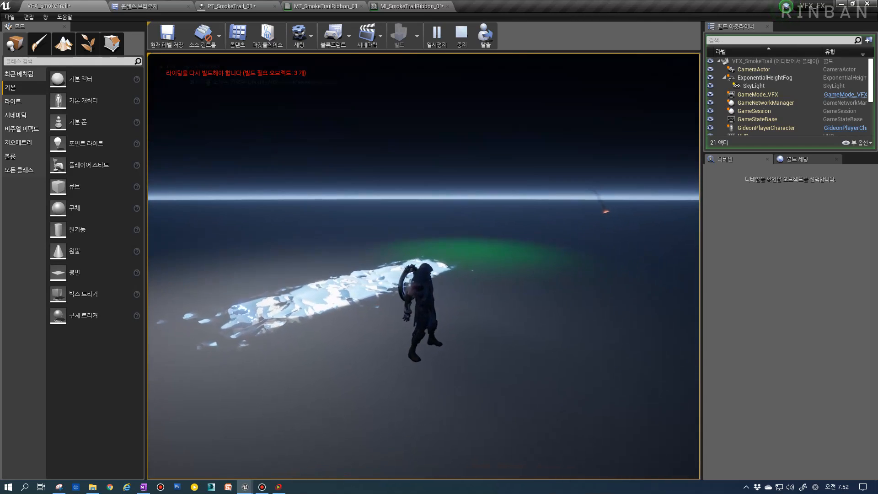
{"action": "key", "text": "w"}
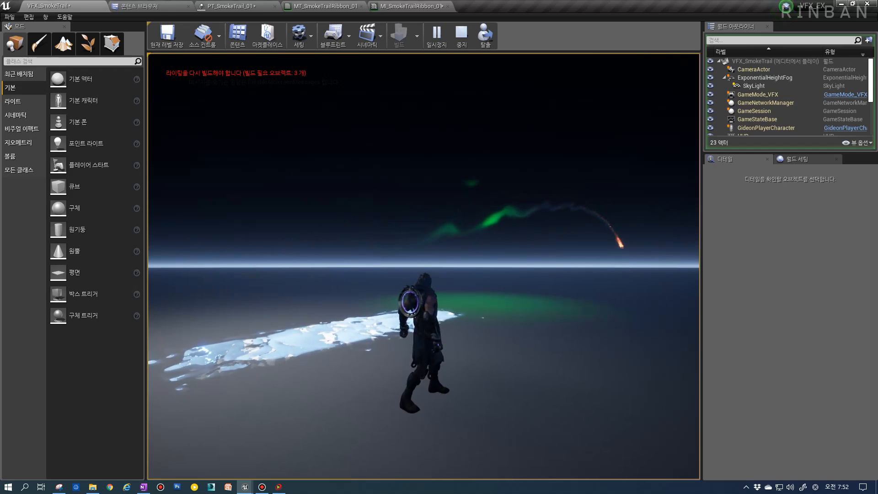
{"action": "key", "text": "Escape"}
Step: Set Out Val G of point 1 in SmokeTrail's Color Over Life to 1 in PT_SmokeTrail_01
{"action": "left_click", "coordinate": [228, 5]}
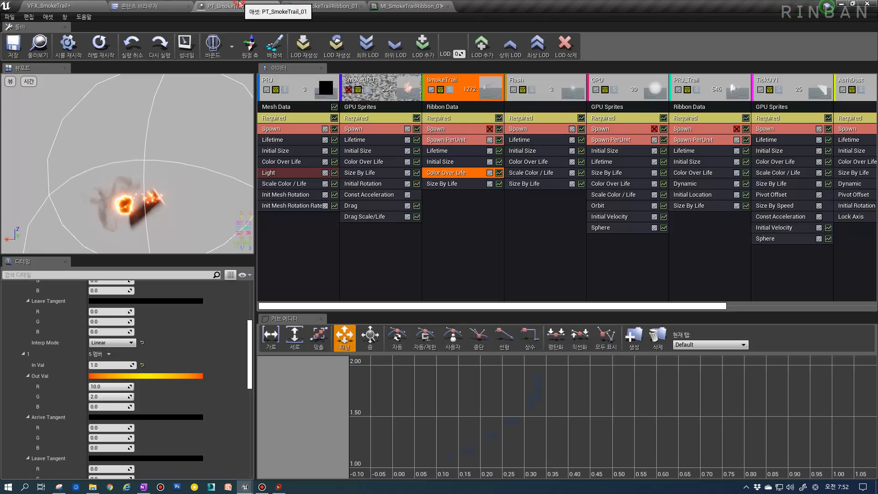
{"action": "left_click", "coordinate": [103, 394]}
{"action": "type", "text": "1"}
{"action": "key", "text": "Return"}
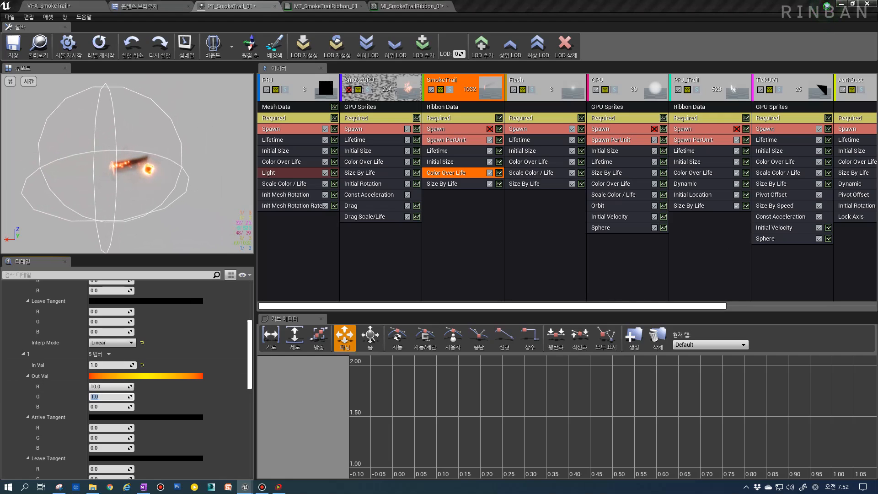
Step: Play the VFX_SmokeTrail level to examine the trail's distortion with a green value of 1
{"action": "left_click", "coordinate": [48, 6]}
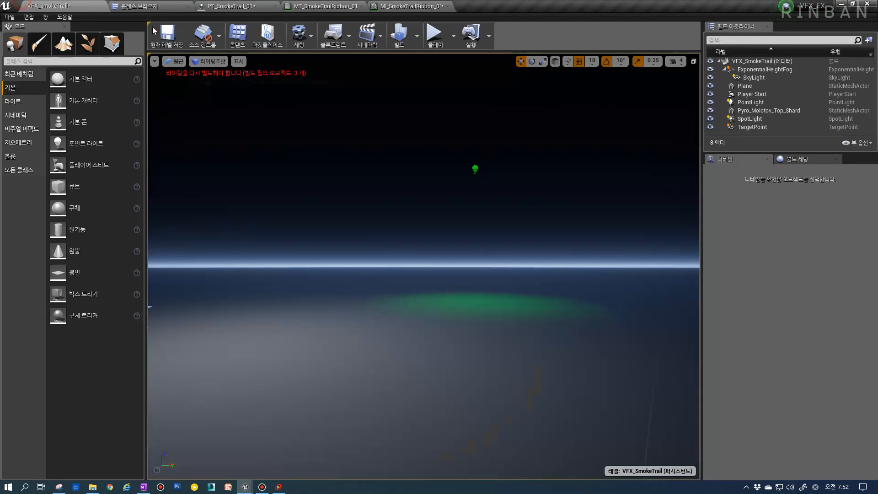
{"action": "left_click", "coordinate": [435, 36]}
{"action": "left_click", "coordinate": [584, 289]}
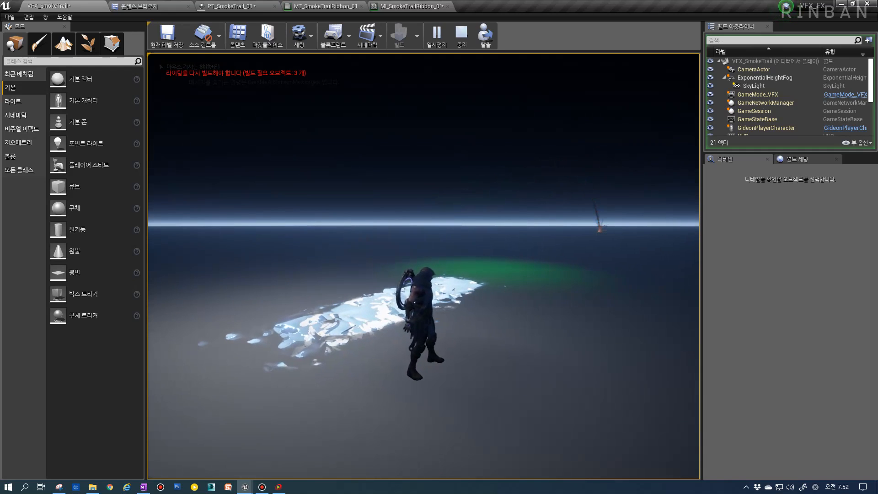
{"action": "key", "text": "w"}
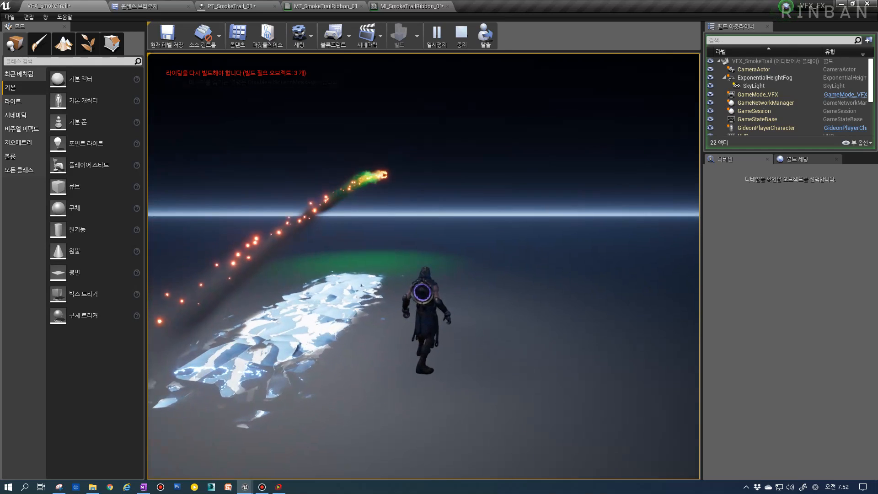
{"action": "key", "text": "d"}
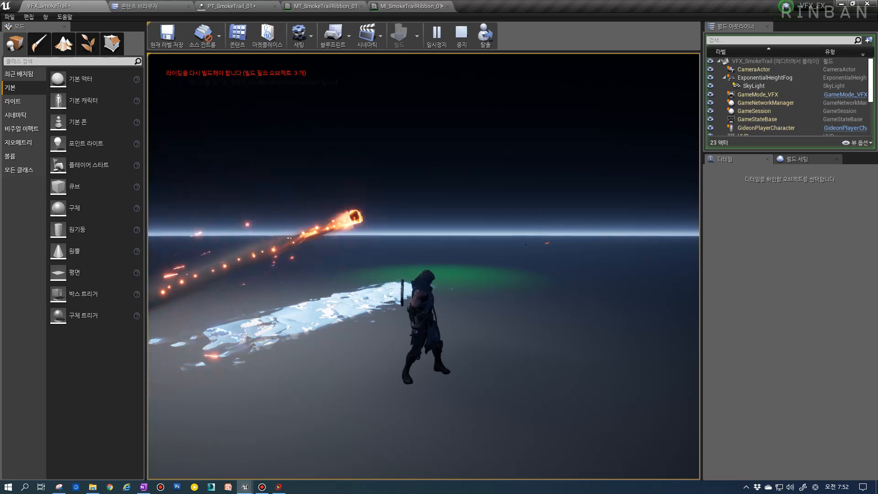
{"action": "key", "text": "shift+F1"}
Step: Send SmokeTrail's Color Over Life in PT_SmokeTrail_01 to the curve editor and insert a ColorOverLife key at about 0.1
{"action": "left_click", "coordinate": [256, 6]}
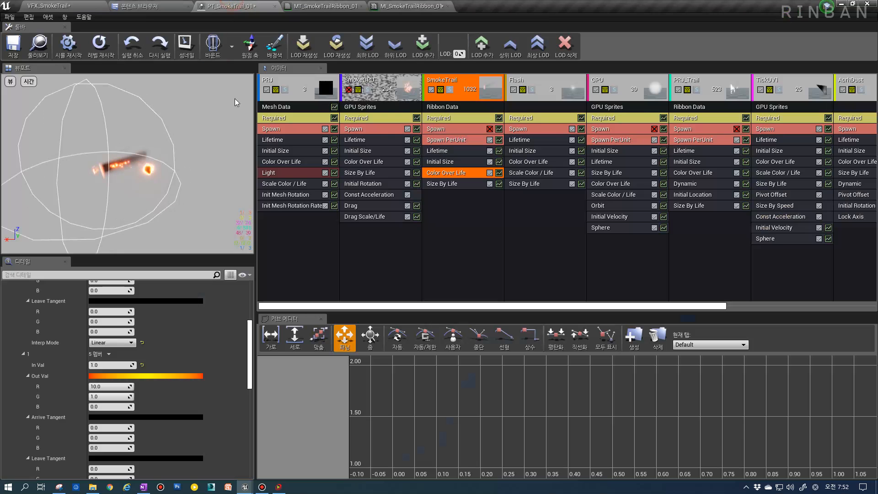
{"action": "left_click", "coordinate": [111, 396]}
{"action": "scroll", "coordinate": [128, 366], "scroll_direction": "up", "scroll_amount": 5}
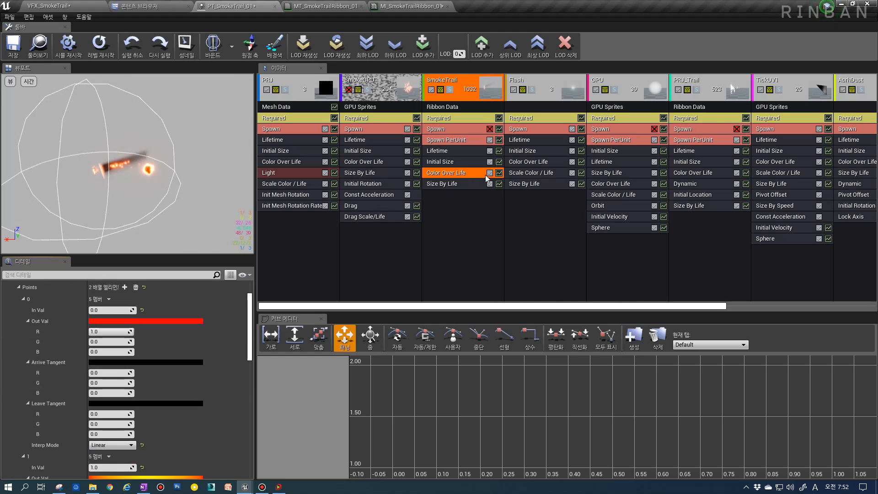
{"action": "left_click", "coordinate": [498, 173]}
{"action": "left_click", "coordinate": [441, 374], "text": "ctrl"}
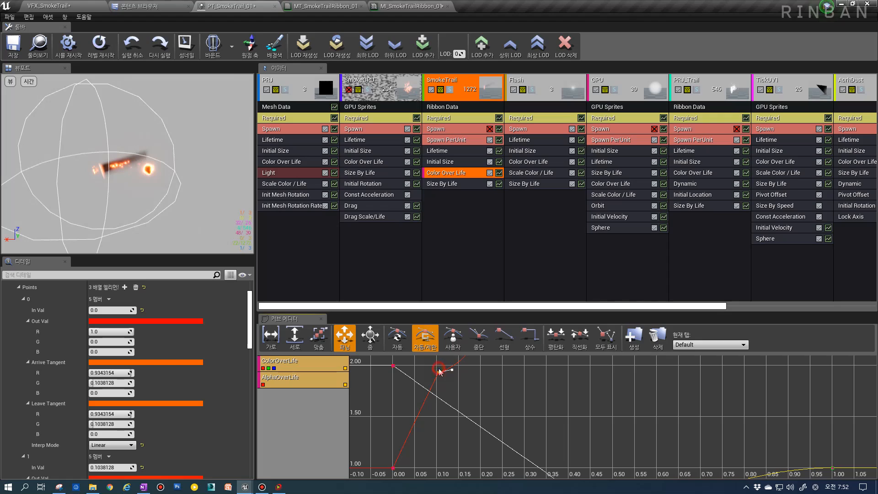
Step: Set In Val of the inserted ColorOverLife key, point 1, to 0.2
{"action": "scroll", "coordinate": [112, 361], "scroll_direction": "down", "scroll_amount": 3}
{"action": "left_click", "coordinate": [111, 351]}
{"action": "type", "text": "0.2"}
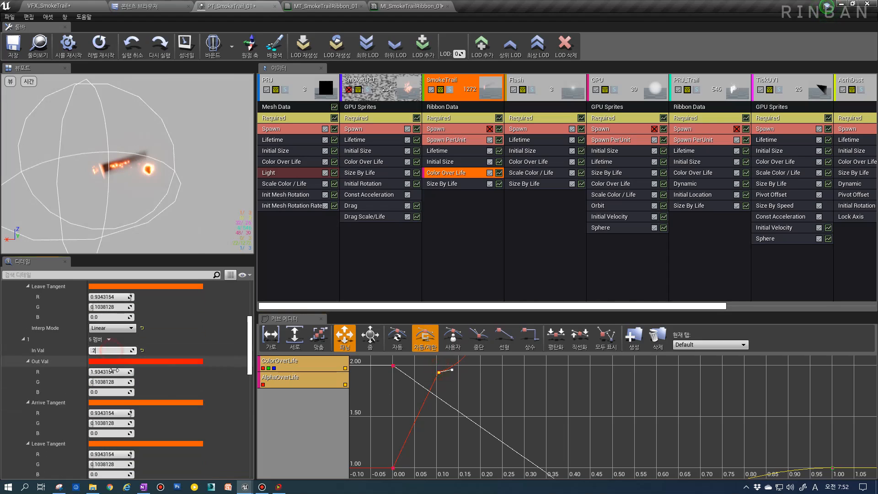
{"action": "key", "text": "Tab"}
{"action": "scroll", "coordinate": [118, 377], "scroll_direction": "up", "scroll_amount": 3}
{"action": "scroll", "coordinate": [119, 377], "scroll_direction": "down", "scroll_amount": 3}
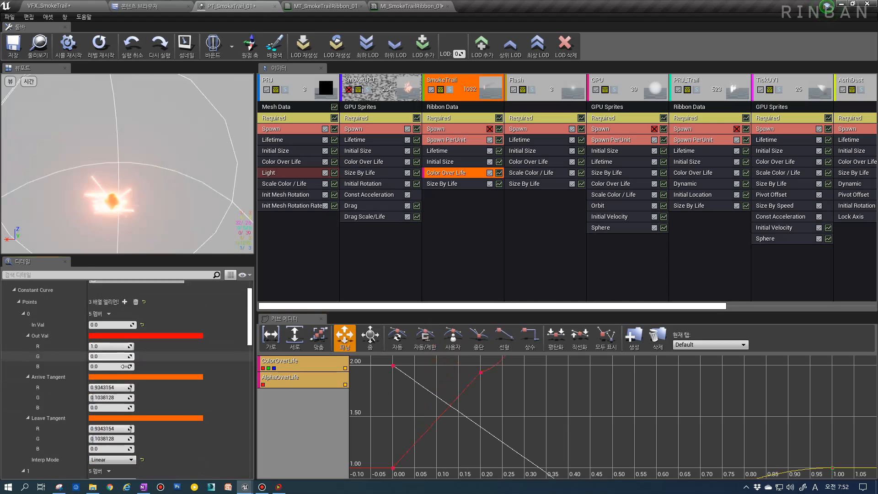
Step: Set Out Val R to 5.0 and G to 1.0 on point 1 of SmokeTrail's Color Over Life curve
{"action": "left_click", "coordinate": [110, 396]}
{"action": "left_click", "coordinate": [106, 387]}
{"action": "type", "text": "5.0"}
{"action": "key", "text": "Return"}
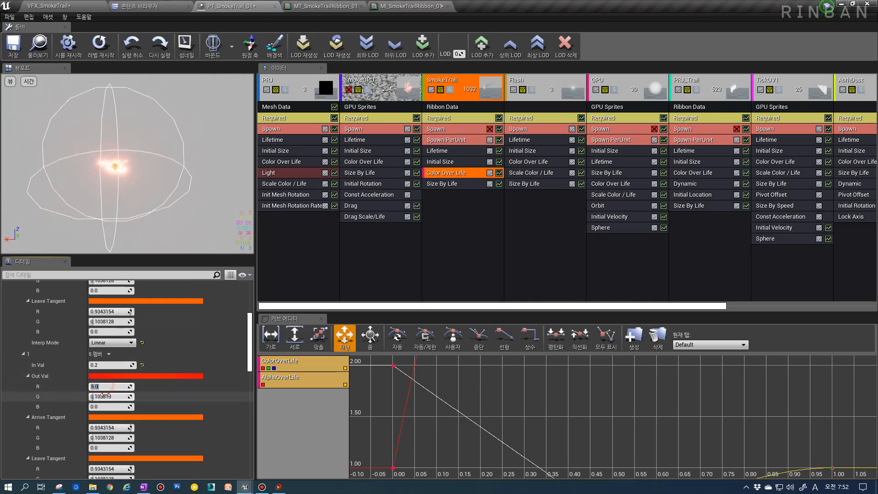
{"action": "type", "text": "1.0"}
{"action": "key", "text": "Return"}
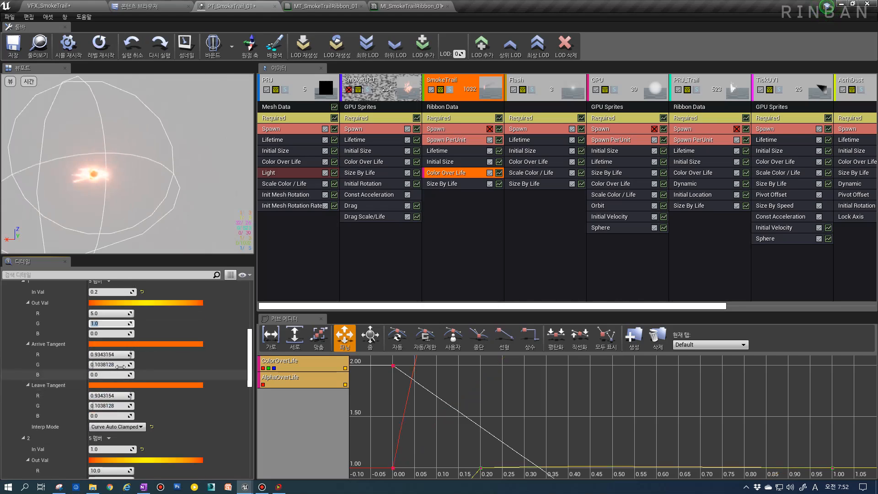
Step: Fit the Color Over Life curves to view and give the keys at 0 and 0.2 Auto interpolation
{"action": "scroll", "coordinate": [231, 396], "scroll_direction": "down", "scroll_amount": 5}
{"action": "left_click", "coordinate": [311, 338]}
{"action": "left_click", "coordinate": [456, 419]}
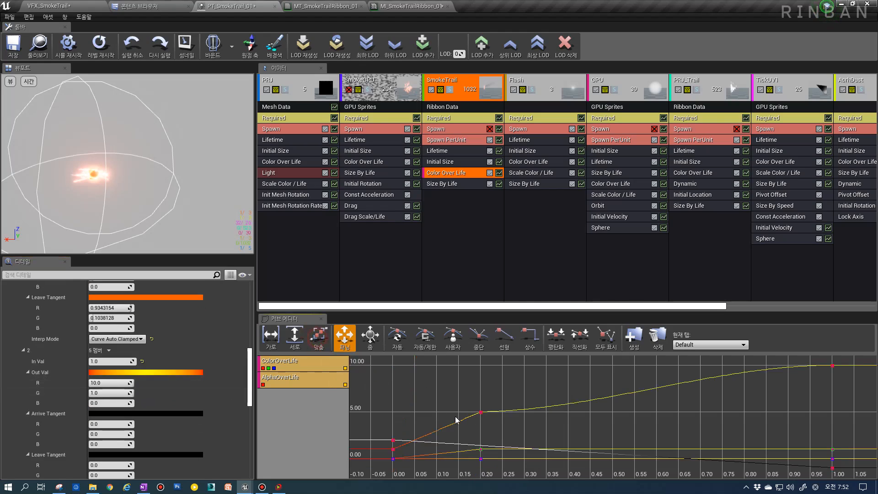
{"action": "left_click", "coordinate": [396, 339]}
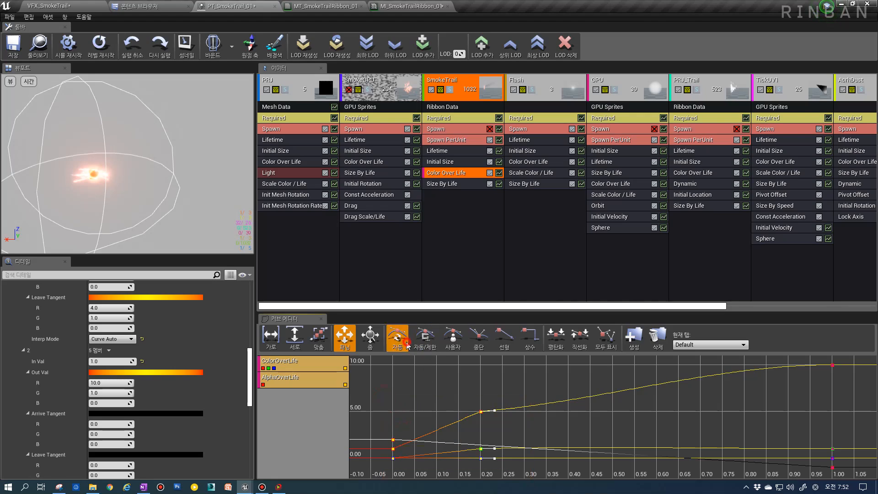
Step: Isolate the green ColorOverLife curve and lower its key at 0.2 to about 0.05
{"action": "scroll", "coordinate": [212, 420], "scroll_direction": "down", "scroll_amount": 3}
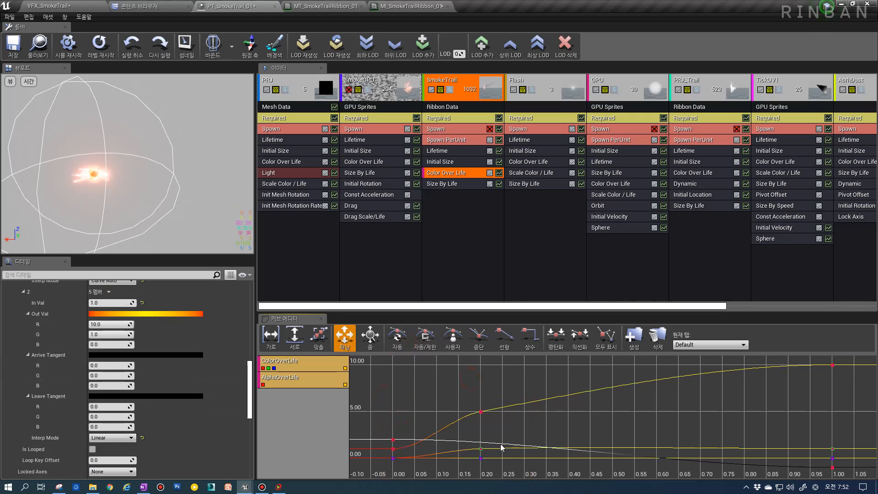
{"action": "scroll", "coordinate": [377, 404], "scroll_direction": "up", "scroll_amount": 2}
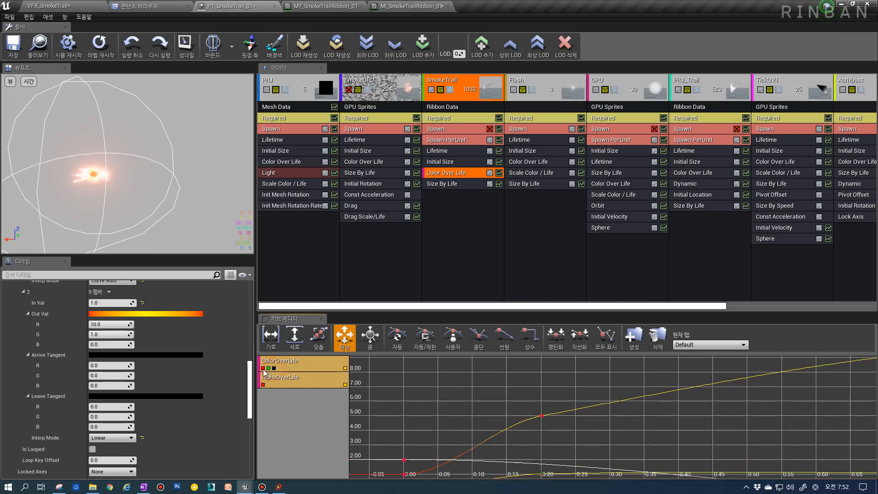
{"action": "left_click", "coordinate": [318, 337]}
{"action": "left_click", "coordinate": [507, 421]}
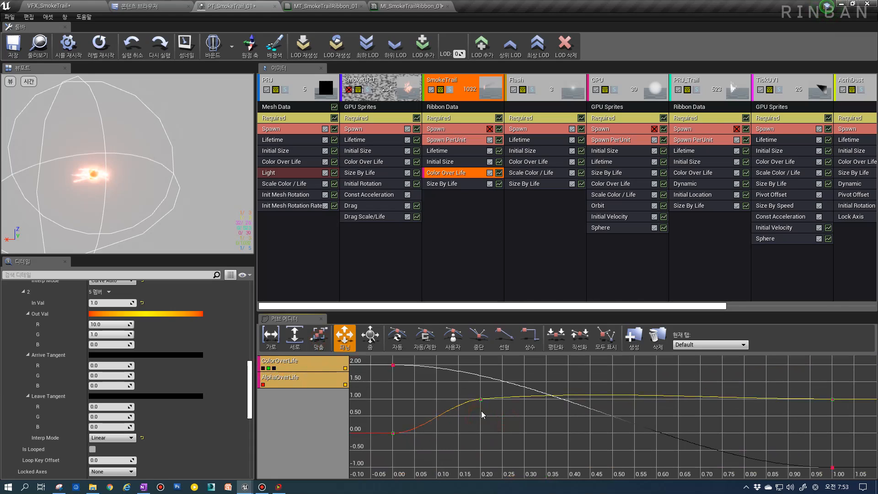
{"action": "left_click", "coordinate": [318, 342]}
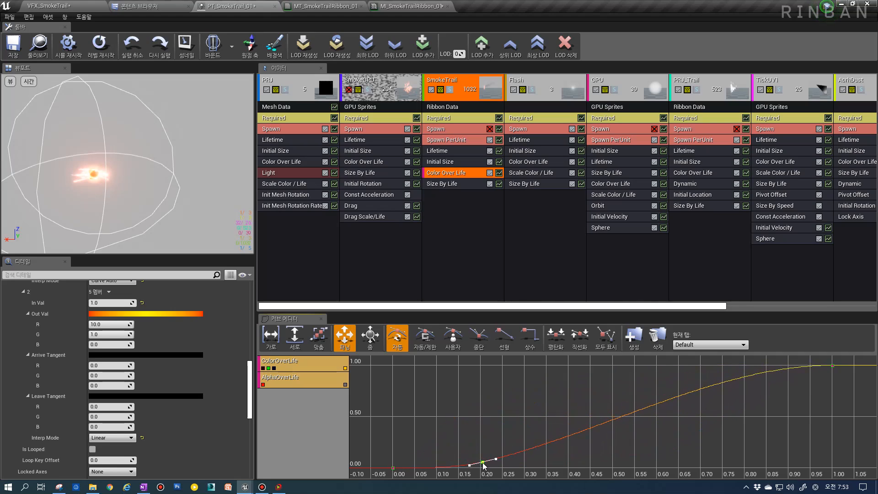
Step: Play the VFX_SmokeTrail level to examine the trail with the reshaped green distortion curve
{"action": "left_click", "coordinate": [70, 6]}
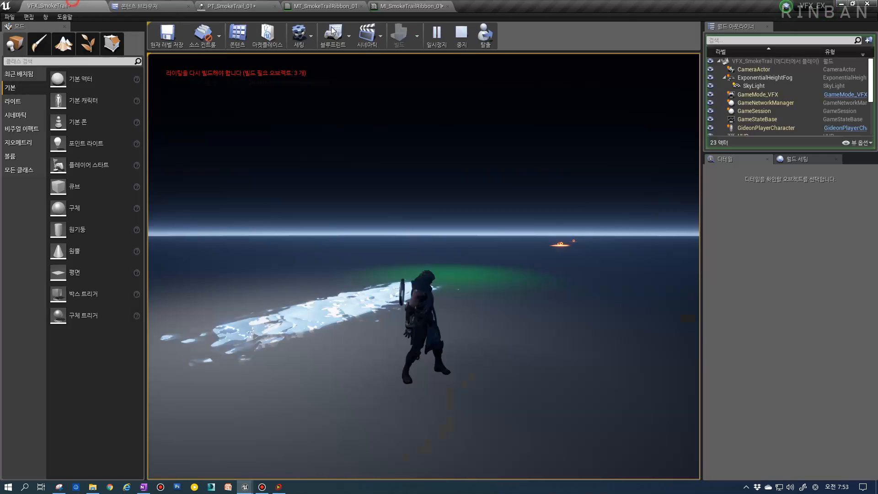
{"action": "left_click", "coordinate": [439, 122]}
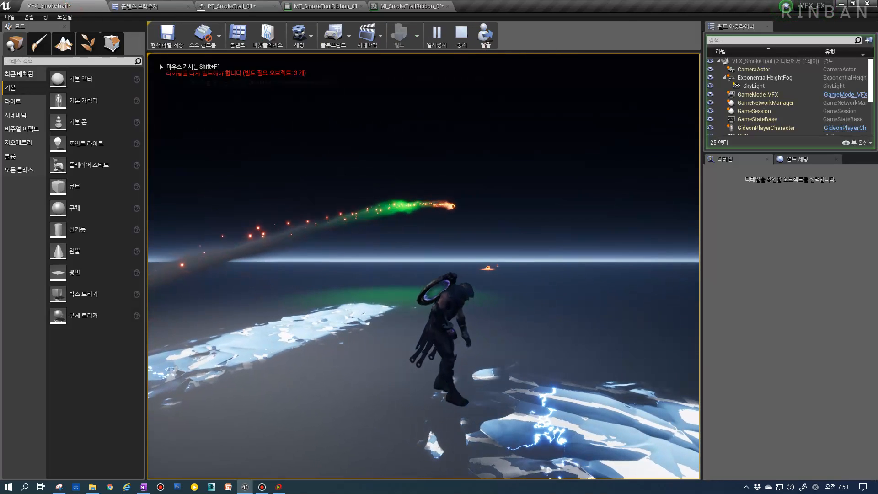
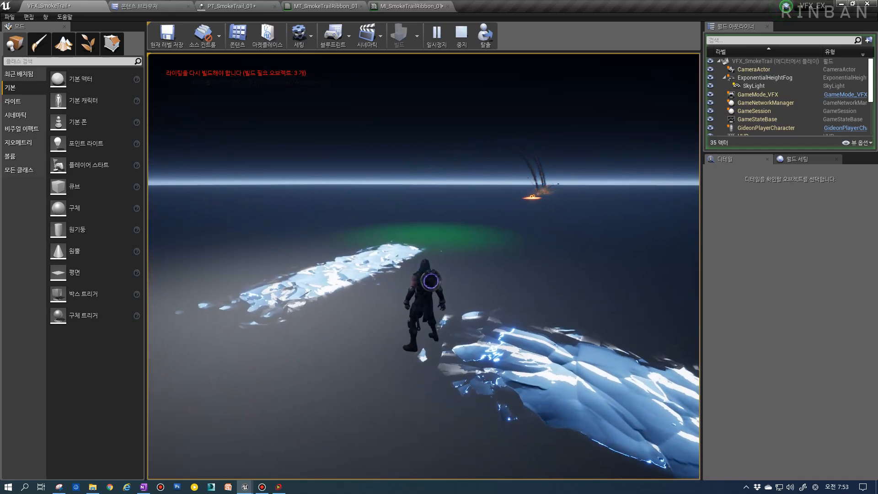
{"action": "key", "text": "Escape"}
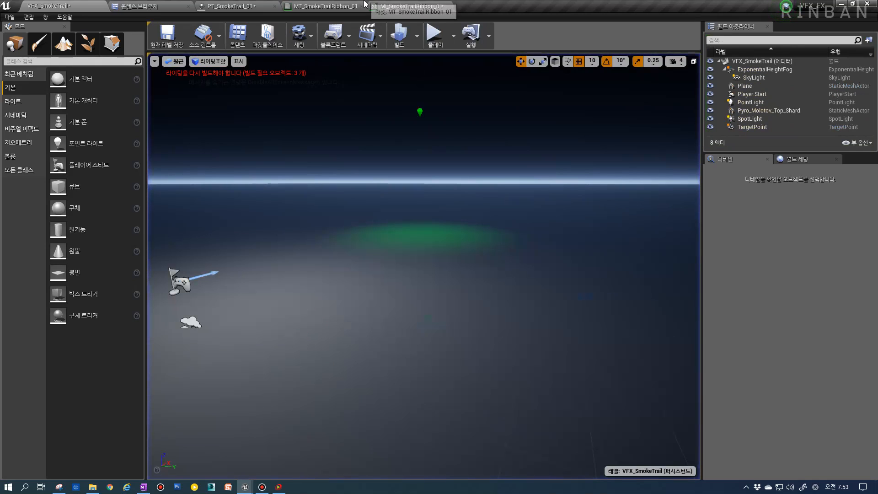
Step: In MT_SmokeTrailRibbon_01, feed the 1-x output into input B of the Multiply after Mask (R G) and save
{"action": "left_click", "coordinate": [319, 9]}
{"action": "left_click", "coordinate": [246, 4]}
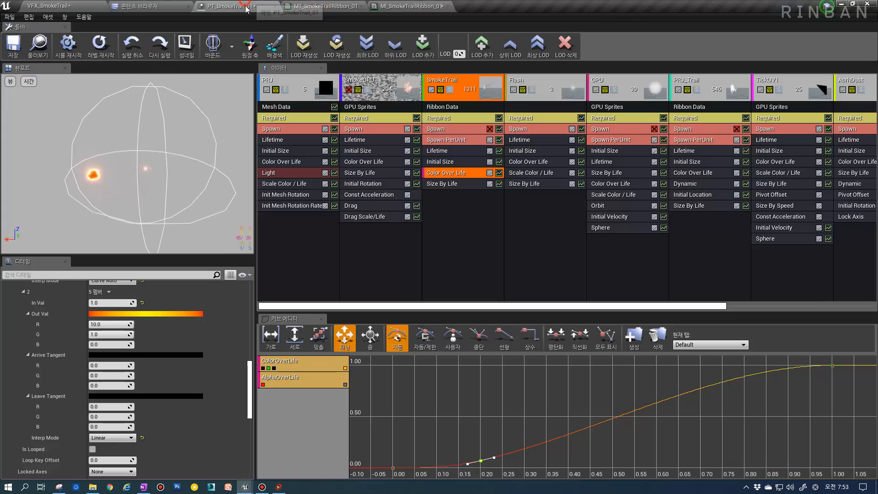
{"action": "left_click", "coordinate": [364, 2]}
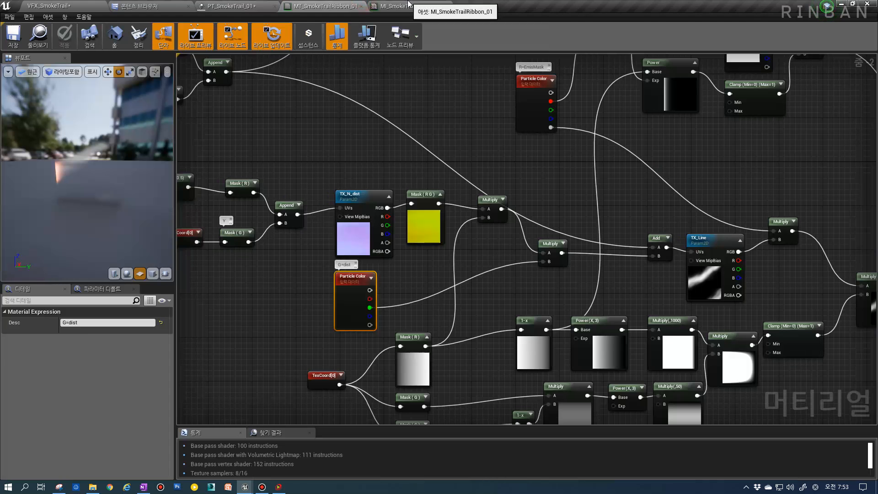
{"action": "right_click_drag", "start_coordinate": [478, 278], "coordinate": [403, 274]}
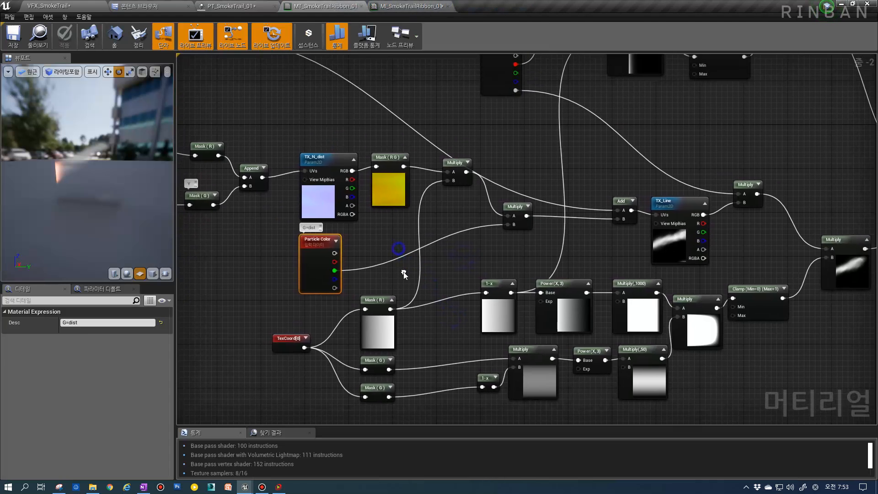
{"action": "scroll", "coordinate": [404, 275], "scroll_direction": "up", "scroll_amount": 1}
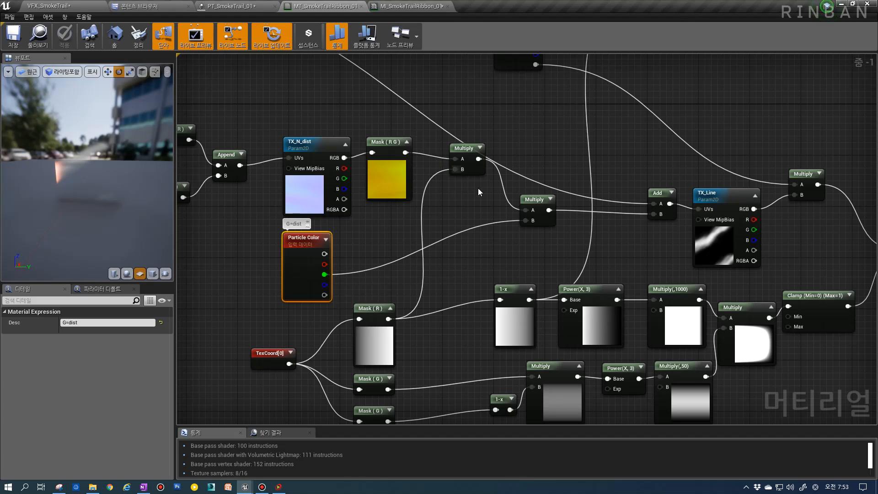
{"action": "left_click_drag", "start_coordinate": [529, 300], "coordinate": [455, 169]}
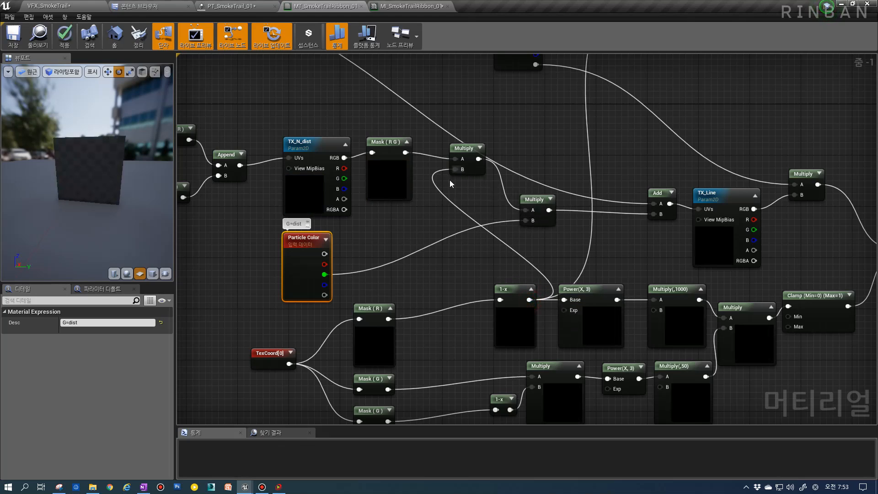
{"action": "left_click", "coordinate": [13, 37]}
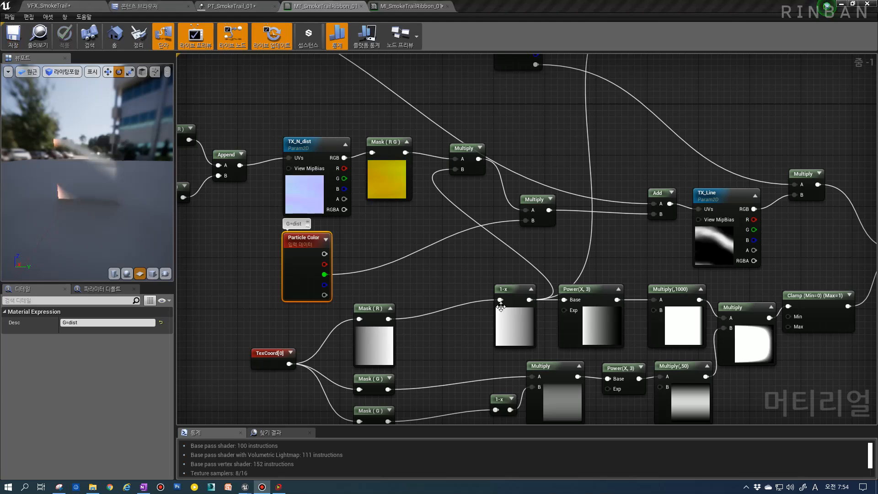
Step: Connect Particle Color green to B of the first distortion Multiply and 1-x to B of the second, and save the material
{"action": "right_click_drag", "start_coordinate": [483, 248], "coordinate": [558, 261]}
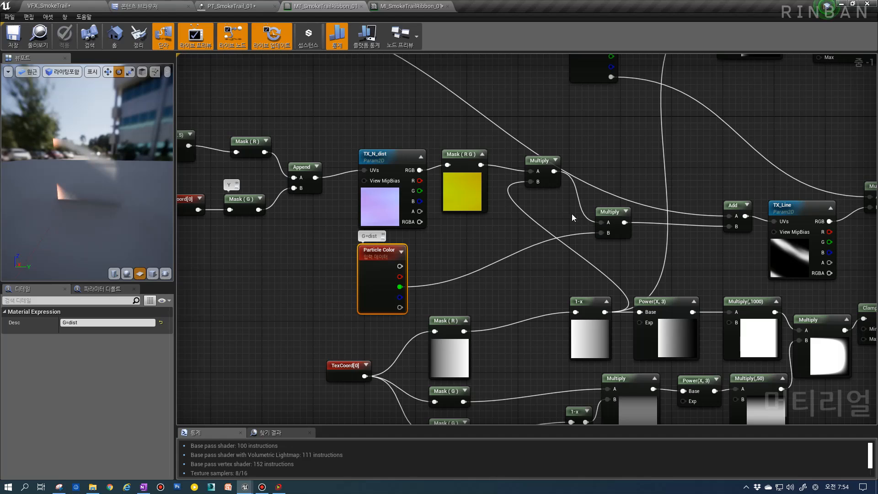
{"action": "left_click_drag", "start_coordinate": [413, 284], "coordinate": [471, 273]}
{"action": "left_click_drag", "start_coordinate": [534, 183], "coordinate": [530, 183]}
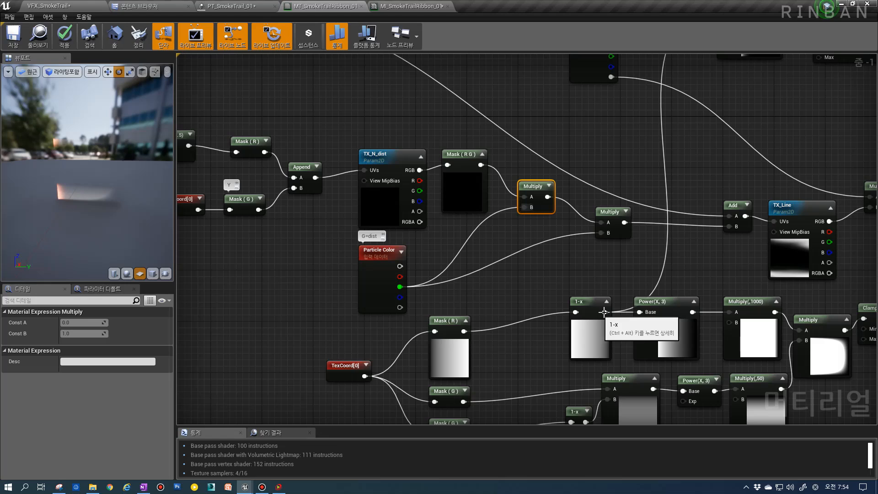
{"action": "left_click_drag", "start_coordinate": [604, 312], "coordinate": [612, 212]}
{"action": "left_click", "coordinate": [626, 212]}
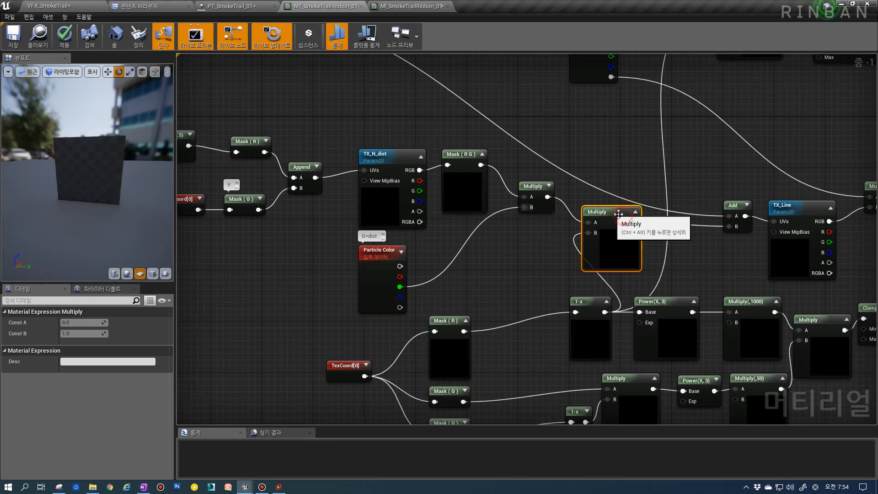
{"action": "left_click_drag", "start_coordinate": [611, 255], "coordinate": [598, 255]}
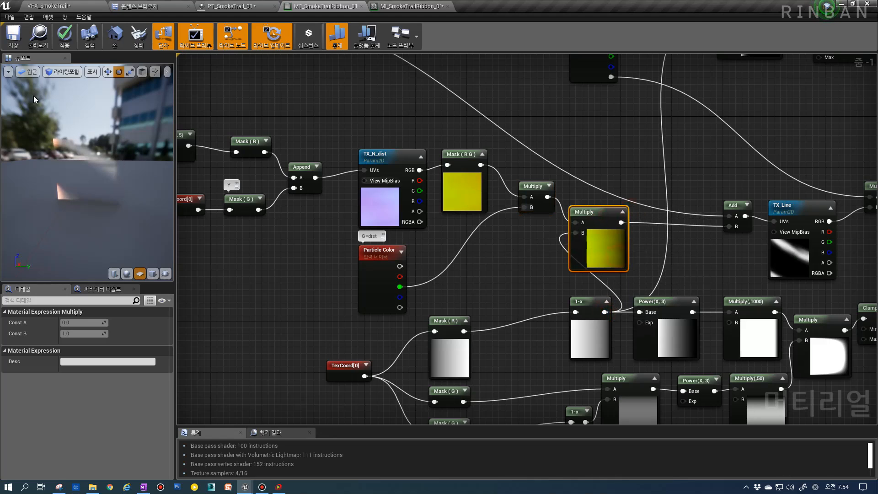
{"action": "left_click", "coordinate": [10, 43]}
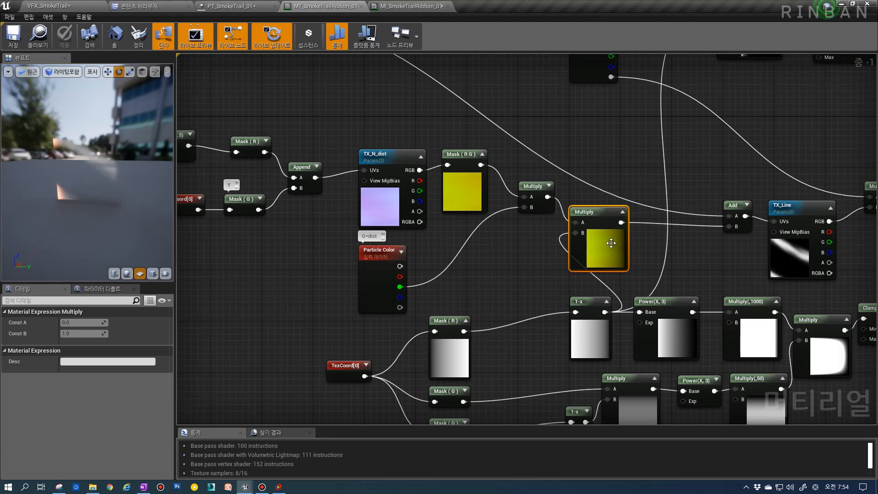
Step: Play the VFX_SmokeTrail level to examine the trail with the rewired 1-x distortion mask
{"action": "left_click", "coordinate": [64, 6]}
{"action": "left_click", "coordinate": [433, 35]}
{"action": "left_click", "coordinate": [434, 118]}
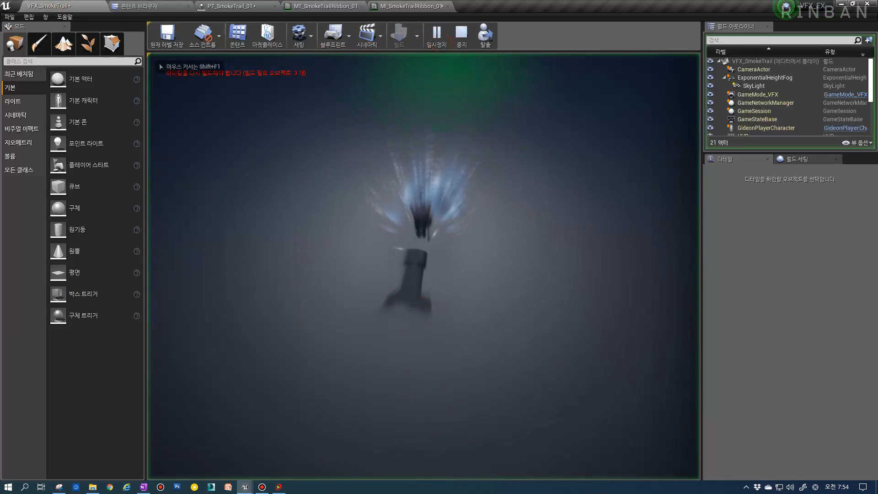
{"action": "key", "text": "d"}
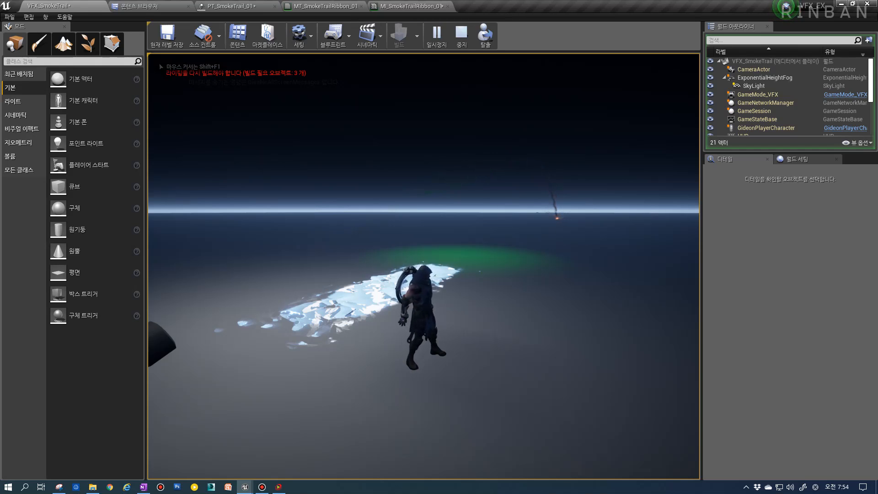
{"action": "key", "text": "w"}
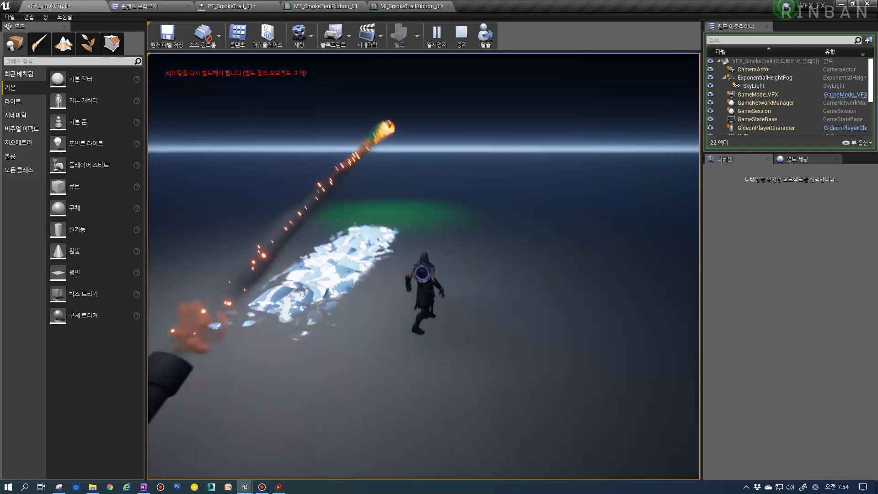
{"action": "key", "text": "w"}
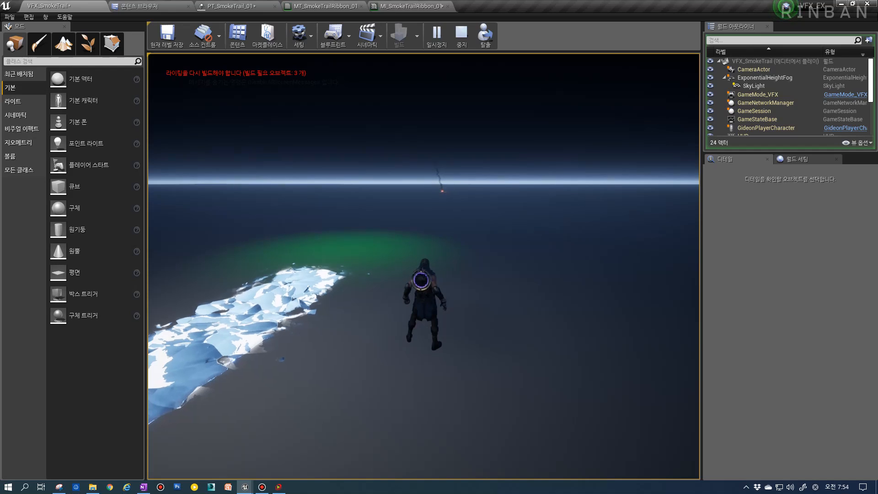
{"action": "key", "text": "Escape"}
Step: In MT_SmokeTrailRibbon_01, bypass the 1-x Multiply by feeding Add's B from the Particle Color Multiply, and save
{"action": "left_click", "coordinate": [297, 6]}
{"action": "scroll", "coordinate": [450, 260], "scroll_direction": "down", "scroll_amount": 3}
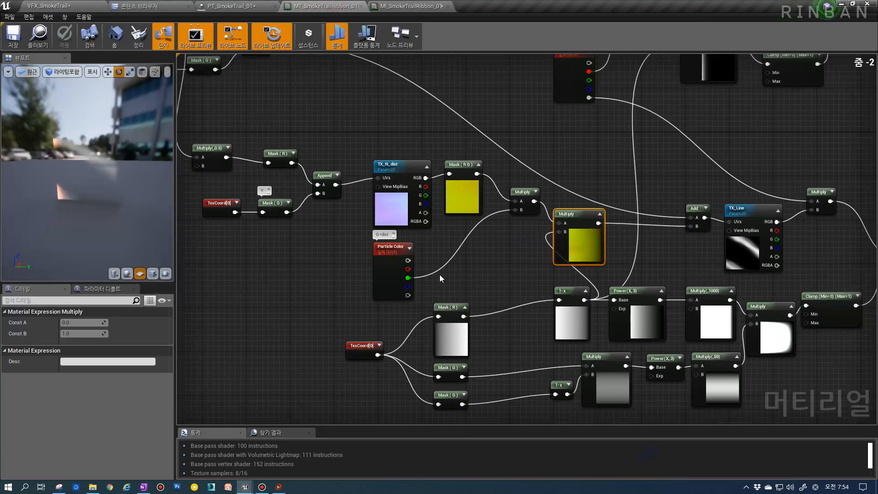
{"action": "scroll", "coordinate": [497, 273], "scroll_direction": "up", "scroll_amount": 3}
{"action": "scroll", "coordinate": [471, 277], "scroll_direction": "up", "scroll_amount": 1}
{"action": "scroll", "coordinate": [490, 287], "scroll_direction": "down", "scroll_amount": 1}
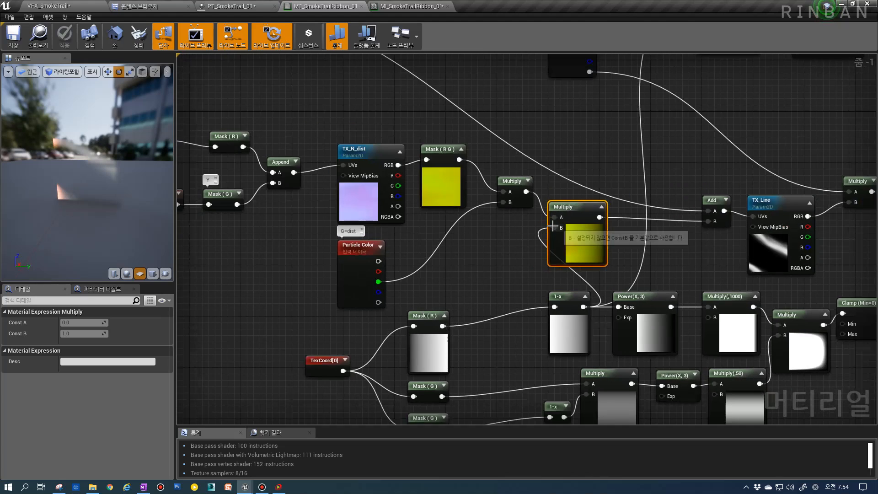
{"action": "left_click_drag", "start_coordinate": [599, 217], "coordinate": [525, 191], "text": "ctrl"}
{"action": "left_click", "coordinate": [22, 42]}
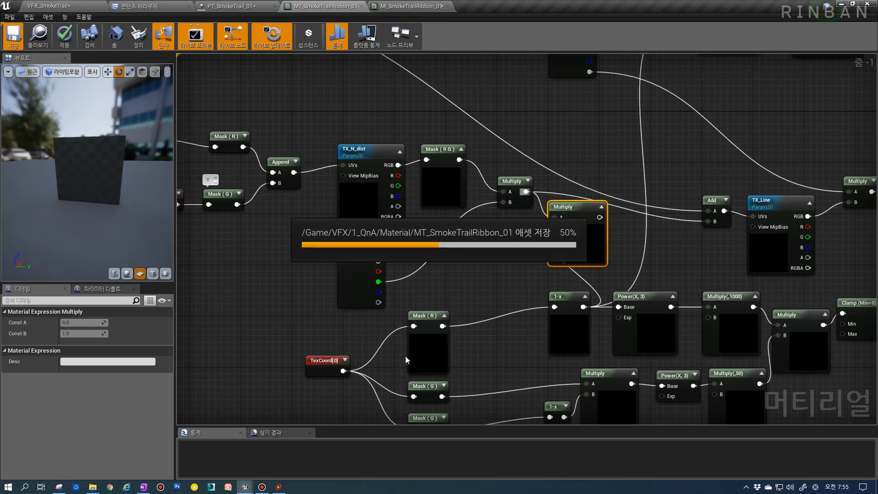
Step: Play the VFX_SmokeTrail level to examine the trail's distortion without the 1-x mask
{"action": "left_click", "coordinate": [54, 4]}
{"action": "left_click", "coordinate": [431, 31]}
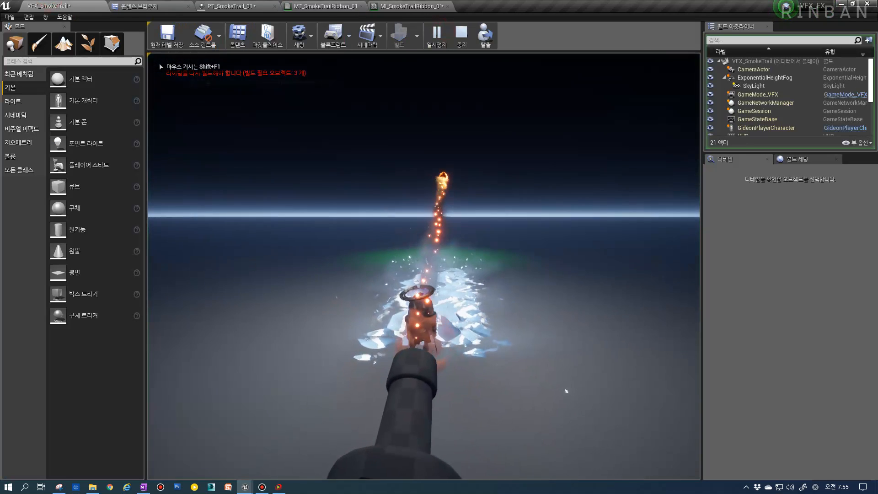
{"action": "key", "text": "d"}
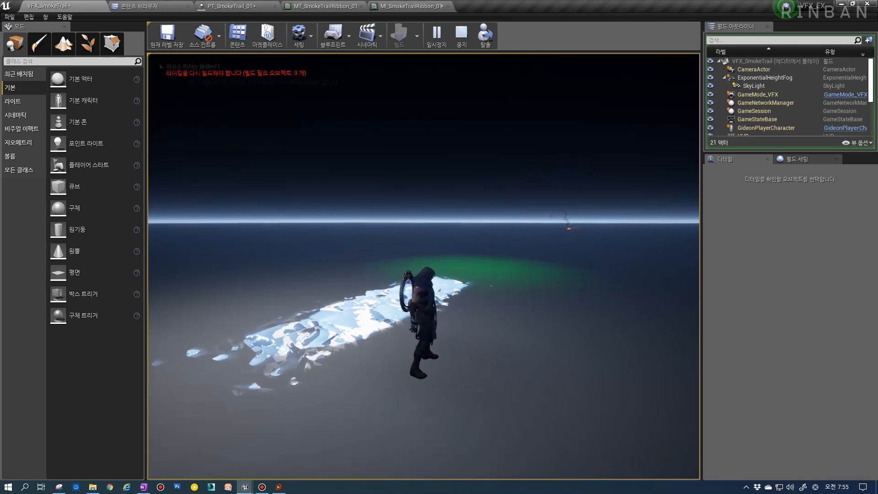
{"action": "key", "text": "w"}
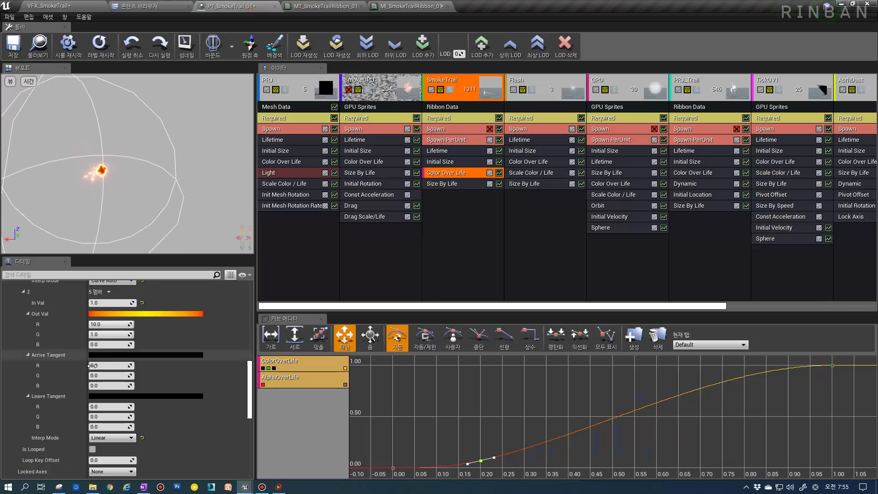
Step: Set Out Val G of point 2 in SmokeTrail's Color Over Life to 0.5 in PT_SmokeTrail_01
{"action": "scroll", "coordinate": [92, 366], "scroll_direction": "down", "scroll_amount": 4}
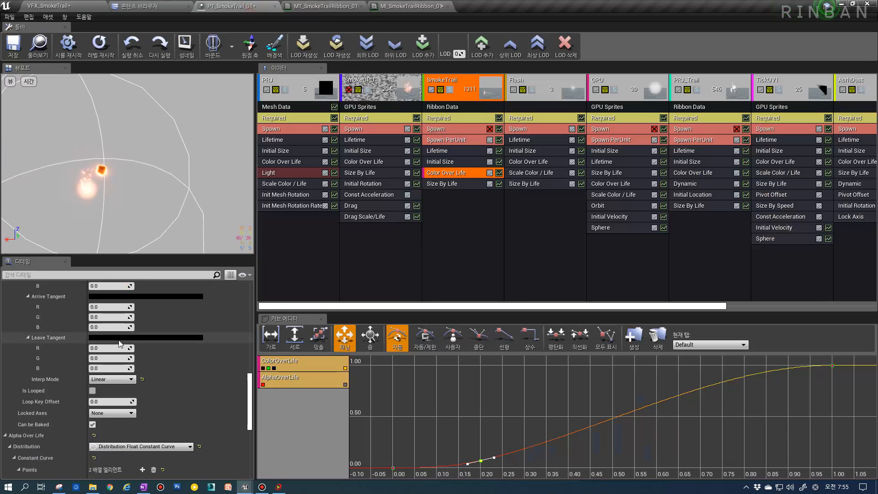
{"action": "scroll", "coordinate": [123, 344], "scroll_direction": "up", "scroll_amount": 2}
{"action": "left_click", "coordinate": [107, 305]}
{"action": "type", "text": "0.5"}
{"action": "scroll", "coordinate": [167, 362], "scroll_direction": "up", "scroll_amount": 4}
{"action": "key", "text": "Return"}
{"action": "scroll", "coordinate": [145, 366], "scroll_direction": "up", "scroll_amount": 3}
{"action": "scroll", "coordinate": [144, 366], "scroll_direction": "up", "scroll_amount": 5}
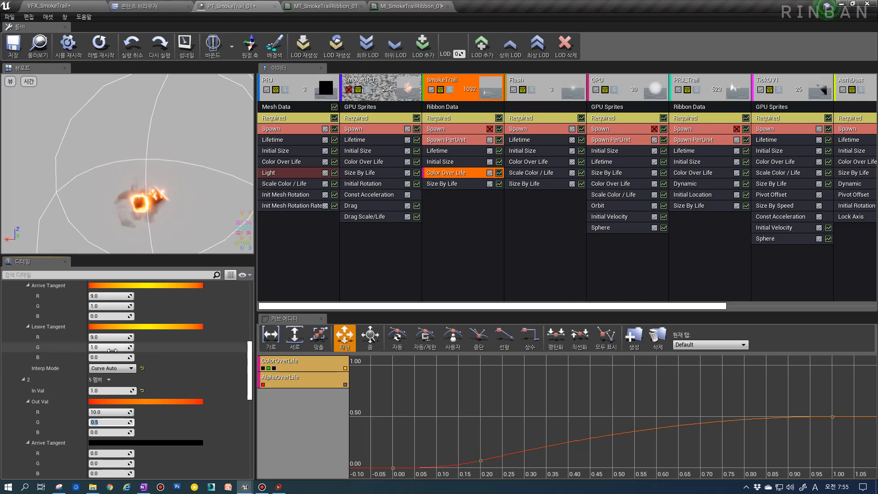
Step: Set Out Val G of point 1 in SmokeTrail's Color Over Life to 0.1, with In Val at 0.2
{"action": "left_click", "coordinate": [108, 367]}
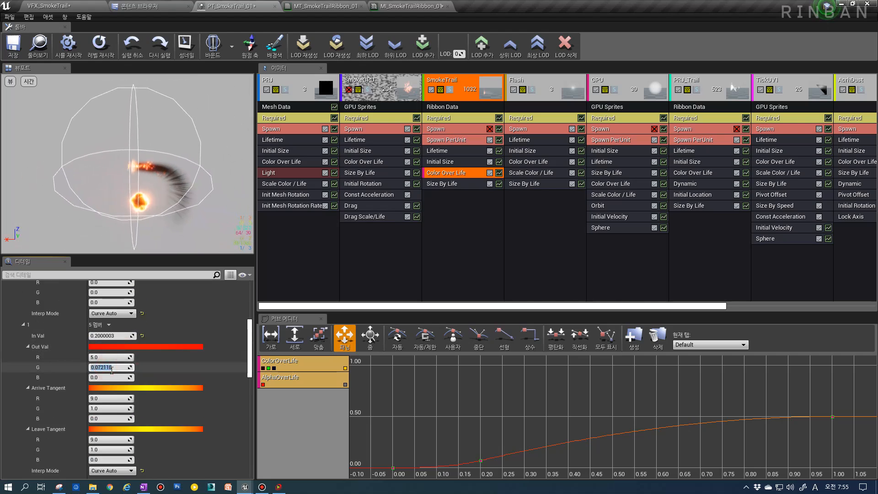
{"action": "type", "text": "0.1"}
{"action": "key", "text": "Return"}
{"action": "key", "text": "Tab"}
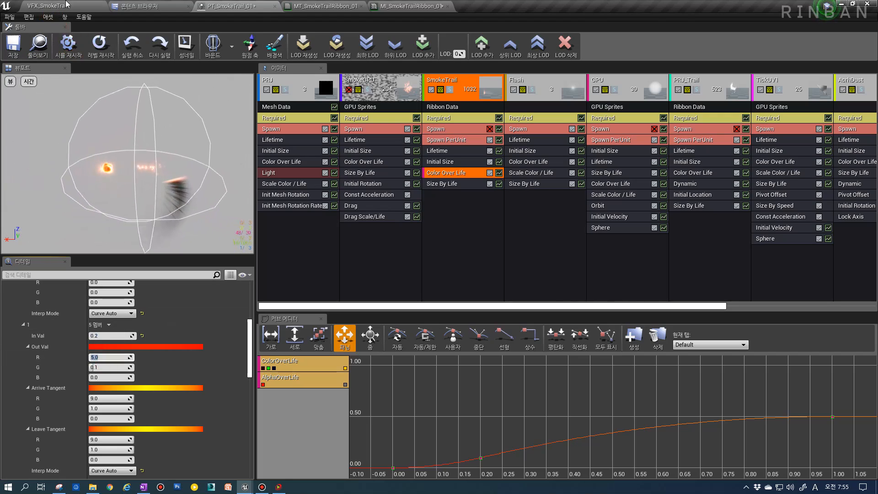
Step: Play the VFX_SmokeTrail level to examine the smoke trail with the adjusted Color Over Life green values
{"action": "left_click", "coordinate": [48, 5]}
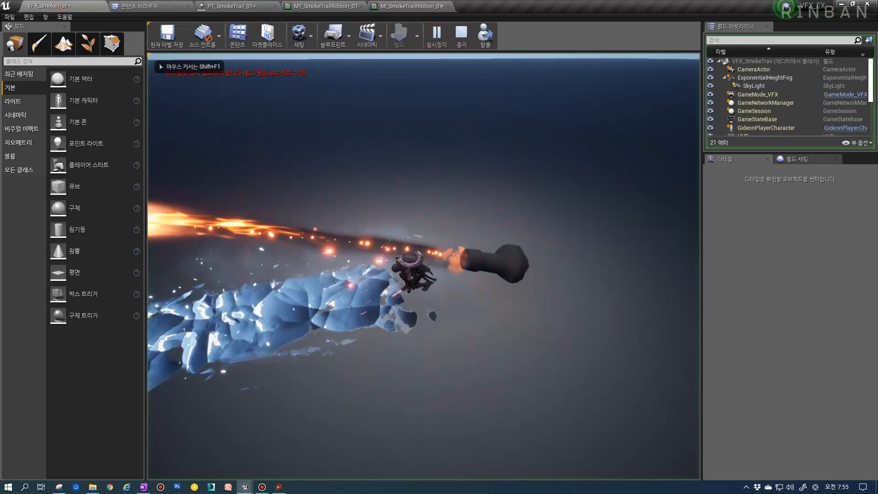
{"action": "key", "text": "d"}
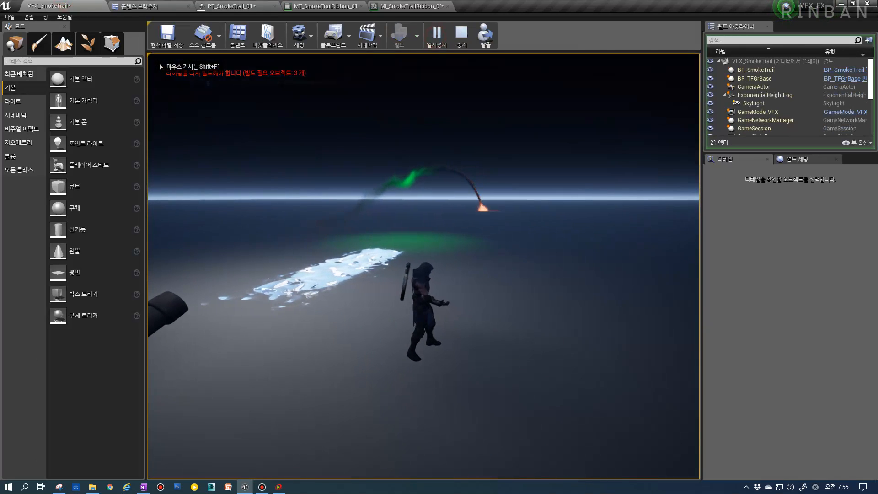
{"action": "key", "text": "a"}
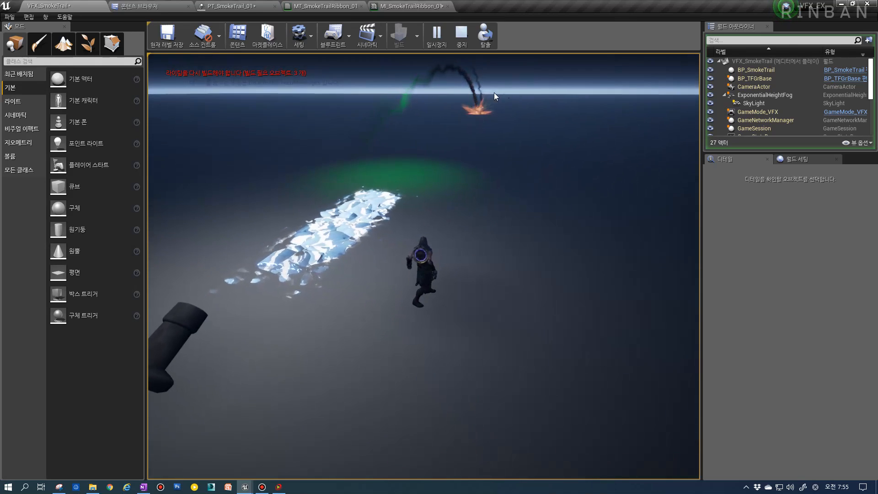
{"action": "key", "text": "Escape"}
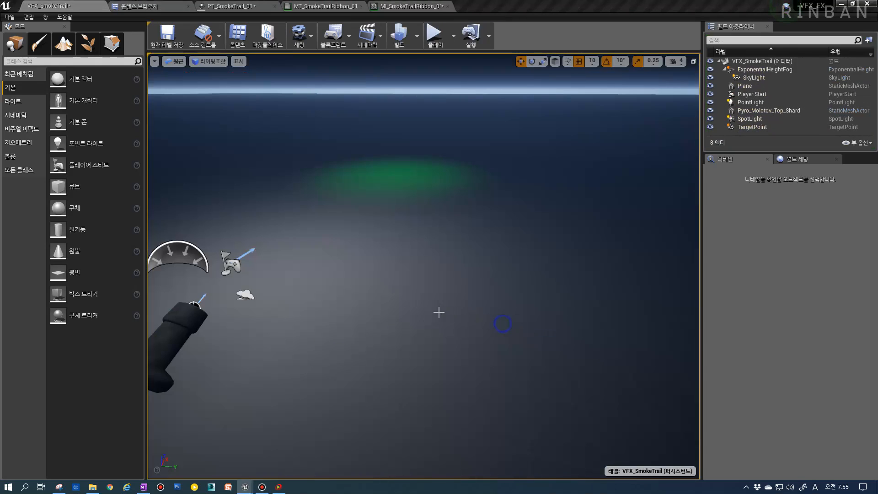
{"action": "right_click_drag", "start_coordinate": [439, 312], "coordinate": [504, 295]}
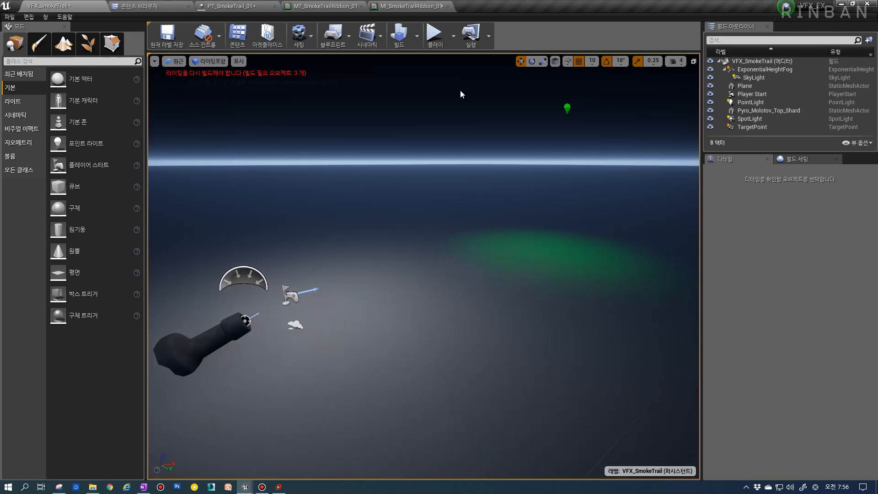
Step: Examine the shading model and translucency lighting settings of the MT_SmokeTrailRibbon_01 material
{"action": "left_click", "coordinate": [407, 6]}
{"action": "left_click", "coordinate": [323, 6]}
{"action": "scroll", "coordinate": [348, 169], "scroll_direction": "down", "scroll_amount": 4}
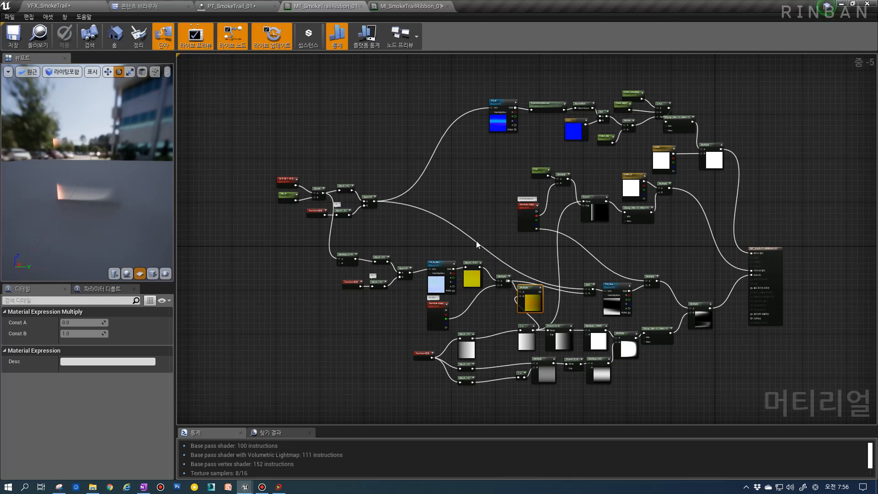
{"action": "right_click_drag", "start_coordinate": [476, 240], "coordinate": [412, 206]}
{"action": "left_click", "coordinate": [259, 308]}
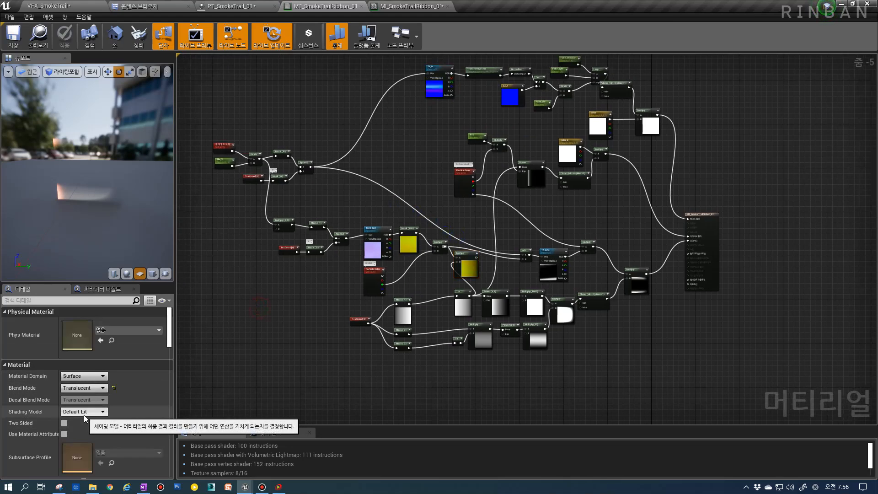
{"action": "scroll", "coordinate": [93, 395], "scroll_direction": "down", "scroll_amount": 8}
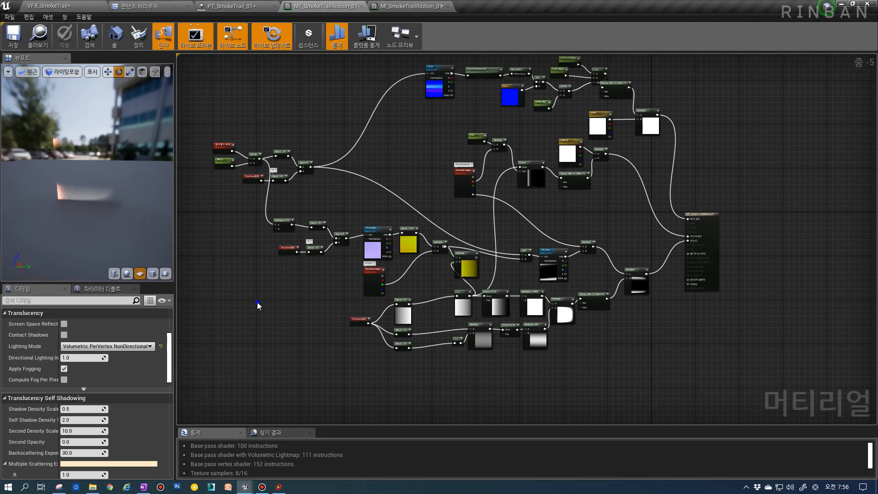
{"action": "right_click_drag", "start_coordinate": [258, 305], "coordinate": [283, 333]}
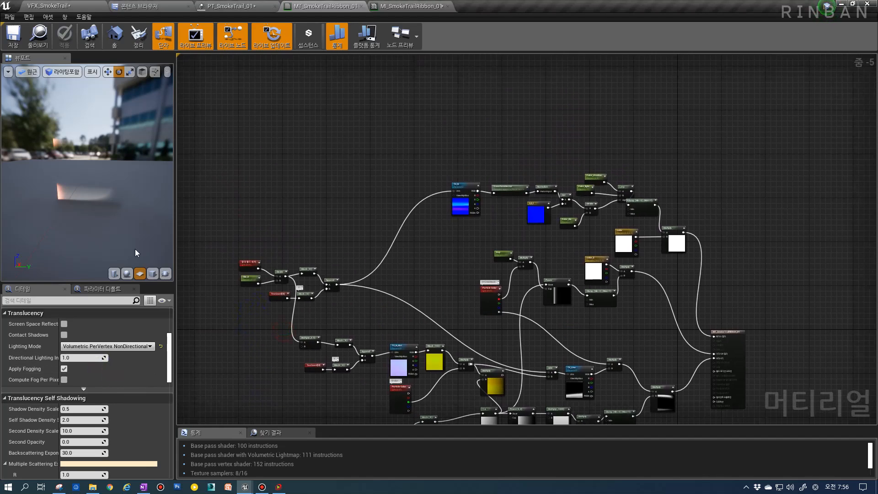
Step: View SmokeTrail's Ribbon Data settings in PT_SmokeTrail_01, and play the VFX_SmokeTrail level to examine how the trail is lit
{"action": "left_click", "coordinate": [231, 6]}
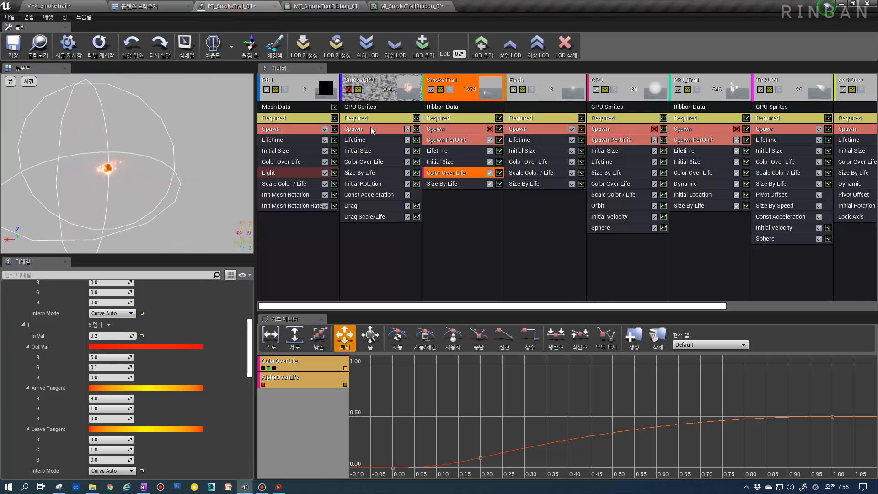
{"action": "left_click", "coordinate": [462, 109]}
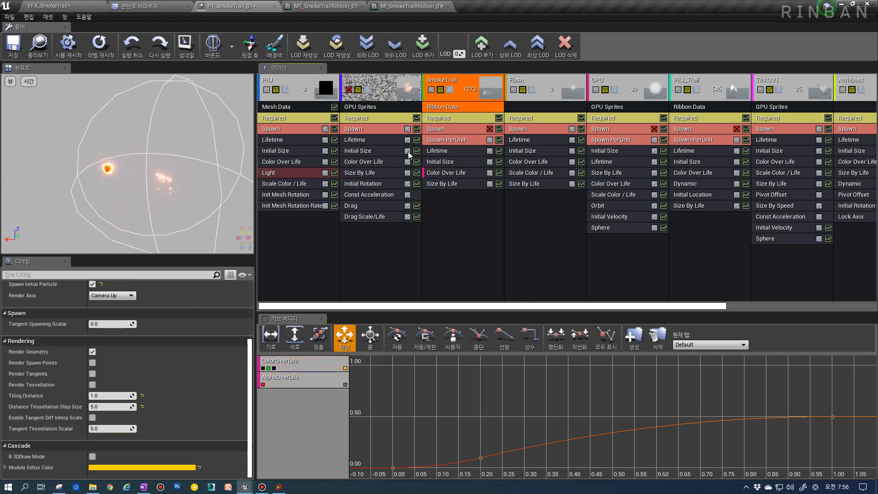
{"action": "left_click", "coordinate": [55, 5]}
{"action": "left_click", "coordinate": [434, 35]}
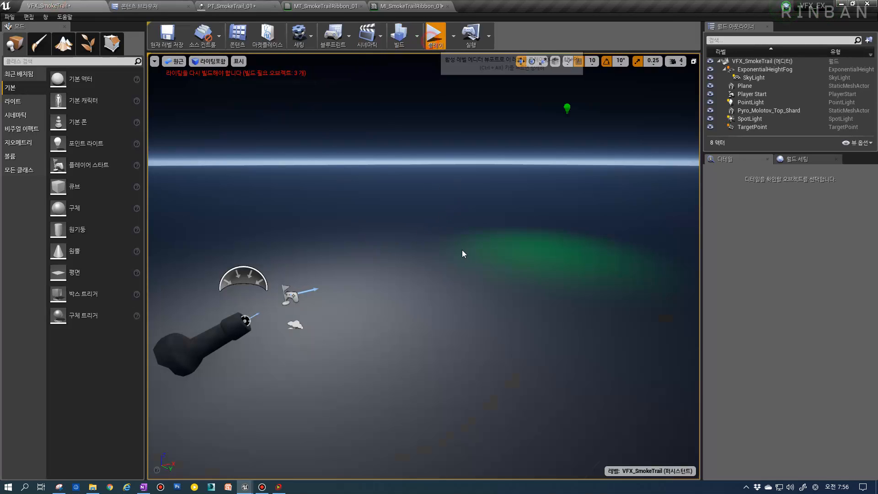
{"action": "key", "text": "d"}
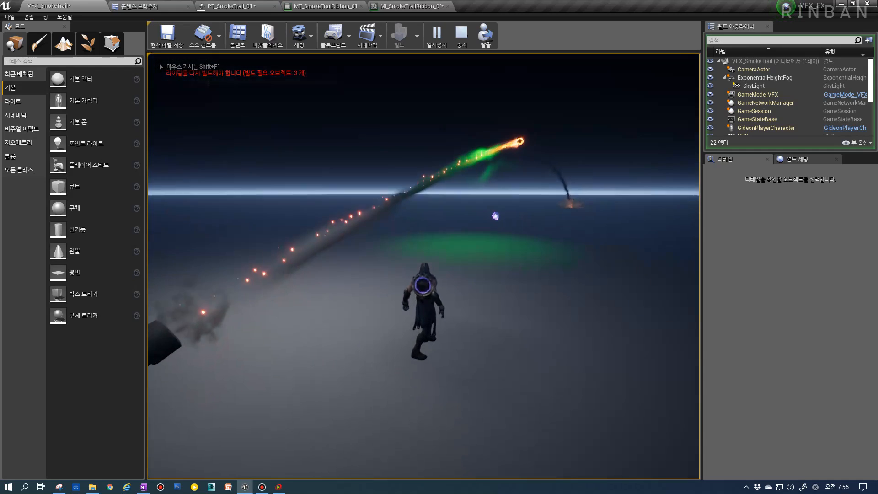
{"action": "key", "text": "shift+F1"}
Step: Open the PRJ emitter's Light module in PT_SmokeTrail_01 and examine its Affects Translucency option
{"action": "left_click", "coordinate": [230, 6]}
{"action": "left_click", "coordinate": [290, 119]}
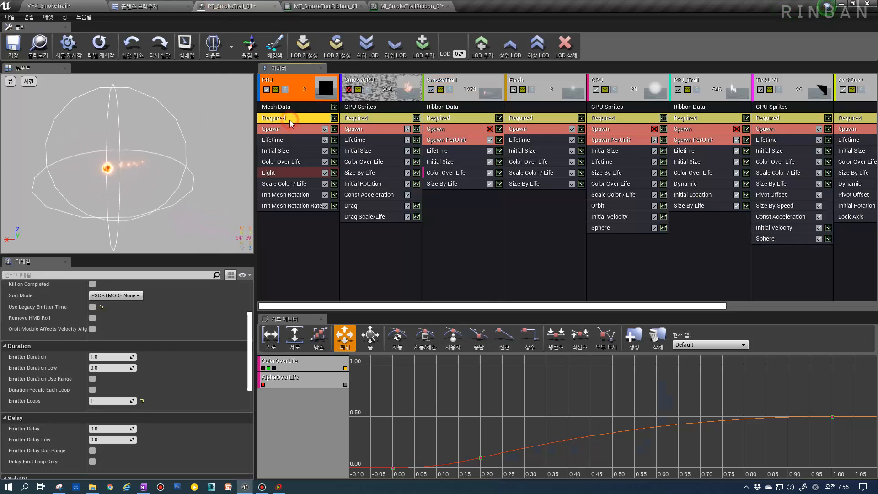
{"action": "left_click", "coordinate": [287, 176]}
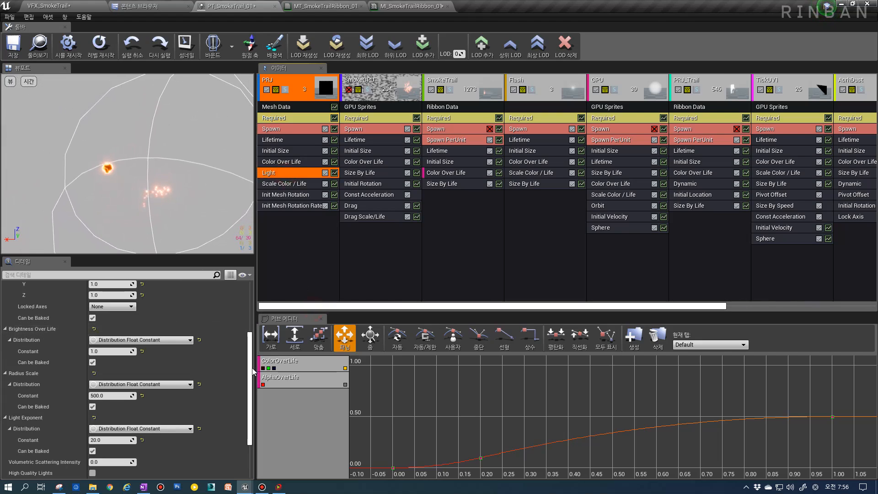
{"action": "scroll", "coordinate": [253, 371], "scroll_direction": "up", "scroll_amount": 5}
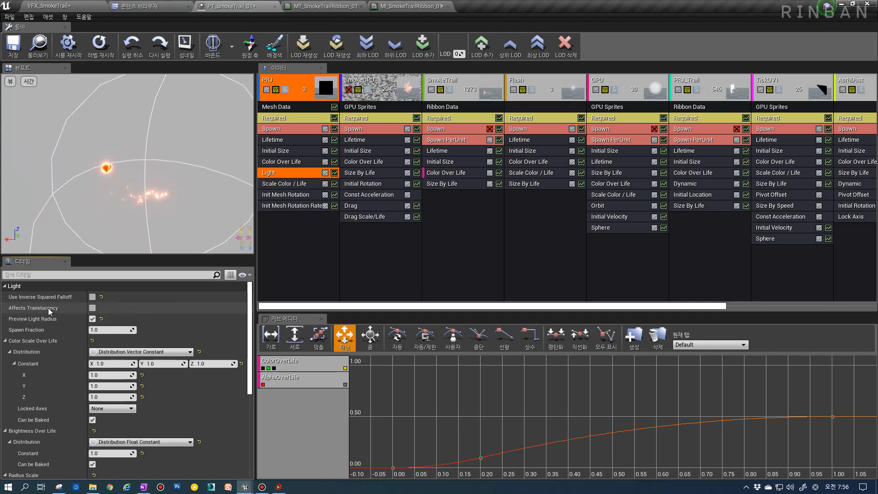
{"action": "mouse_move", "coordinate": [49, 311]}
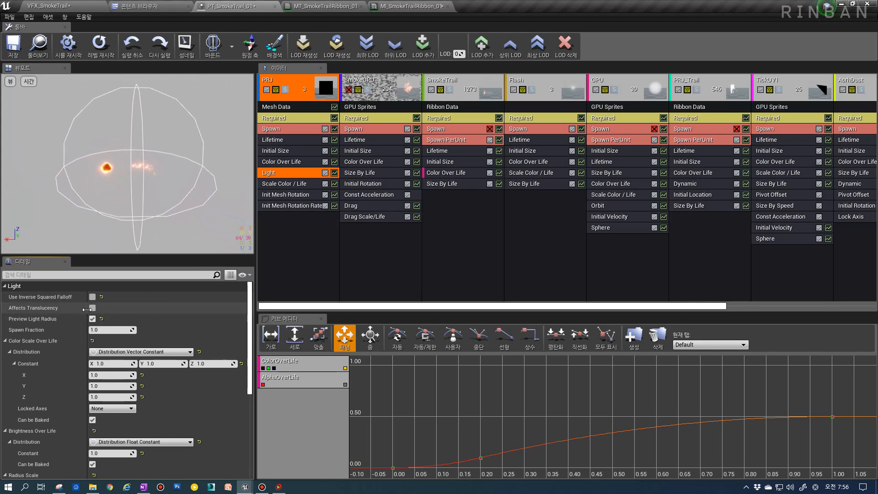
{"action": "mouse_move", "coordinate": [91, 314]}
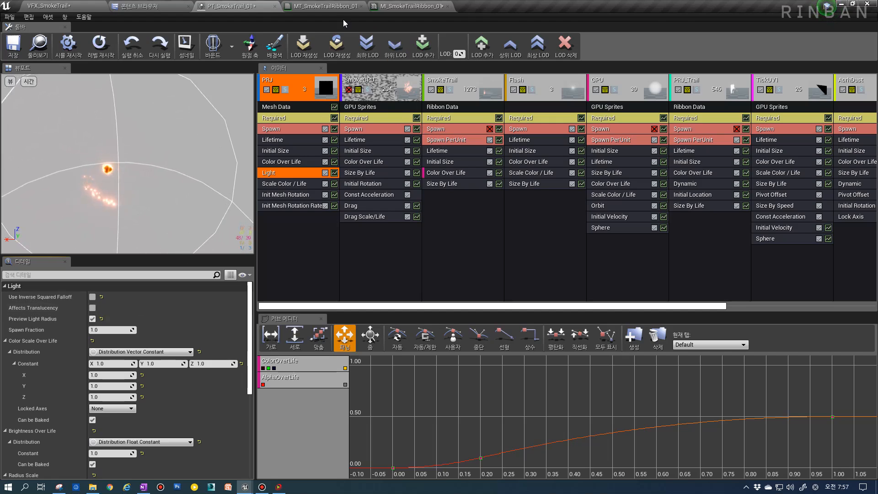
{"action": "left_click", "coordinate": [301, 6]}
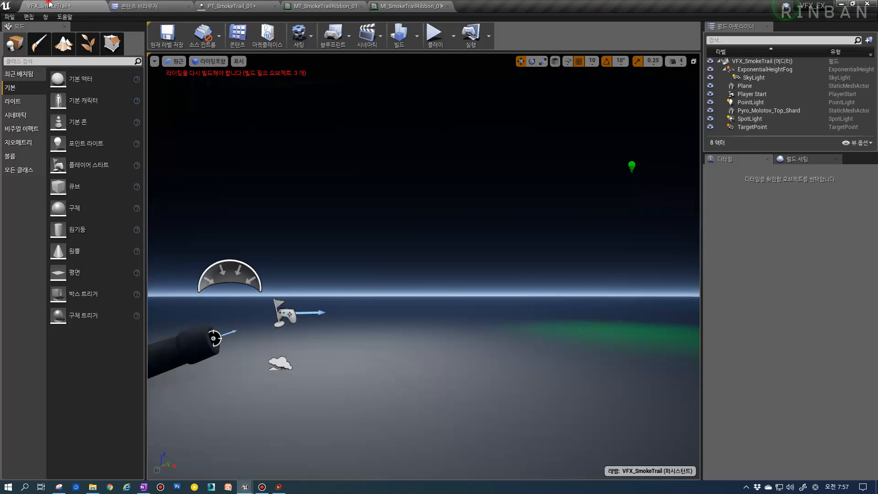
{"action": "left_click", "coordinate": [51, 4]}
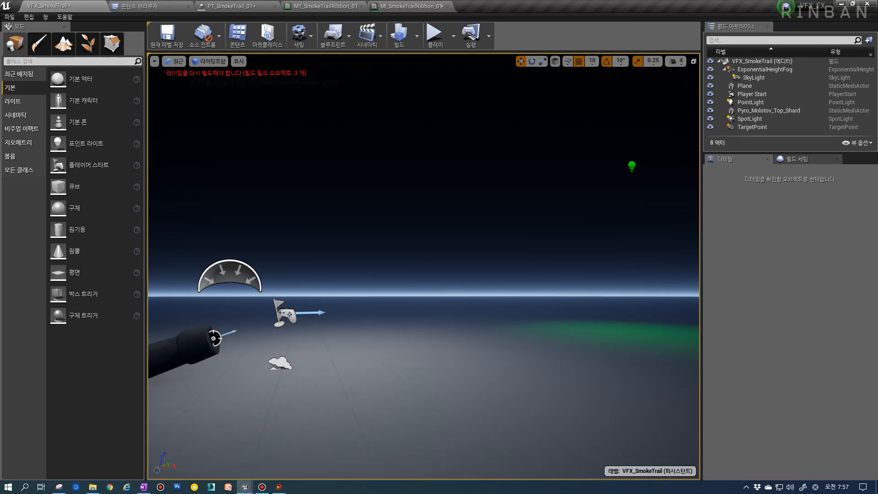
{"action": "left_click", "coordinate": [228, 6]}
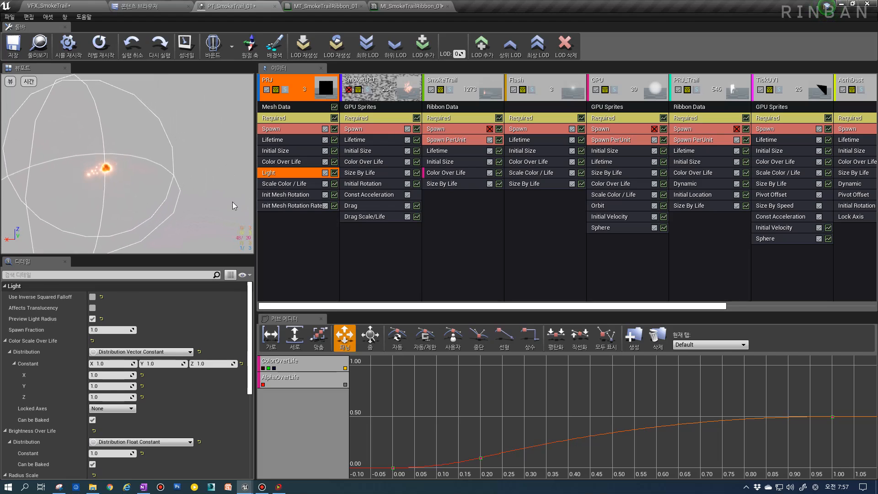
Step: Examine the normal distortion nodes and the Particle Color, Exp and Power emissive mask nodes in MT_SmokeTrailRibbon_01
{"action": "left_click", "coordinate": [372, 4]}
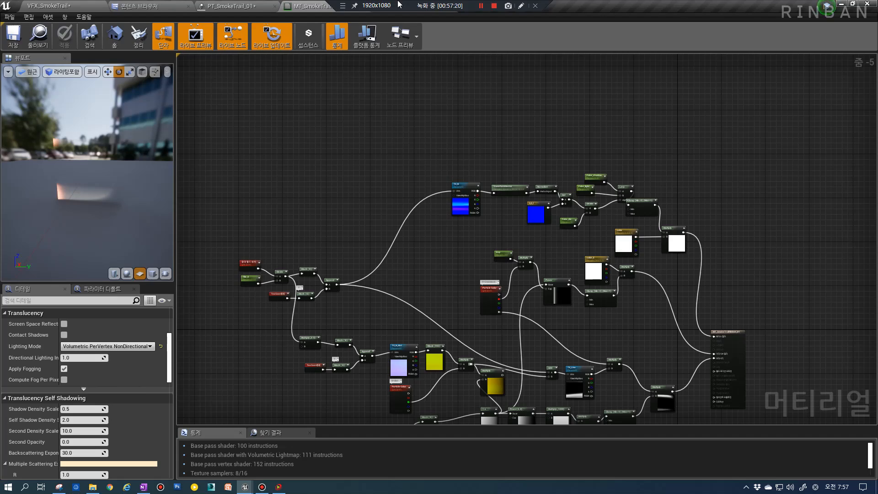
{"action": "scroll", "coordinate": [493, 229], "scroll_direction": "up", "scroll_amount": 5}
{"action": "scroll", "coordinate": [447, 306], "scroll_direction": "down", "scroll_amount": 3}
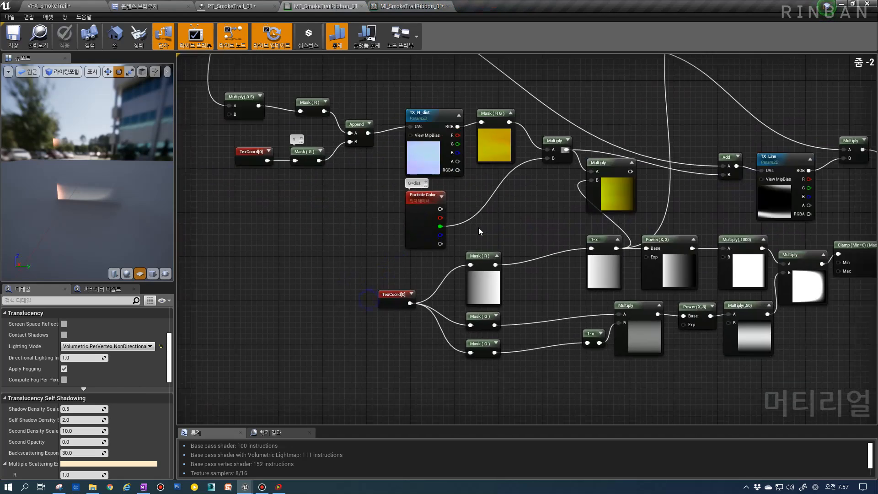
{"action": "scroll", "coordinate": [498, 163], "scroll_direction": "up", "scroll_amount": 4}
{"action": "right_click_drag", "start_coordinate": [502, 162], "coordinate": [447, 240]}
{"action": "left_click", "coordinate": [455, 235]}
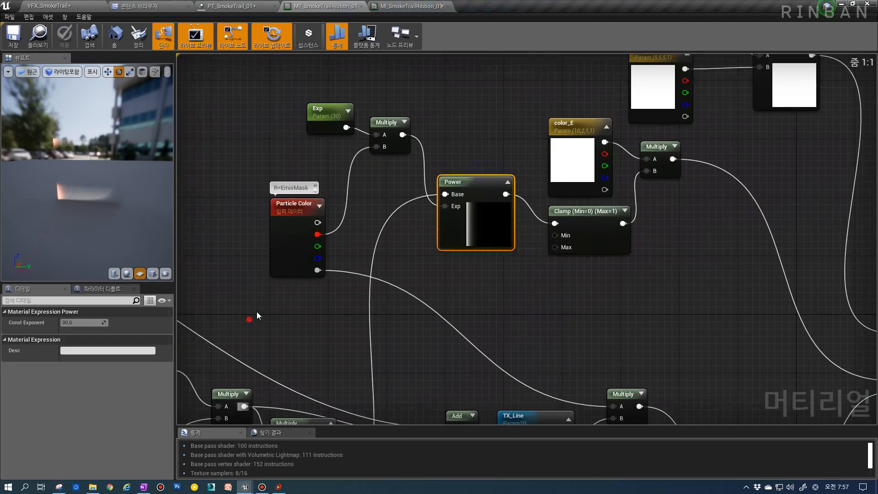
{"action": "left_click_drag", "start_coordinate": [250, 317], "coordinate": [516, 92]}
{"action": "scroll", "coordinate": [501, 137], "scroll_direction": "down", "scroll_amount": 3}
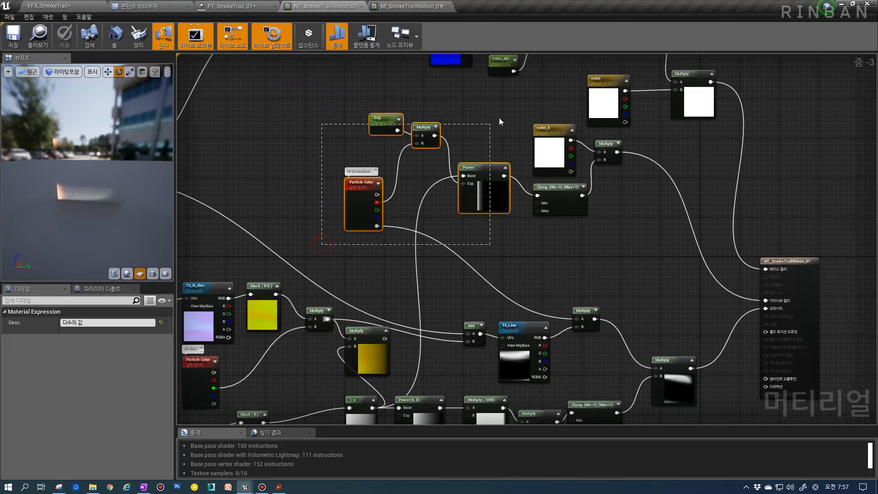
Step: Examine the available translucency Lighting Mode options for MT_SmokeTrailRibbon_01 without changing the mode
{"action": "left_click", "coordinate": [306, 273]}
{"action": "scroll", "coordinate": [281, 361], "scroll_direction": "down", "scroll_amount": 5}
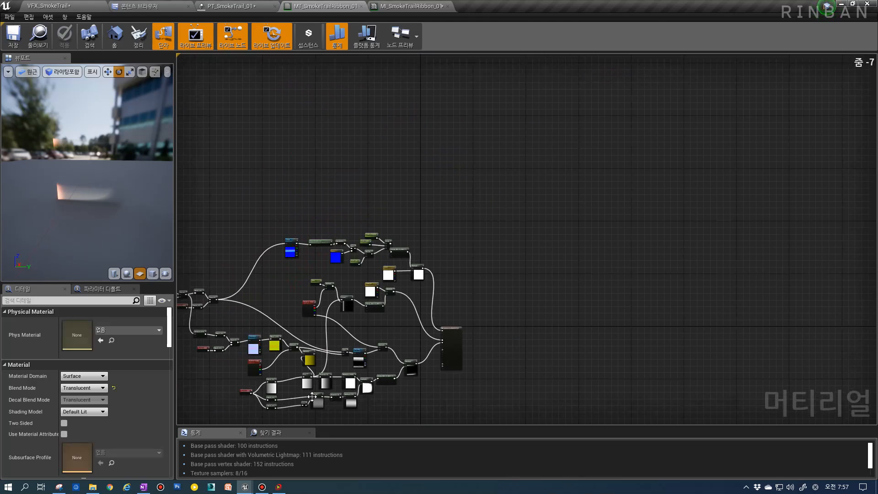
{"action": "scroll", "coordinate": [311, 348], "scroll_direction": "up", "scroll_amount": 3}
{"action": "scroll", "coordinate": [110, 406], "scroll_direction": "down", "scroll_amount": 5}
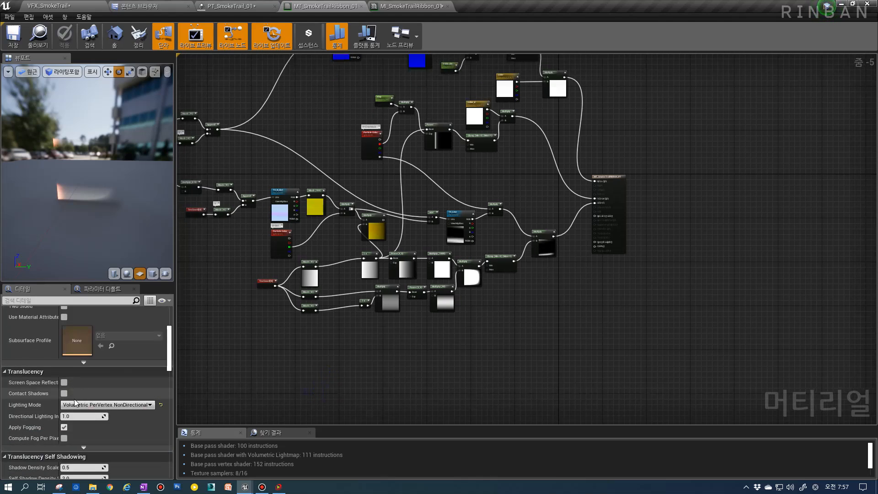
{"action": "left_click", "coordinate": [116, 405]}
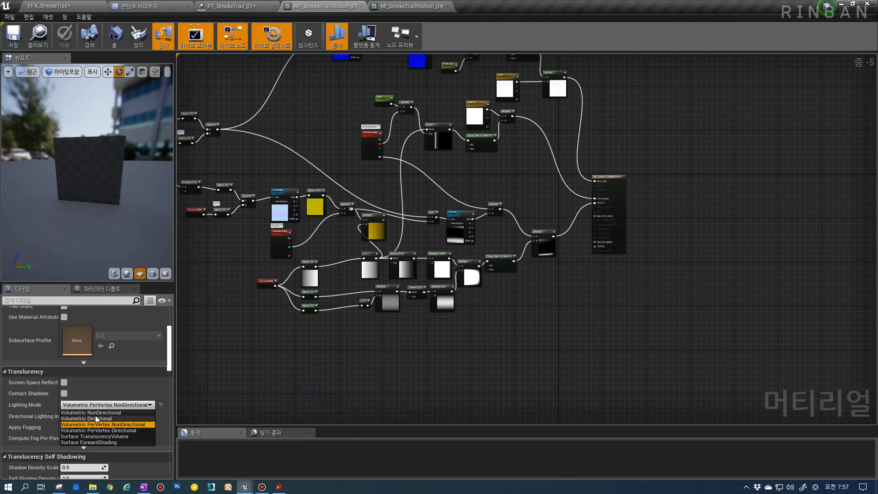
{"action": "left_click", "coordinate": [276, 379]}
Step: Review the complete MT_SmokeTrailRibbon_01 node network from the texture coordinates to the material output
{"action": "scroll", "coordinate": [301, 403], "scroll_direction": "up", "scroll_amount": 2}
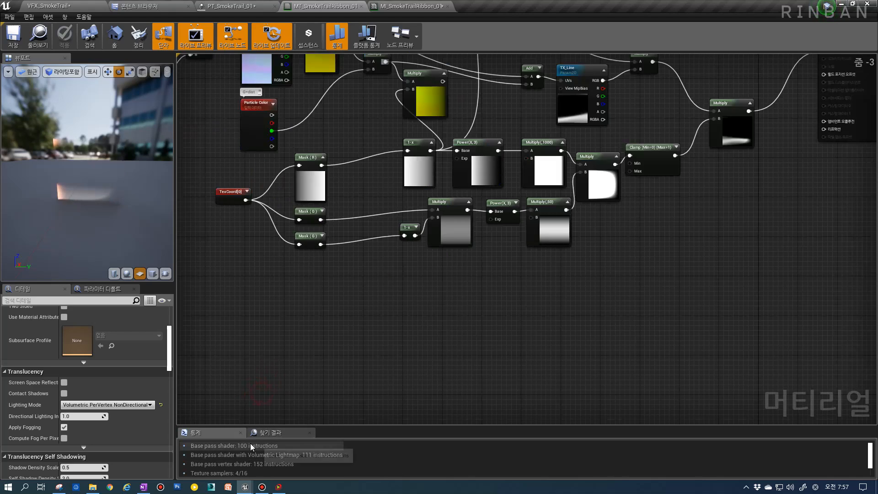
{"action": "right_click_drag", "start_coordinate": [293, 295], "coordinate": [296, 426]}
{"action": "right_click_drag", "start_coordinate": [431, 188], "coordinate": [414, 275]}
{"action": "scroll", "coordinate": [414, 276], "scroll_direction": "down", "scroll_amount": 2}
{"action": "right_click_drag", "start_coordinate": [367, 251], "coordinate": [402, 250]}
{"action": "left_click_drag", "start_coordinate": [459, 292], "coordinate": [221, 107]}
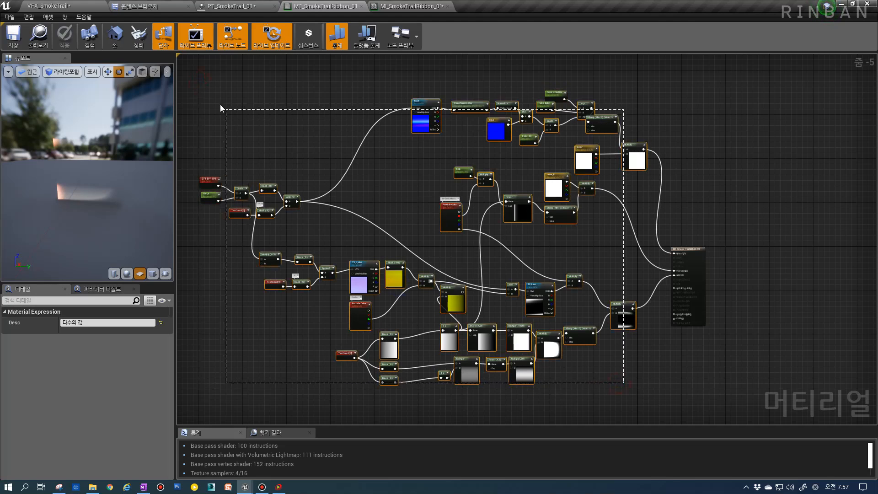
{"action": "left_click", "coordinate": [225, 137]}
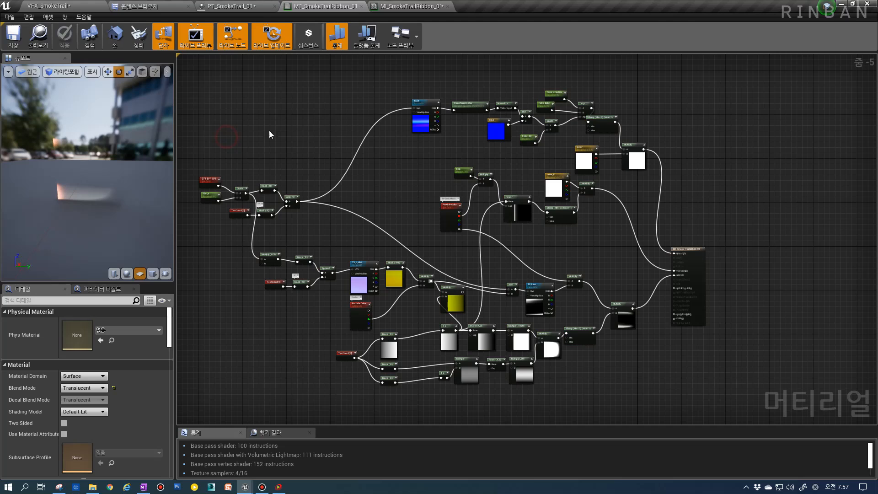
Step: Review the Light module of the PRJ emitter in PT_SmokeTrail_01 again
{"action": "left_click", "coordinate": [237, 6]}
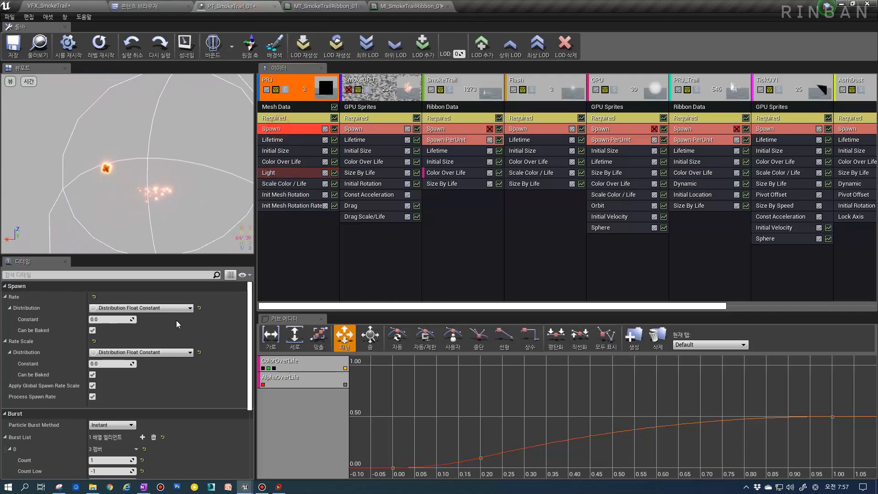
{"action": "left_click", "coordinate": [299, 172]}
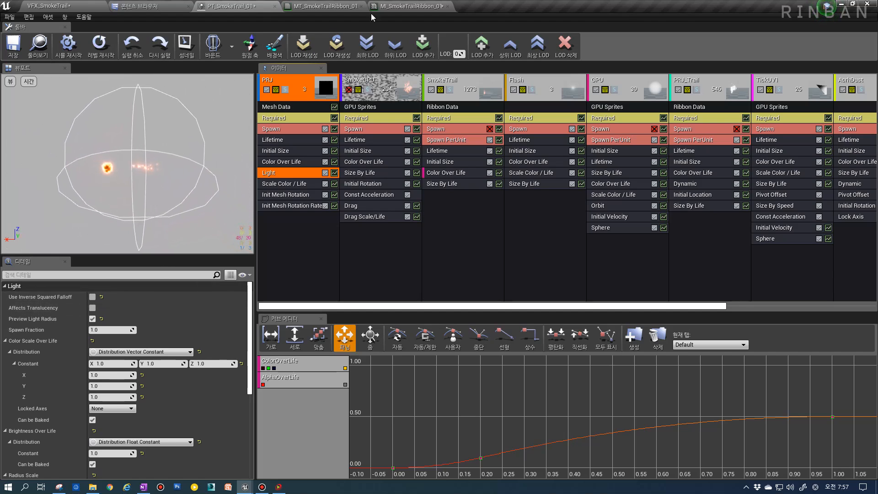
Step: Compare the Required module settings of the PRJ and SmokeTrail emitters in PT_SmokeTrail_01
{"action": "left_click", "coordinate": [409, 6]}
{"action": "left_click", "coordinate": [344, 5]}
{"action": "left_click", "coordinate": [239, 6]}
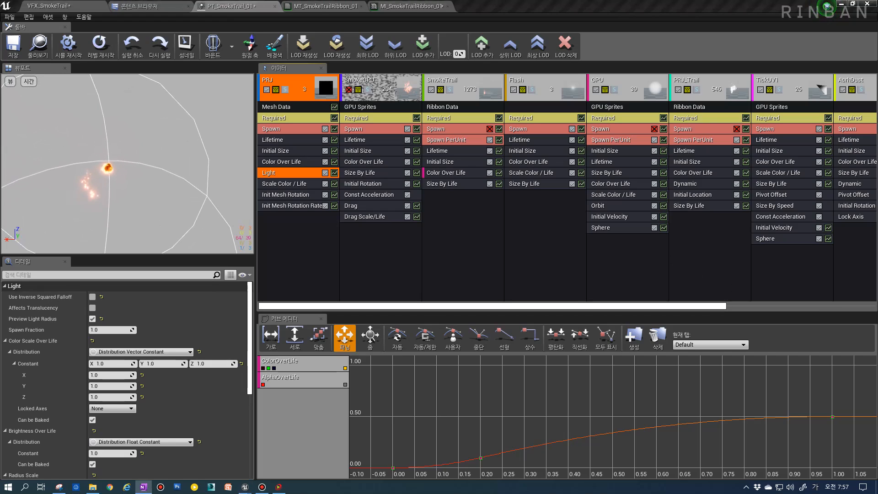
{"action": "left_click", "coordinate": [302, 116]}
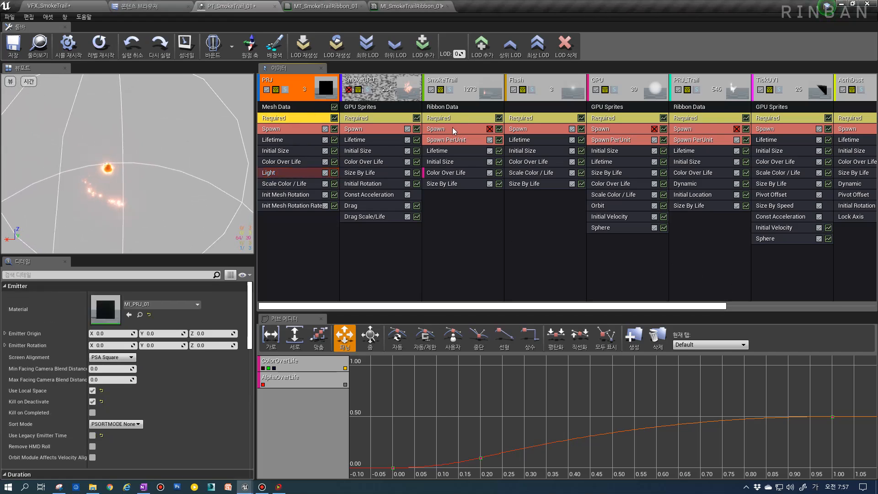
{"action": "left_click", "coordinate": [454, 127]}
{"action": "left_click", "coordinate": [455, 119]}
{"action": "left_click", "coordinate": [406, 8]}
{"action": "left_click", "coordinate": [324, 6]}
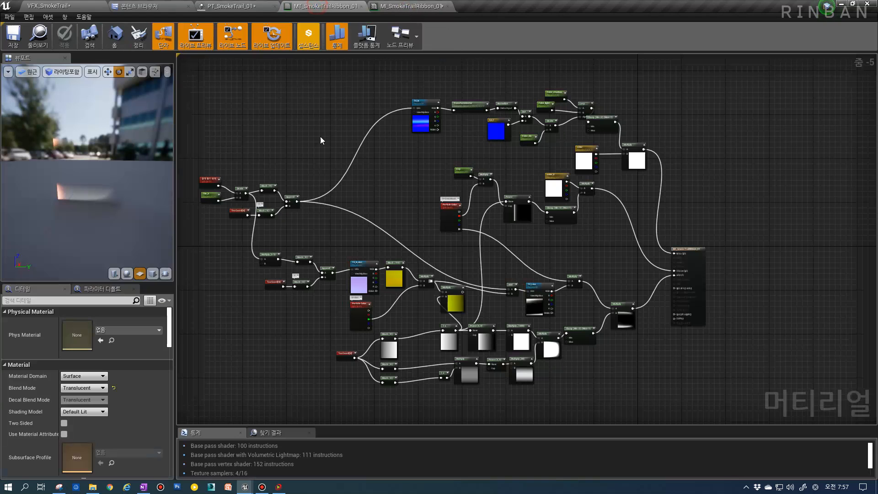
Step: Examine the MT_SmokeTrailRibbon_01 nodes from Absolute World Position and Tile_X through TX_N_dist and TX_Line to the opacity output
{"action": "scroll", "coordinate": [411, 234], "scroll_direction": "up", "scroll_amount": 4}
{"action": "right_click_drag", "start_coordinate": [455, 228], "coordinate": [869, 314]}
{"action": "left_click", "coordinate": [420, 269]}
{"action": "right_click_drag", "start_coordinate": [396, 243], "coordinate": [413, 375]}
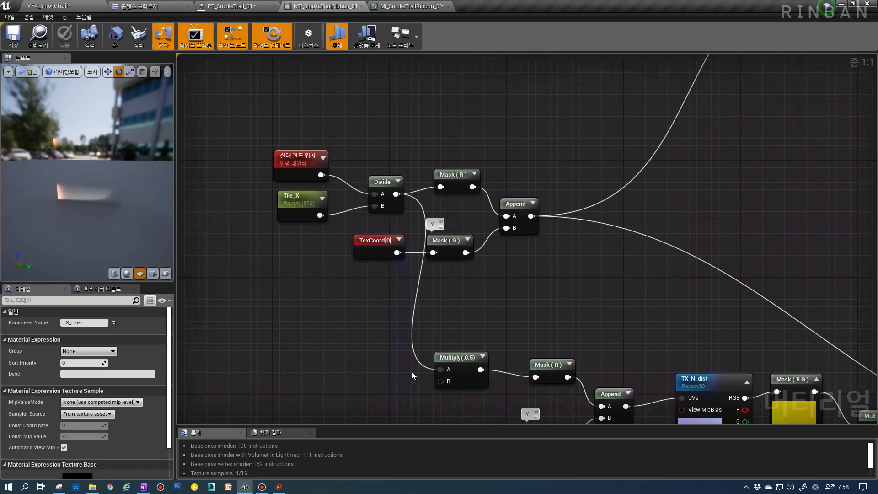
{"action": "left_click", "coordinate": [289, 166]}
{"action": "right_click_drag", "start_coordinate": [335, 196], "coordinate": [238, 160]}
{"action": "scroll", "coordinate": [239, 160], "scroll_direction": "down", "scroll_amount": 1}
{"action": "right_click_drag", "start_coordinate": [525, 229], "coordinate": [161, 180]}
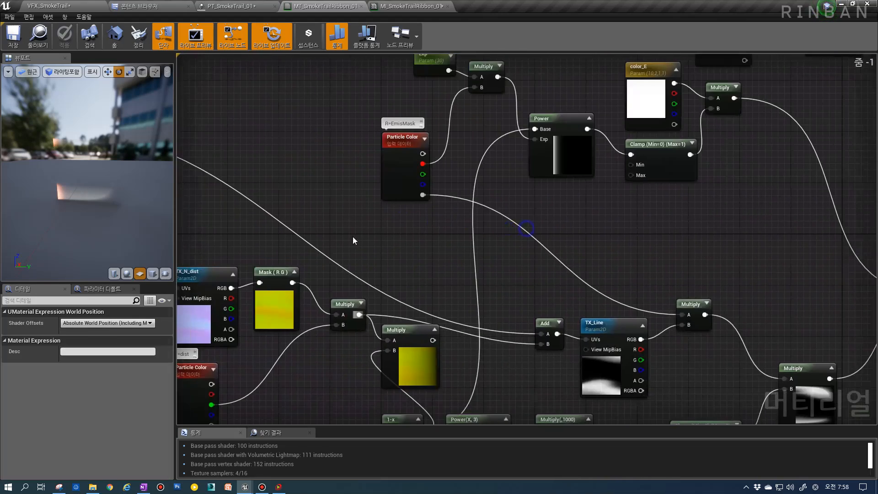
{"action": "right_click_drag", "start_coordinate": [408, 250], "coordinate": [246, 156]}
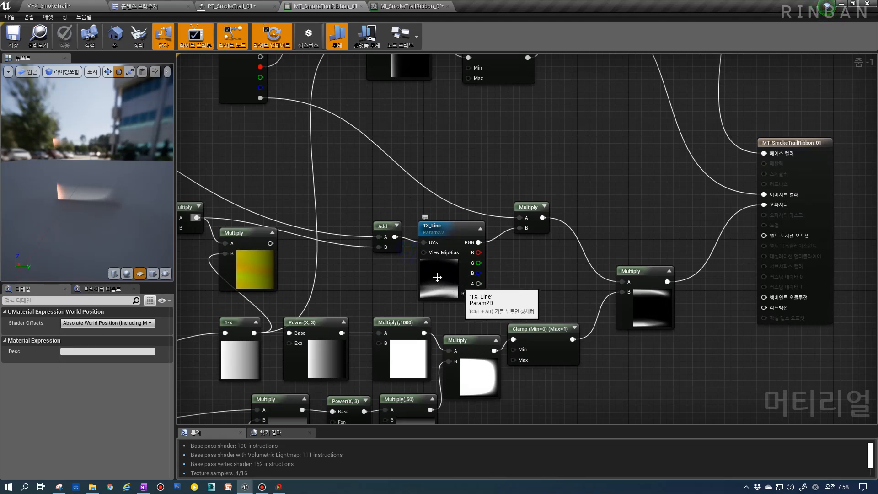
{"action": "right_click_drag", "start_coordinate": [437, 277], "coordinate": [701, 333]}
{"action": "scroll", "coordinate": [596, 321], "scroll_direction": "down", "scroll_amount": 2}
{"action": "right_click_drag", "start_coordinate": [596, 322], "coordinate": [549, 310]}
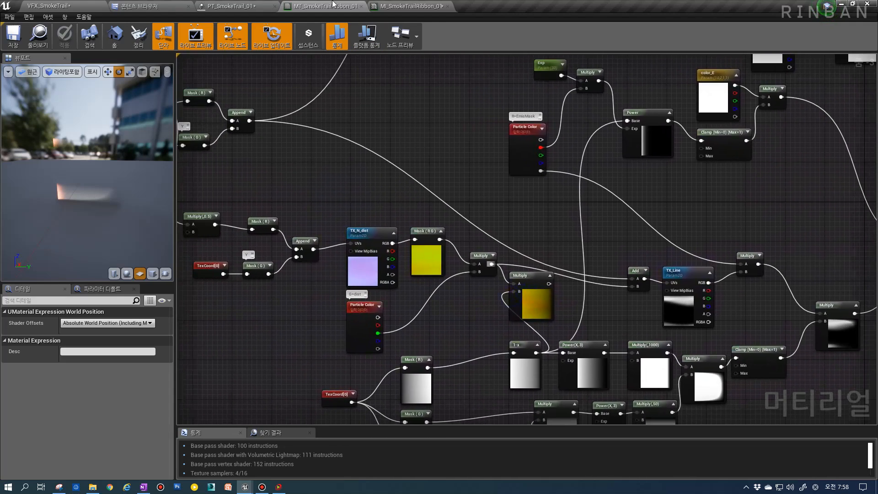
Step: Examine the Screen Alignment options in the SmokeTrail emitter's Required module without changing the alignment
{"action": "left_click", "coordinate": [259, 6]}
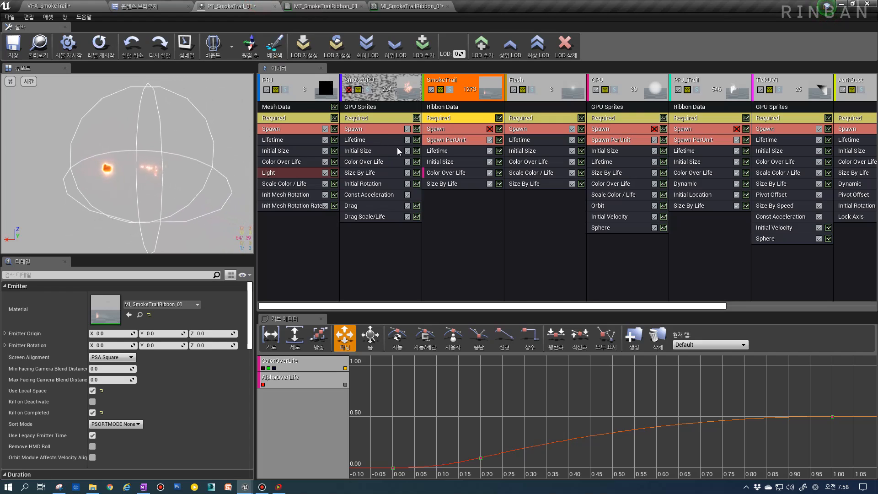
{"action": "left_click", "coordinate": [429, 109]}
{"action": "left_click", "coordinate": [434, 119]}
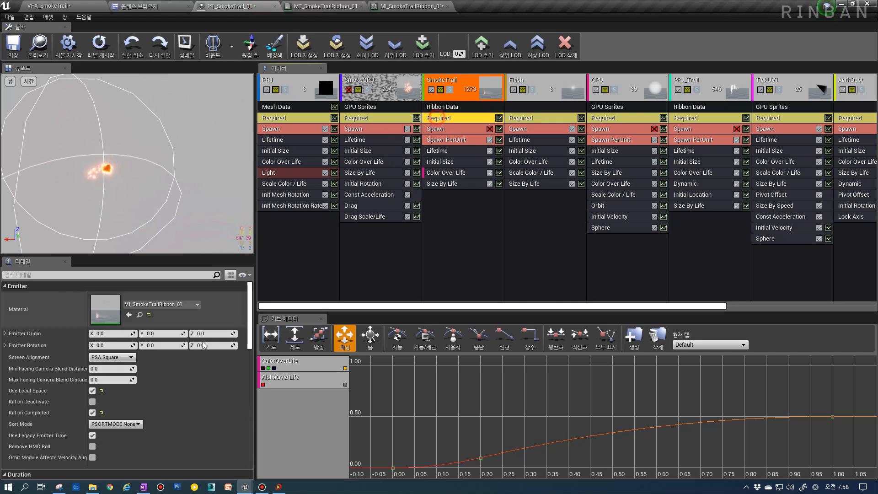
{"action": "left_click", "coordinate": [96, 358]}
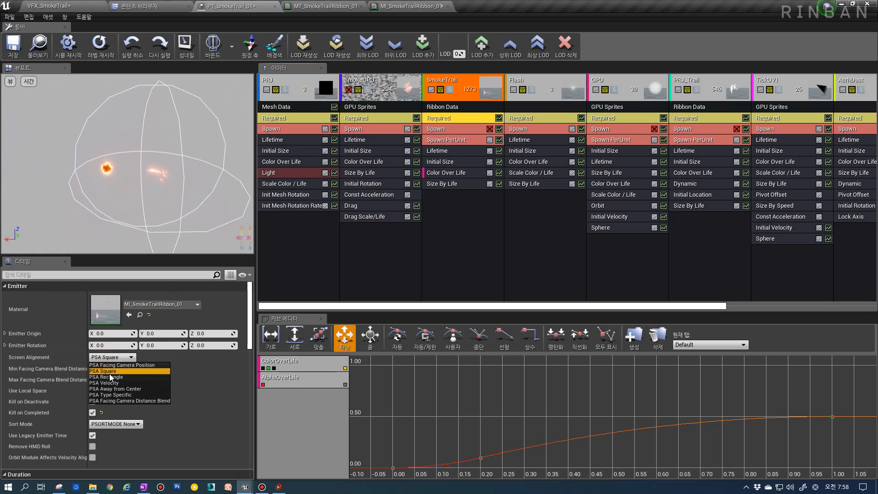
{"action": "left_click", "coordinate": [53, 357]}
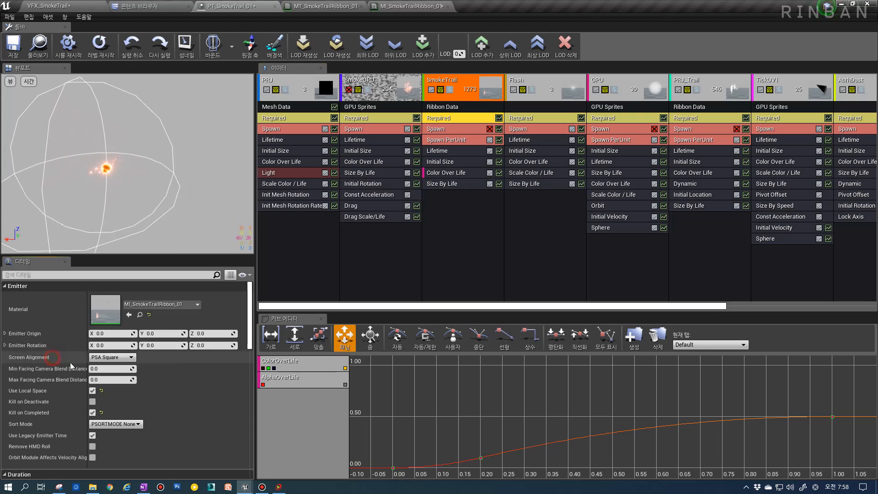
Step: Check the MI_SmokeTrailRibbon_01 parameters and examine the TX_N fake light and shadow nodes feeding the base color in MT_SmokeTrailRibbon_01
{"action": "left_click", "coordinate": [400, 5]}
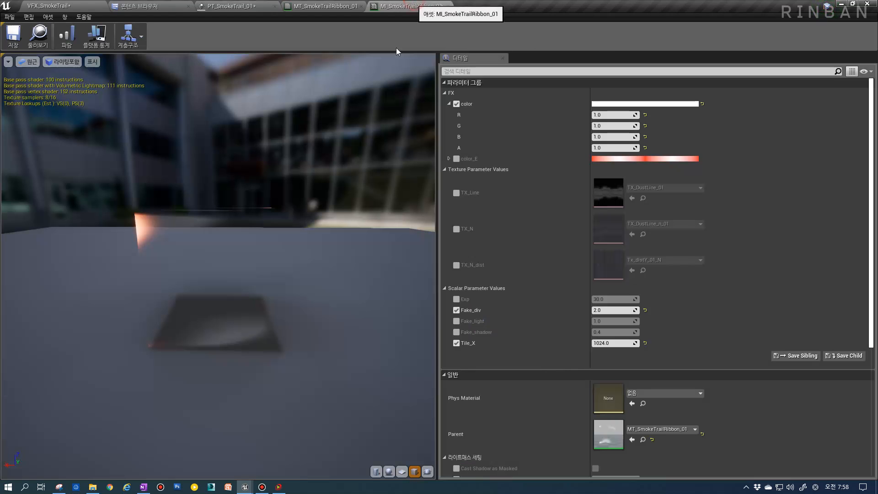
{"action": "left_click", "coordinate": [338, 6]}
{"action": "right_click_drag", "start_coordinate": [610, 294], "coordinate": [365, 316]}
{"action": "right_click_drag", "start_coordinate": [396, 255], "coordinate": [552, 454]}
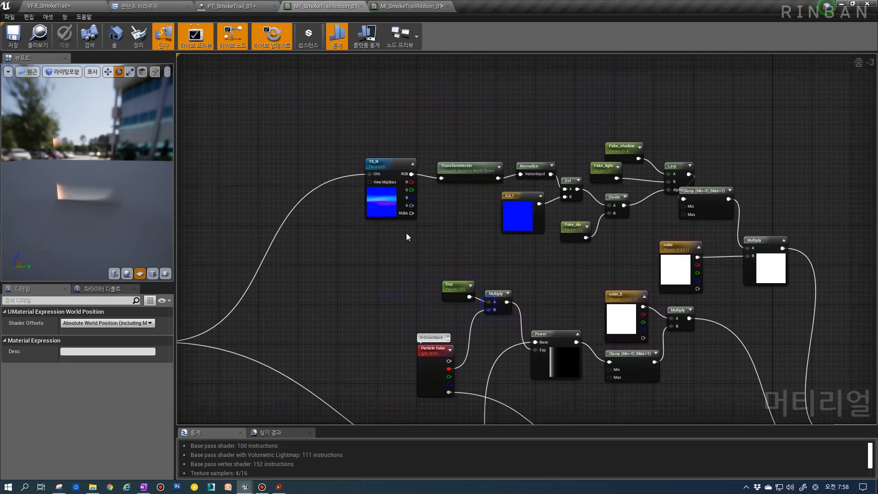
{"action": "left_click_drag", "start_coordinate": [593, 223], "coordinate": [760, 274]}
{"action": "right_click_drag", "start_coordinate": [429, 240], "coordinate": [311, 199]}
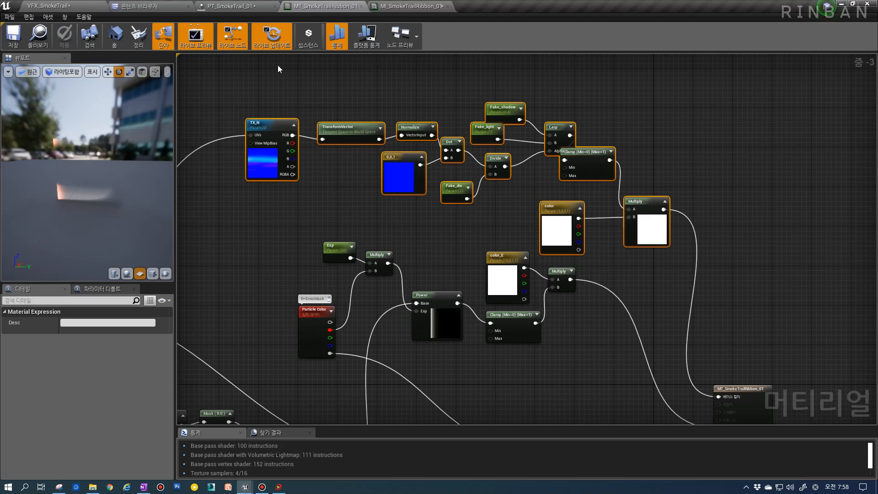
{"action": "left_click_drag", "start_coordinate": [612, 230], "coordinate": [613, 230]}
Step: Examine the Particle Color, Exp and Power nodes driving the color_E emissive branch, and the nearby opacity nodes
{"action": "right_click_drag", "start_coordinate": [574, 301], "coordinate": [579, 108]}
{"action": "right_click_drag", "start_coordinate": [421, 221], "coordinate": [536, 183]}
{"action": "right_click_drag", "start_coordinate": [513, 239], "coordinate": [518, 200]}
{"action": "right_click_drag", "start_coordinate": [417, 192], "coordinate": [314, 332]}
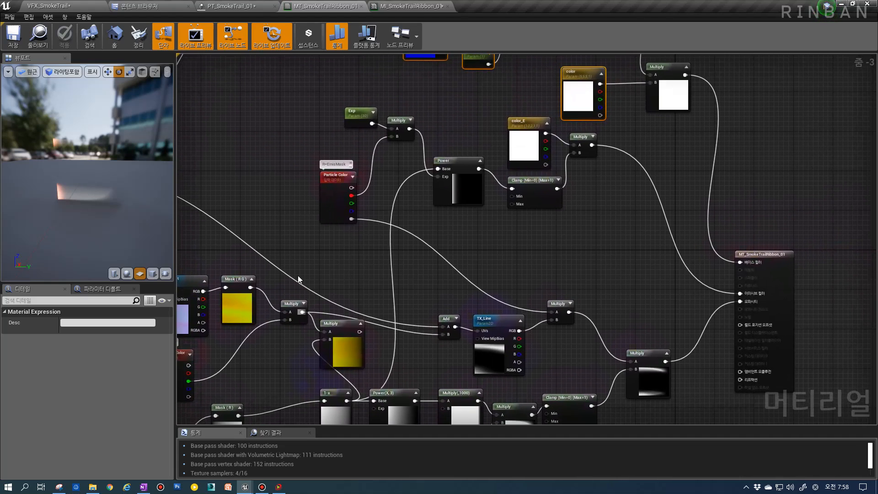
{"action": "scroll", "coordinate": [421, 175], "scroll_direction": "up", "scroll_amount": 1}
{"action": "left_click_drag", "start_coordinate": [478, 104], "coordinate": [475, 110]}
{"action": "right_click_drag", "start_coordinate": [474, 135], "coordinate": [458, 225]}
{"action": "scroll", "coordinate": [439, 219], "scroll_direction": "up", "scroll_amount": 2}
{"action": "left_click_drag", "start_coordinate": [373, 317], "coordinate": [470, 281]}
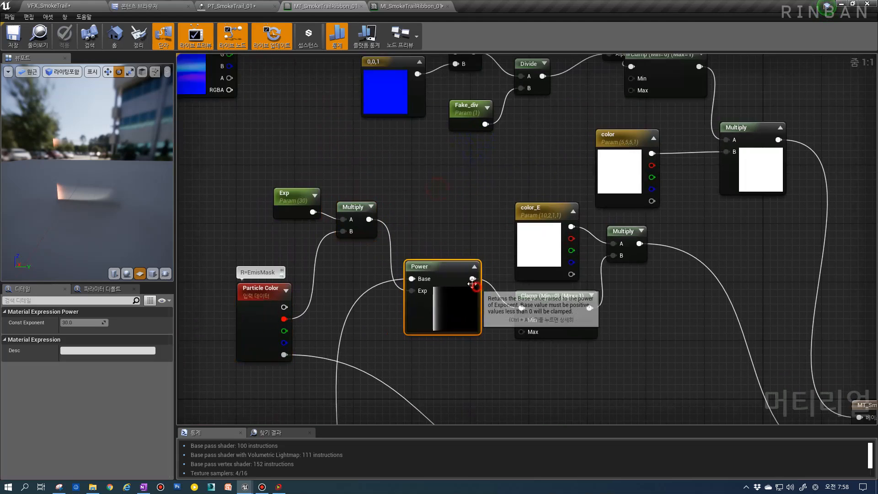
{"action": "scroll", "coordinate": [447, 249], "scroll_direction": "down", "scroll_amount": 4}
{"action": "right_click_drag", "start_coordinate": [447, 249], "coordinate": [430, 343]}
Step: Play the VFX_SmokeTrail level, watch the fired projectile's smoke trail under the green light from several positions, and stop playing
{"action": "left_click", "coordinate": [269, 5]}
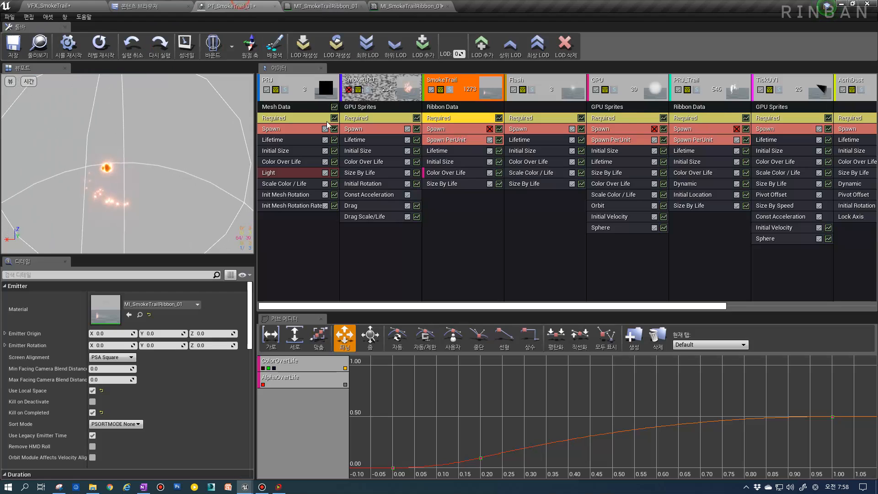
{"action": "left_click", "coordinate": [48, 6]}
{"action": "left_click", "coordinate": [440, 46]}
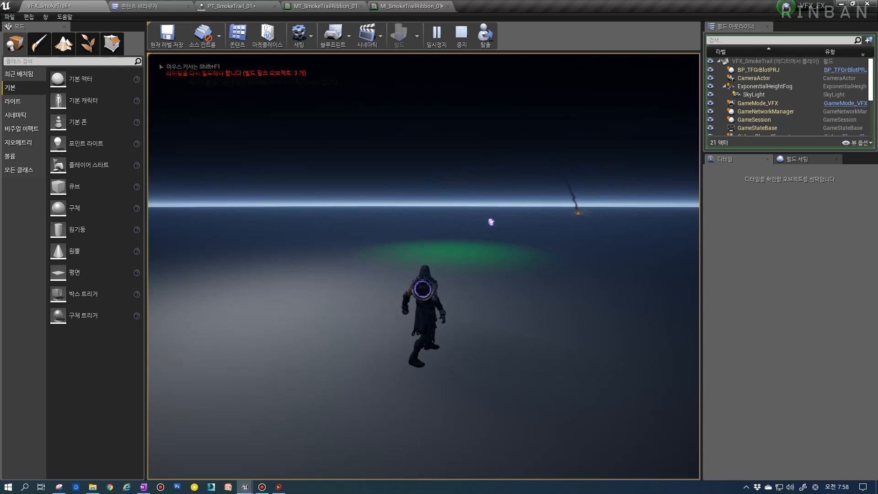
{"action": "key", "text": "a"}
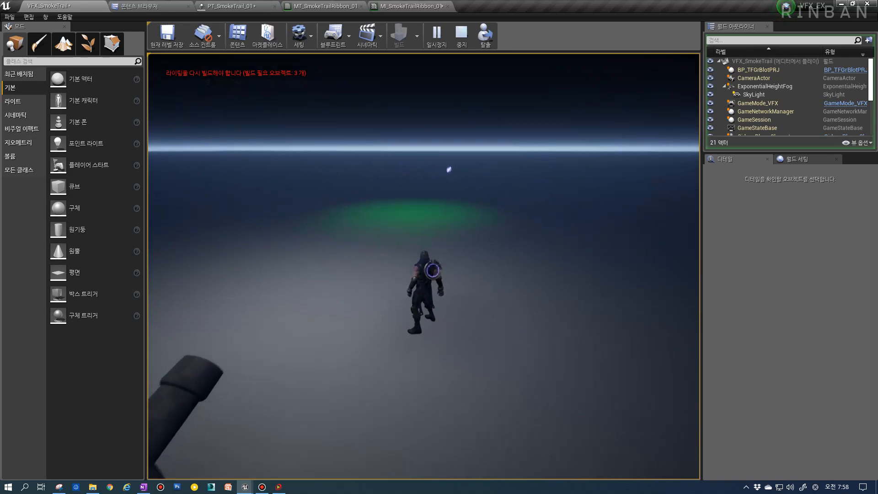
{"action": "key", "text": "a"}
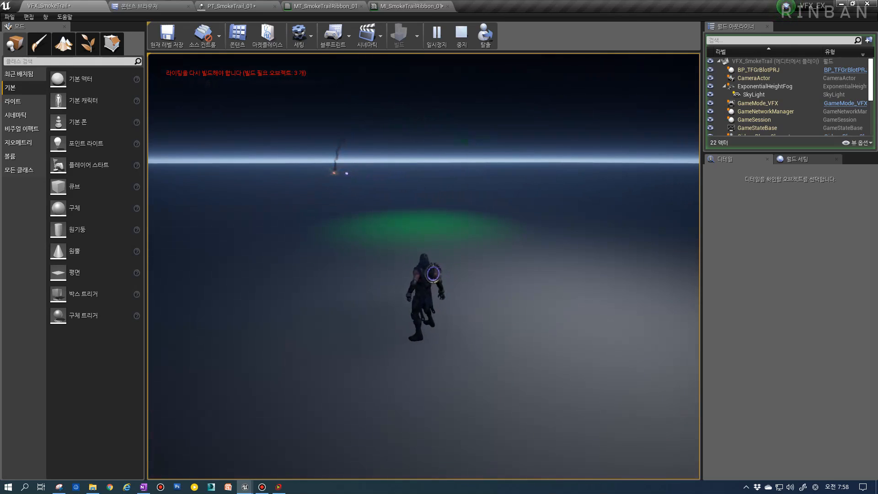
{"action": "key", "text": "s"}
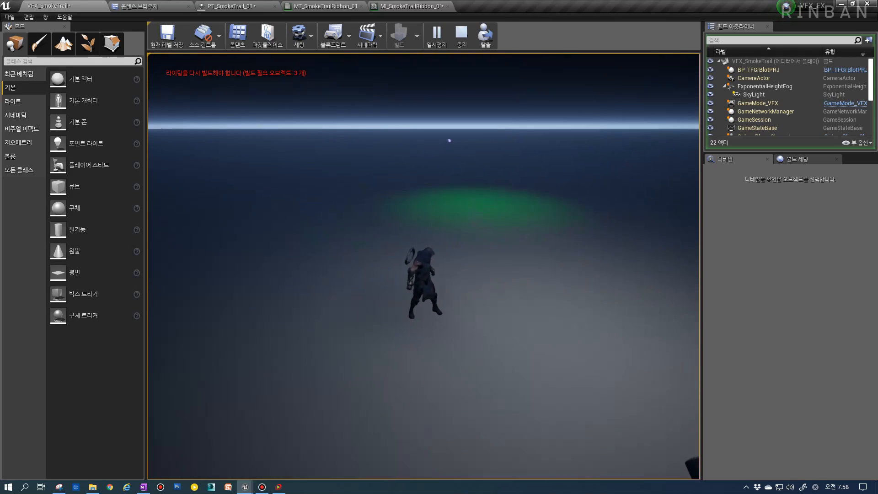
{"action": "key", "text": "w"}
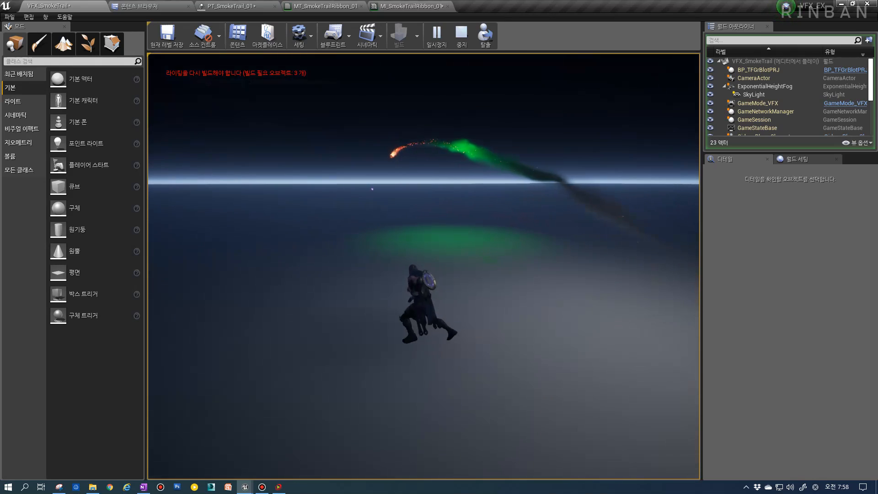
{"action": "key", "text": "Escape"}
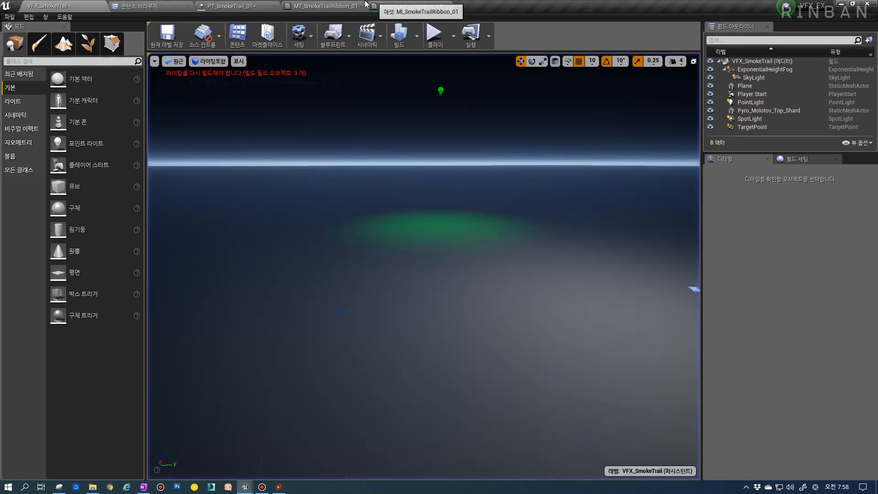
Step: Set the red Out Val of point 2 in the SmokeTrail emitter's Color Over Life to 50
{"action": "left_click", "coordinate": [321, 6]}
{"action": "left_click", "coordinate": [232, 5]}
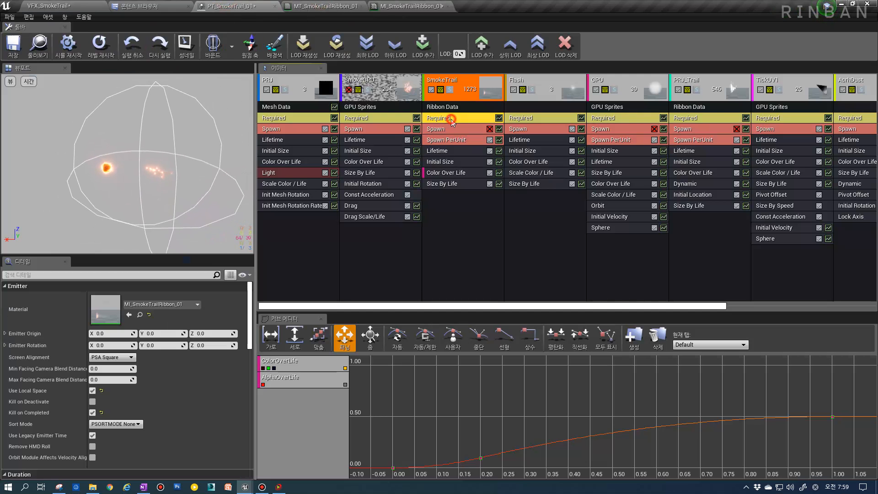
{"action": "left_click", "coordinate": [451, 173]}
{"action": "scroll", "coordinate": [101, 315], "scroll_direction": "down", "scroll_amount": 10}
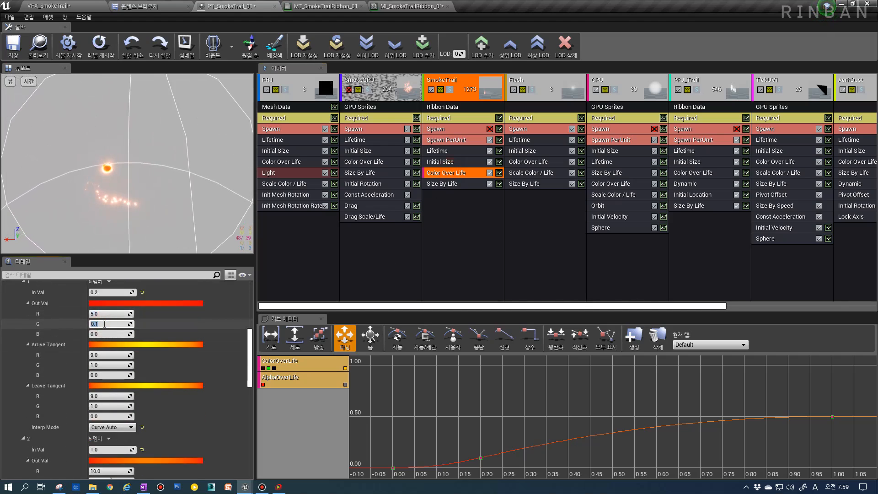
{"action": "scroll", "coordinate": [105, 318], "scroll_direction": "up", "scroll_amount": 3}
{"action": "scroll", "coordinate": [113, 321], "scroll_direction": "down", "scroll_amount": 5}
{"action": "scroll", "coordinate": [109, 347], "scroll_direction": "down", "scroll_amount": 5}
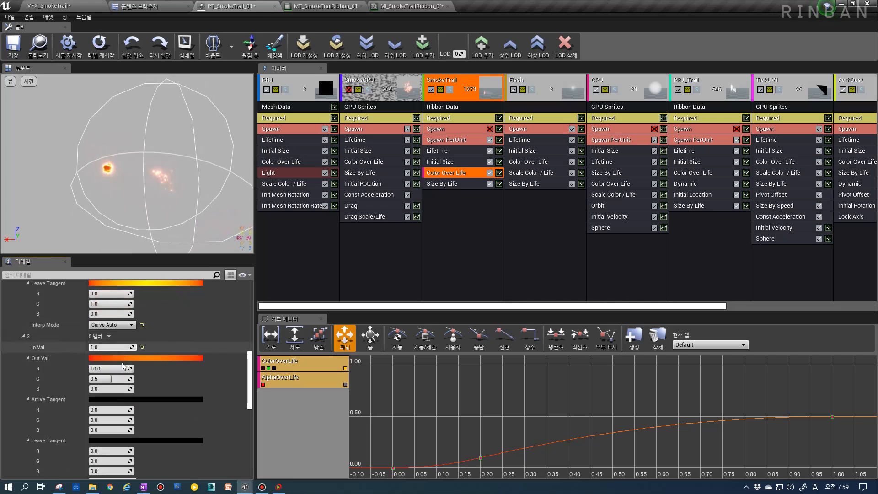
{"action": "left_click", "coordinate": [104, 369]}
{"action": "type", "text": "50"}
{"action": "key", "text": "Return"}
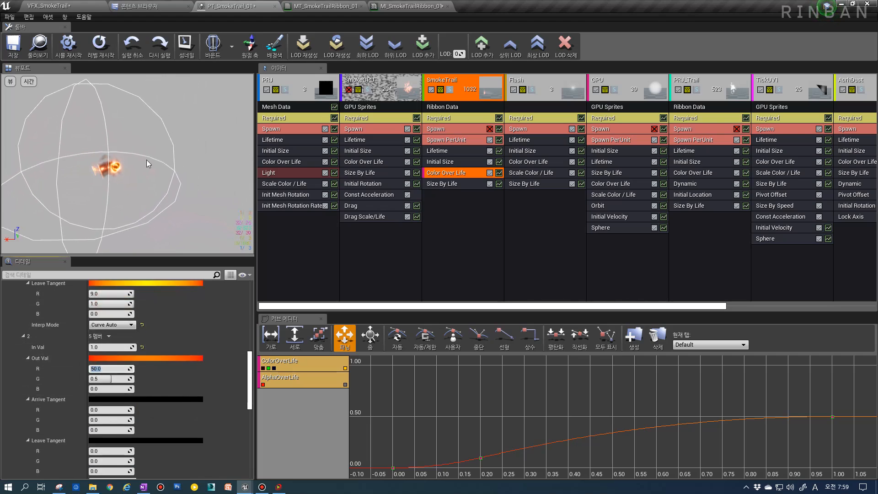
Step: Review the SmokeTrail emitter's Required module, play-test the adjusted trail in the VFX_SmokeTrail level, and stop playing
{"action": "left_click", "coordinate": [457, 118]}
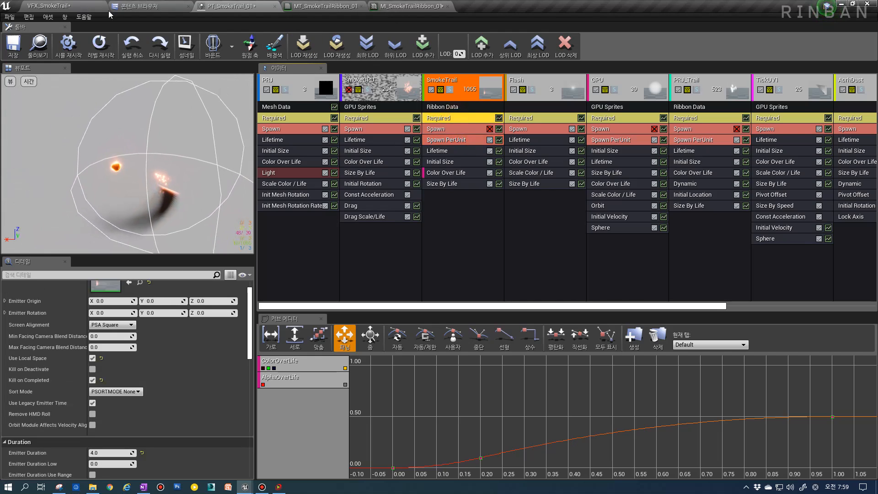
{"action": "left_click", "coordinate": [137, 6]}
{"action": "left_click", "coordinate": [398, 6]}
{"action": "left_click", "coordinate": [137, 6]}
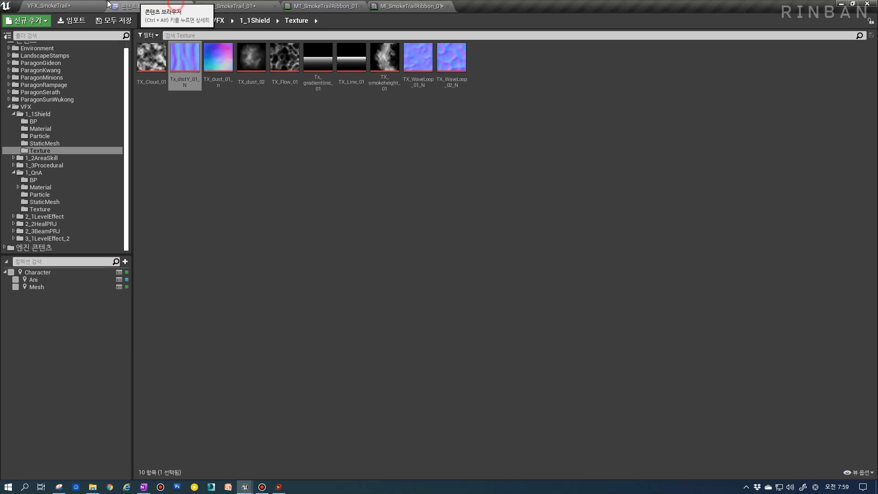
{"action": "left_click", "coordinate": [48, 6]}
{"action": "left_click", "coordinate": [425, 217]}
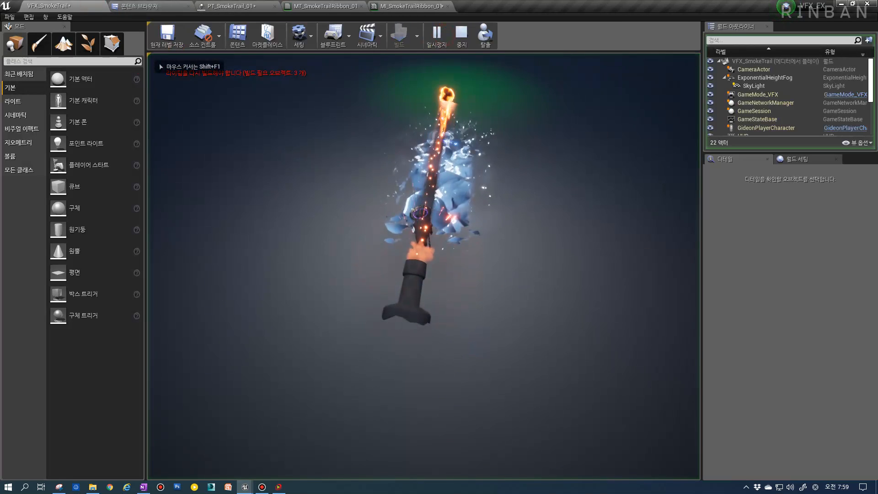
{"action": "key", "text": "d"}
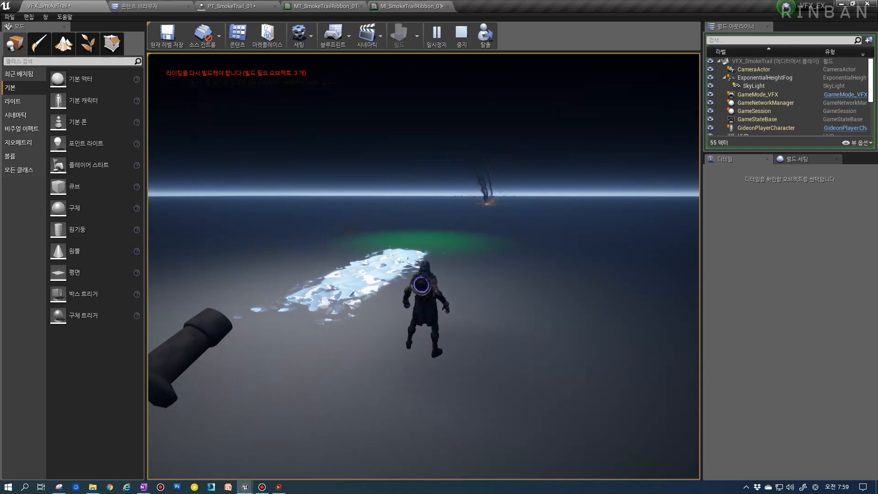
{"action": "key", "text": "Escape"}
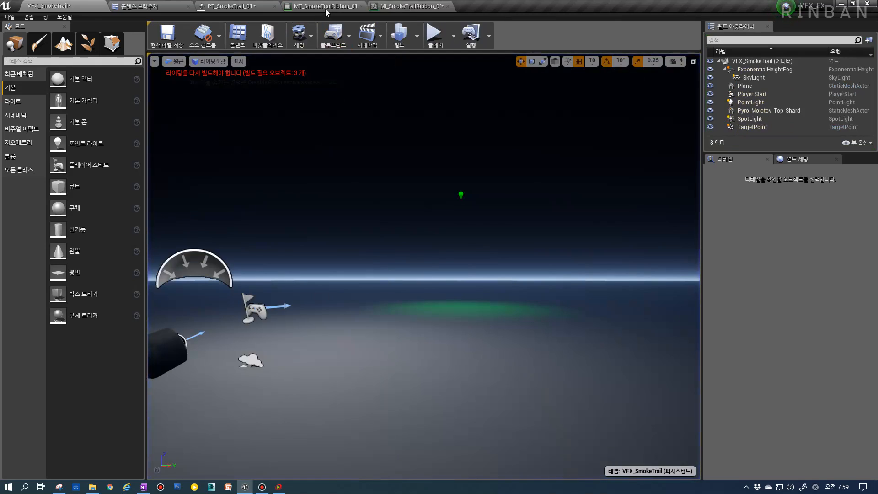
Step: Open the VFX_SmokeTrail level's Level Blueprint
{"action": "left_click_drag", "start_coordinate": [326, 12], "coordinate": [211, 6]}
{"action": "left_click", "coordinate": [163, 5]}
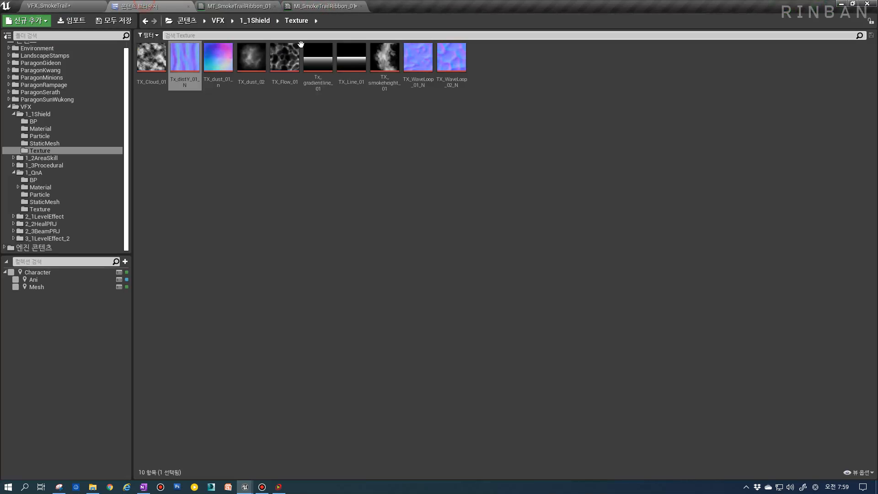
{"action": "left_click", "coordinate": [71, 5]}
{"action": "right_click_drag", "start_coordinate": [394, 60], "coordinate": [330, 108]}
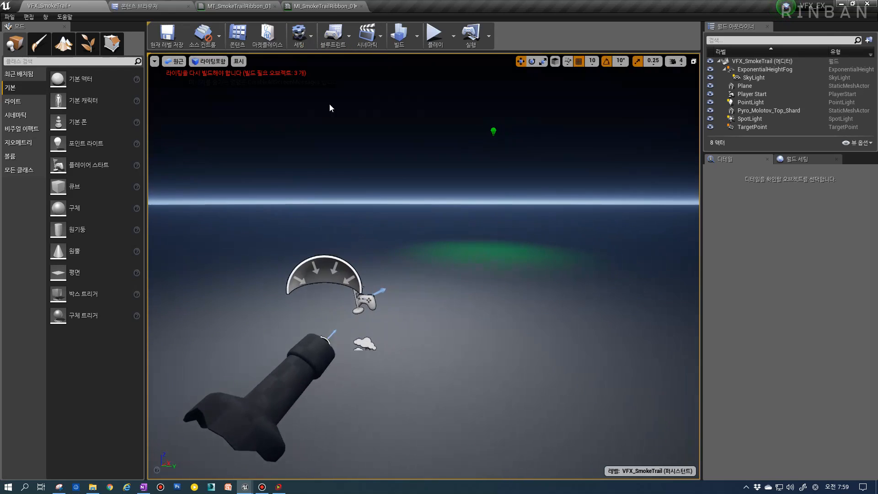
{"action": "left_click", "coordinate": [341, 37]}
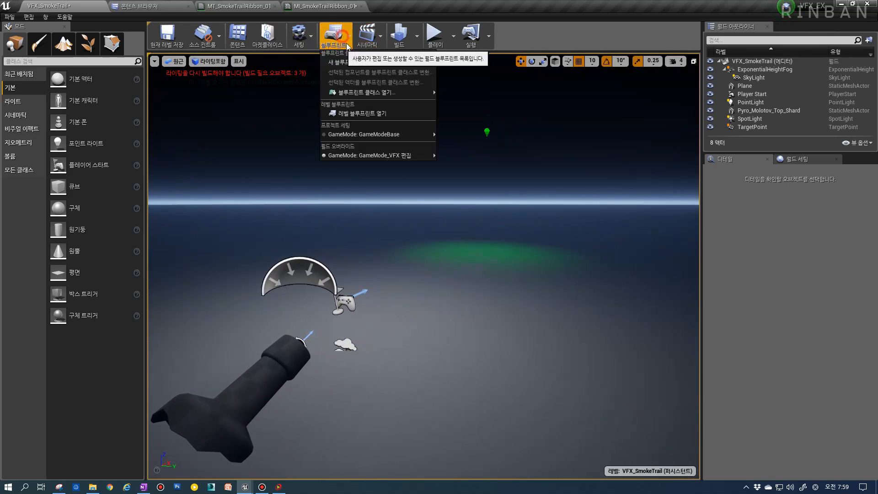
{"action": "left_click", "coordinate": [378, 114]}
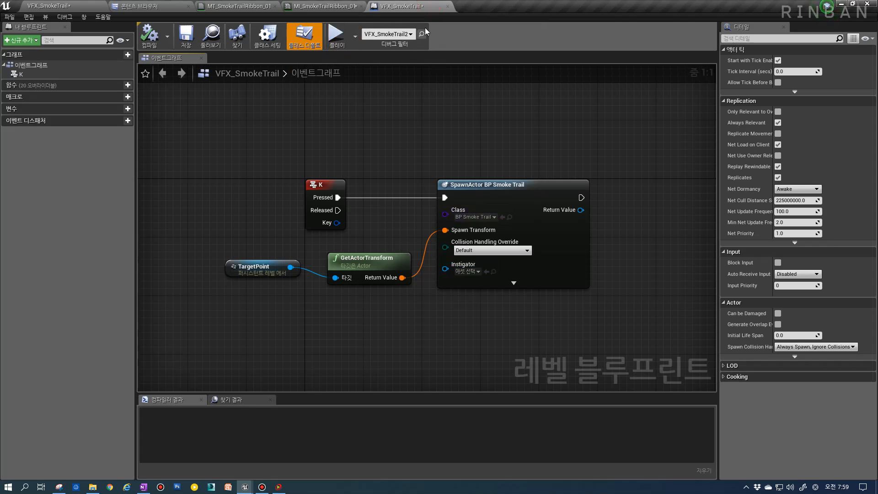
Step: Review the K key event, TargetPoint transform and SpawnActor BP Smoke Trail nodes, and close the Level Blueprint
{"action": "left_click_drag", "start_coordinate": [219, 156], "coordinate": [566, 319]}
{"action": "left_click_drag", "start_coordinate": [512, 149], "coordinate": [220, 276]}
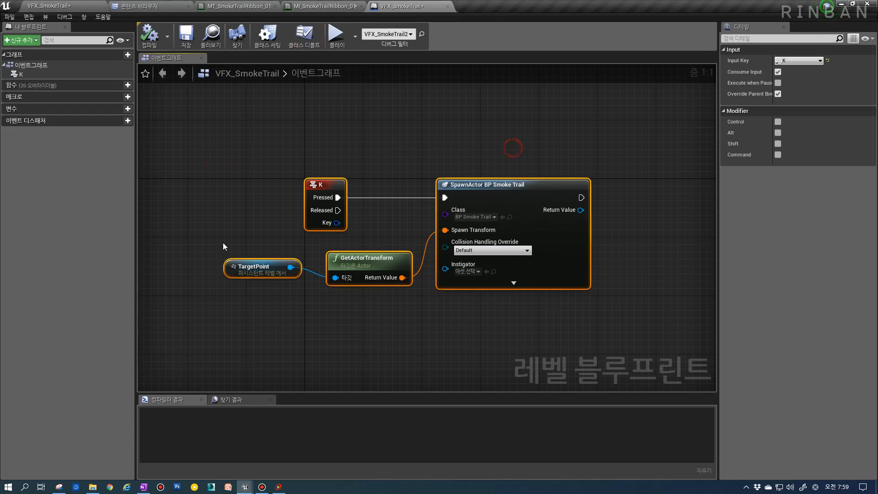
{"action": "left_click_drag", "start_coordinate": [251, 192], "coordinate": [366, 120]}
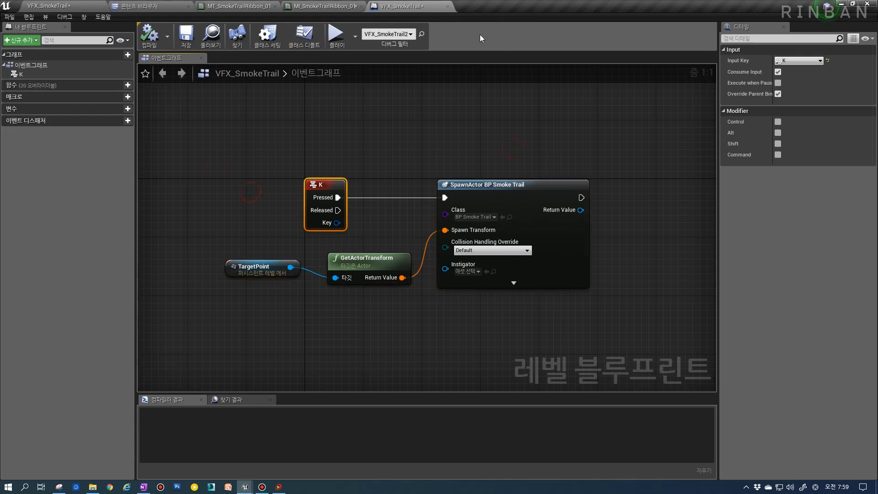
{"action": "left_click", "coordinate": [447, 7]}
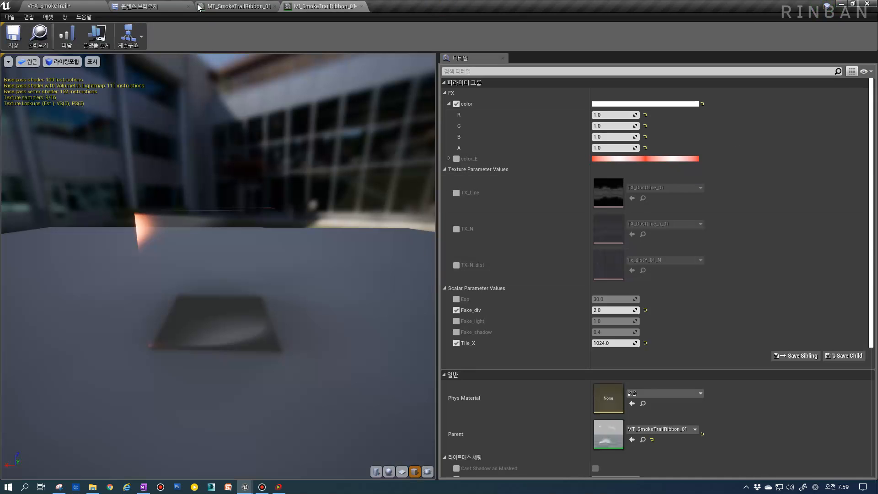
Step: Open the BP_SmokeTrail blueprint from the VFX/1_QnA/BP folder in the content browser
{"action": "left_click", "coordinate": [179, 6]}
{"action": "left_click", "coordinate": [40, 128]}
{"action": "left_click", "coordinate": [33, 121]}
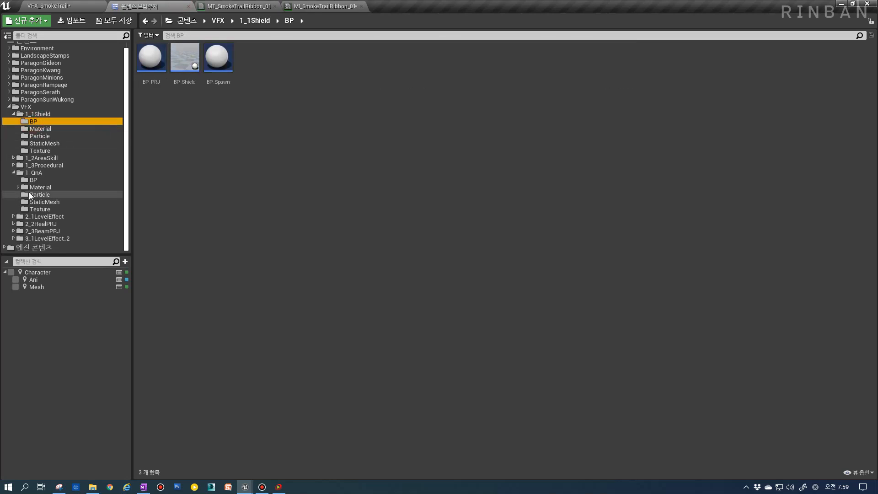
{"action": "left_click", "coordinate": [33, 180]}
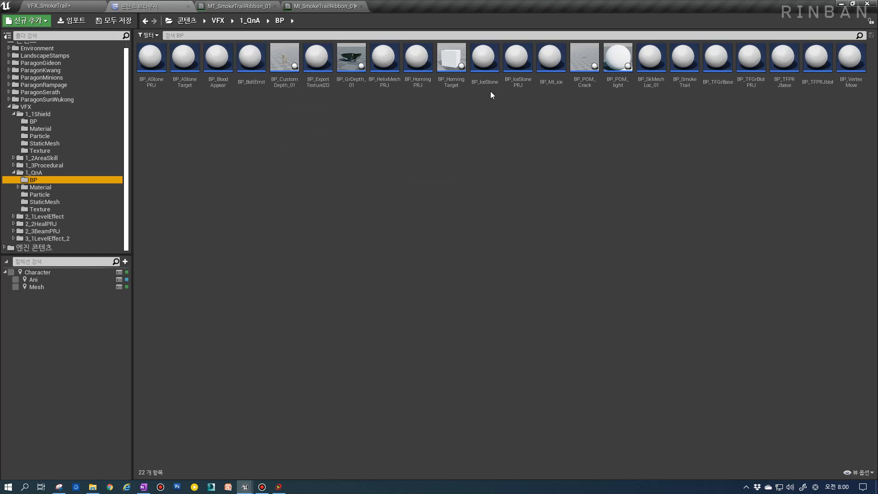
{"action": "left_click", "coordinate": [525, 84]}
{"action": "double_click", "coordinate": [683, 83]}
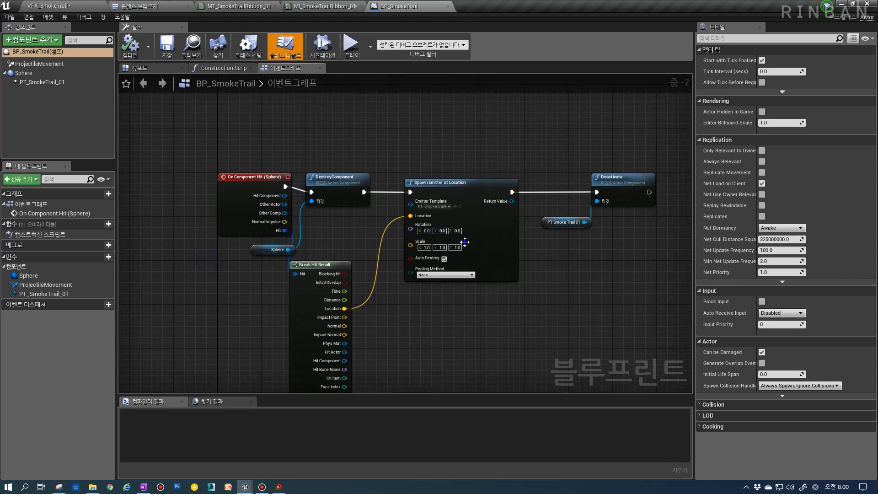
Step: Examine BP_SmokeTrail's On Component Hit chain, from DestroyComponent and Spawn Emitter at Location to Deactivate with the PT Smoke Trail 01 reference
{"action": "scroll", "coordinate": [464, 242], "scroll_direction": "up", "scroll_amount": 2}
{"action": "right_click_drag", "start_coordinate": [464, 242], "coordinate": [376, 172]}
{"action": "right_click_drag", "start_coordinate": [251, 174], "coordinate": [262, 262]}
{"action": "scroll", "coordinate": [506, 258], "scroll_direction": "down", "scroll_amount": 1}
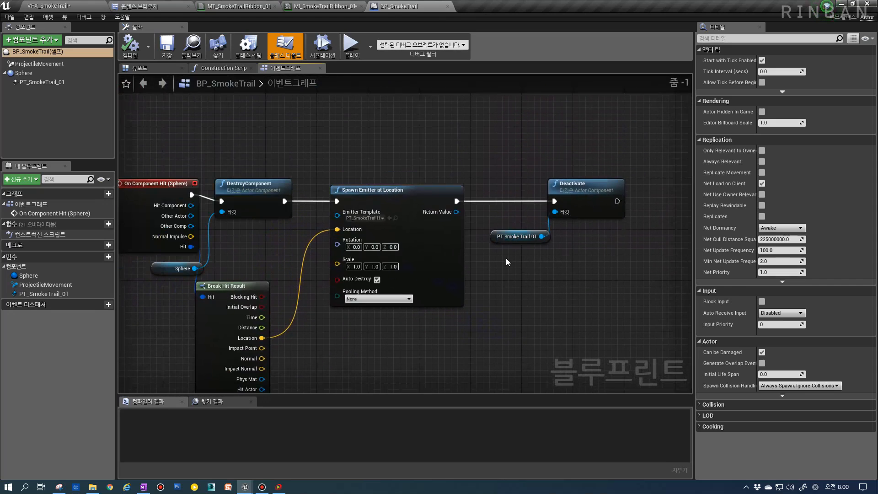
{"action": "left_click", "coordinate": [518, 236]}
{"action": "scroll", "coordinate": [529, 249], "scroll_direction": "up", "scroll_amount": 1}
{"action": "left_click", "coordinate": [579, 202]}
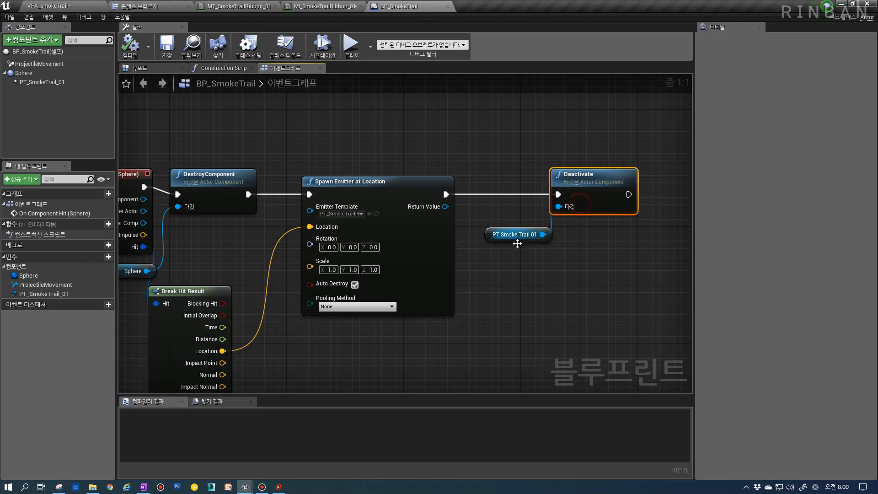
{"action": "left_click", "coordinate": [510, 238]}
Step: Open the PT_SmokeTrail_01 particle system from the blueprint's particle component and look over its emitters
{"action": "left_click", "coordinate": [27, 84]}
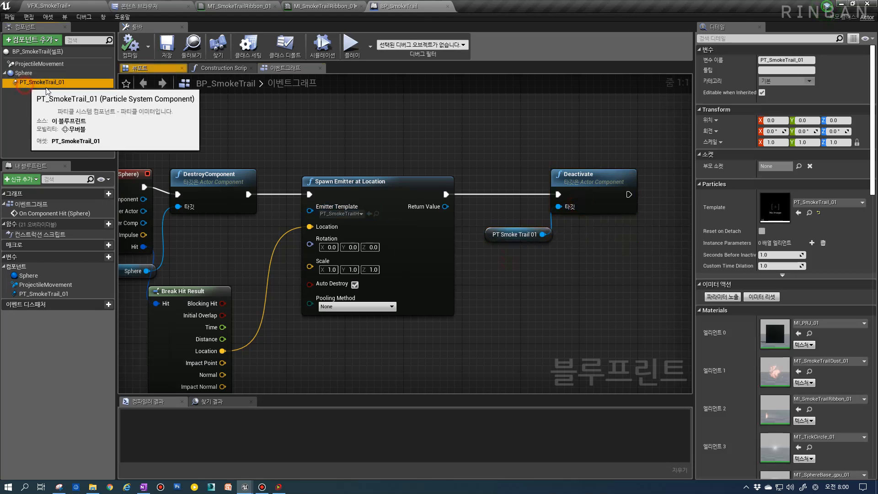
{"action": "double_click", "coordinate": [771, 206]}
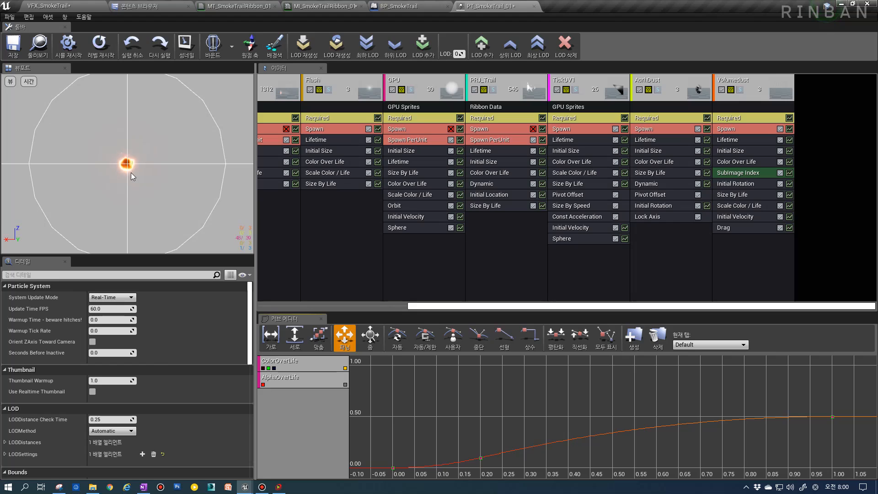
{"action": "left_click", "coordinate": [359, 305]}
{"action": "left_click_drag", "start_coordinate": [360, 305], "coordinate": [312, 312]}
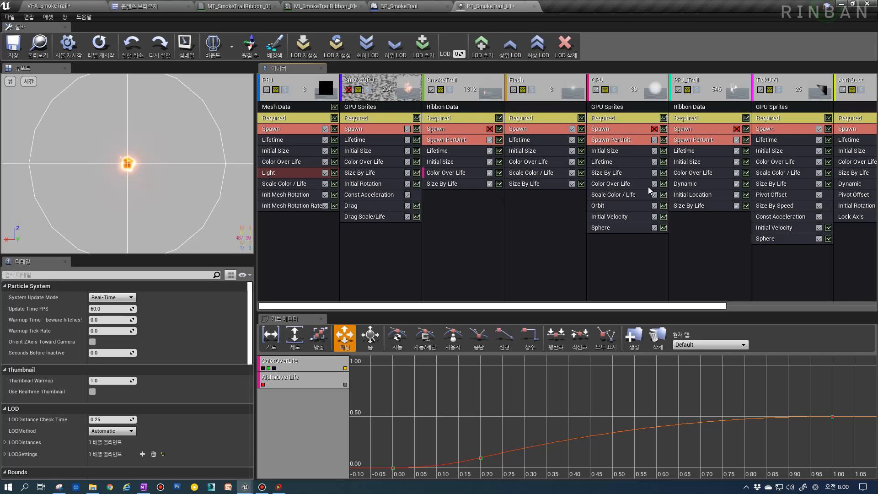
{"action": "left_click", "coordinate": [230, 6]}
{"action": "left_click", "coordinate": [481, 6]}
Step: Enable the SmokeGPU emitter and start playing the VFX_SmokeTrail level
{"action": "left_click", "coordinate": [349, 90]}
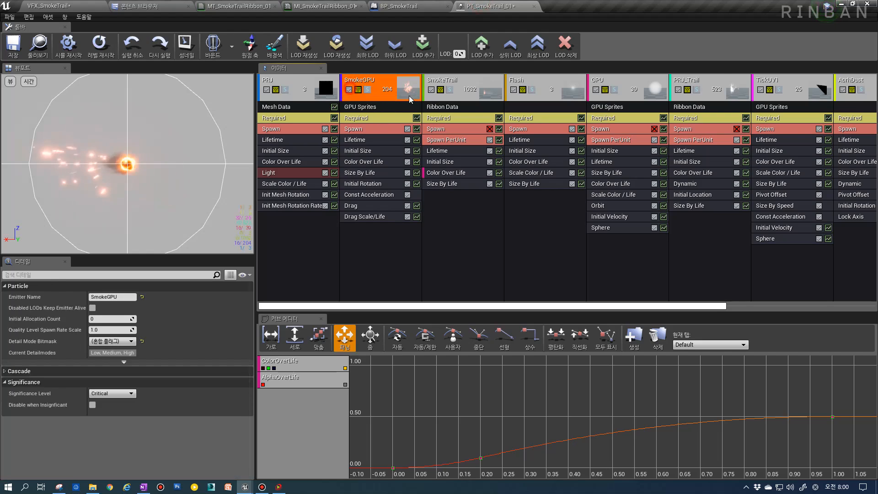
{"action": "left_click", "coordinate": [48, 6]}
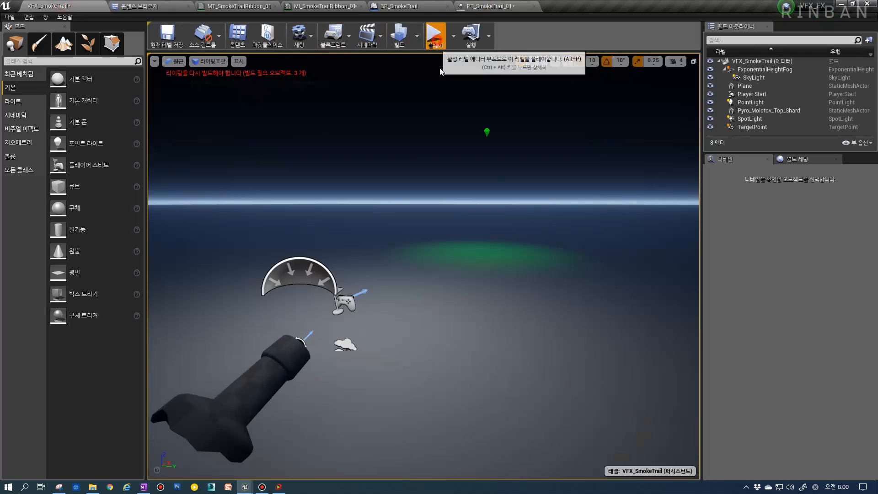
{"action": "left_click", "coordinate": [435, 35]}
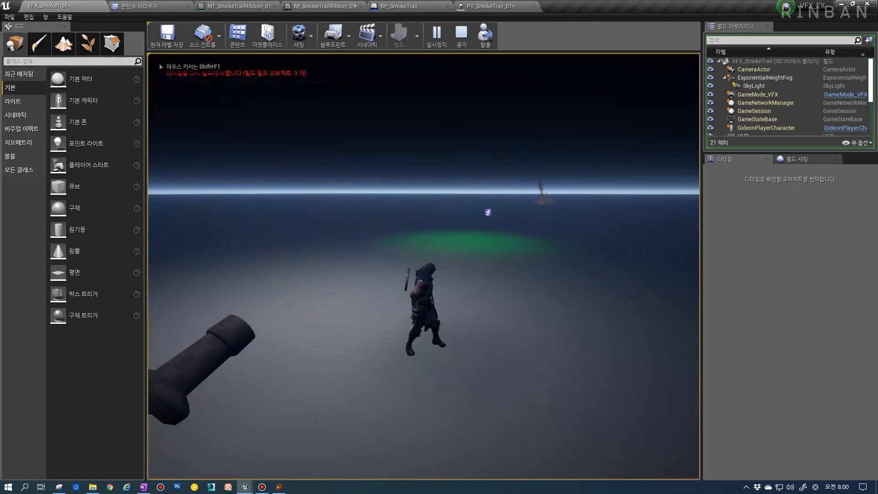
{"action": "key", "text": "alt+Tab"}
Step: Disable the SmokeGPU emitter in PT_SmokeTrail_01 and leave the SmokeTrail ribbon emitter enabled
{"action": "left_click_drag", "start_coordinate": [413, 6], "coordinate": [505, 3]}
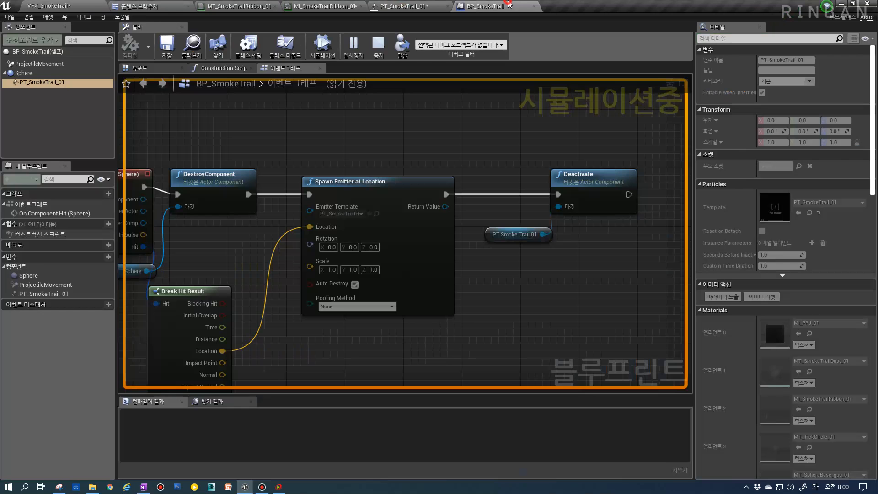
{"action": "left_click", "coordinate": [402, 6]}
{"action": "left_click", "coordinate": [321, 6]}
{"action": "left_click", "coordinate": [475, 6]}
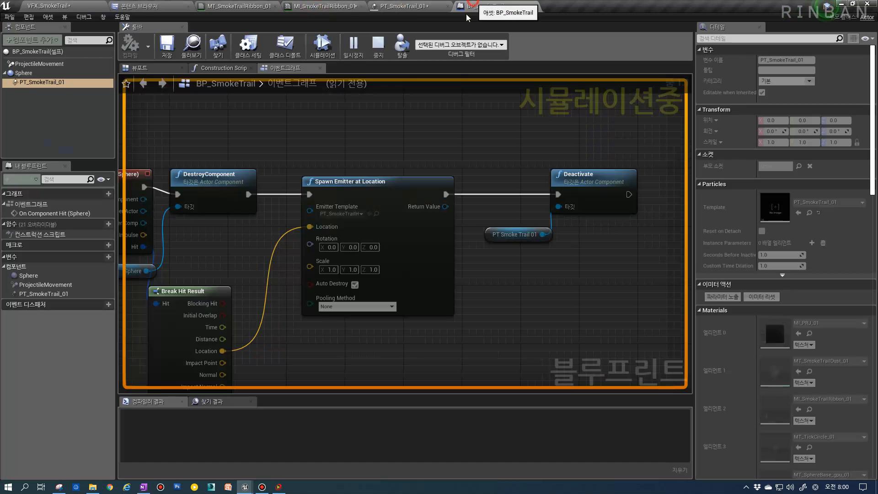
{"action": "left_click", "coordinate": [396, 6]}
{"action": "left_click", "coordinate": [367, 90]}
{"action": "left_click", "coordinate": [368, 90]}
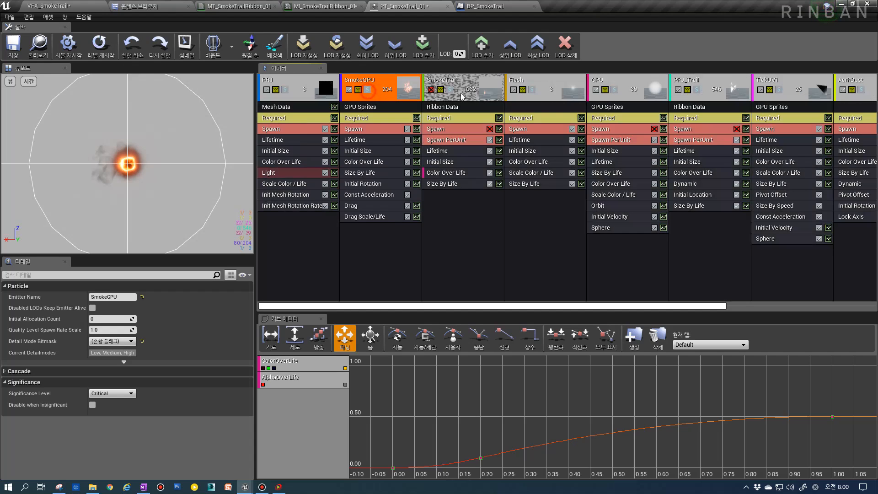
{"action": "left_click", "coordinate": [431, 91]}
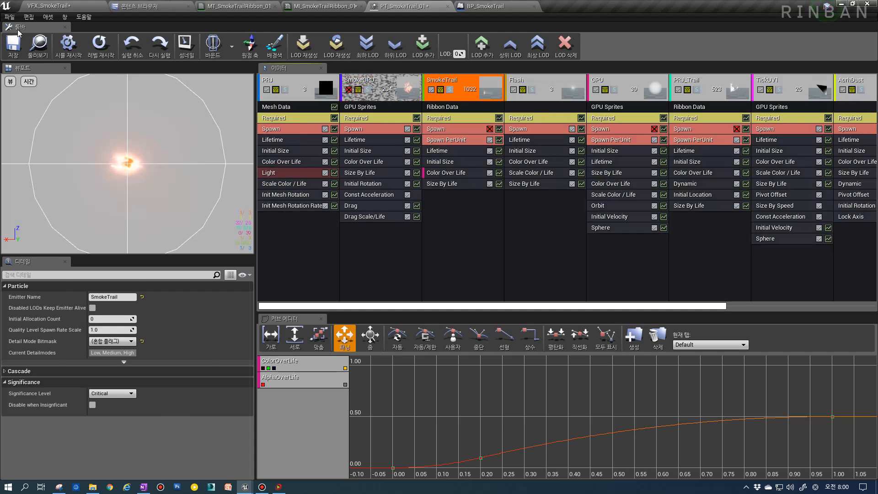
Step: Fire the projectile in the running VFX_SmokeTrail level and watch the smoke trail under the green light from several positions
{"action": "left_click", "coordinate": [33, 5]}
{"action": "left_click", "coordinate": [423, 266]}
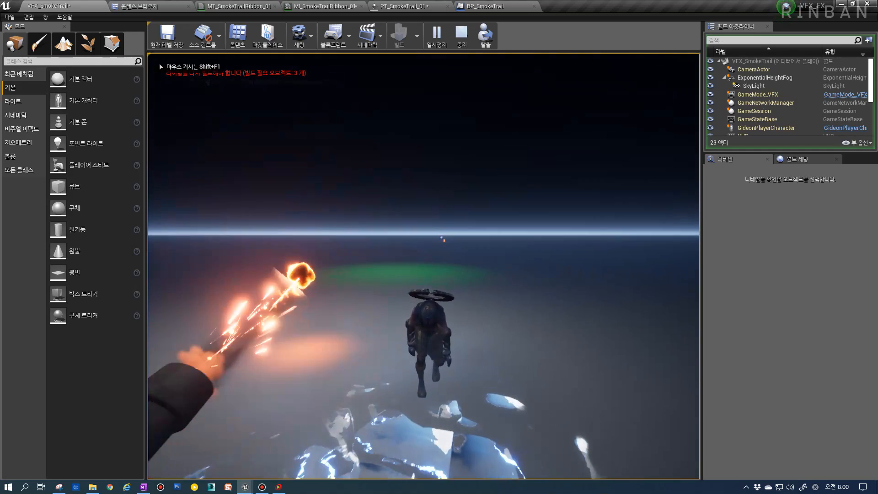
{"action": "key", "text": "a"}
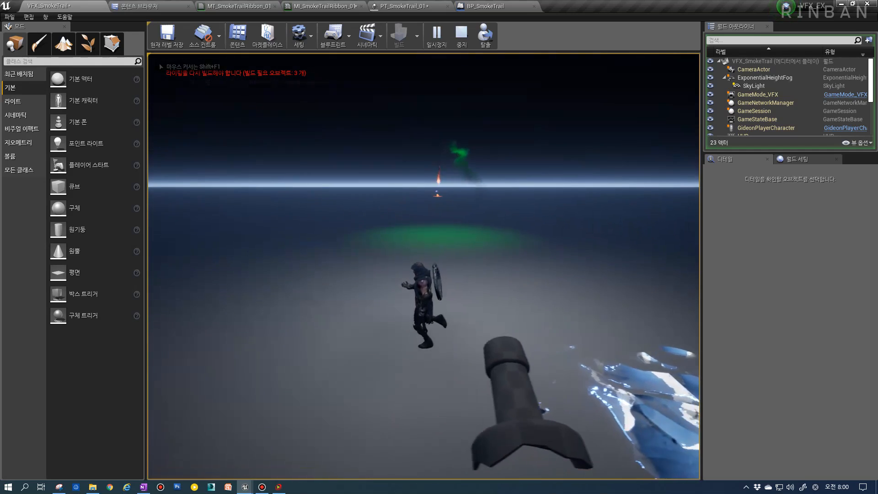
{"action": "key", "text": "d"}
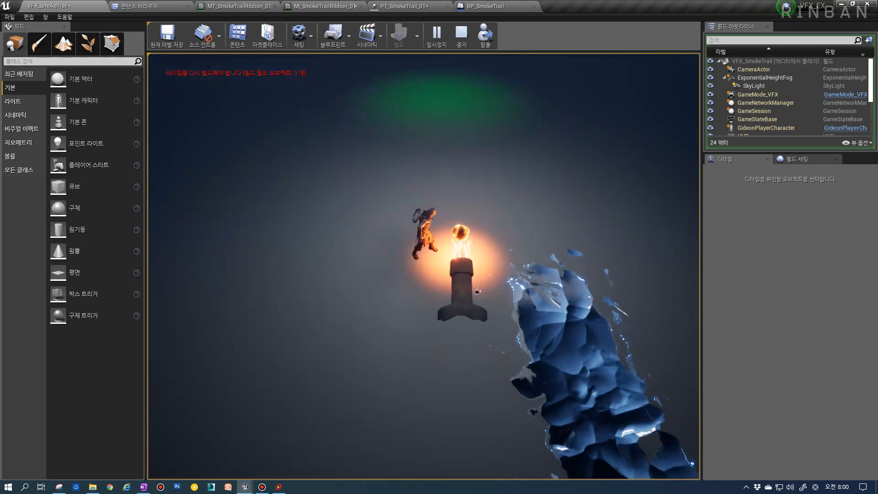
{"action": "key", "text": "d"}
{"action": "key", "text": "a"}
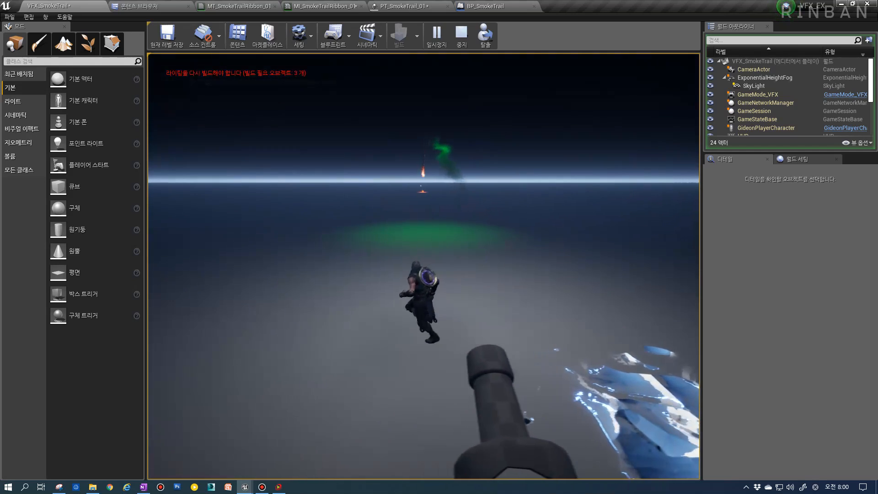
{"action": "key", "text": "s"}
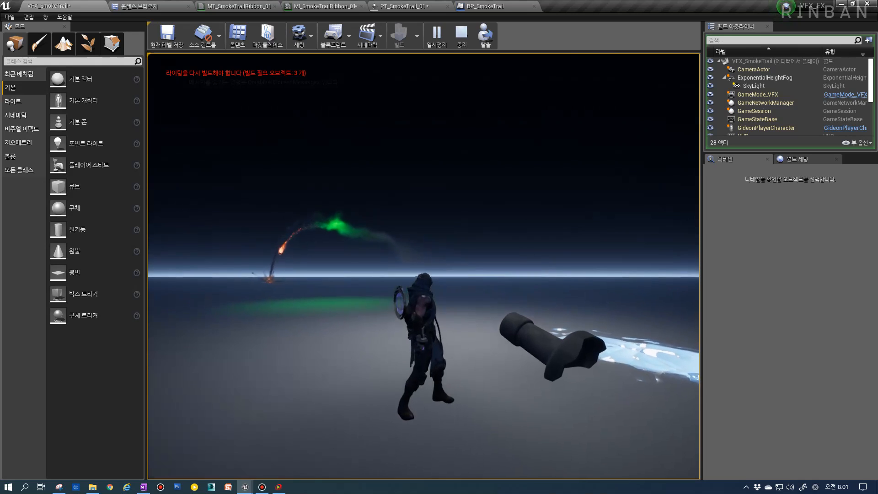
{"action": "key", "text": "w"}
{"action": "key", "text": "d"}
{"action": "key", "text": "a"}
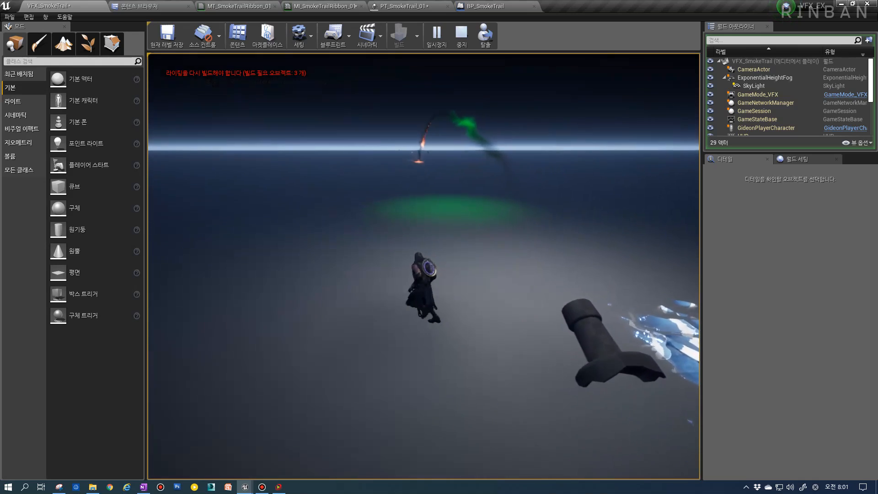
{"action": "key", "text": "d"}
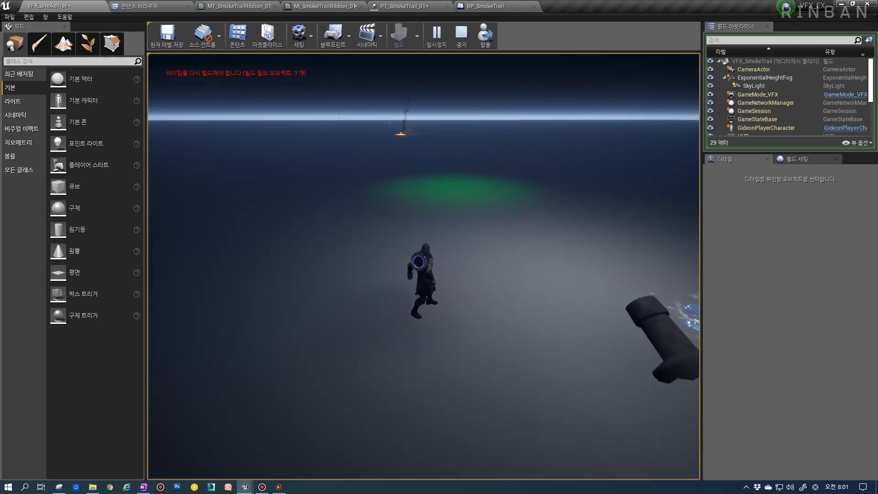
Step: Inspect the smoke trail in the Shader Complexity view while moving around the level, and stop playing
{"action": "key", "text": "F5"}
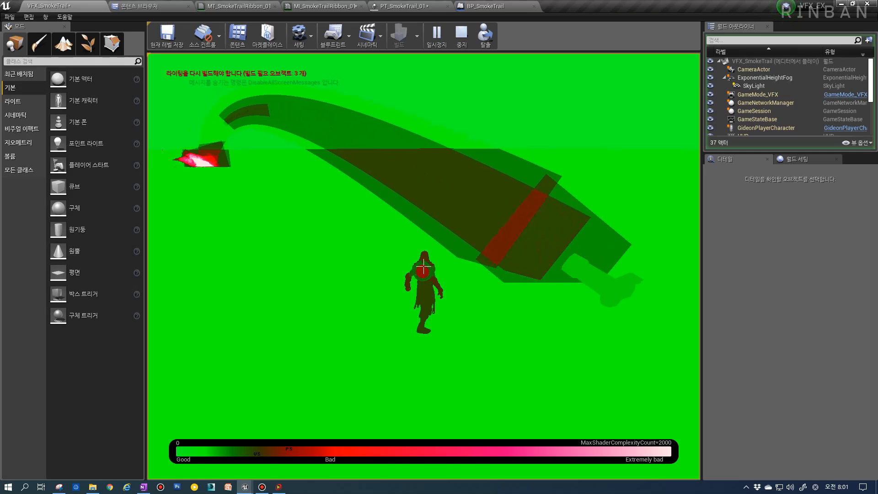
{"action": "key", "text": "d"}
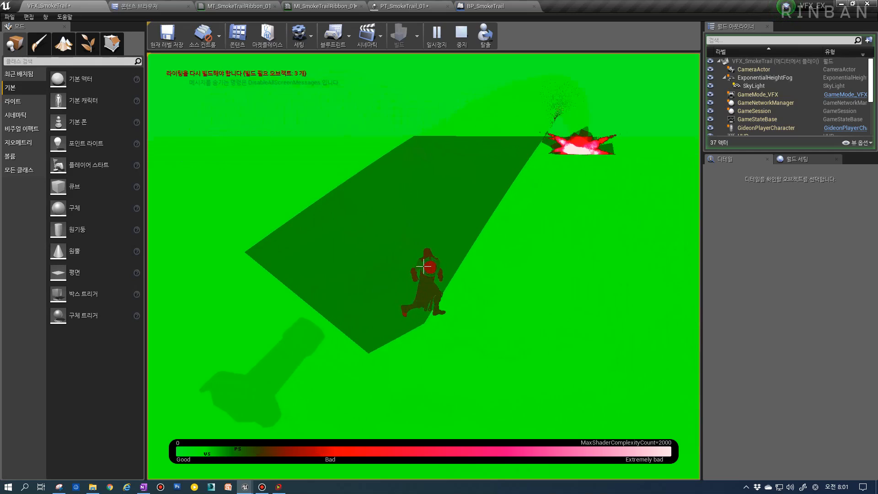
{"action": "key", "text": "s"}
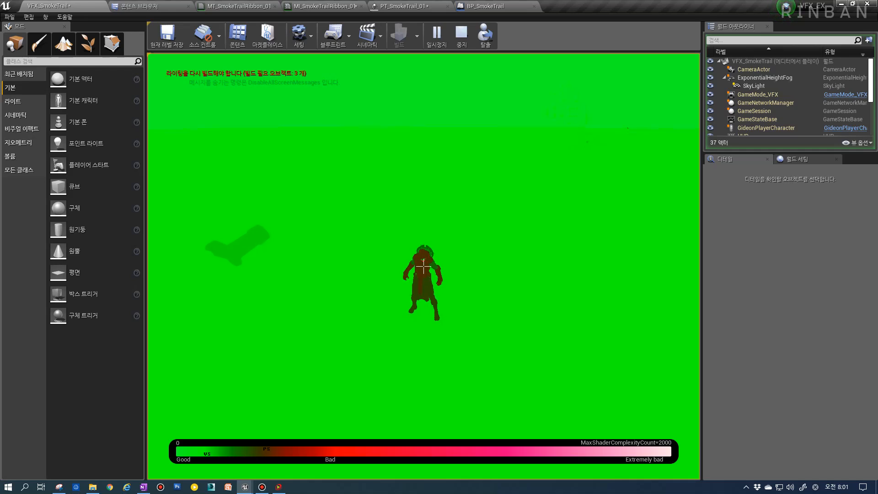
{"action": "key", "text": "Escape"}
Step: Enable SmokeGPU and disable the SmokeTrail ribbon in PT_SmokeTrail_01, and play the VFX_SmokeTrail level in the Shader Complexity view
{"action": "left_click", "coordinate": [404, 5]}
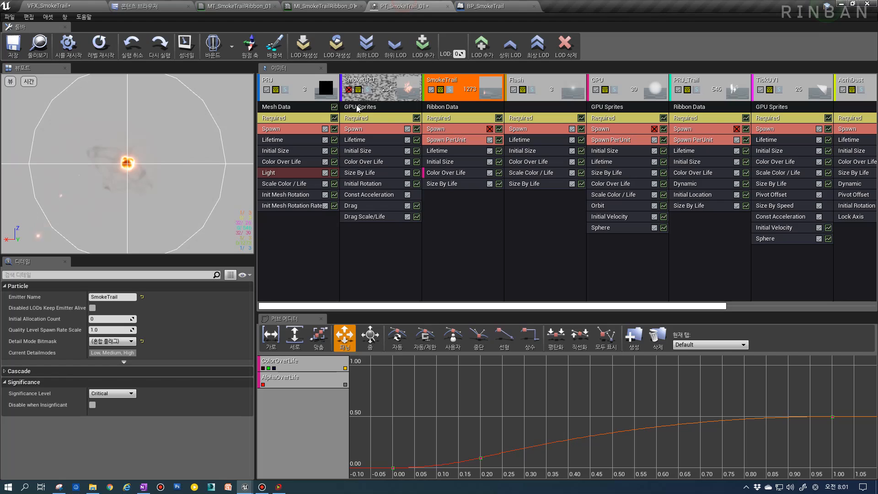
{"action": "left_click", "coordinate": [60, 6]}
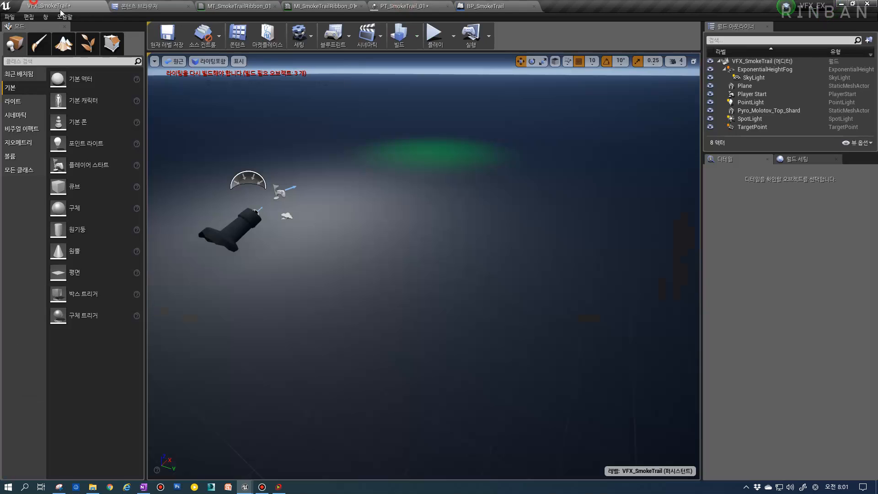
{"action": "left_click", "coordinate": [433, 44]}
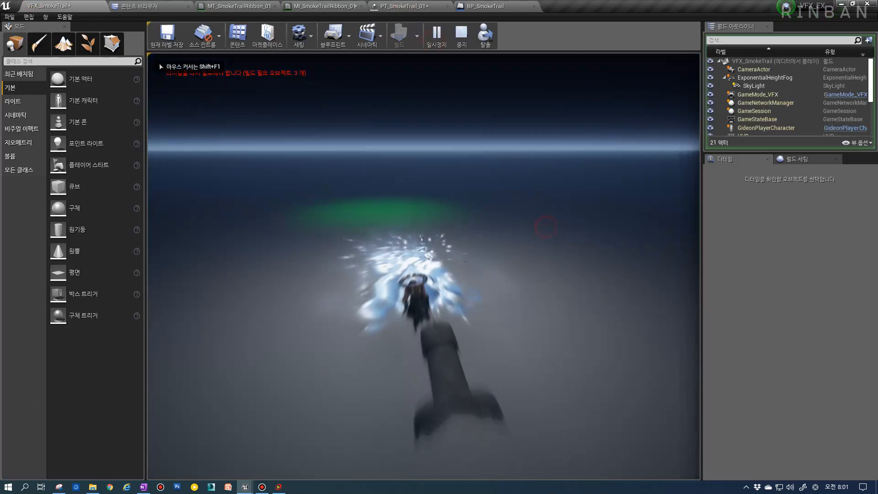
{"action": "key", "text": "F5"}
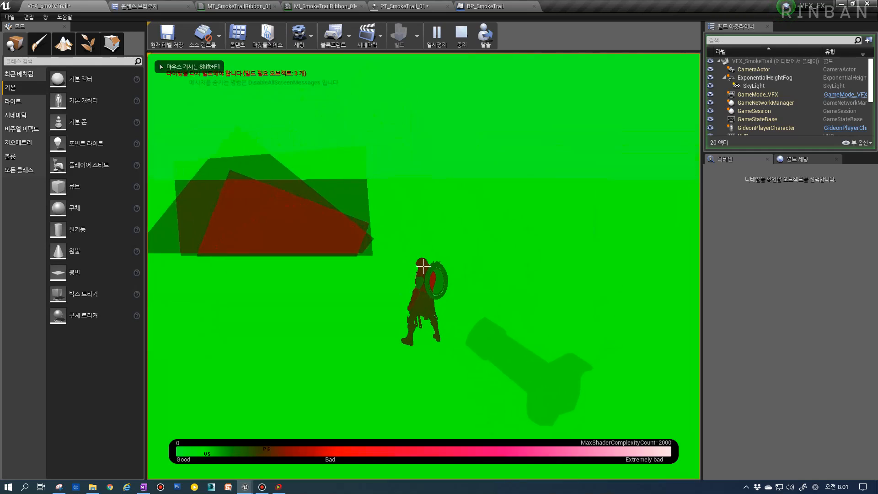
Step: Fire the projectile repeatedly and inspect the shader complexity of the SmokeGPU trail from close up and from farther back
{"action": "left_click", "coordinate": [424, 266]}
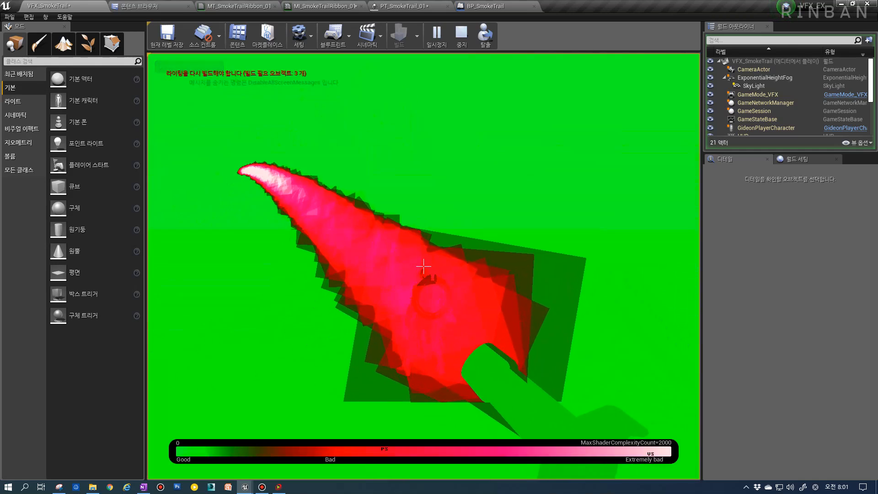
{"action": "key", "text": "s"}
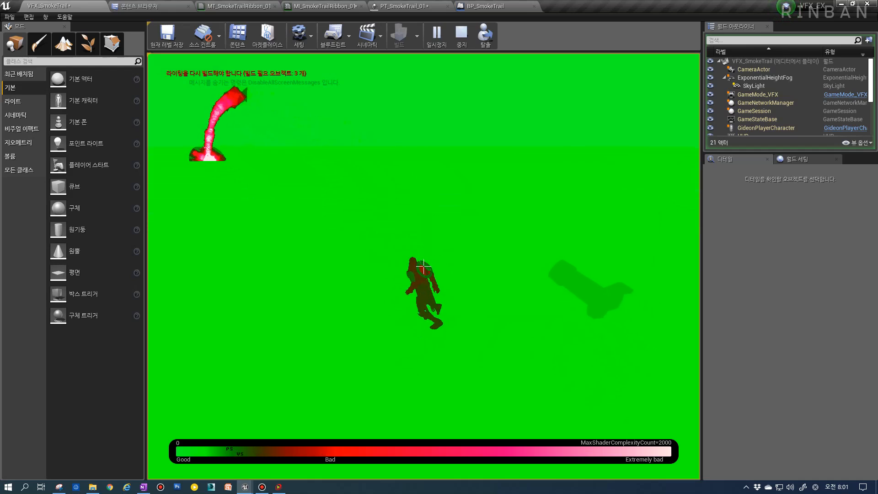
{"action": "left_click", "coordinate": [424, 266]}
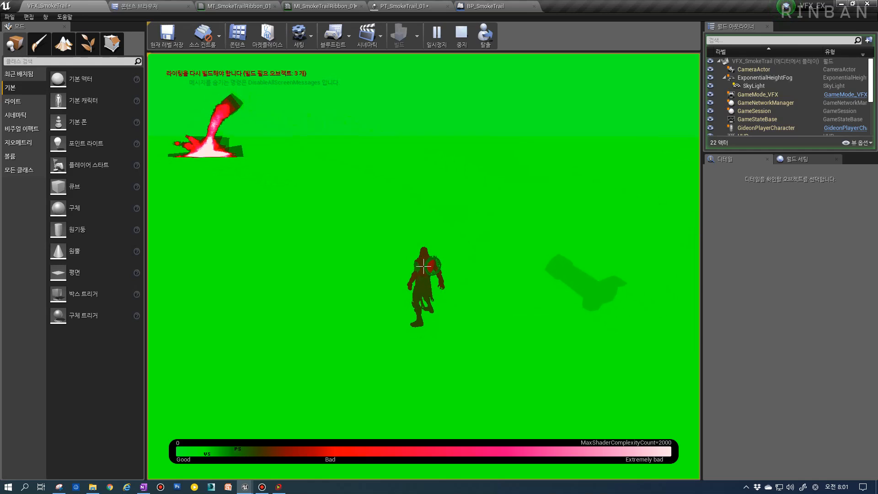
{"action": "left_click", "coordinate": [423, 266]}
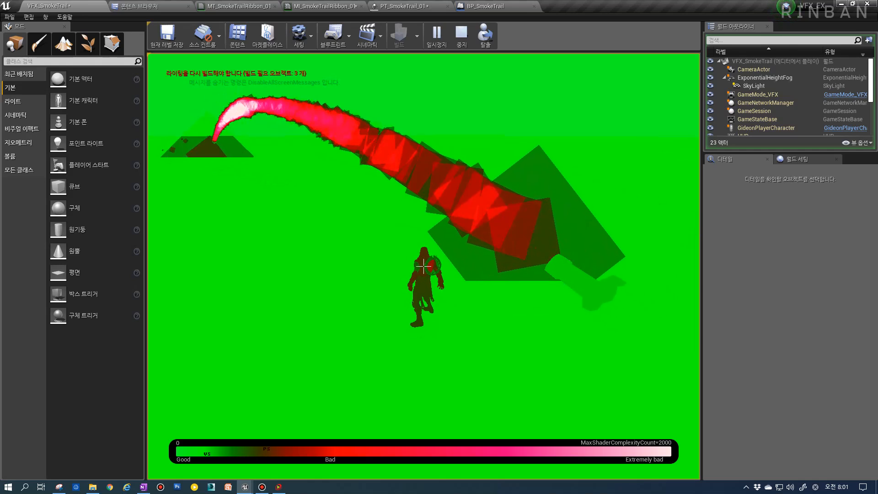
{"action": "left_click", "coordinate": [423, 266]}
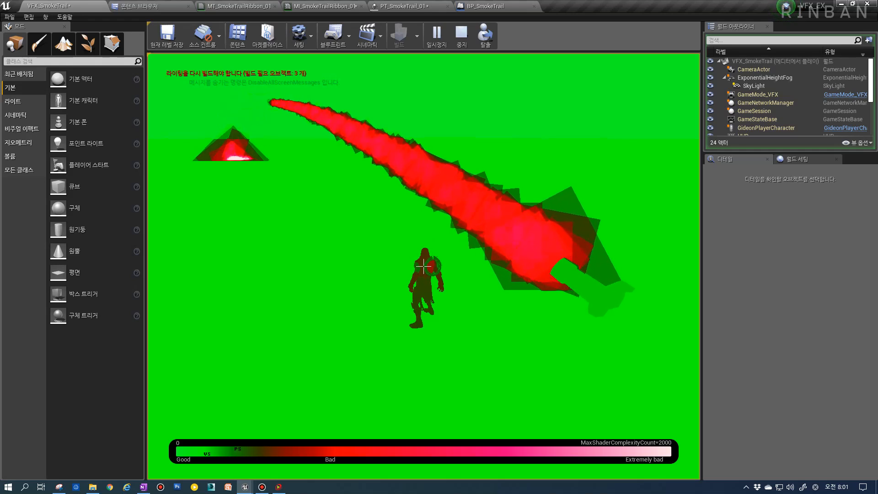
{"action": "left_click", "coordinate": [424, 266]}
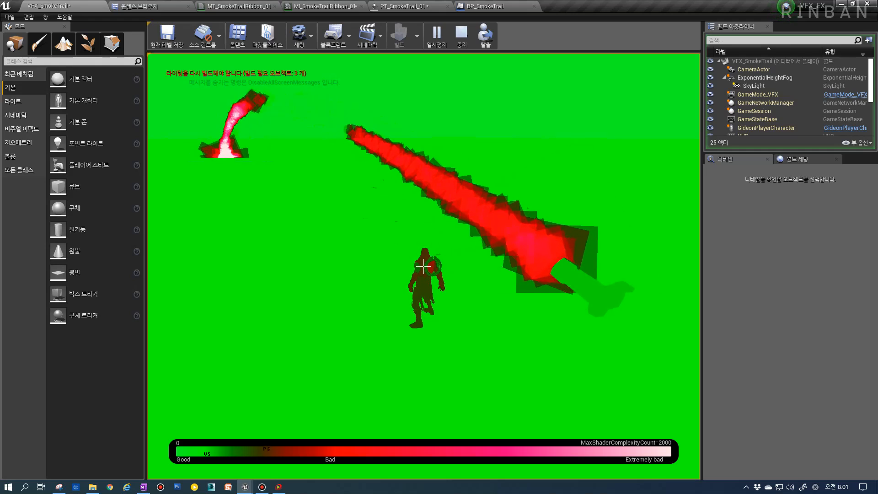
{"action": "left_click", "coordinate": [423, 266]}
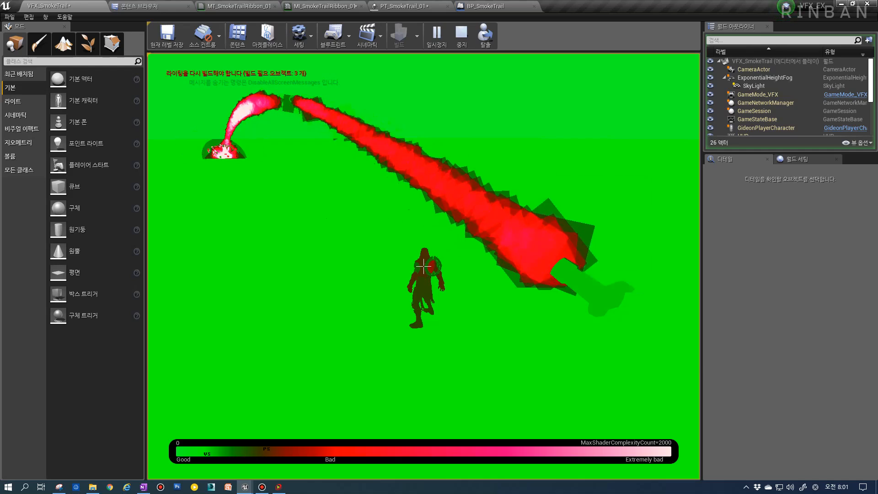
Step: Disable the SmokeGPU emitter in PT_SmokeTrail_01 and enable the SmokeTrail ribbon emitter
{"action": "key", "text": "shift+F1"}
{"action": "left_click", "coordinate": [404, 4]}
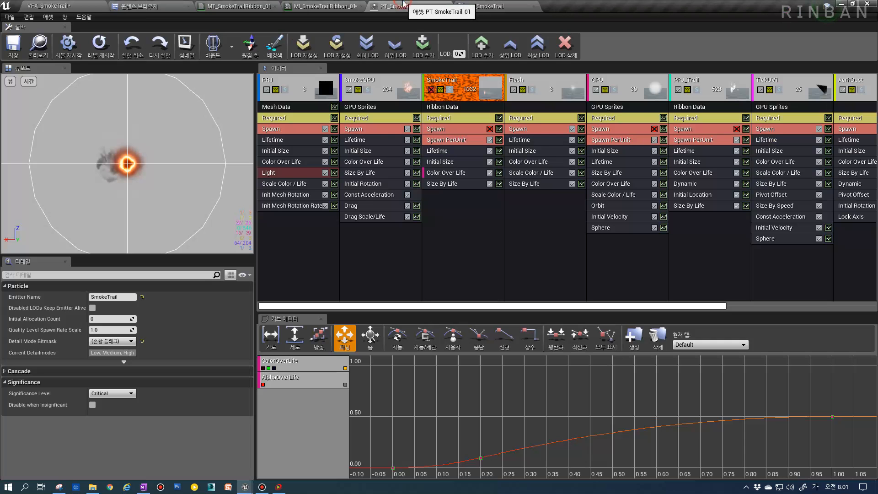
{"action": "left_click", "coordinate": [430, 90]}
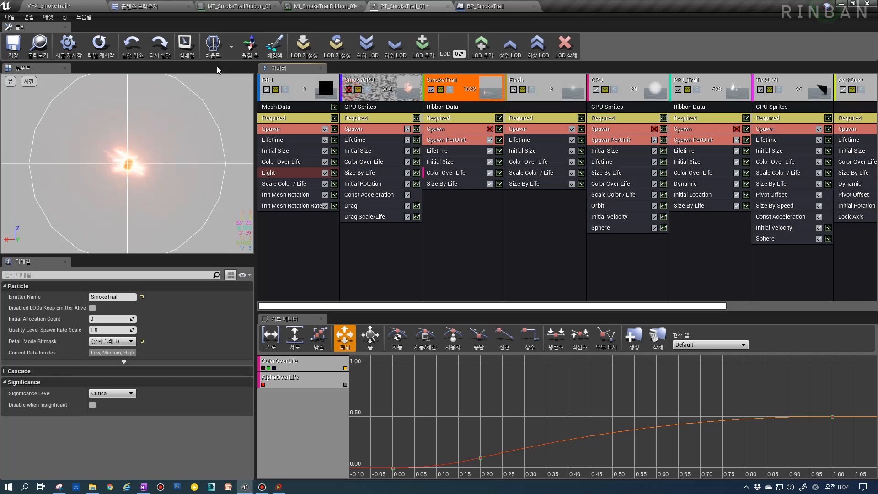
Step: Fire the ribbon version in the running level, inspect its shader complexity, and stop playing
{"action": "left_click", "coordinate": [57, 8]}
{"action": "left_click", "coordinate": [435, 199]}
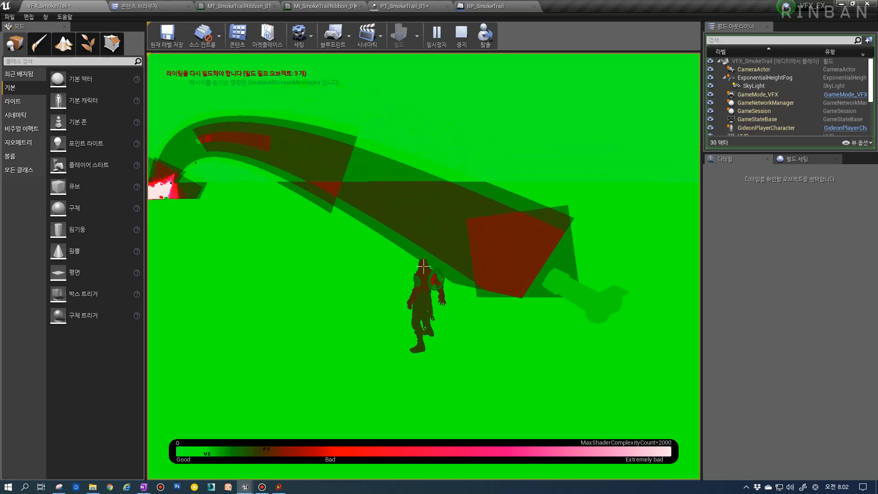
{"action": "key", "text": "Escape"}
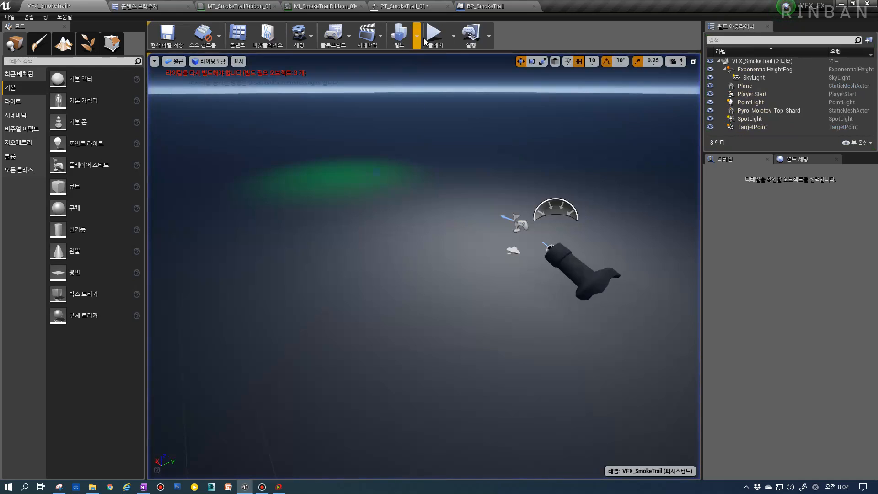
Step: Play the level in the normal lit view, watch the ribbon smoke trail from both sides of the launcher, and stop playing
{"action": "left_click", "coordinate": [425, 38]}
{"action": "left_click", "coordinate": [437, 224]}
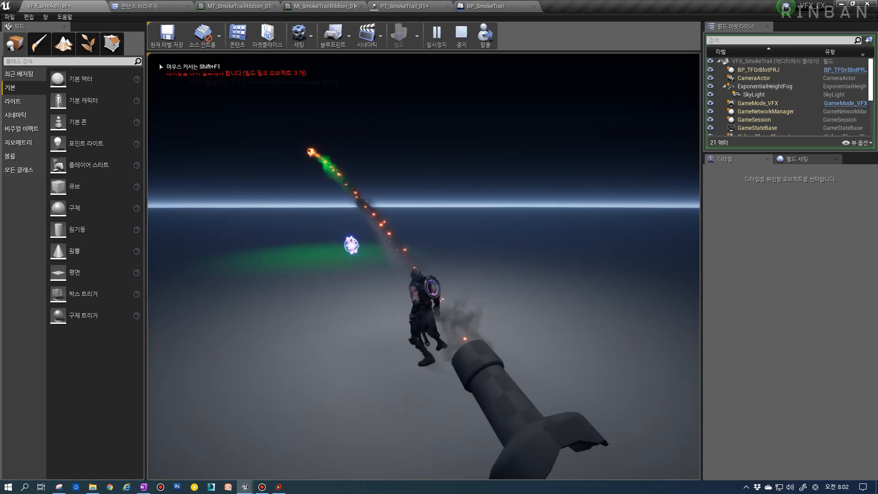
{"action": "key", "text": "a"}
{"action": "key", "text": "d"}
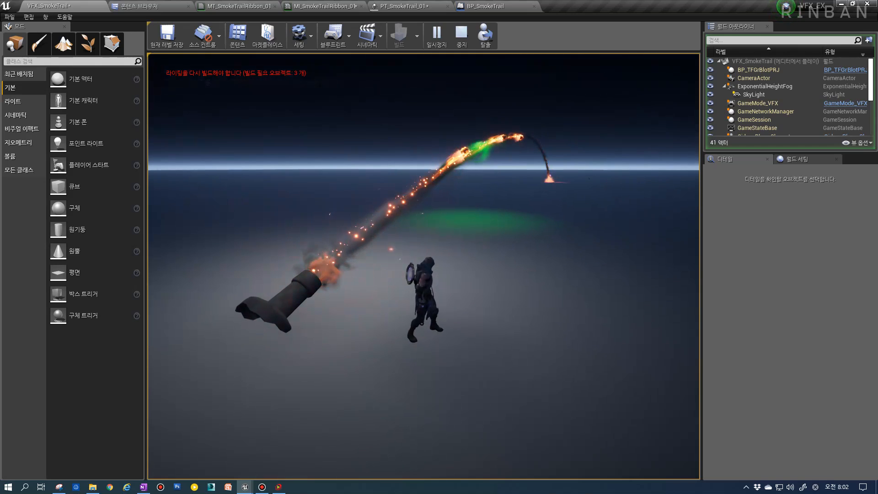
{"action": "key", "text": "a"}
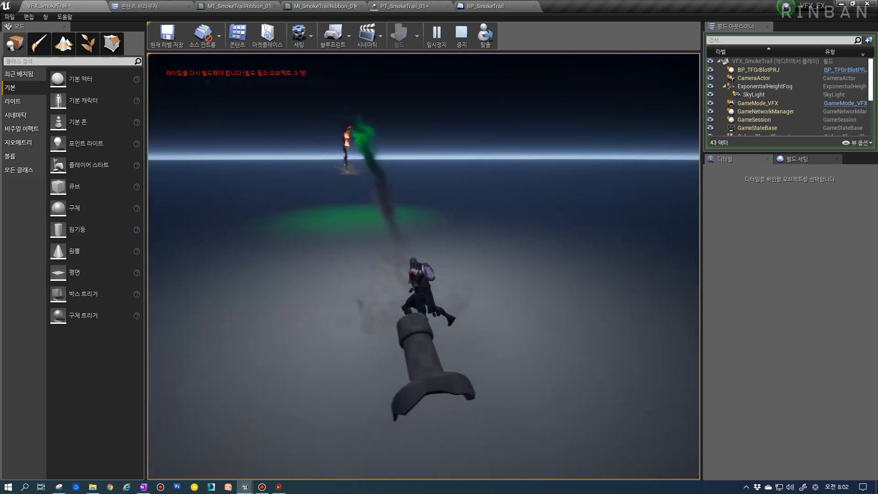
{"action": "key", "text": "s"}
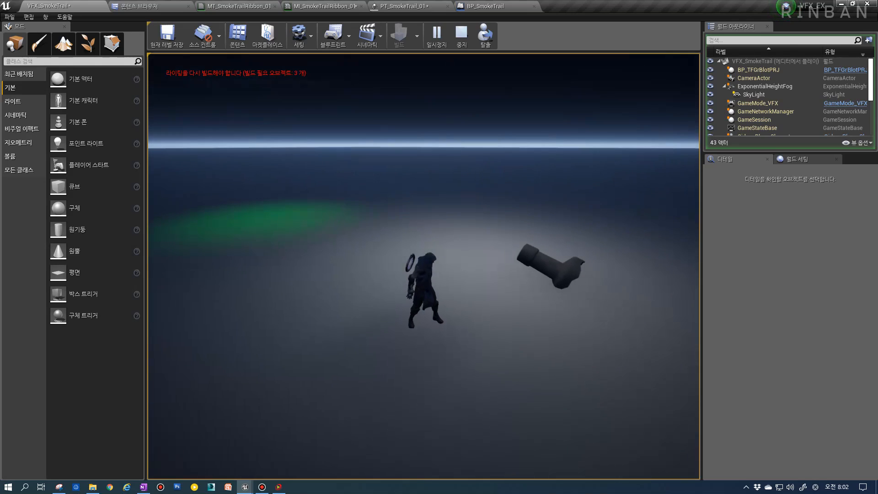
{"action": "key", "text": "Escape"}
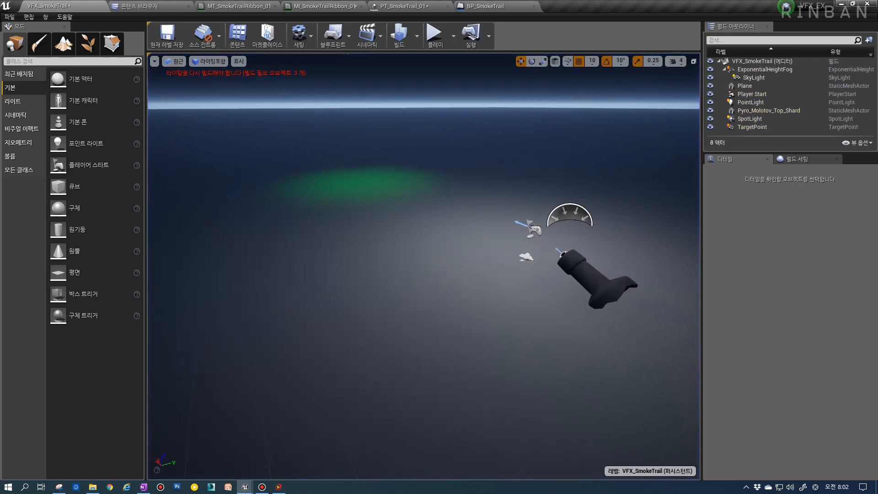